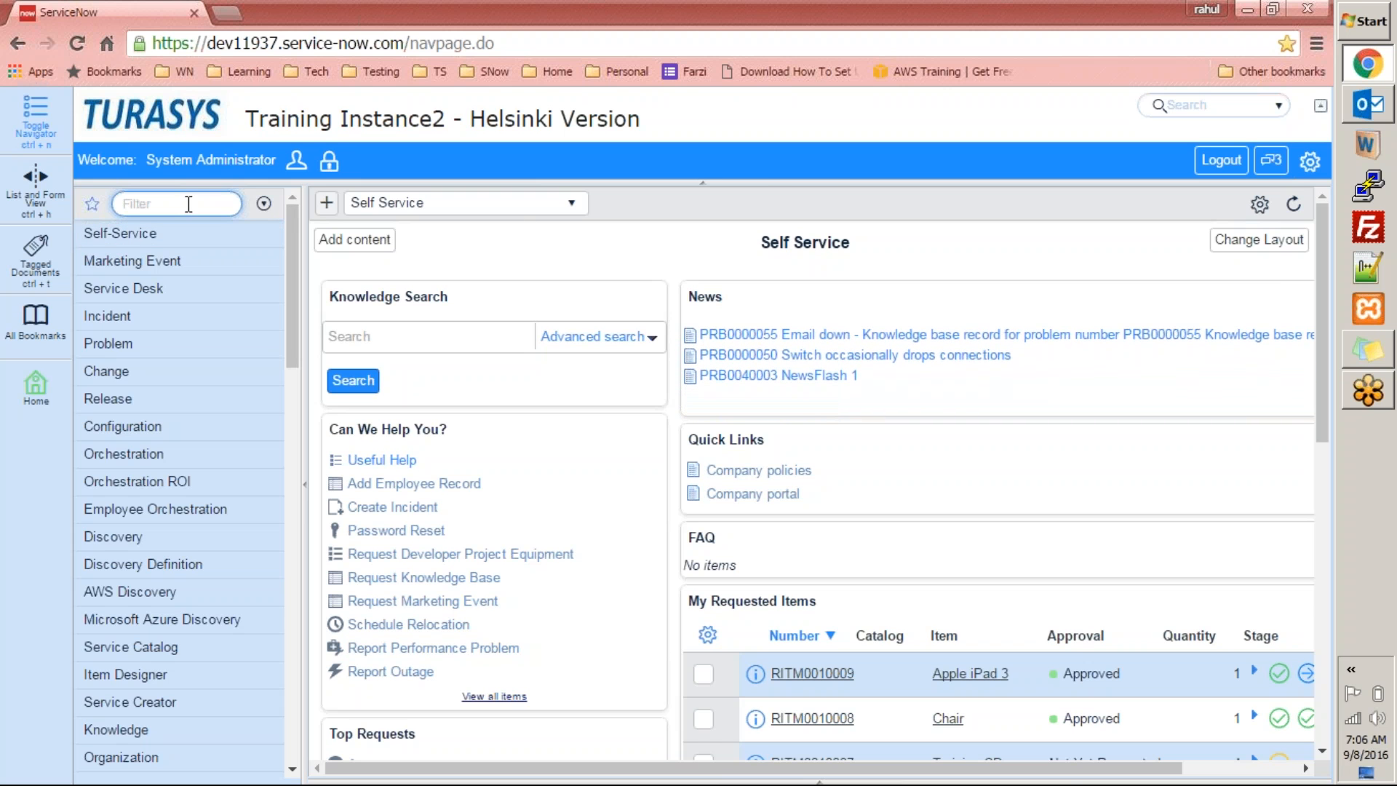
# Filter the navigator for KNOW and open the Knowledge homepage
pyautogui.write('KNOW')
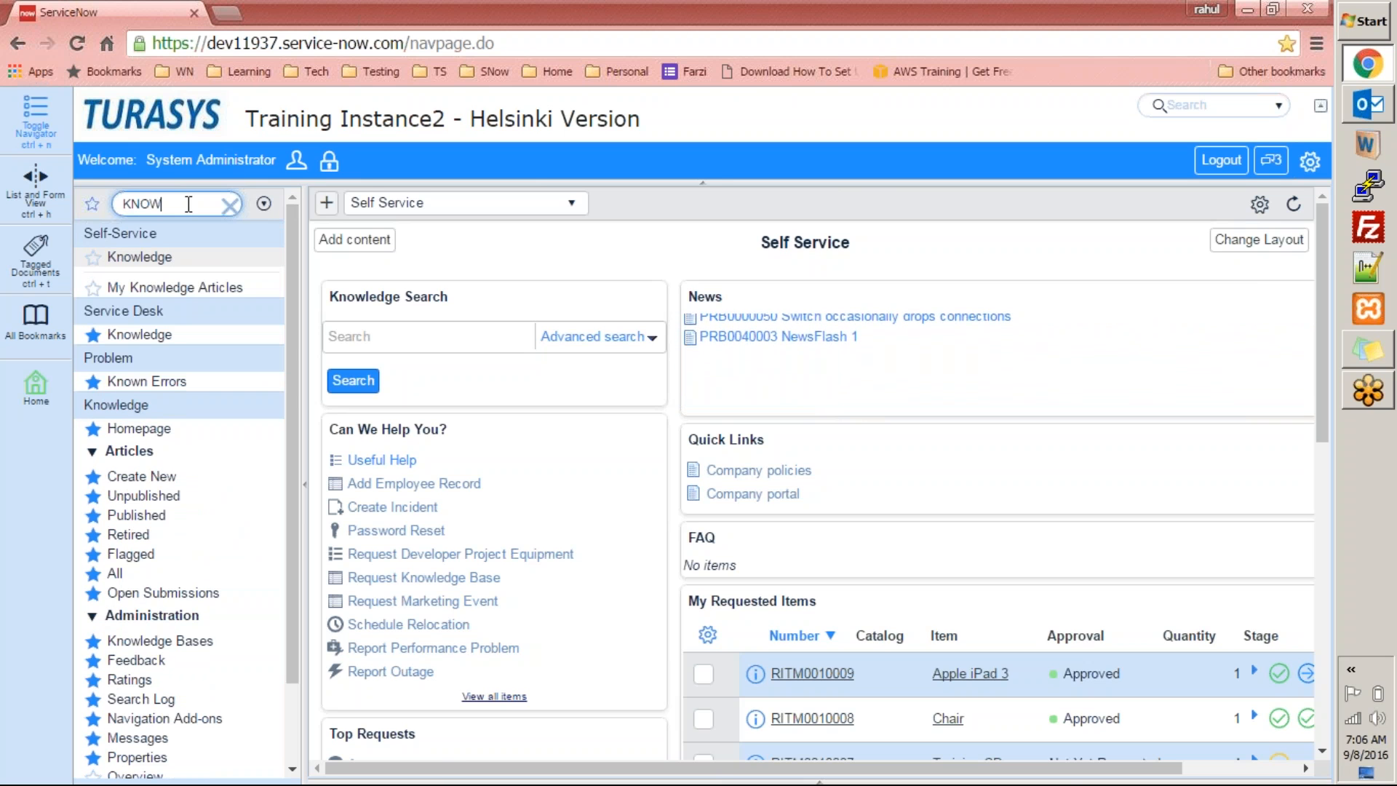
pyautogui.scroll(-1, 297, 347)
pyautogui.scroll(-2, 297, 347)
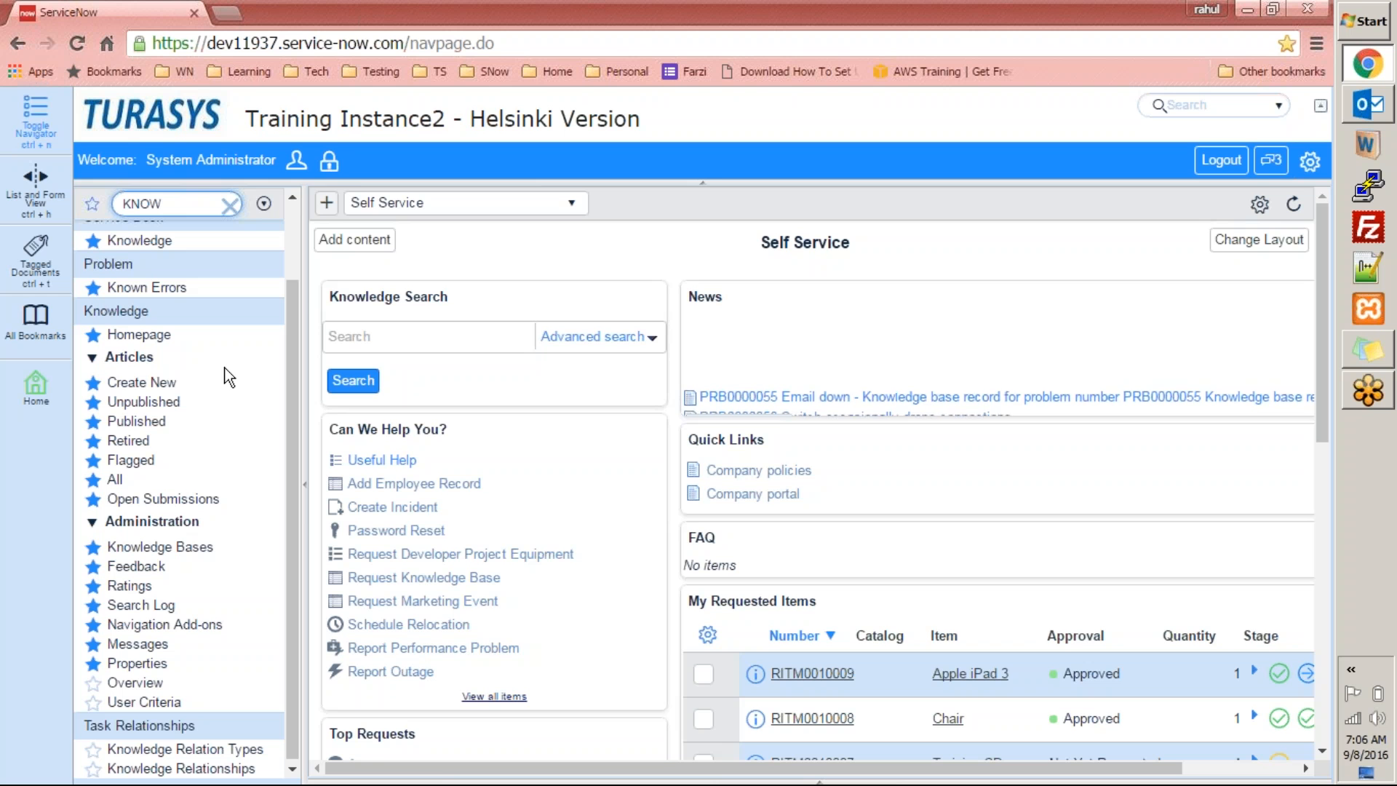
pyautogui.click(139, 341)
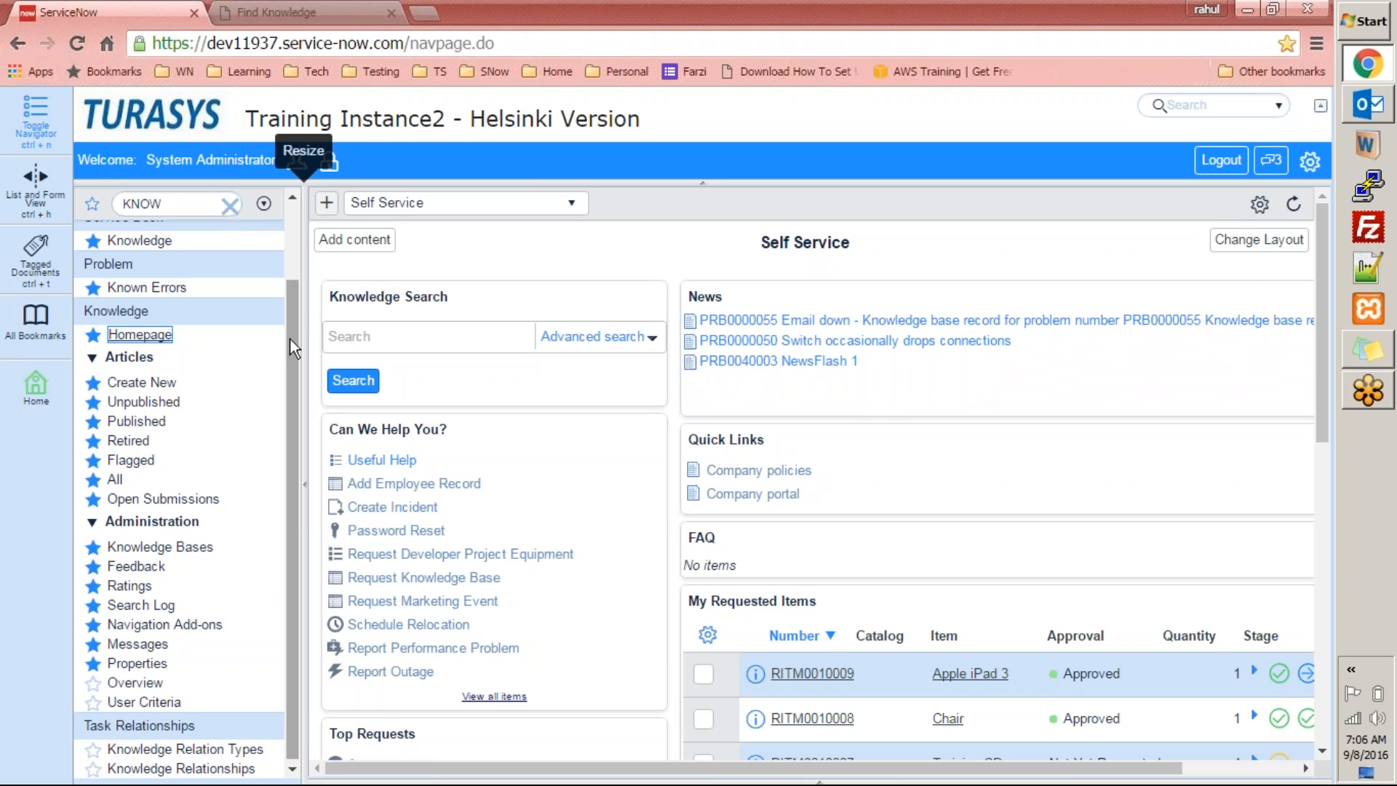
pyautogui.moveTo(294, 324); pyautogui.dragTo(295, 344)
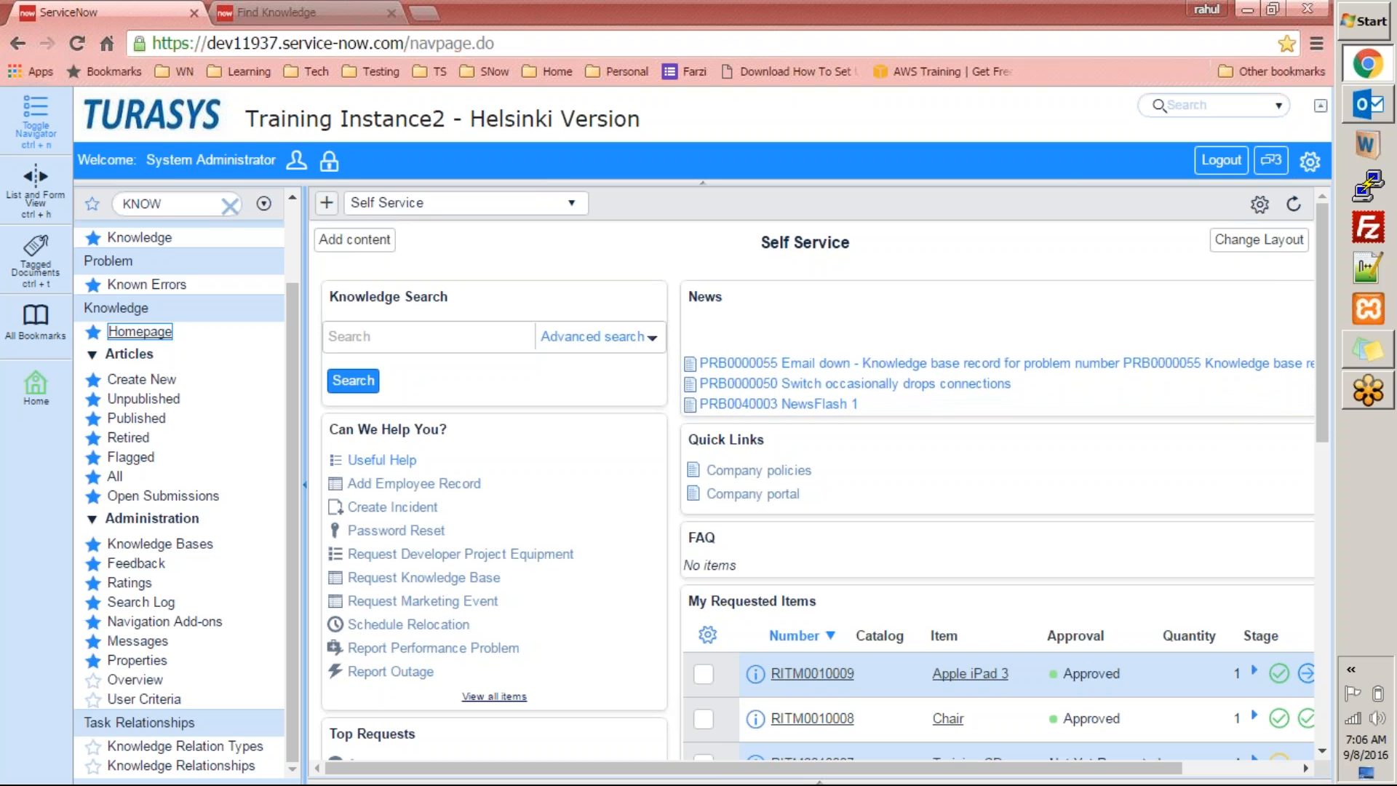
# View the articles of the Knowledge base named Knowledge on the homepage, and close that page
pyautogui.click(287, 12)
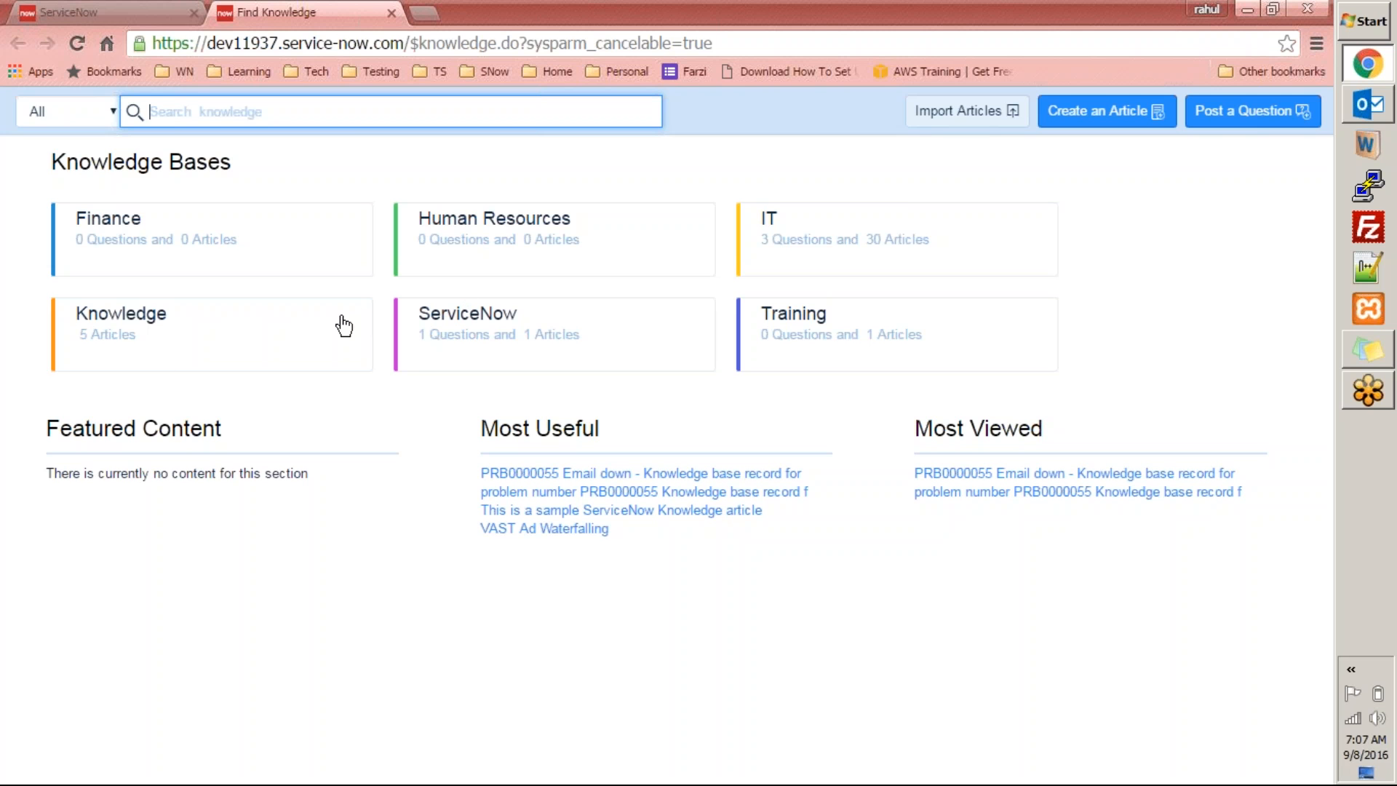
pyautogui.click(119, 342)
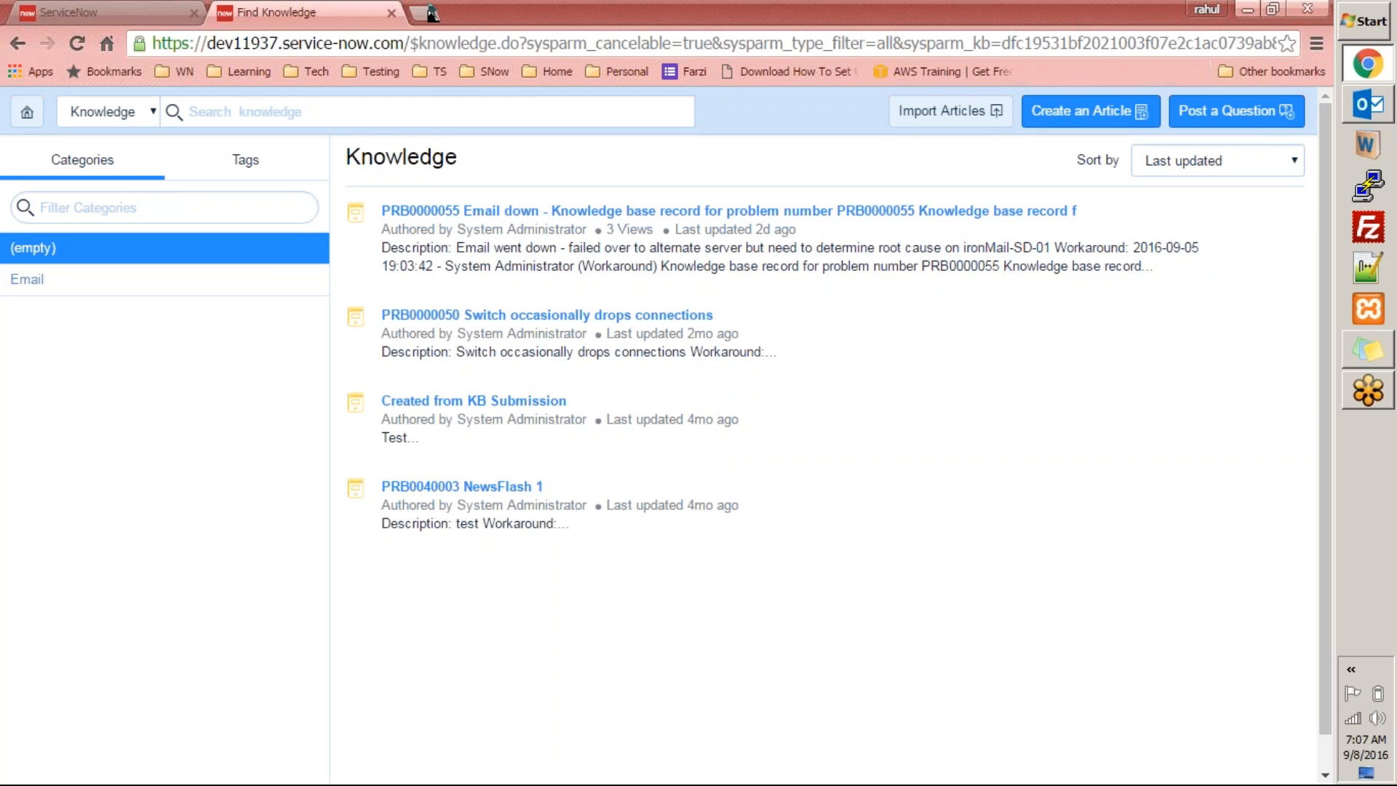
pyautogui.click(391, 13)
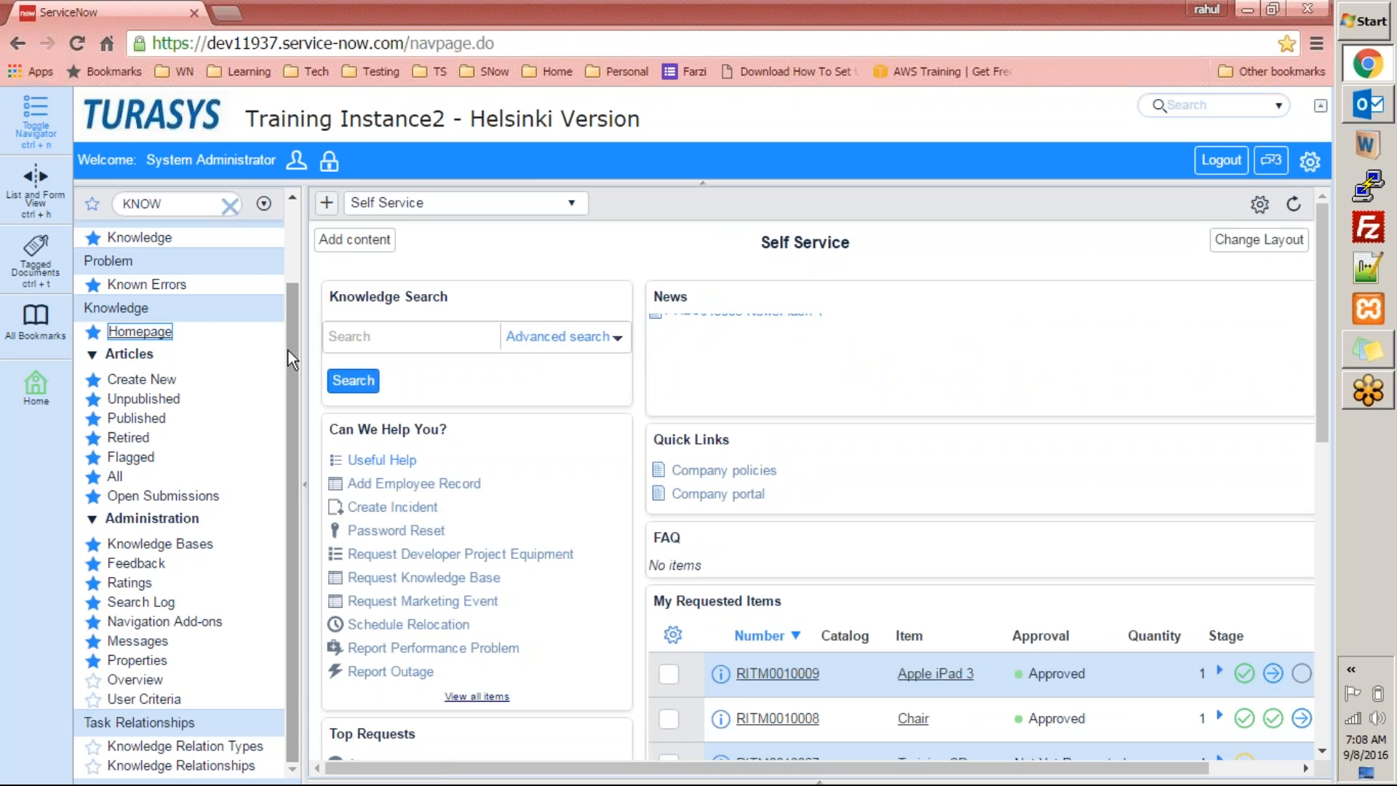
# Find Tables & Columns by filtering the navigator for tables, and select the Knowledge [kb_knowledge] table there
pyautogui.click(163, 210)
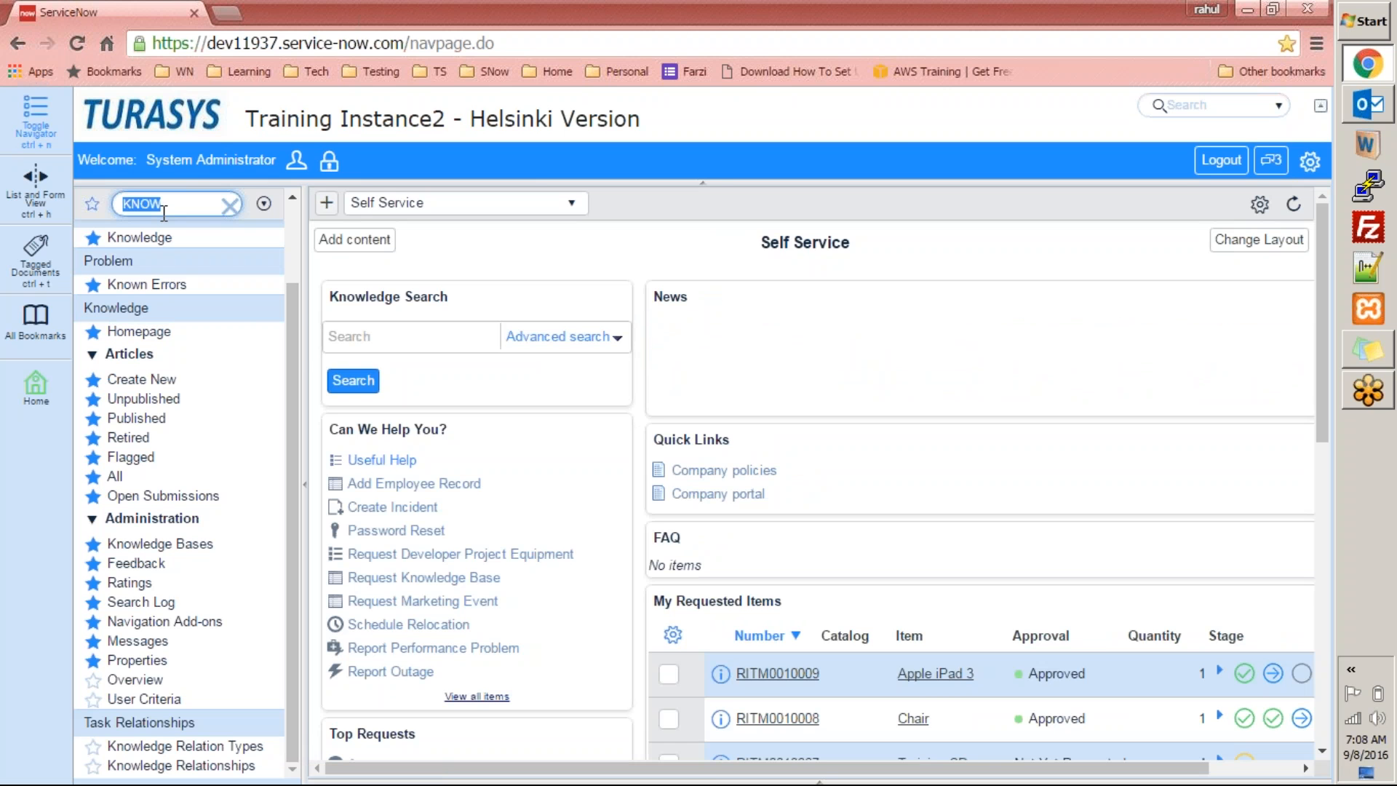
pyautogui.write('tables')
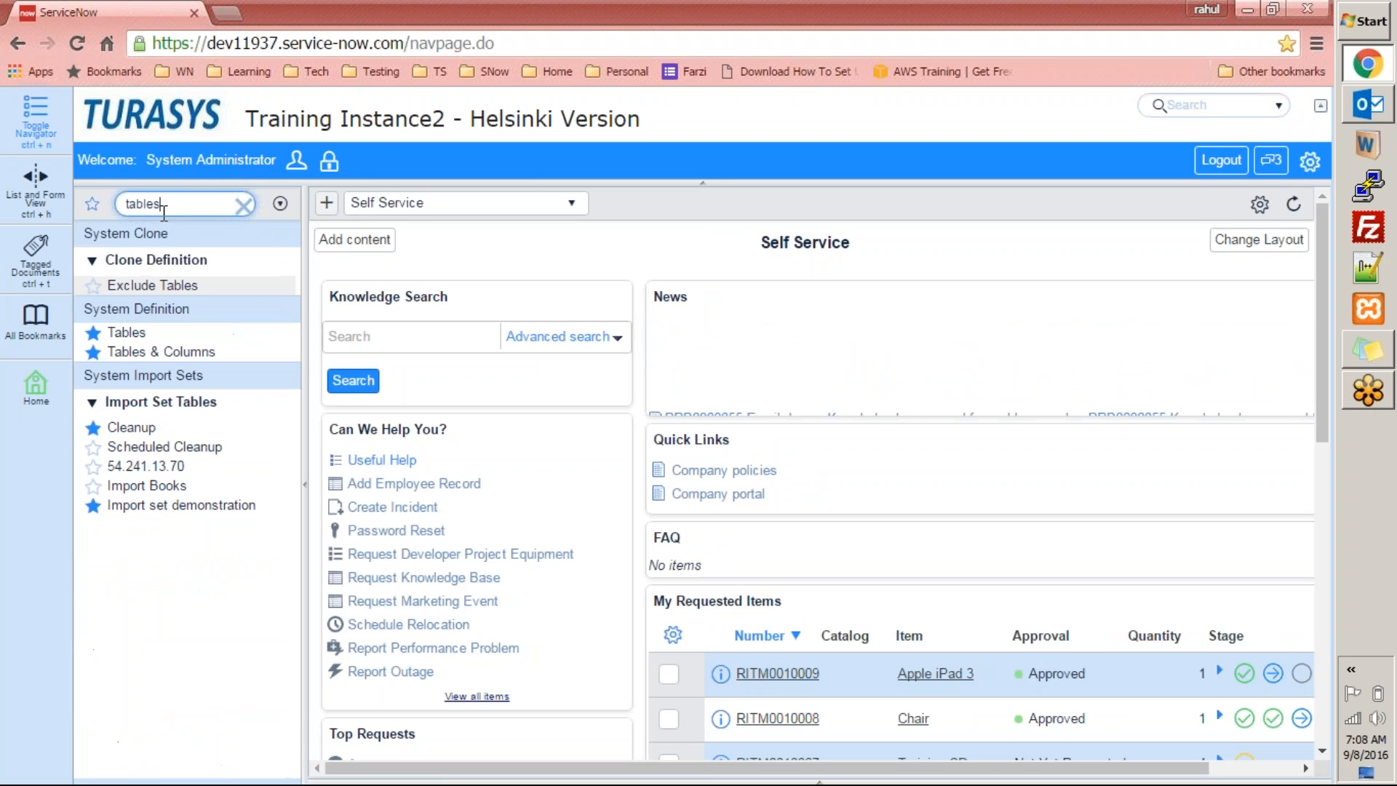
pyautogui.click(169, 351)
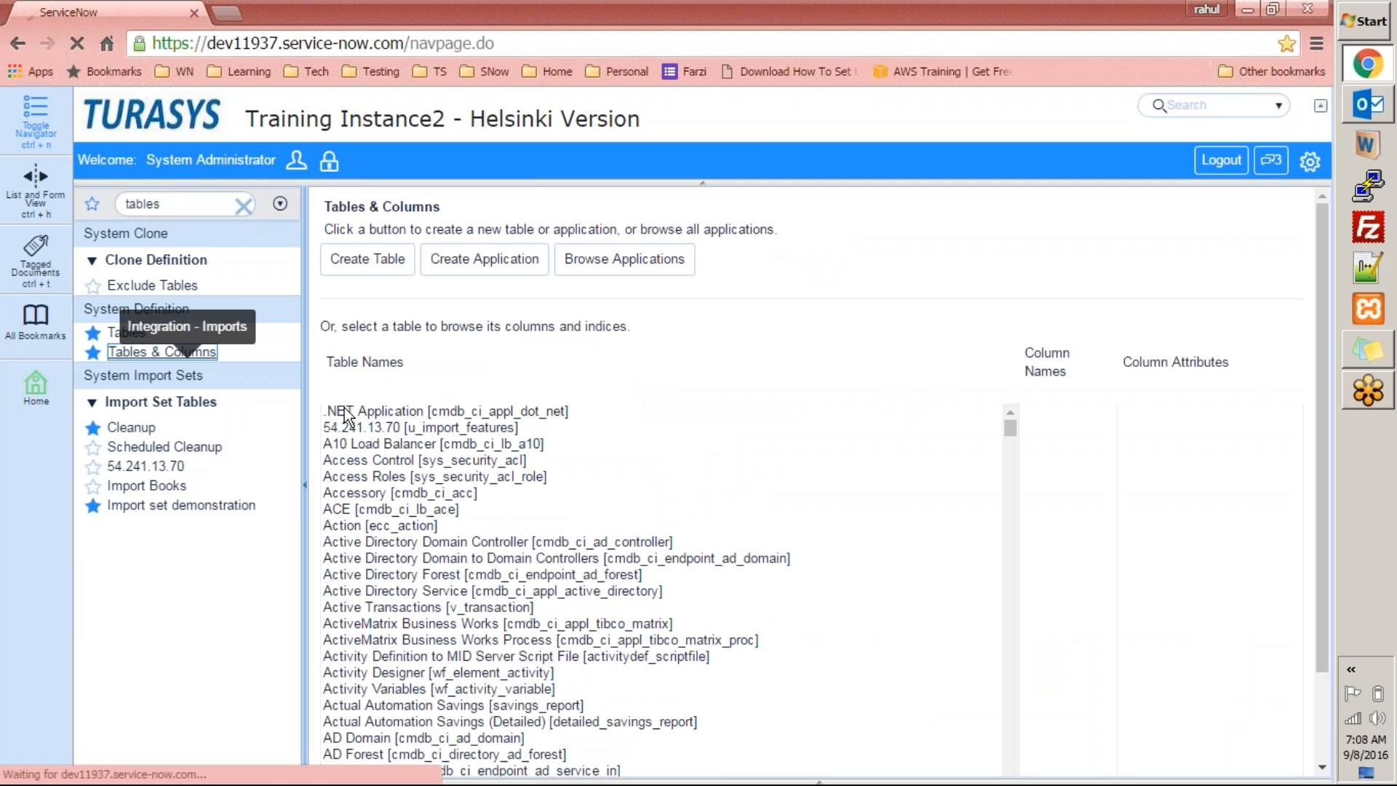
pyautogui.click(383, 479)
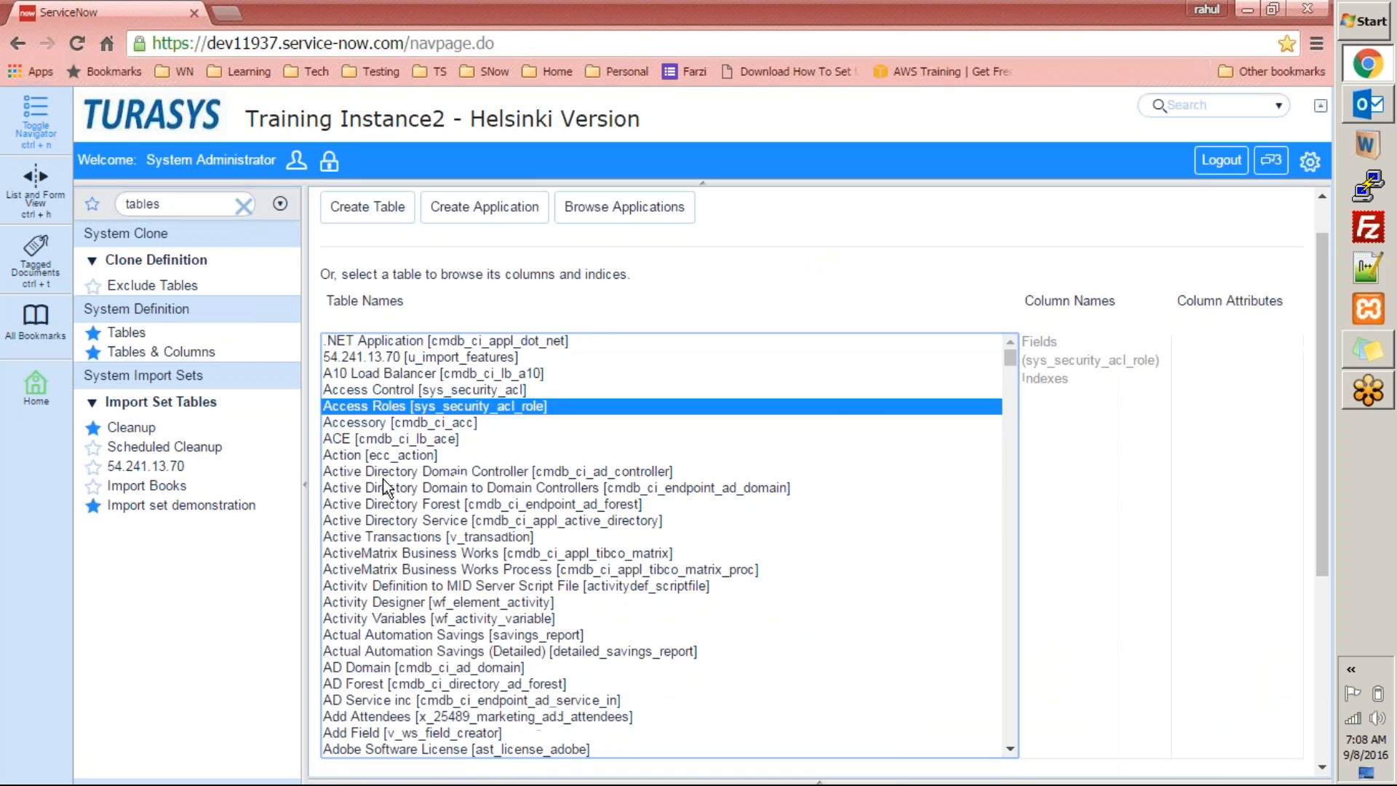
pyautogui.write('knowledge')
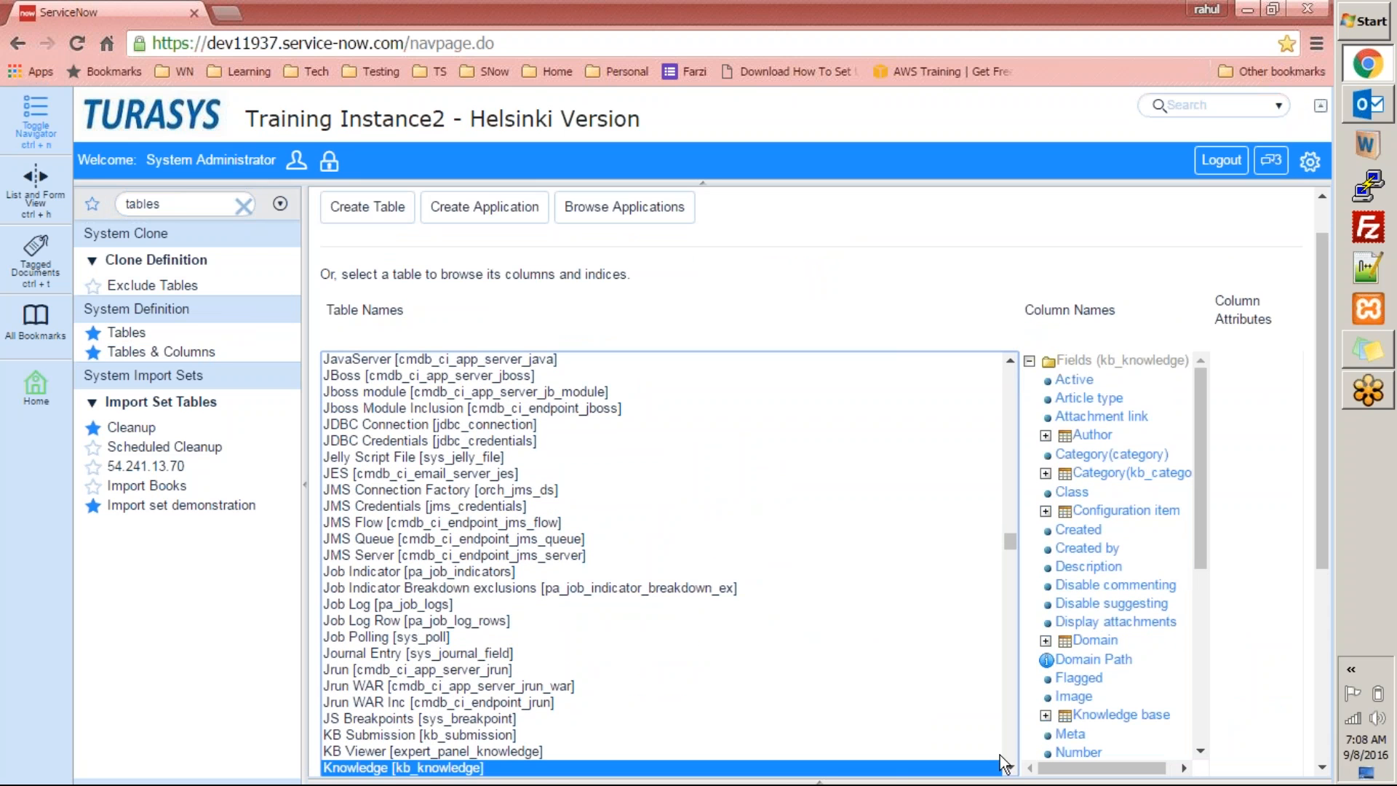
pyautogui.click(1010, 768)
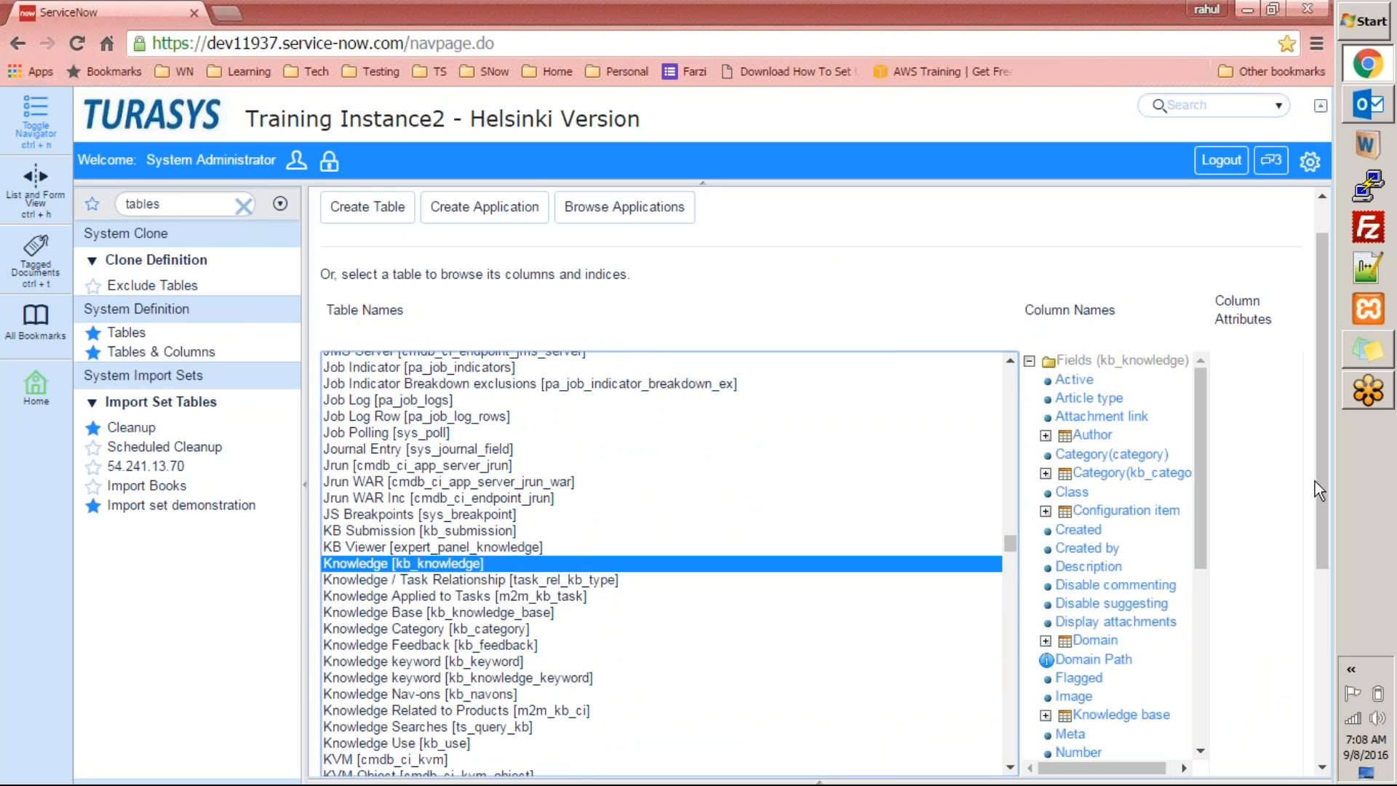
# Open the schema map of the kb_knowledge table and examine its related tables
pyautogui.moveTo(1319, 485); pyautogui.dragTo(1344, 699)
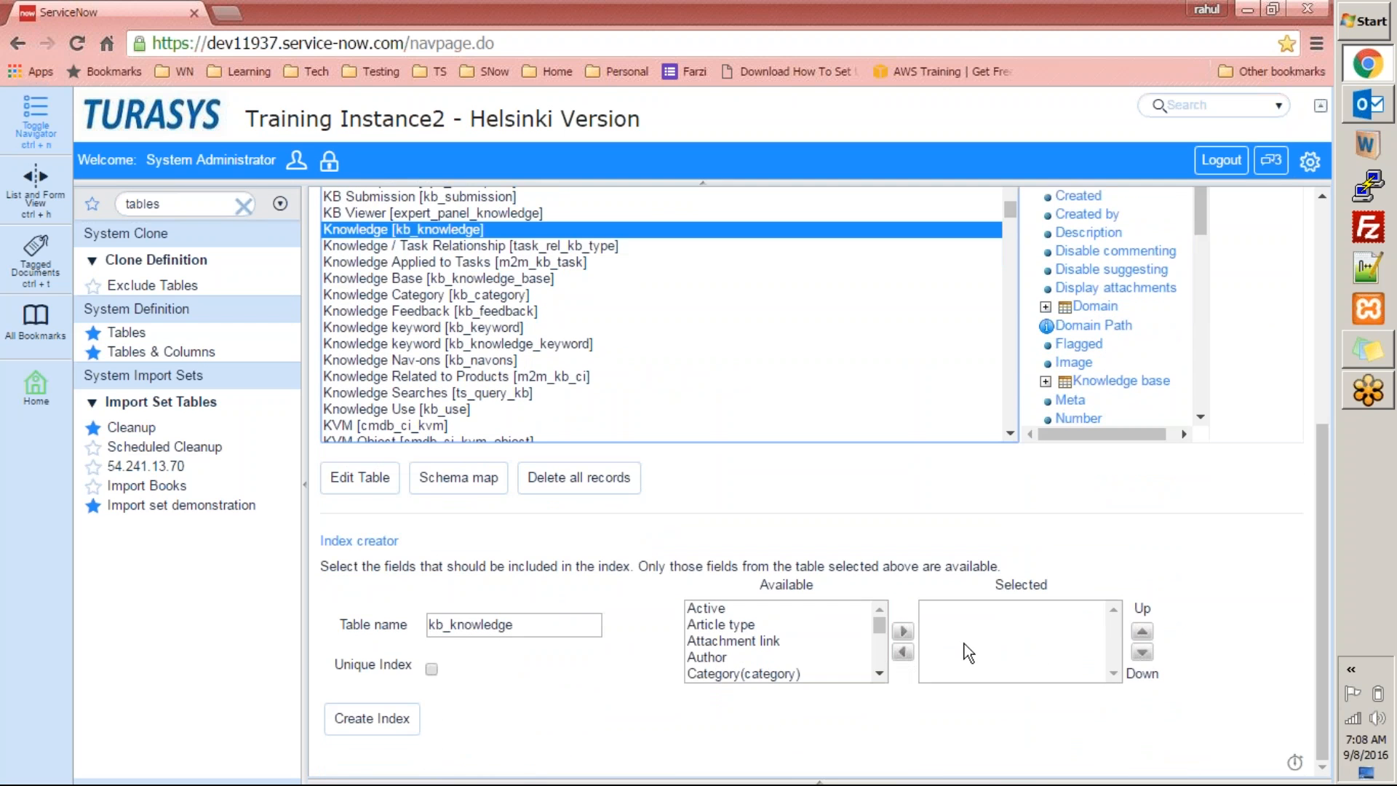
pyautogui.click(454, 487)
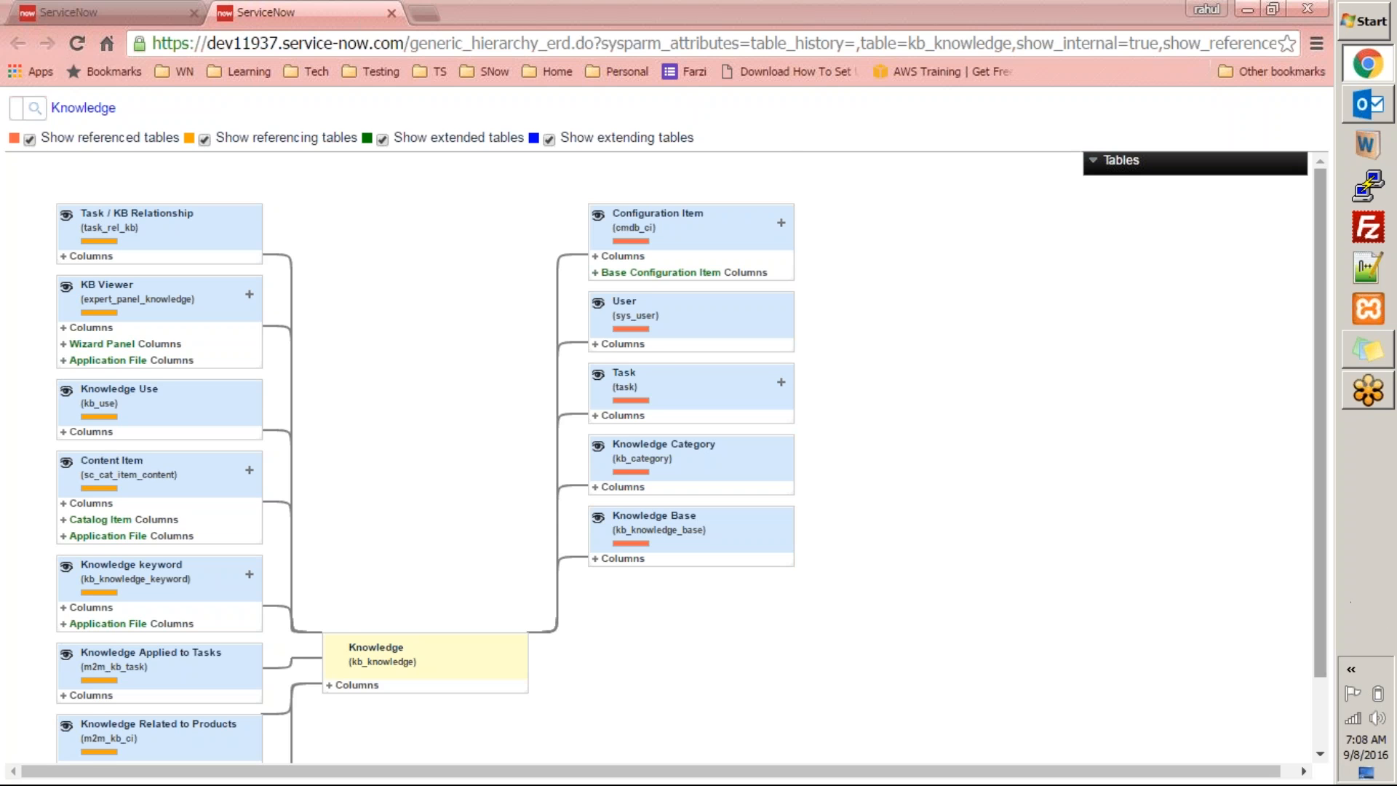
pyautogui.moveTo(1321, 500); pyautogui.dragTo(1334, 630)
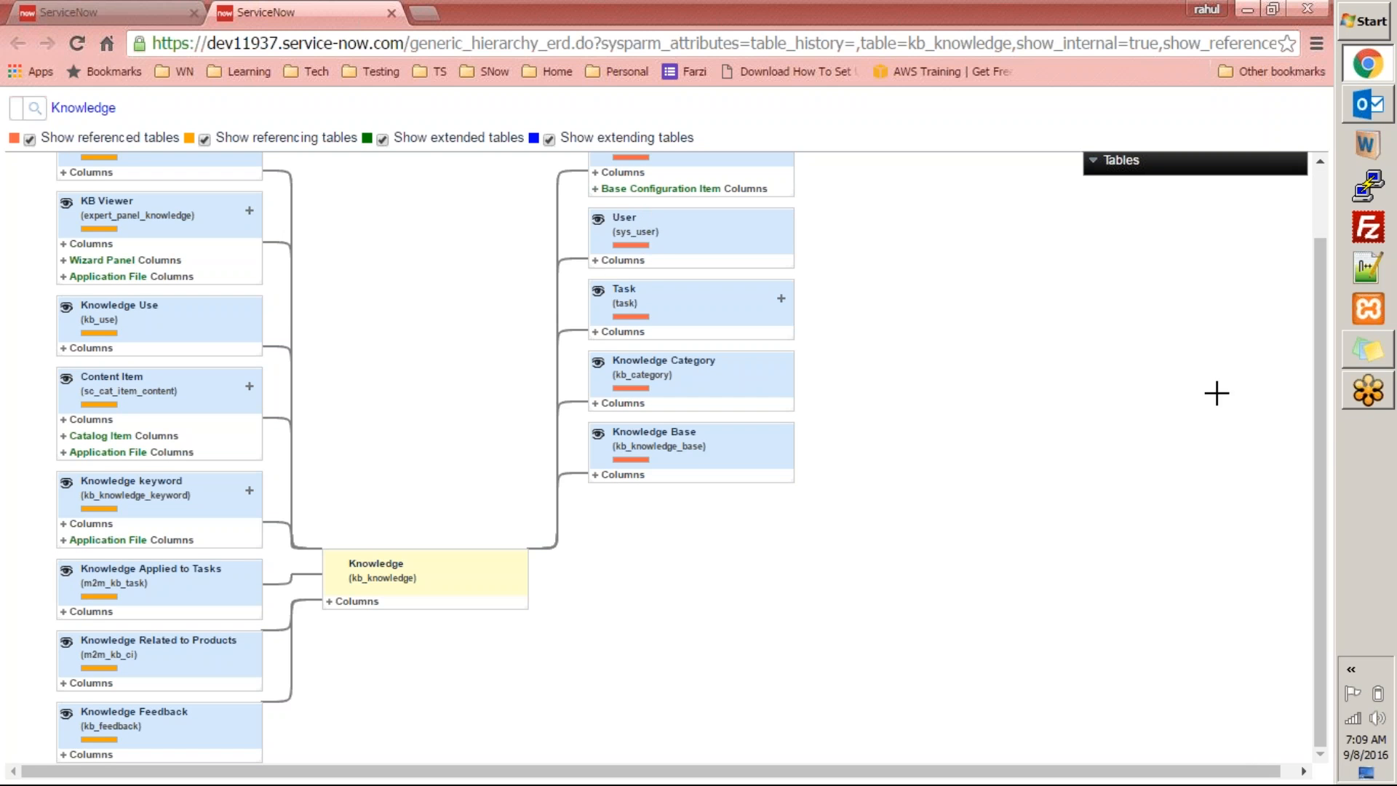
pyautogui.moveTo(1326, 440); pyautogui.dragTo(1308, 479)
# Return to the main ServiceNow page, filter the navigator for know and start a new knowledge article
pyautogui.click(171, 10)
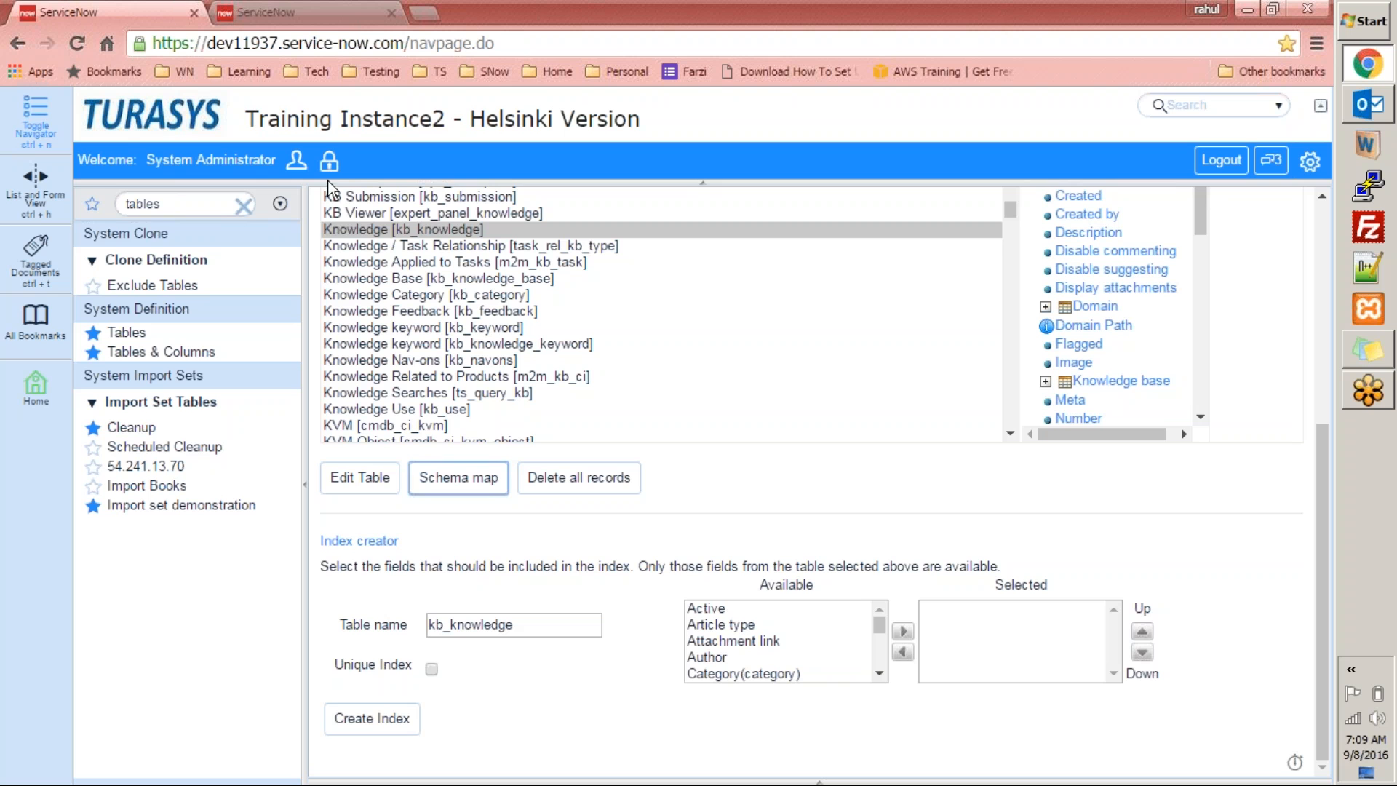
pyautogui.click(182, 203)
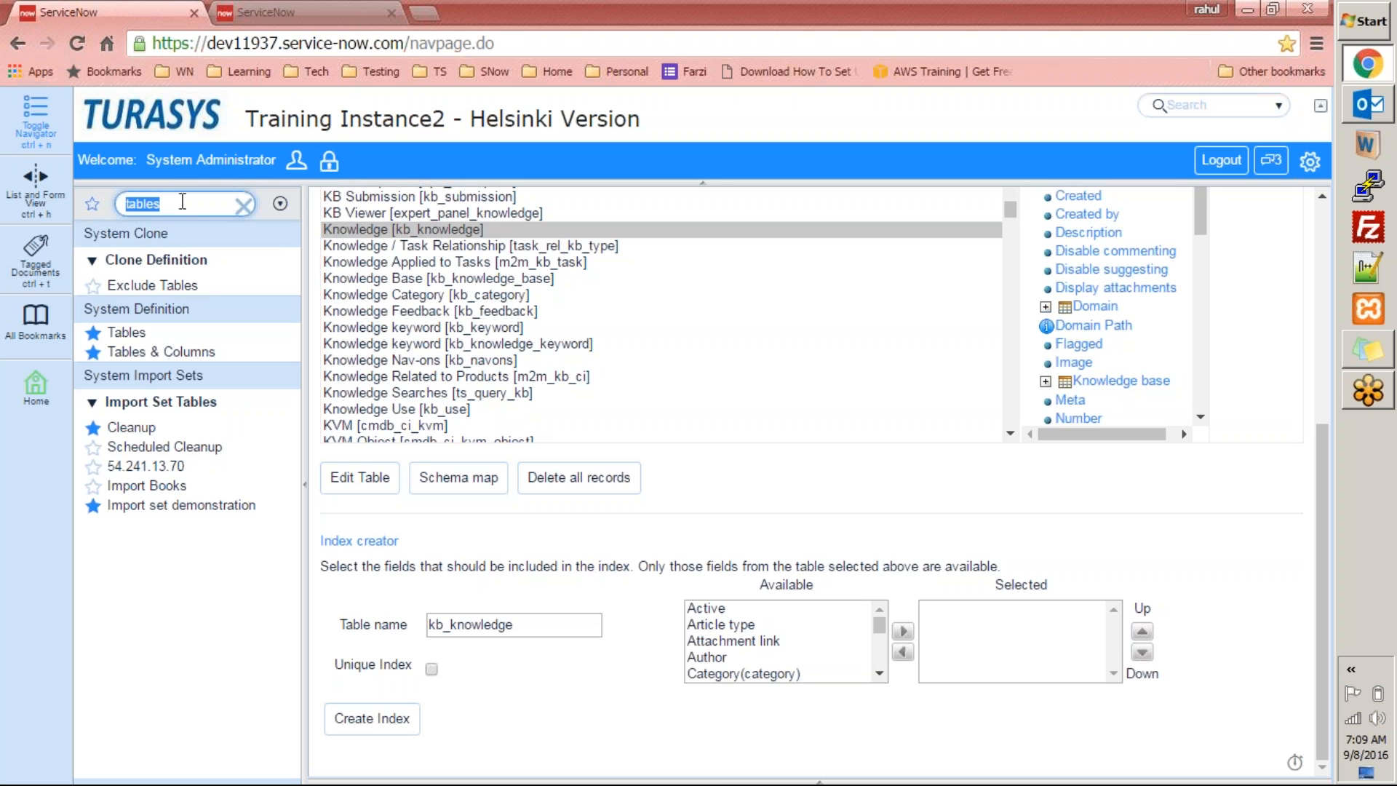
pyautogui.write('kn')
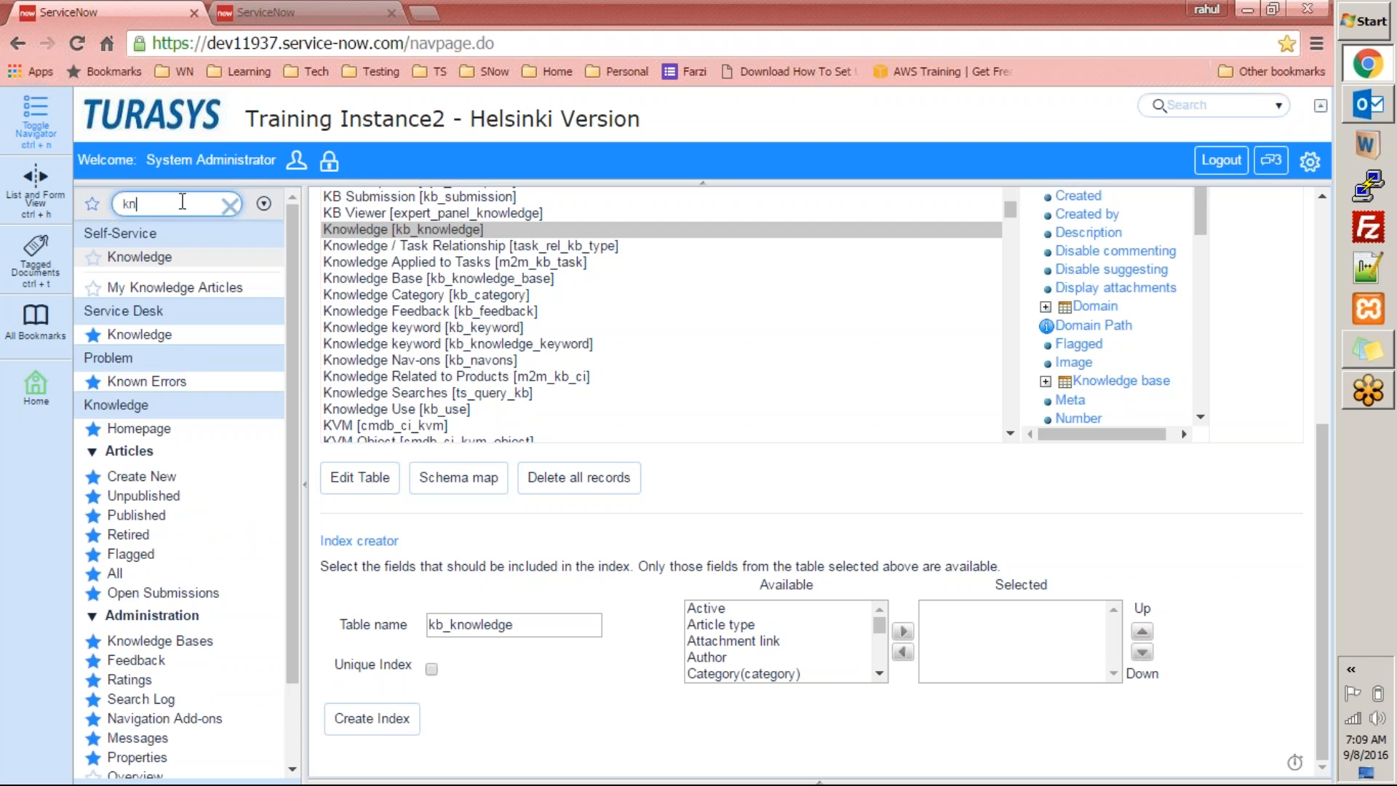
pyautogui.write('ow')
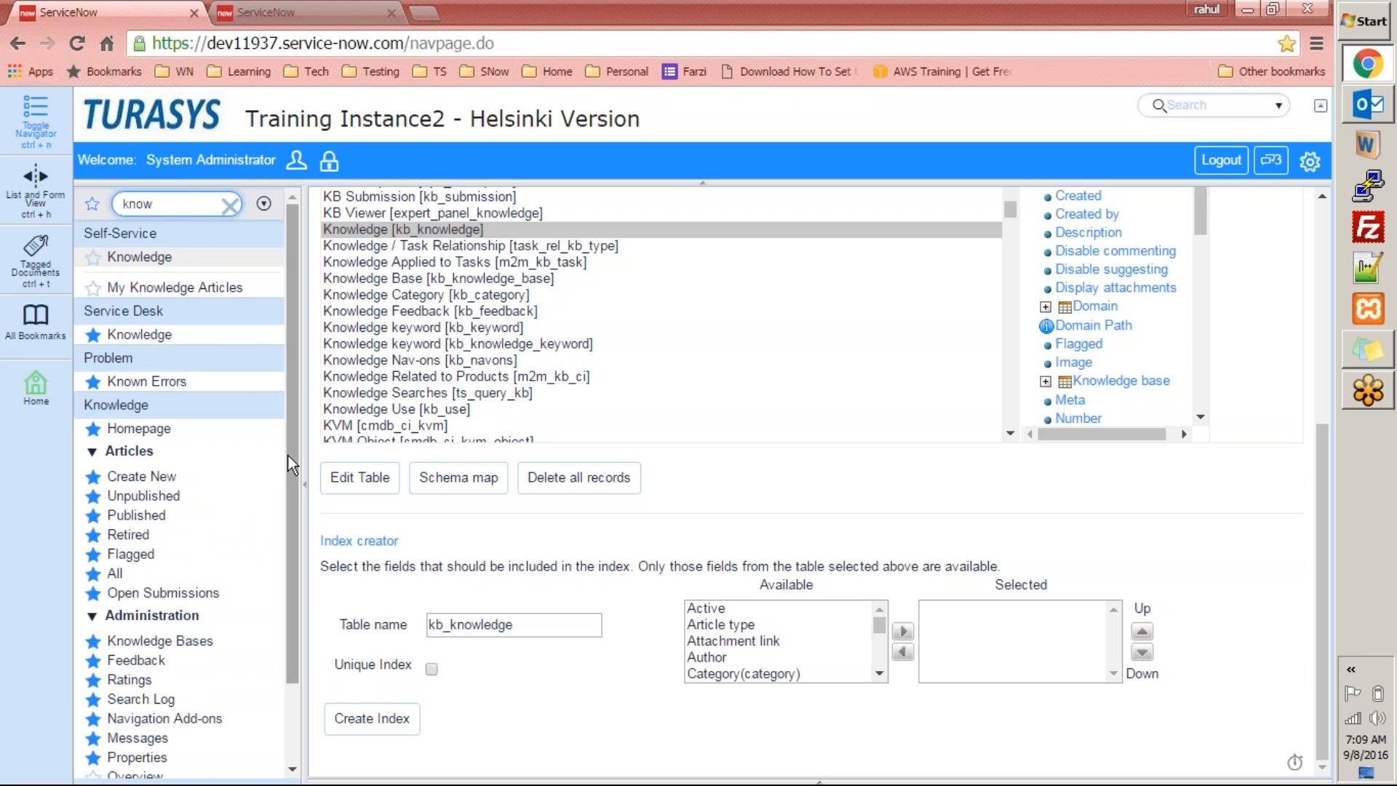
pyautogui.click(167, 479)
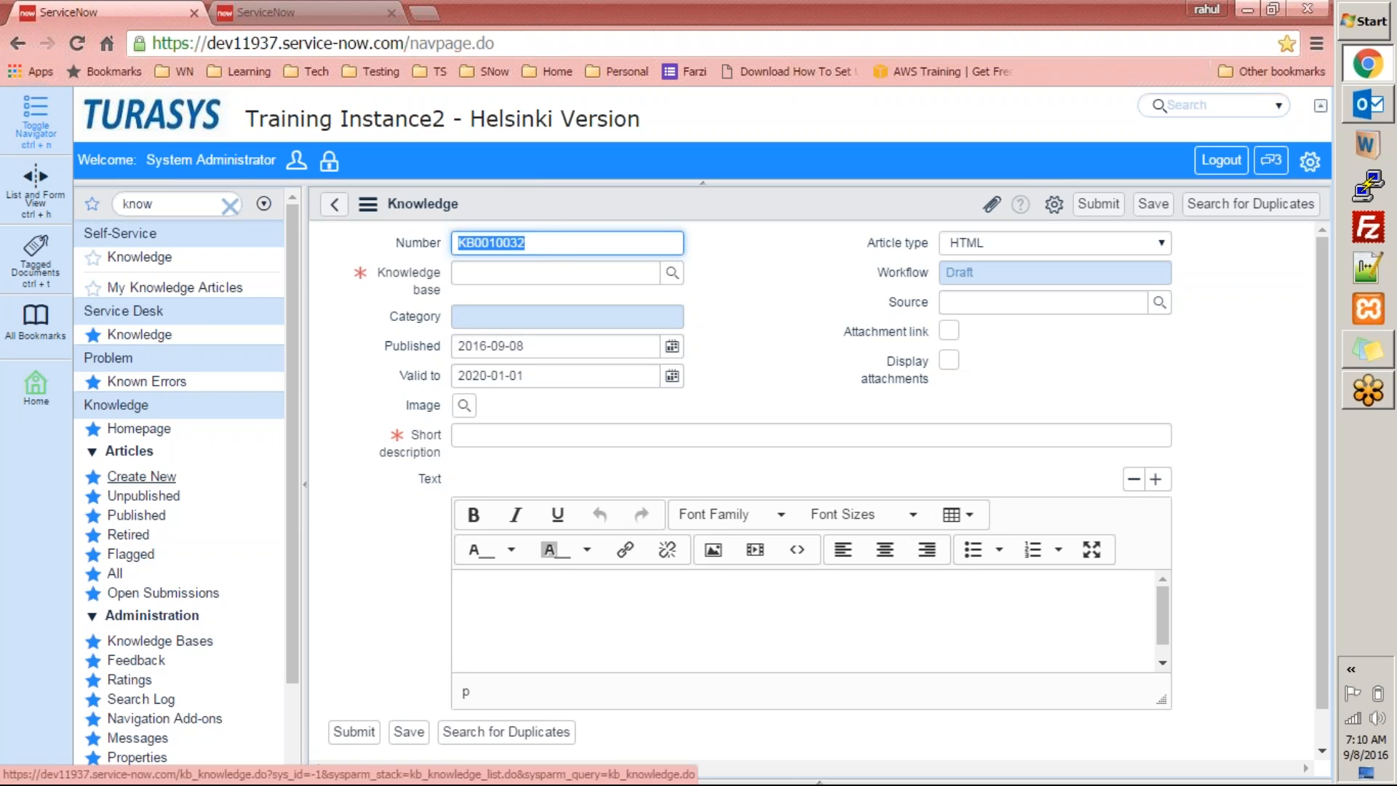
# Examine the new article's Number field and the available Article type options without changing them
pyautogui.click(574, 249)
pyautogui.click(755, 291)
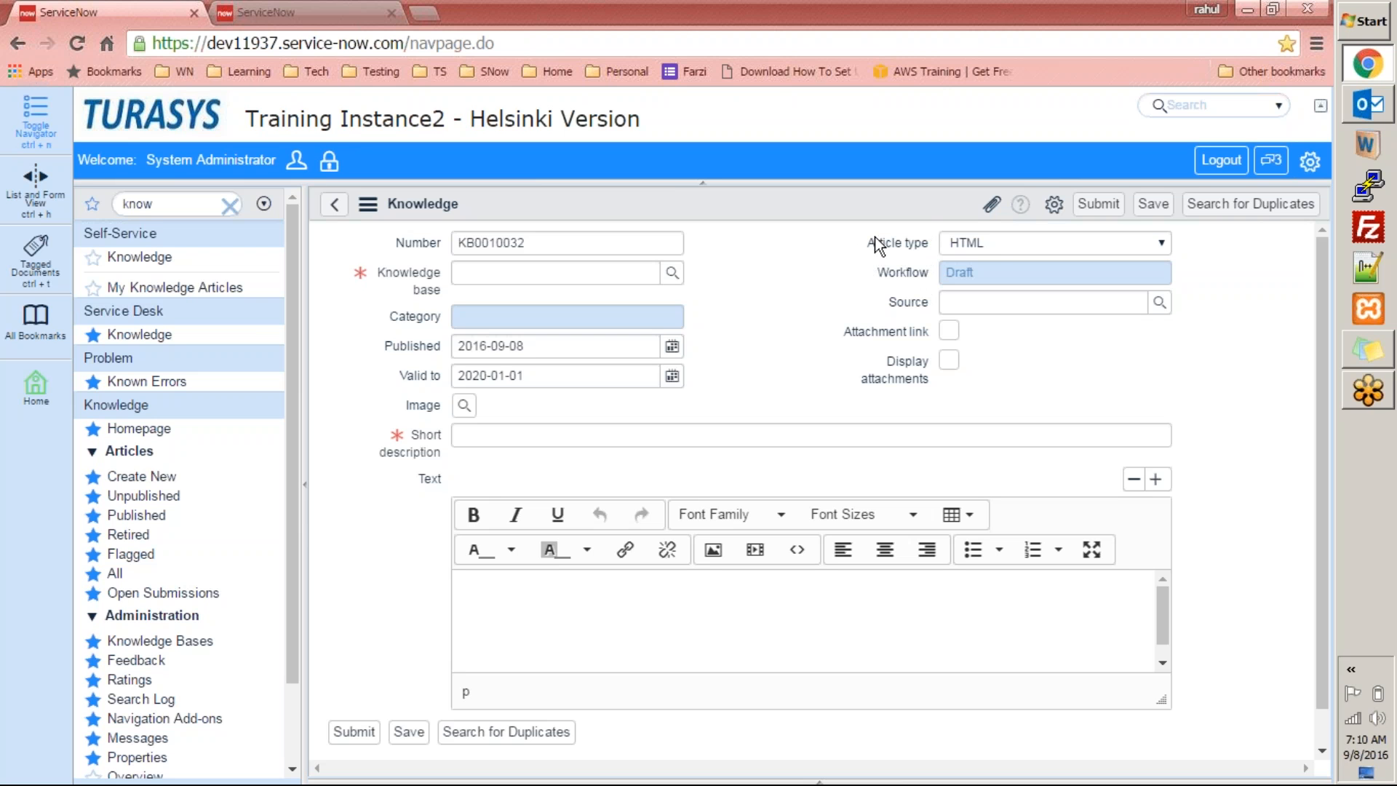
pyautogui.click(981, 250)
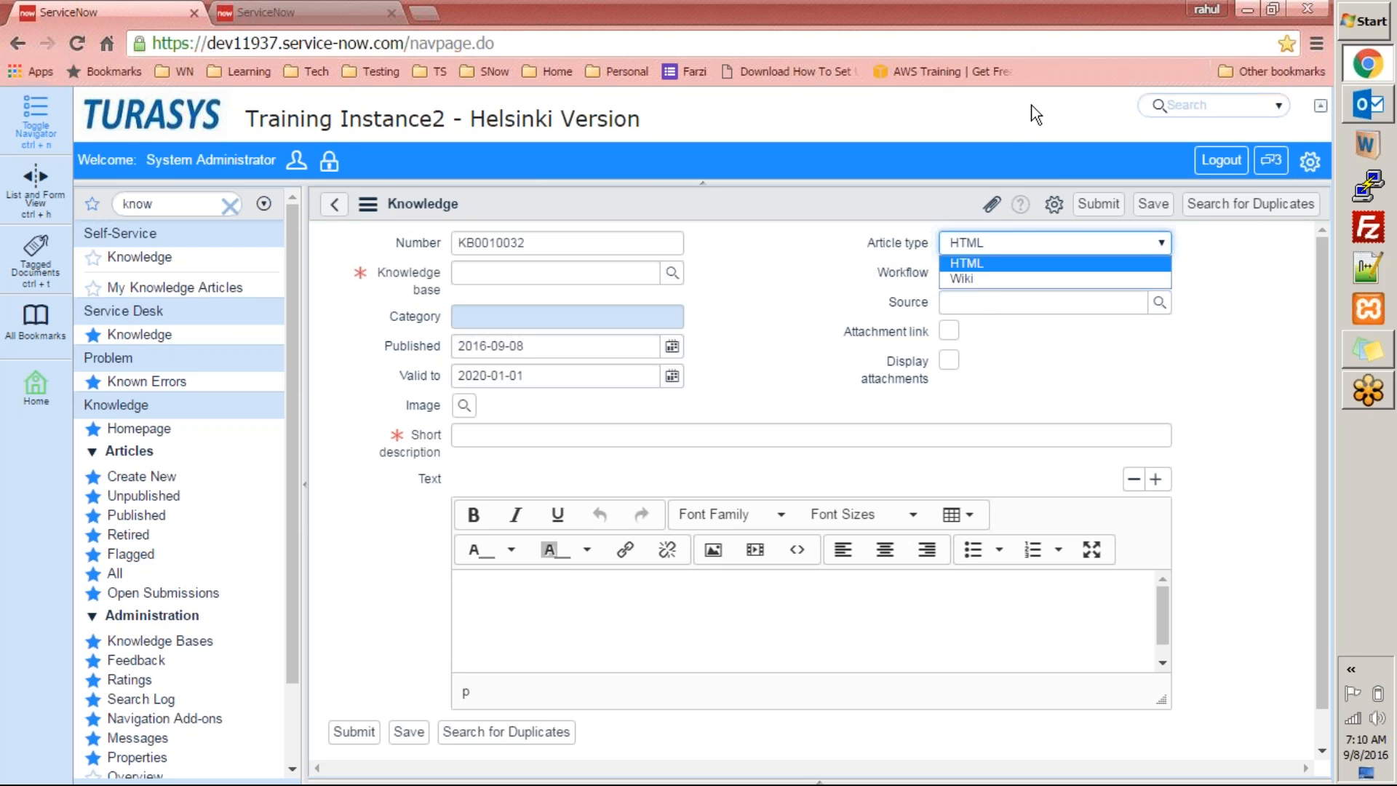
pyautogui.click(1028, 29)
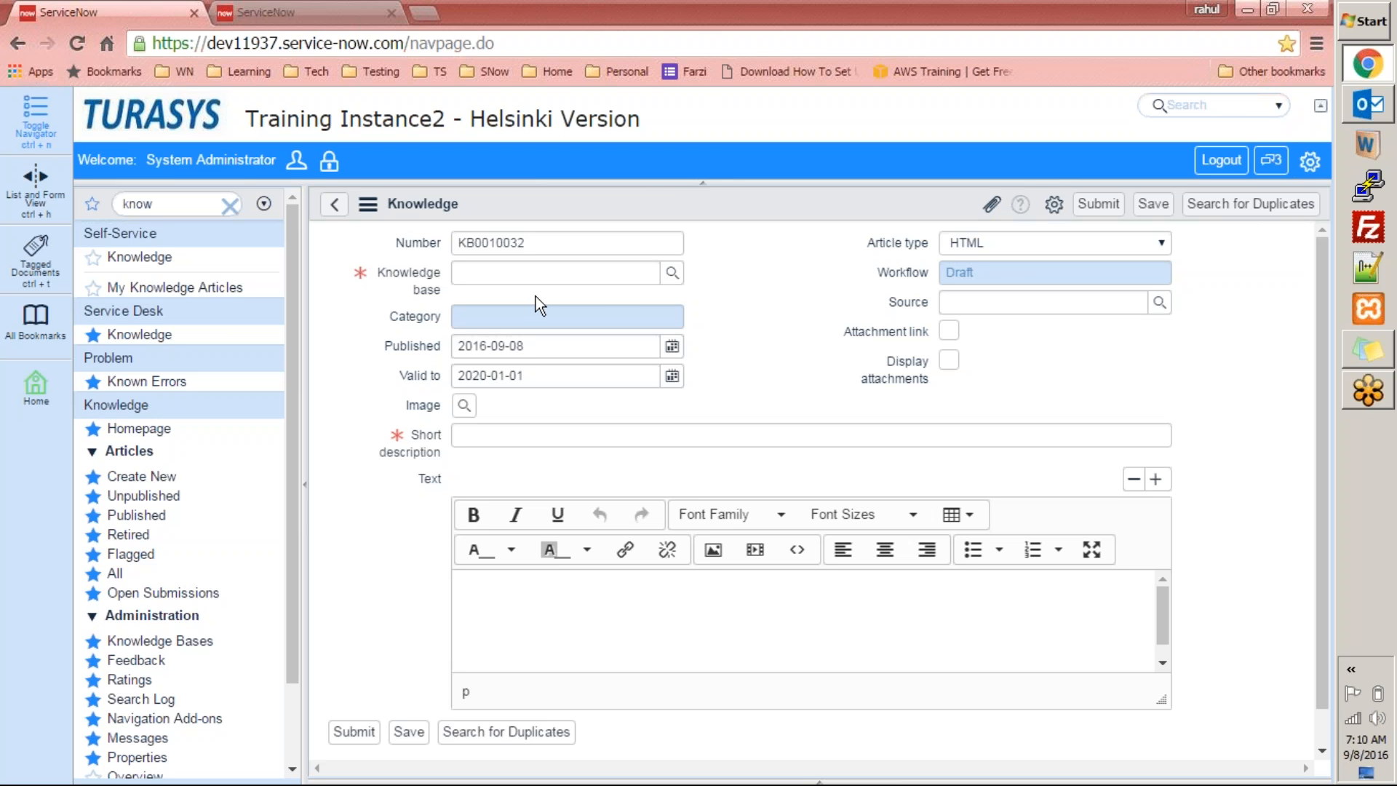
# Set the article's knowledge base to ServiceNow from the lookup list
pyautogui.click(673, 273)
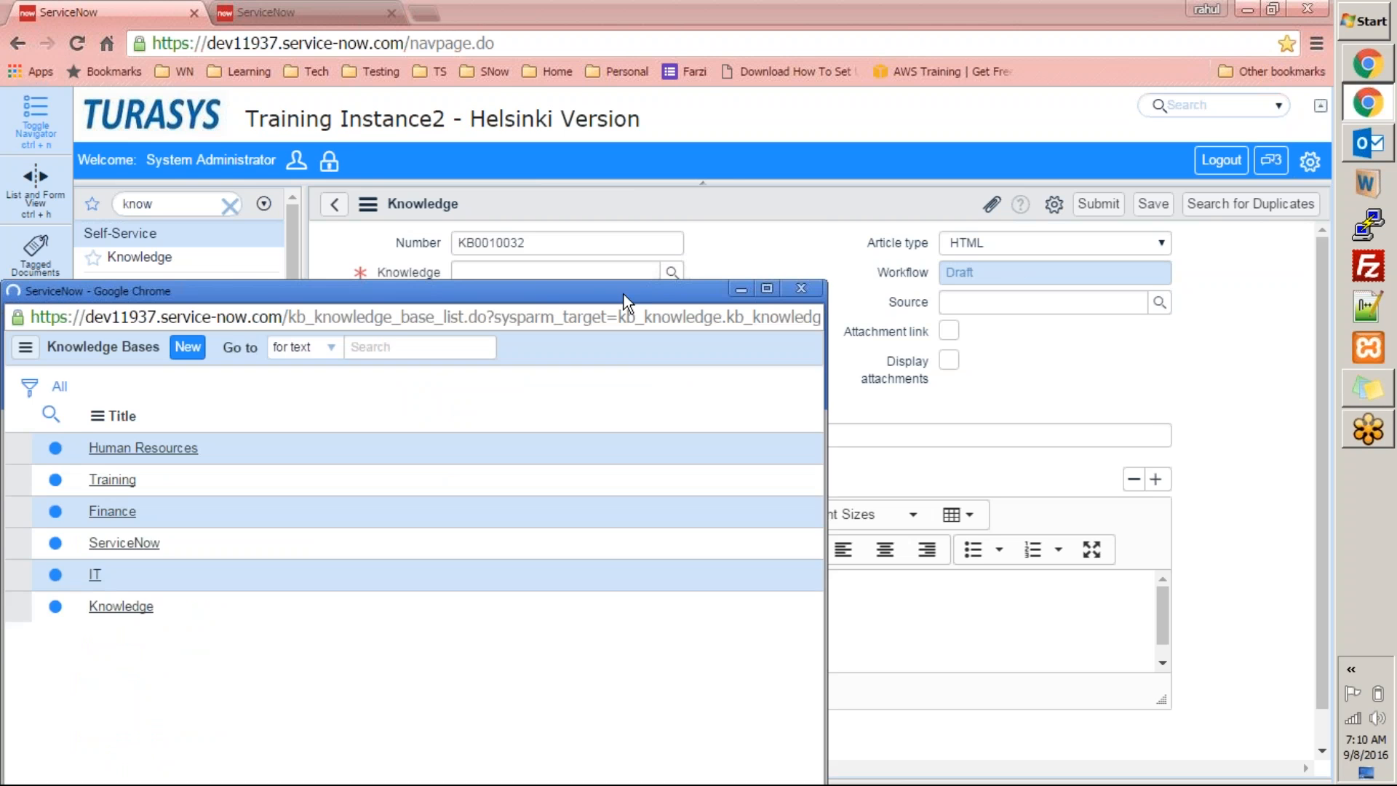
pyautogui.moveTo(536, 294); pyautogui.dragTo(637, 200)
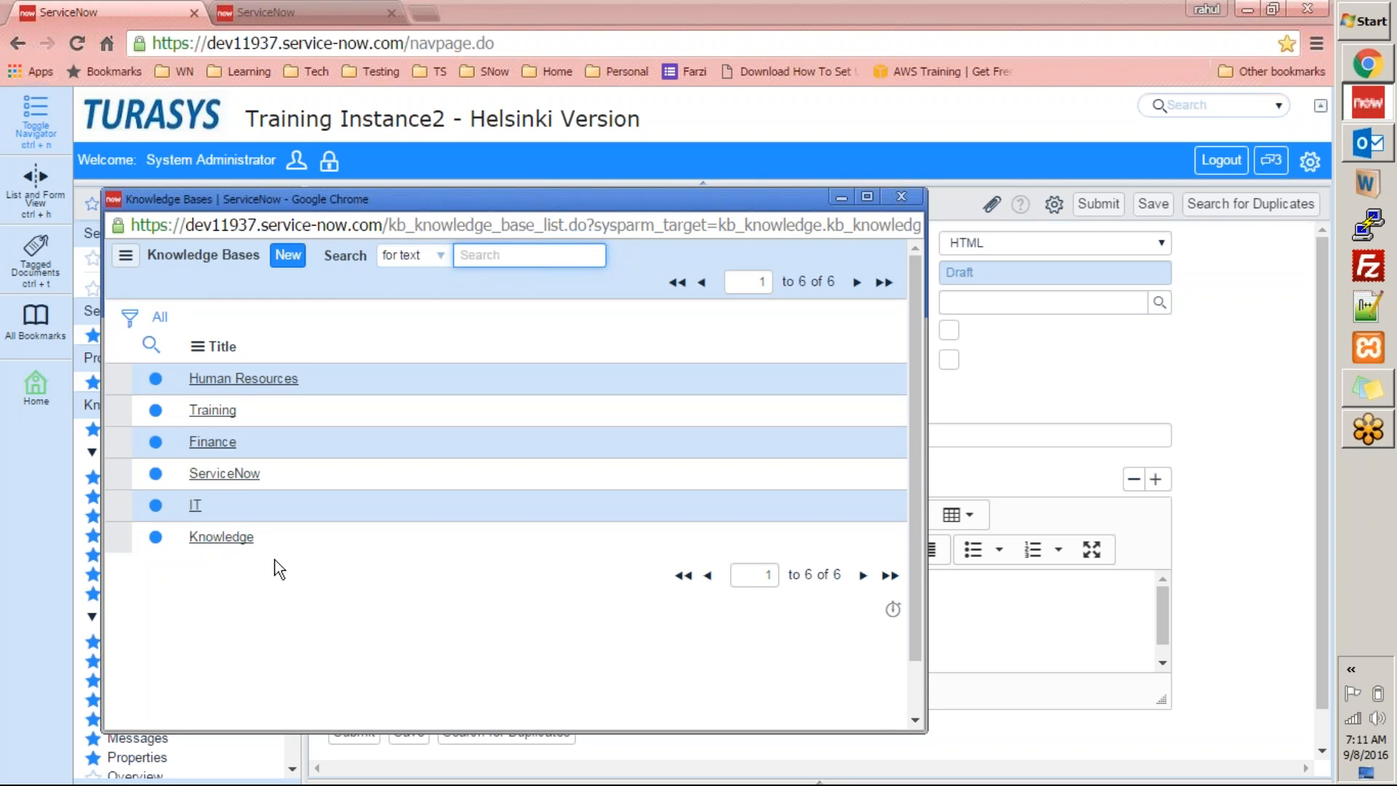
pyautogui.click(238, 477)
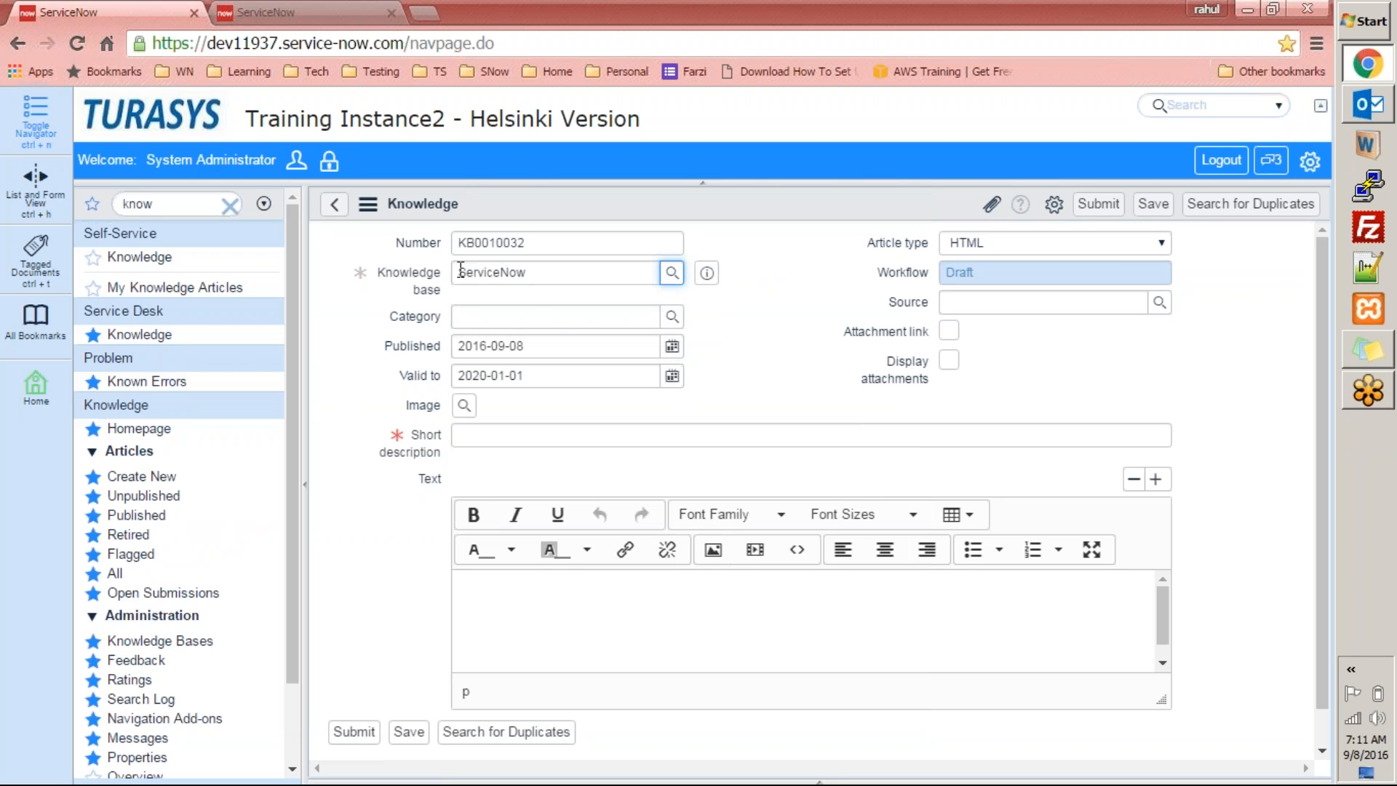
# Review the categories available for the ServiceNow knowledge base, and close the lookup without choosing one
pyautogui.click(672, 316)
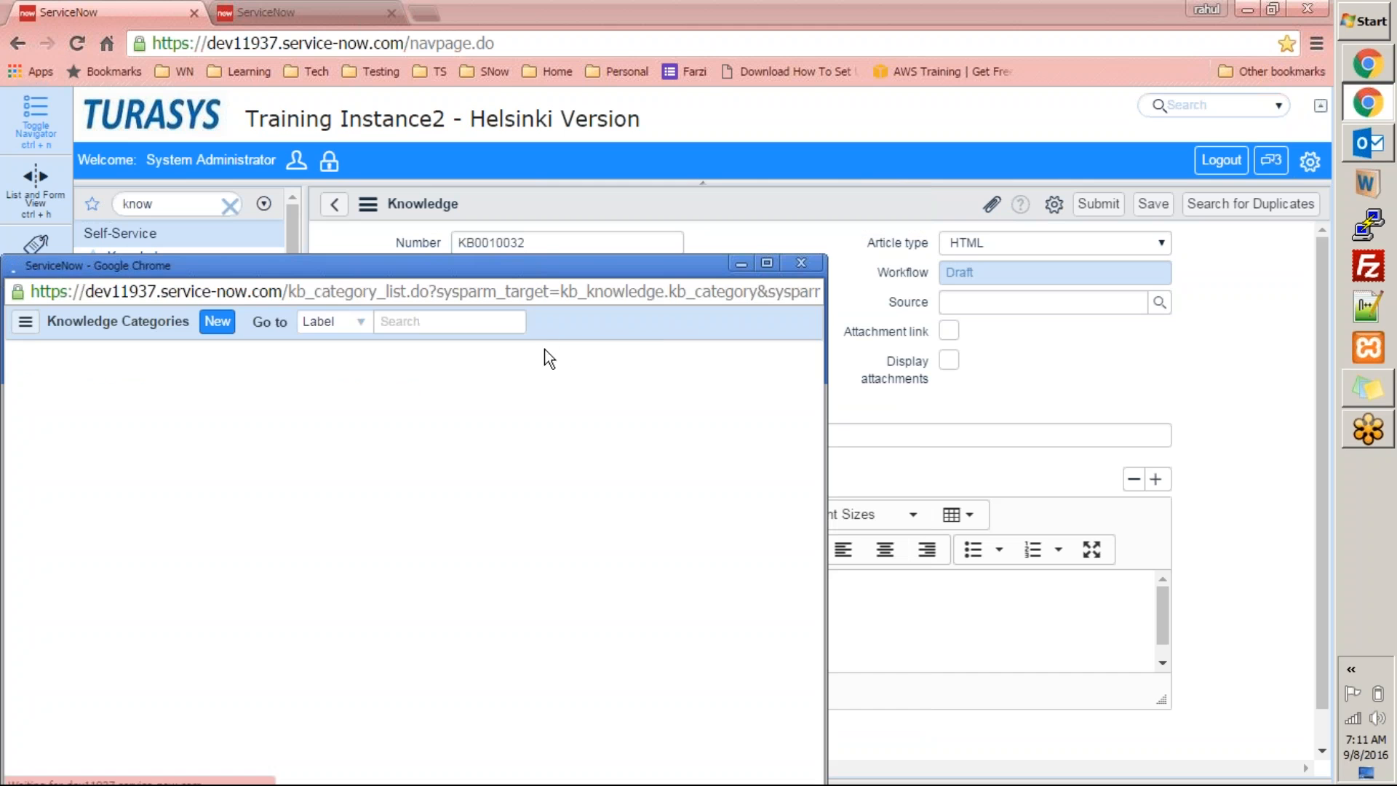
pyautogui.moveTo(547, 269); pyautogui.dragTo(727, 355)
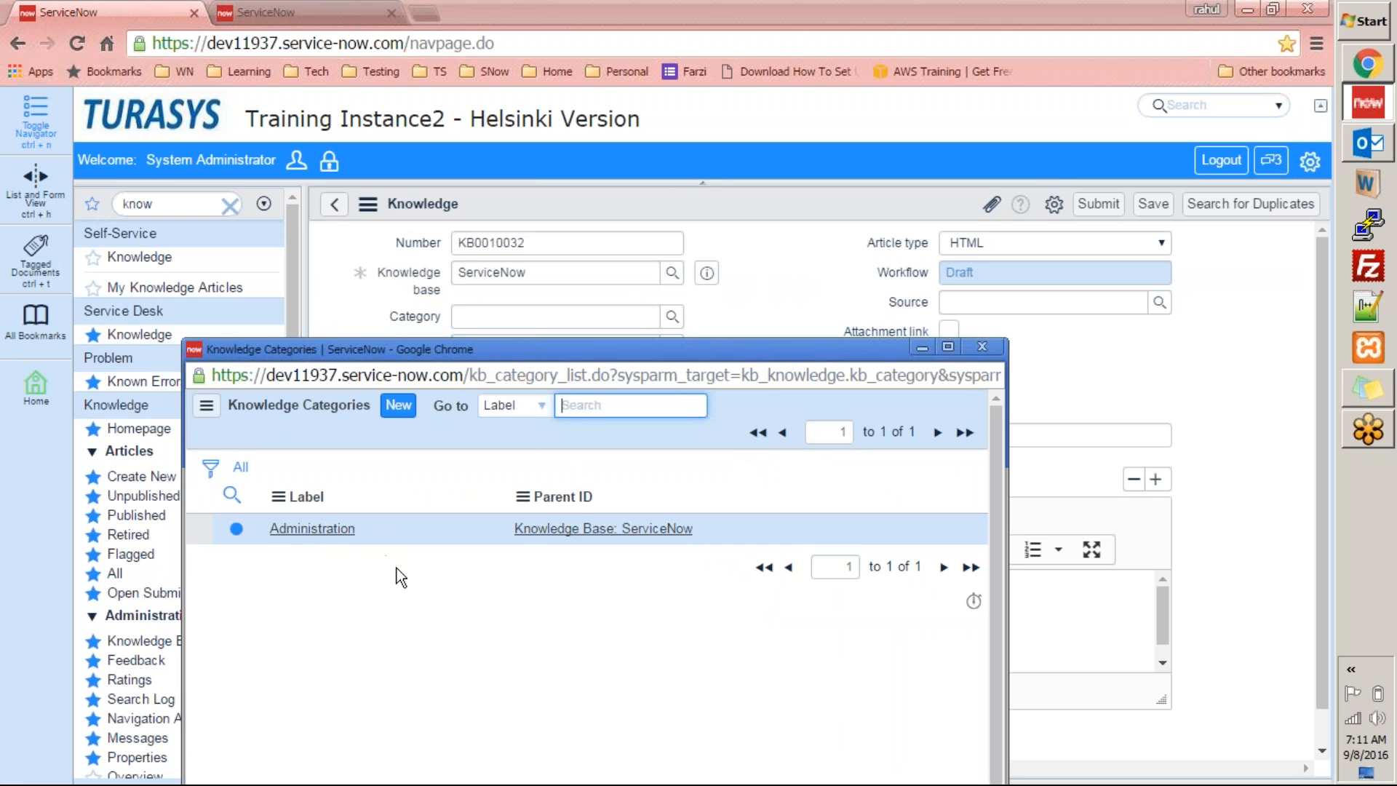
pyautogui.click(980, 345)
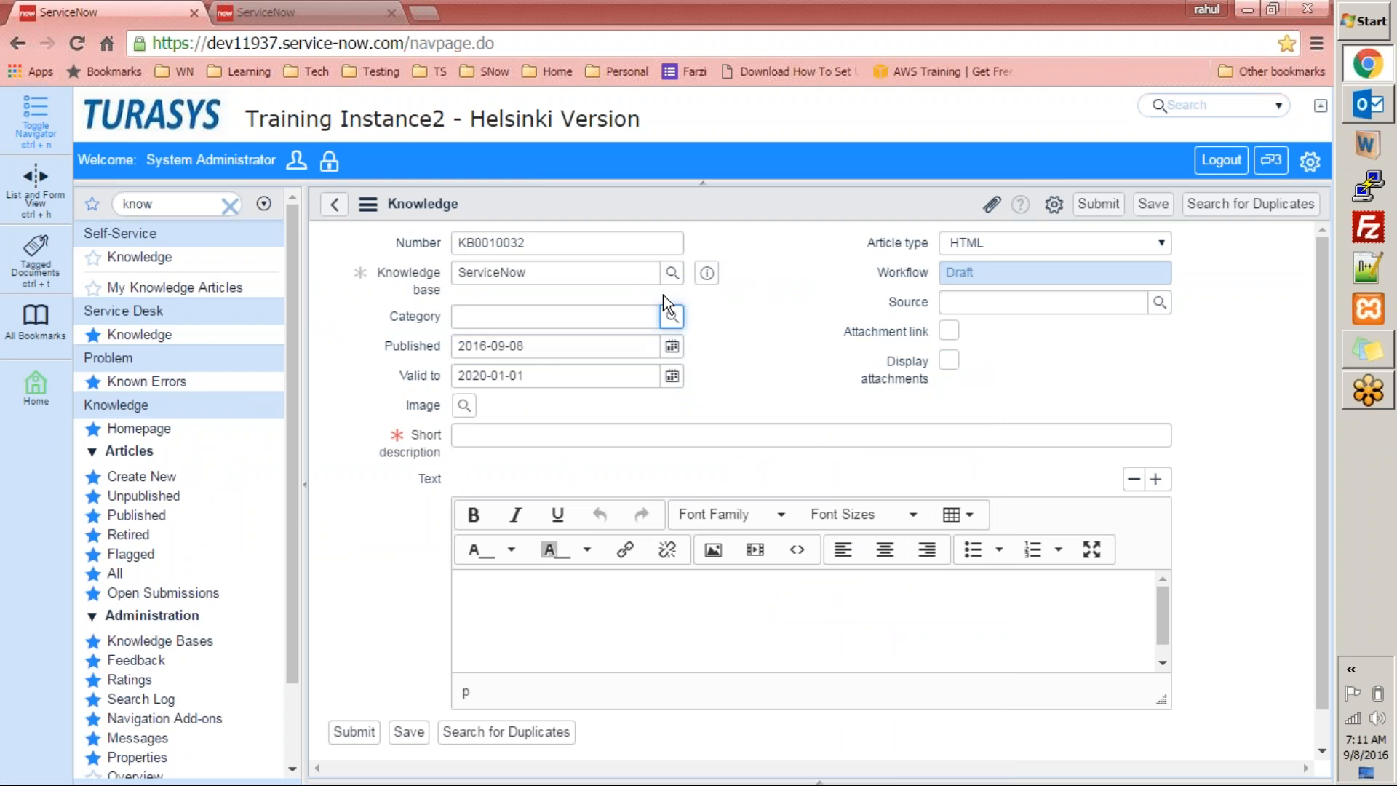
pyautogui.click(671, 316)
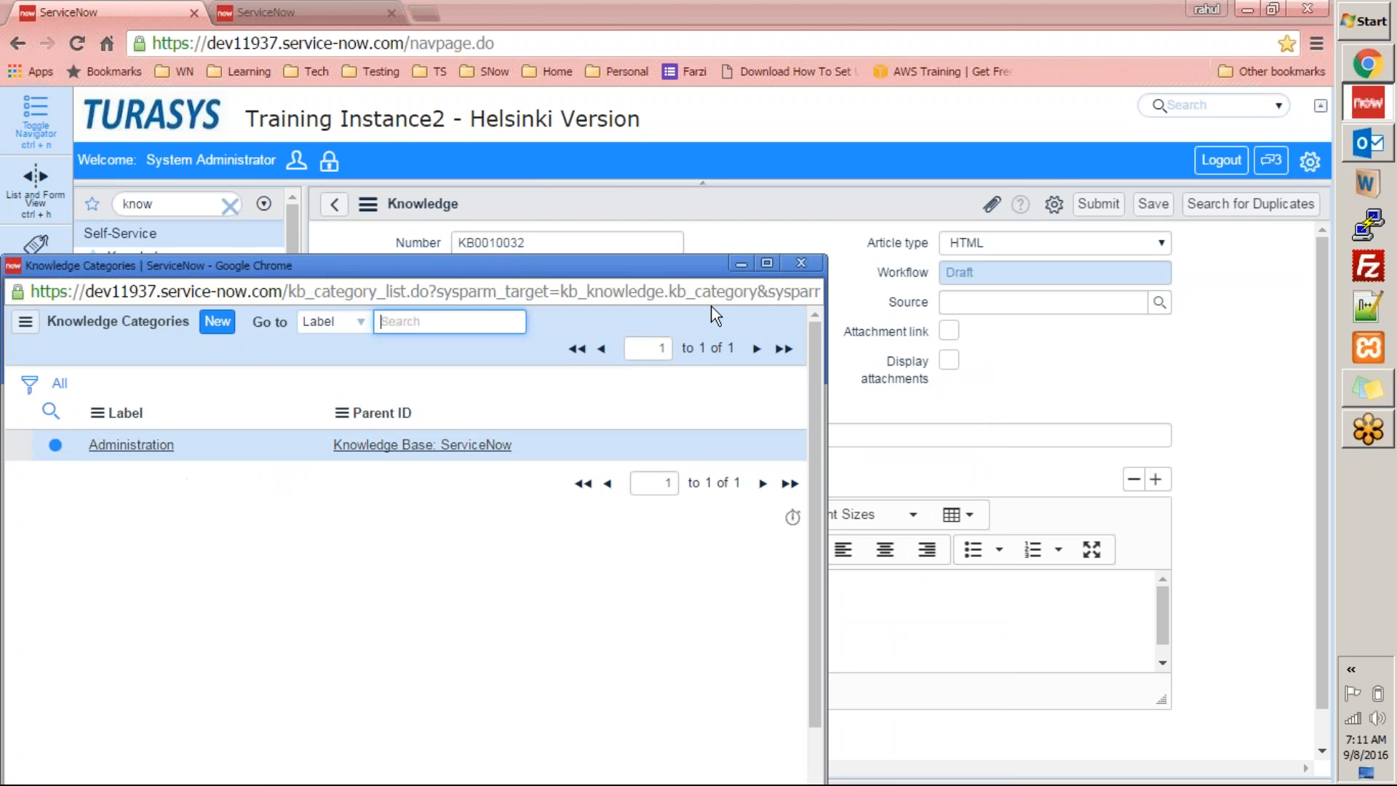
pyautogui.click(801, 262)
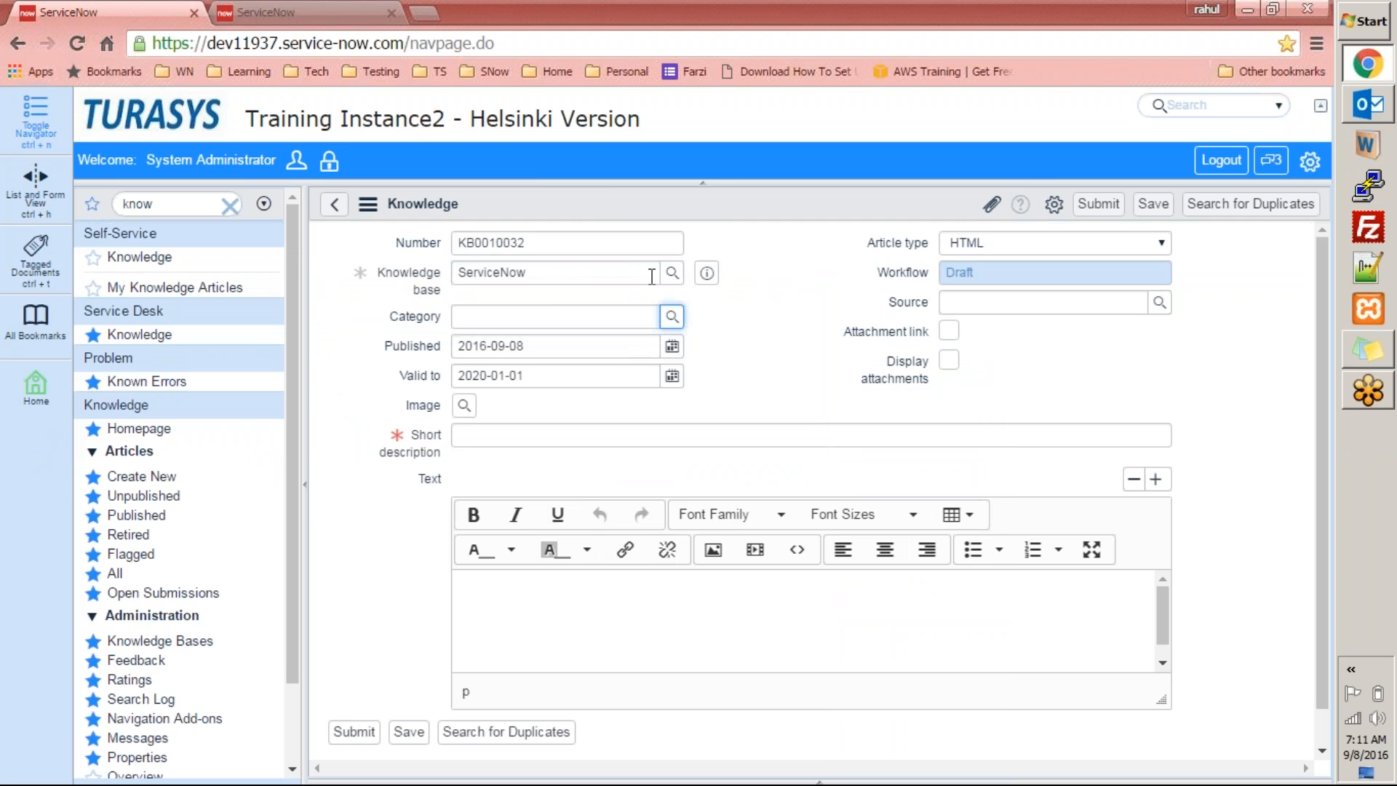
# Change the article's knowledge base to Human Resources and open the category lookup for it
pyautogui.click(674, 278)
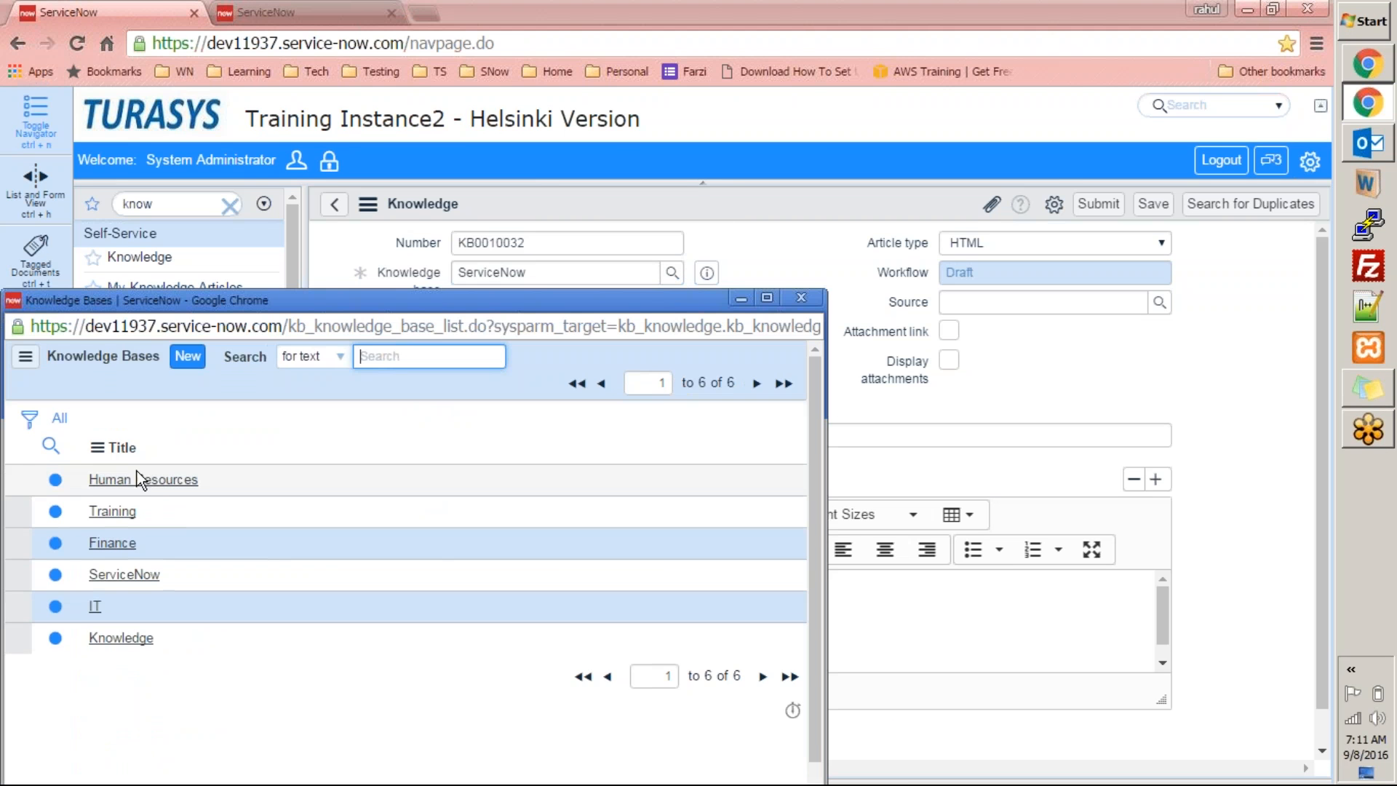
pyautogui.click(138, 481)
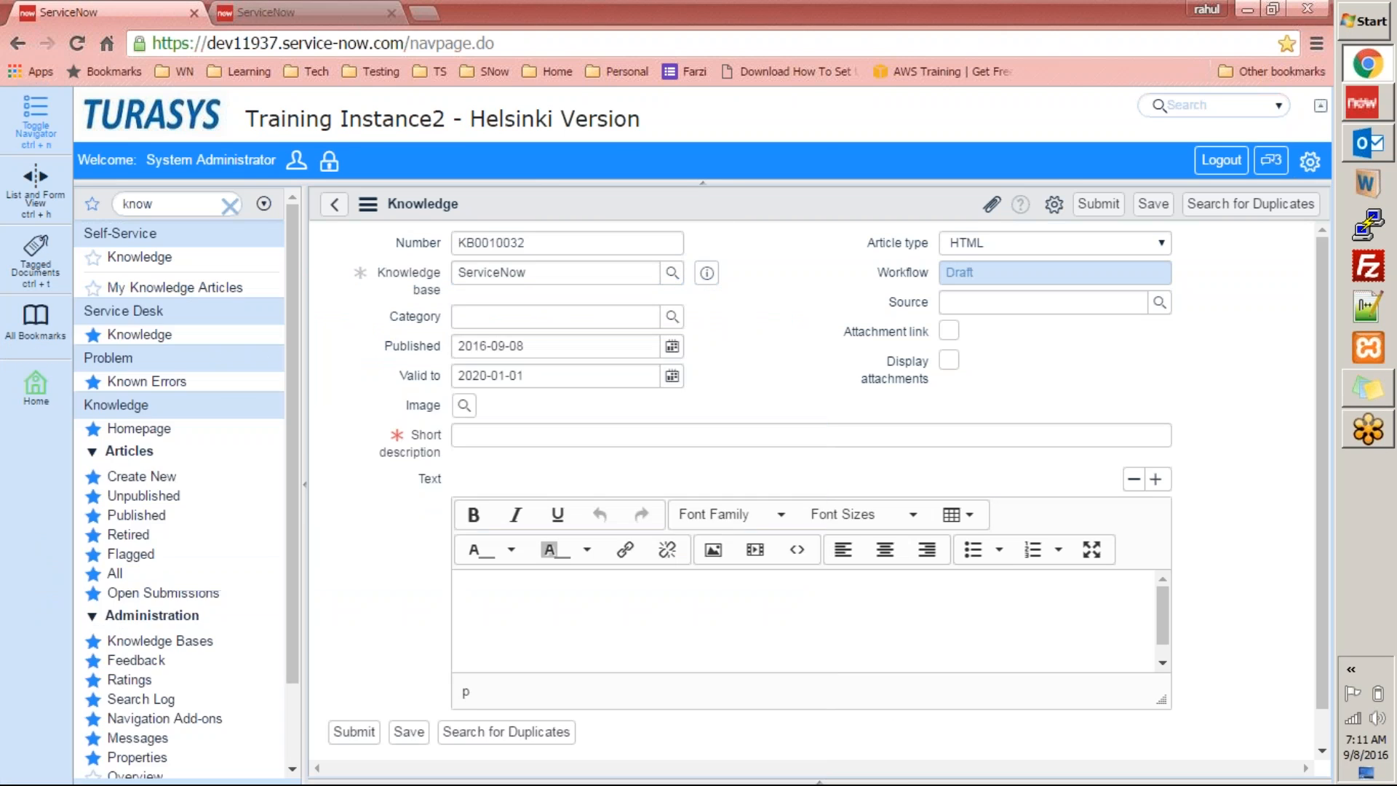
pyautogui.click(674, 320)
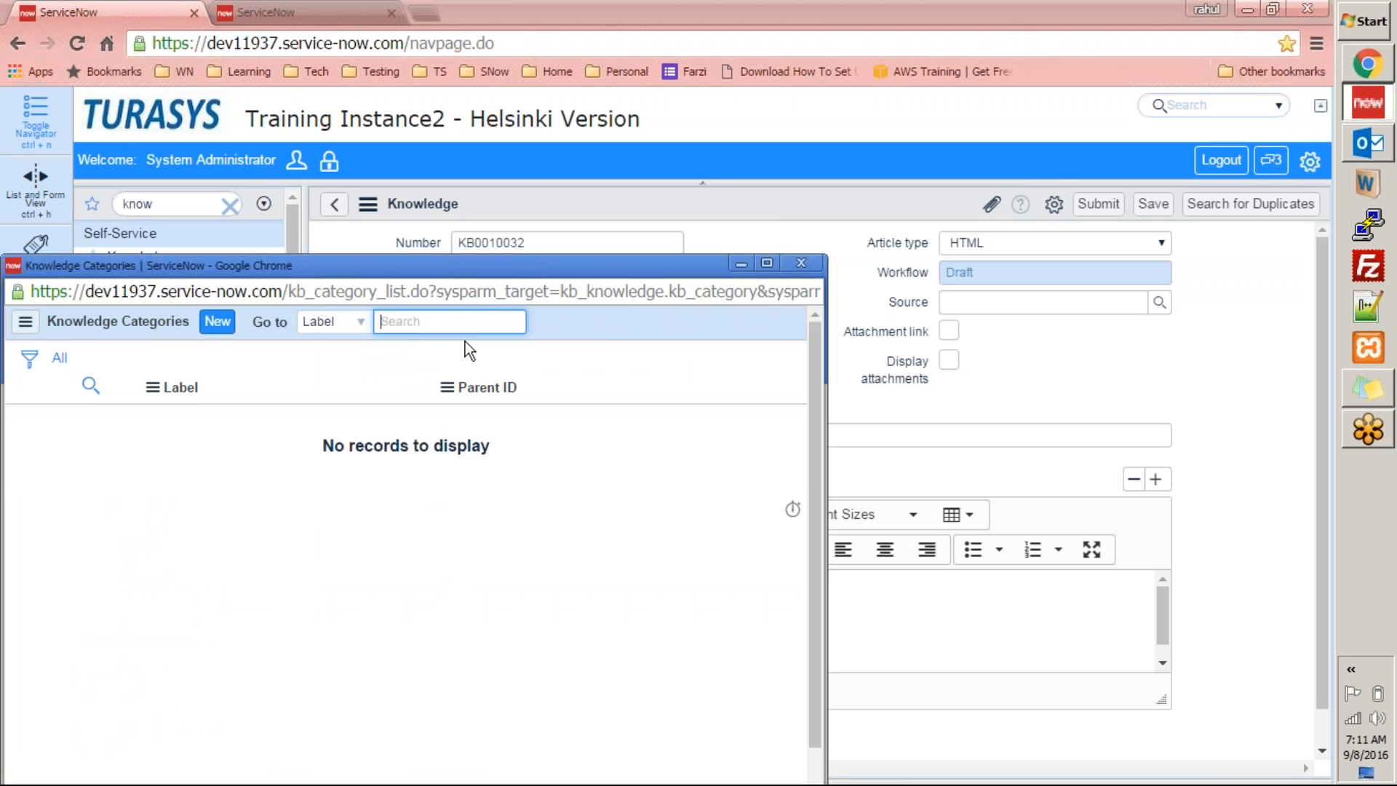
# Switch the article's knowledge base to Training, and review its available categories without choosing one
pyautogui.click(801, 263)
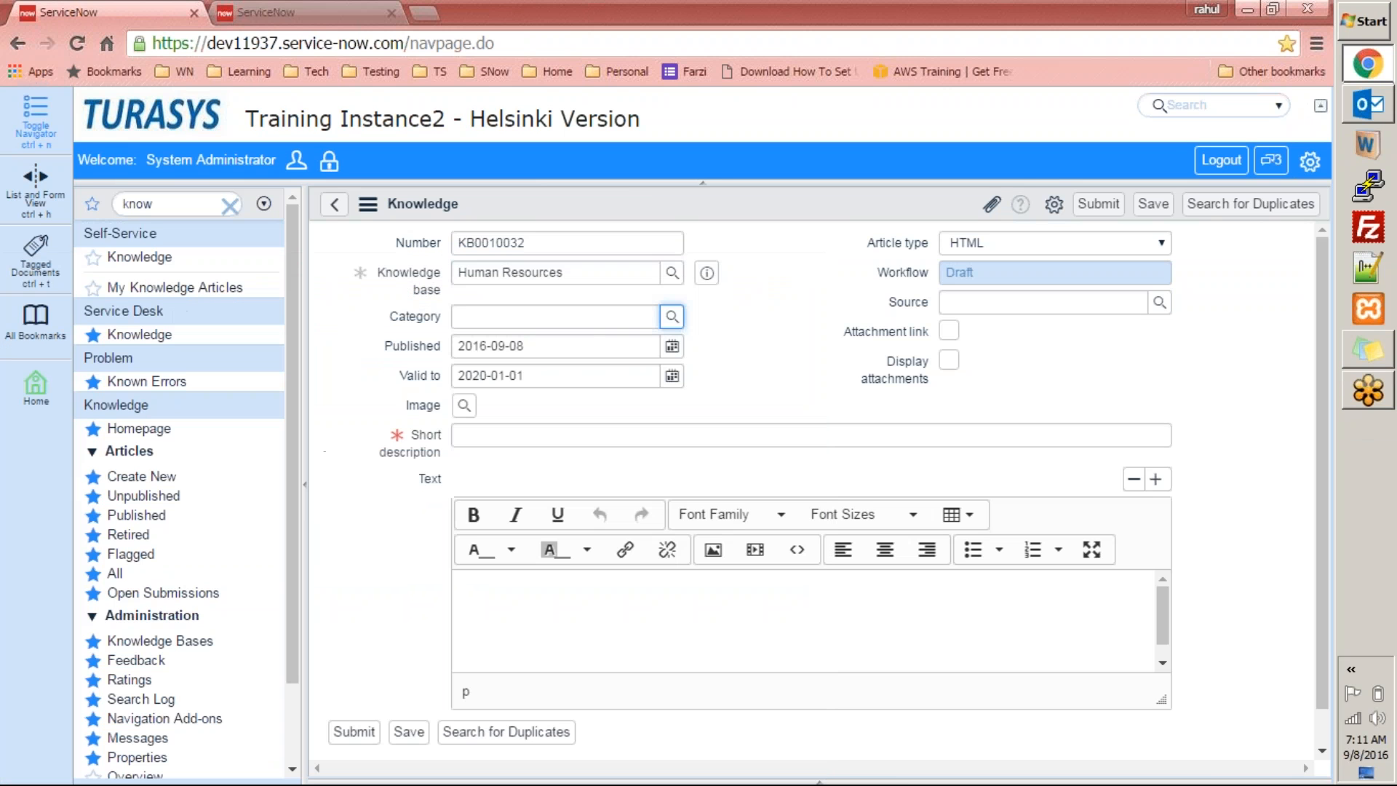
pyautogui.click(672, 273)
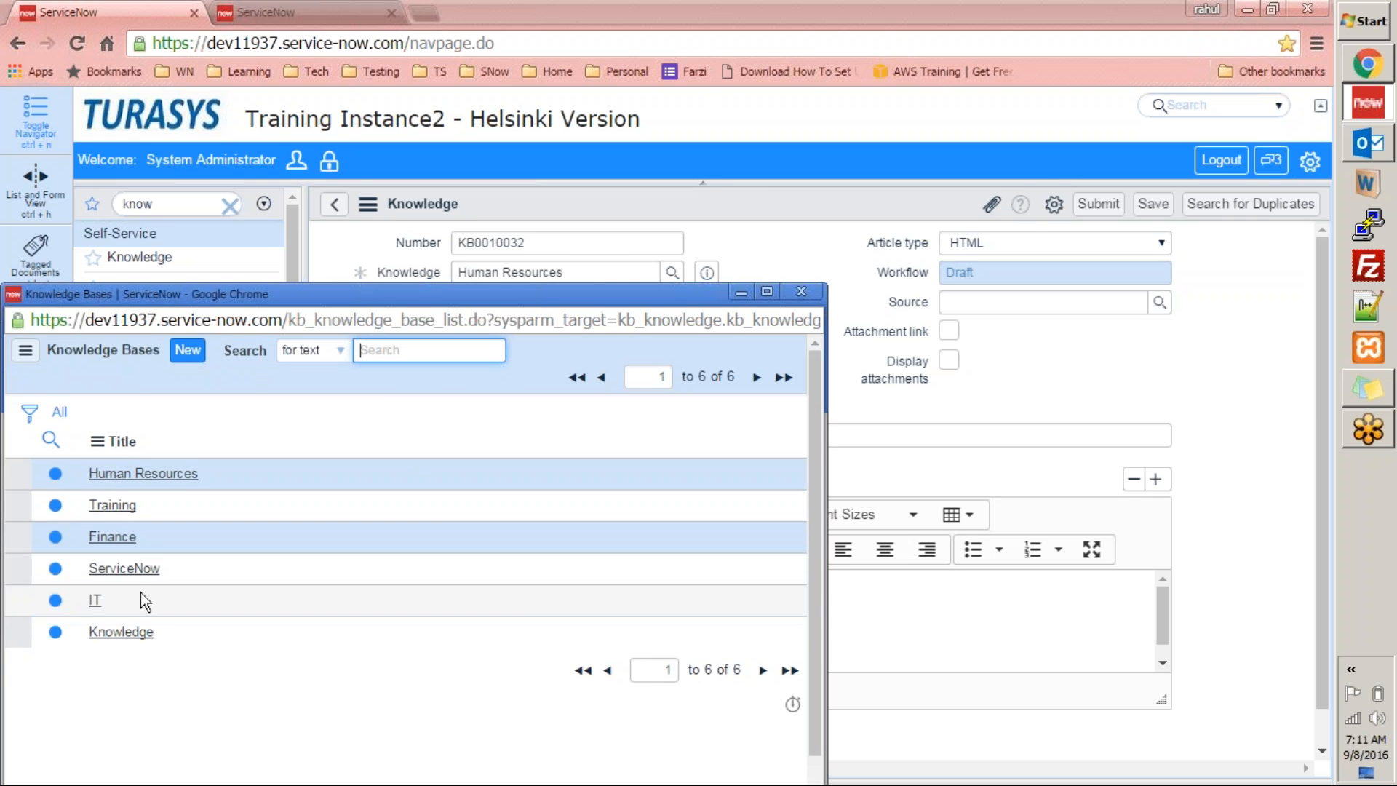
pyautogui.click(142, 477)
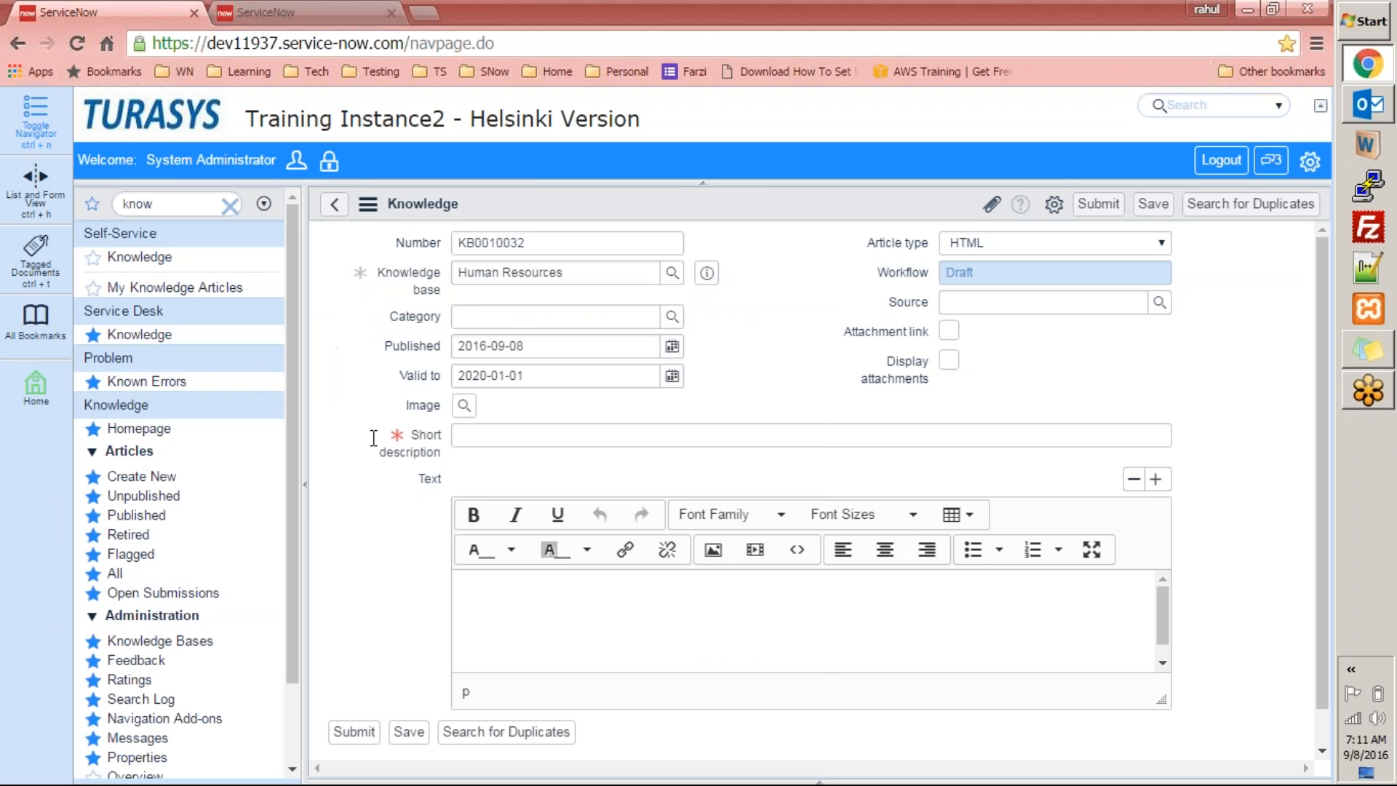
pyautogui.click(670, 322)
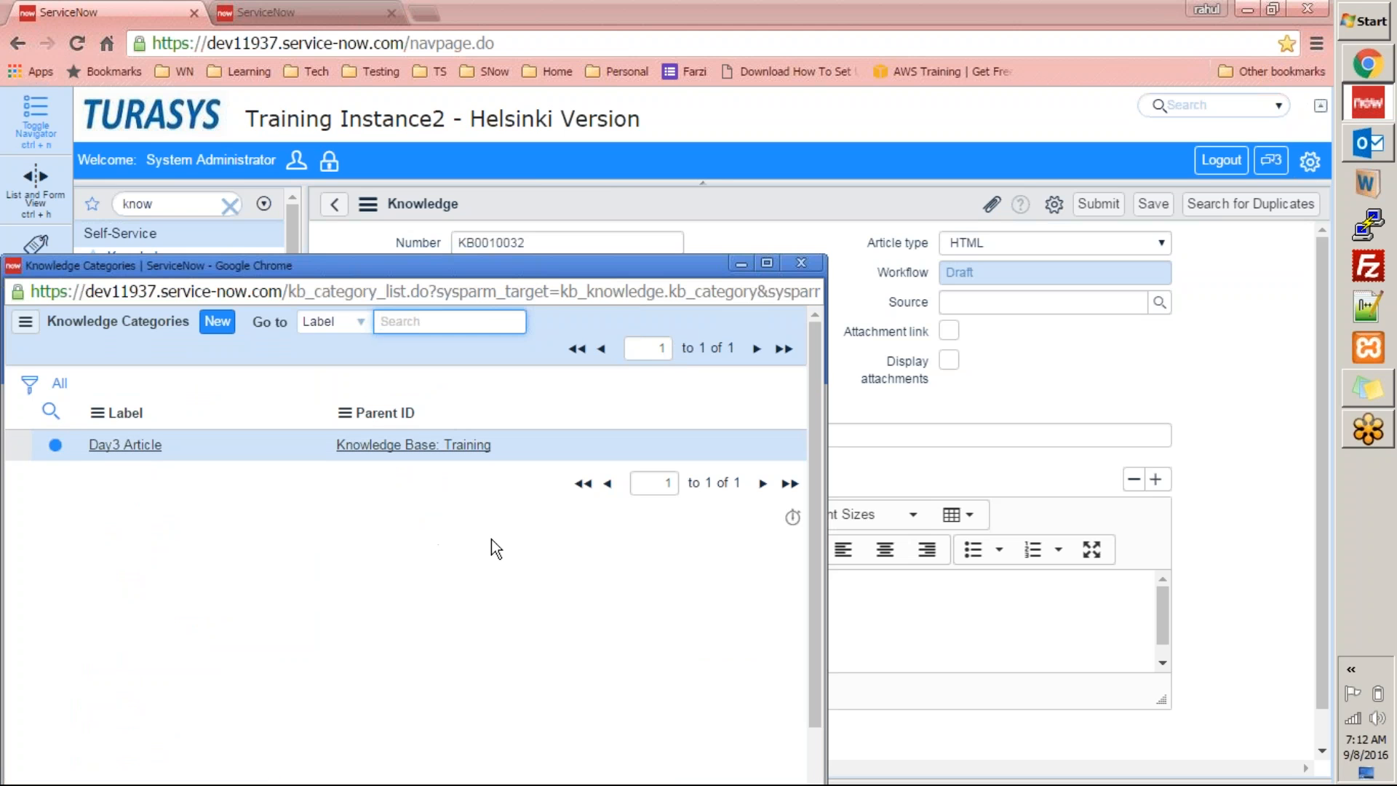
pyautogui.click(801, 263)
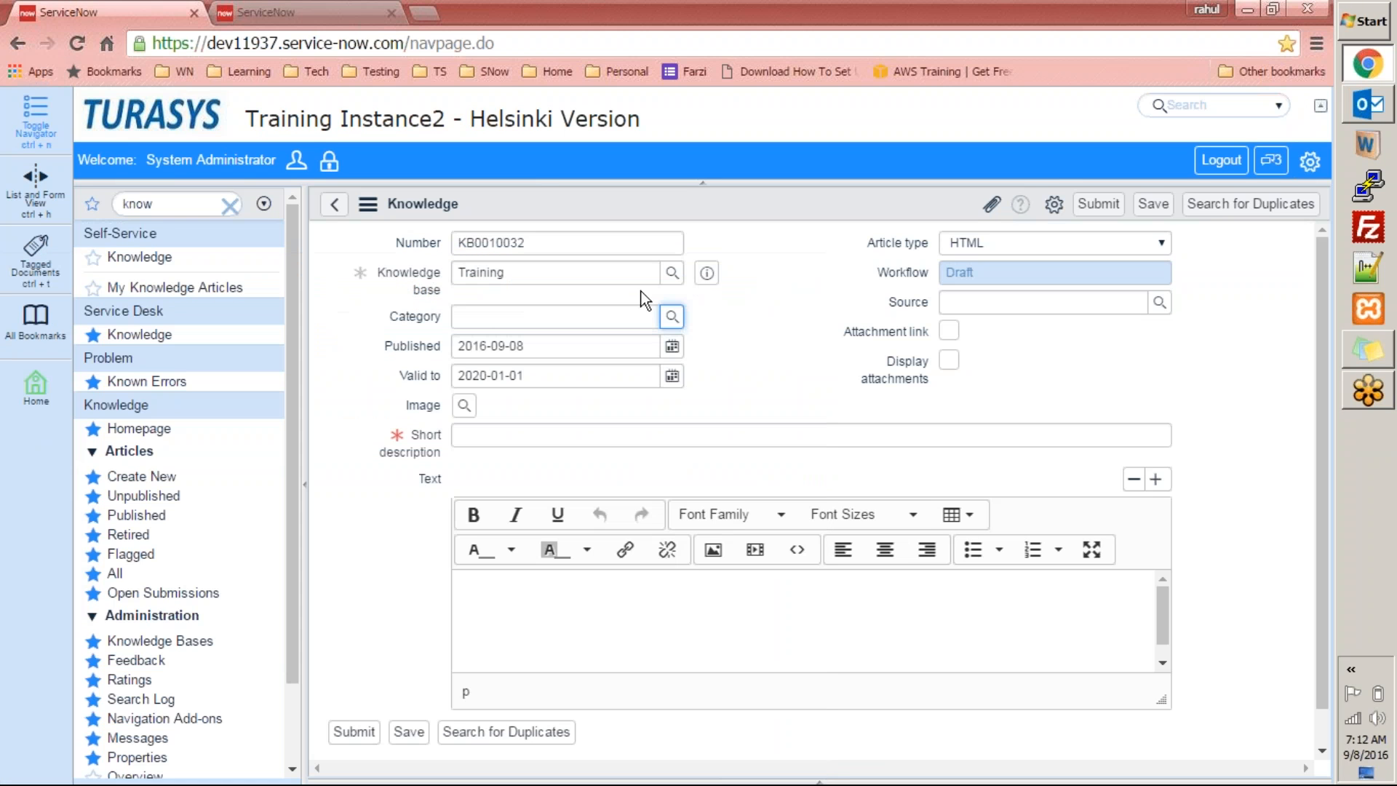
# Set the article's knowledge base to ServiceNow and its category to Administration
pyautogui.click(672, 274)
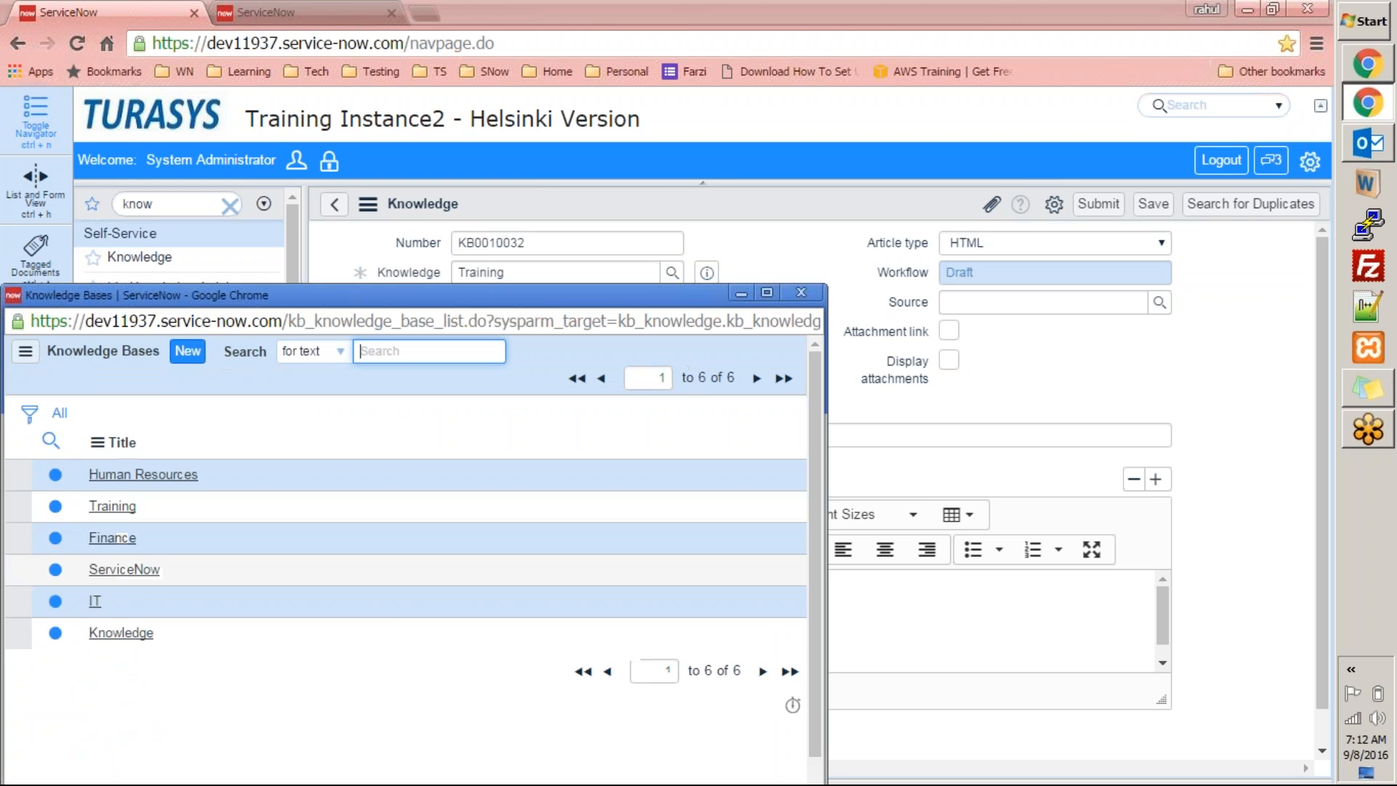
pyautogui.click(112, 562)
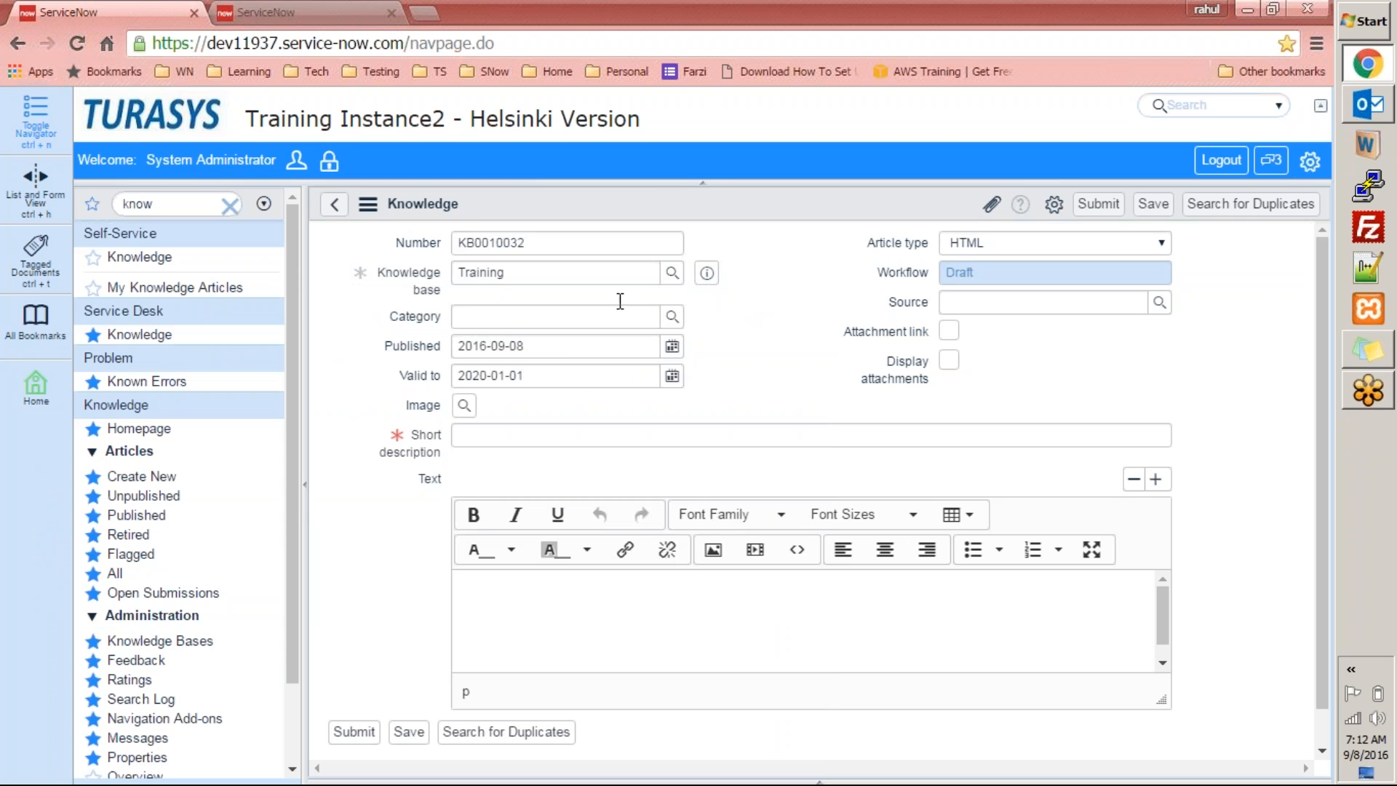
pyautogui.click(672, 318)
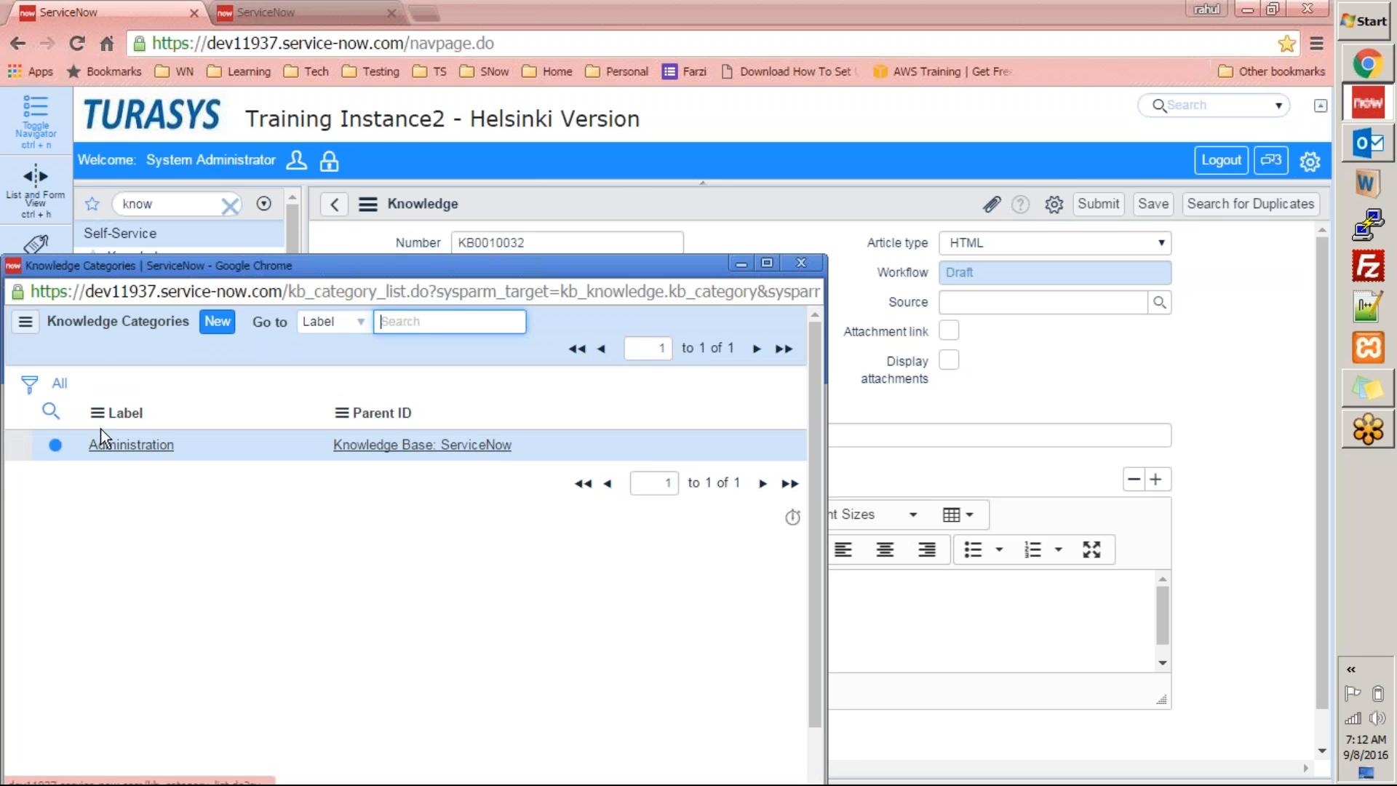
pyautogui.click(109, 445)
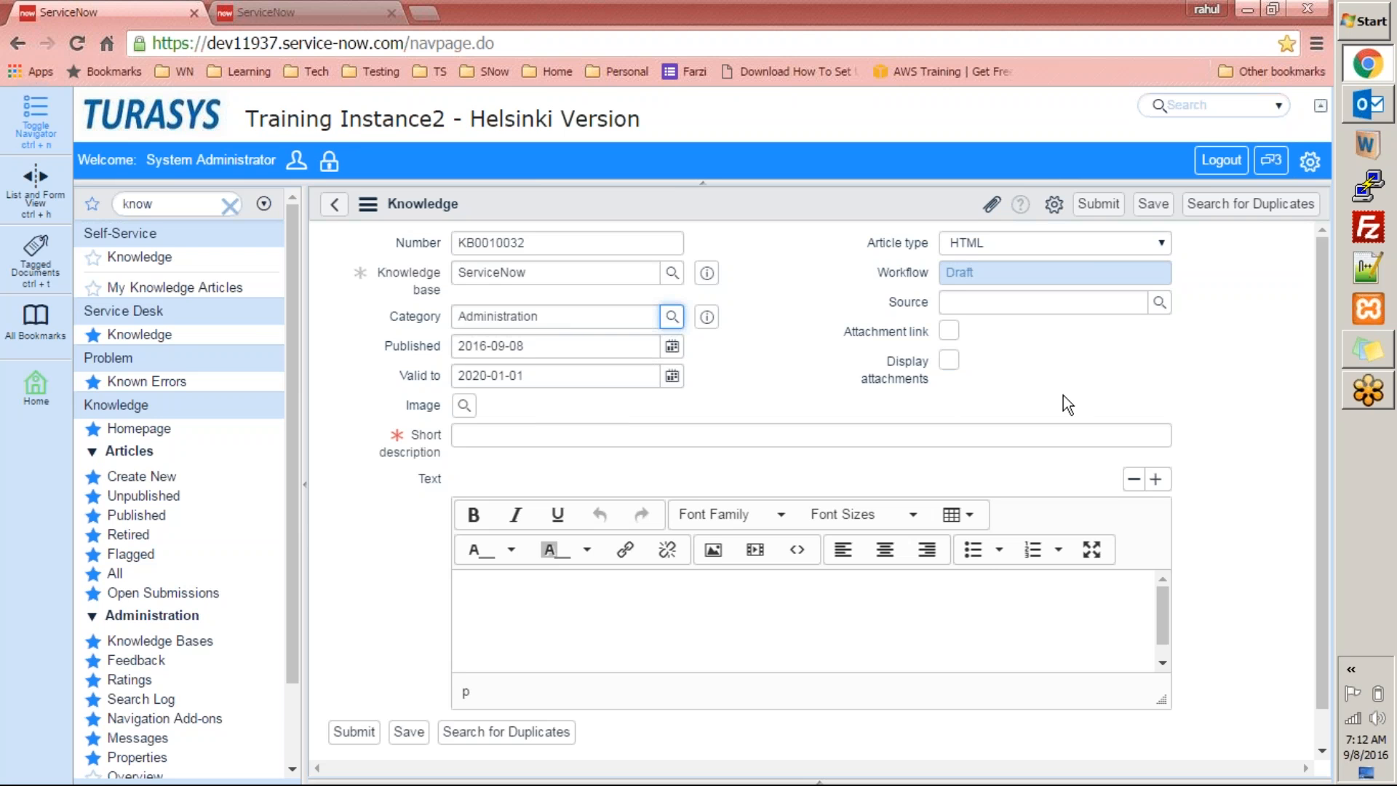
# Review the task records available as the article's source without choosing one, and examine the Valid to date
pyautogui.click(1158, 305)
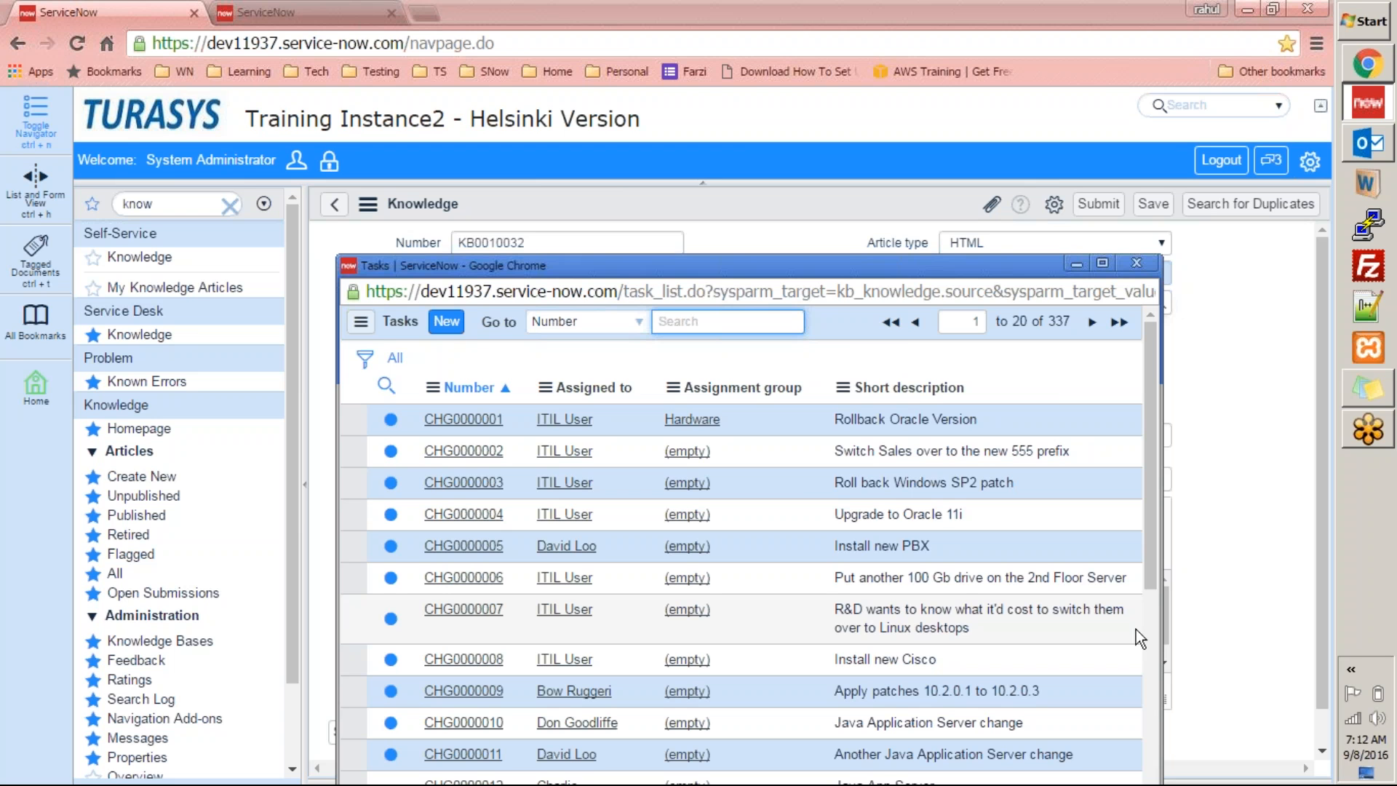
pyautogui.click(1137, 264)
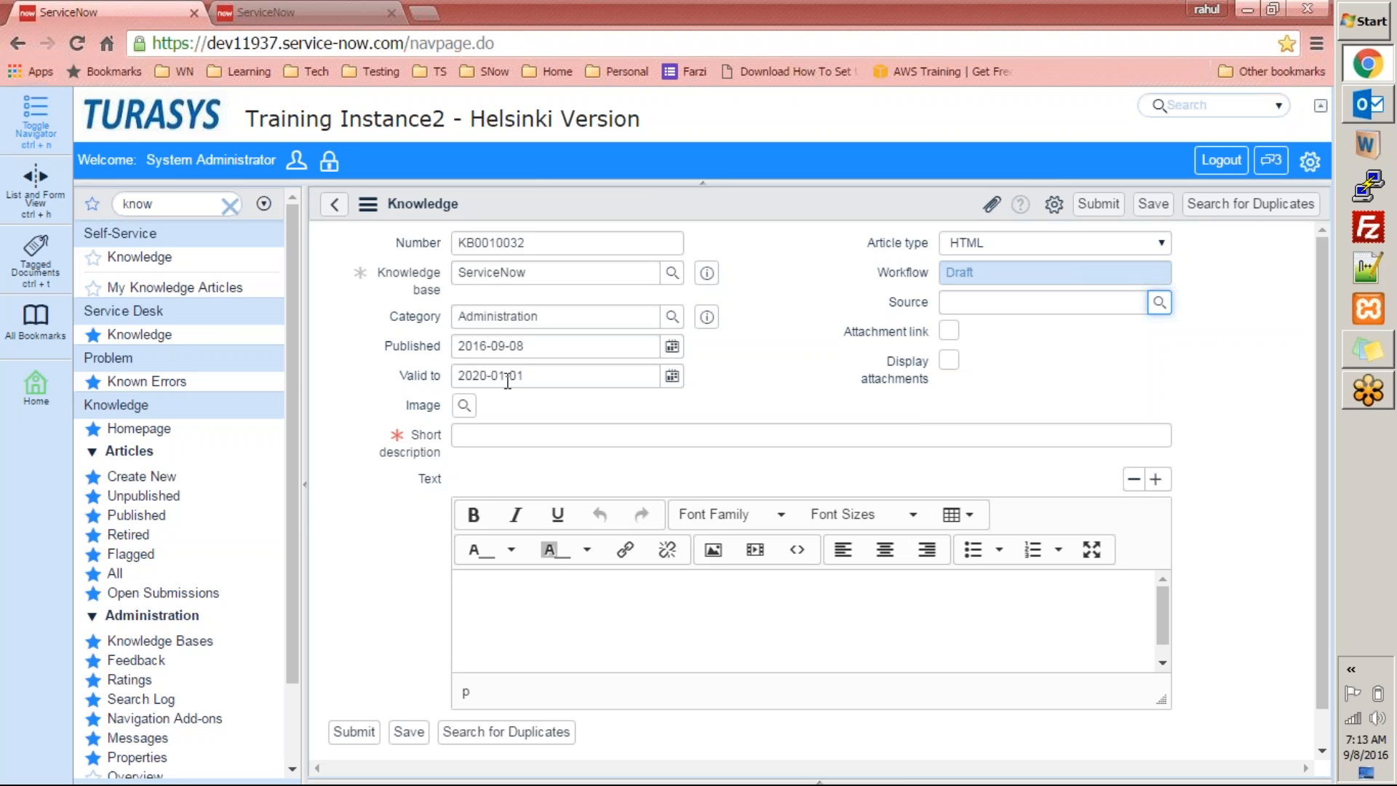
pyautogui.click(540, 372)
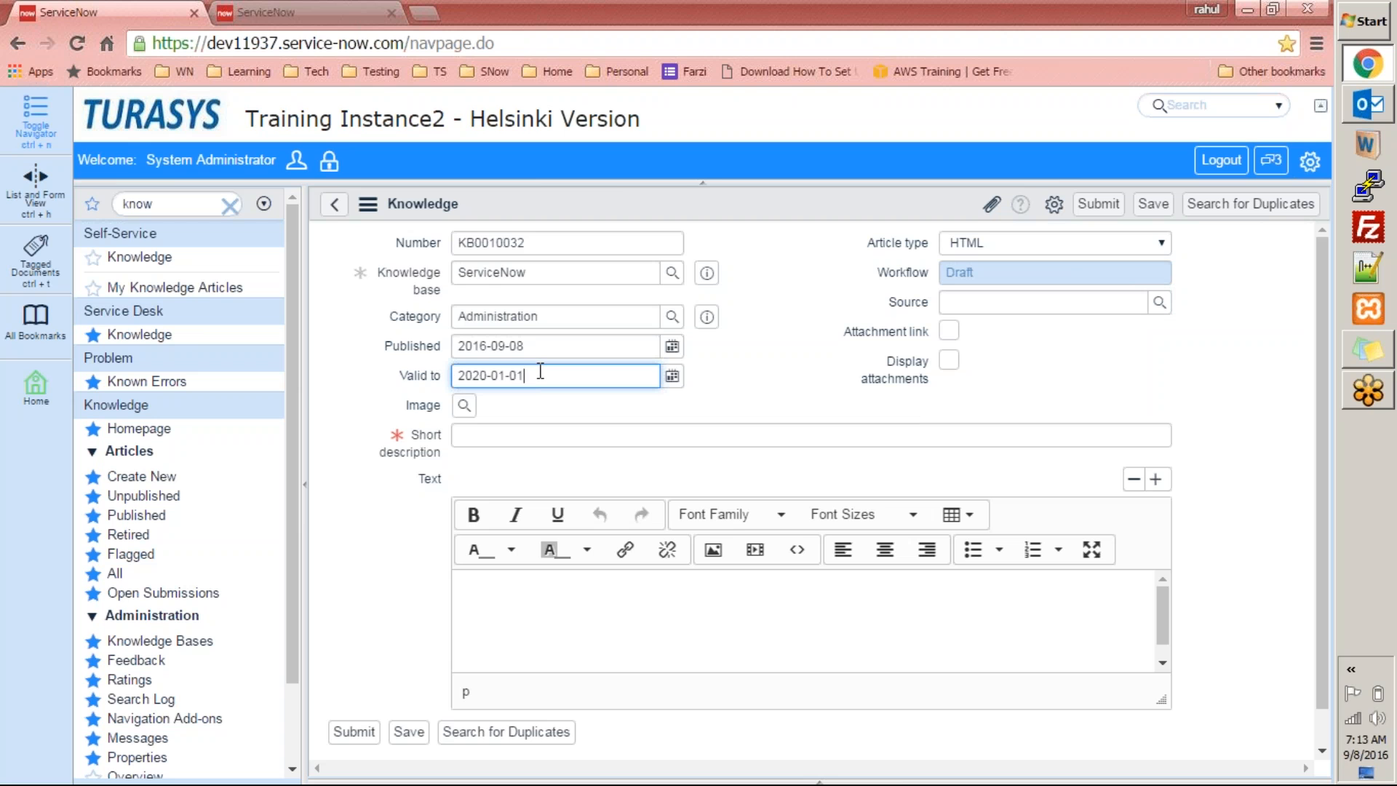
pyautogui.moveTo(540, 371); pyautogui.dragTo(452, 348)
pyautogui.click(750, 370)
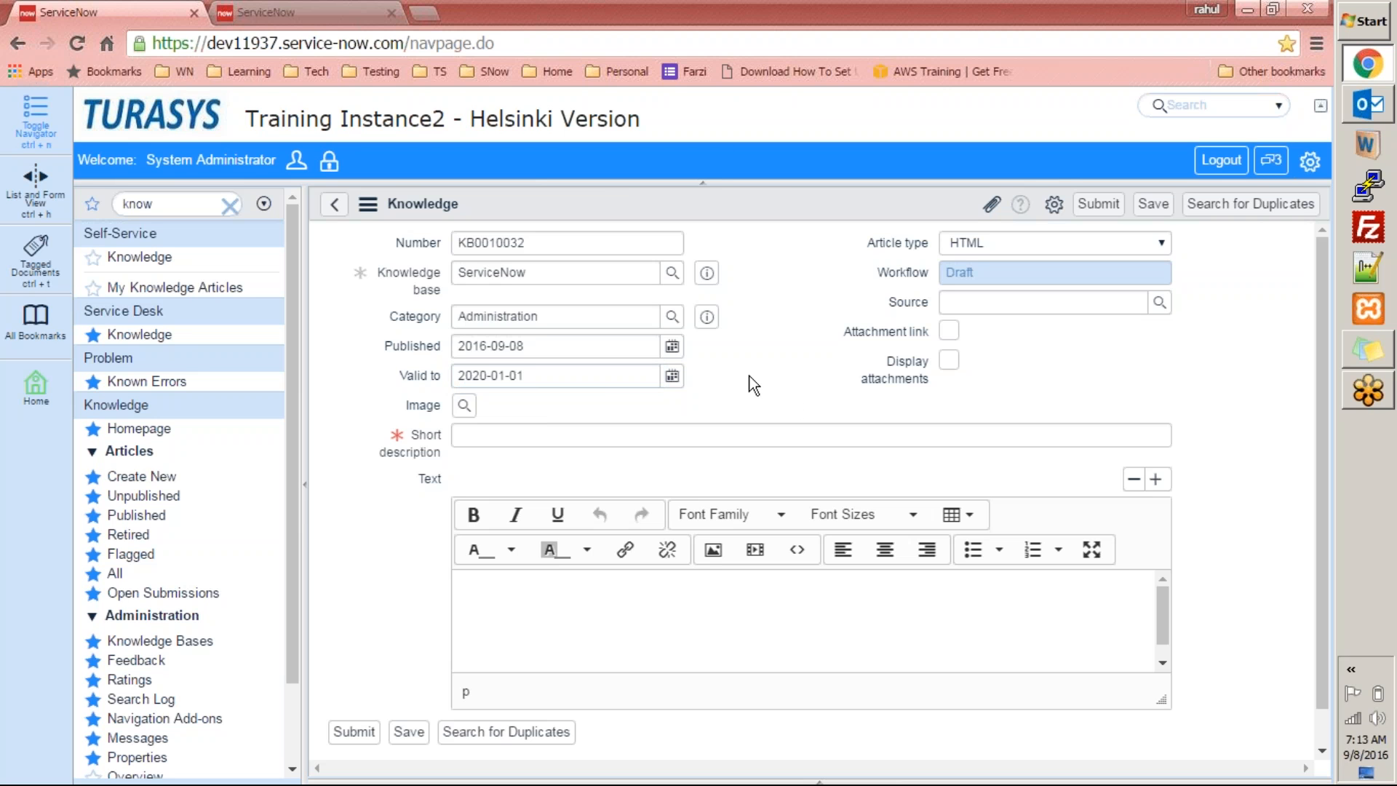
pyautogui.click(600, 378)
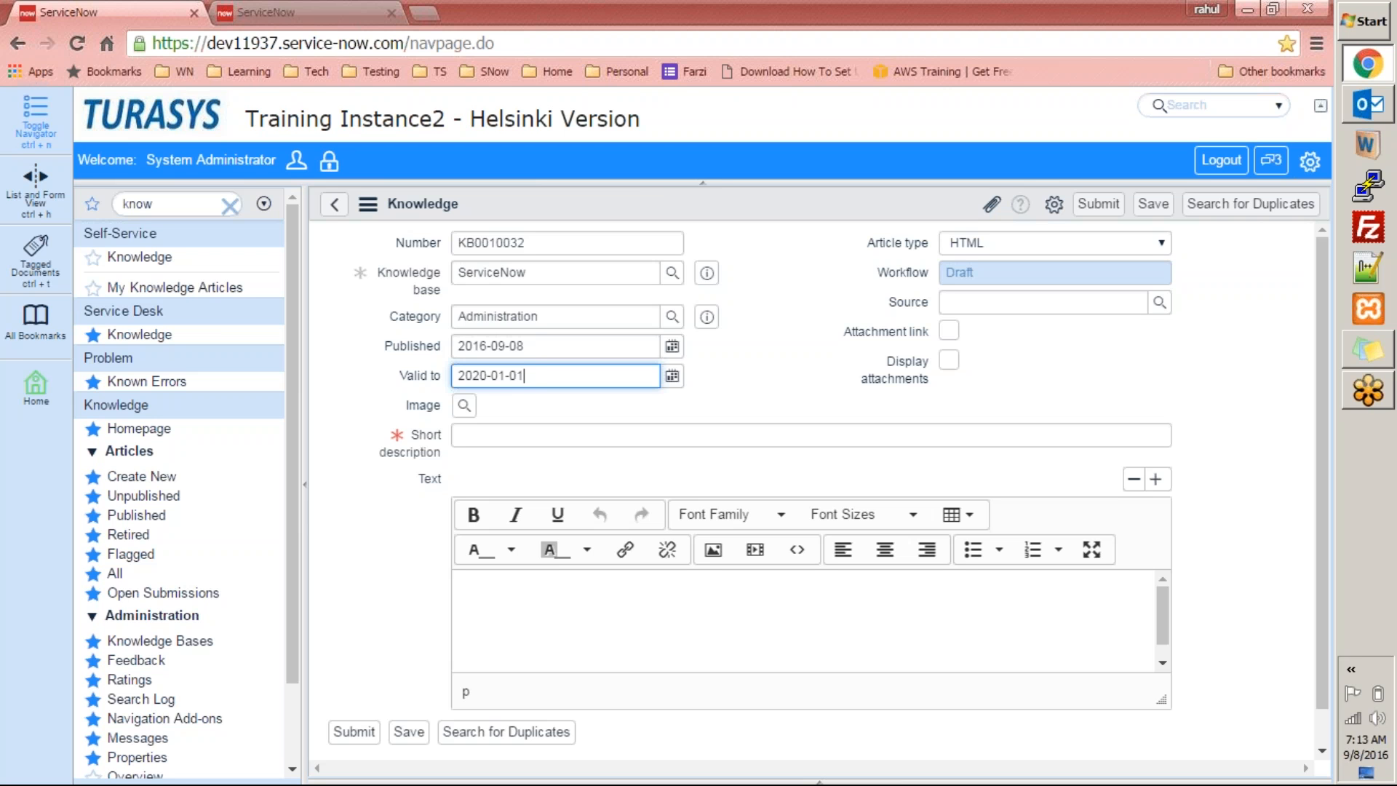
pyautogui.moveTo(555, 377); pyautogui.dragTo(449, 349)
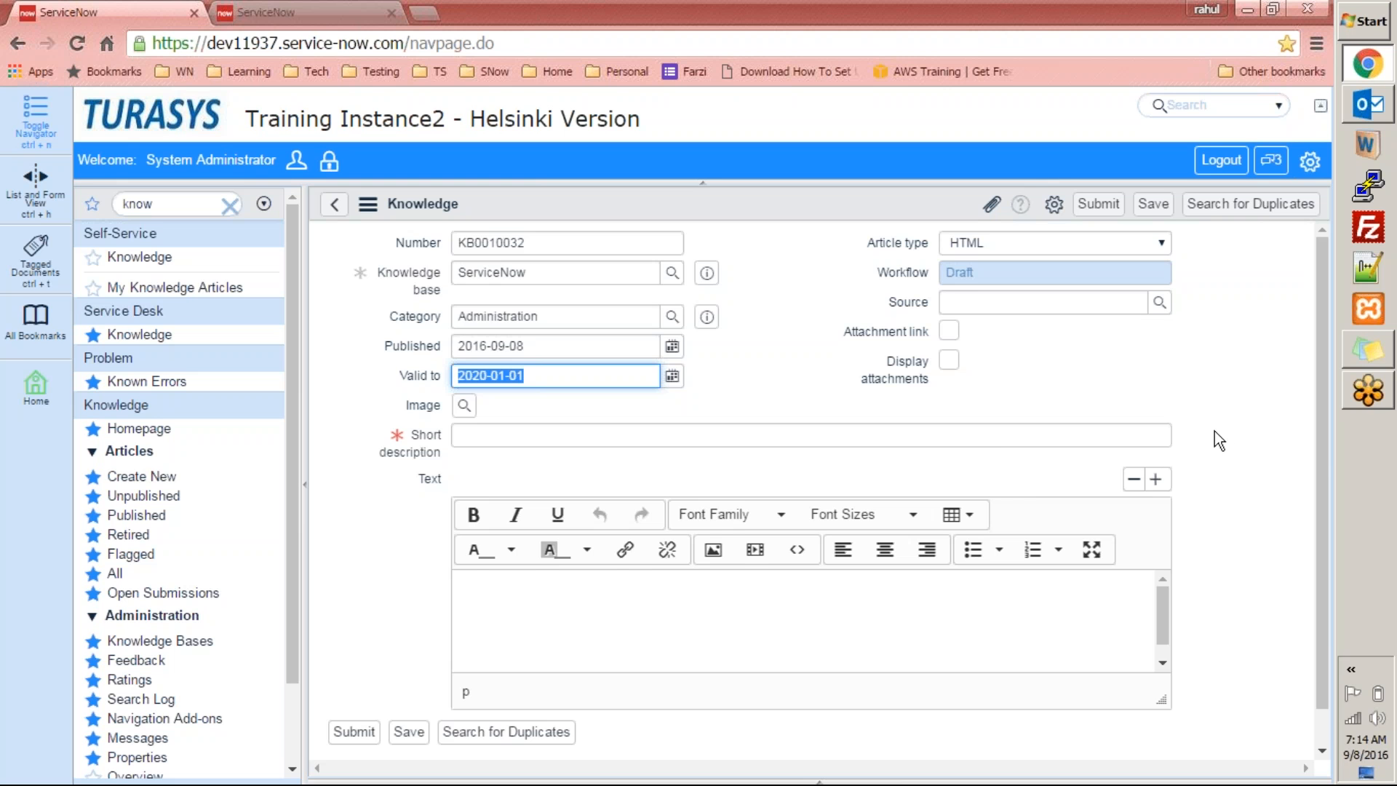
# Enable the Attachment link and Display attachments options for the article
pyautogui.moveTo(1325, 451); pyautogui.dragTo(1300, 378)
pyautogui.click(950, 333)
pyautogui.moveTo(923, 331)
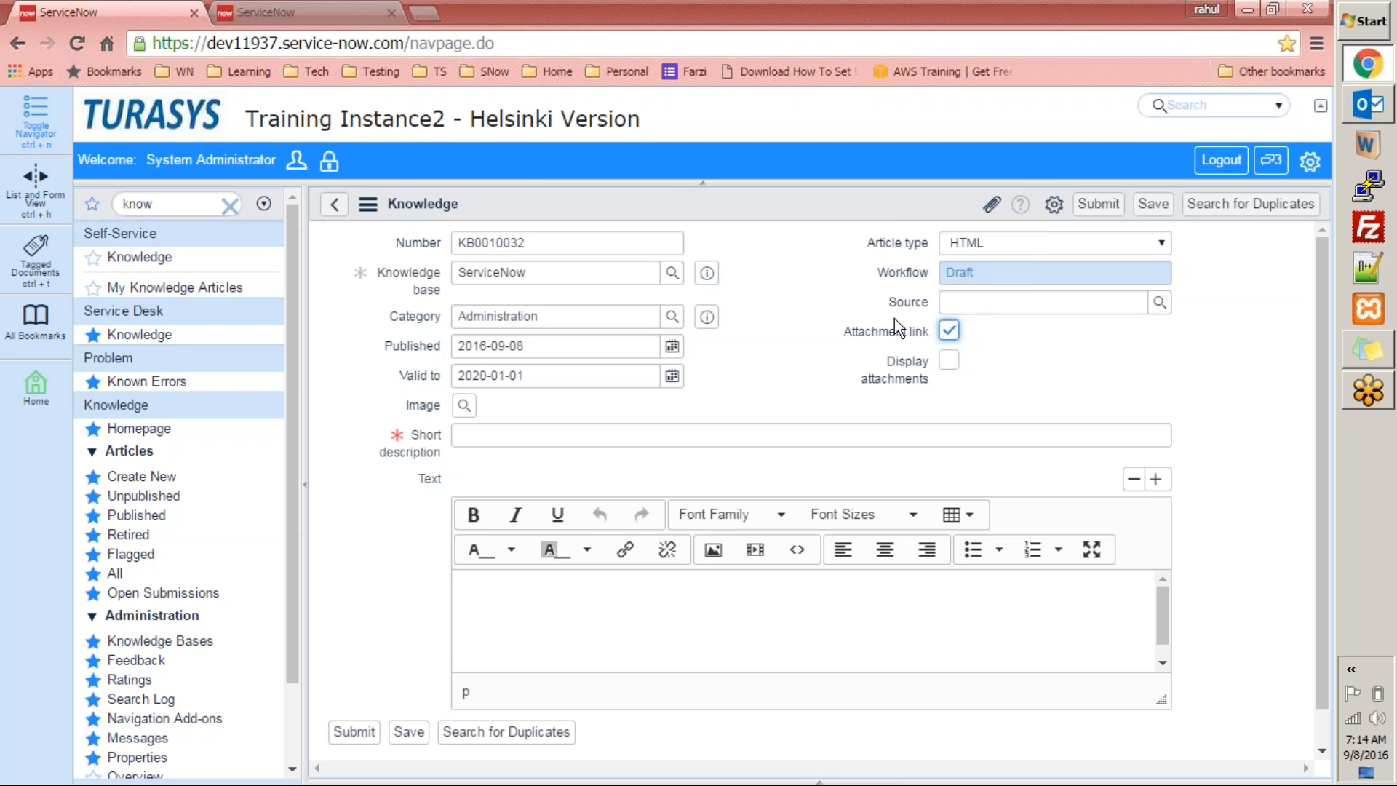
pyautogui.click(951, 361)
# Enter "How to create a knowledge article in 5 minutes" as the article's short description
pyautogui.click(806, 436)
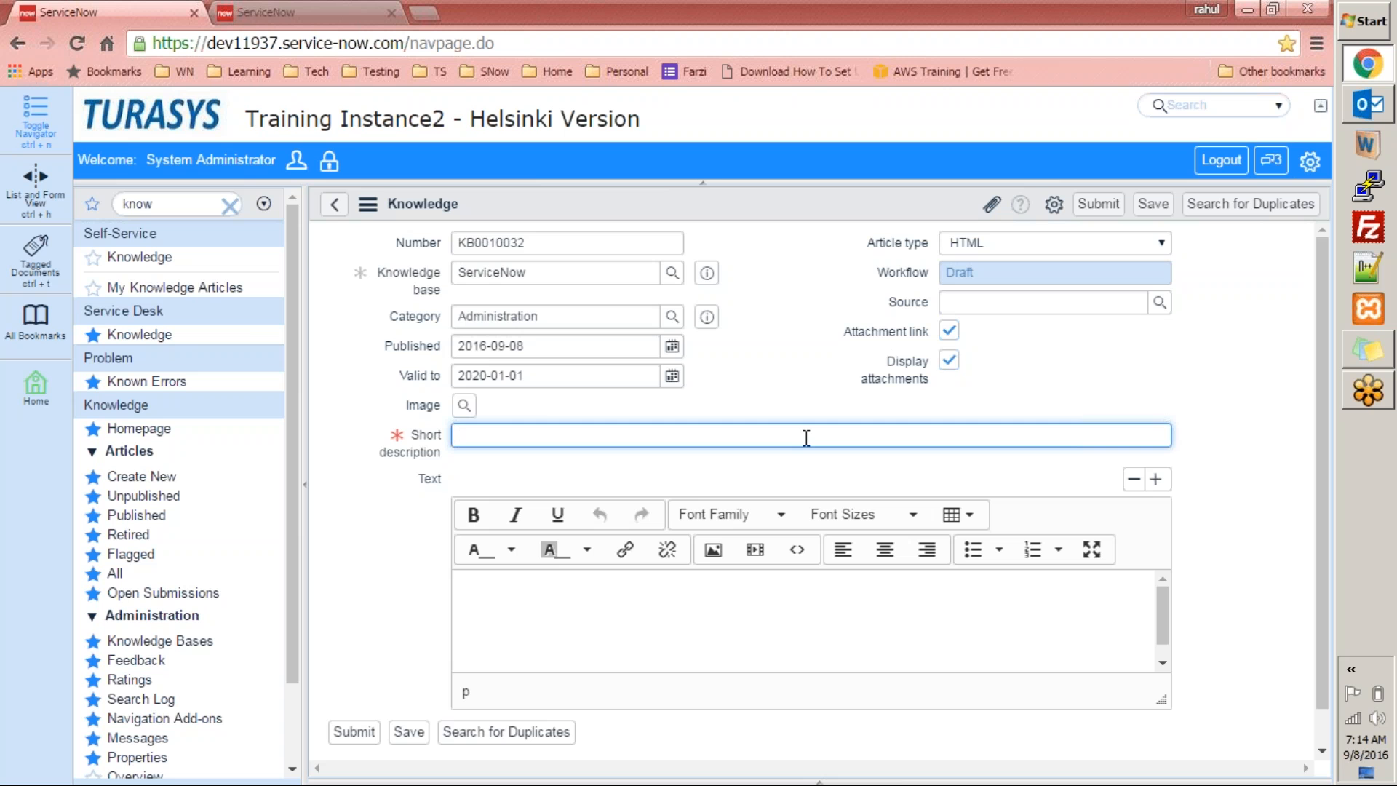
pyautogui.write('How to create a knowledge article')
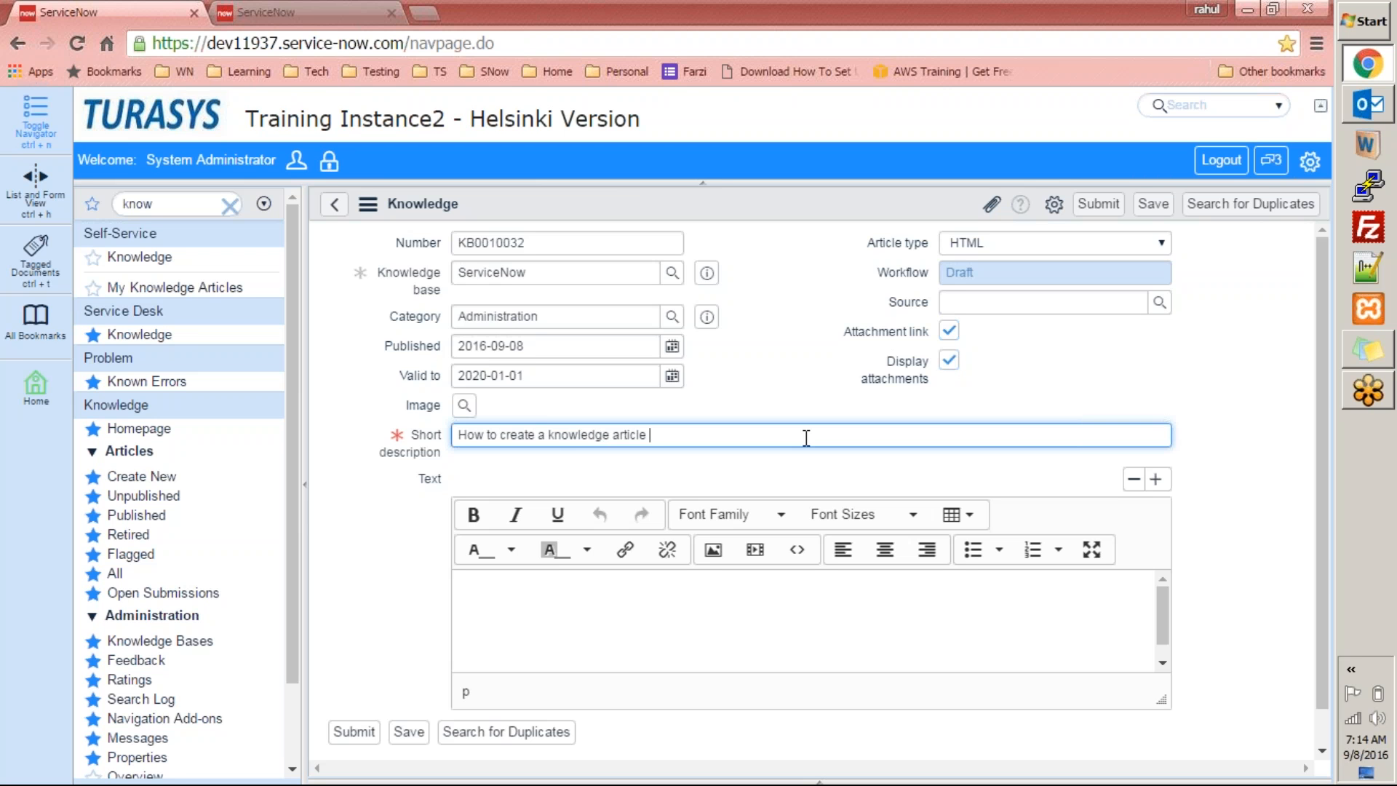
pyautogui.write(' in 5 minutes')
pyautogui.press('Tab')
# Copy the short description into the article's text body and repeat it on several separate lines
pyautogui.click(806, 437)
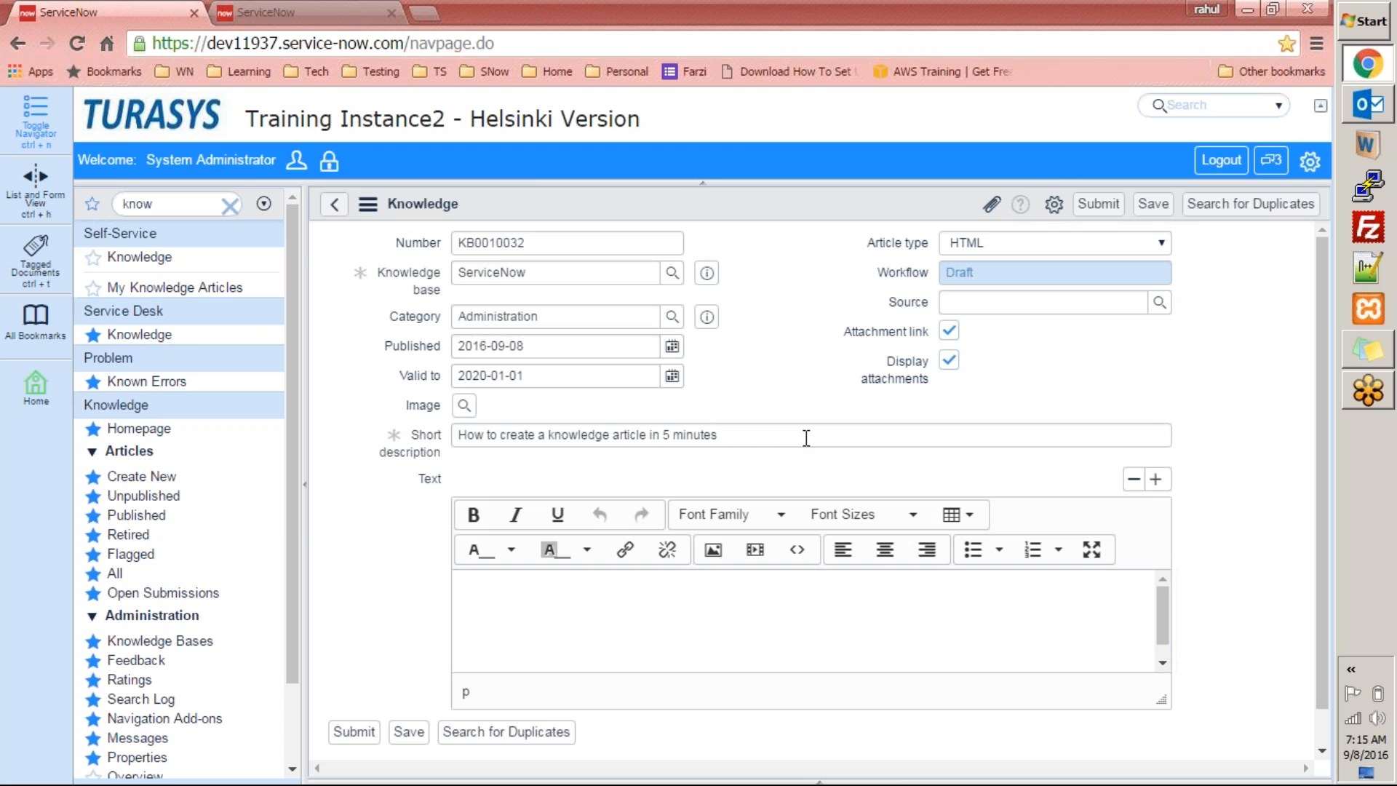
pyautogui.hotkey('ctrl', 'a')
pyautogui.hotkey('ctrl', 'c')
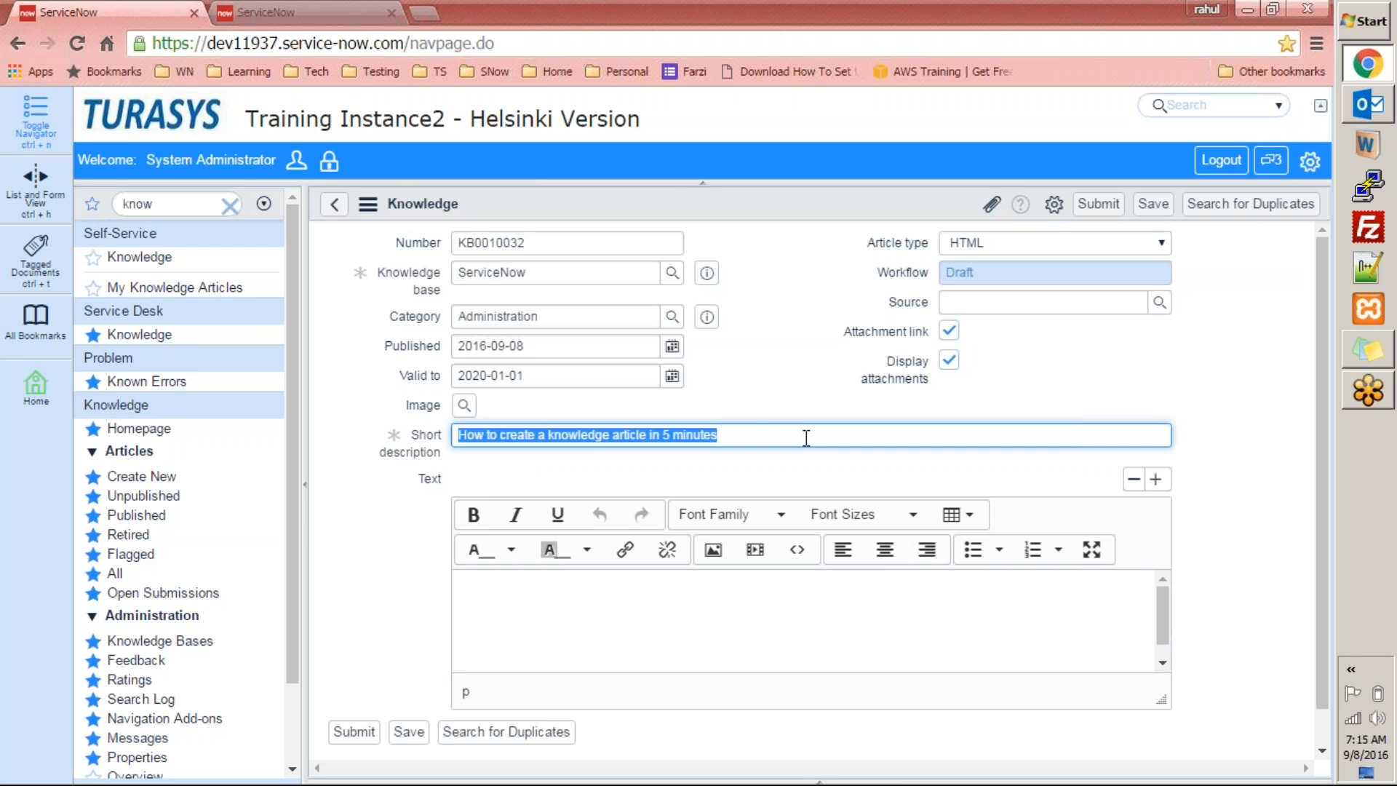
pyautogui.click(731, 616)
pyautogui.hotkey('ctrl', 'v')
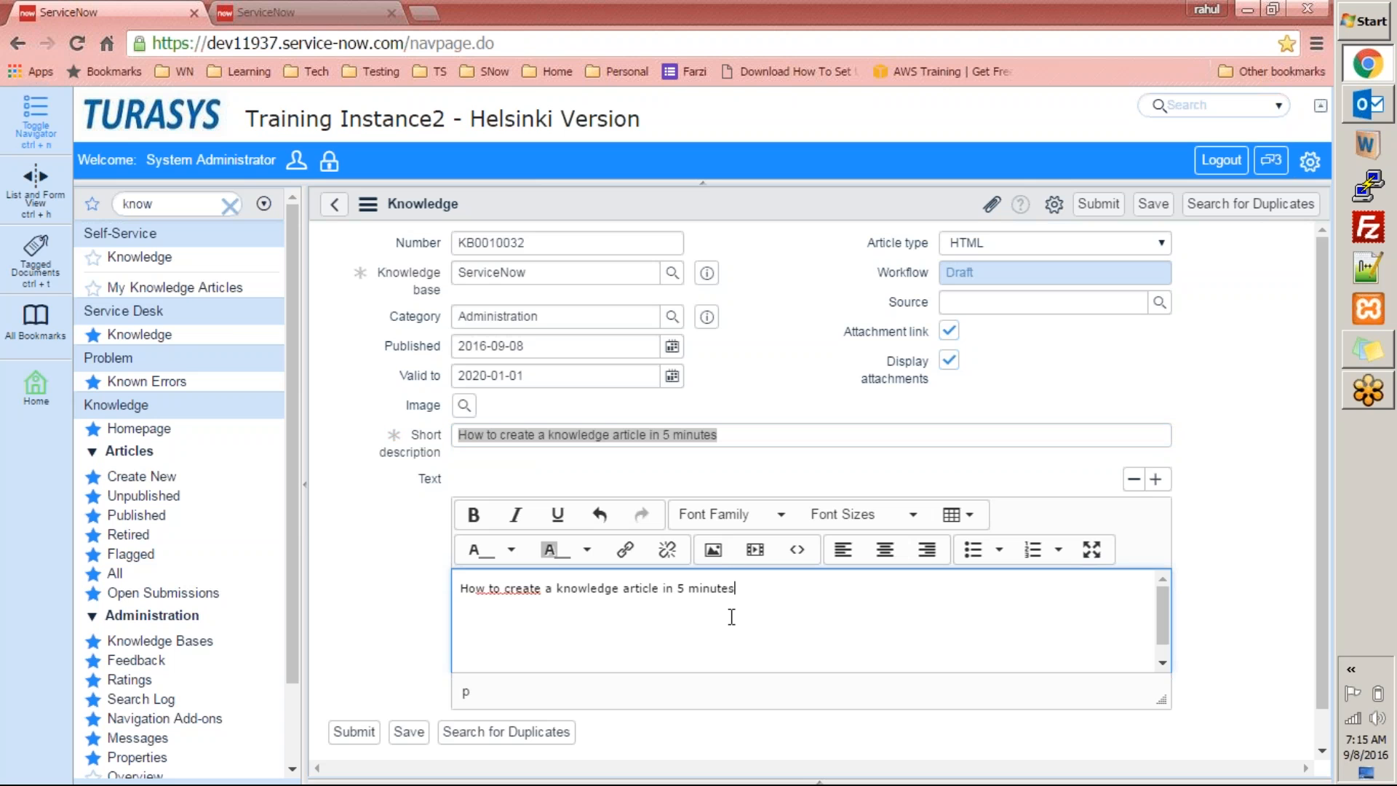
pyautogui.press('Return')
pyautogui.hotkey('ctrl', 'v')
pyautogui.press('Return')
pyautogui.hotkey('ctrl', 'v')
pyautogui.press('Return')
pyautogui.hotkey('ctrl', 'v')
pyautogui.press('Return')
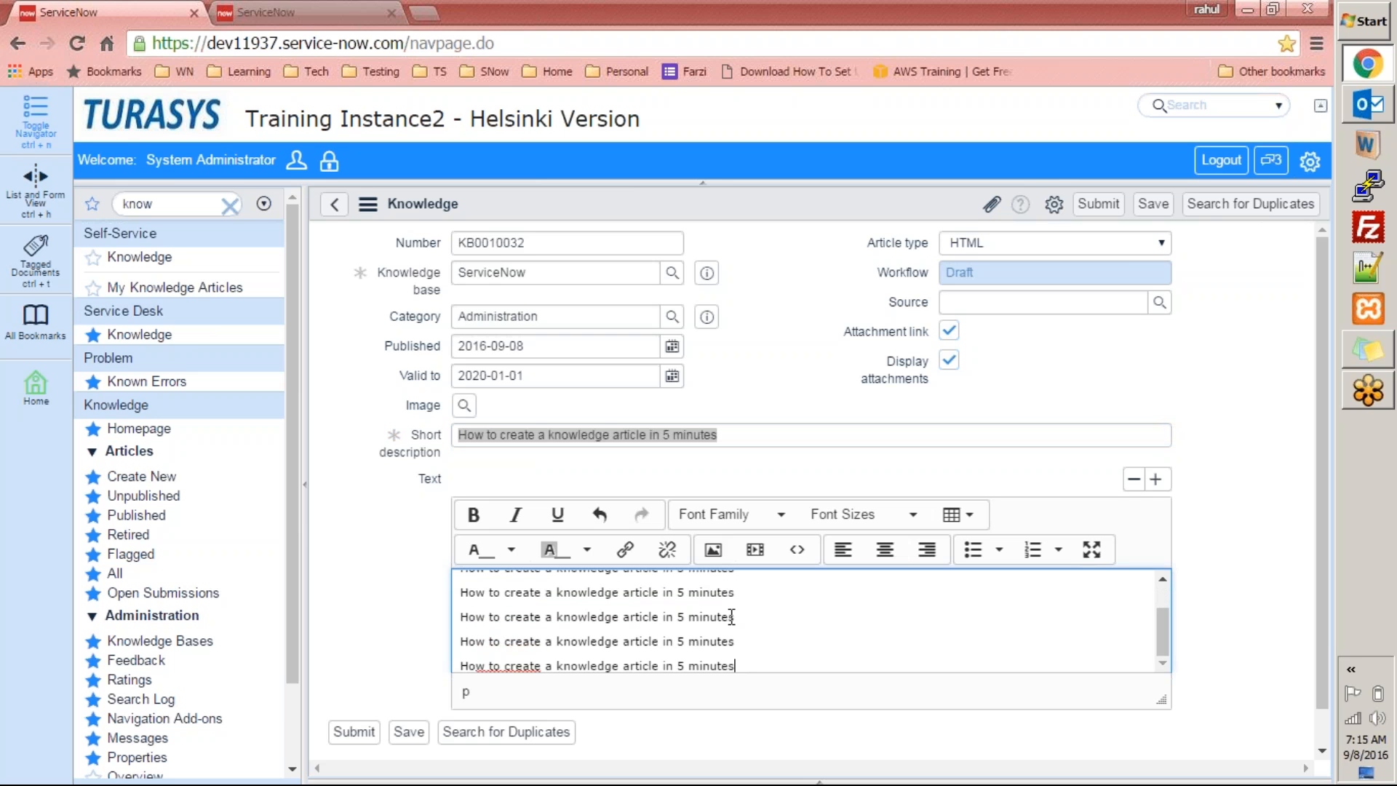
# Change the font of all the article's body text to Helvetica
pyautogui.hotkey('ctrl', 'a')
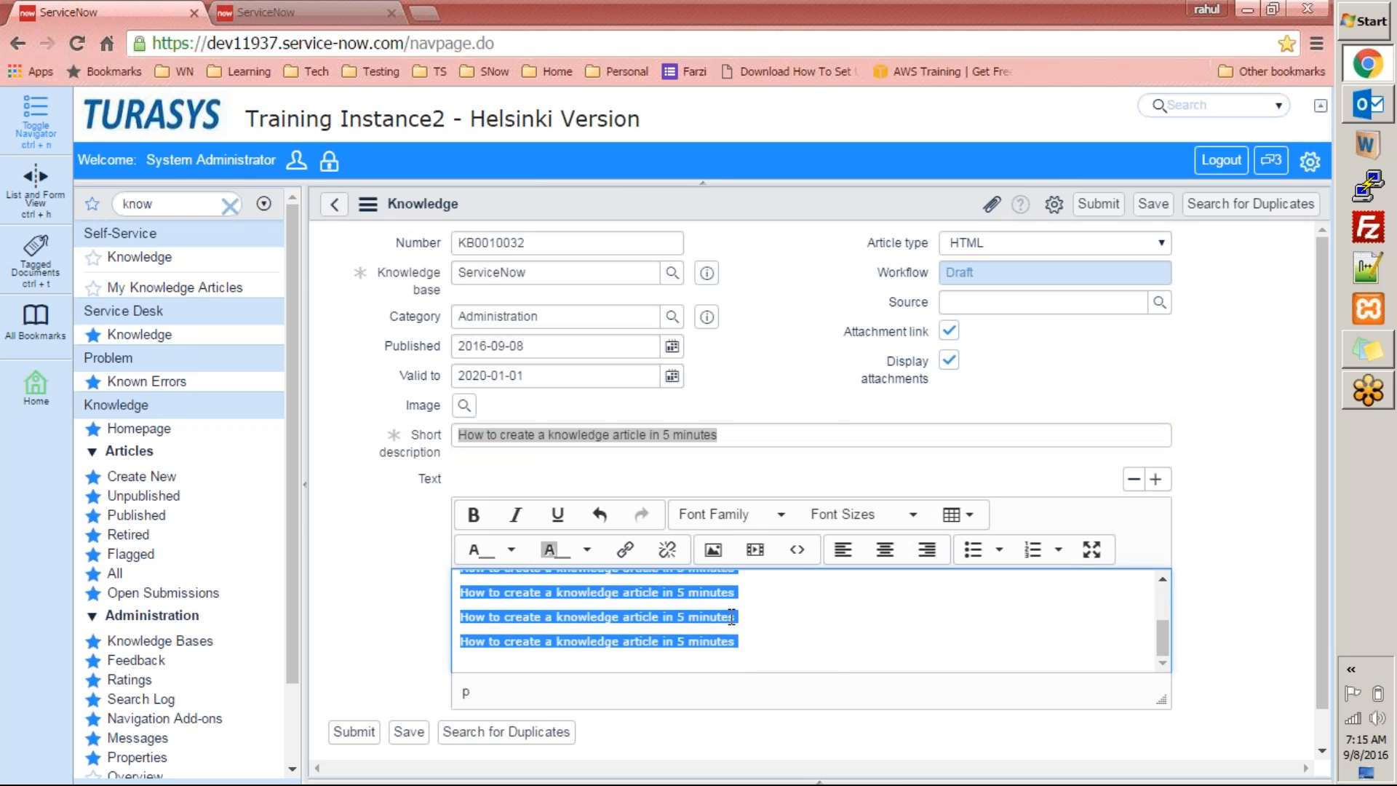
pyautogui.click(768, 515)
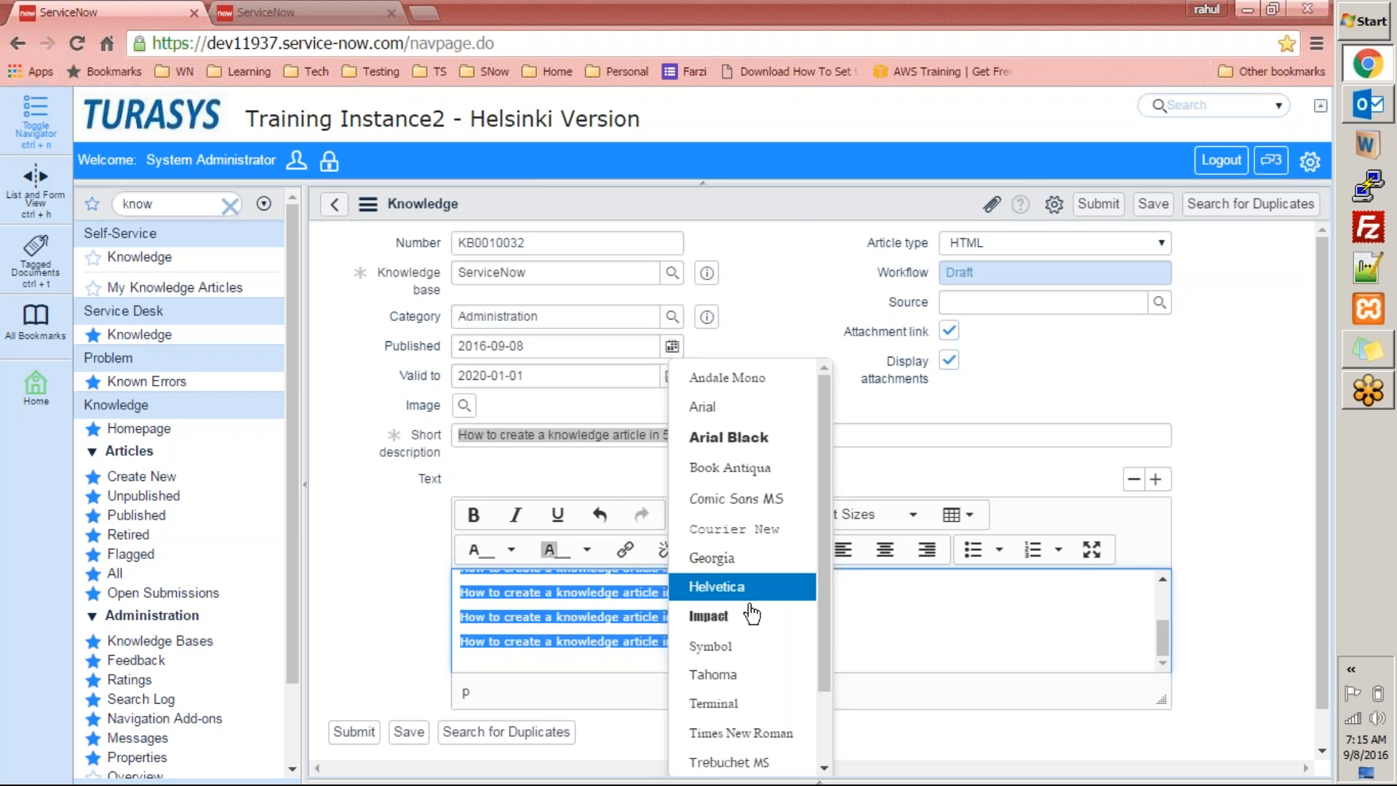
pyautogui.click(753, 601)
pyautogui.click(905, 621)
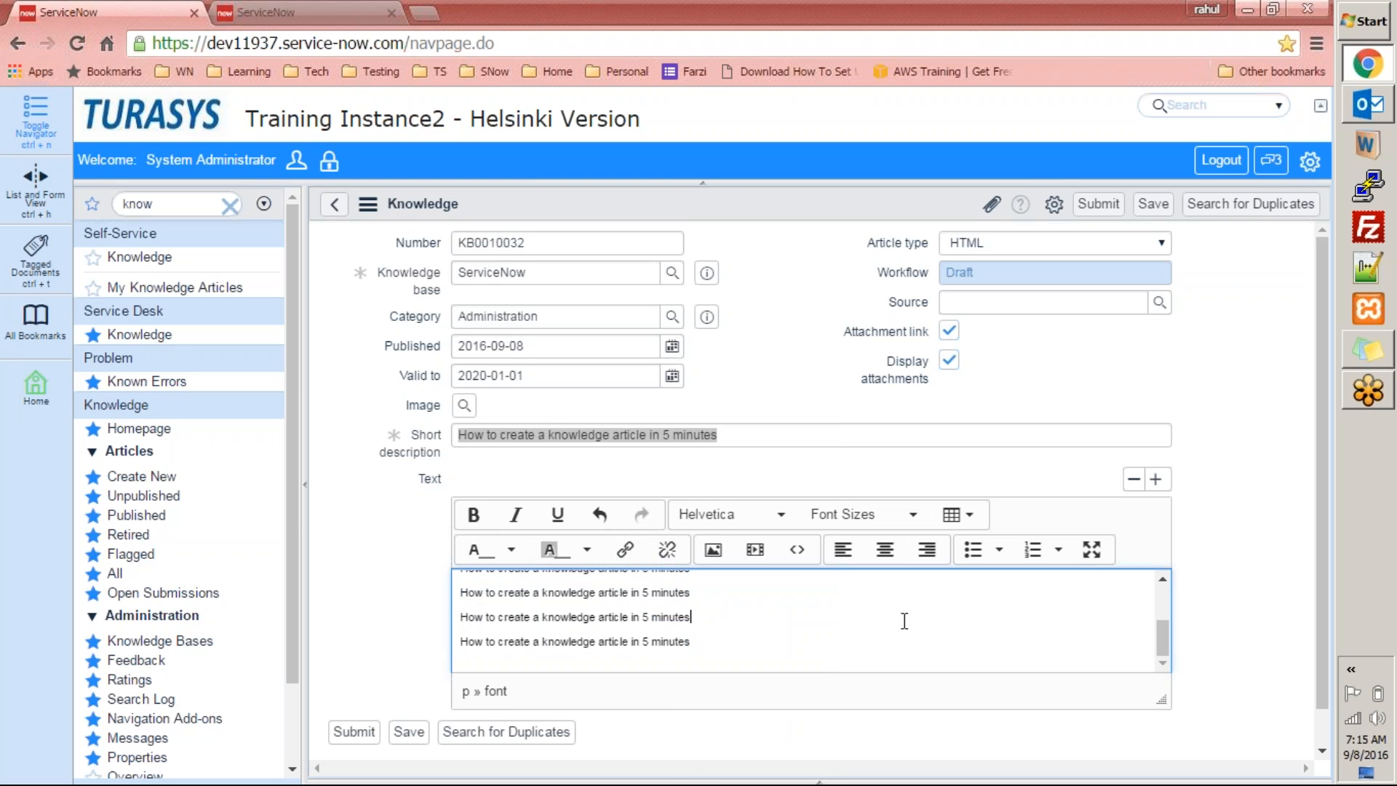
# Submit the new article, and locate it in the Knowledge list by sorting on Number in descending order
pyautogui.moveTo(1321, 548); pyautogui.dragTo(1322, 623)
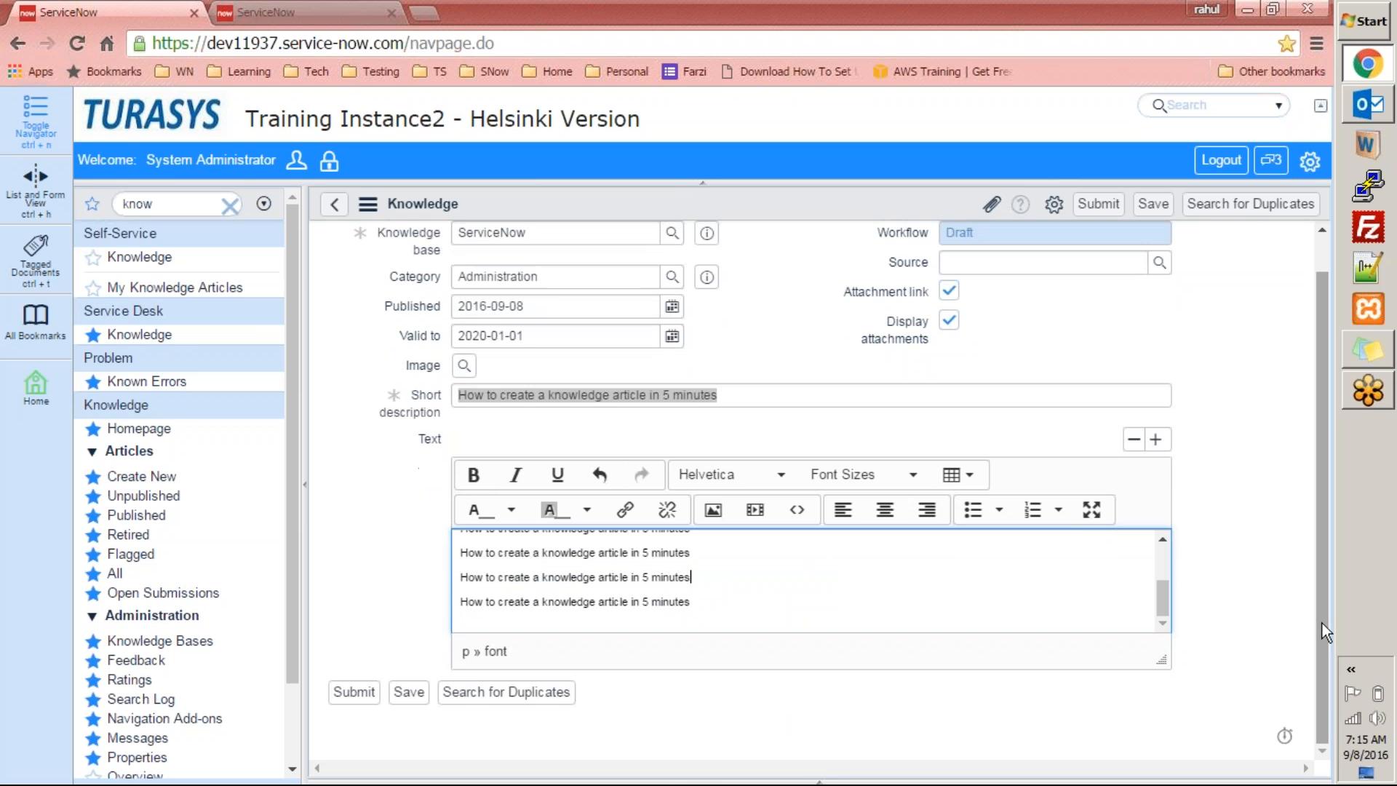
pyautogui.moveTo(1324, 545); pyautogui.dragTo(1307, 390)
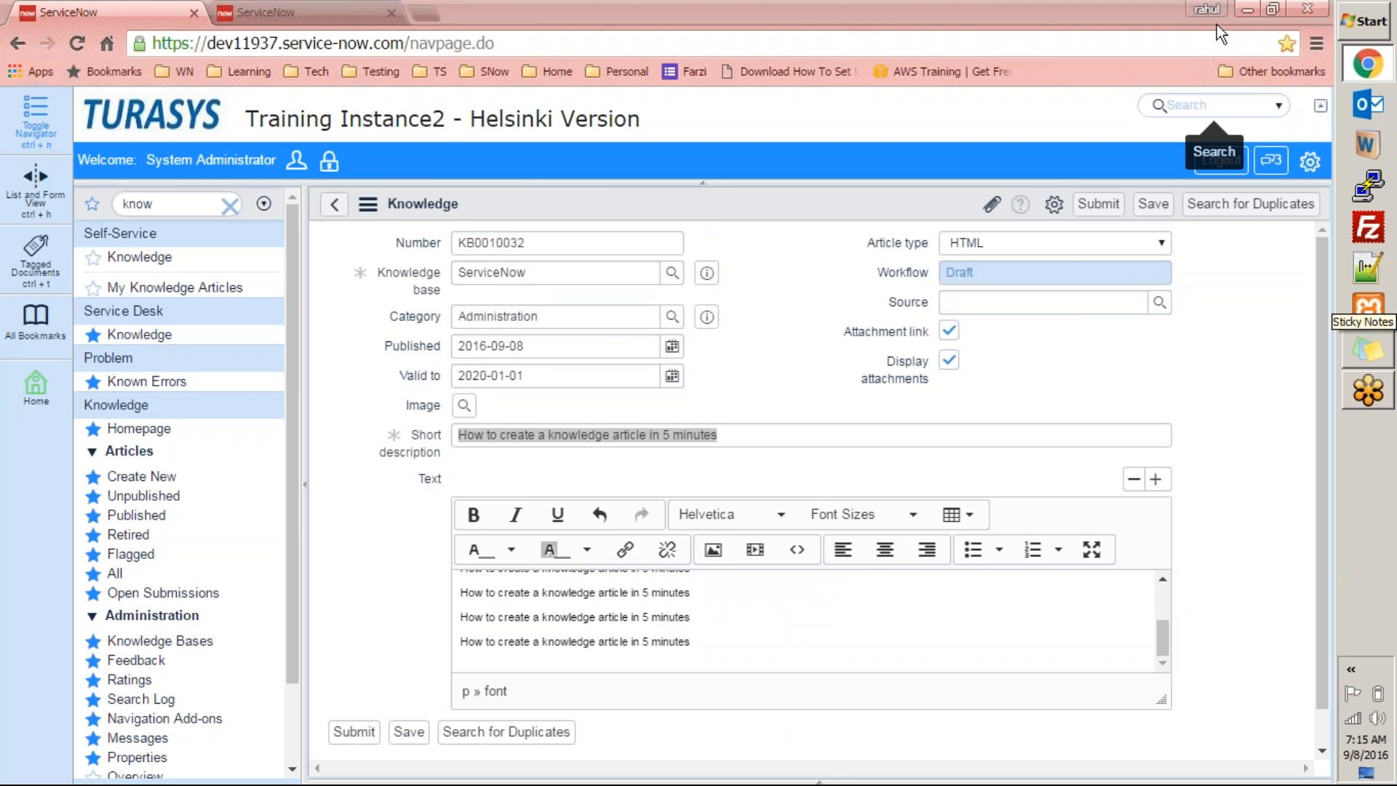
pyautogui.click(1213, 643)
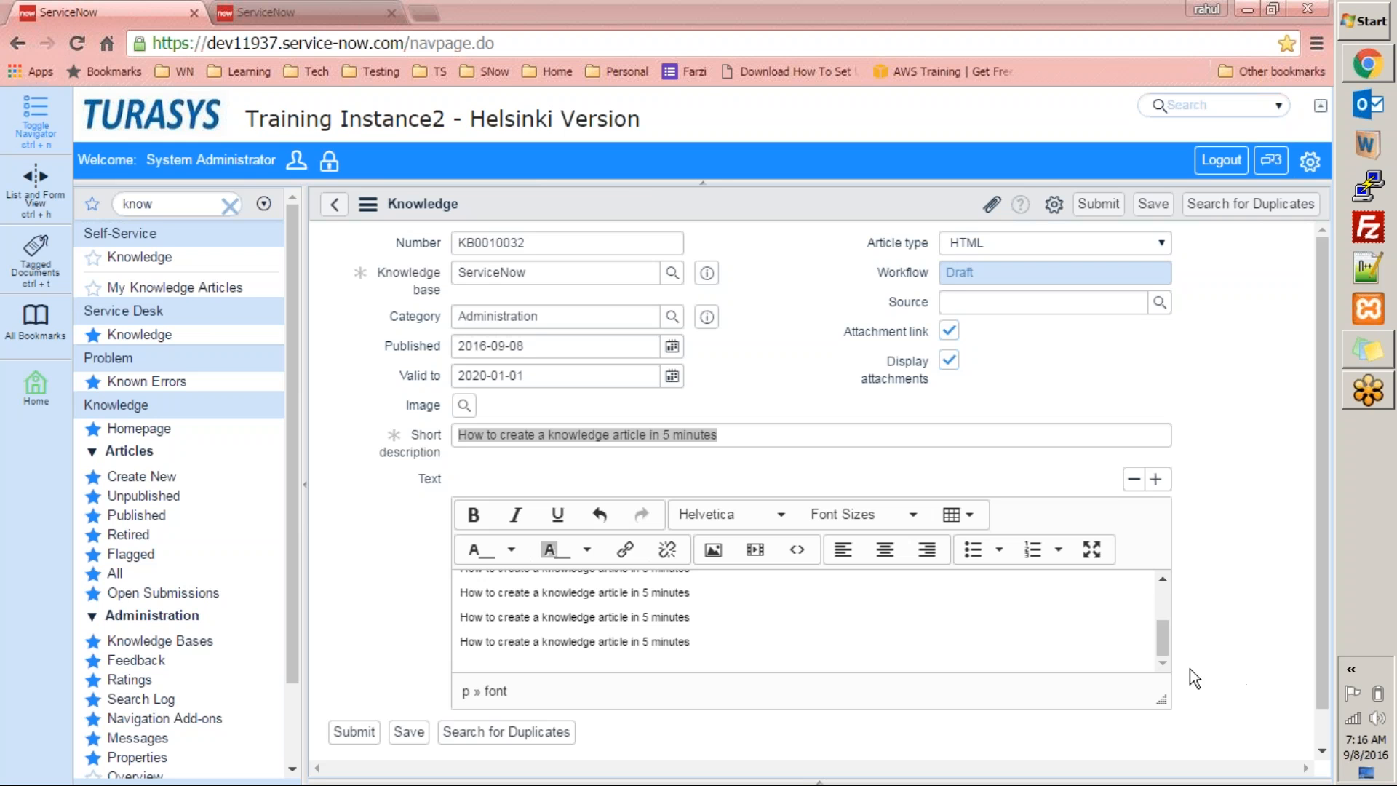
pyautogui.click(853, 626)
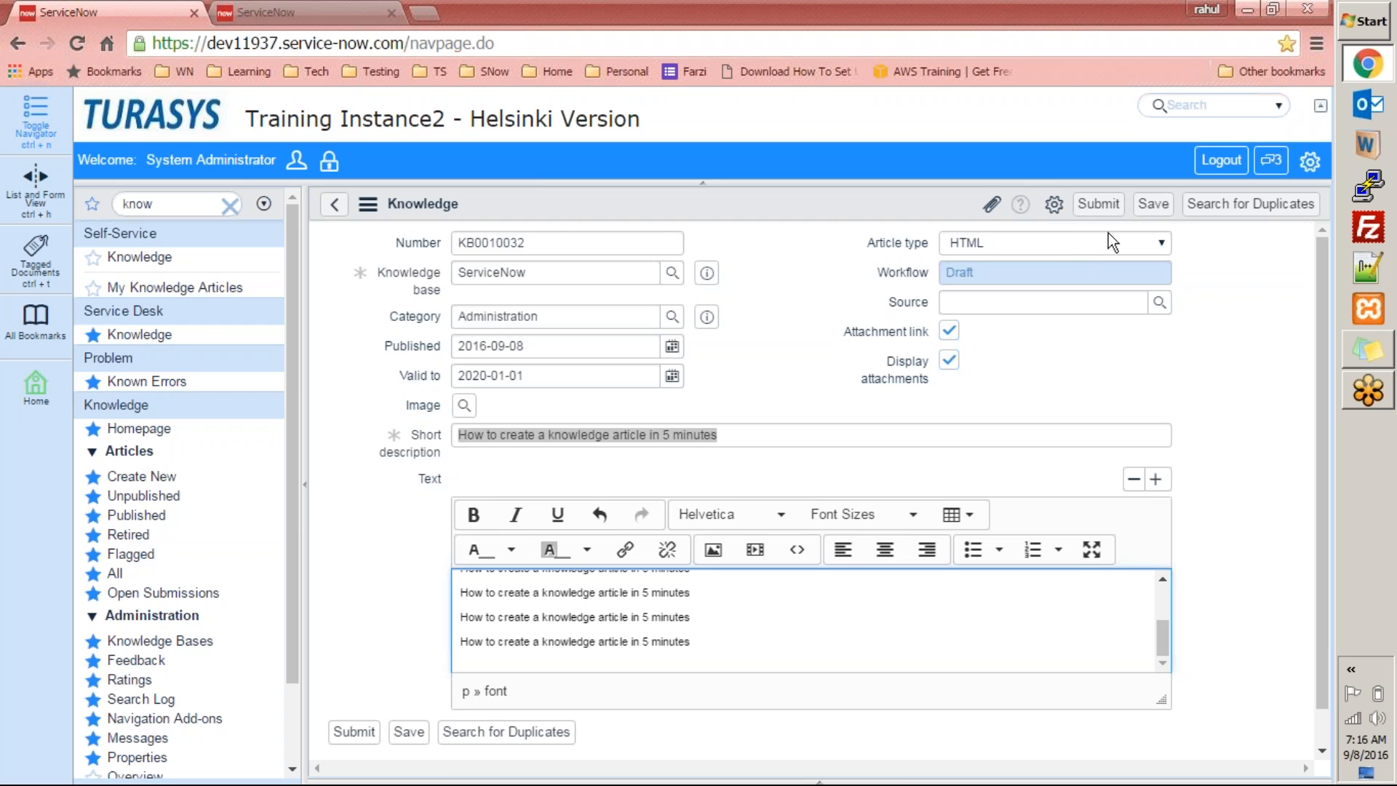
pyautogui.click(1104, 212)
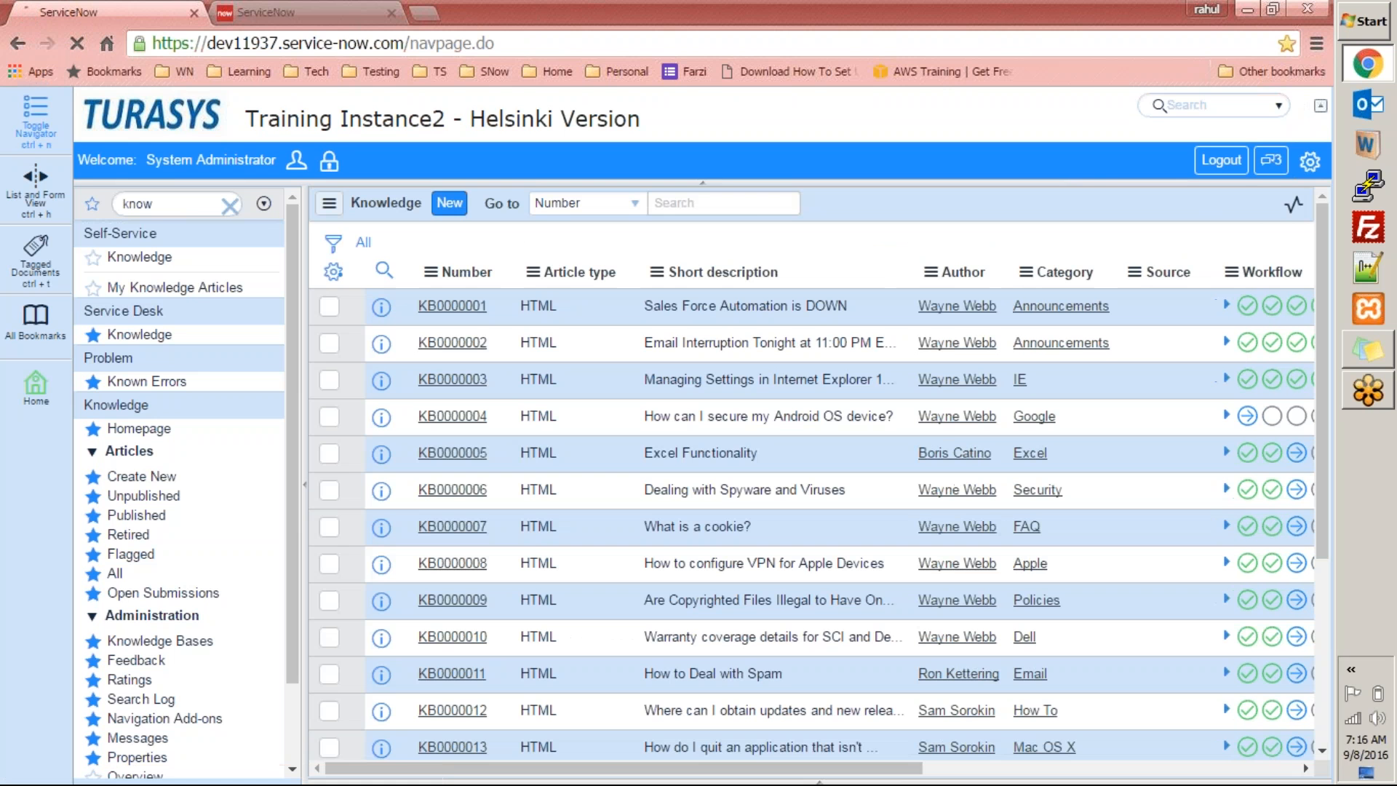
pyautogui.click(474, 271)
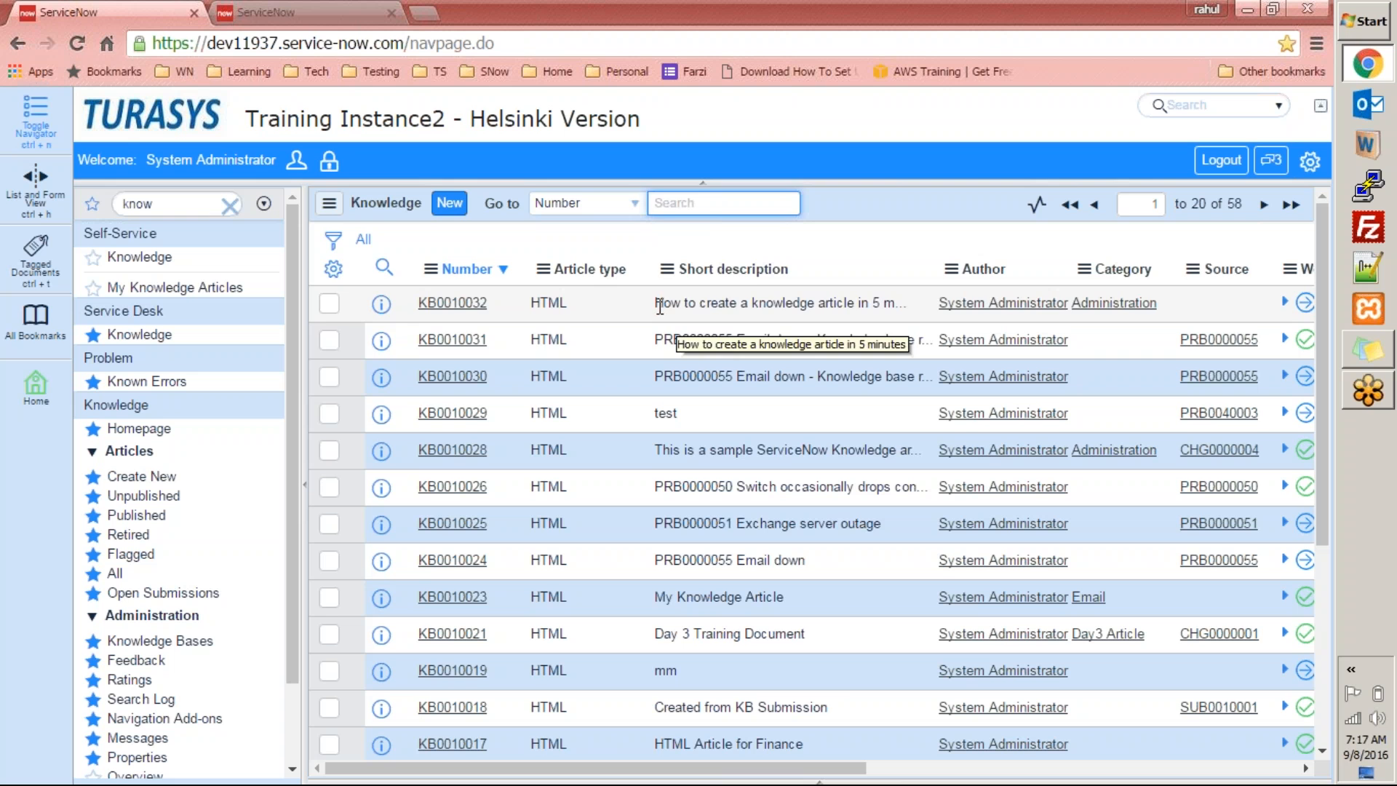
pyautogui.moveTo(657, 305); pyautogui.dragTo(920, 303)
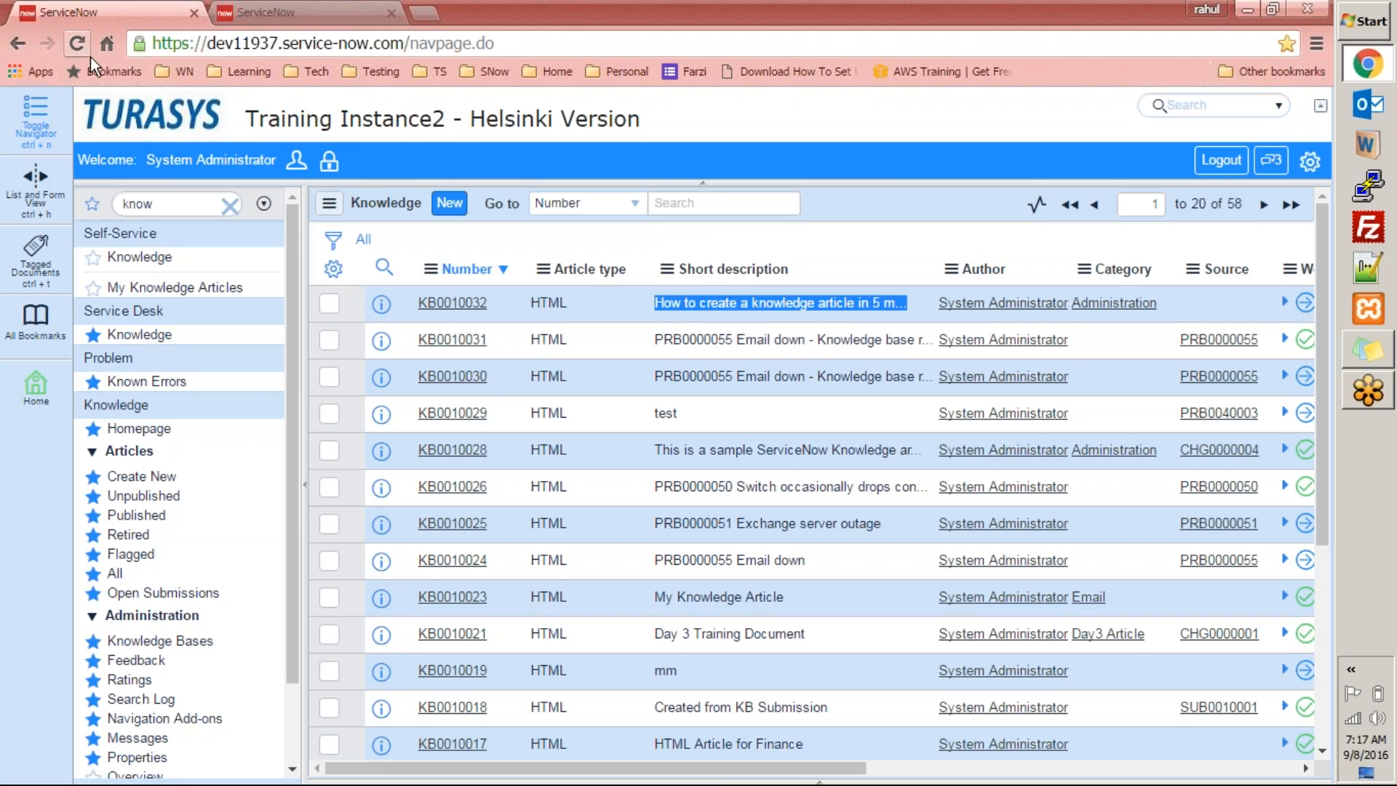
# Duplicate the browser tab with the Knowledge list and open the Self Service homepage in the copy
pyautogui.rightClick(116, 9)
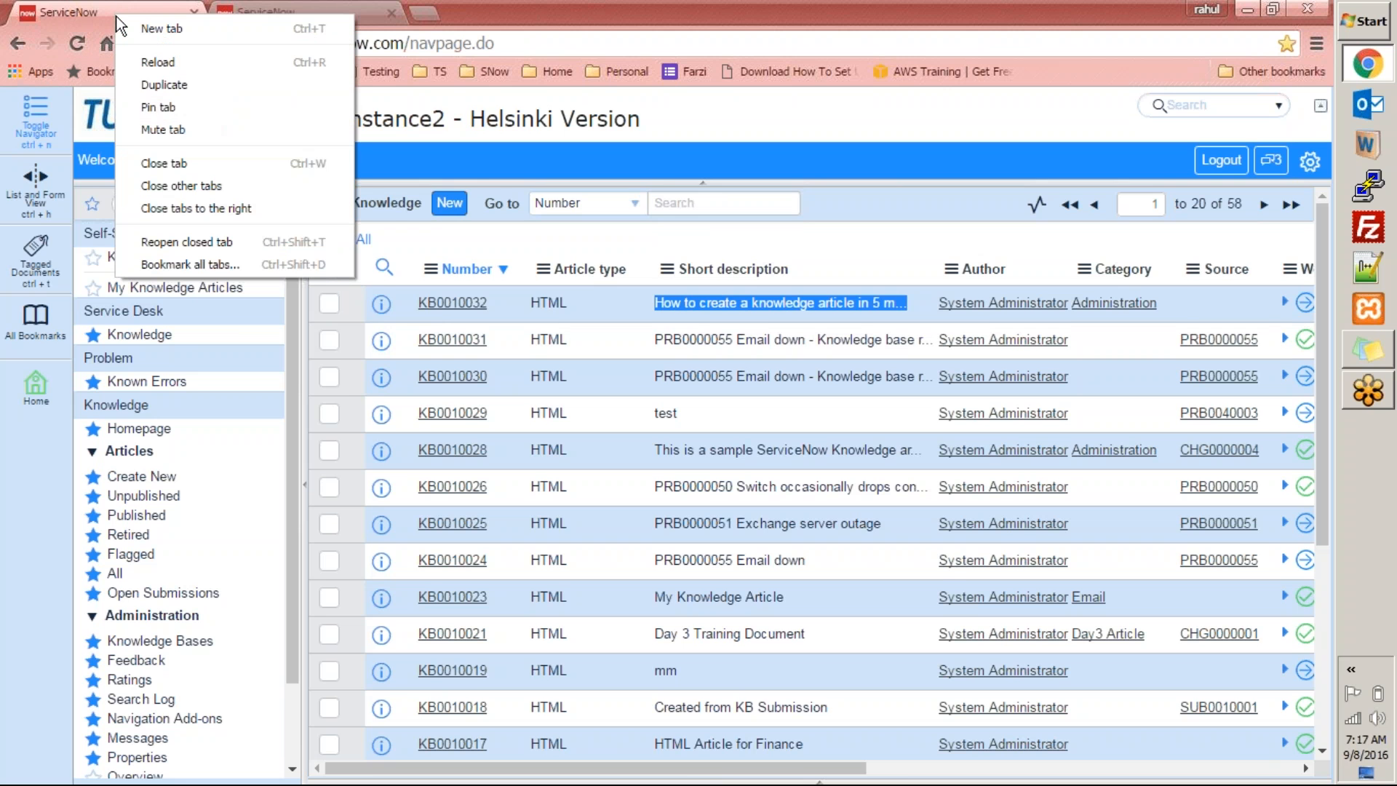
pyautogui.click(168, 86)
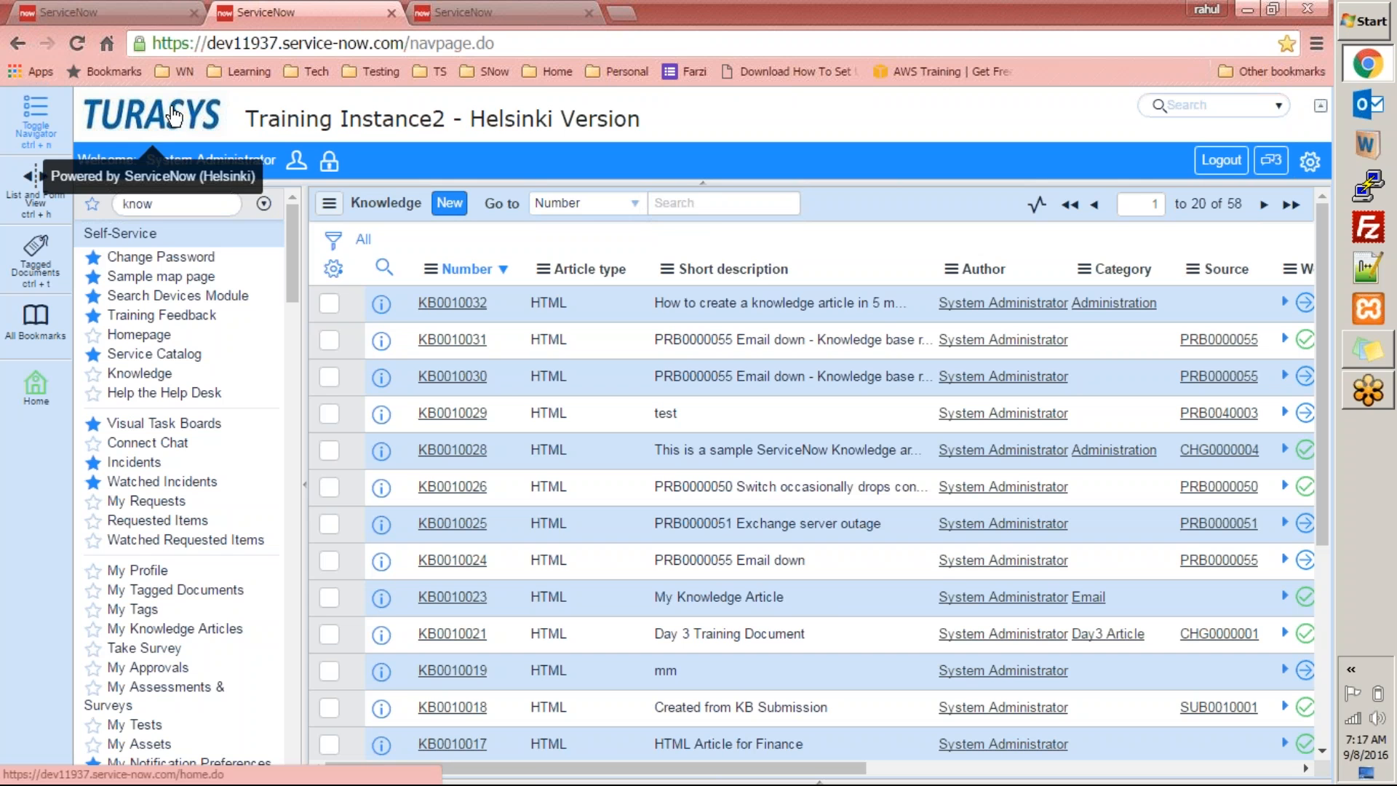
pyautogui.click(167, 119)
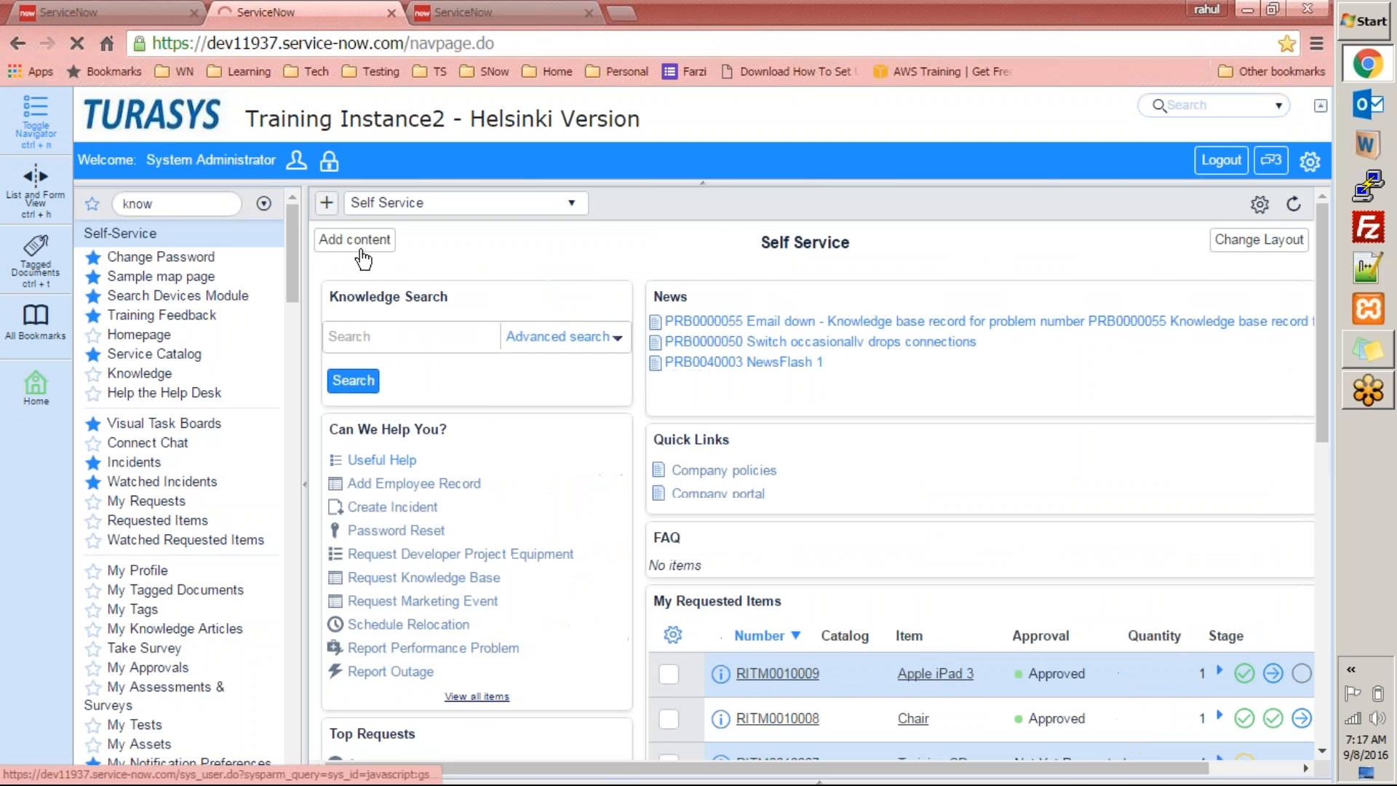
# Search the knowledge base from the Self Service homepage for "How to create a knowledge article in 5 m" and review the results
pyautogui.click(421, 347)
pyautogui.write('a knowledge article in 5 m...')
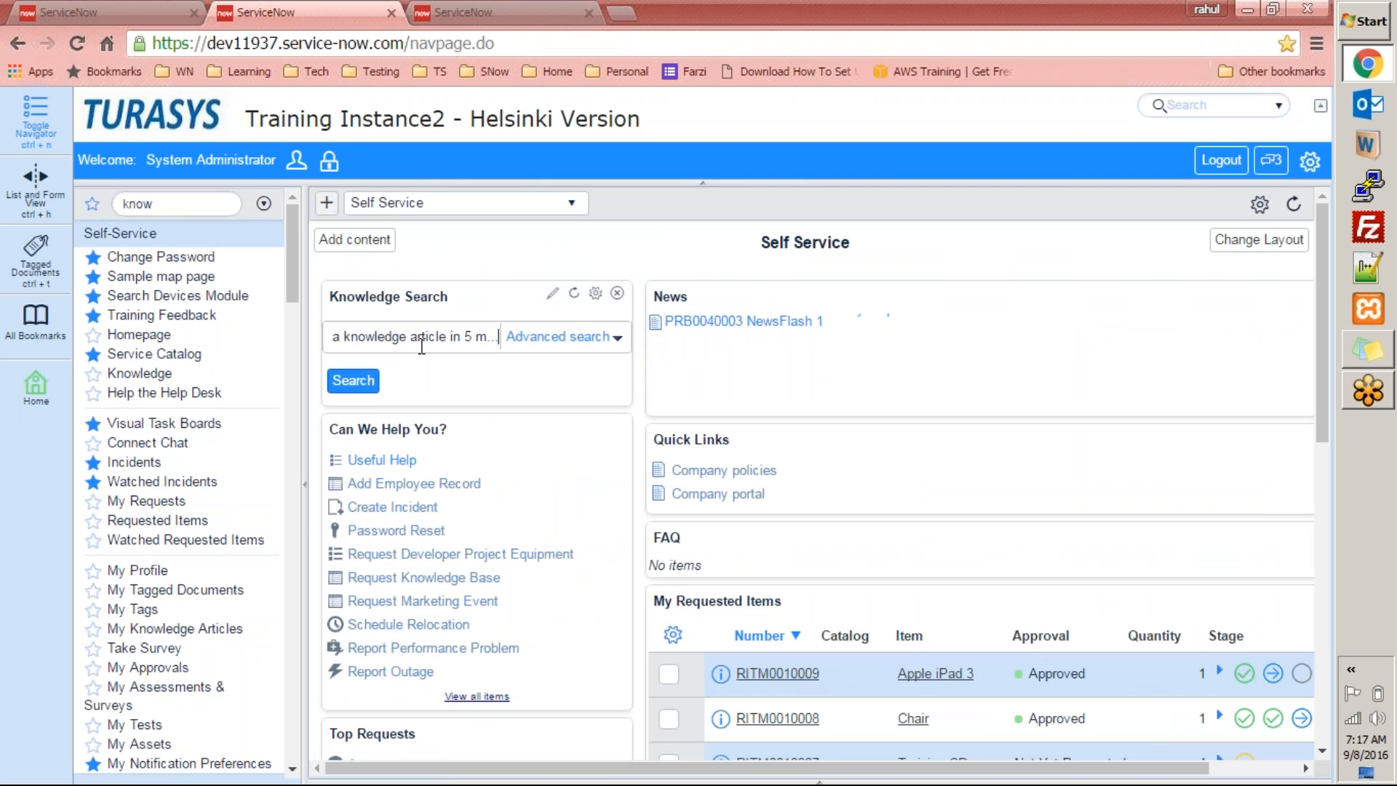
pyautogui.press('BackSpace')
pyautogui.press('BackSpace')
pyautogui.press('BackSpace')
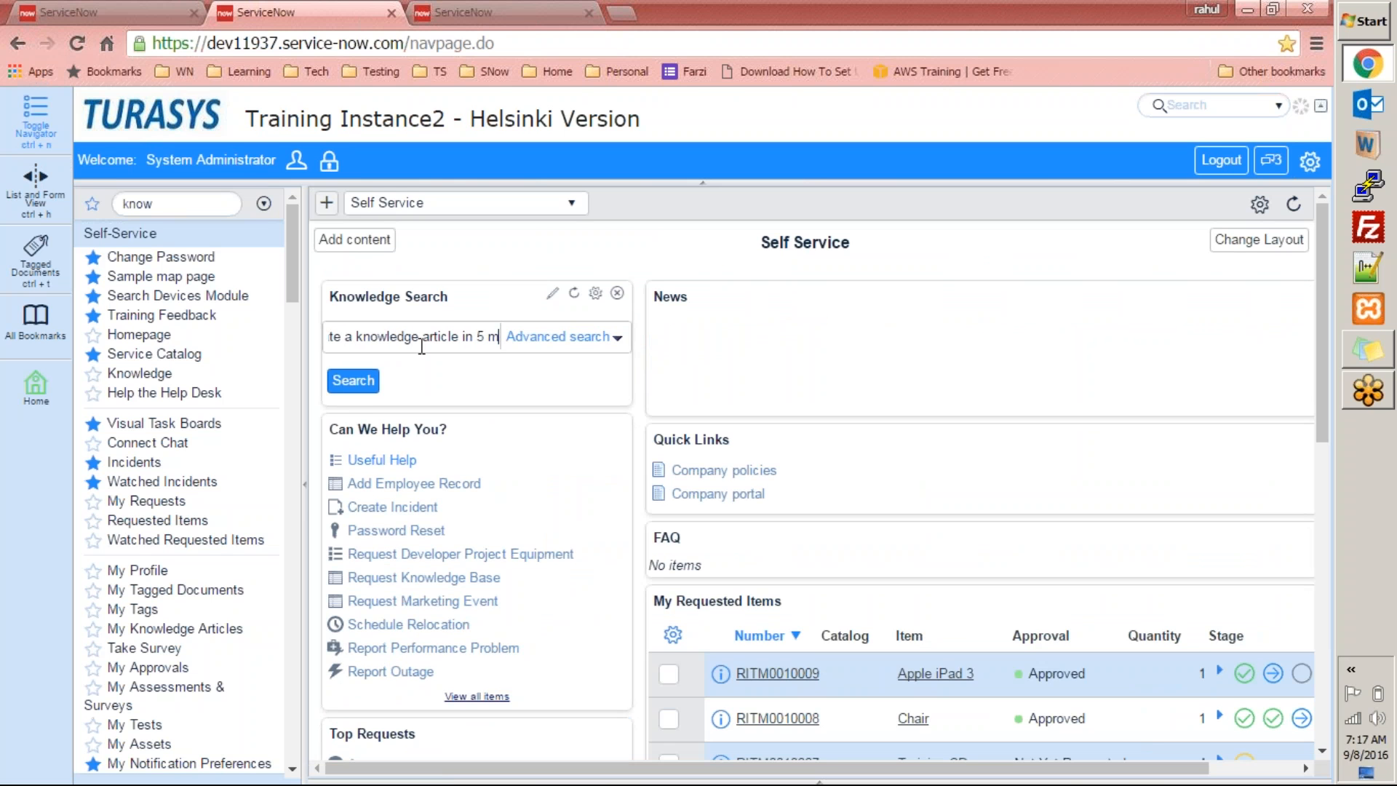
pyautogui.press('Return')
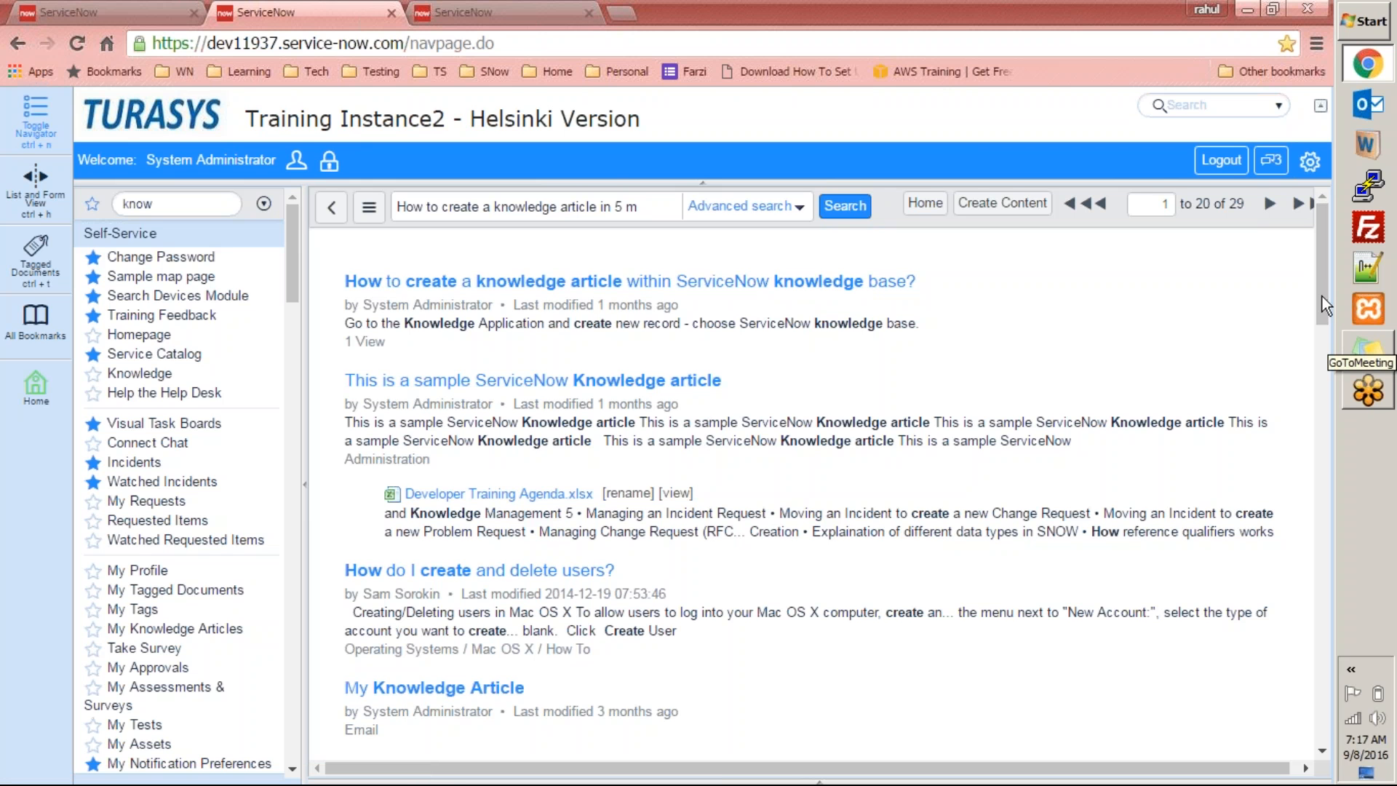
pyautogui.moveTo(1326, 311)
pyautogui.mouseDown()
pyautogui.moveTo(1322, 387)
pyautogui.moveTo(1361, 578)
pyautogui.moveTo(1278, 269)
pyautogui.mouseUp()
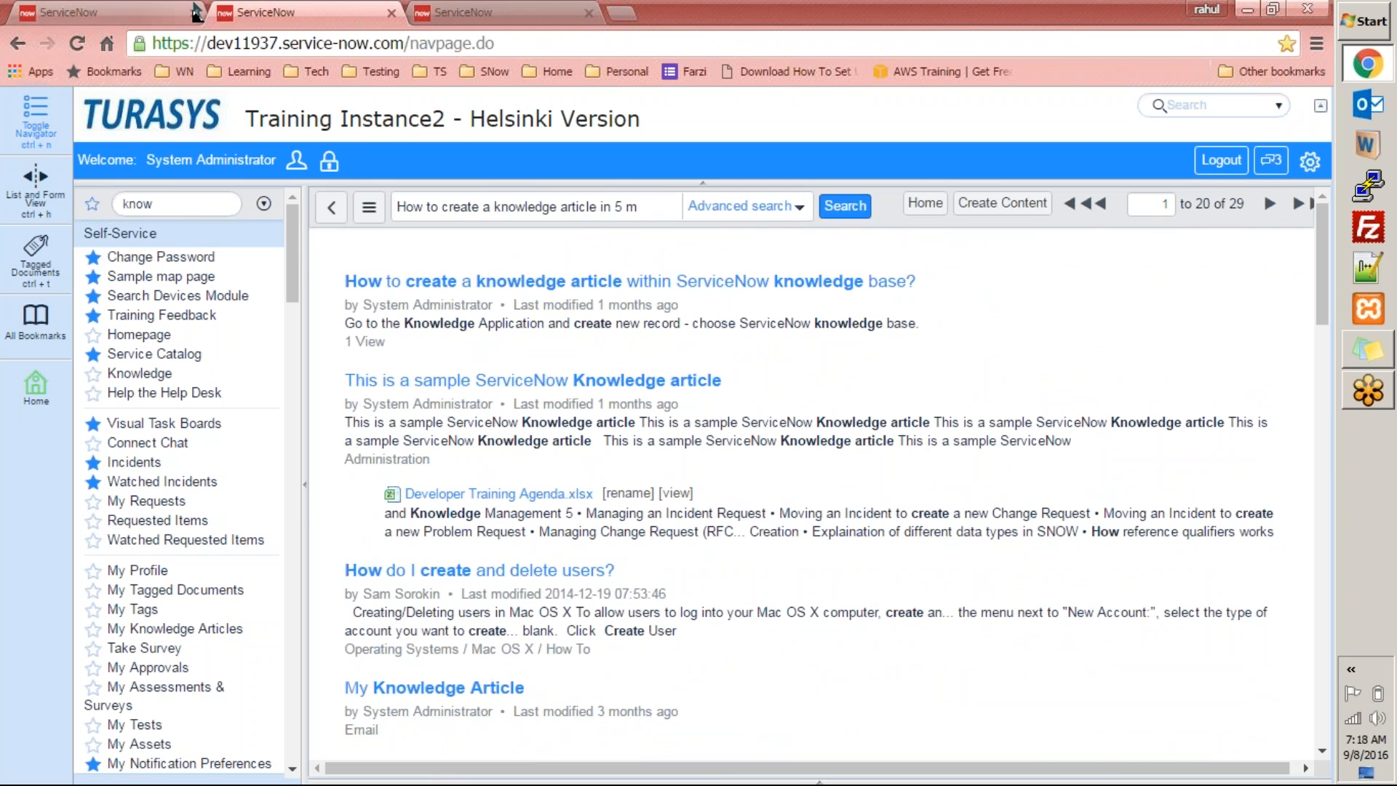
# Return to the browser tab with the Knowledge list and expand the workflow stages of article KB0010032 to examine them
pyautogui.click(145, 11)
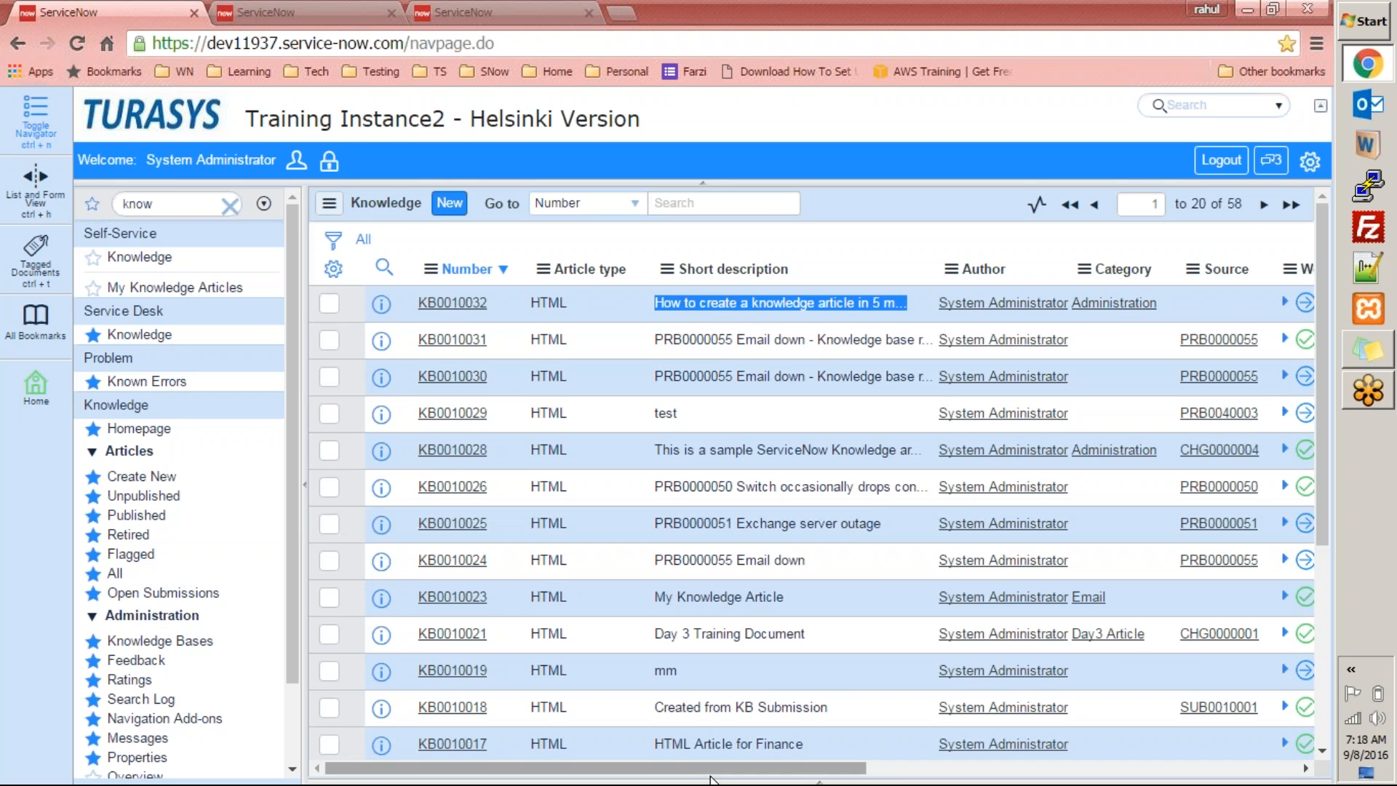
pyautogui.moveTo(710, 767); pyautogui.dragTo(876, 772)
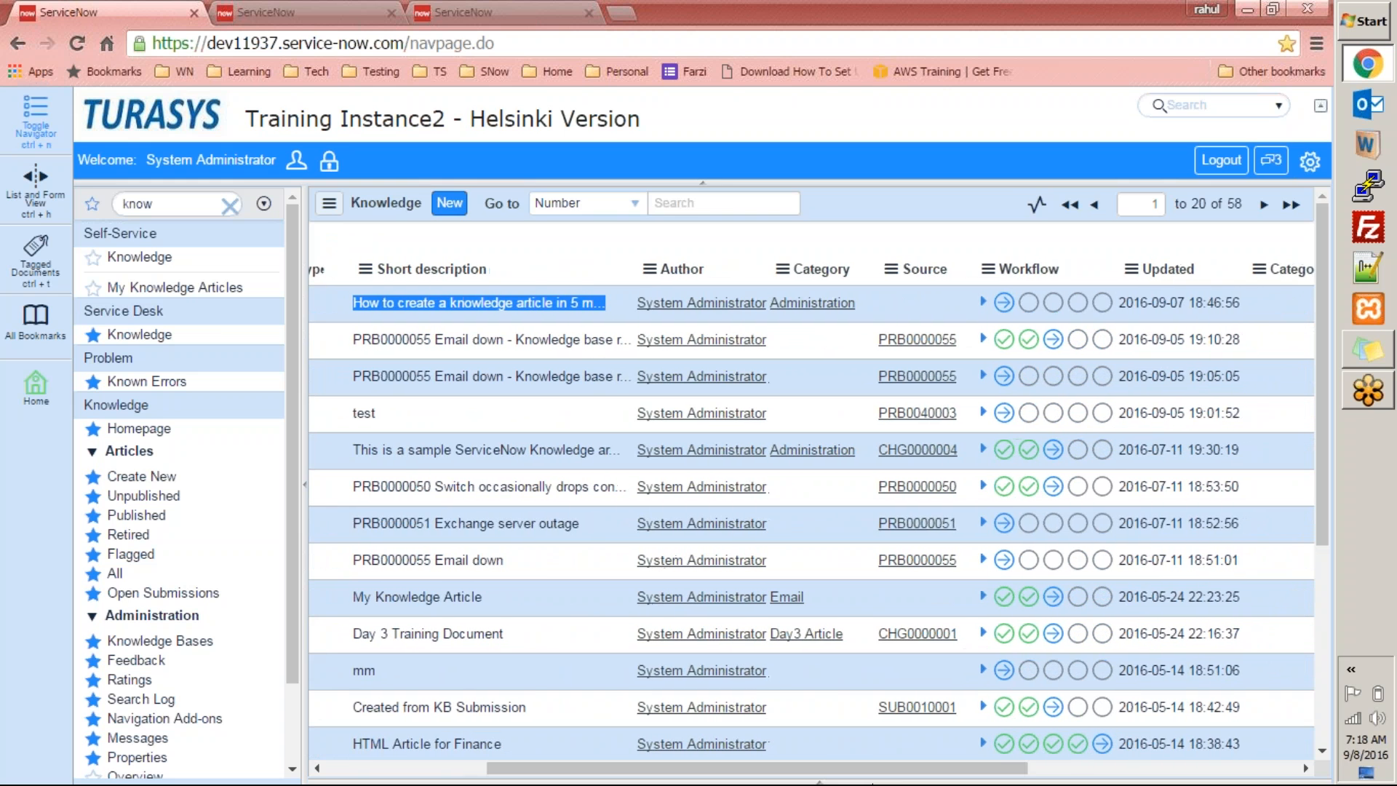
pyautogui.click(984, 302)
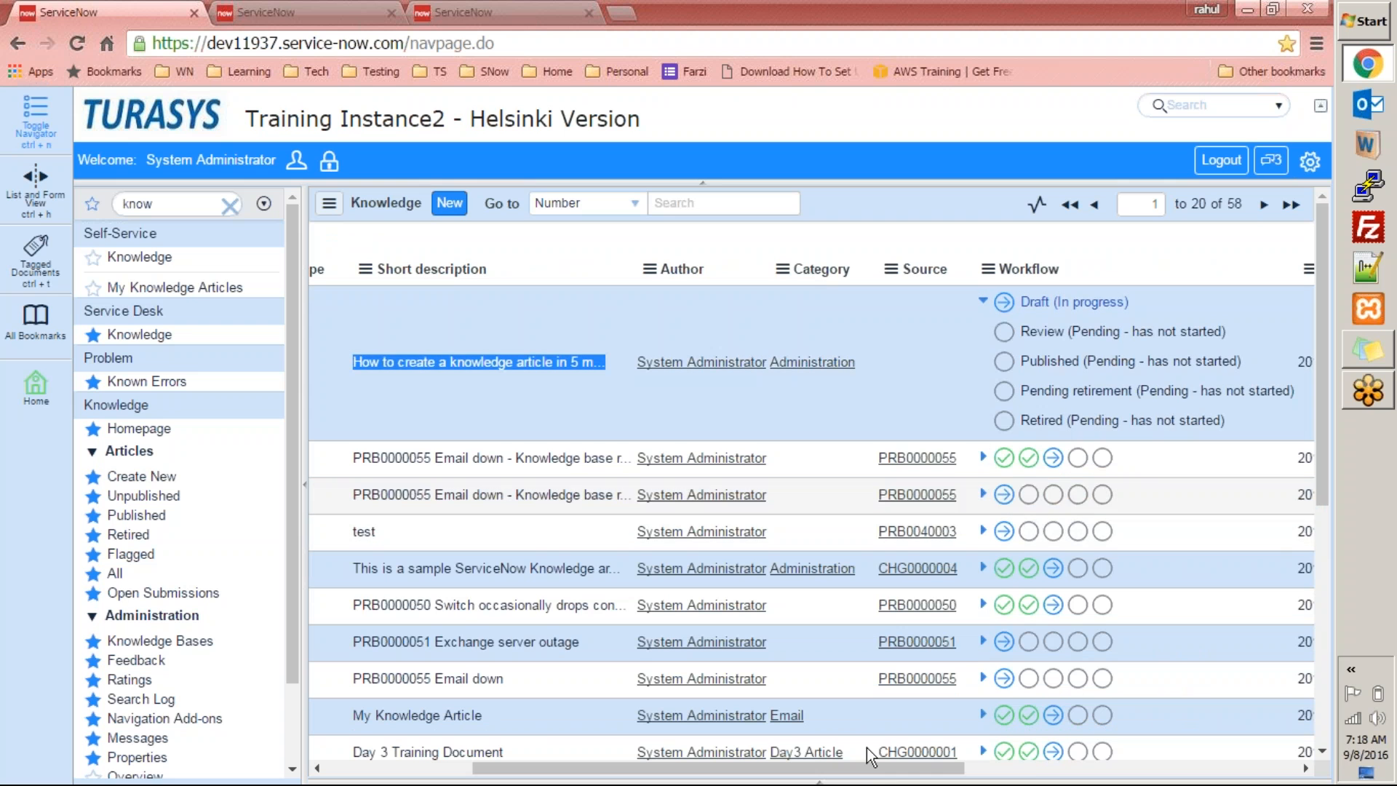
pyautogui.moveTo(871, 770); pyautogui.dragTo(970, 770)
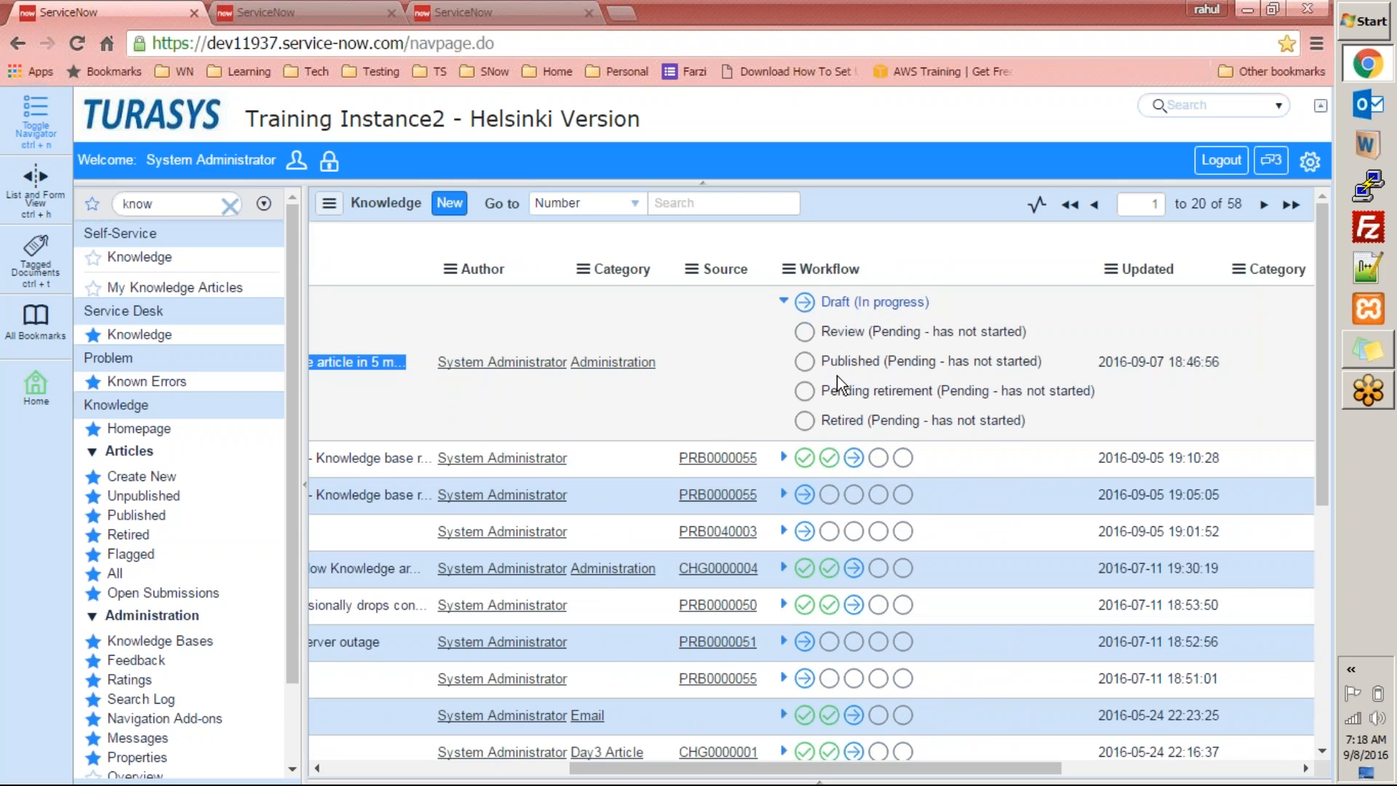
pyautogui.moveTo(717, 775); pyautogui.dragTo(557, 678)
pyautogui.moveTo(465, 634)
pyautogui.mouseDown()
pyautogui.moveTo(477, 656)
pyautogui.moveTo(468, 648)
pyautogui.mouseUp()
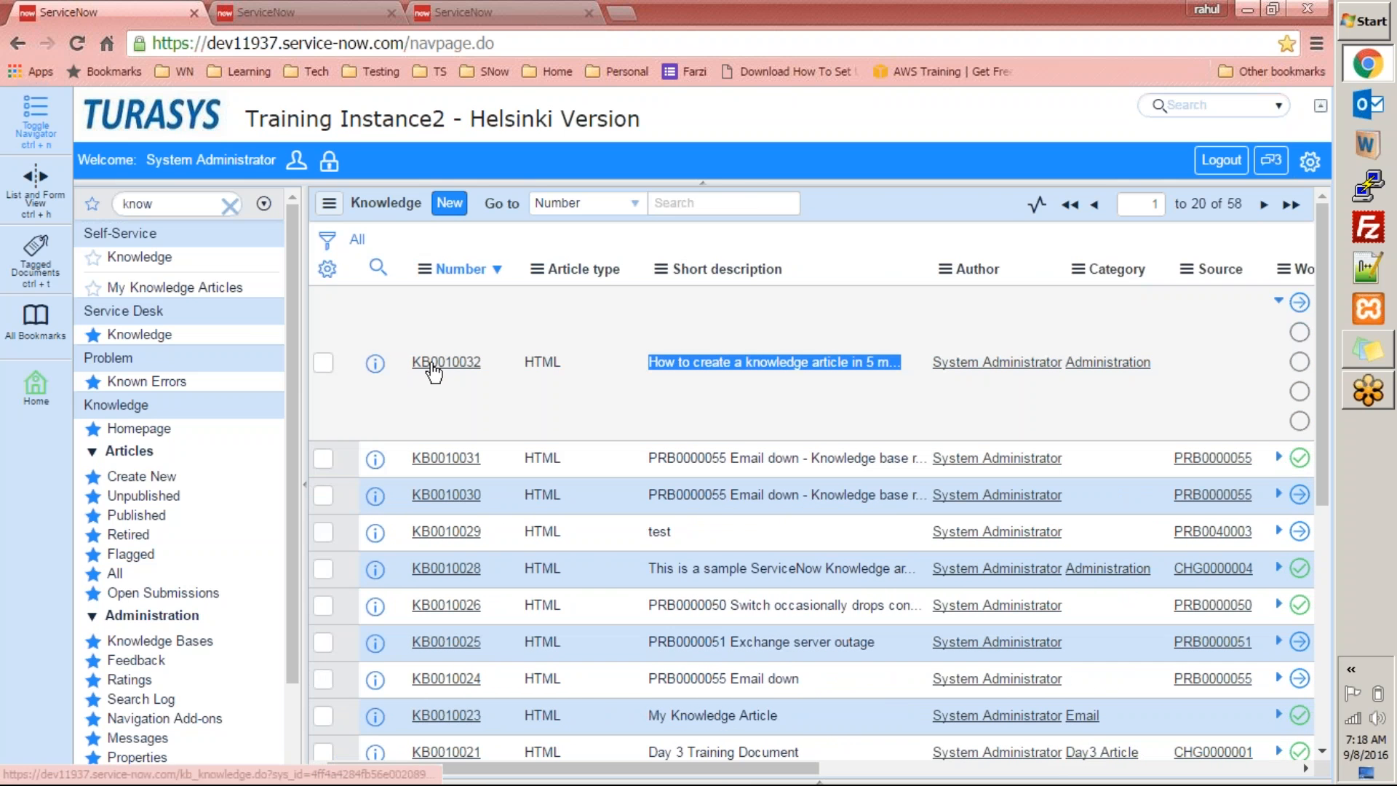
# Open the KB0010032 record, preview it through View Article, and return to the record form
pyautogui.click(433, 364)
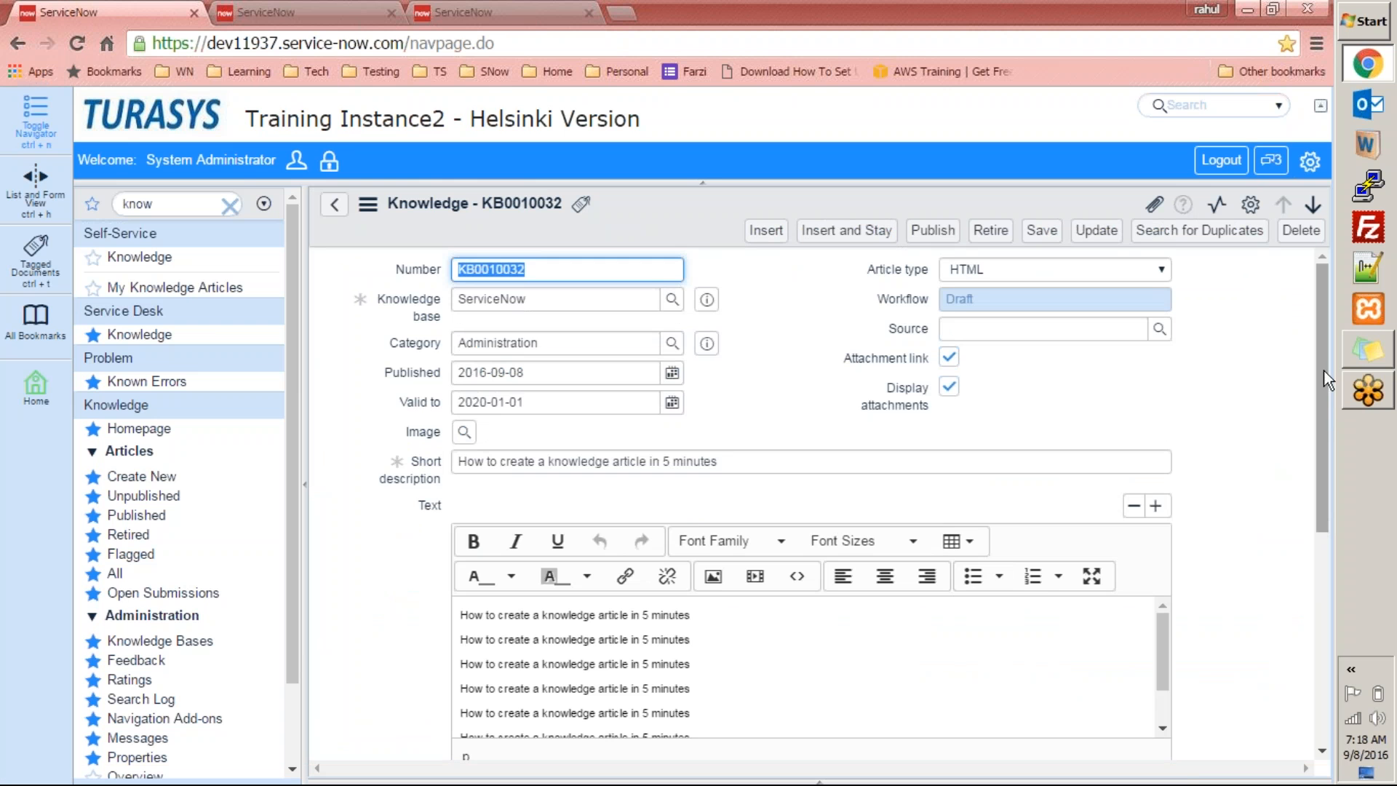
pyautogui.moveTo(1325, 370); pyautogui.dragTo(1295, 276)
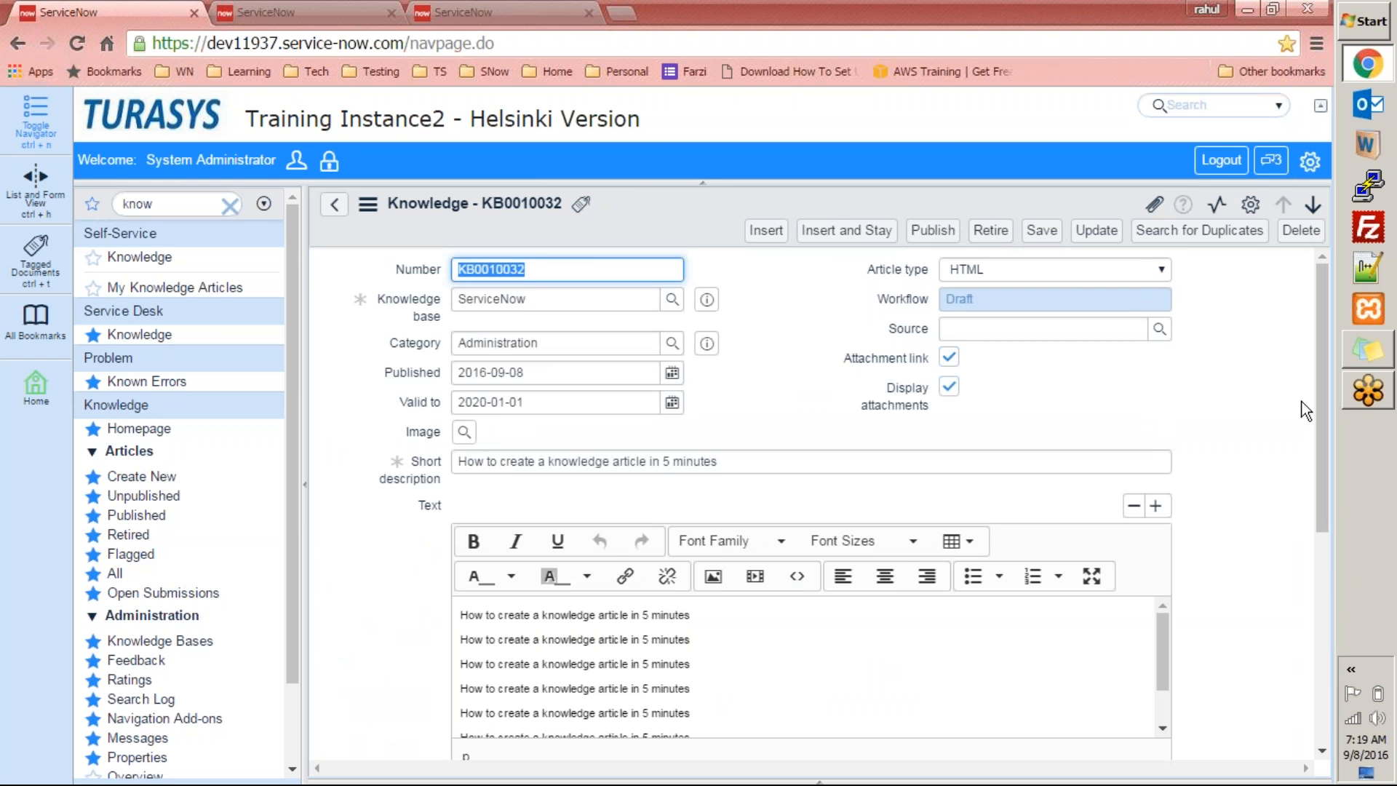
pyautogui.moveTo(1322, 397); pyautogui.dragTo(1320, 571)
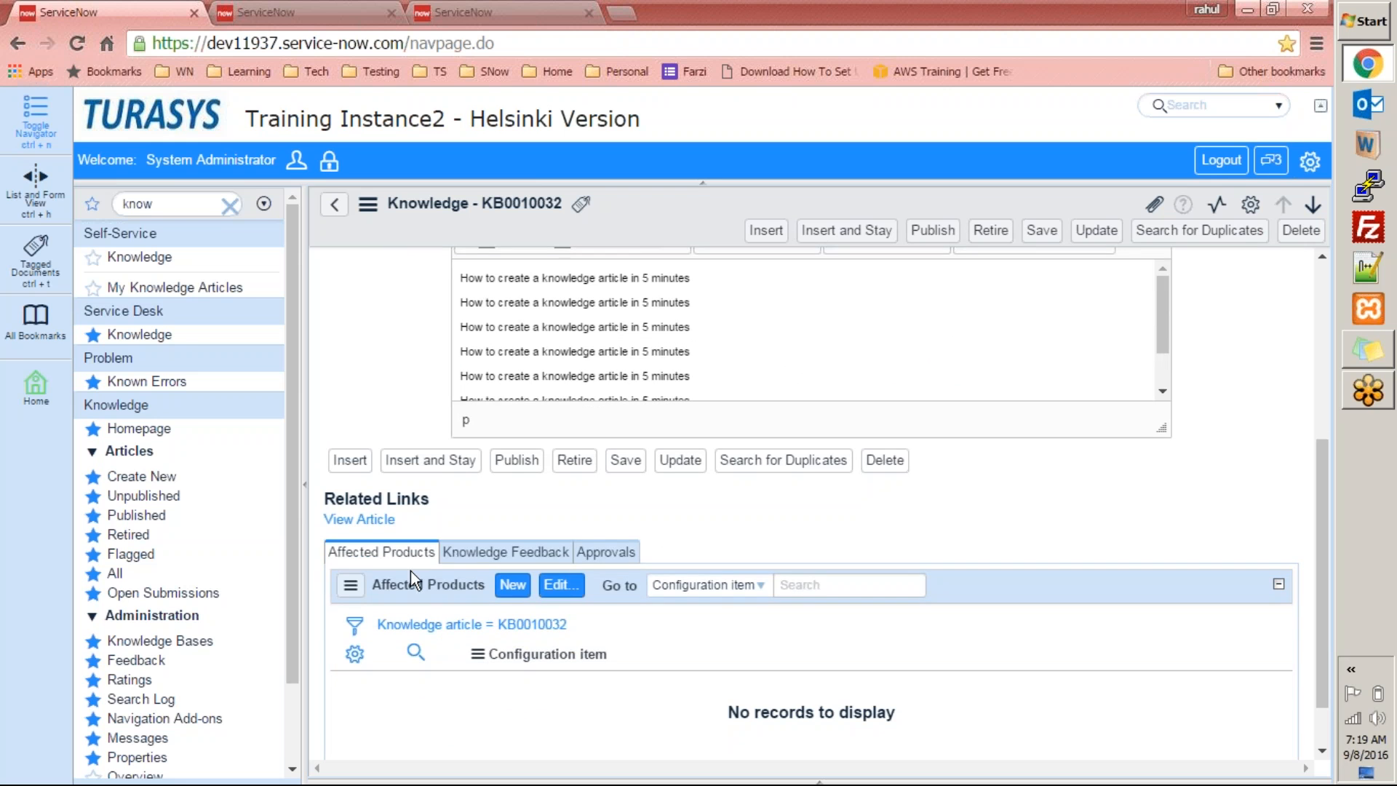
pyautogui.click(379, 520)
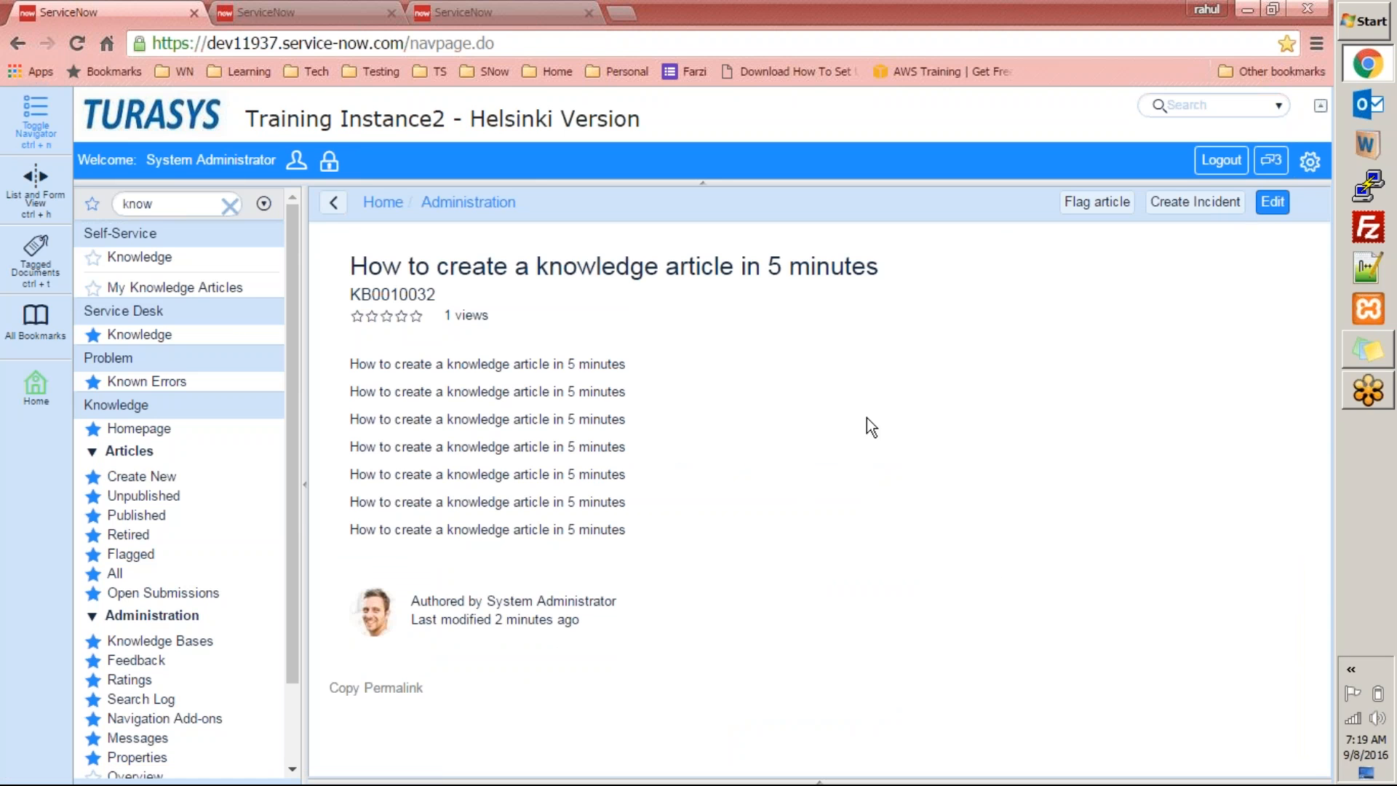
pyautogui.click(333, 203)
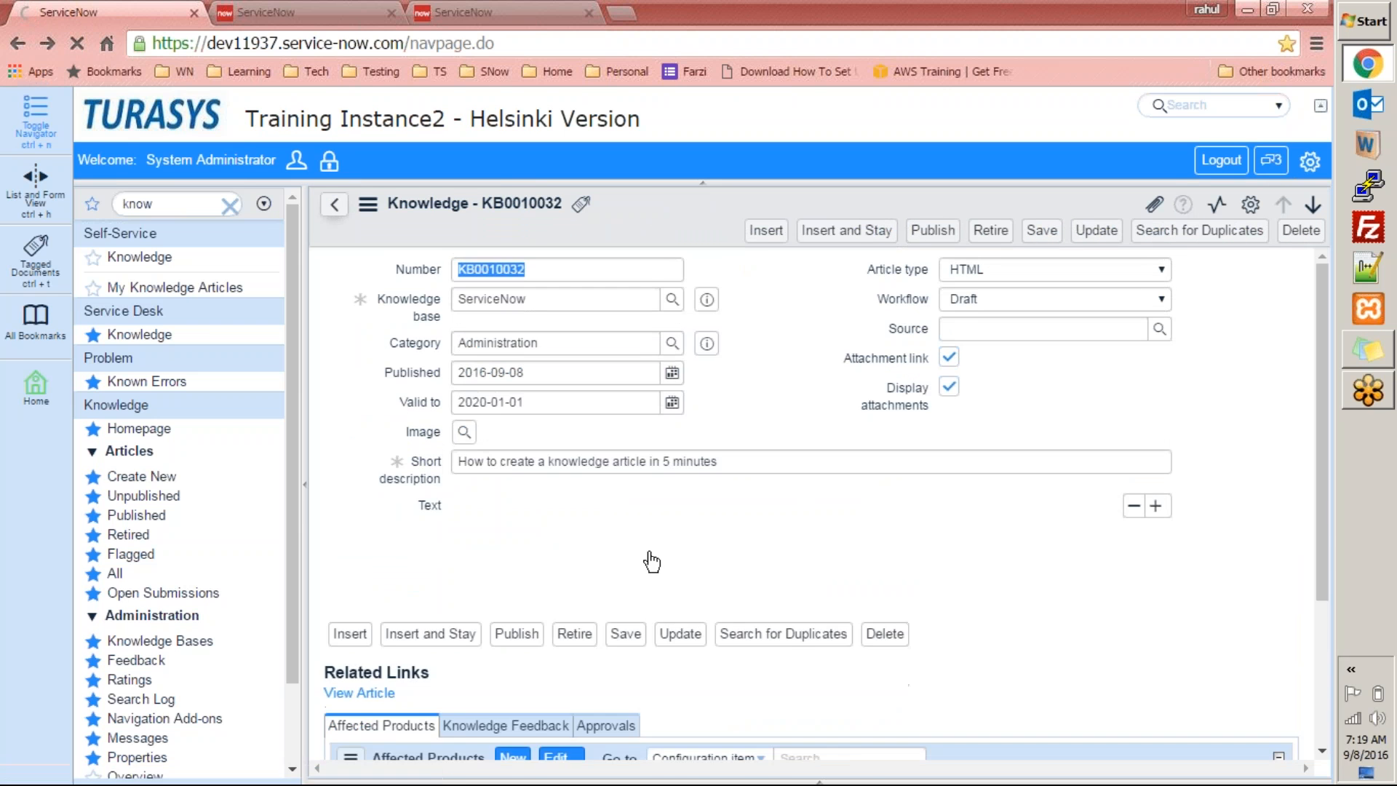
# Examine the article's Knowledge Feedback and Approvals related lists
pyautogui.moveTo(1324, 386); pyautogui.dragTo(1306, 591)
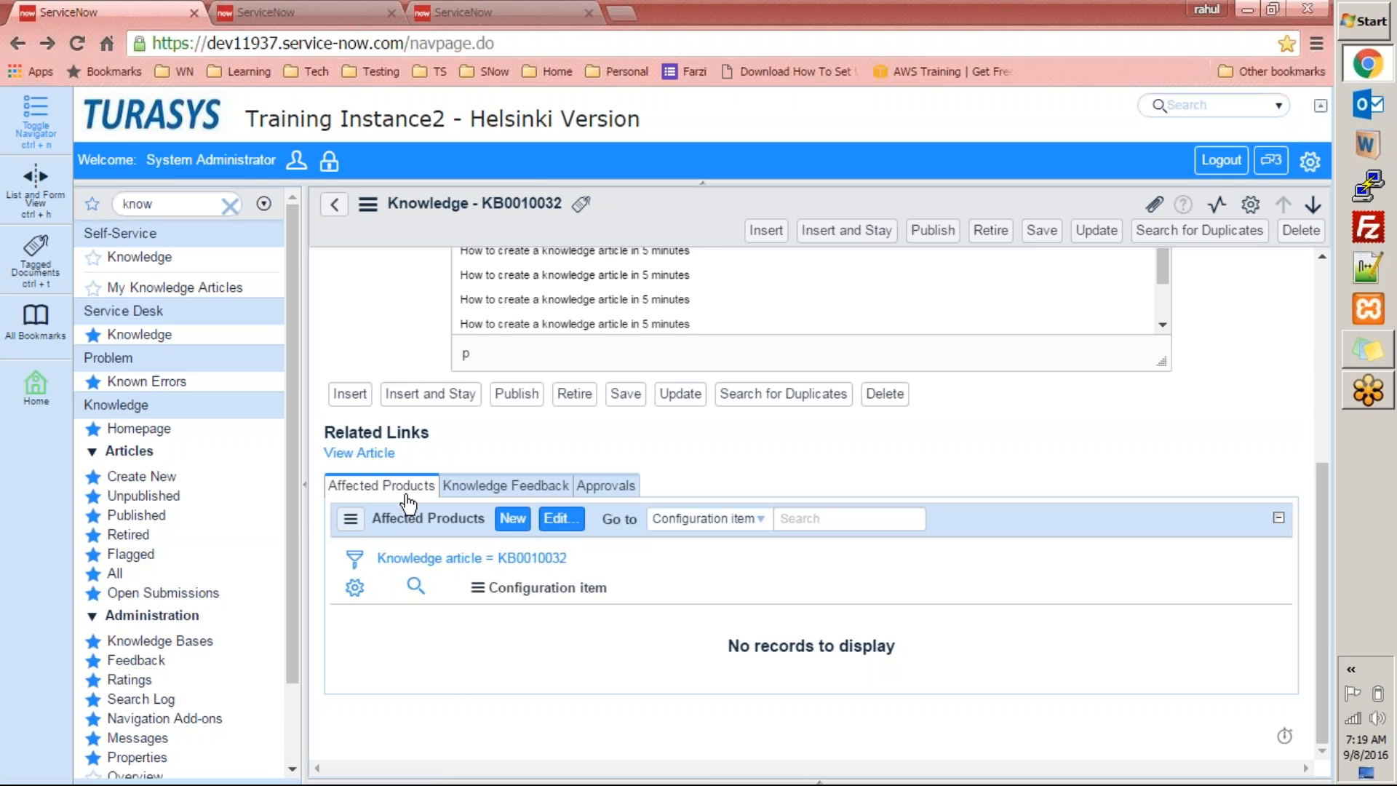
pyautogui.click(495, 486)
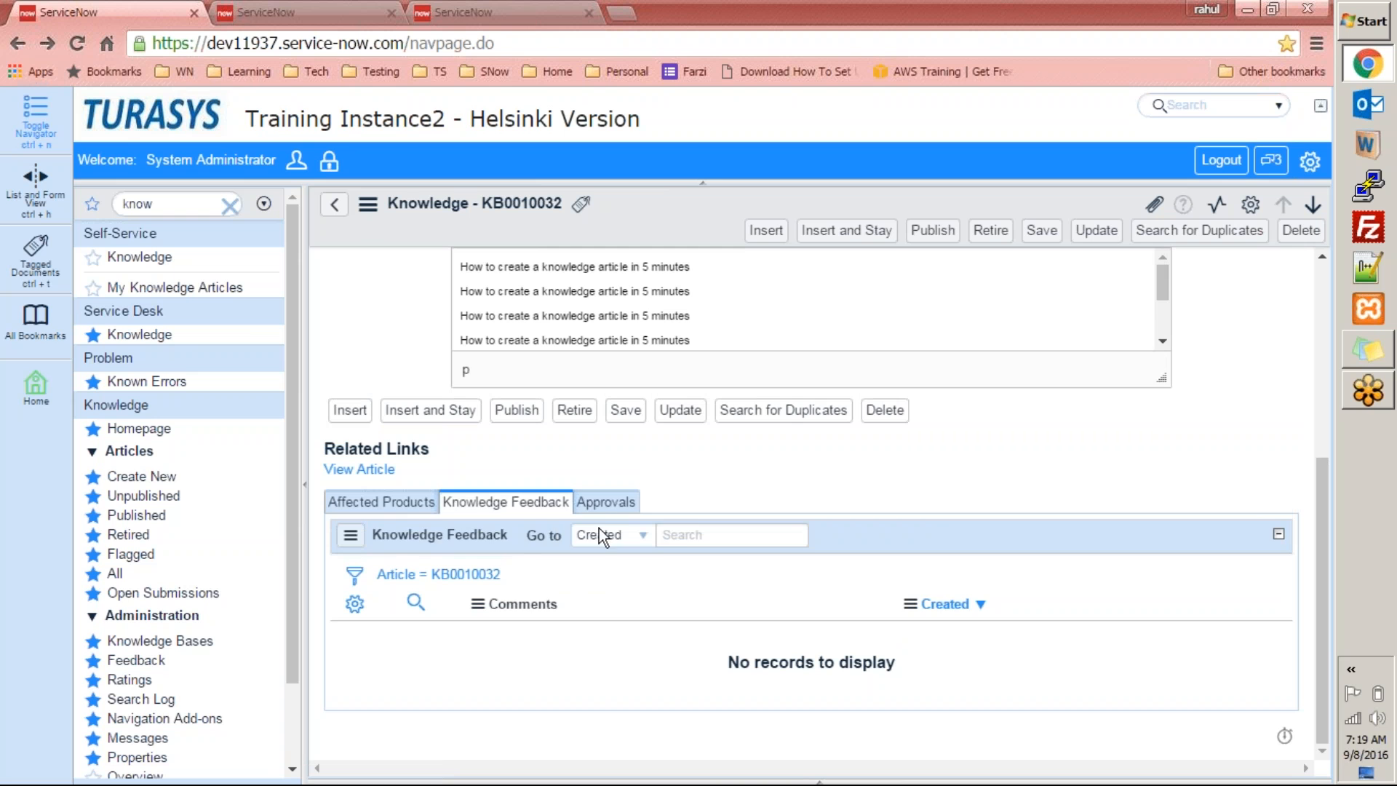
pyautogui.click(606, 502)
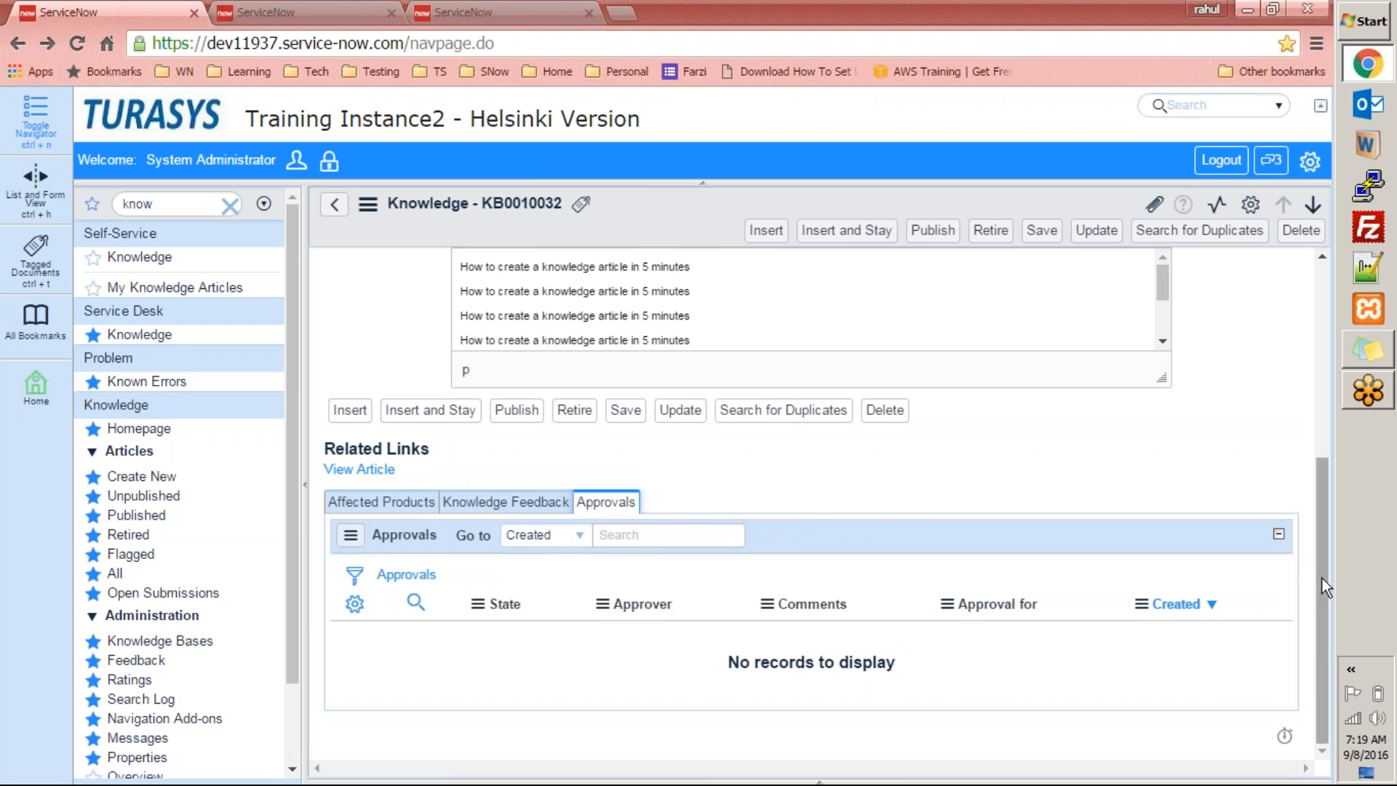
# Publish article KB0010032 and rerun the knowledge search in the other browser tab
pyautogui.moveTo(1326, 574); pyautogui.dragTo(1298, 361)
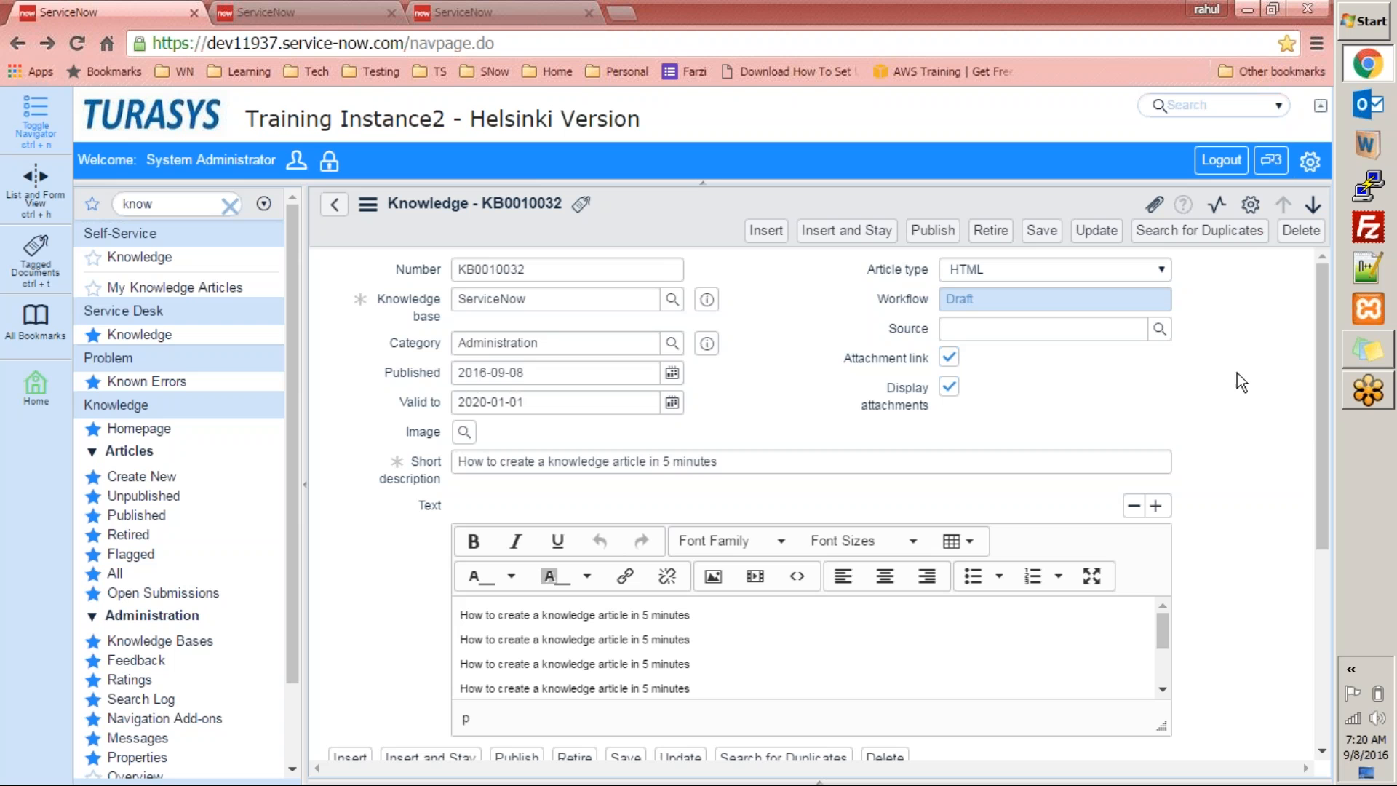
pyautogui.click(937, 231)
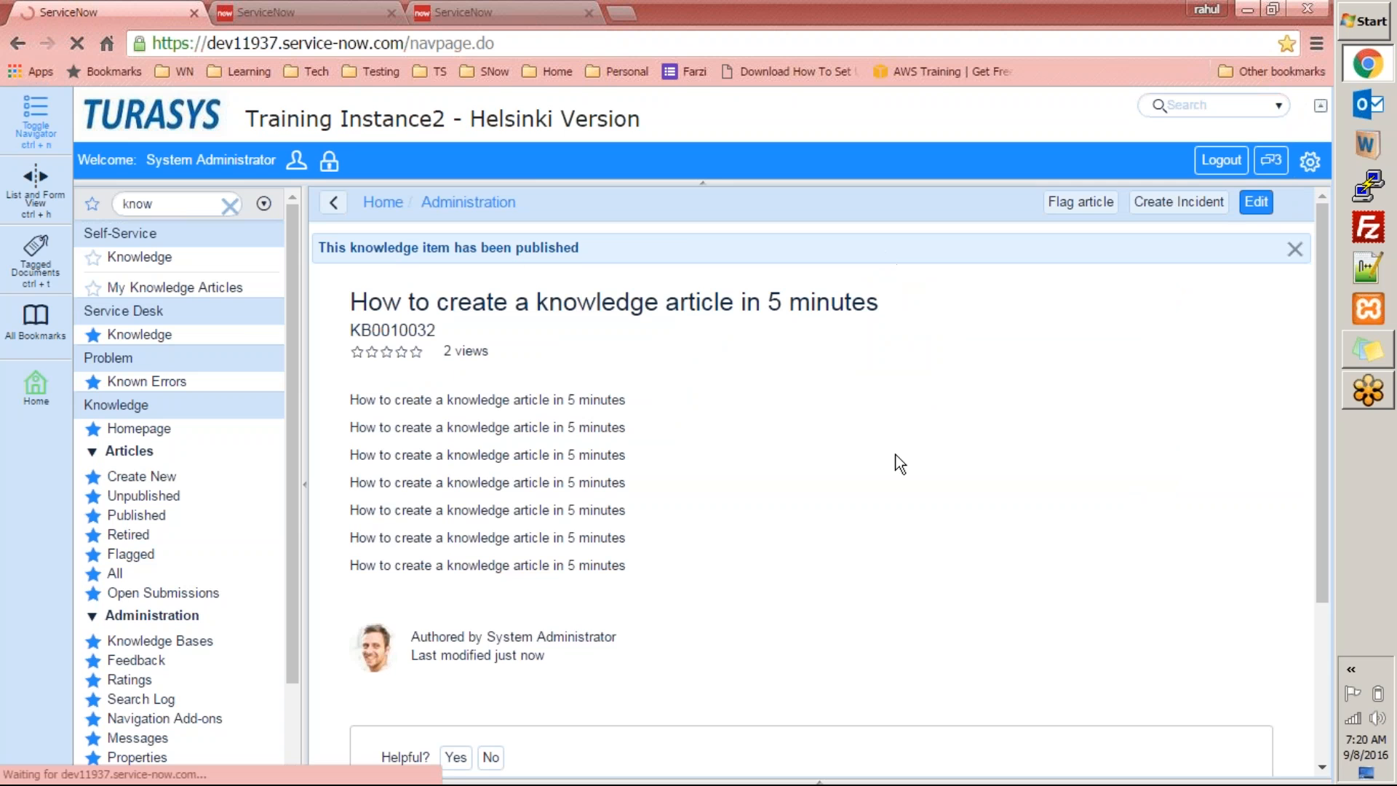
pyautogui.click(367, 12)
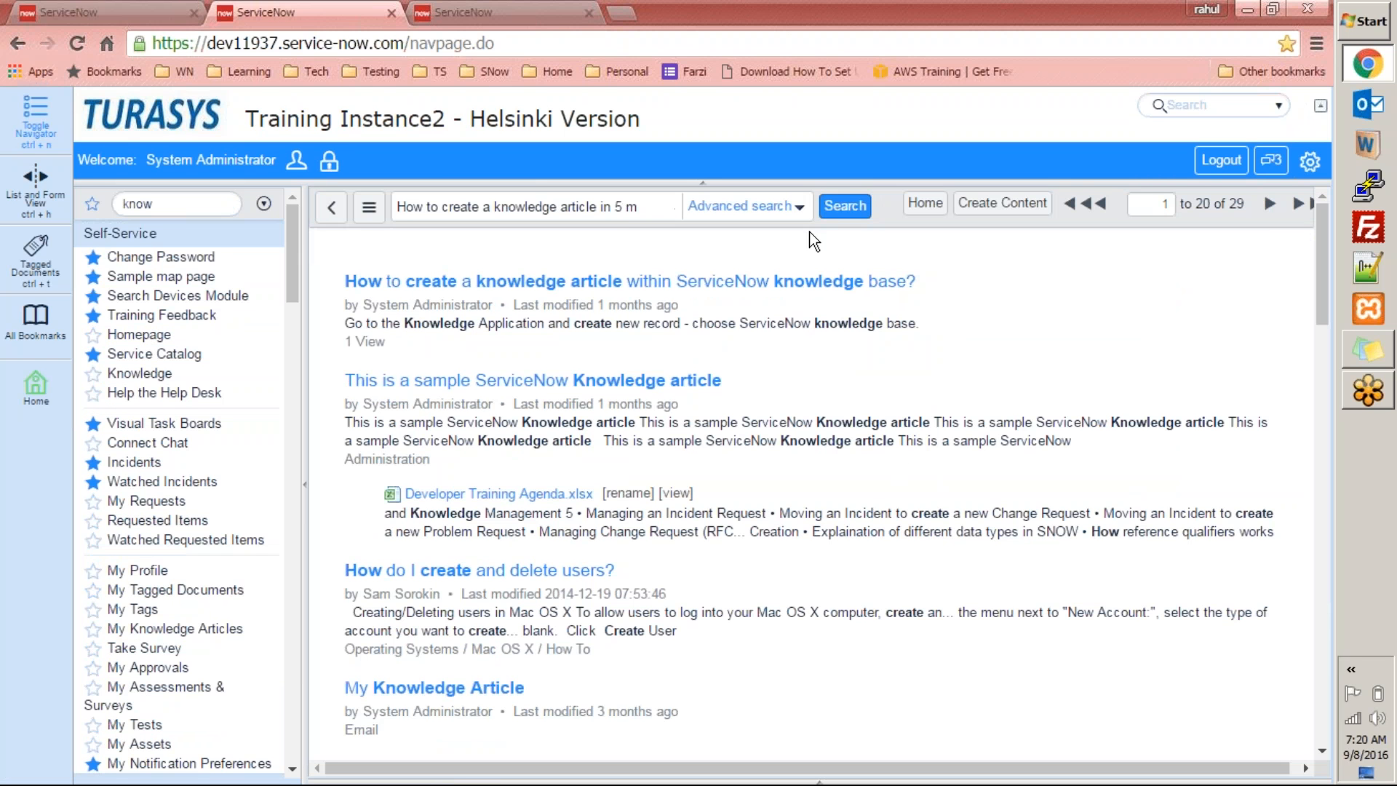
pyautogui.click(834, 211)
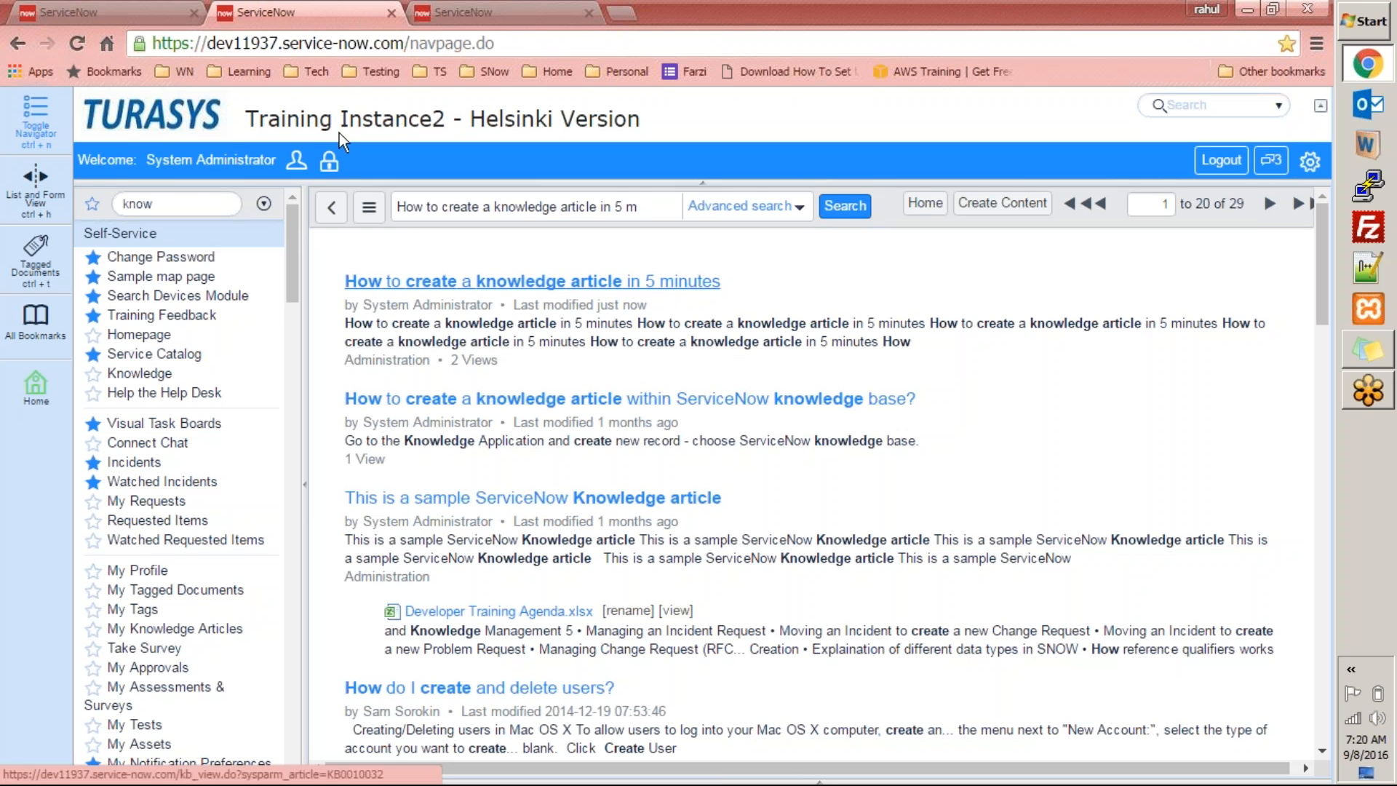
# Return to the Self Service homepage and repeat the knowledge search for "How to create a knowledge article in 5 m"
pyautogui.click(203, 115)
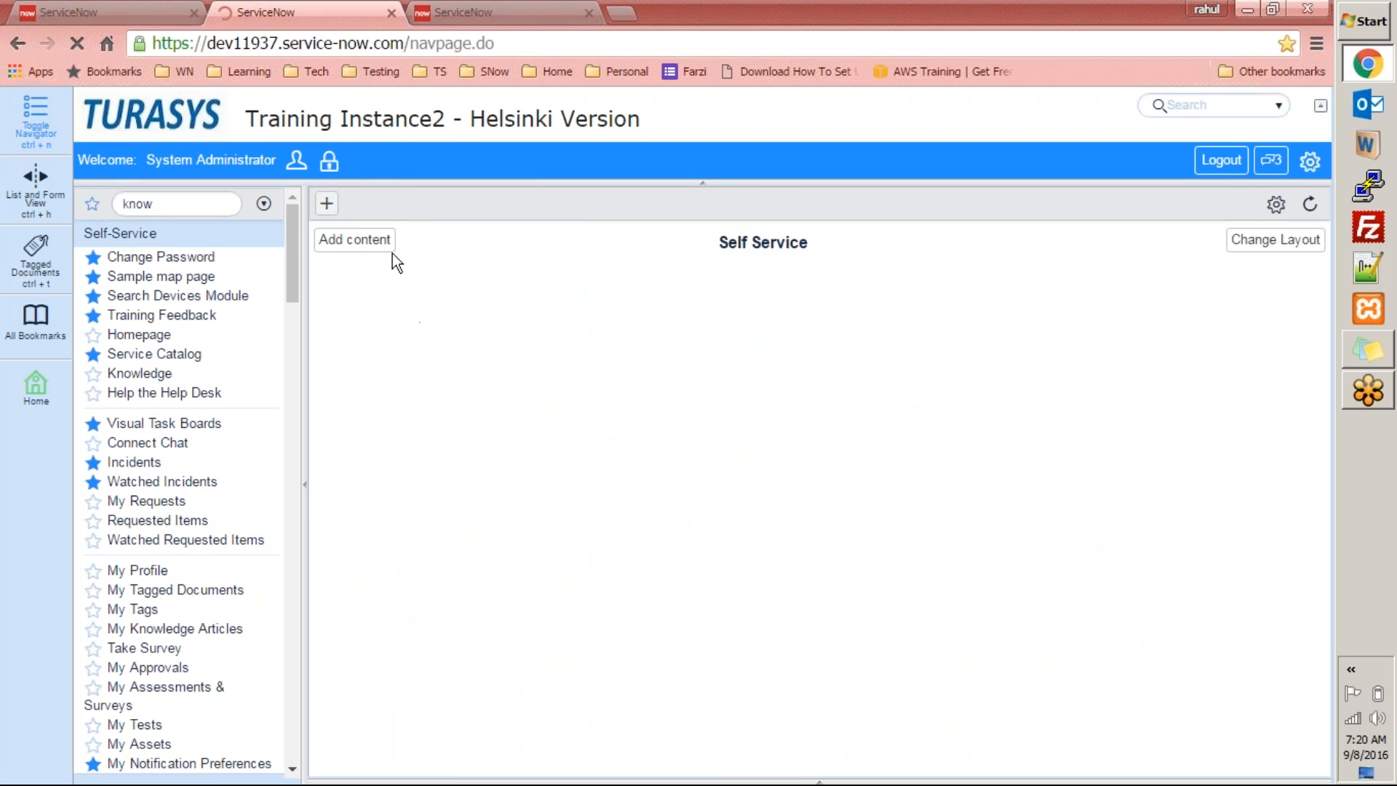
pyautogui.click(375, 350)
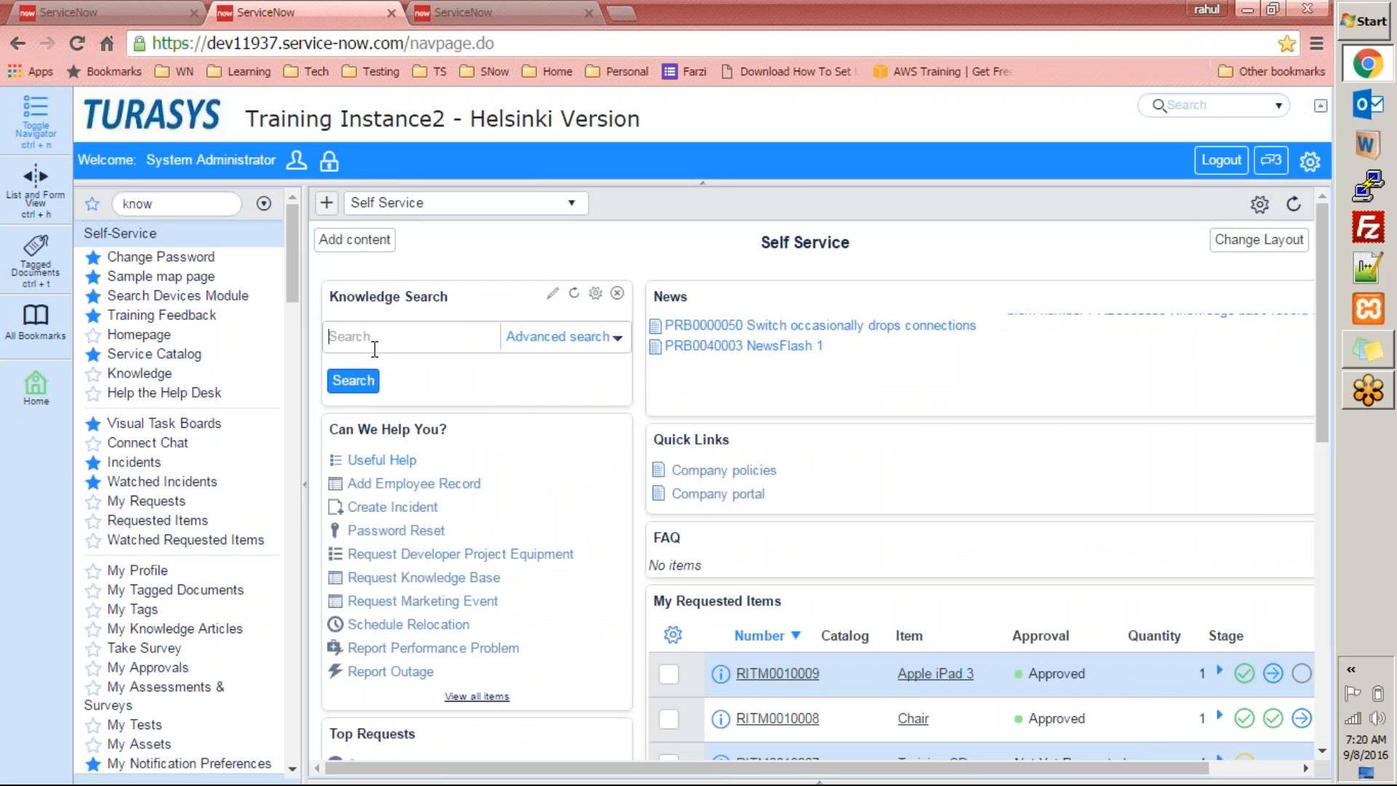
pyautogui.hotkey('ctrl', 'v')
pyautogui.press('BackSpace')
pyautogui.press('BackSpace')
pyautogui.click(353, 380)
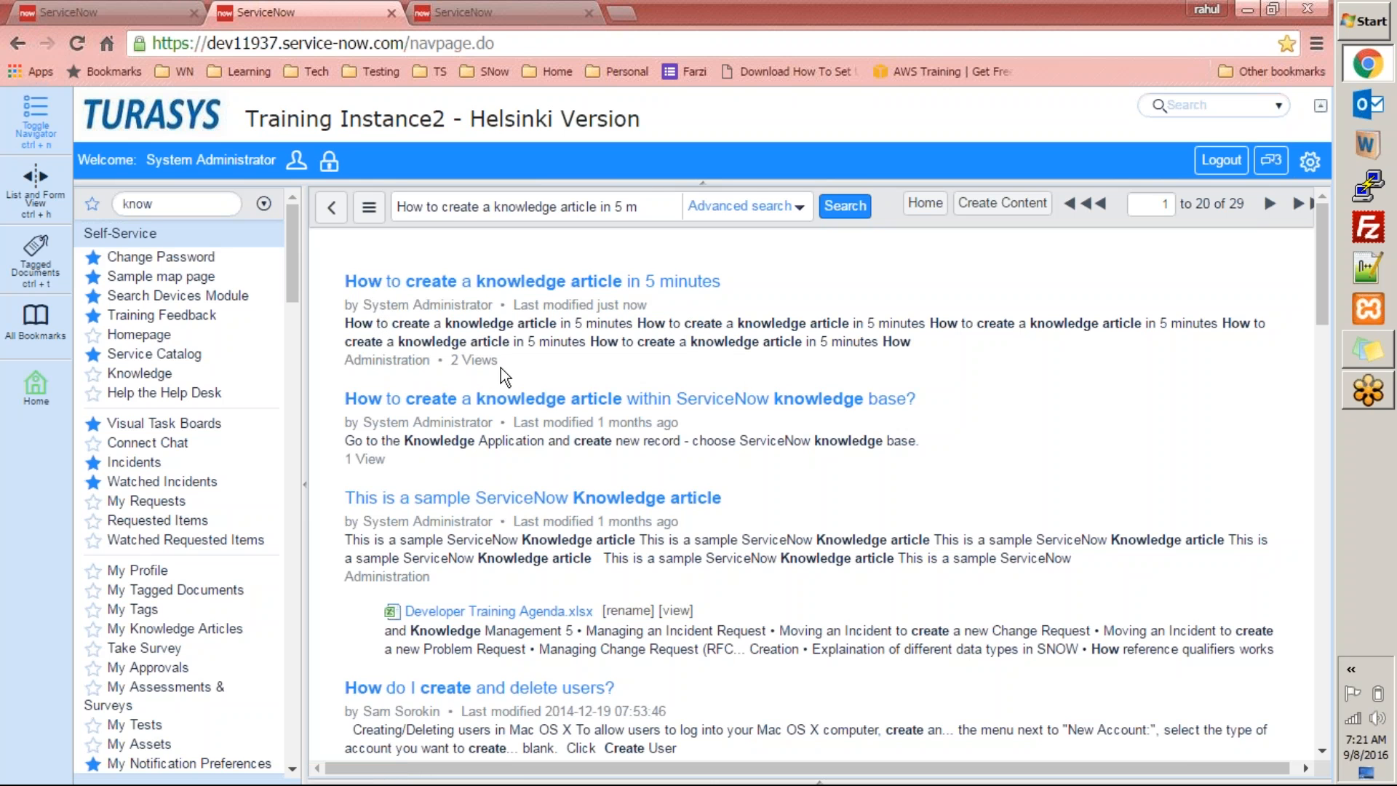
# Open the article "How to create a knowledge article in 5 minutes" from the search results and look through it
pyautogui.moveTo(501, 369); pyautogui.dragTo(468, 336)
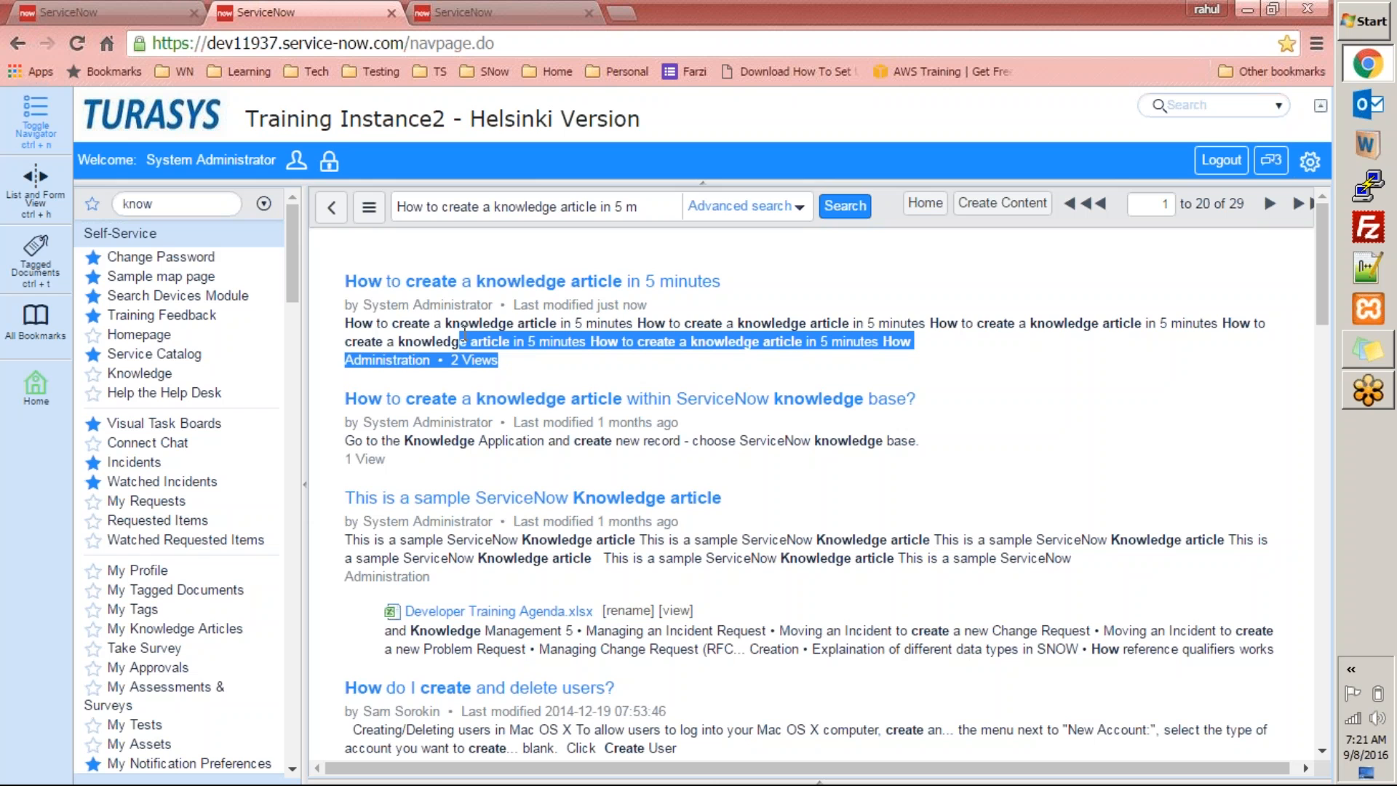
pyautogui.moveTo(463, 336); pyautogui.dragTo(460, 324)
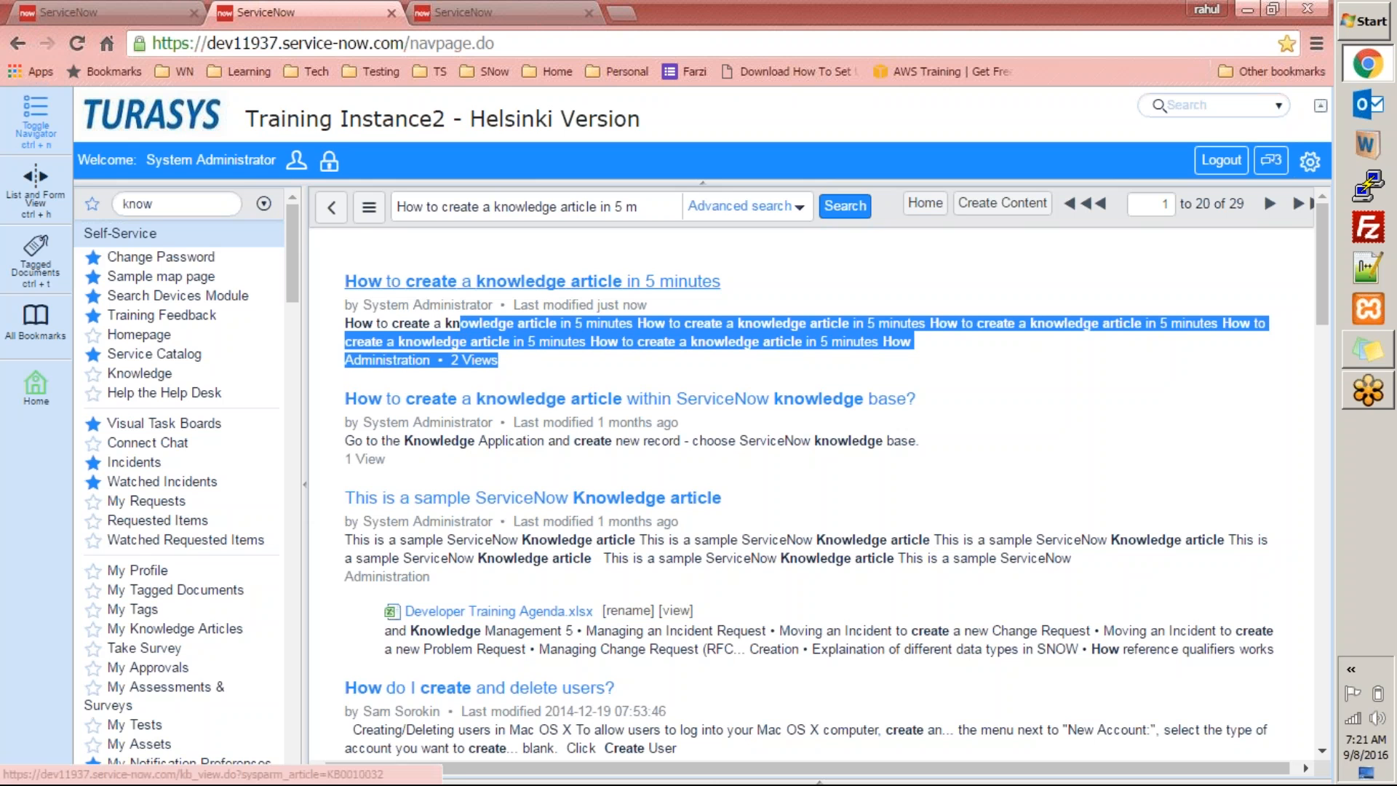
pyautogui.click(531, 282)
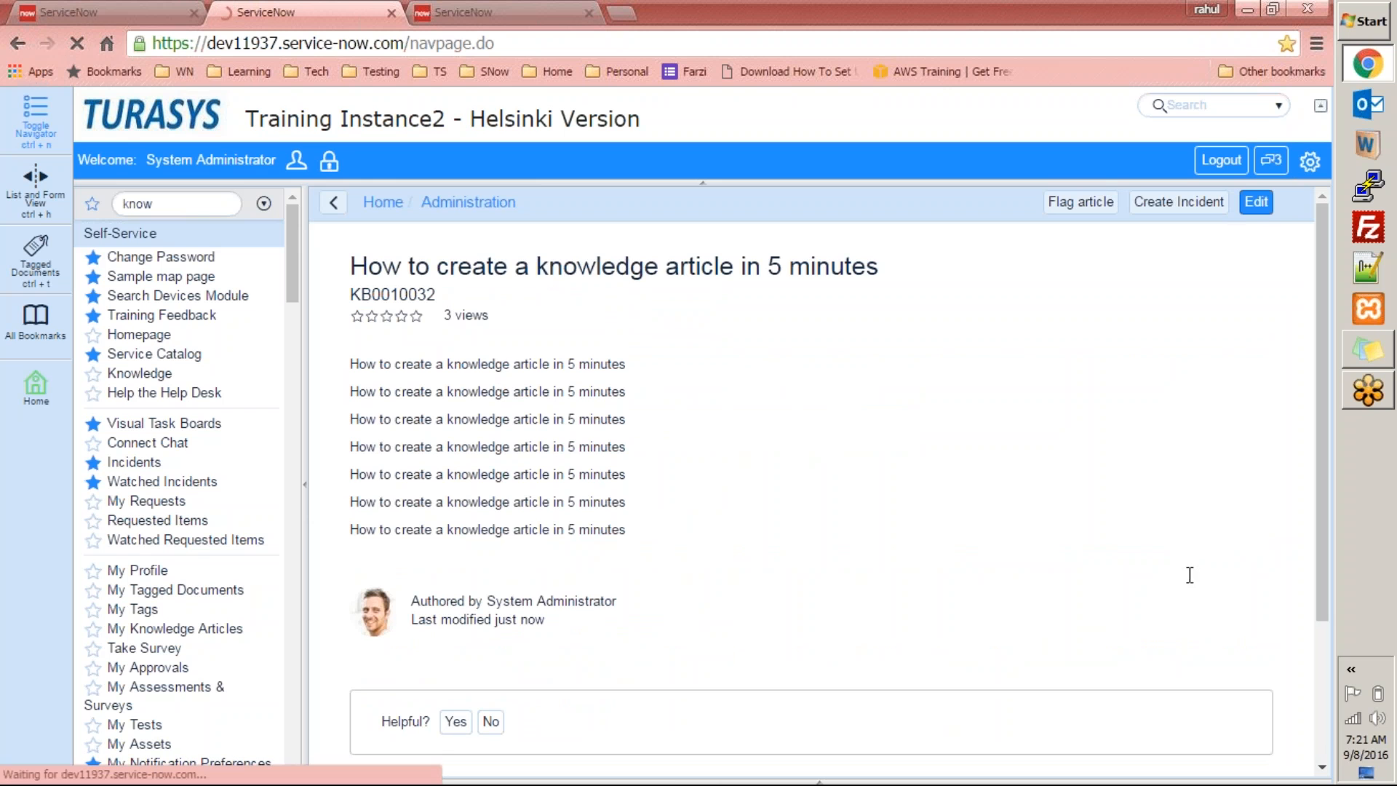
pyautogui.moveTo(1317, 400); pyautogui.dragTo(1283, 347)
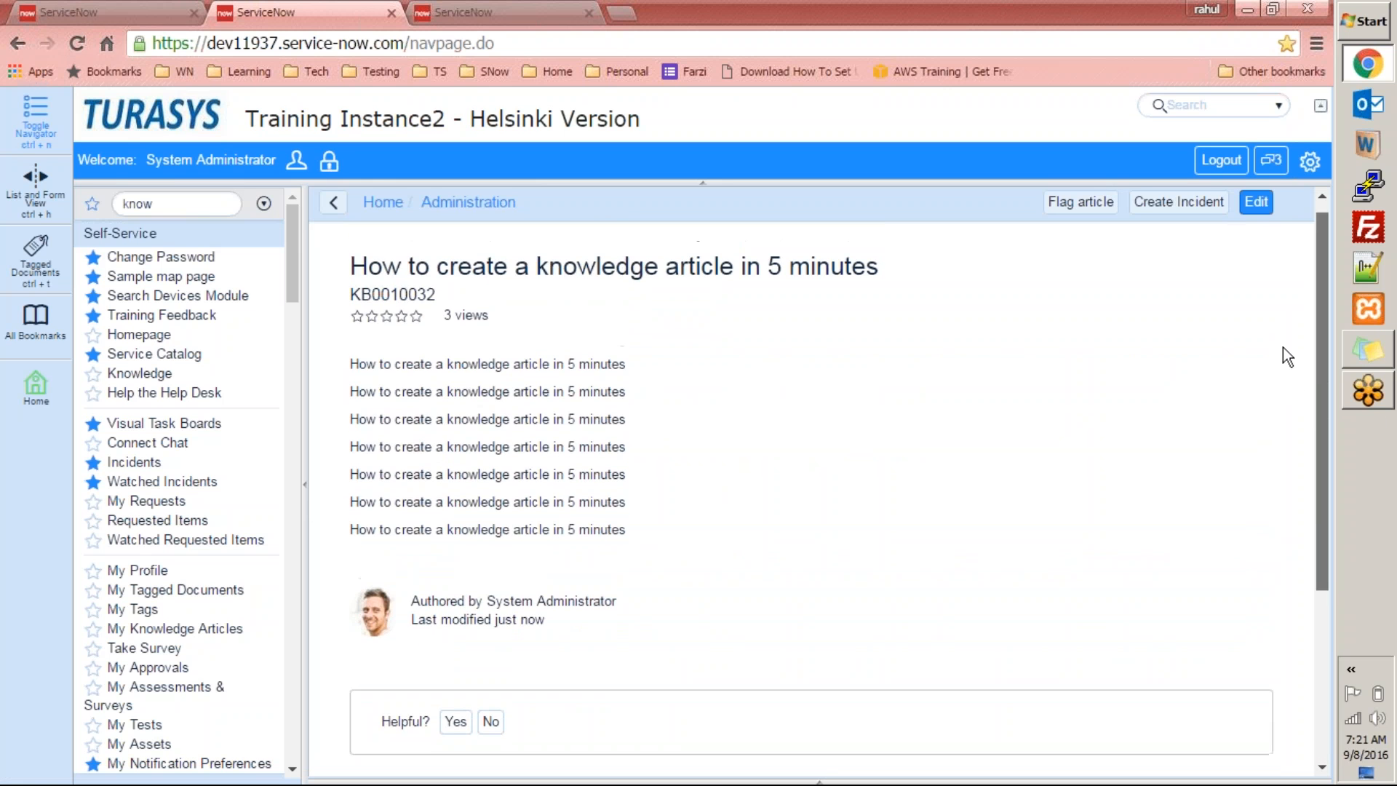
# Flag the article with the comment "flggged article" and submit the flag
pyautogui.click(1072, 206)
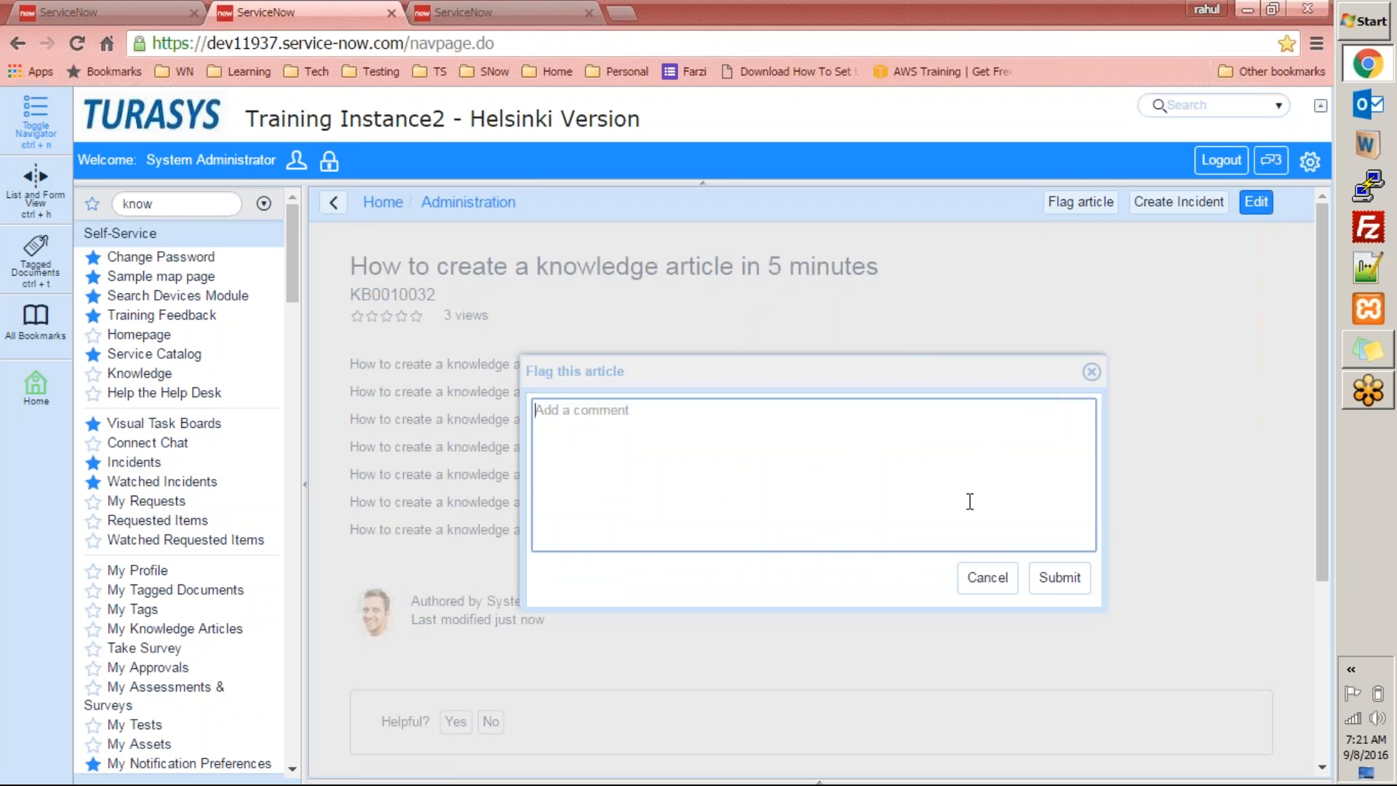
pyautogui.write('flggged article')
pyautogui.click(1083, 582)
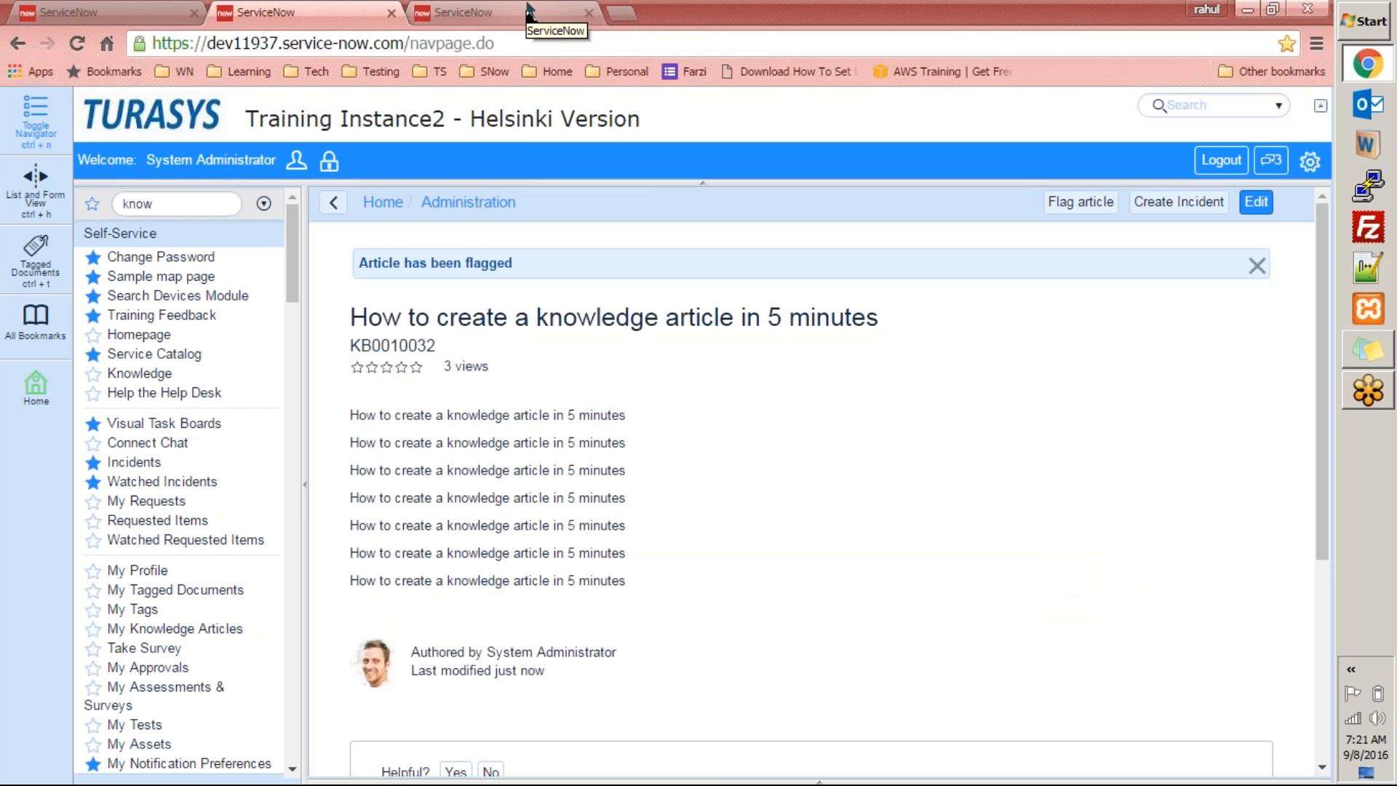
# Examine the Knowledge Feedback table (kb_feedback) in the Knowledge schema map tab, and return to the flagged article's tab
pyautogui.click(529, 10)
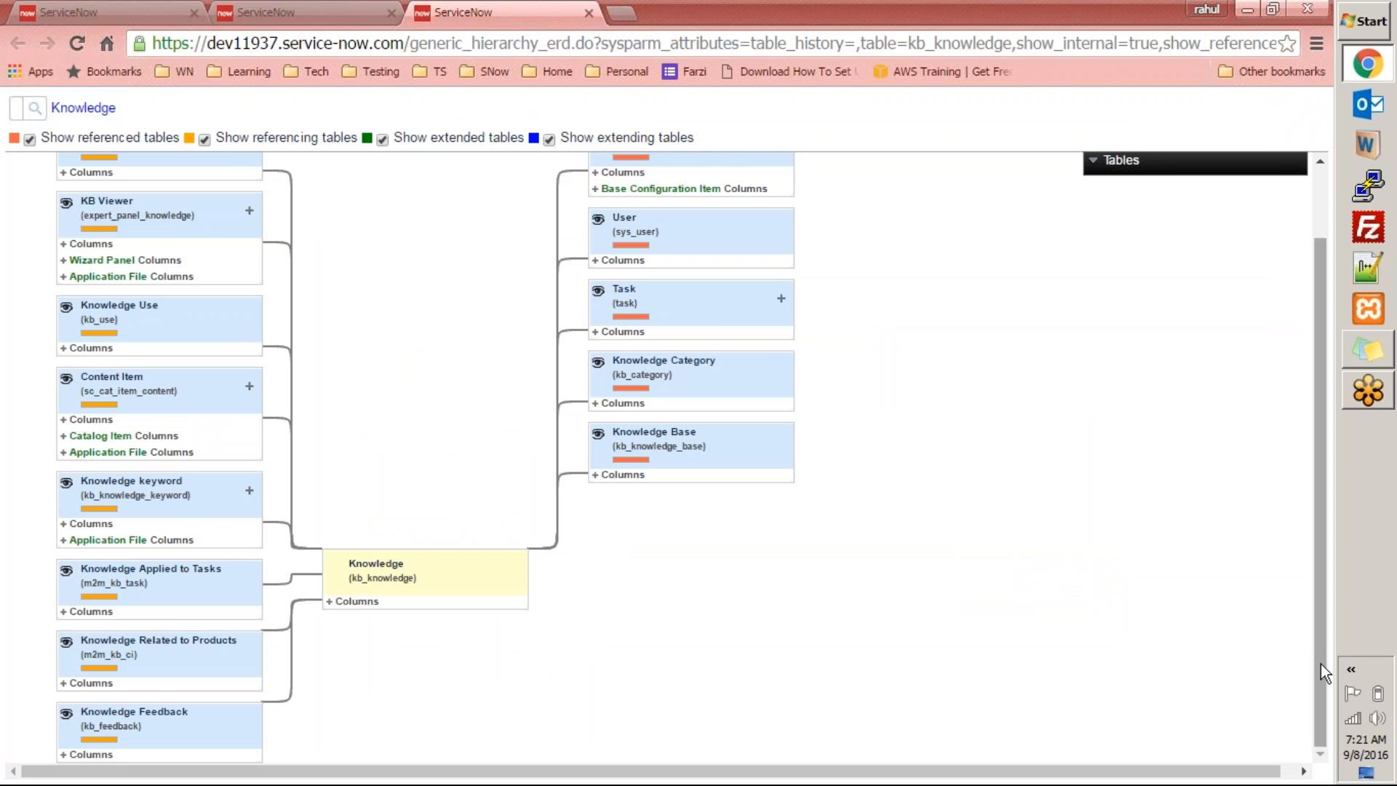
pyautogui.moveTo(1320, 663); pyautogui.dragTo(1321, 749)
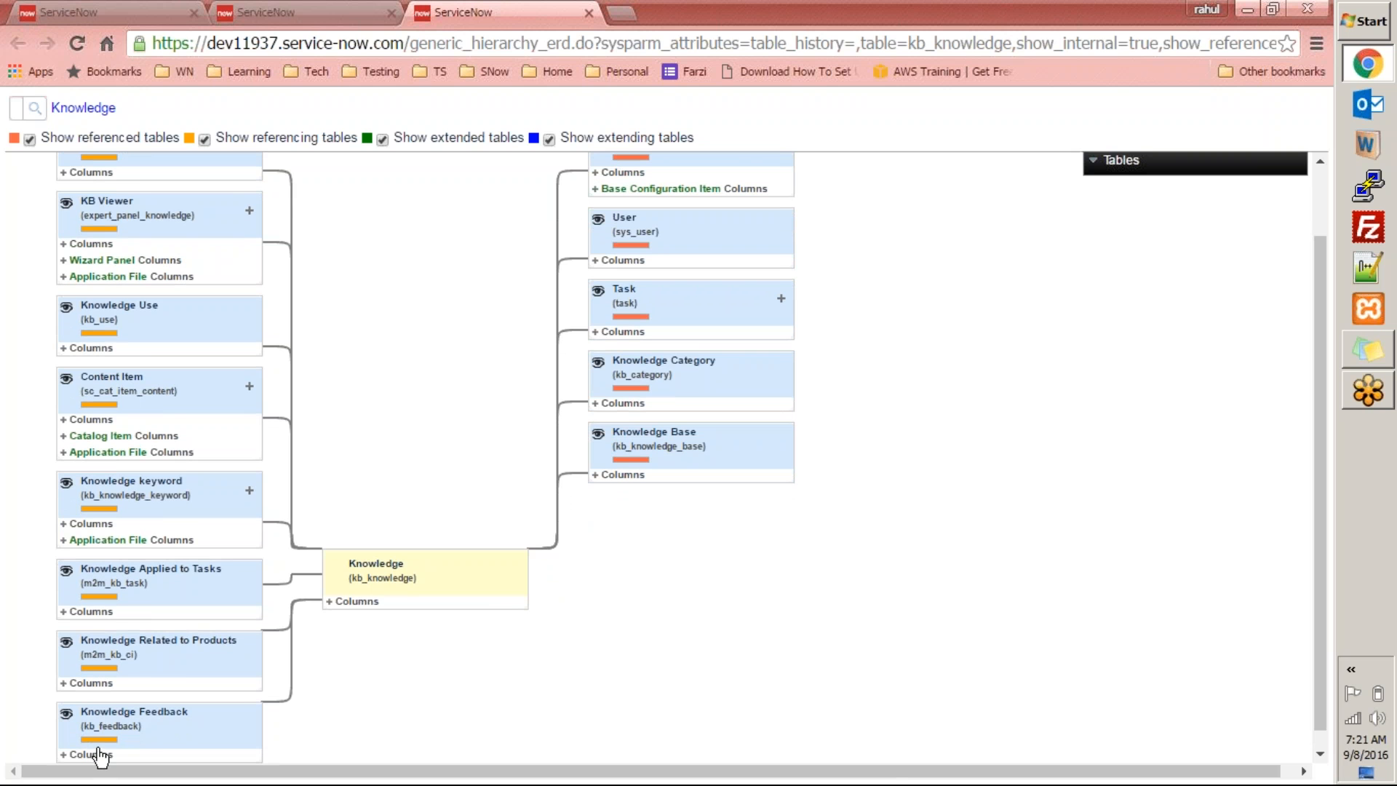
pyautogui.click(328, 11)
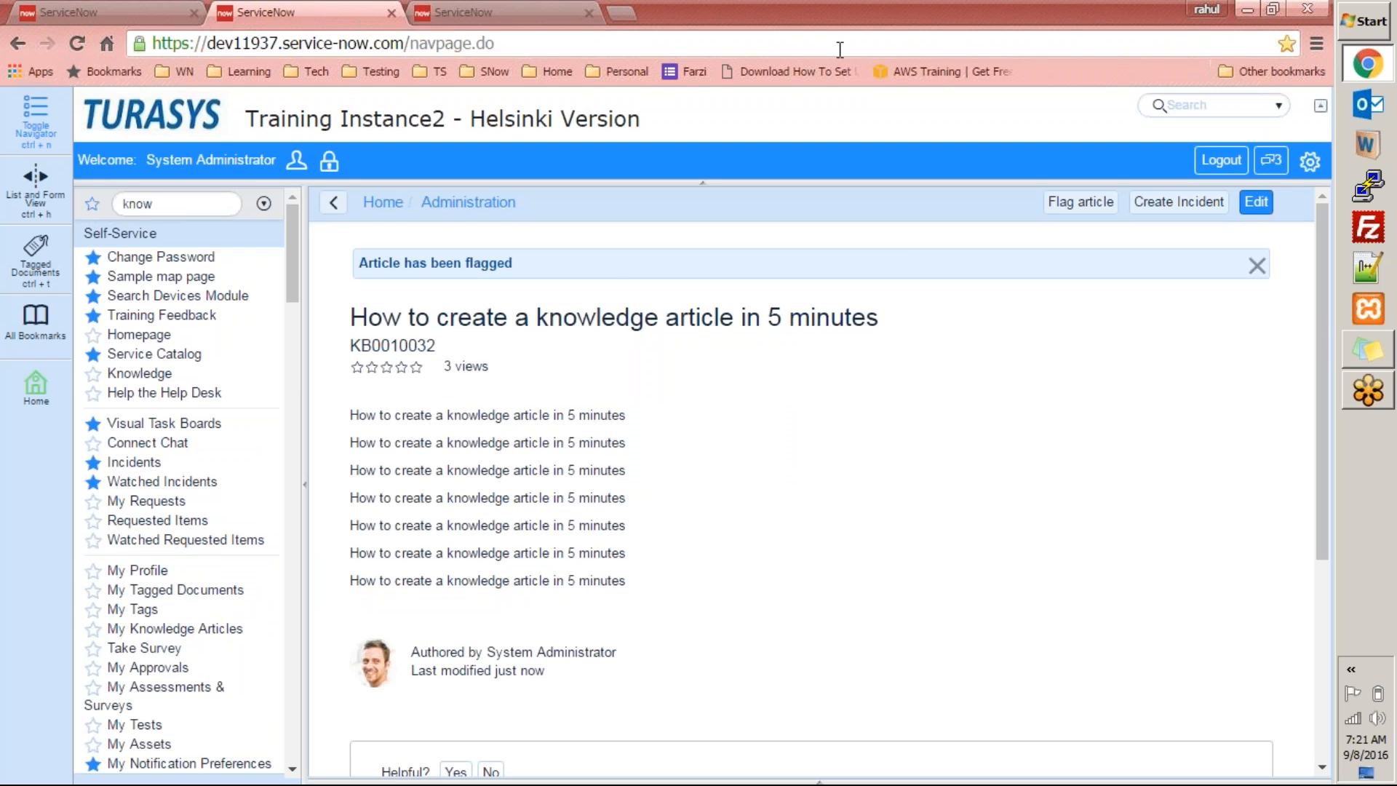
pyautogui.click(502, 12)
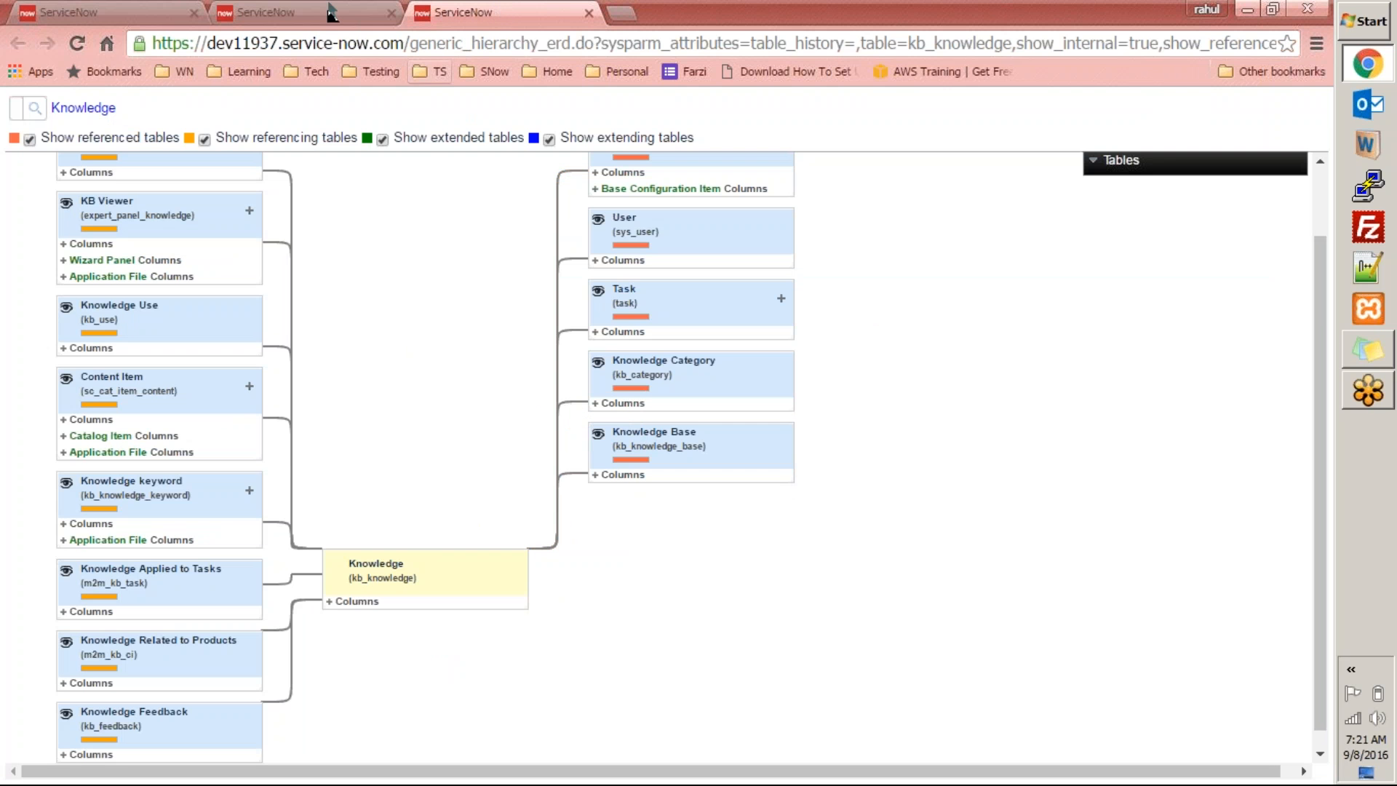
pyautogui.click(331, 12)
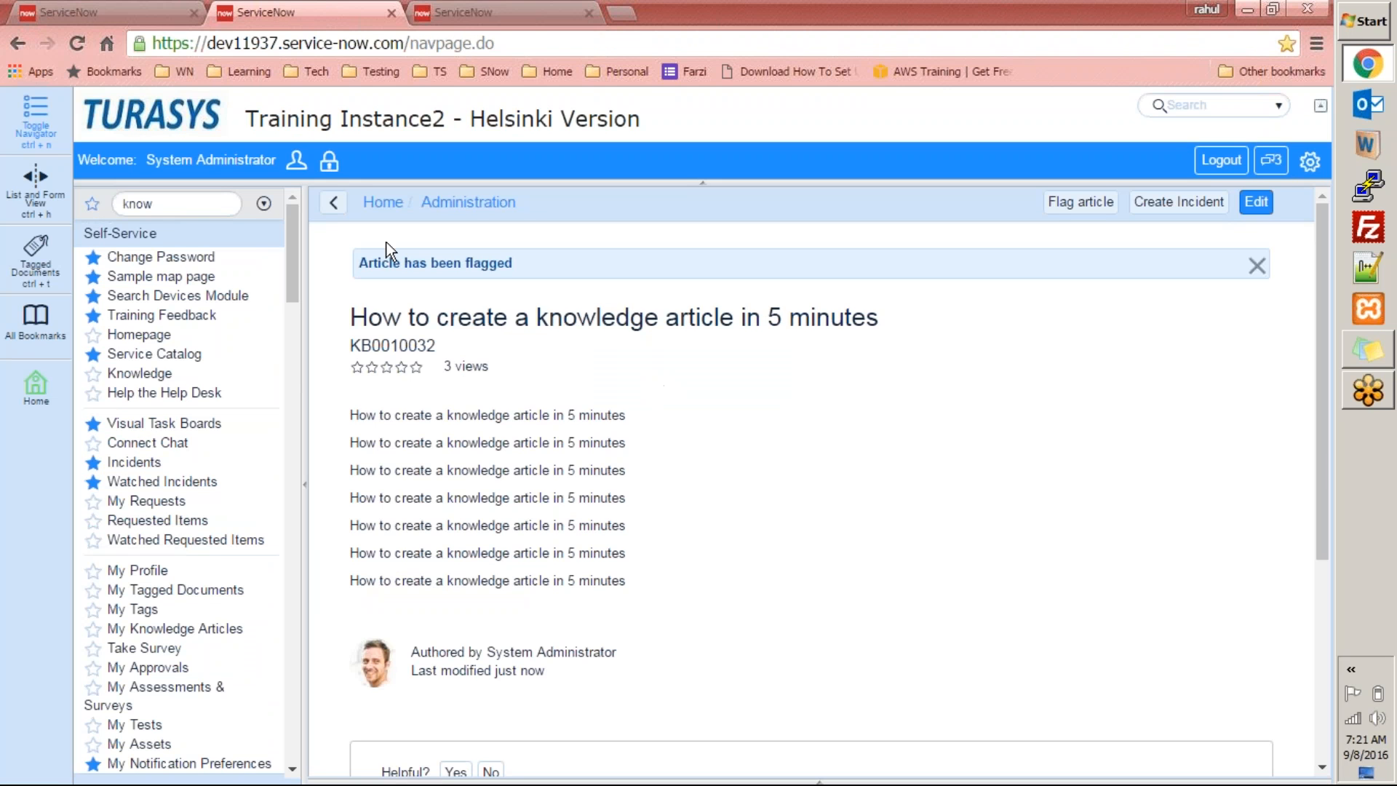
# Go back to the knowledge search results and filter the application navigator by "know"
pyautogui.click(334, 204)
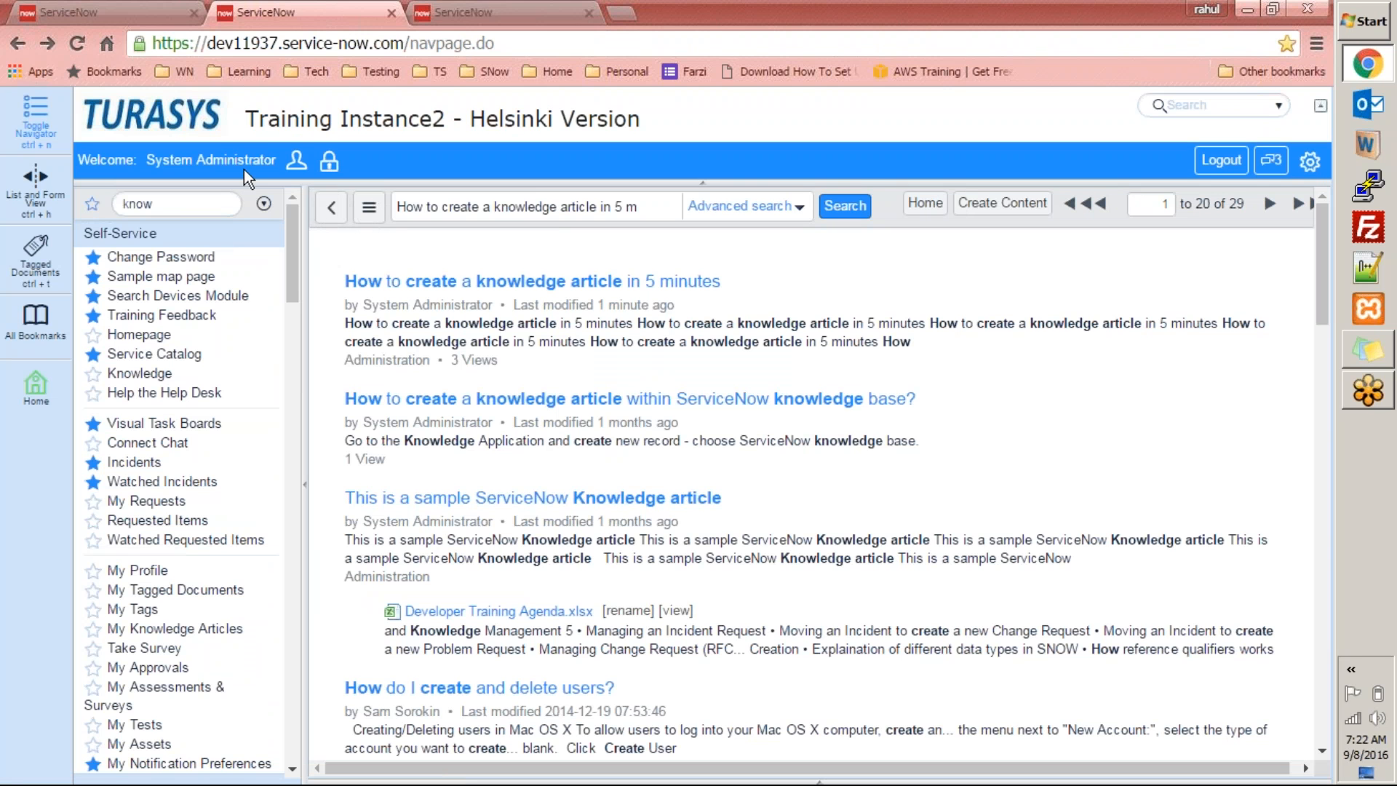
pyautogui.click(369, 207)
pyautogui.doubleClick(138, 204)
pyautogui.write('kn')
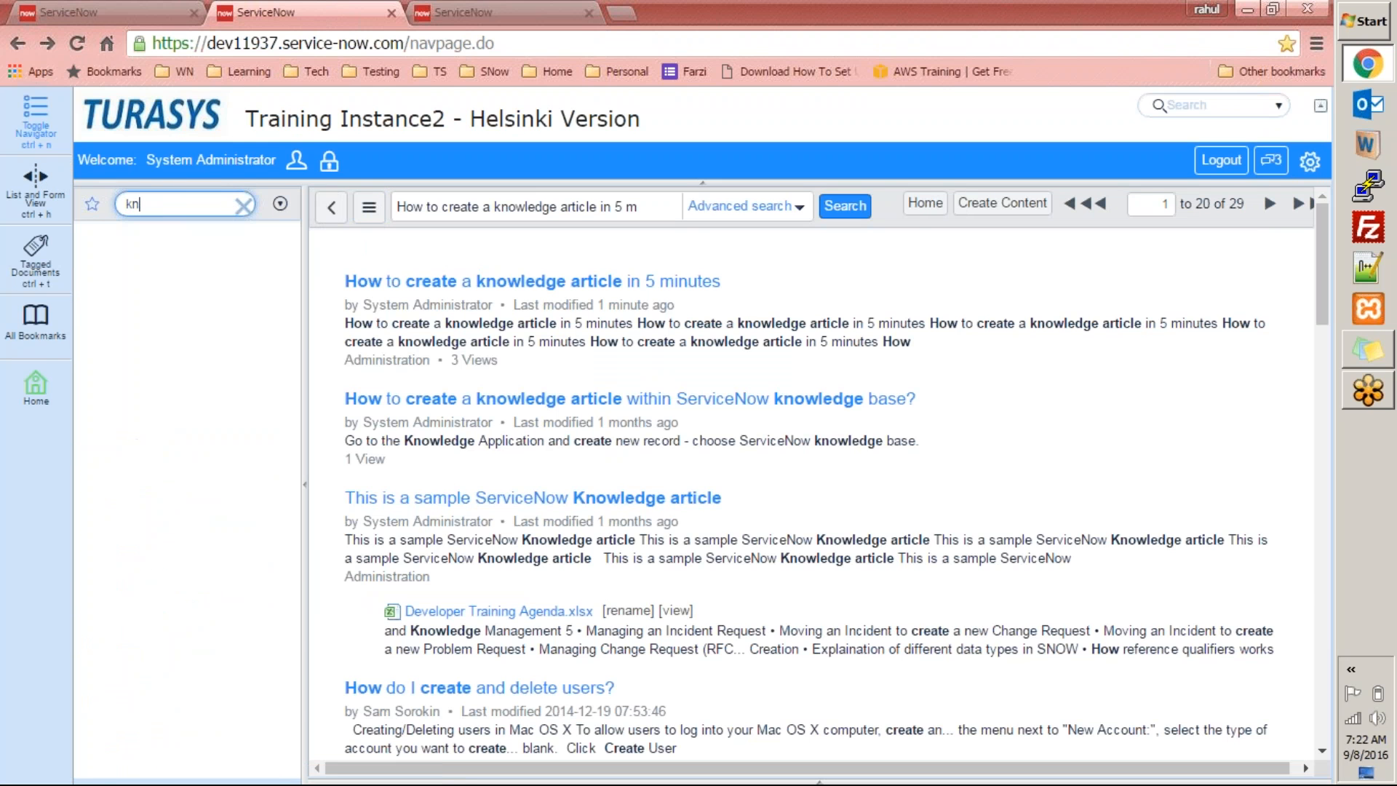
pyautogui.write('loow')
# List all knowledge articles in the first browser tab and expand the workflow stages of "How to create a knowledge article in 5 minutes"
pyautogui.click(142, 20)
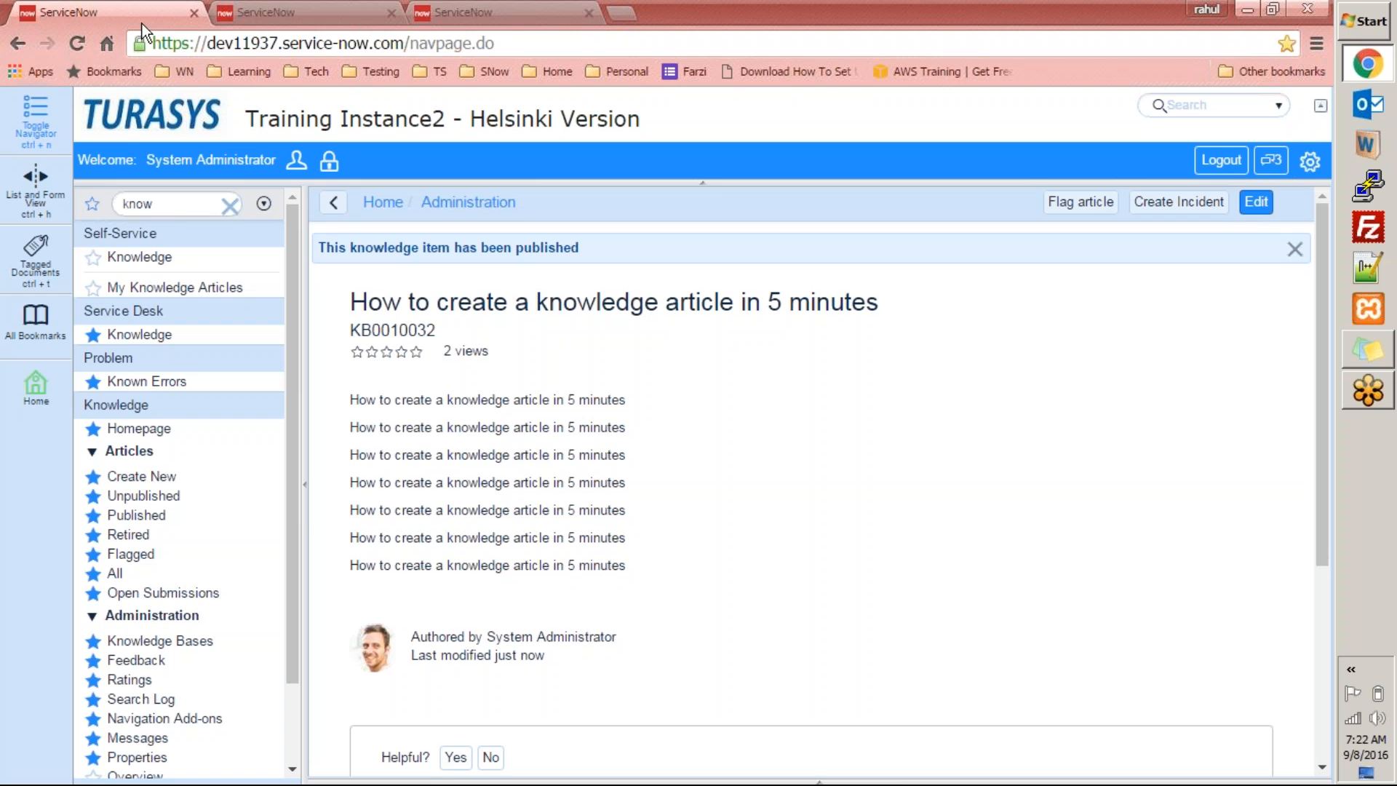
pyautogui.click(117, 575)
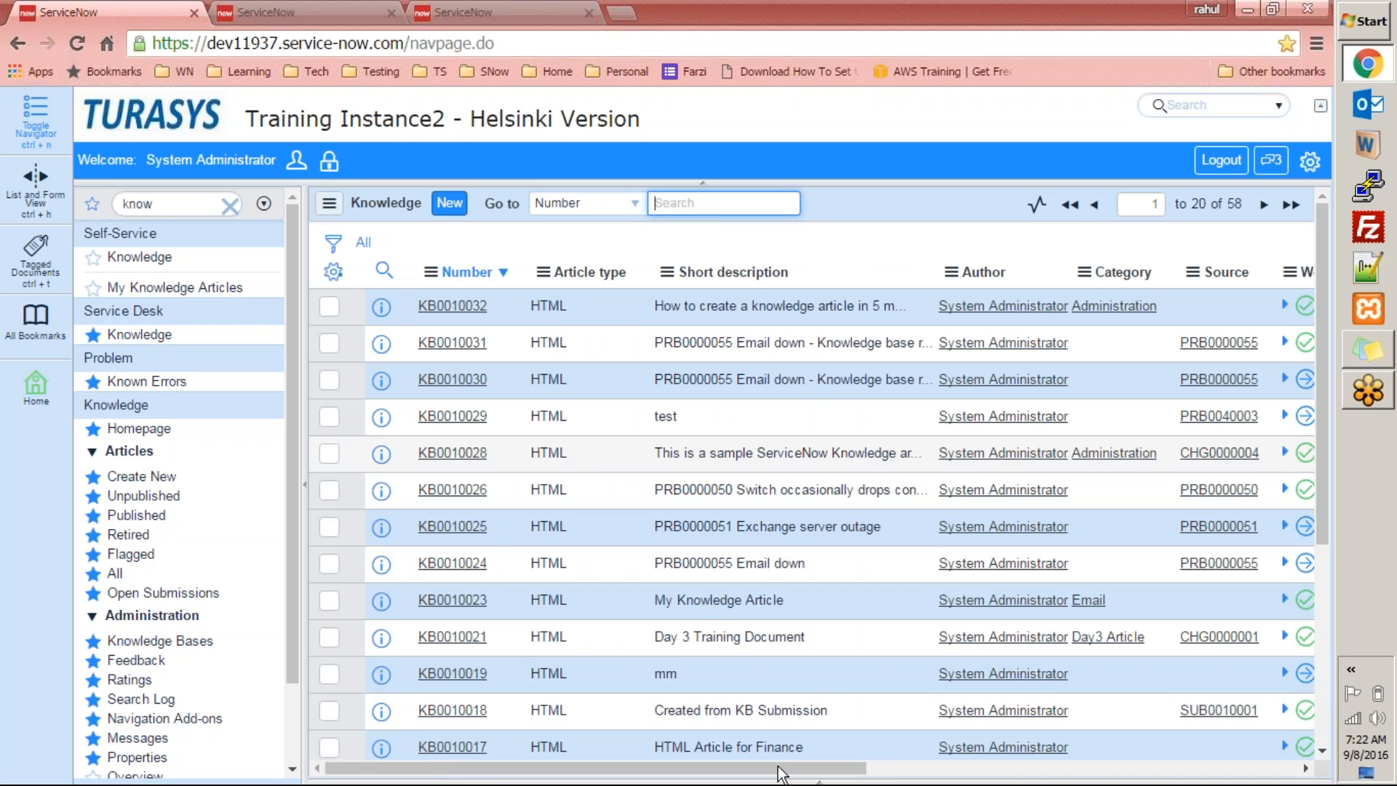
pyautogui.moveTo(778, 774); pyautogui.dragTo(939, 774)
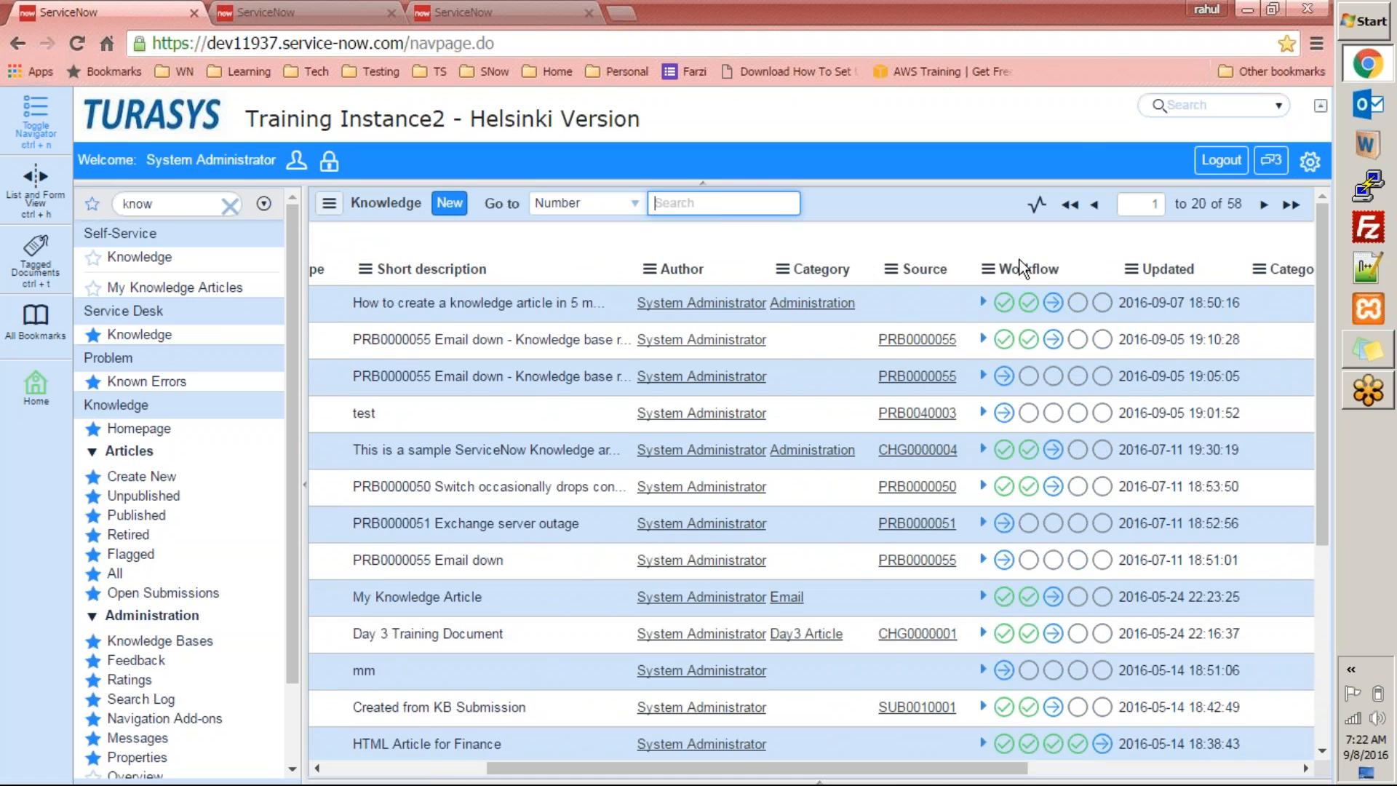
pyautogui.click(982, 301)
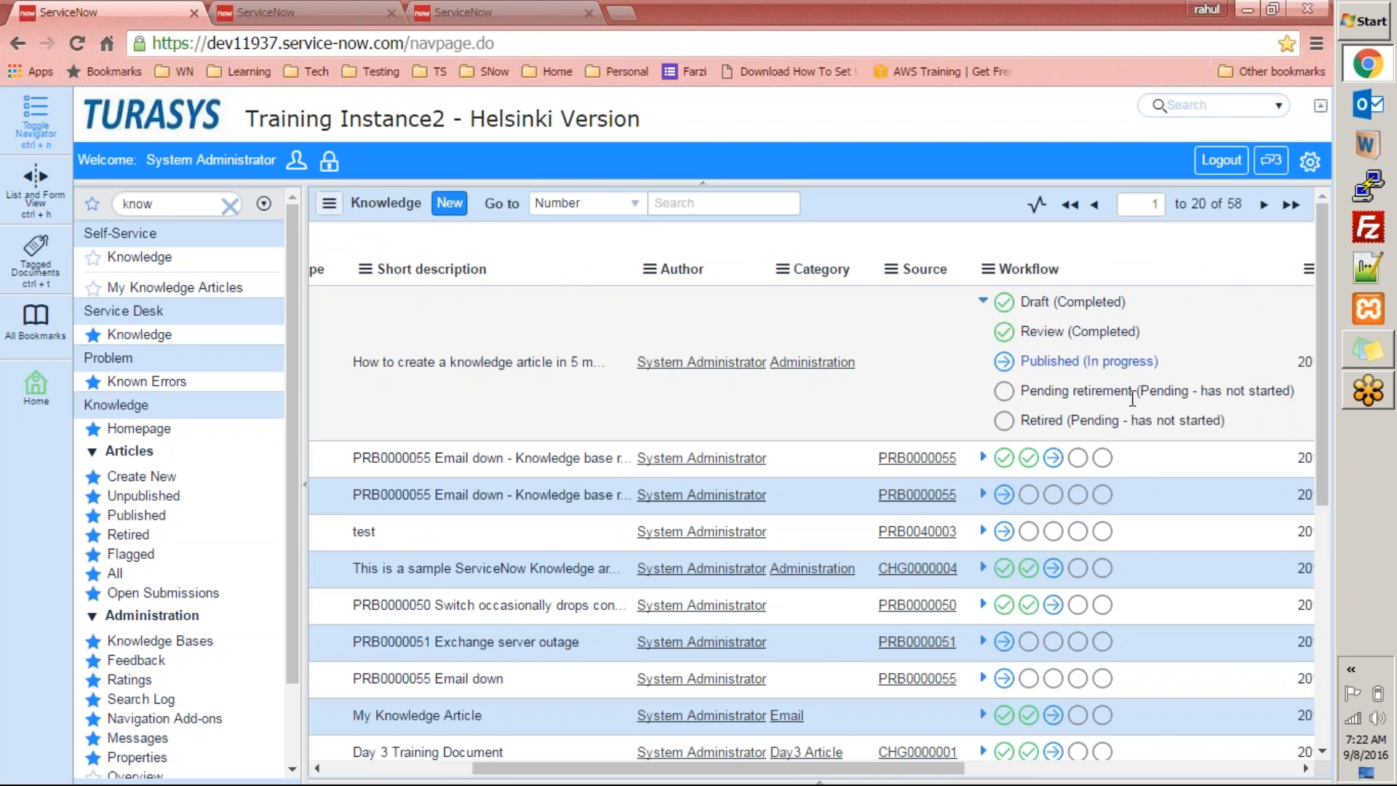
# Check the Flagged value of the new article in the list and return to the list's first columns
pyautogui.moveTo(913, 773); pyautogui.dragTo(1287, 777)
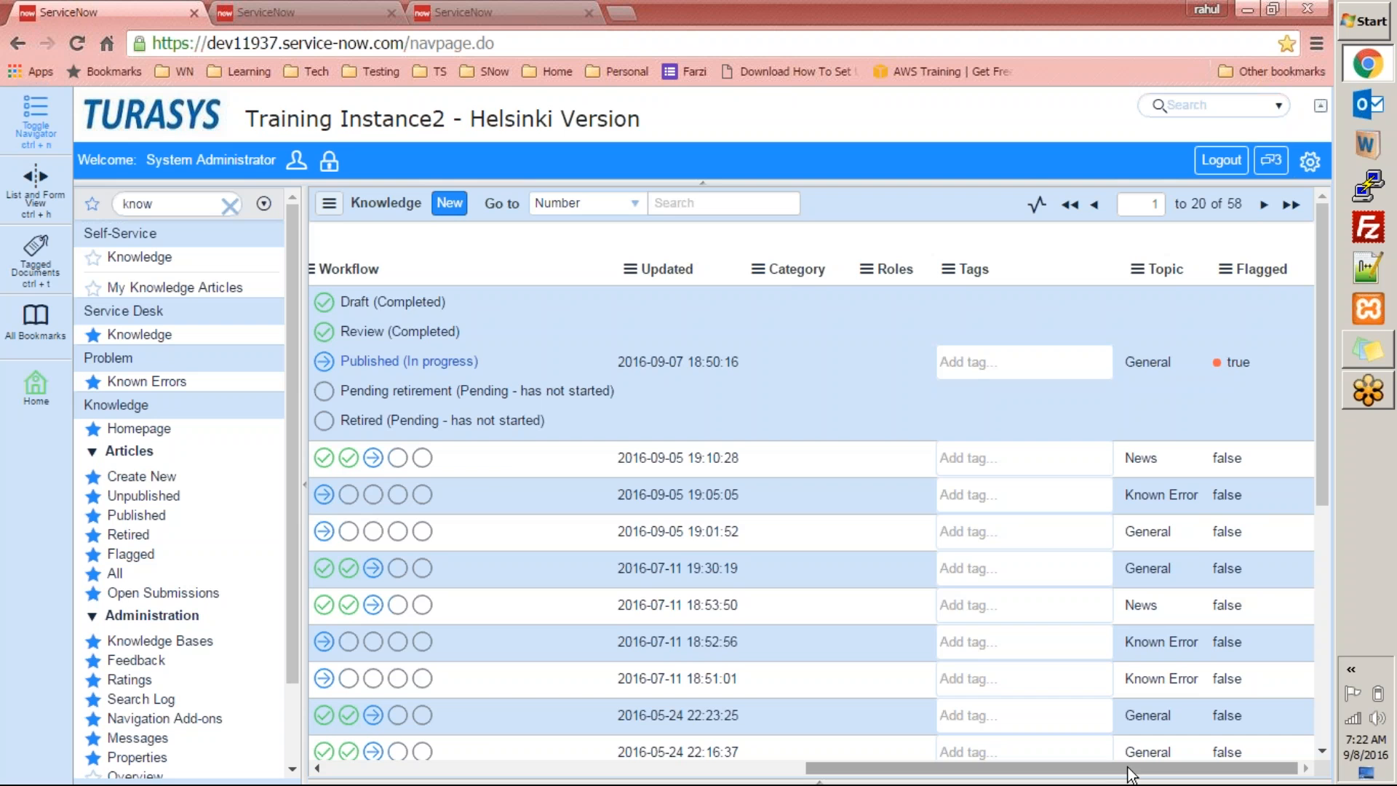
pyautogui.moveTo(1127, 768); pyautogui.dragTo(897, 607)
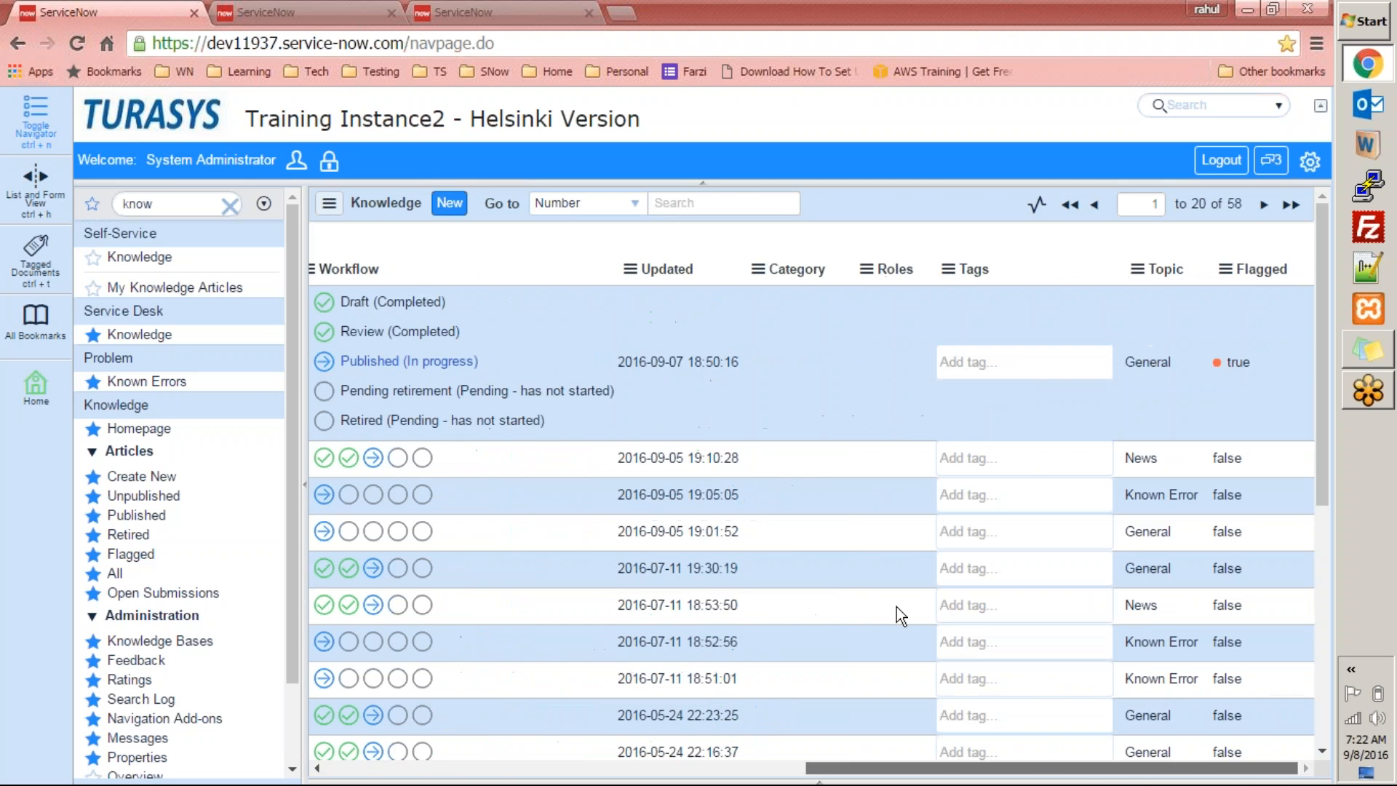
pyautogui.moveTo(835, 567); pyautogui.dragTo(801, 613)
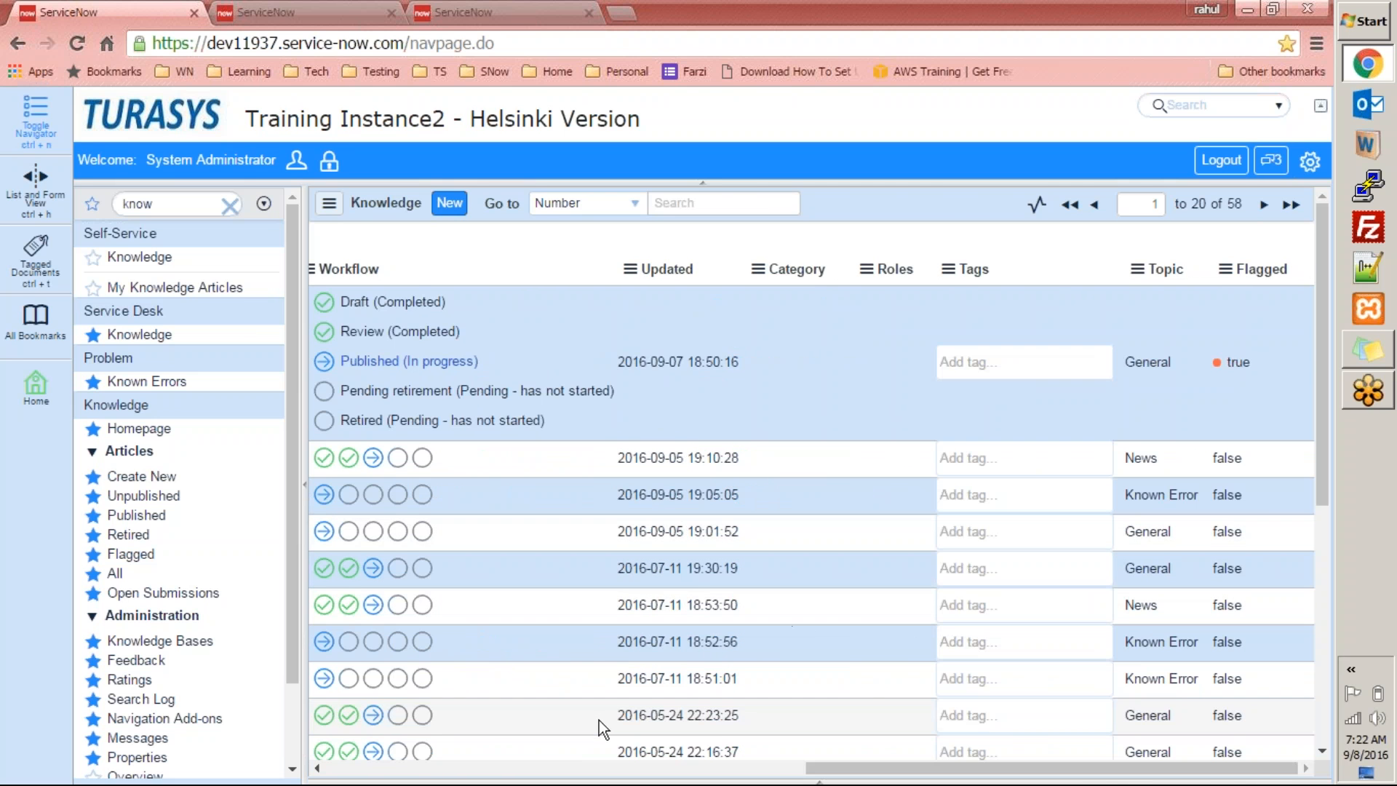
pyautogui.click(530, 768)
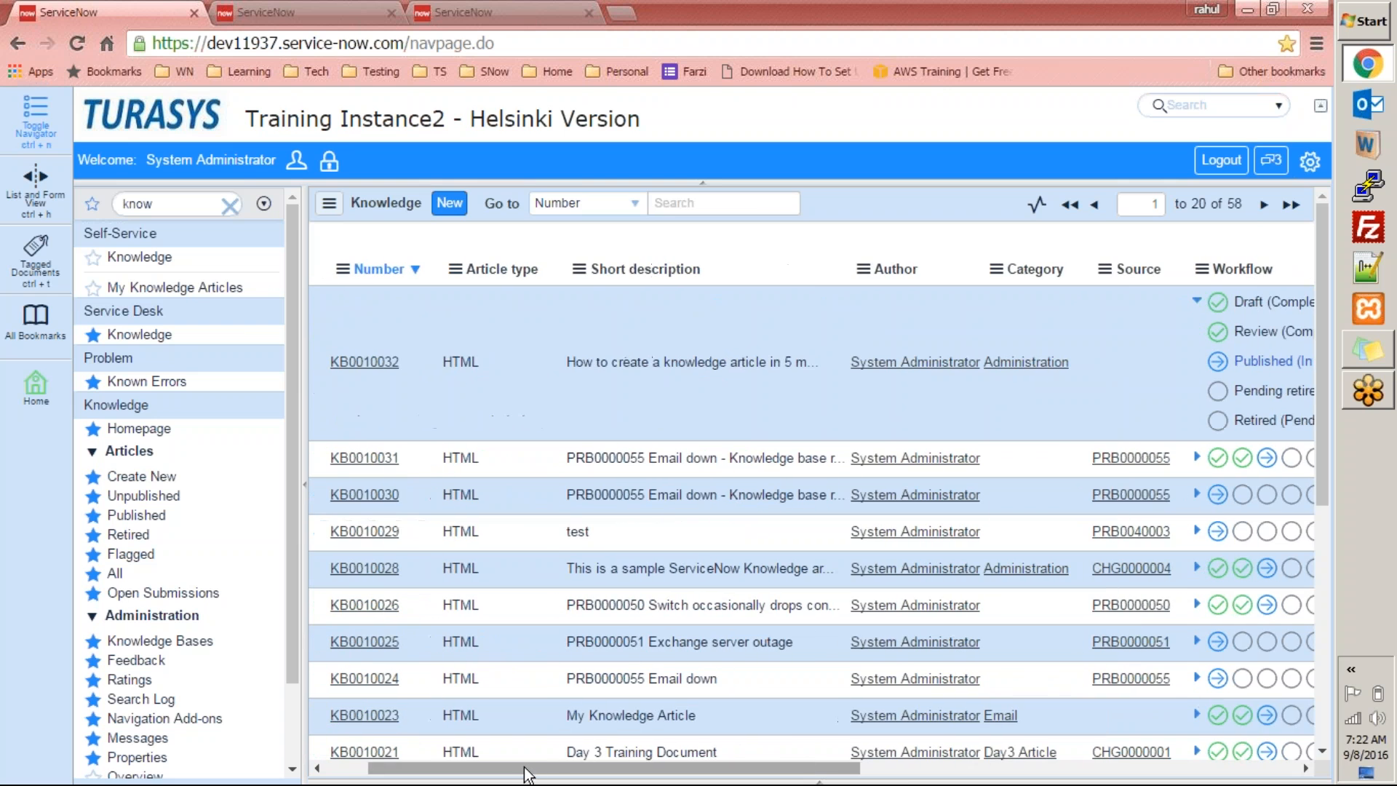
pyautogui.moveTo(387, 775); pyautogui.dragTo(339, 775)
# Open the record of article KB0010032 and check its Valid to date
pyautogui.click(448, 362)
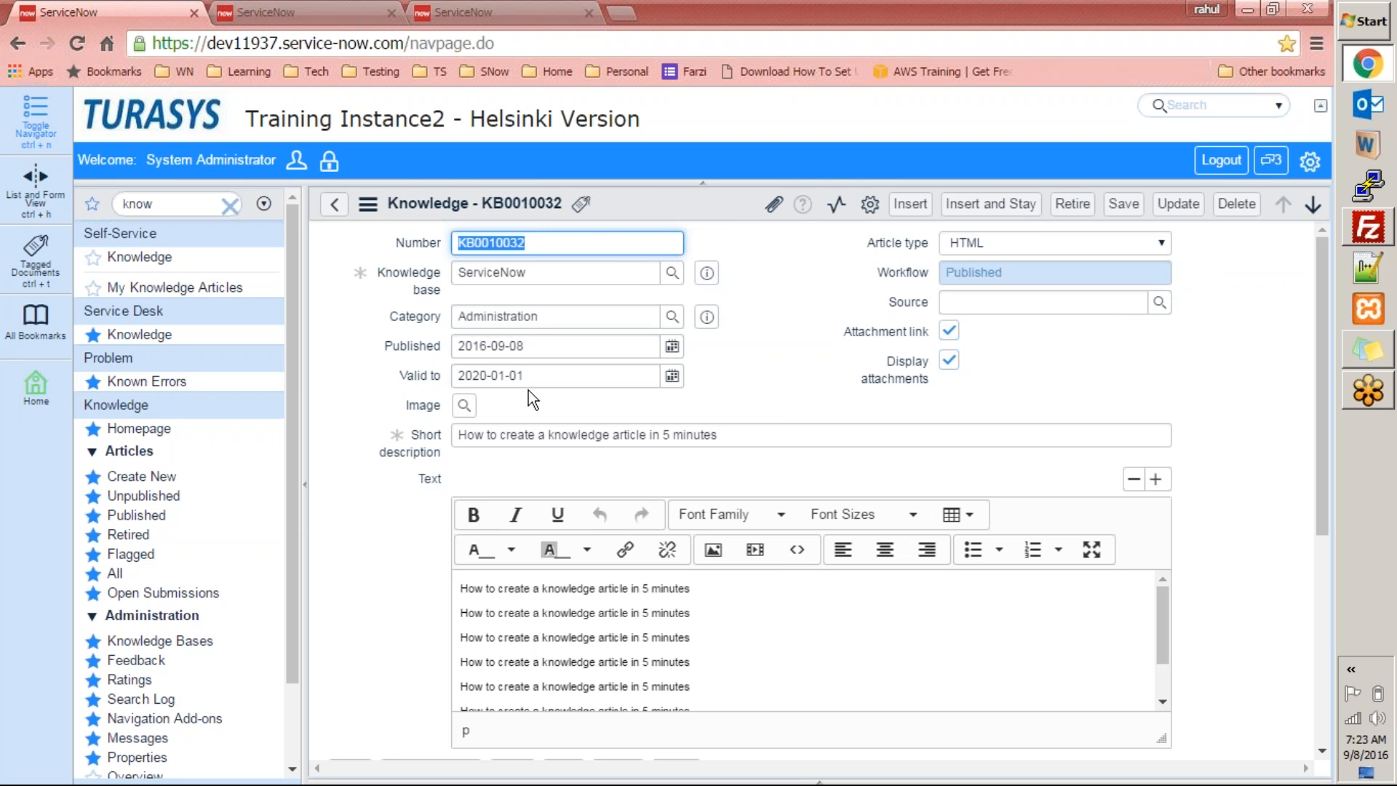
pyautogui.moveTo(527, 381); pyautogui.dragTo(476, 375)
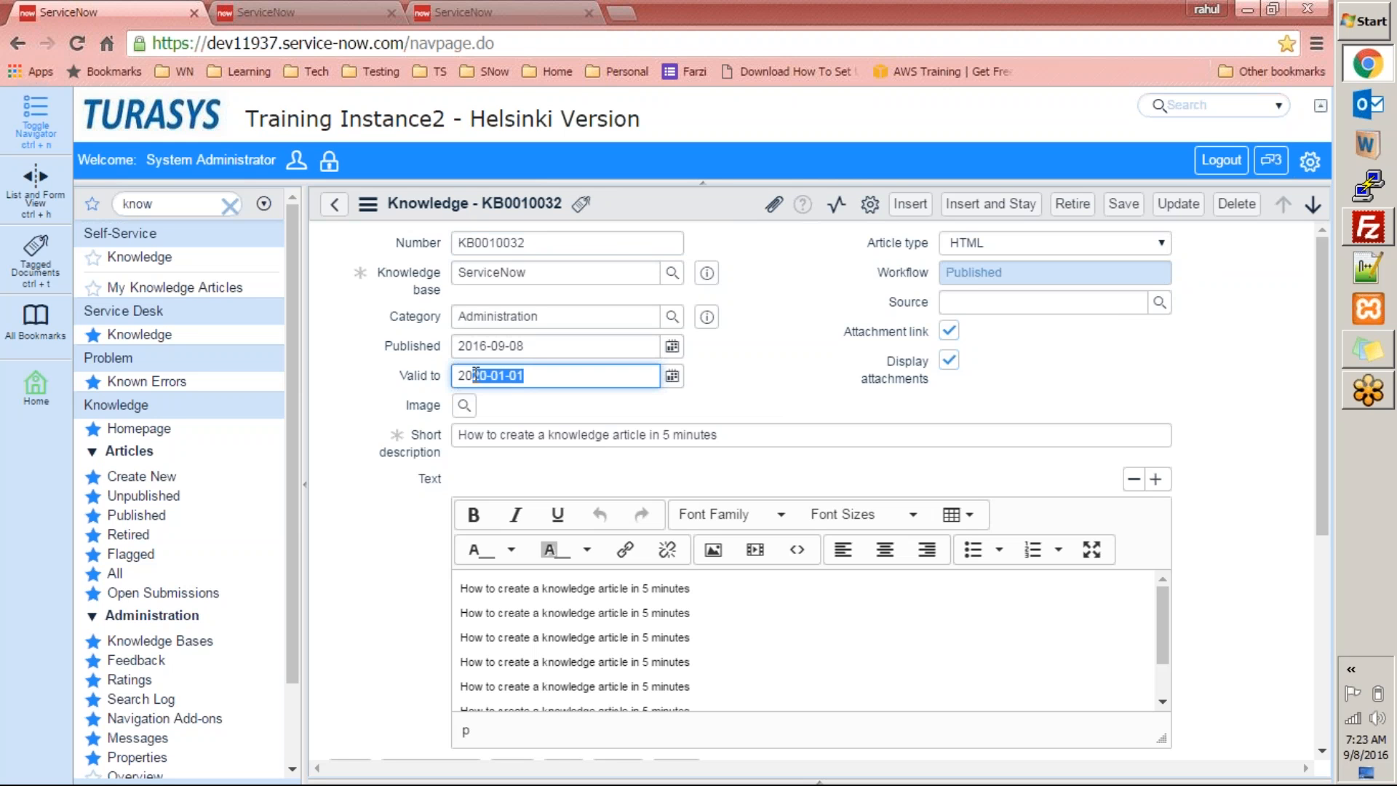
pyautogui.click(540, 376)
# Show the Knowledge Feedback related list of the article record
pyautogui.moveTo(1329, 399); pyautogui.dragTo(1306, 429)
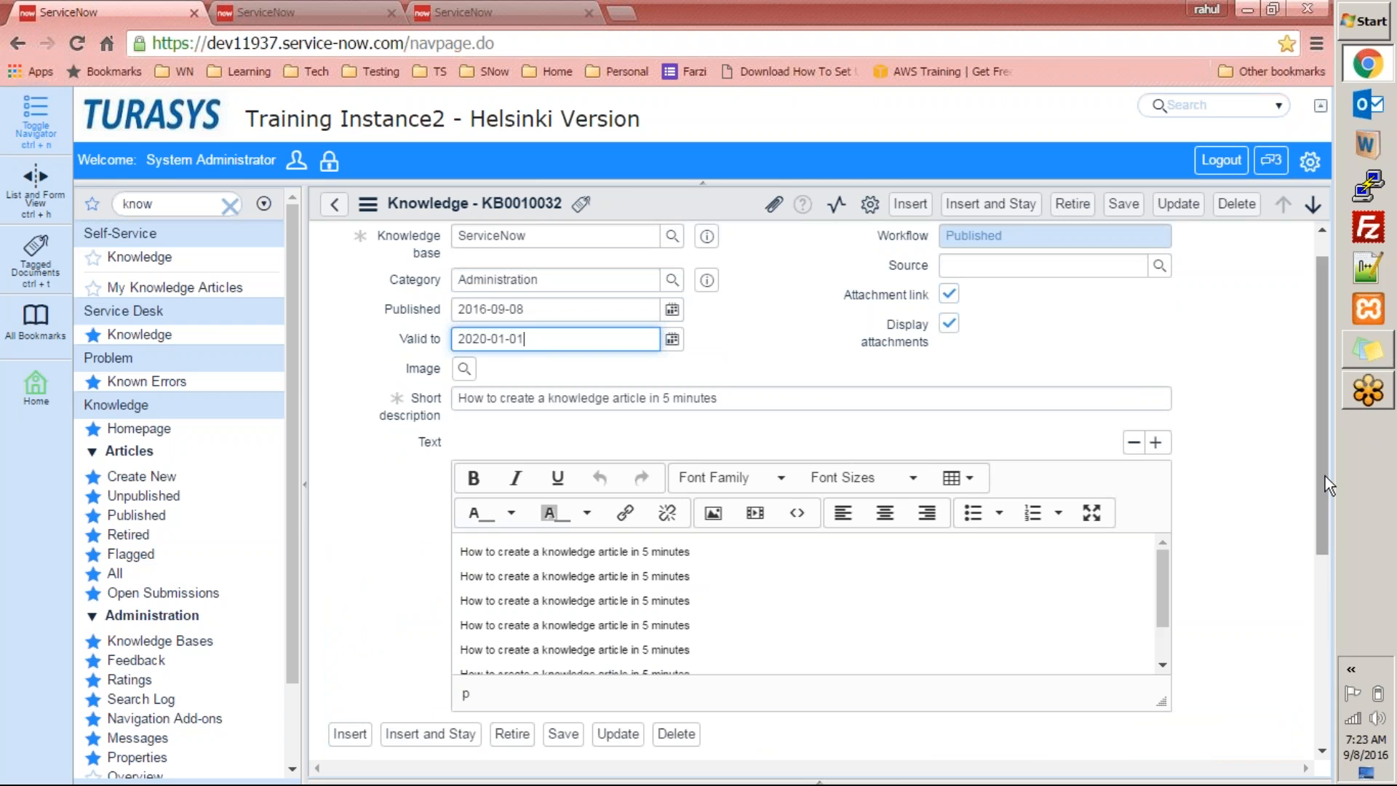
pyautogui.moveTo(1326, 477); pyautogui.dragTo(1346, 670)
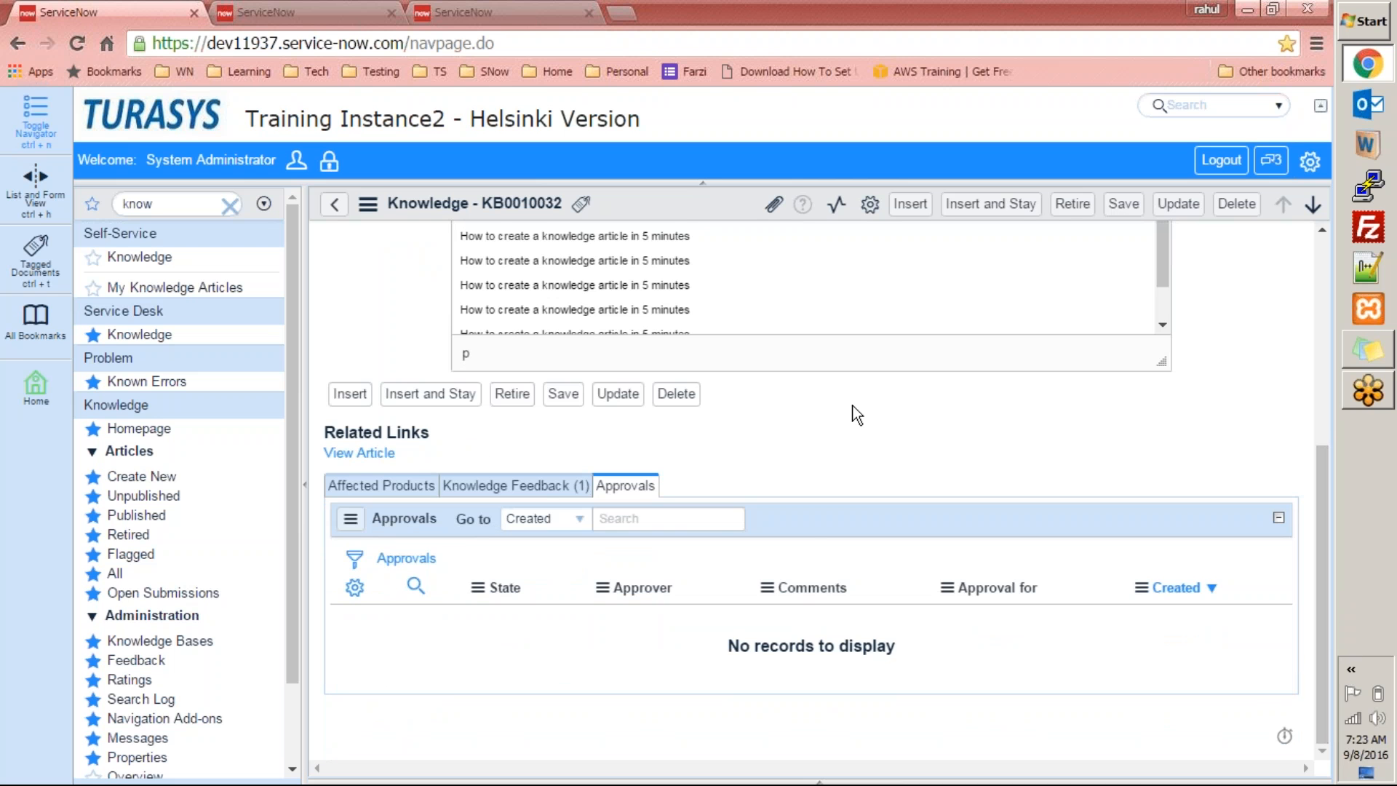
pyautogui.click(416, 486)
pyautogui.click(463, 502)
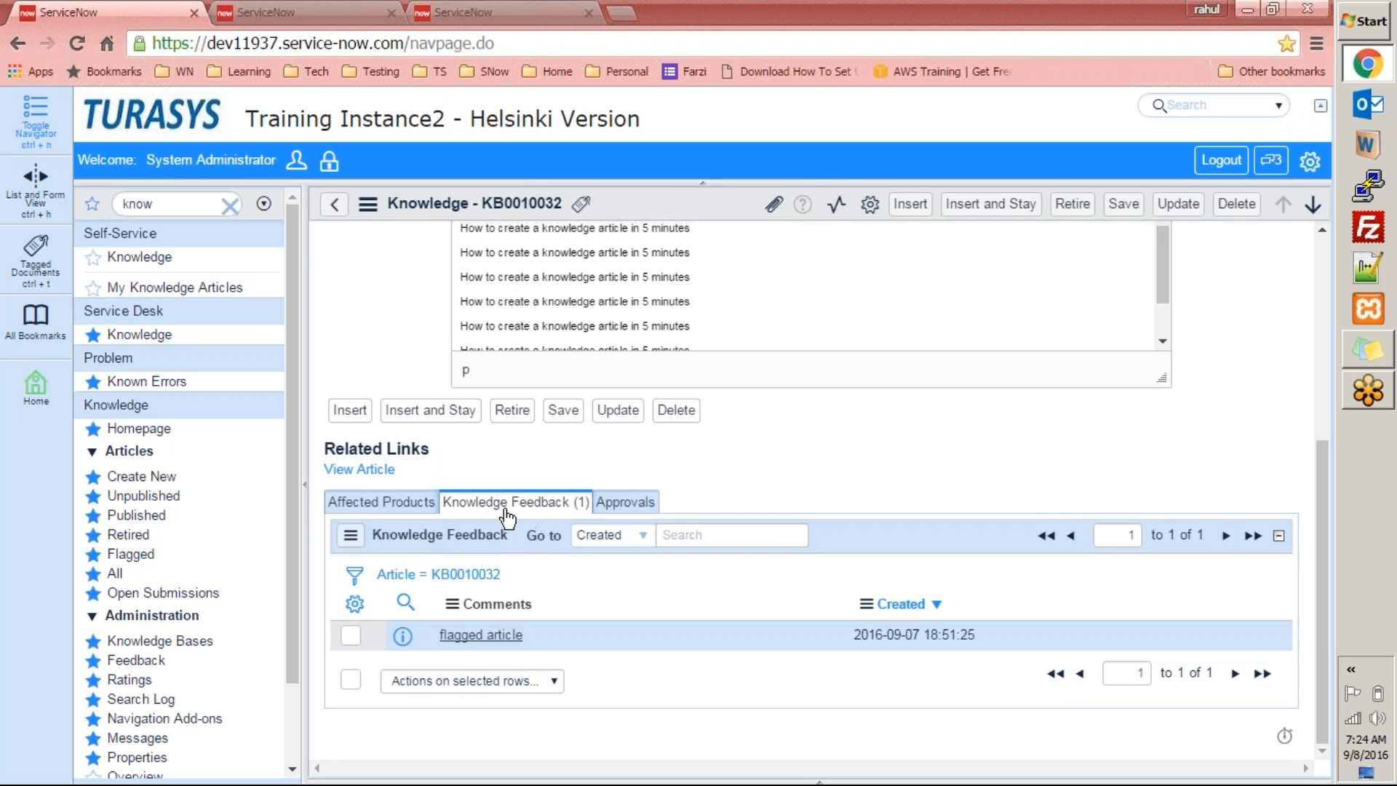
# Open "How to create a knowledge article in 5 minutes" from the search results in the second tab and rate it as helpful
pyautogui.click(306, 13)
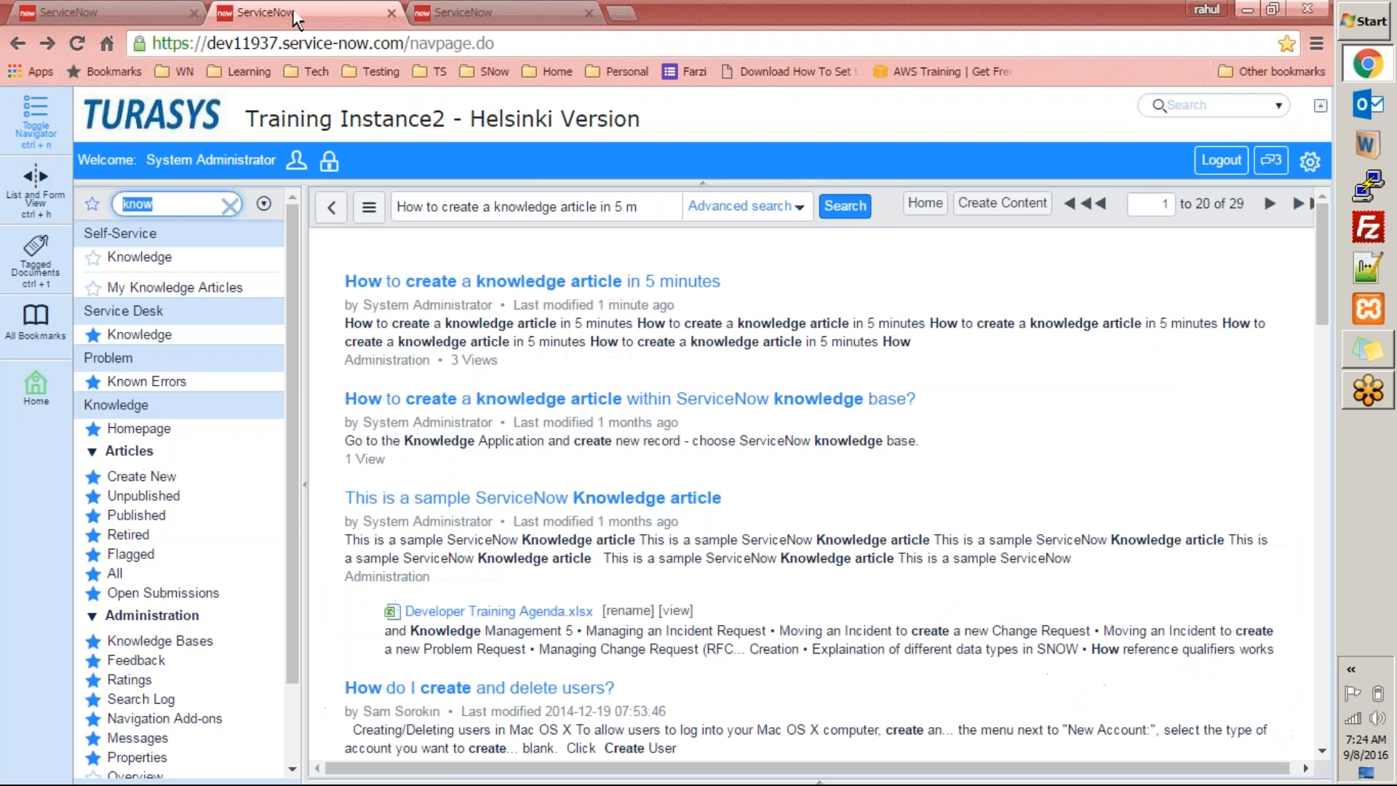
pyautogui.click(465, 282)
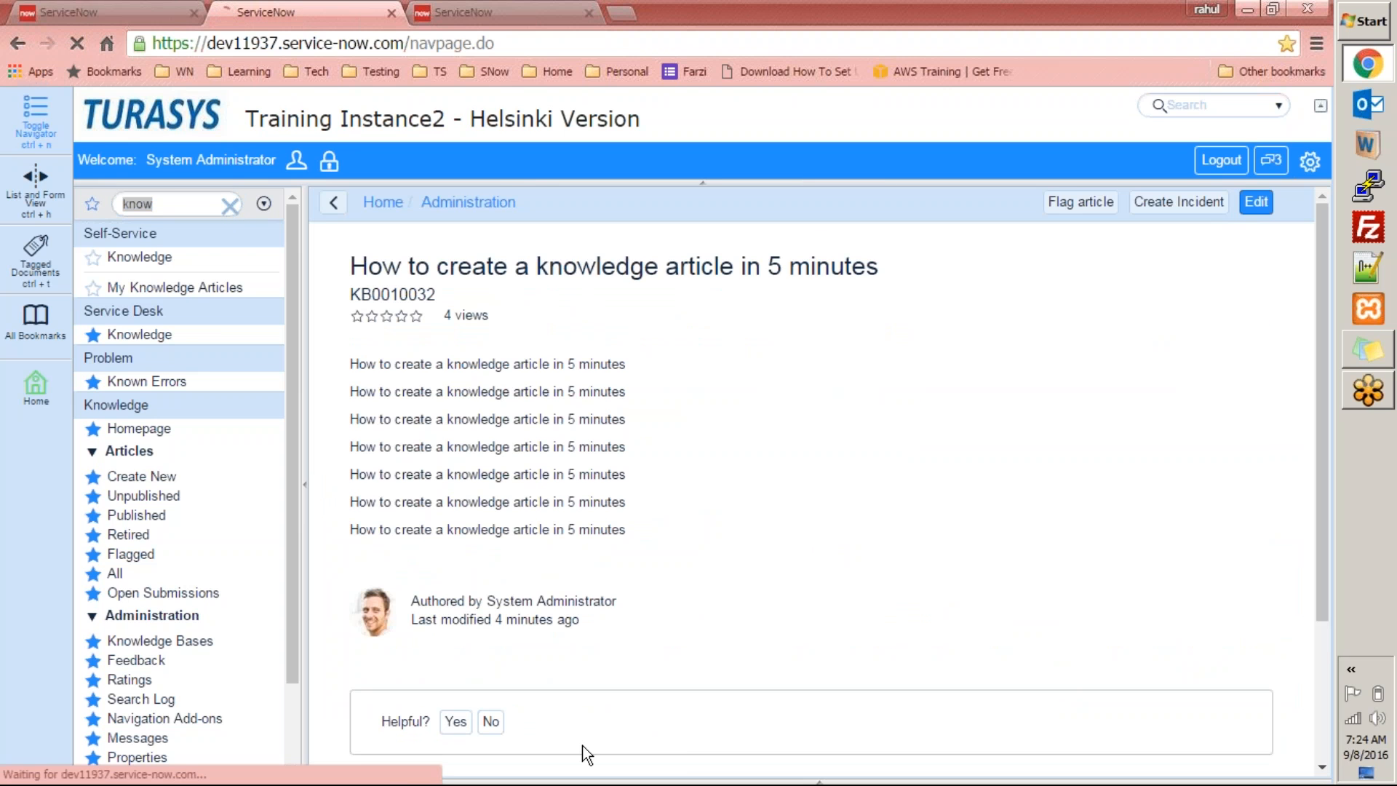
pyautogui.click(455, 722)
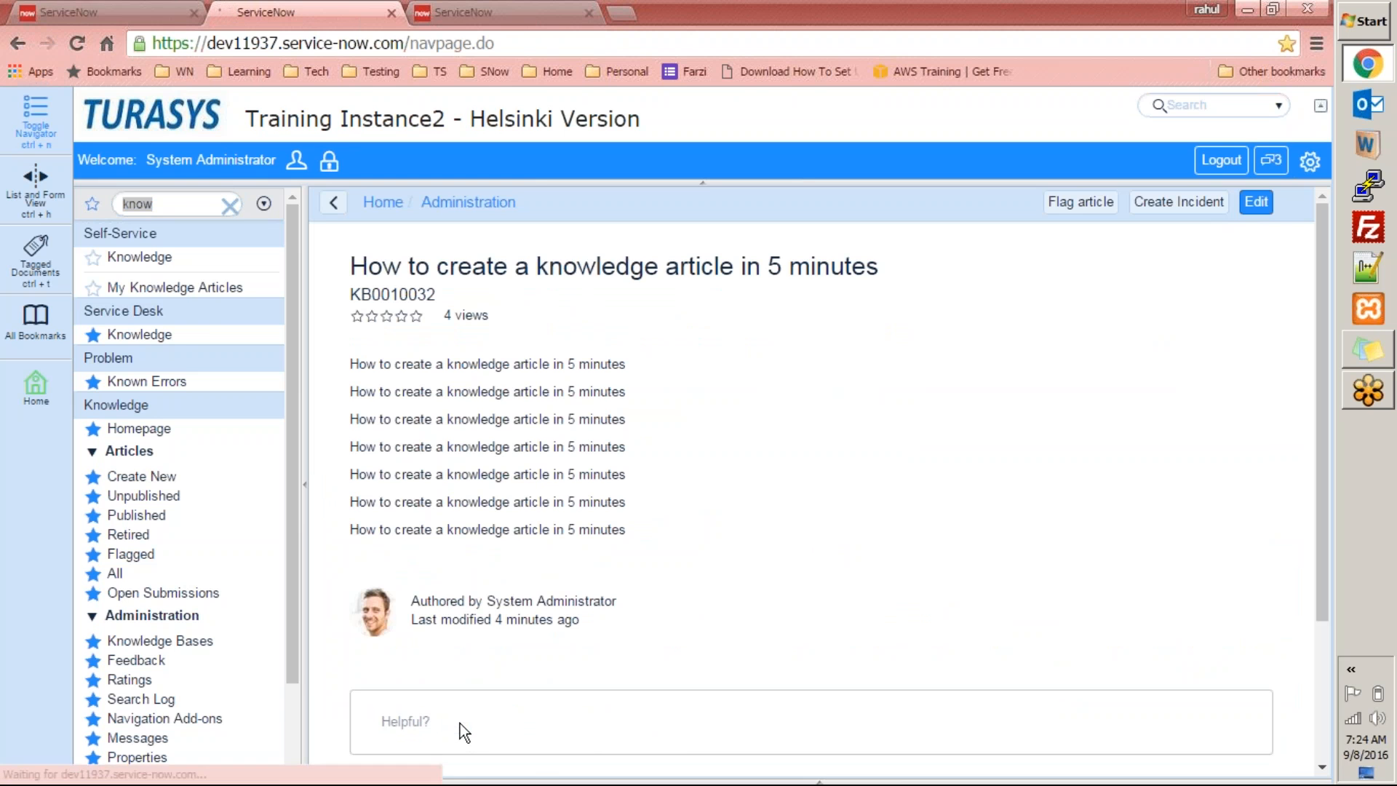
# Post the comment "very useful" on the article
pyautogui.moveTo(1319, 504); pyautogui.dragTo(1316, 666)
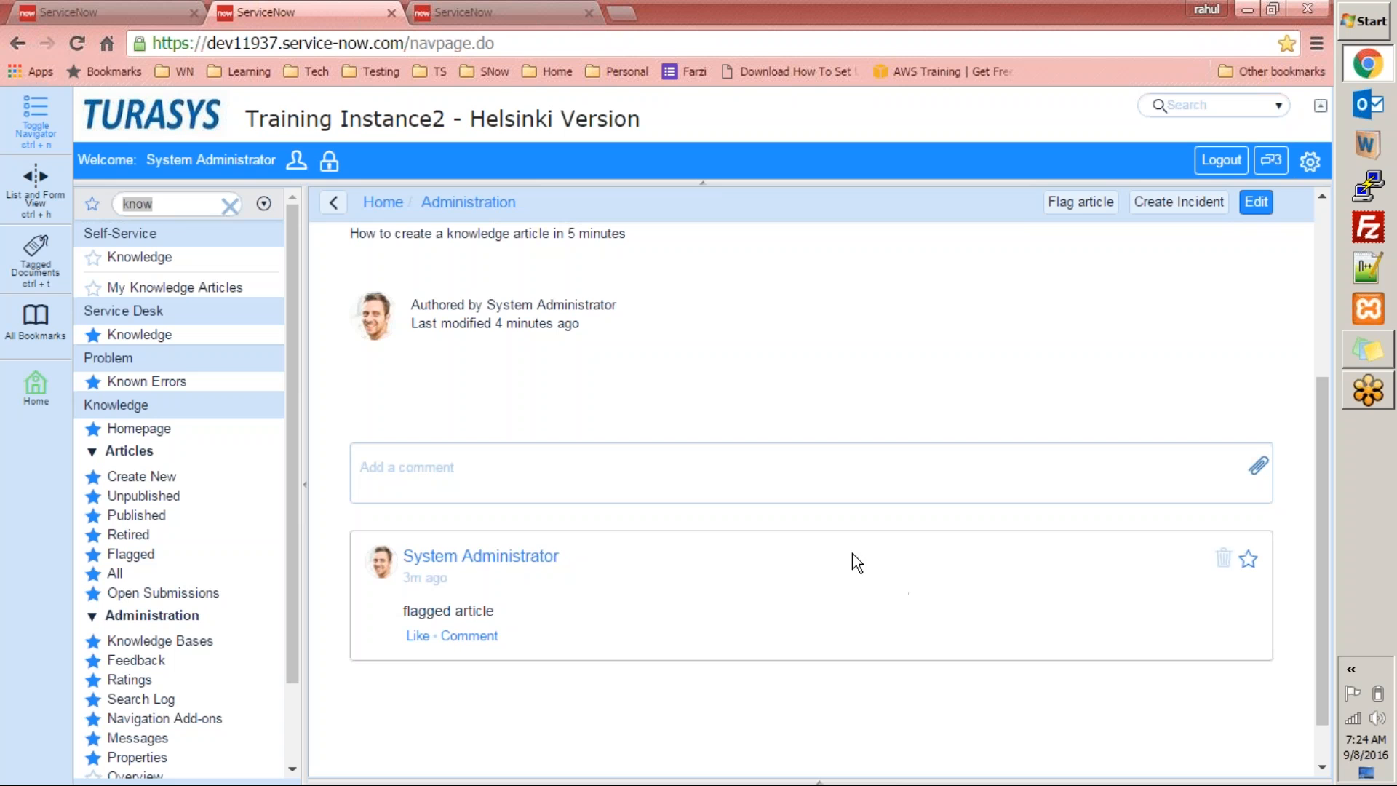
pyautogui.click(808, 484)
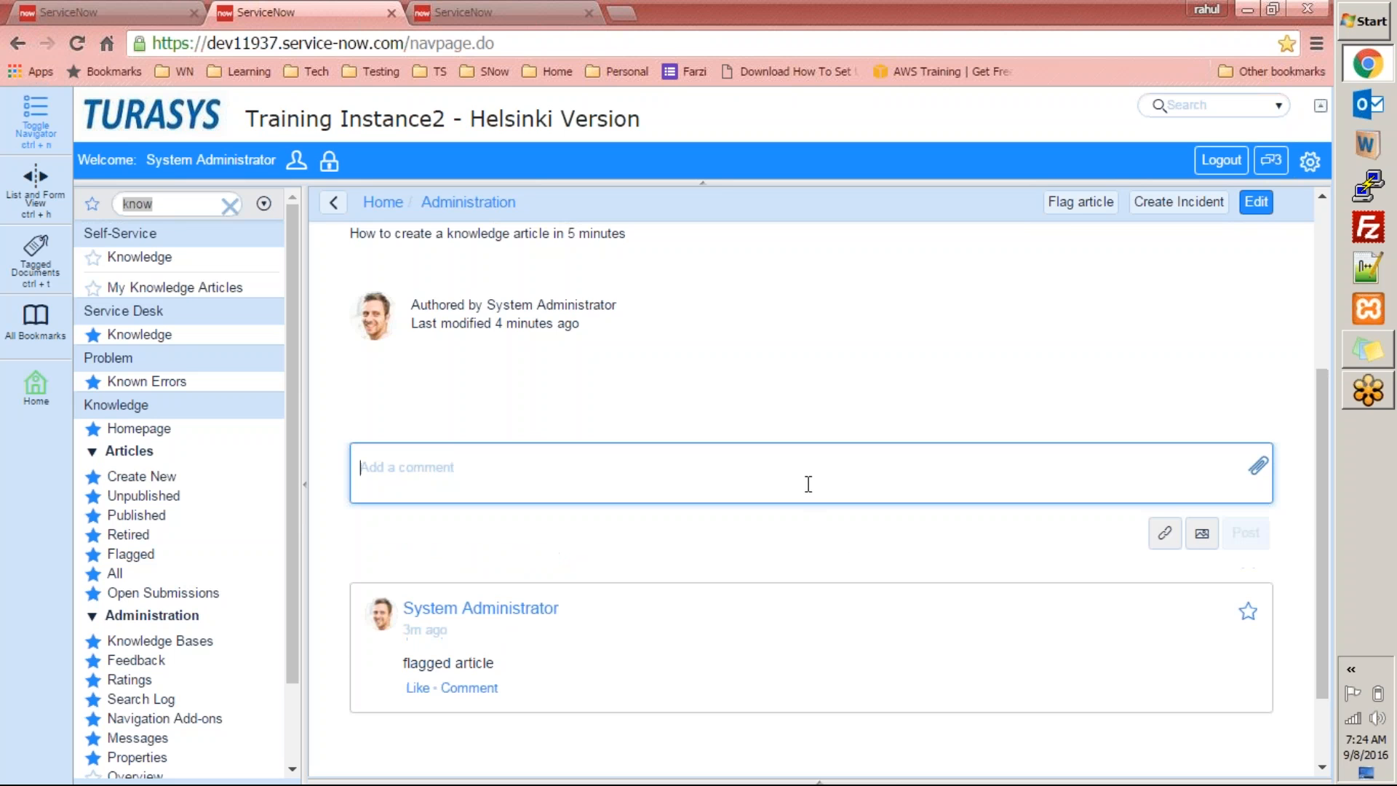
pyautogui.write('very useful')
pyautogui.click(1246, 537)
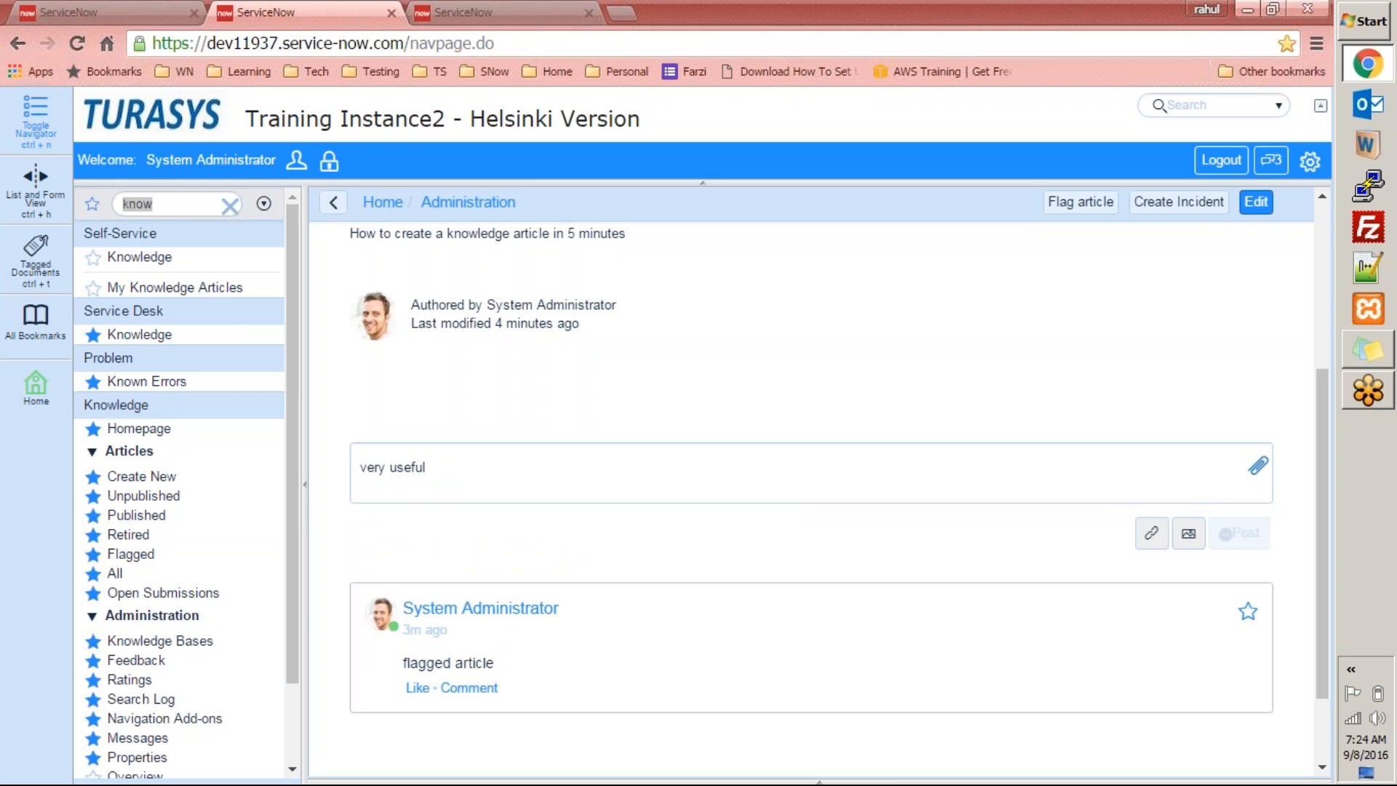
# Reload the article record's form in the first tab and examine its Knowledge Feedback entries
pyautogui.click(152, 10)
pyautogui.rightClick(678, 195)
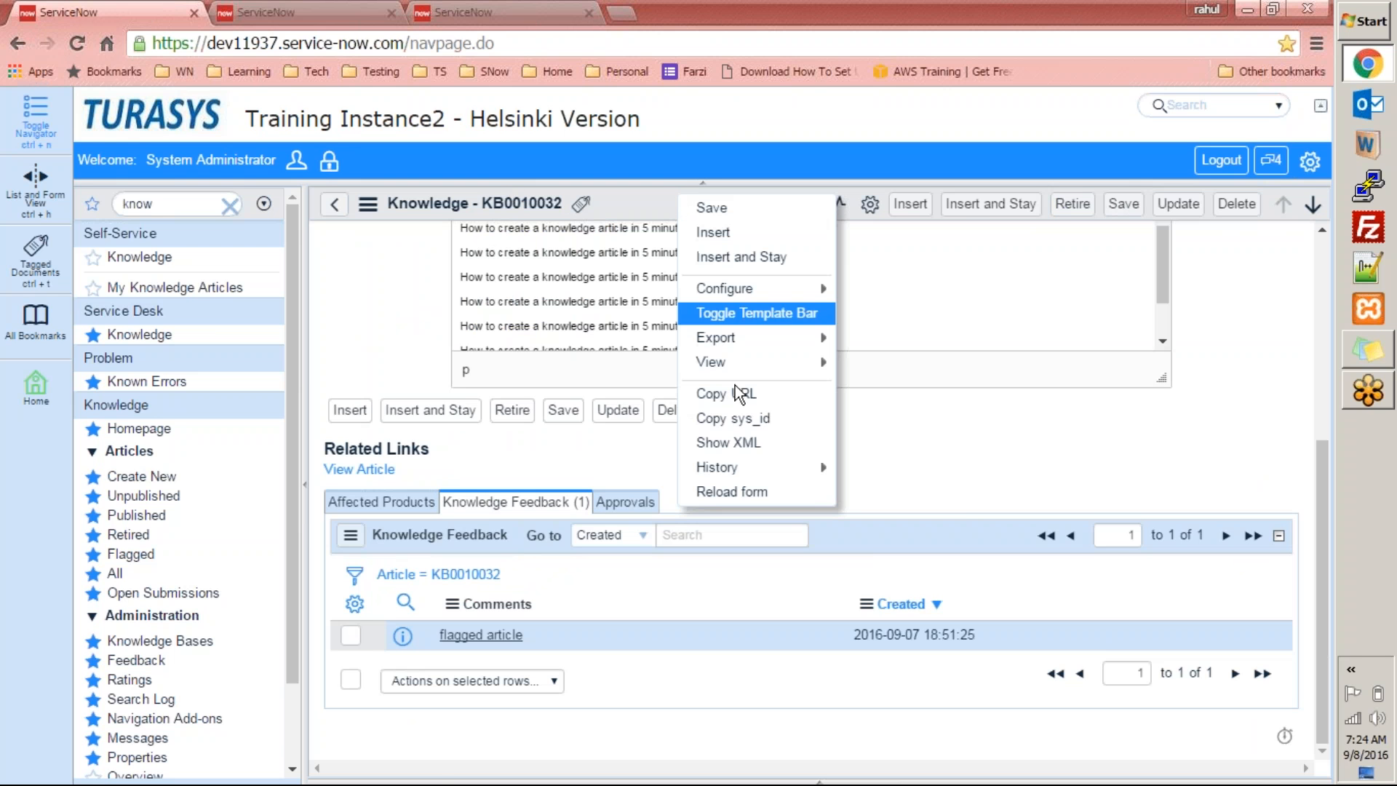
pyautogui.click(749, 495)
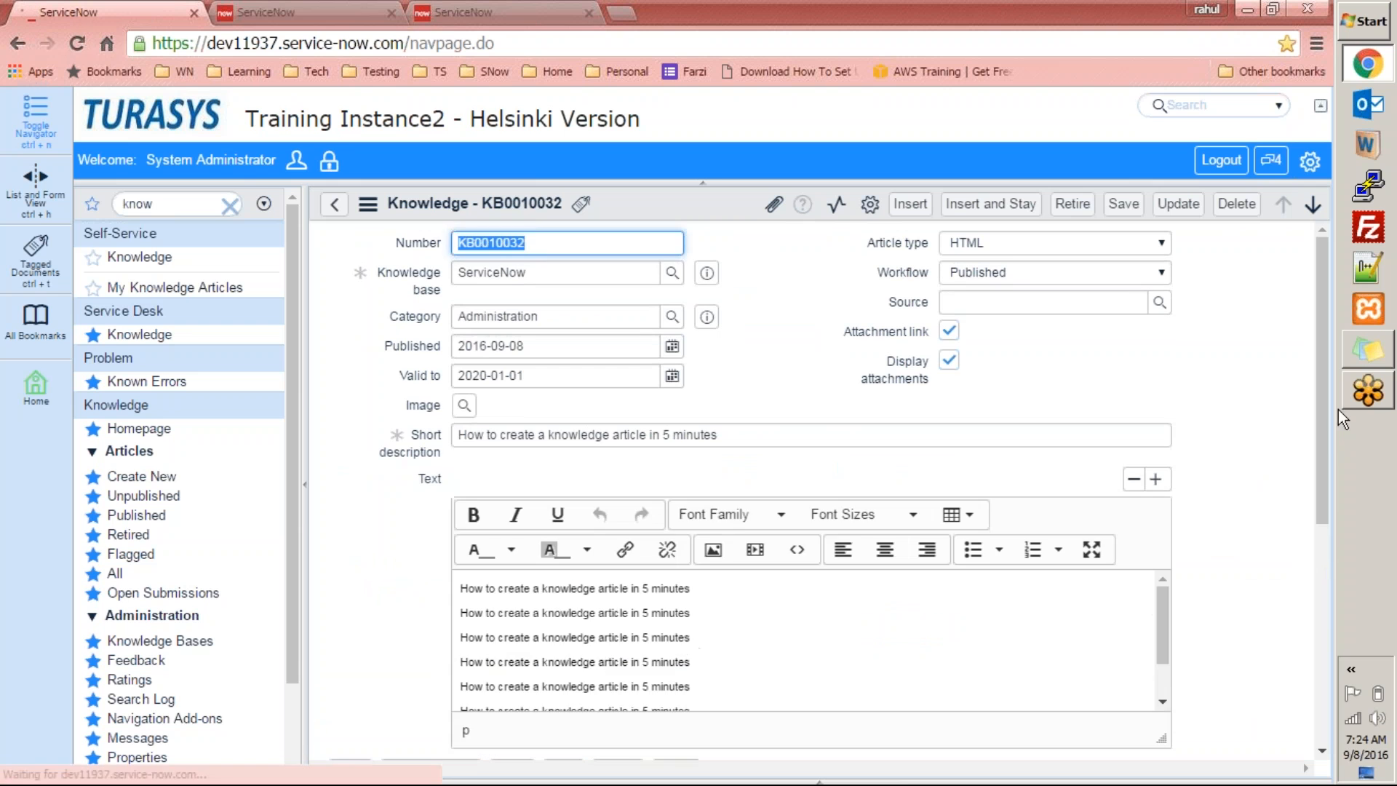
pyautogui.moveTo(1322, 414); pyautogui.dragTo(1344, 628)
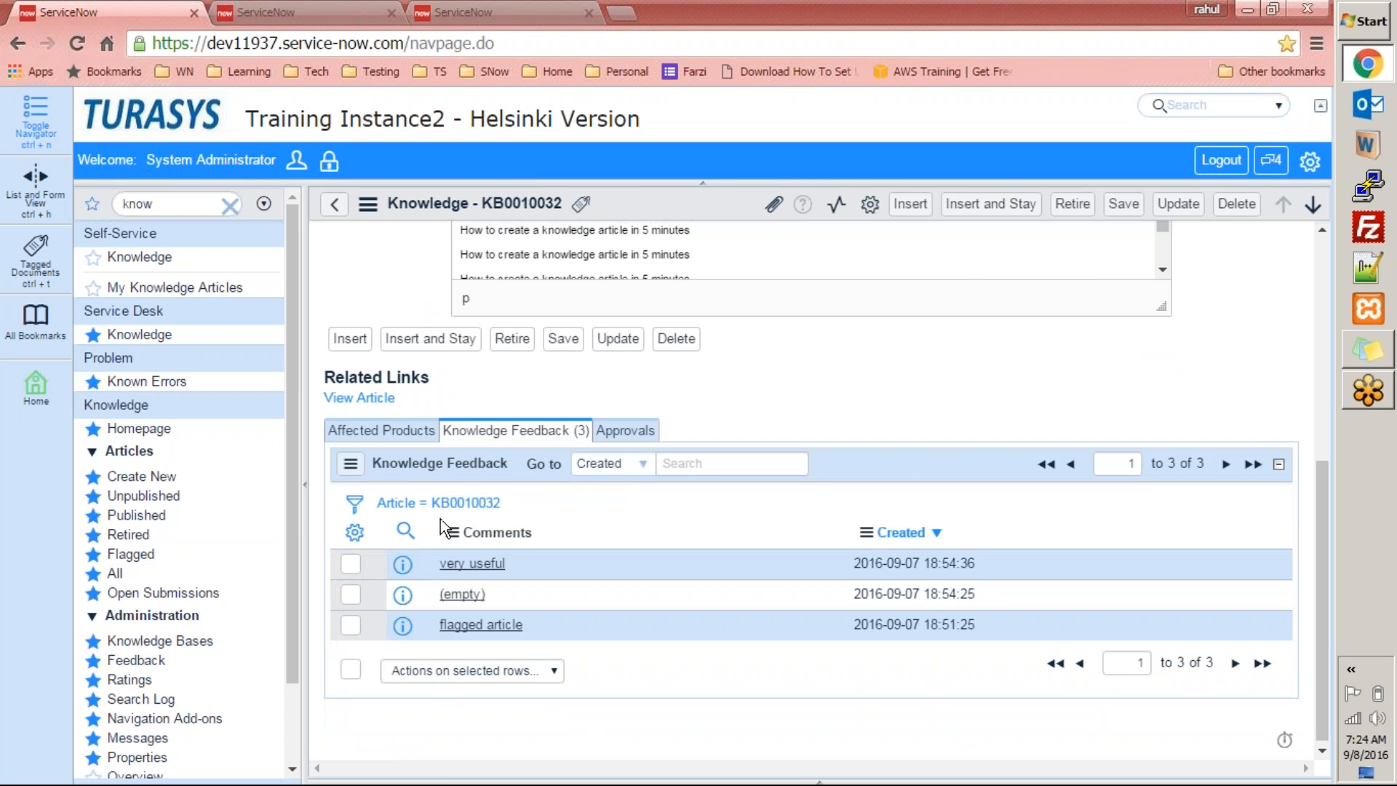
pyautogui.click(405, 436)
pyautogui.click(490, 447)
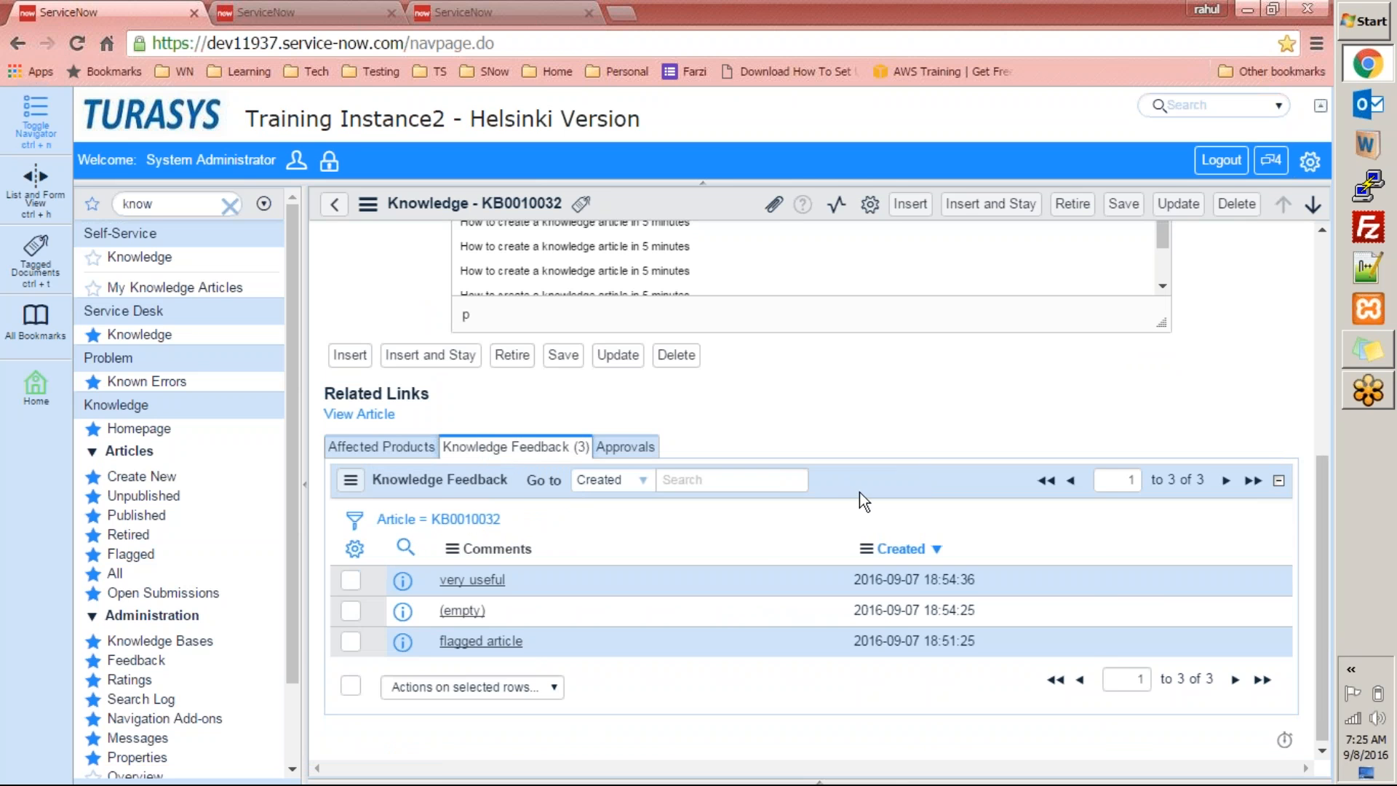
pyautogui.moveTo(1327, 642); pyautogui.dragTo(1313, 680)
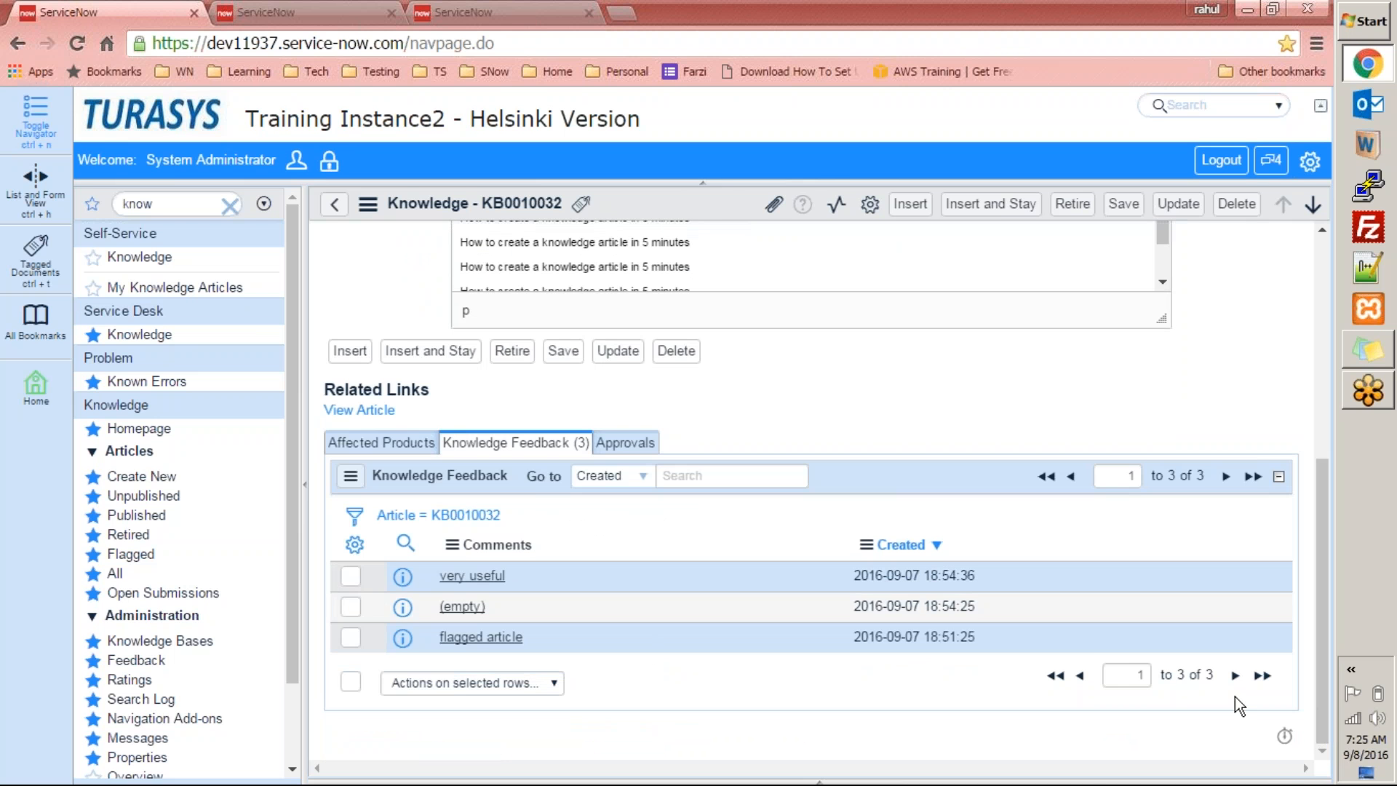
# Attach the file AWS EC2 Instance Setup.docx from the Desktop to the article record and update the record
pyautogui.moveTo(1325, 591); pyautogui.dragTo(1255, 279)
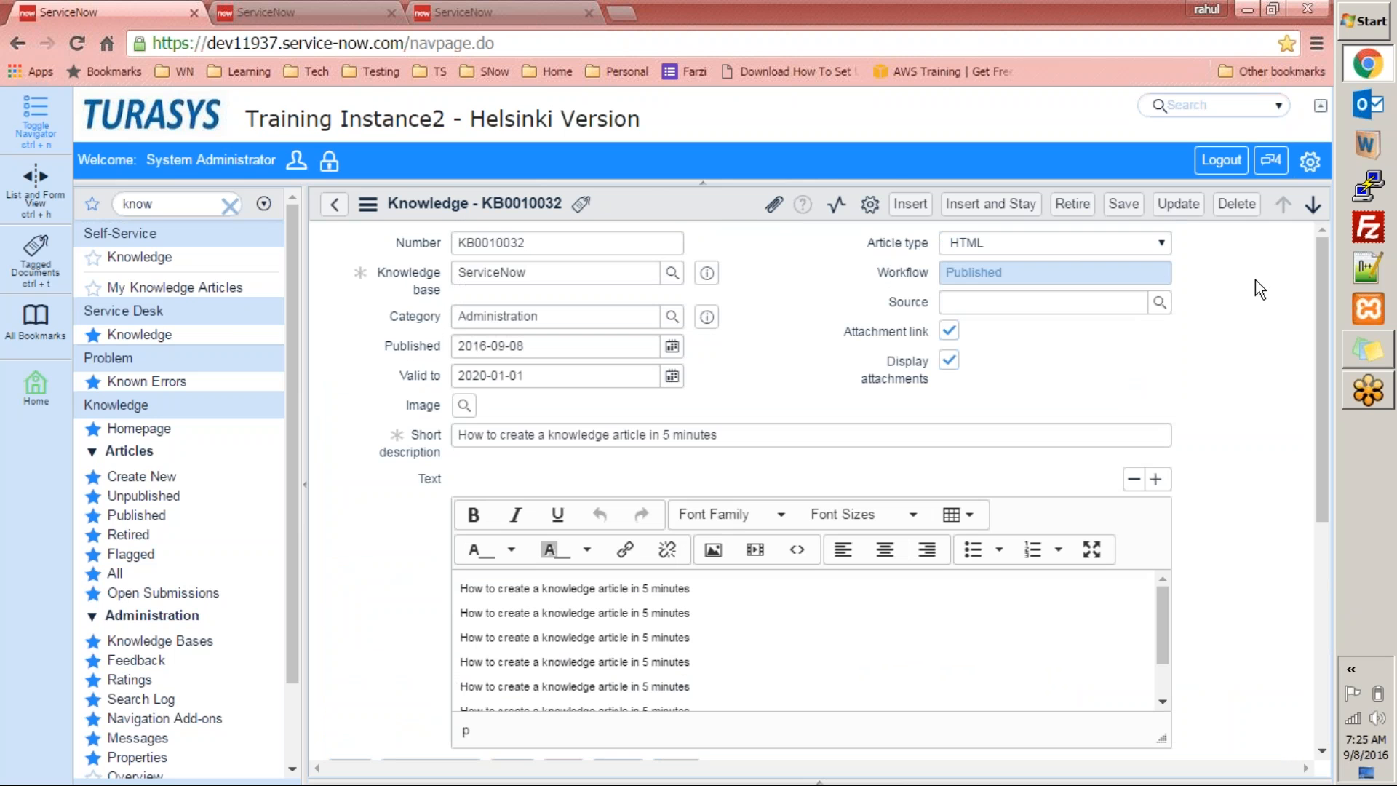
pyautogui.click(773, 205)
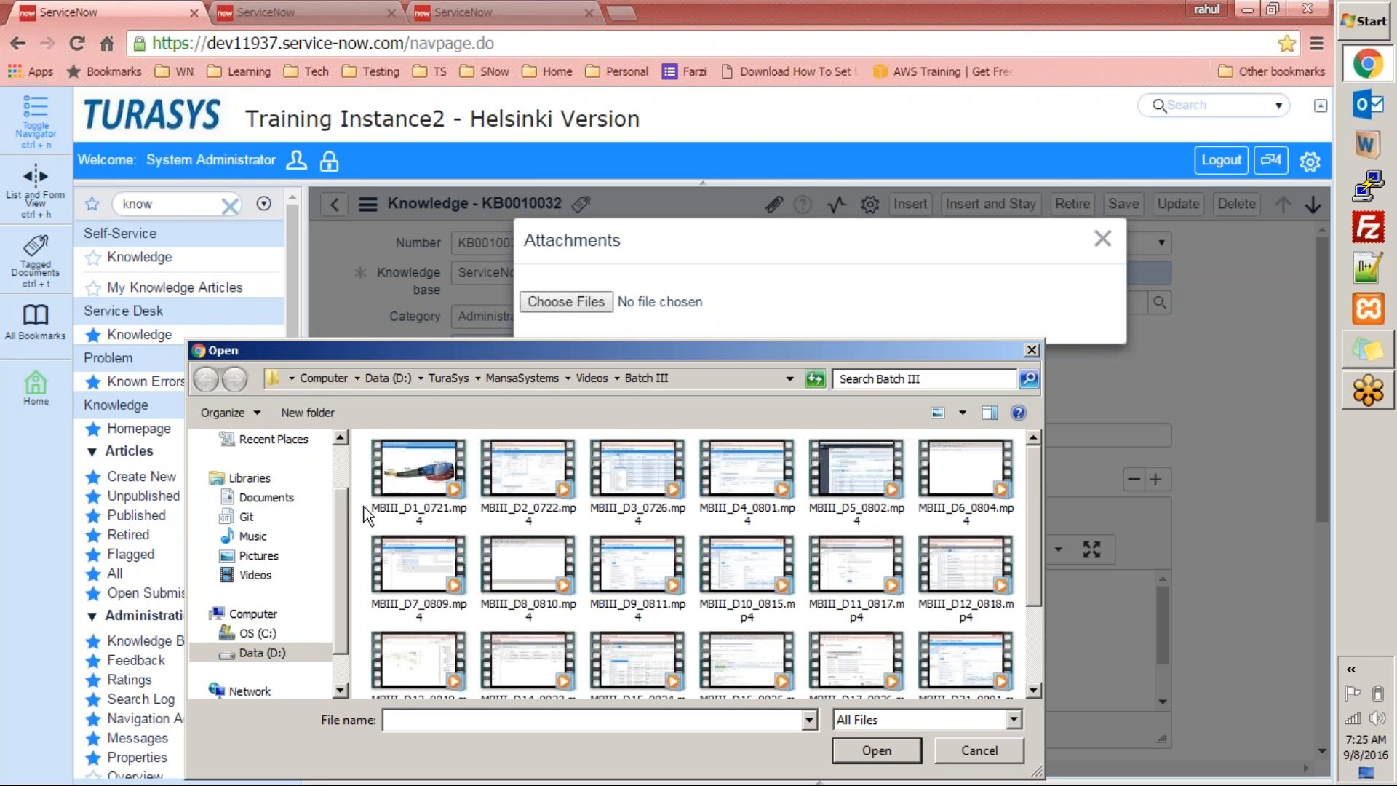
pyautogui.scroll(1, 342, 507)
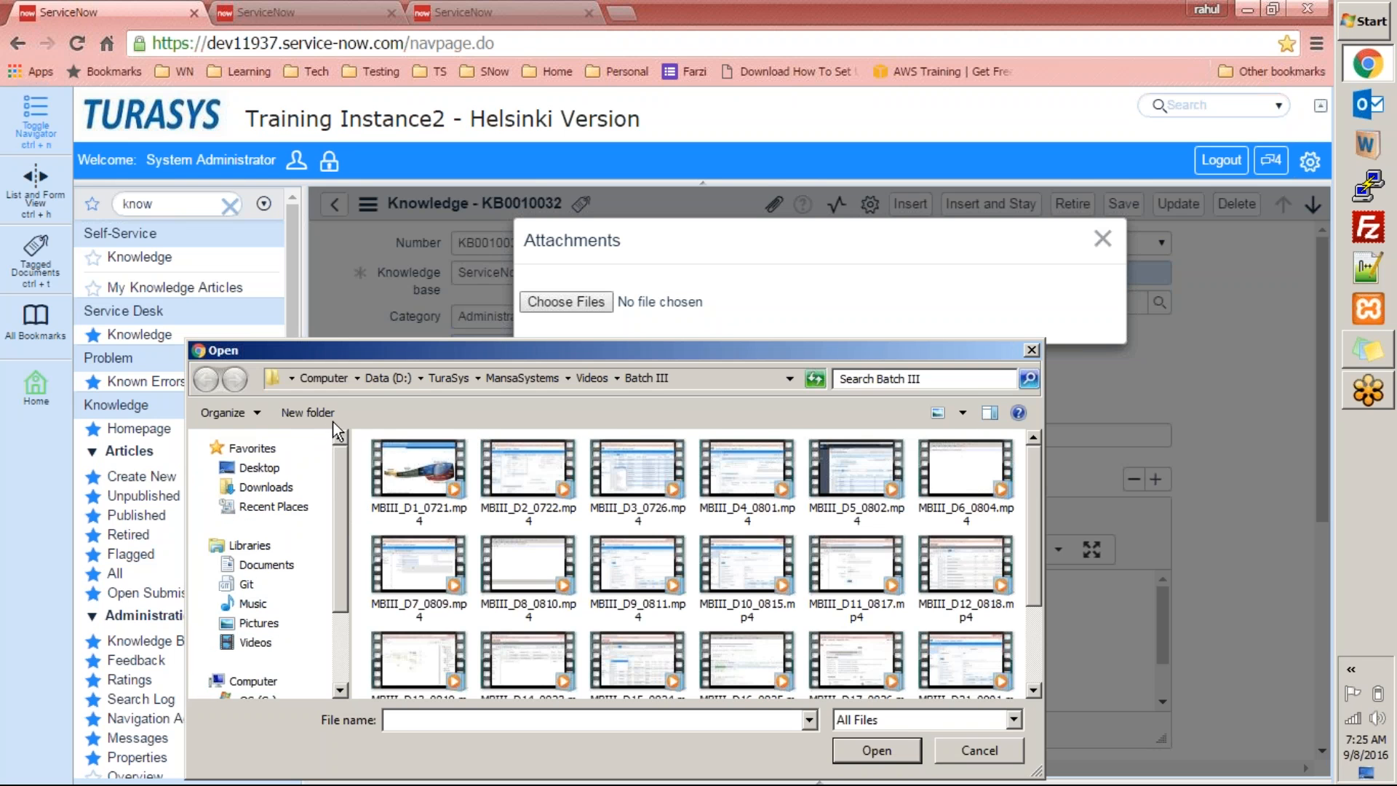
pyautogui.click(264, 468)
pyautogui.click(488, 535)
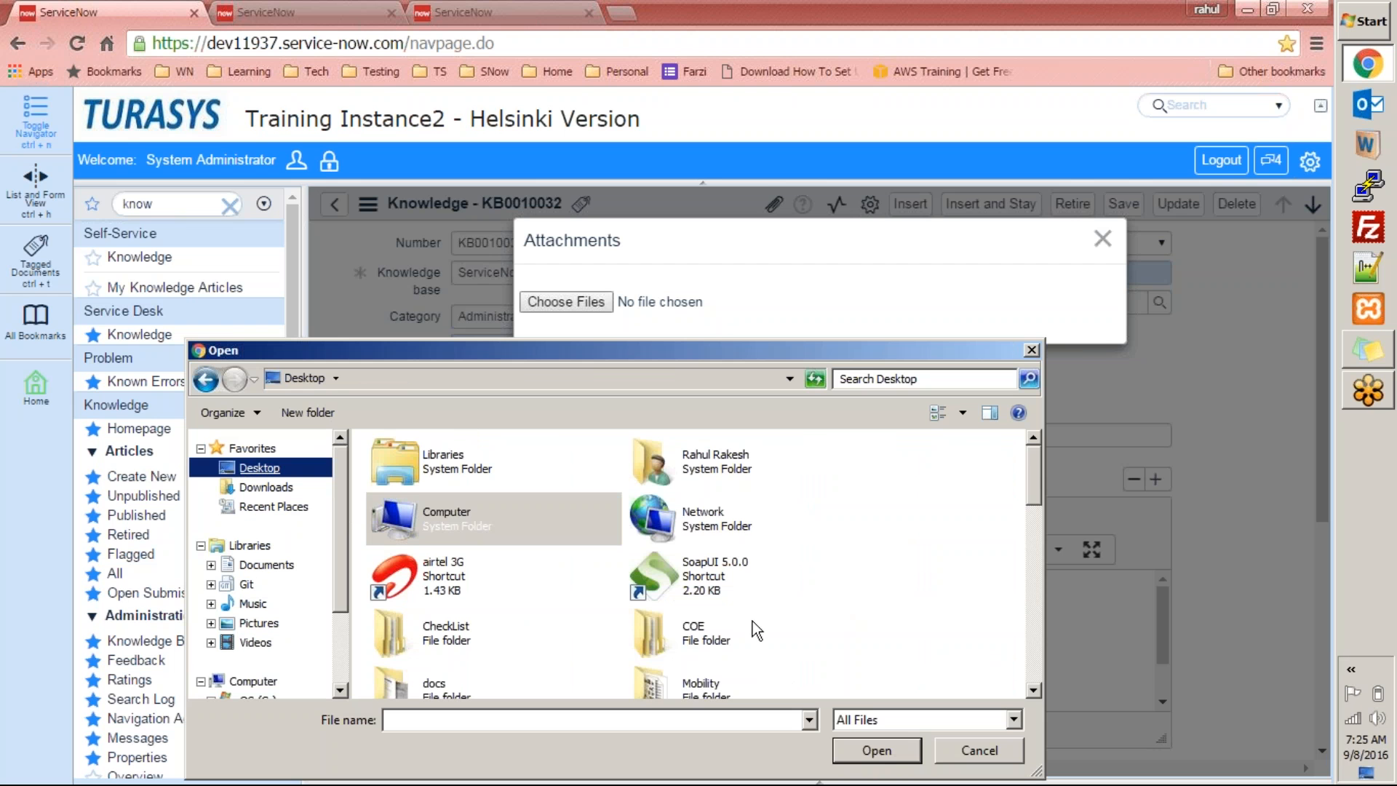
pyautogui.click(724, 588)
pyautogui.press('Down')
pyautogui.press('Down')
pyautogui.press('Down')
pyautogui.press('Down')
pyautogui.press('Down')
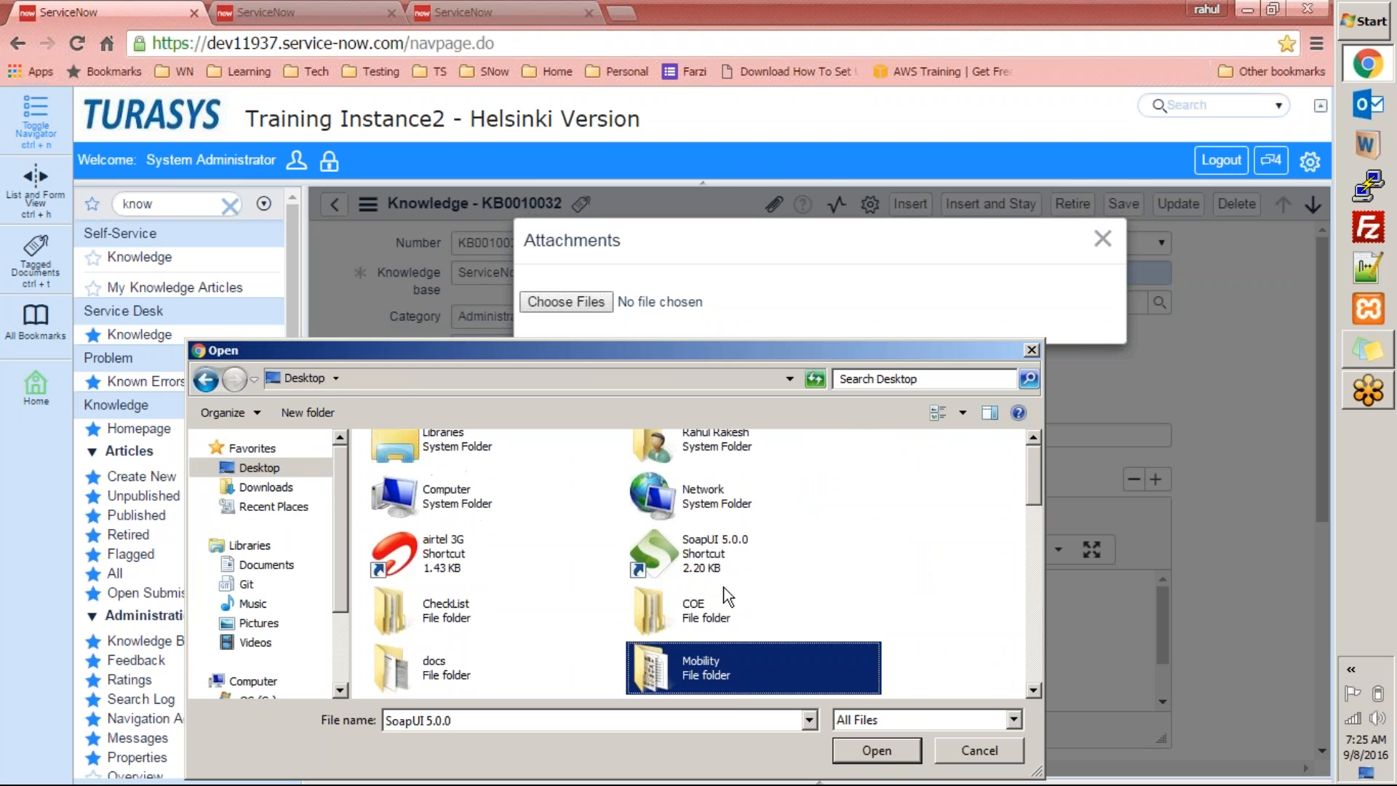
pyautogui.press('Down')
pyautogui.press('Up')
pyautogui.press('Left')
pyautogui.press('Return')
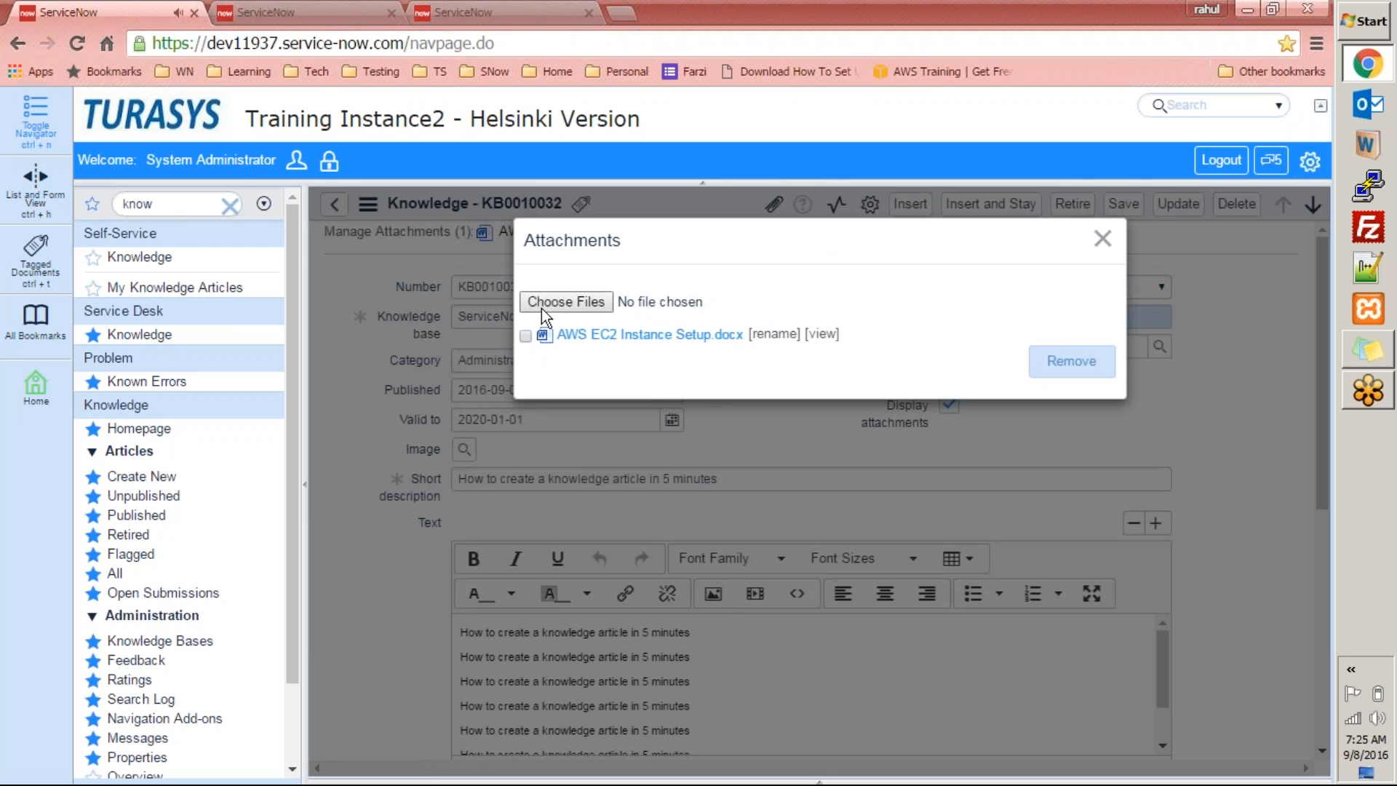
pyautogui.click(1103, 239)
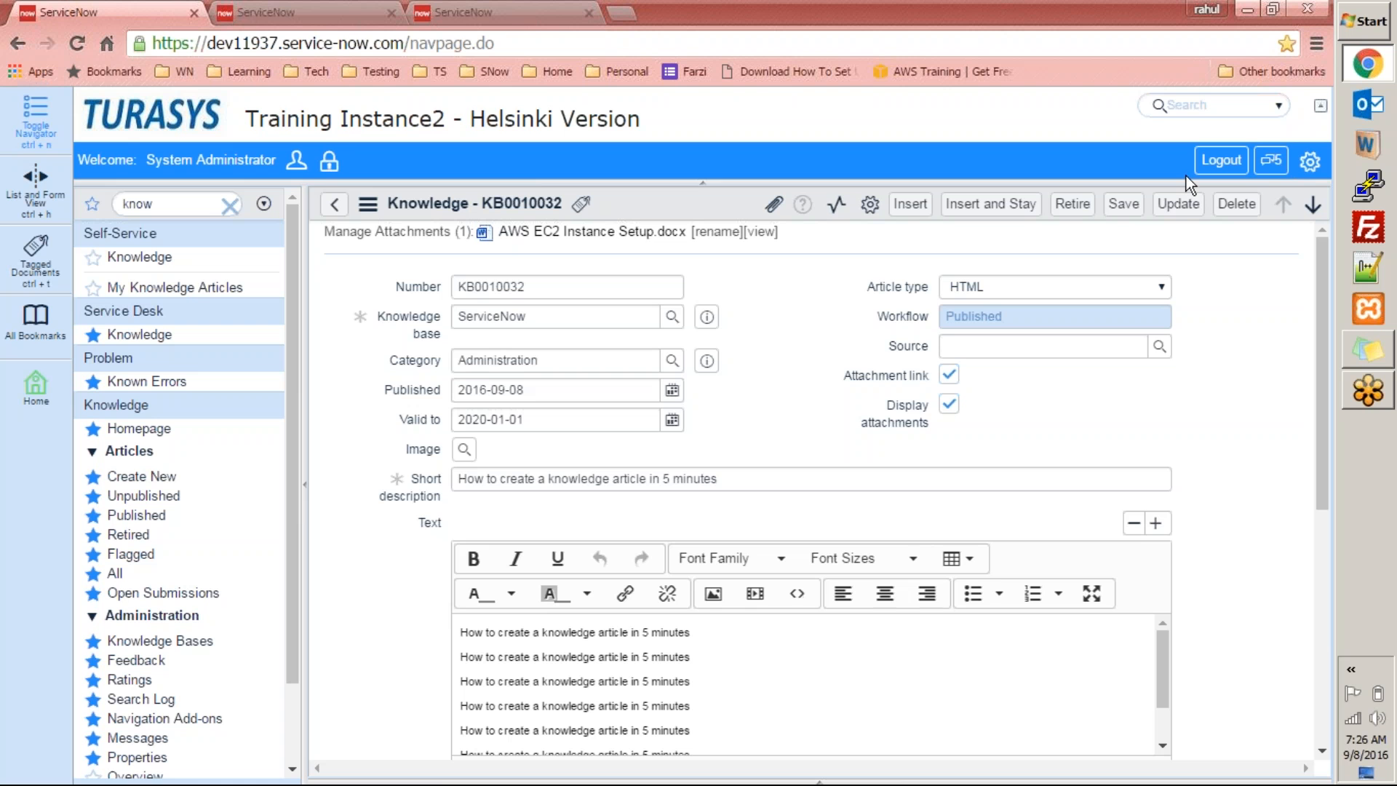
pyautogui.click(1192, 210)
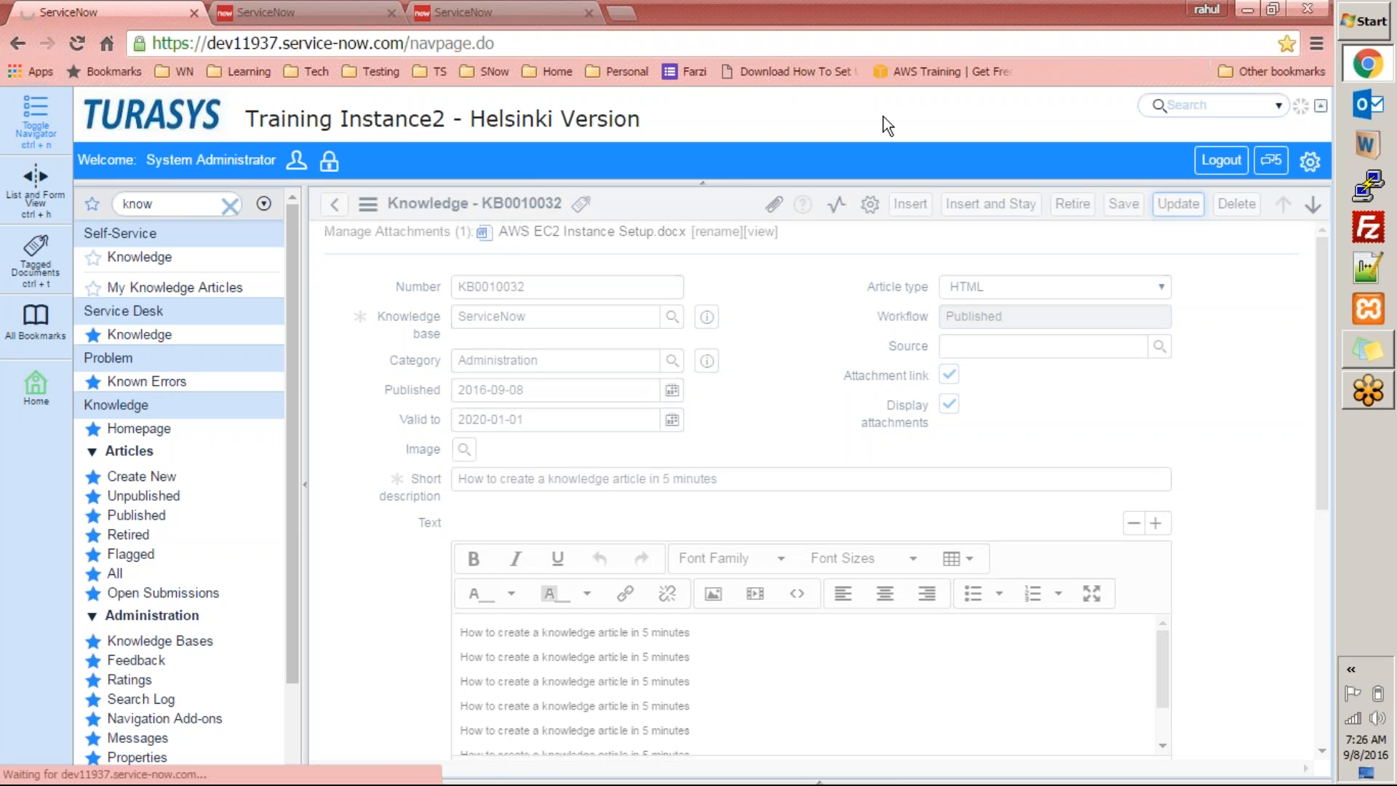
# Reload the second tab and search the knowledge base for "How to create a knowledge article in 5 m"
pyautogui.click(227, 12)
pyautogui.rightClick(821, 342)
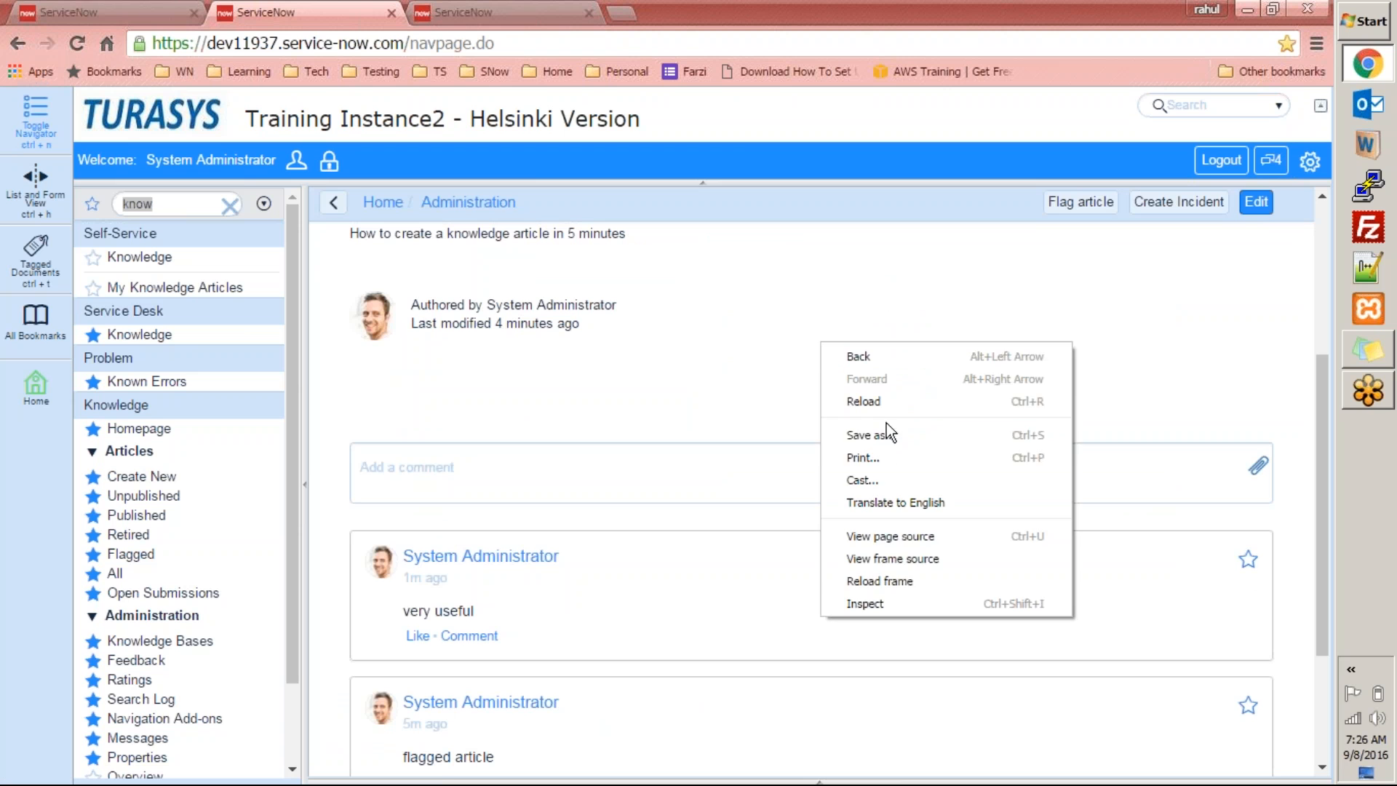
pyautogui.click(875, 400)
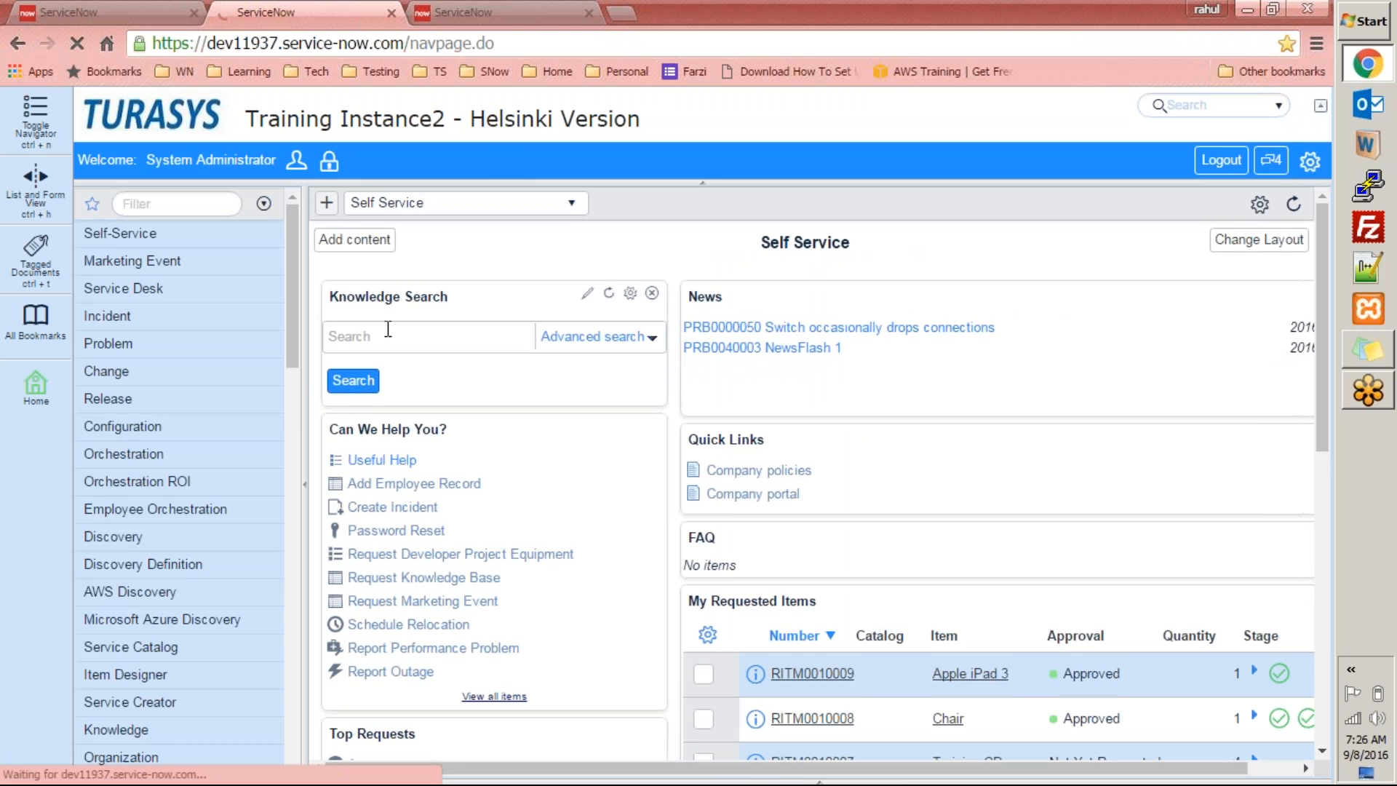
pyautogui.hotkey('ctrl', 'v')
pyautogui.press('BackSpace')
pyautogui.press('BackSpace')
pyautogui.press('BackSpace')
pyautogui.press('BackSpace')
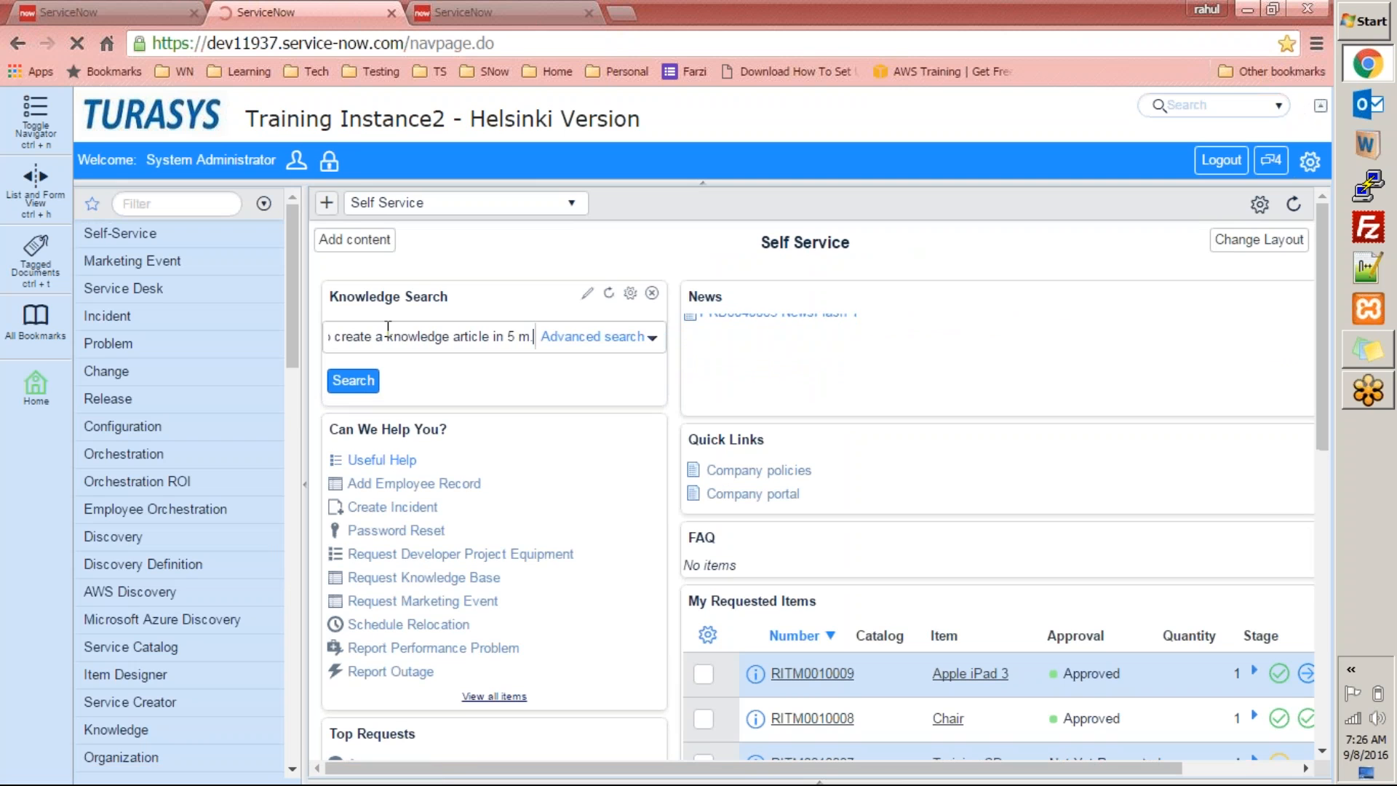
pyautogui.click(366, 381)
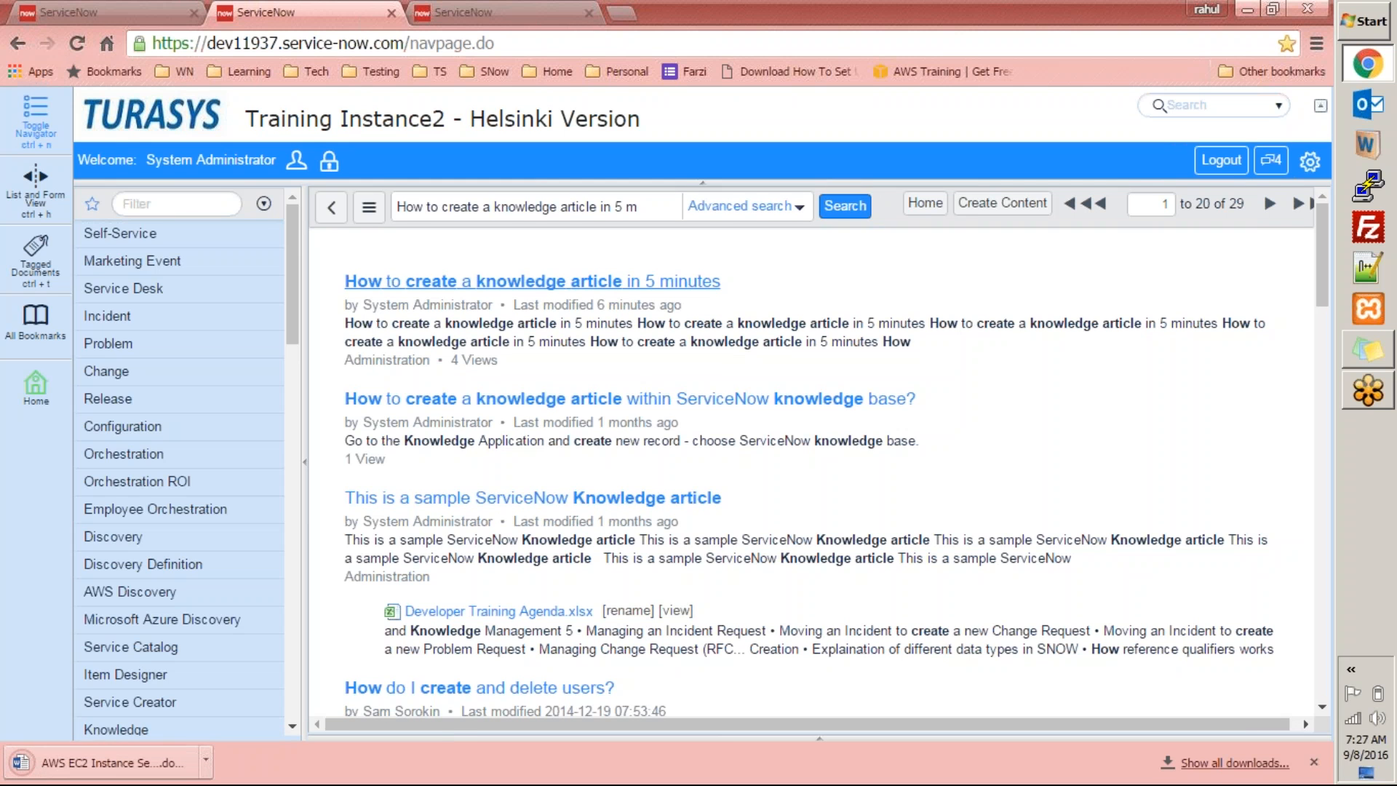
# Turn off Attachment link on the article record in the first tab and update the record
pyautogui.click(109, 12)
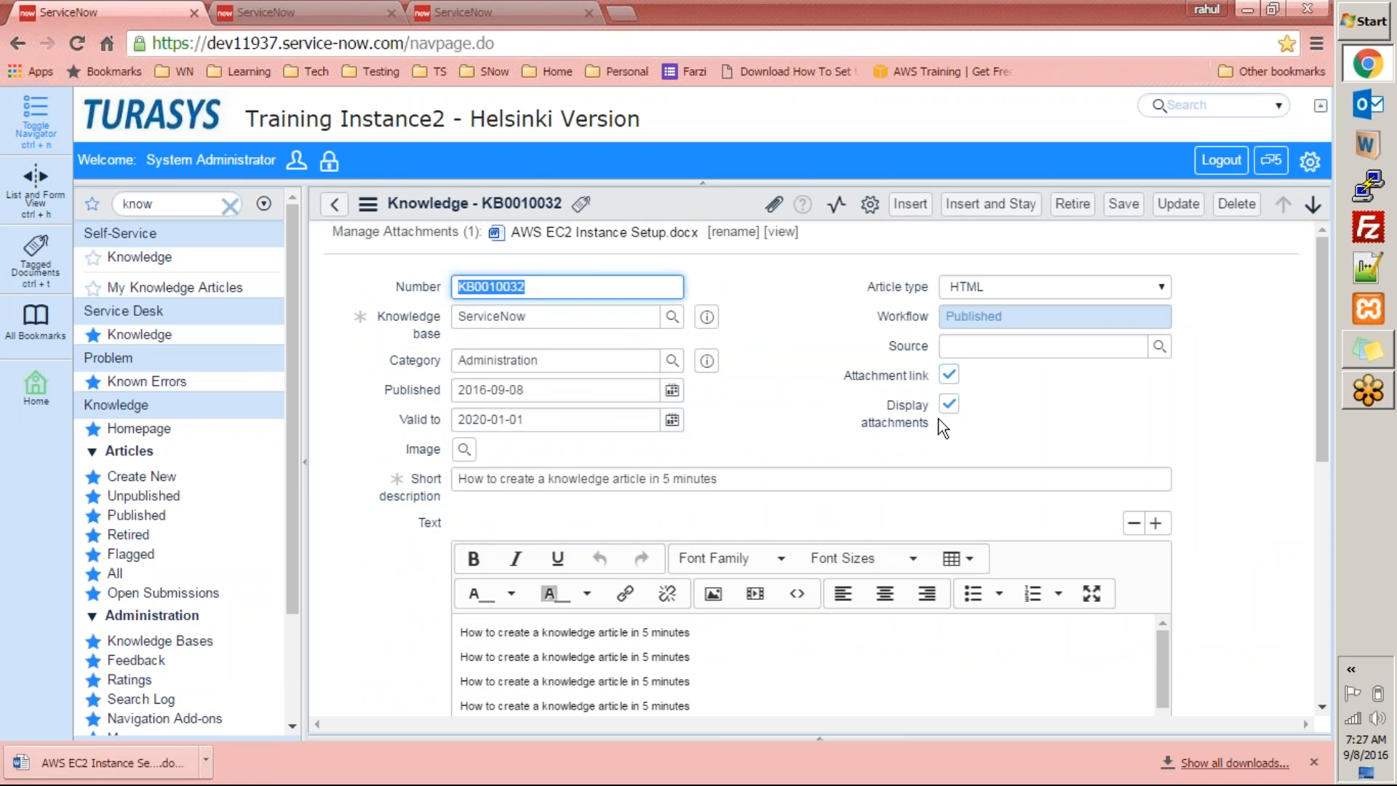
pyautogui.click(950, 374)
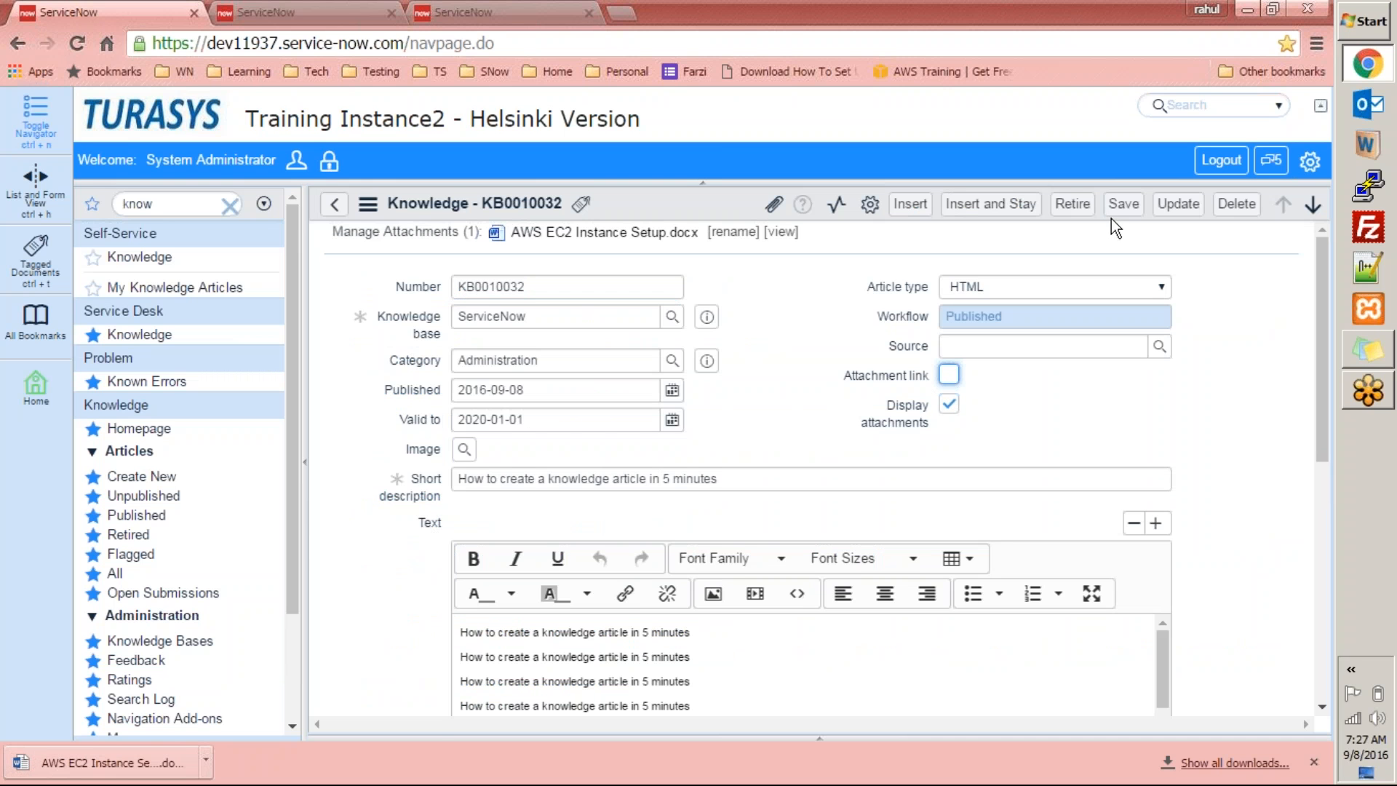
pyautogui.click(1177, 209)
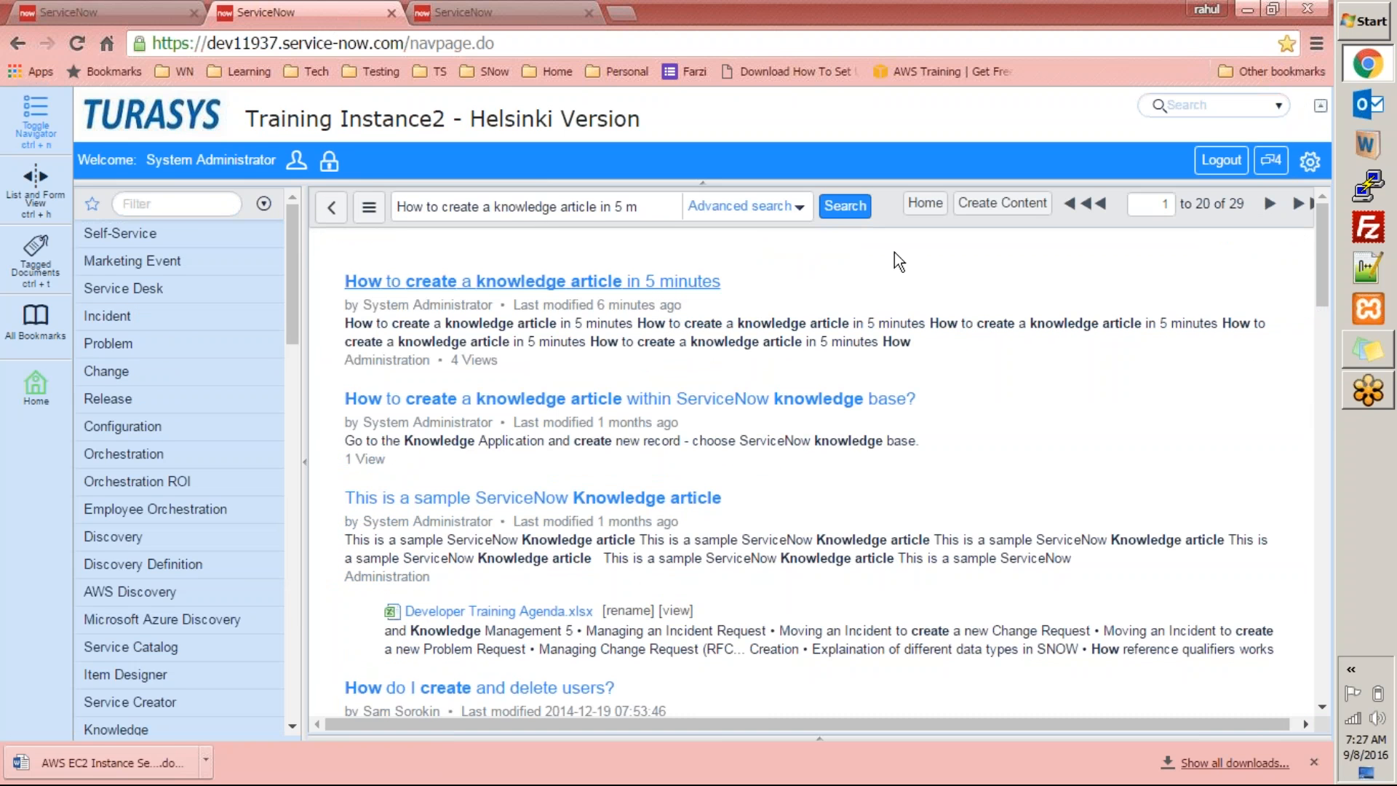
# Reopen article record KB0010032 from the list of all knowledge articles in the first tab
pyautogui.rightClick(893, 220)
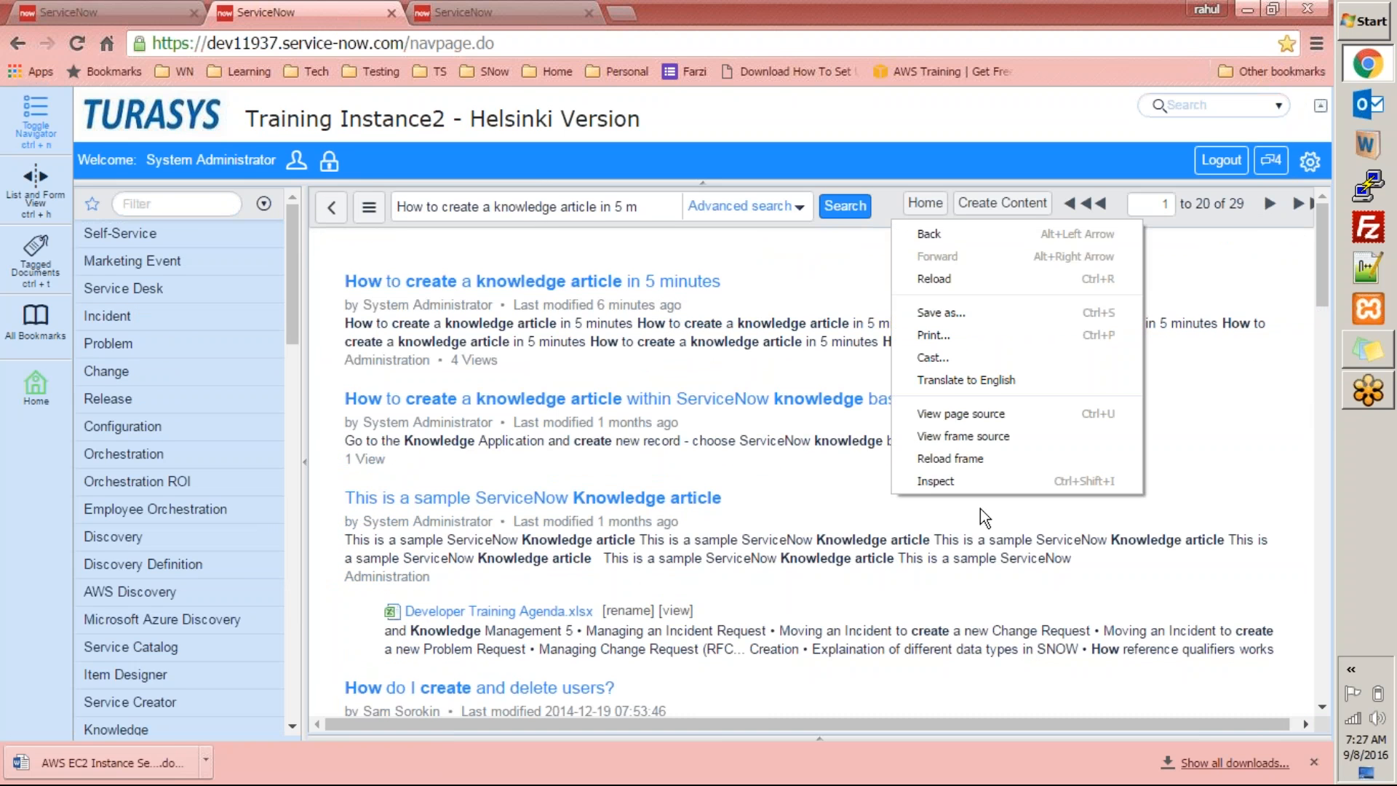
pyautogui.click(859, 297)
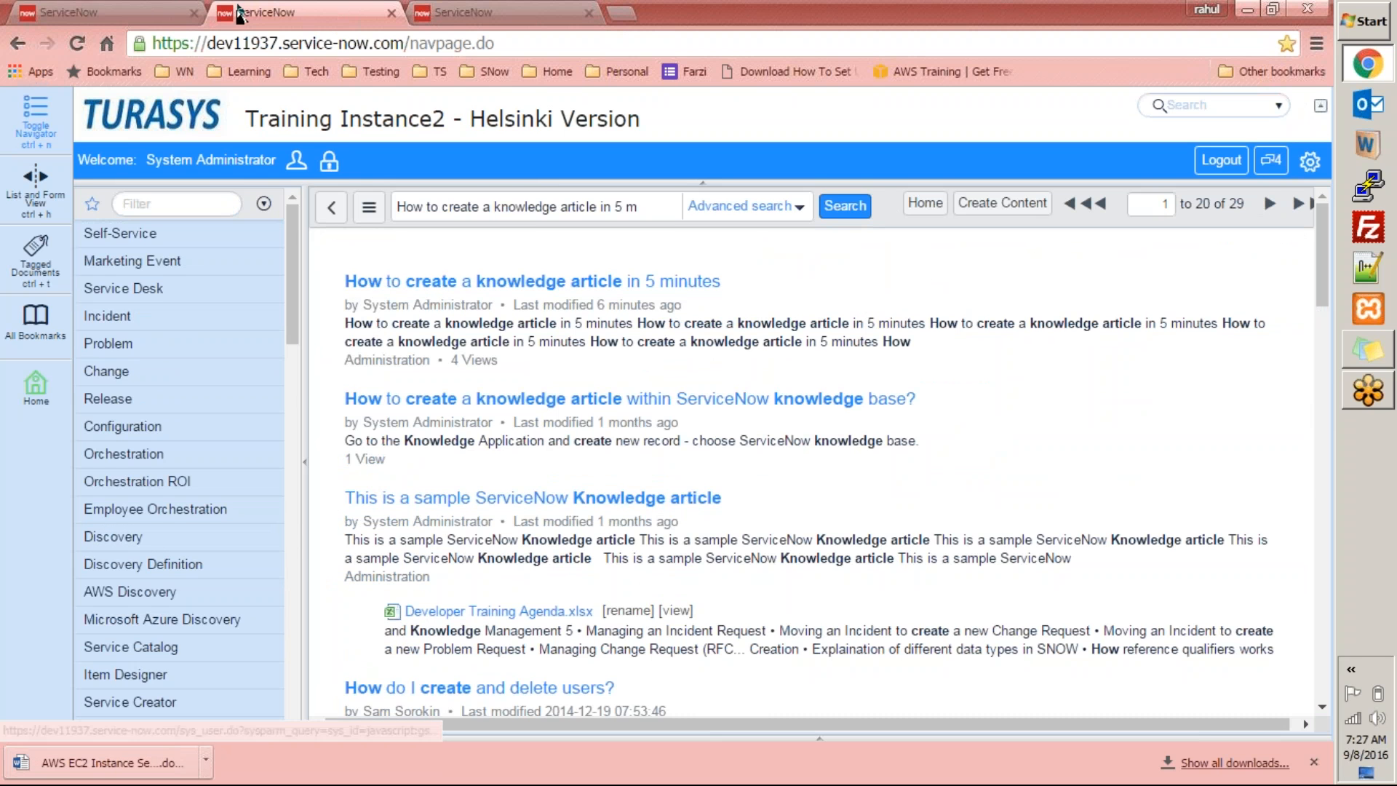
pyautogui.click(165, 10)
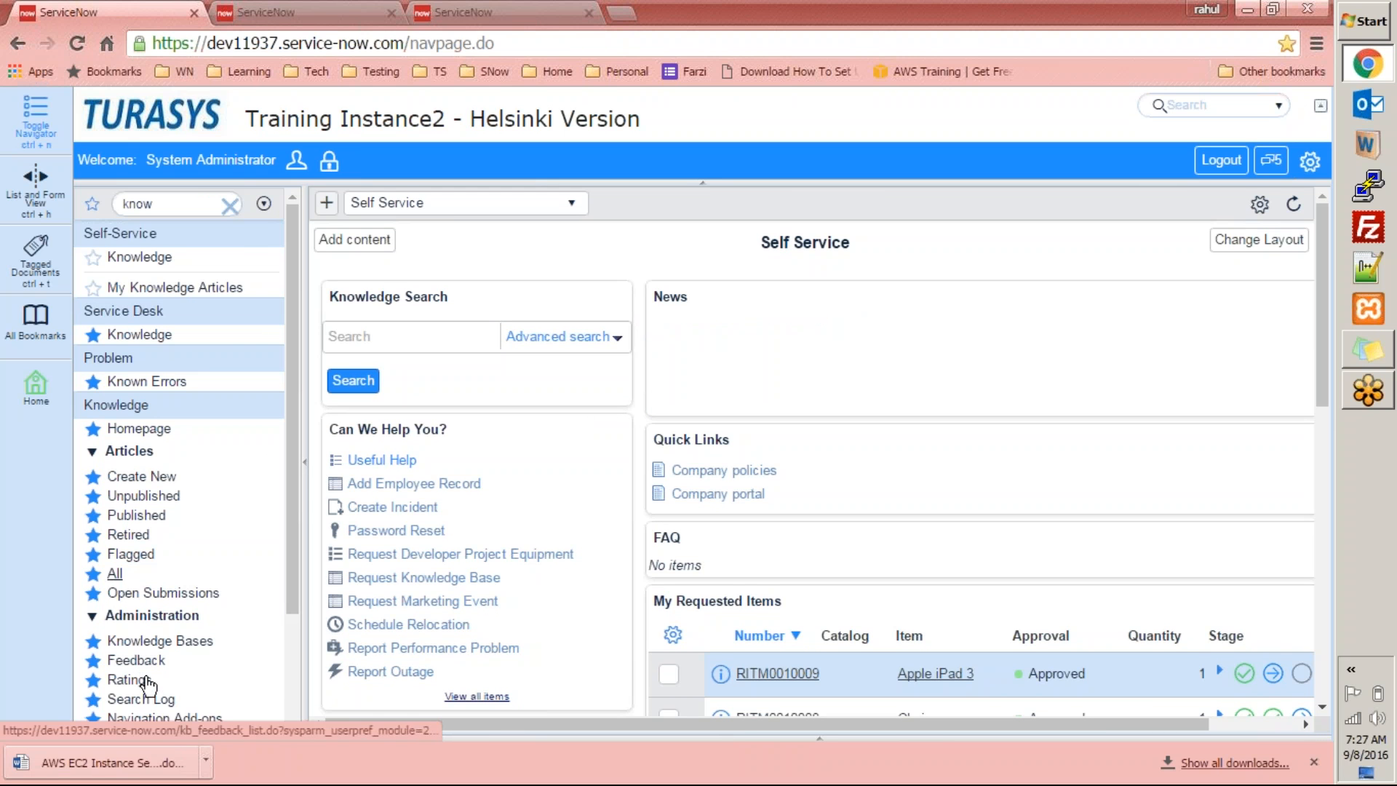
pyautogui.click(116, 574)
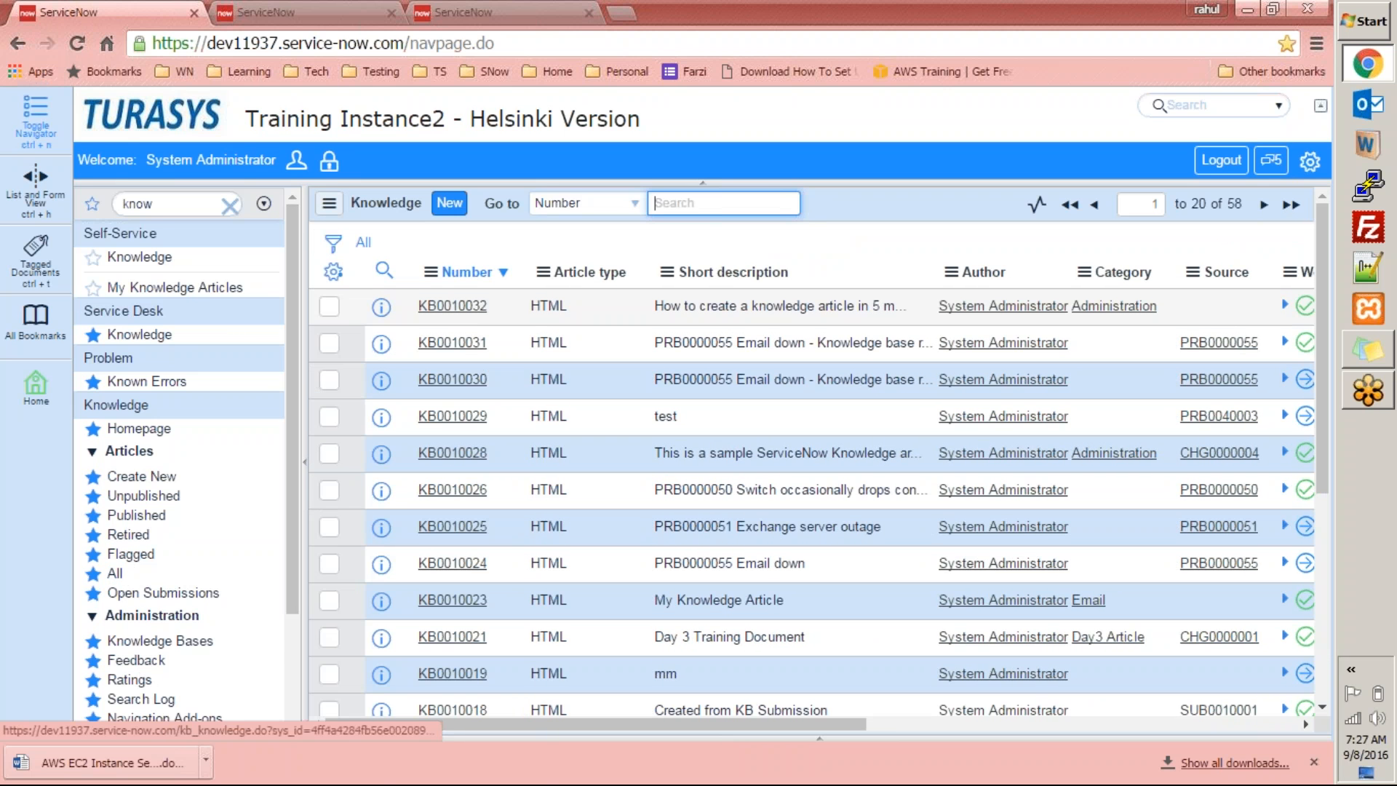
pyautogui.click(452, 305)
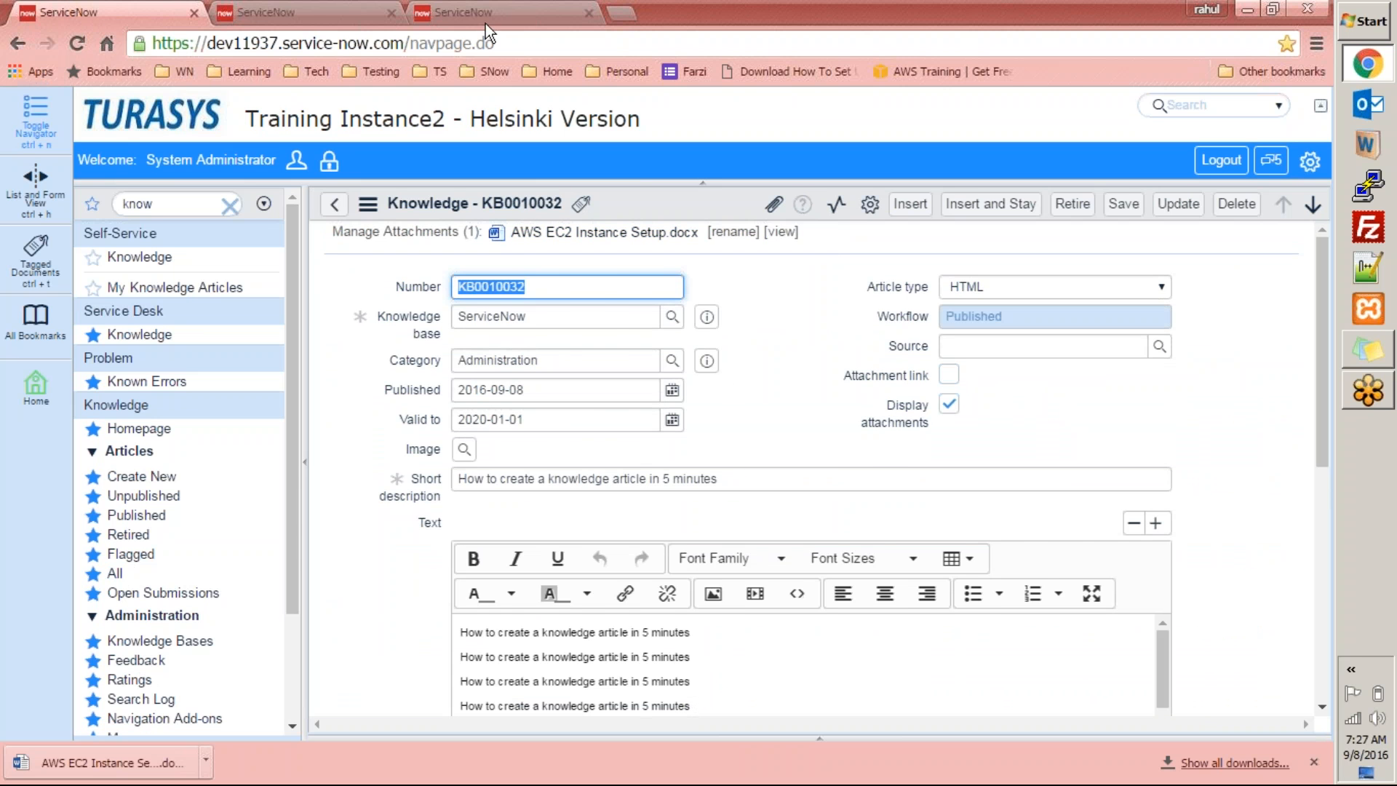
# Rerun the knowledge search in the second tab and open "How to create a knowledge article in 5 minutes"
pyautogui.click(305, 10)
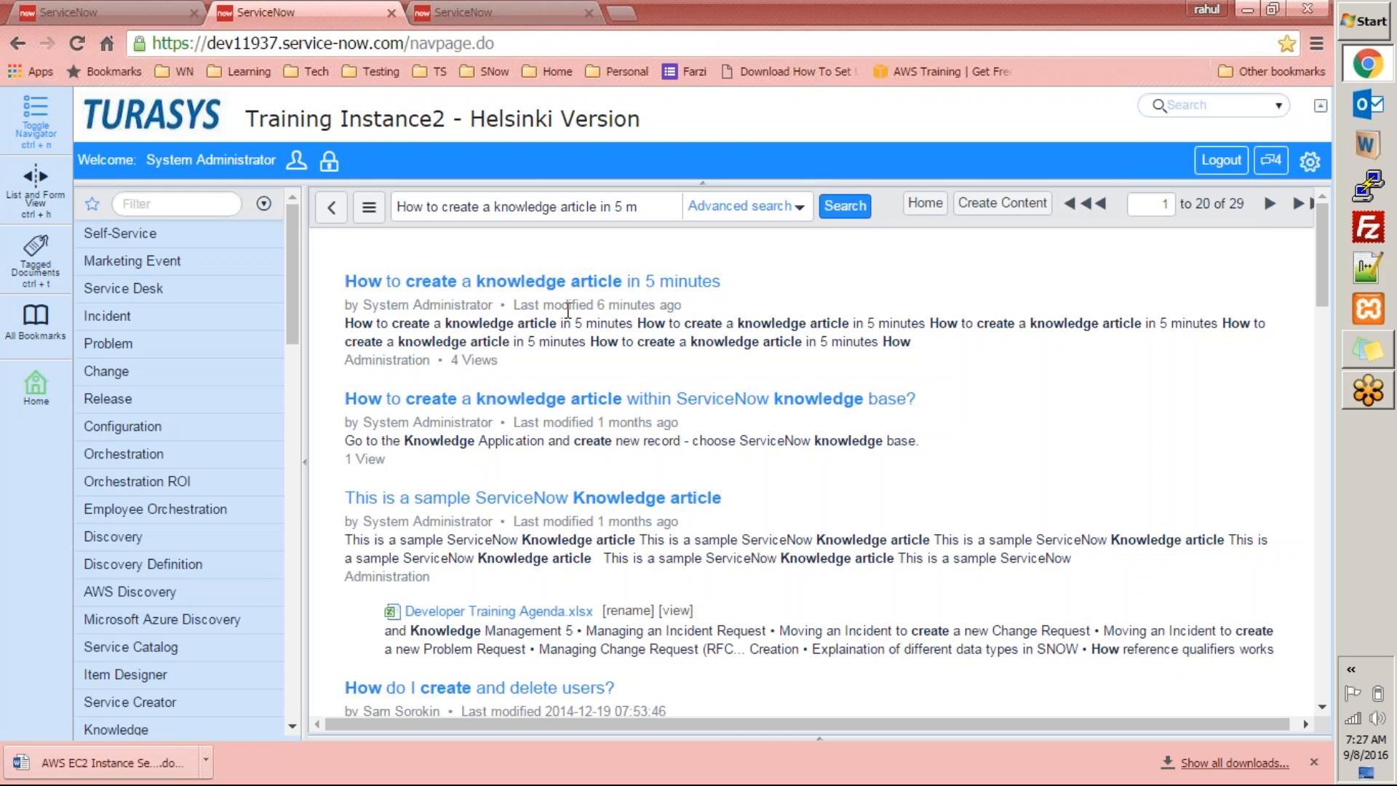
pyautogui.click(329, 213)
pyautogui.click(846, 211)
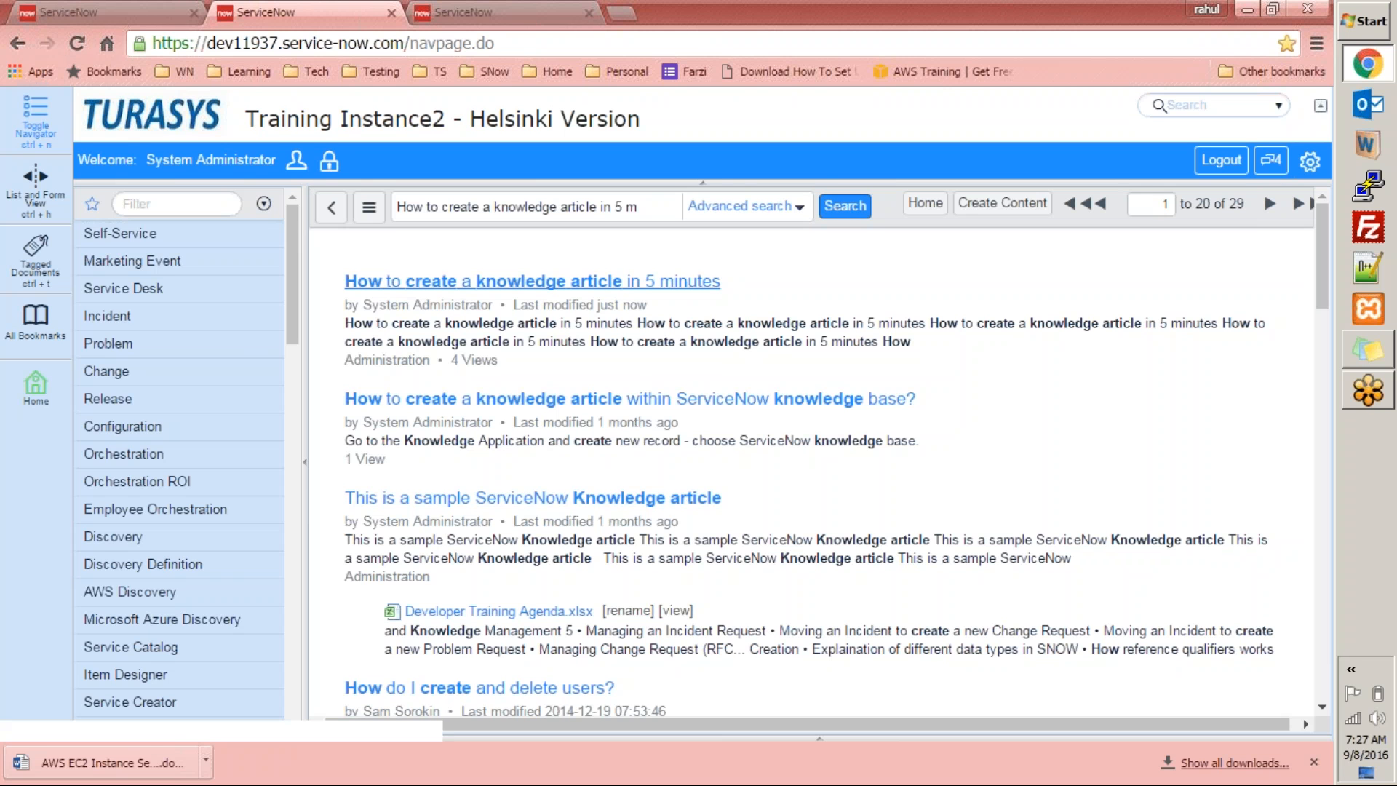
pyautogui.click(665, 281)
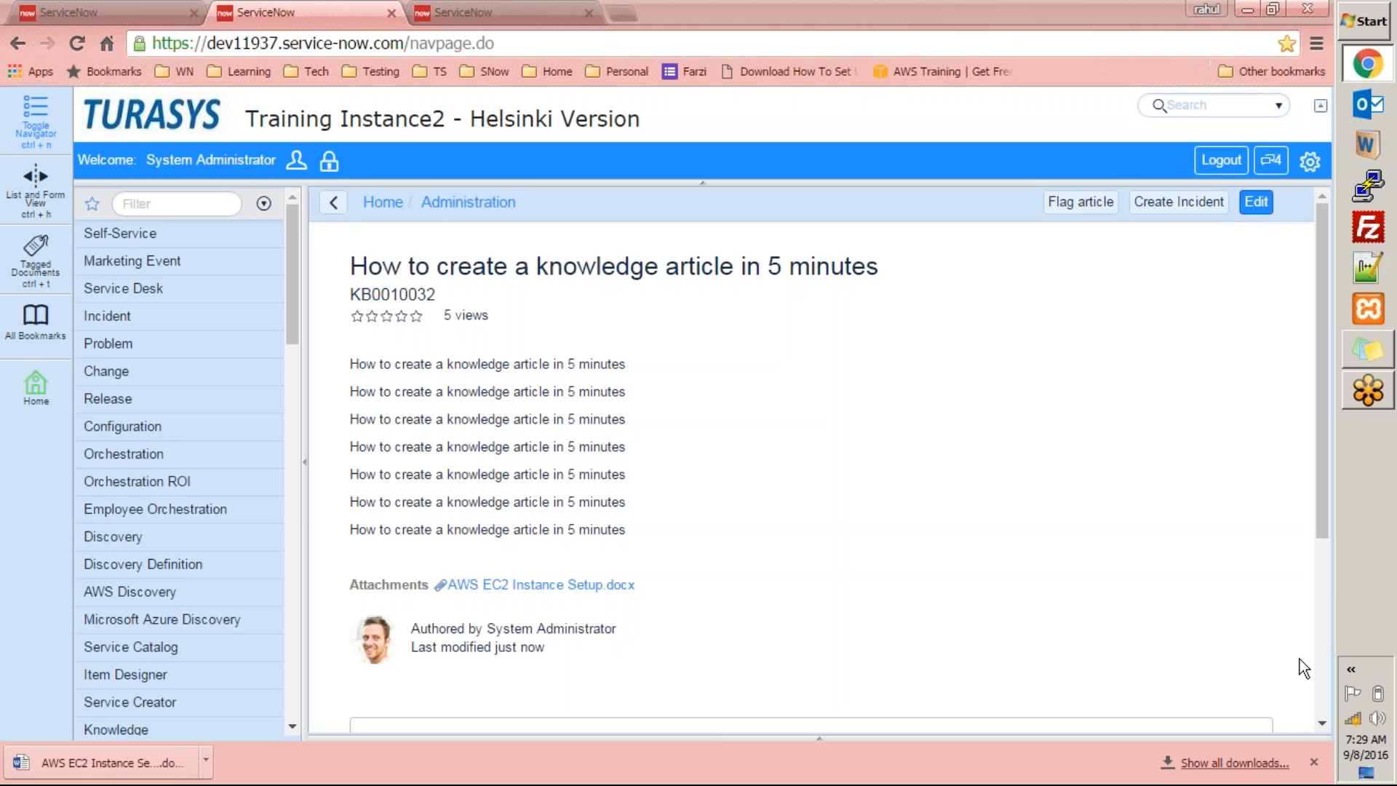
# Dismiss the downloads bar and examine the article page's attachment, helpfulness rating and permalink areas
pyautogui.click(1315, 761)
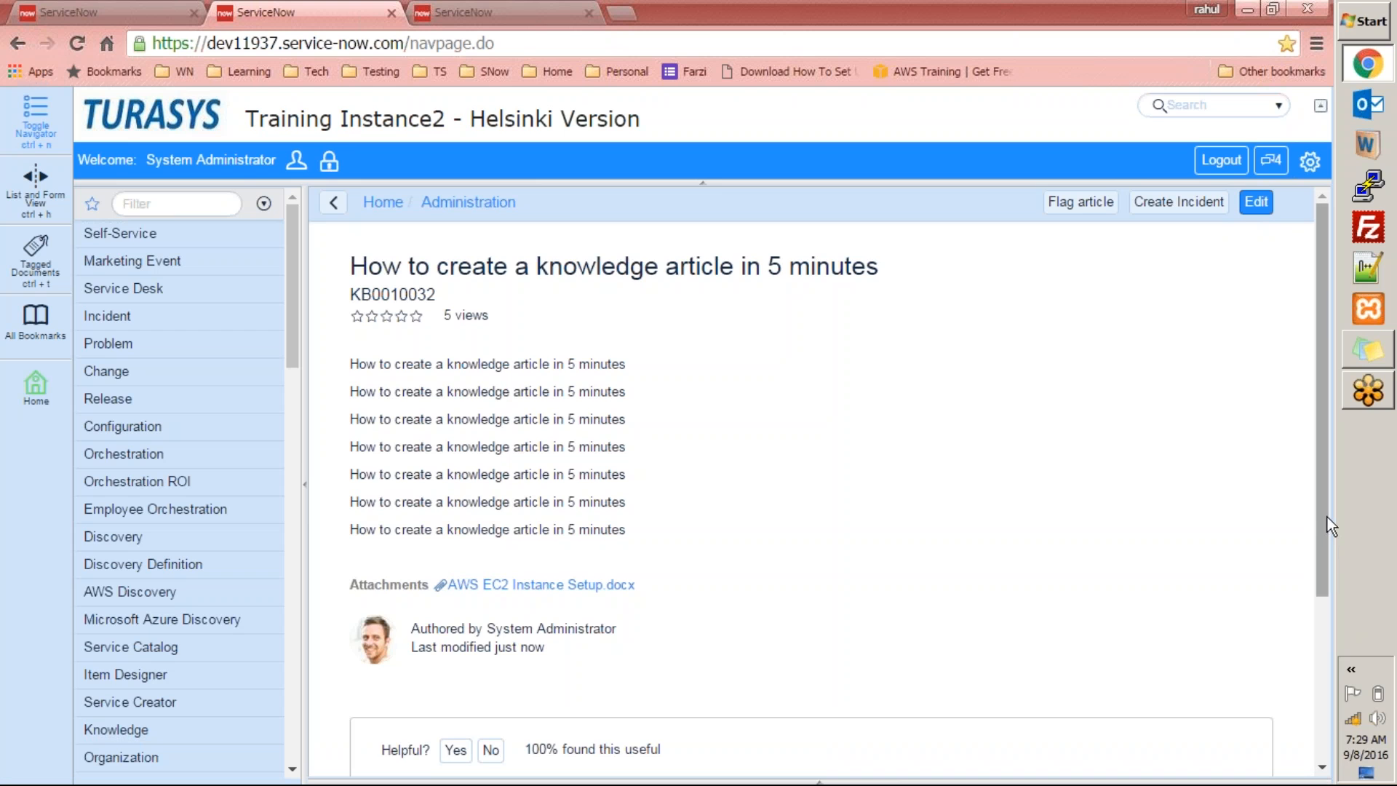
pyautogui.moveTo(1325, 518); pyautogui.dragTo(1294, 372)
pyautogui.scroll(-2, 1341, 645)
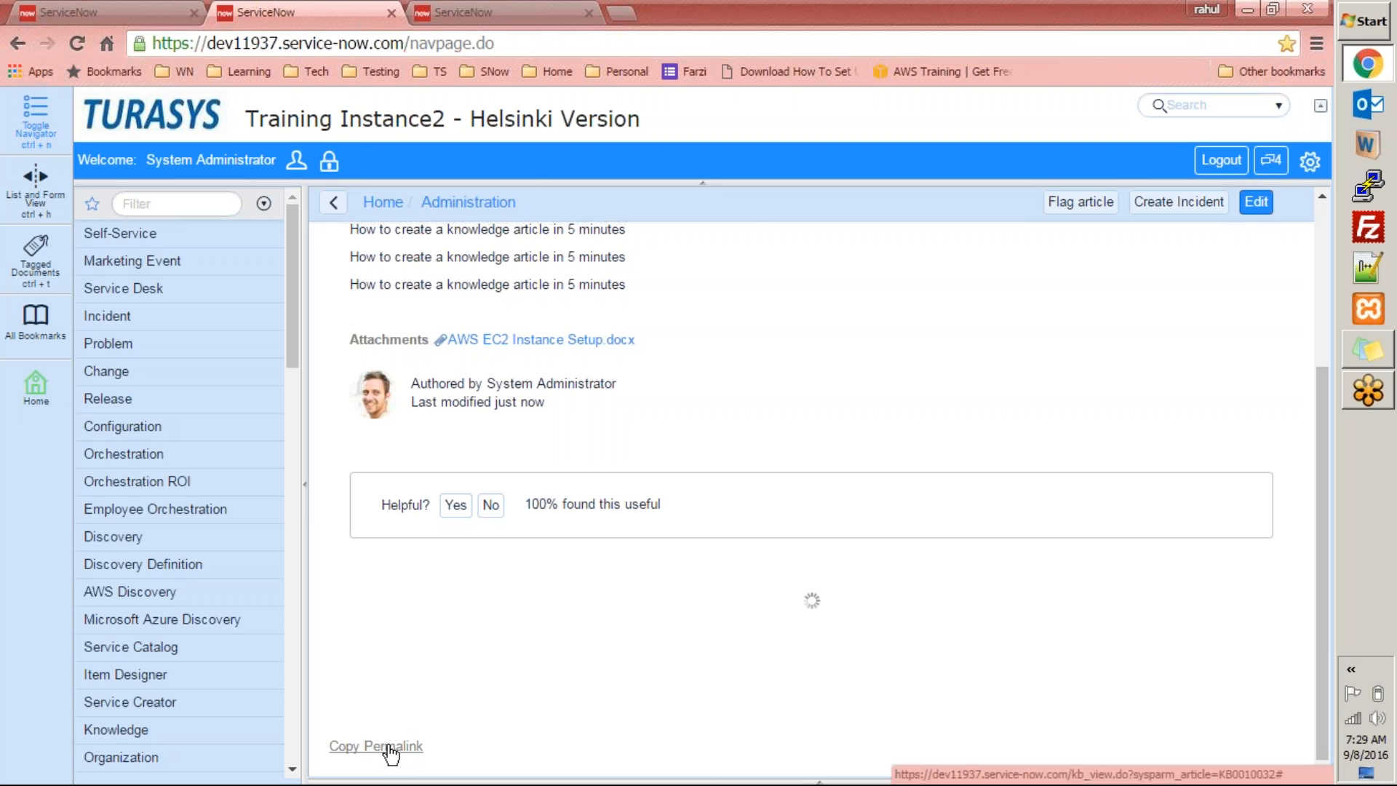
pyautogui.click(924, 11)
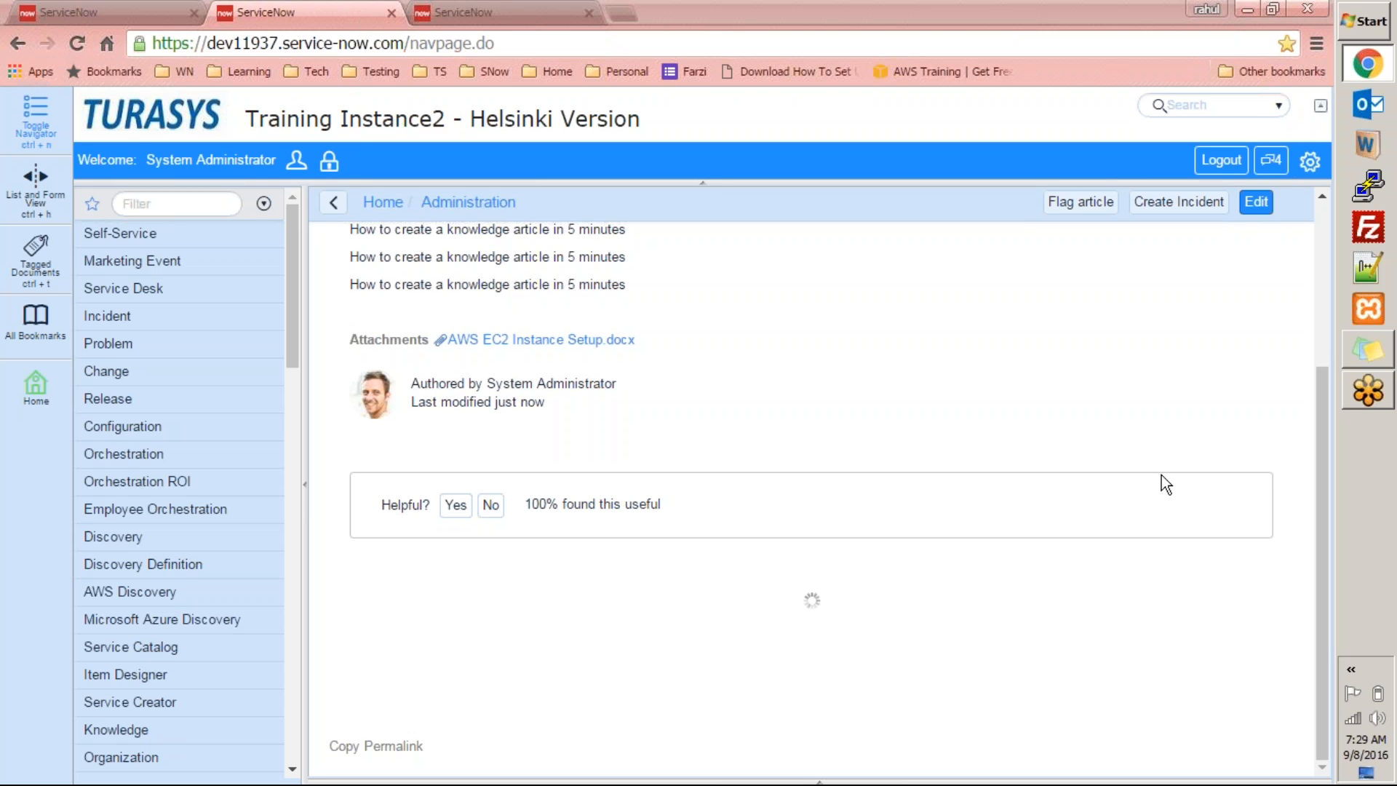
pyautogui.click(1363, 396)
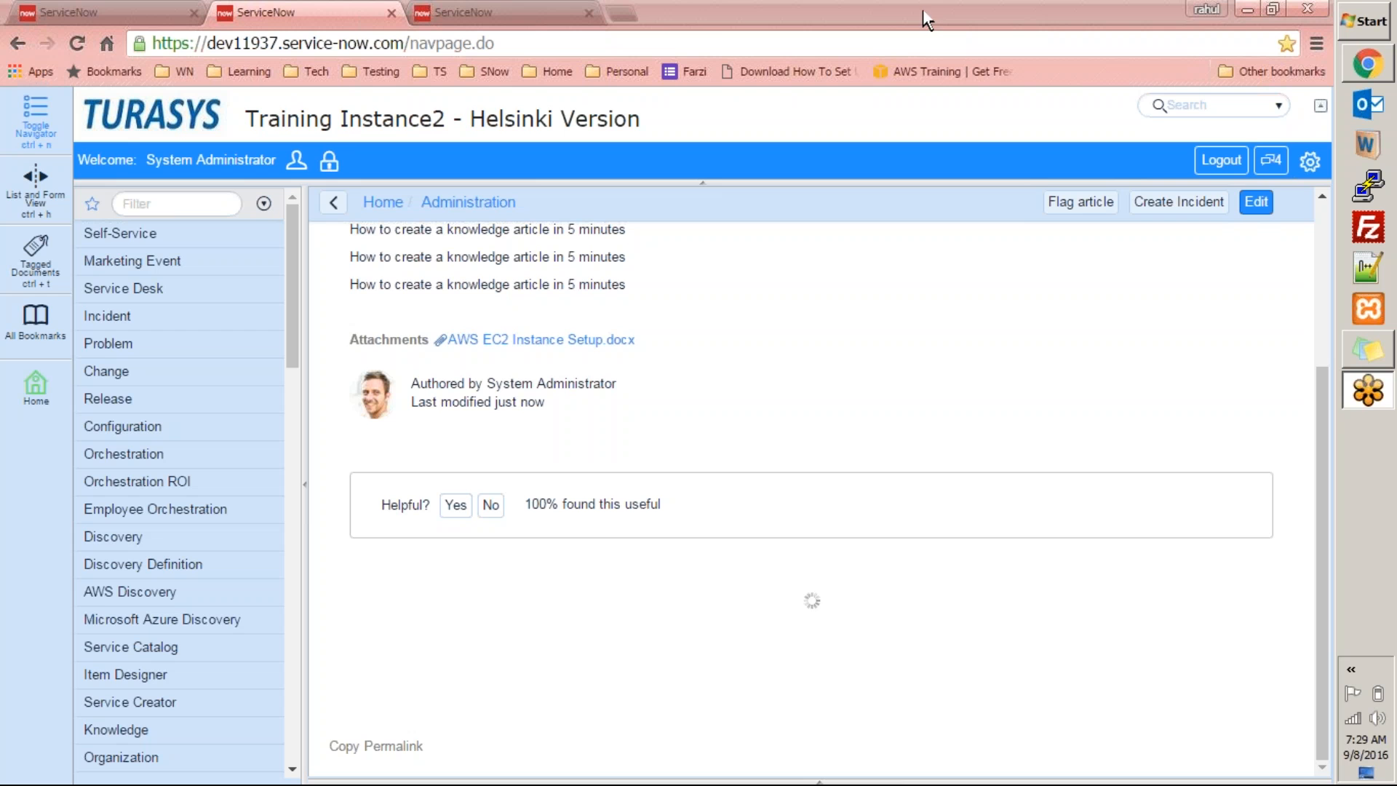
pyautogui.moveTo(1326, 526); pyautogui.dragTo(1266, 287)
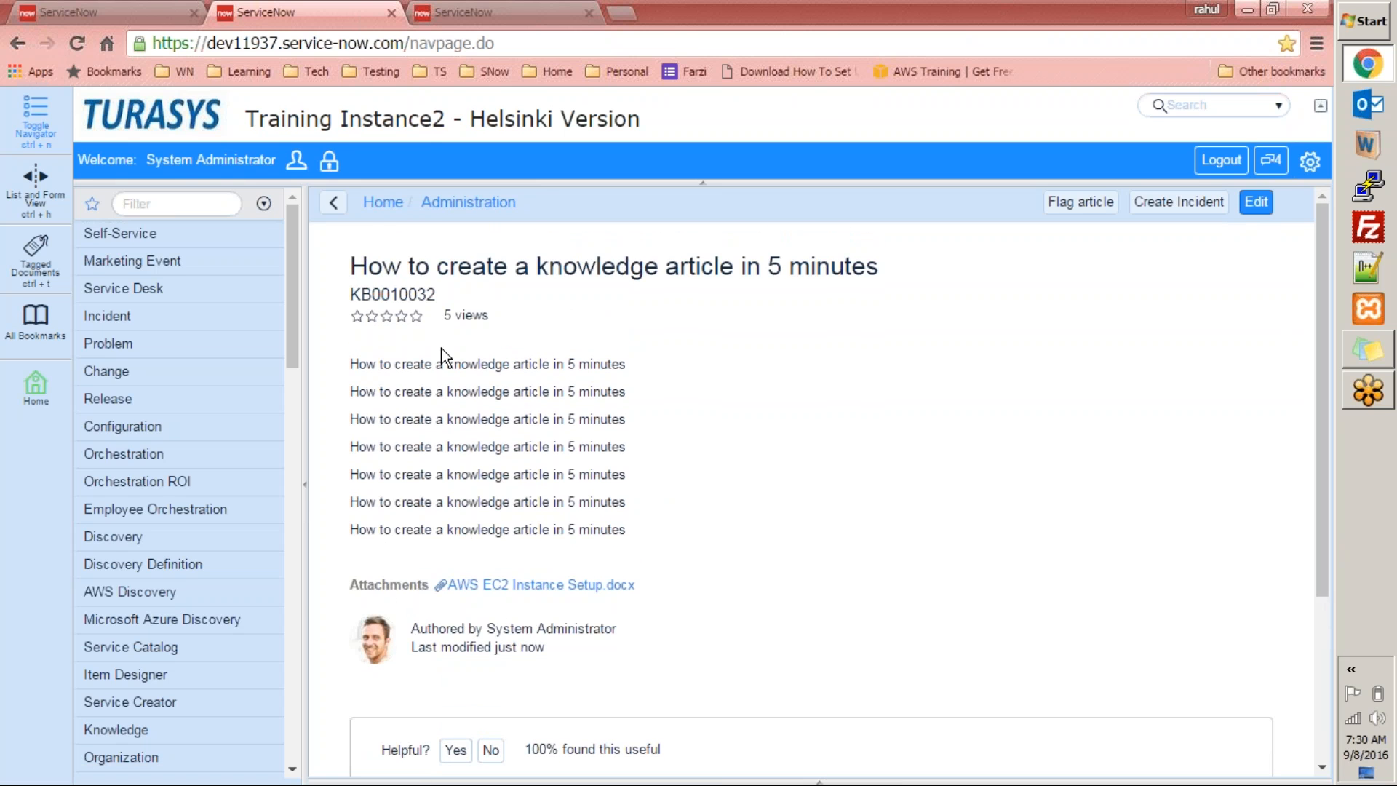
# Compare the record's Attachment link and Display attachments settings with the published article page
pyautogui.click(146, 10)
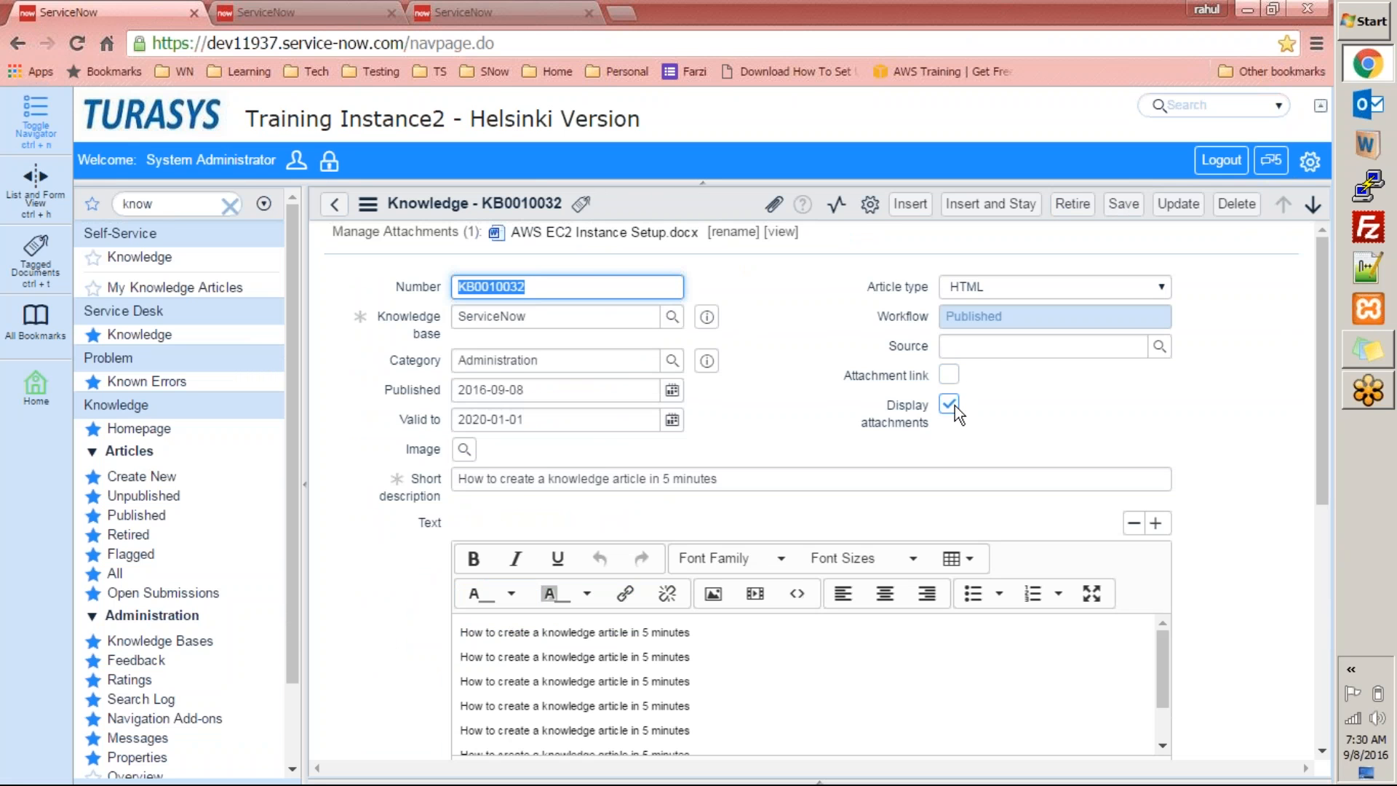
pyautogui.click(292, 12)
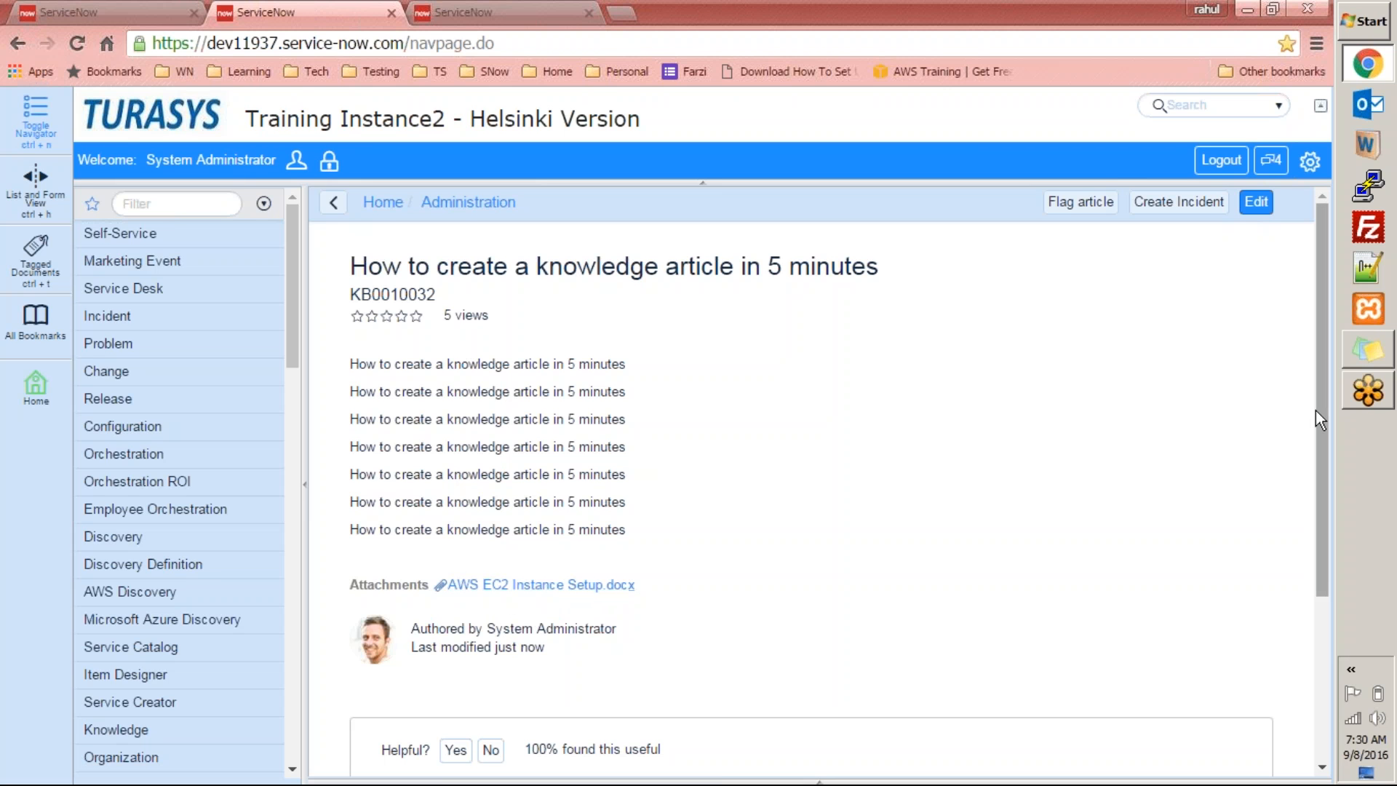
pyautogui.scroll(-2, 1316, 412)
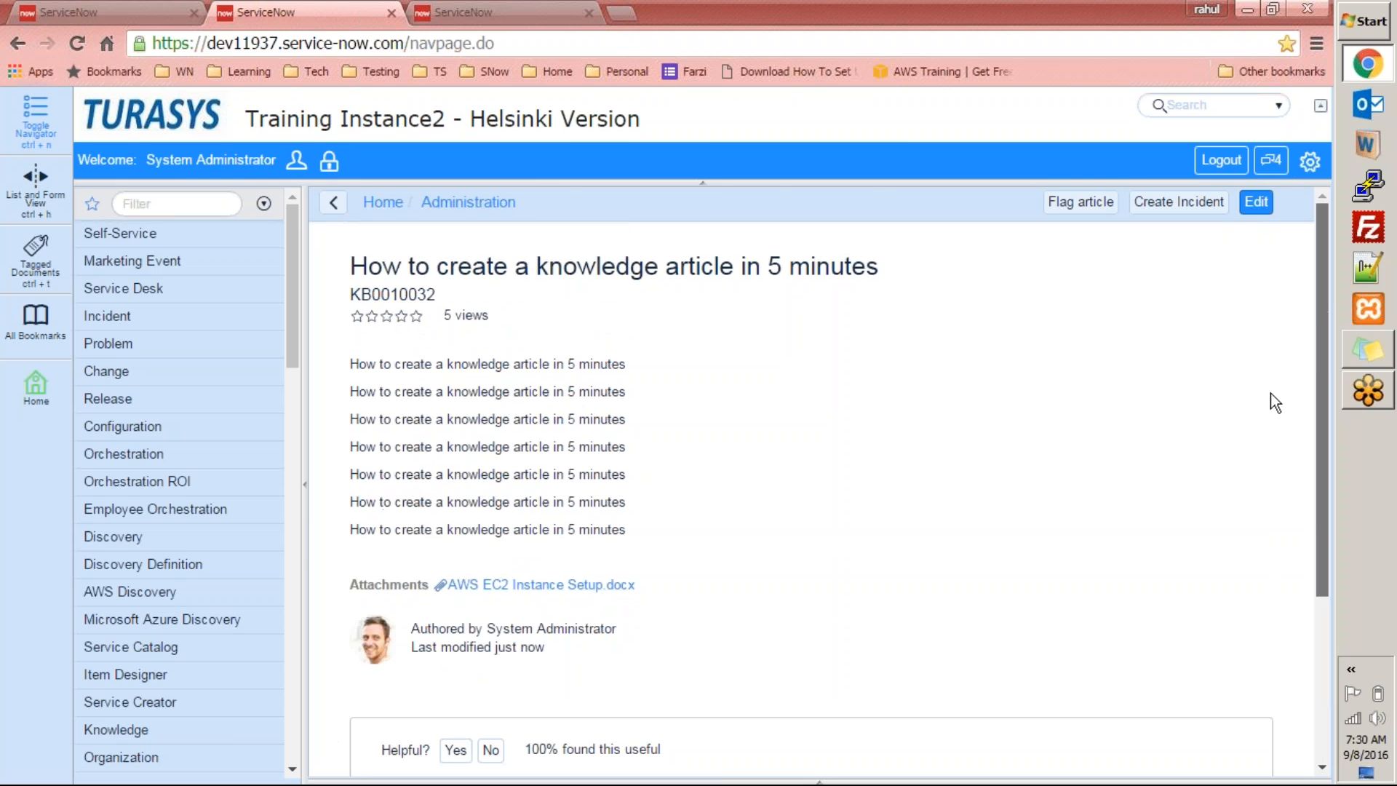
pyautogui.click(153, 10)
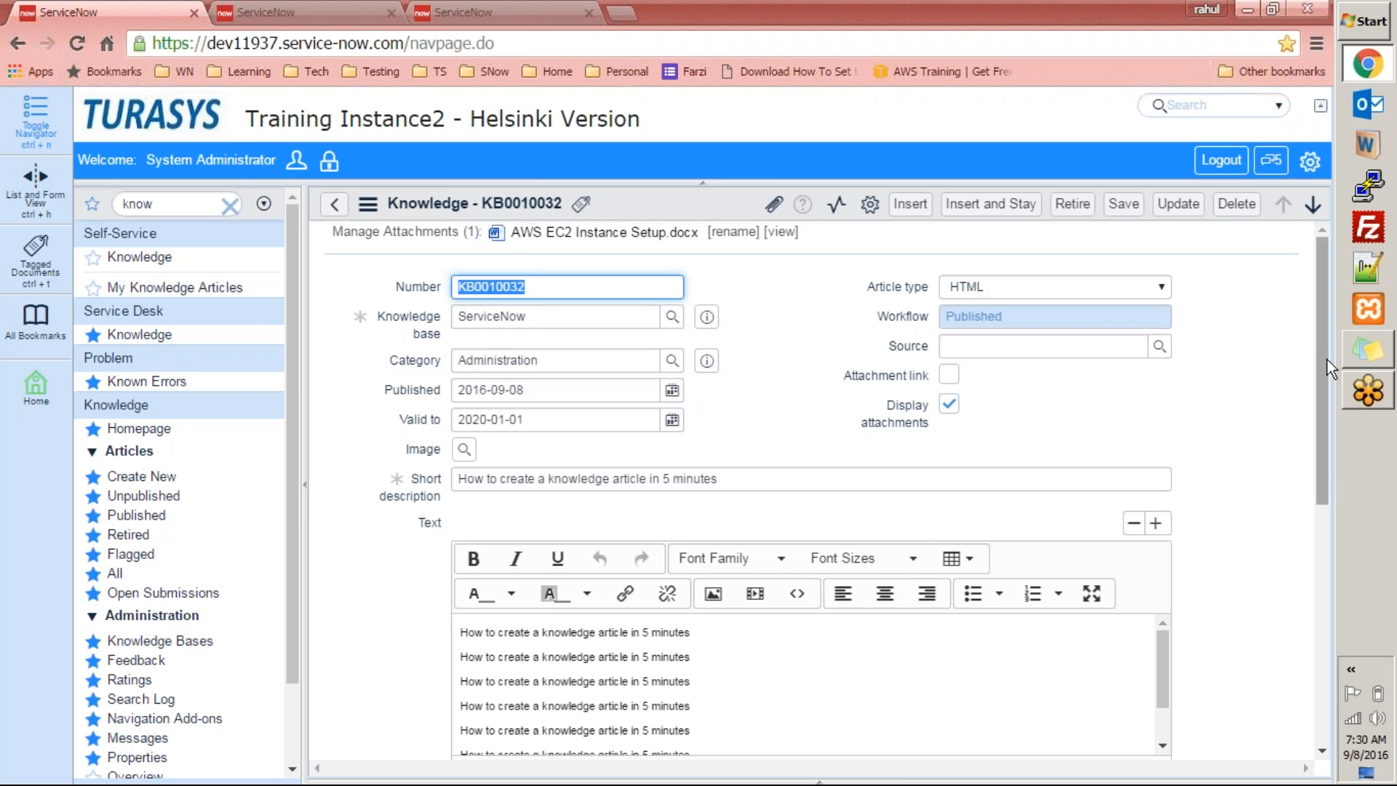
pyautogui.moveTo(1327, 359); pyautogui.dragTo(1241, 233)
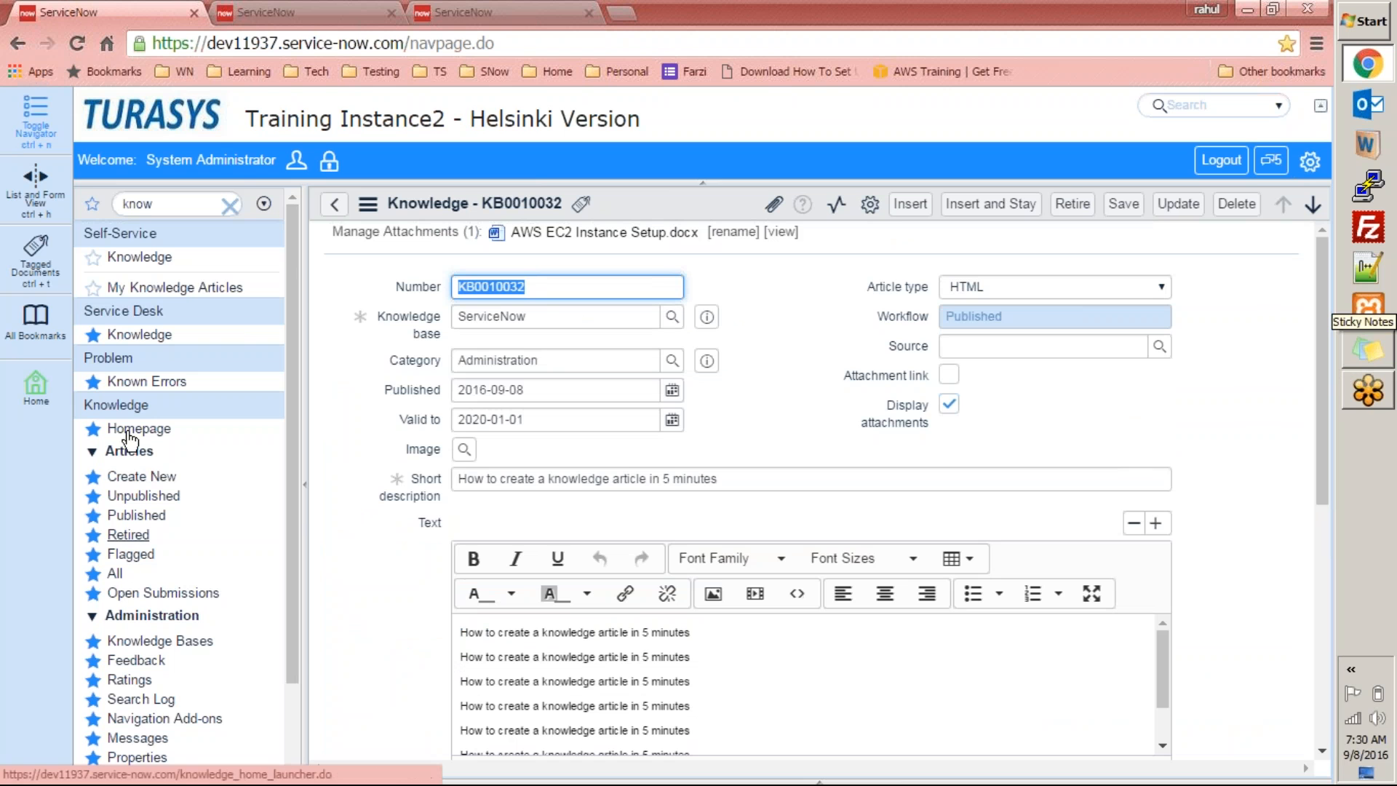
# Start a new knowledge article with article type Wiki and assign it to the ServiceNow knowledge base
pyautogui.click(125, 477)
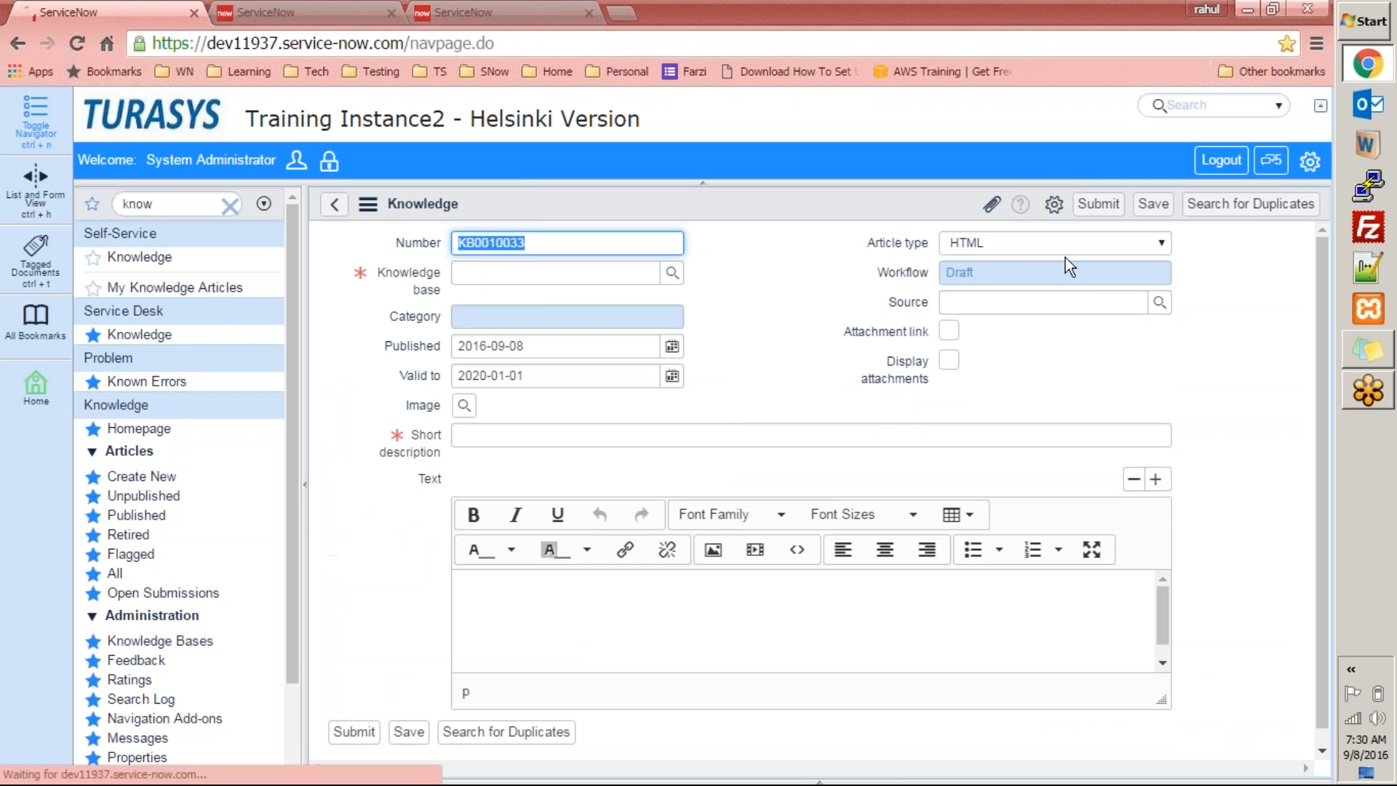
pyautogui.click(1067, 245)
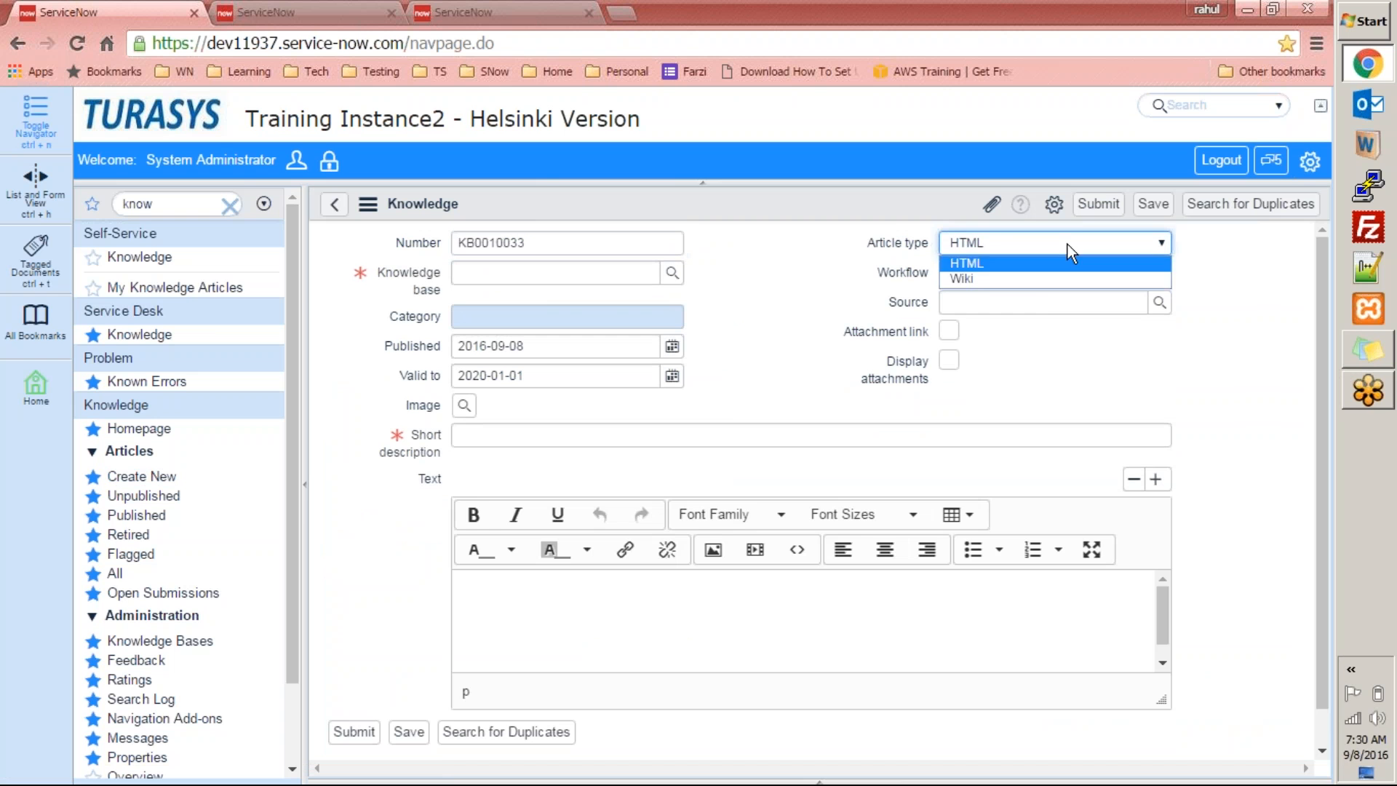
pyautogui.click(1042, 278)
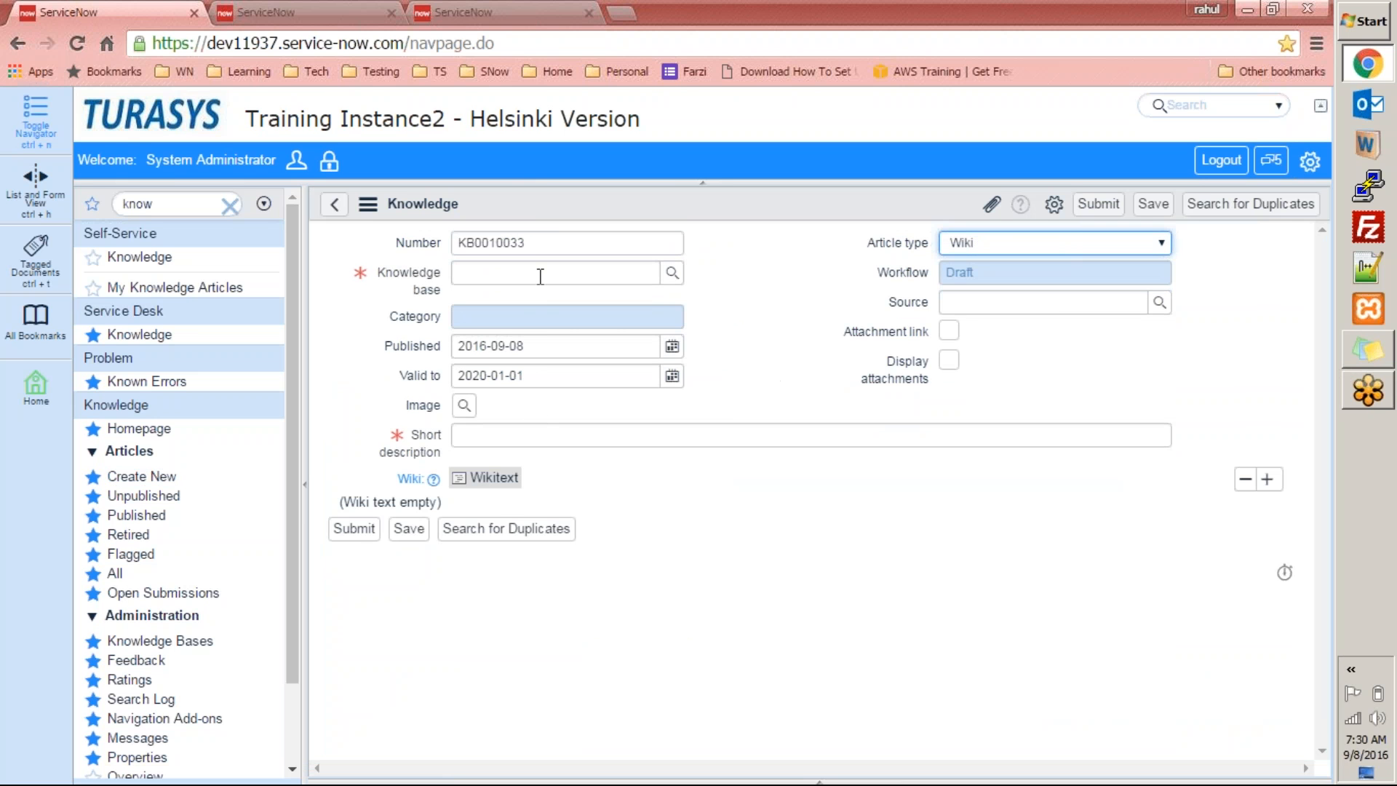
pyautogui.click(673, 274)
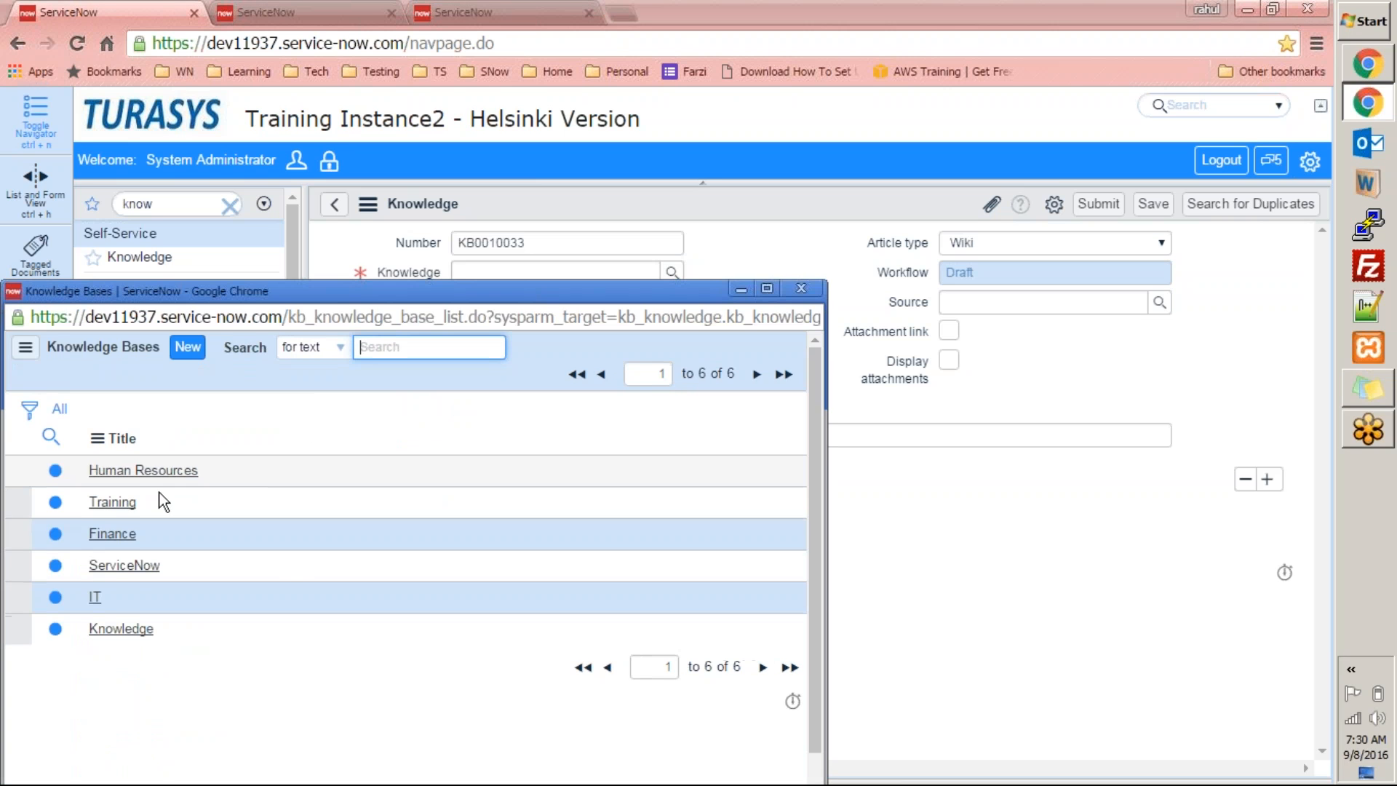
pyautogui.click(138, 566)
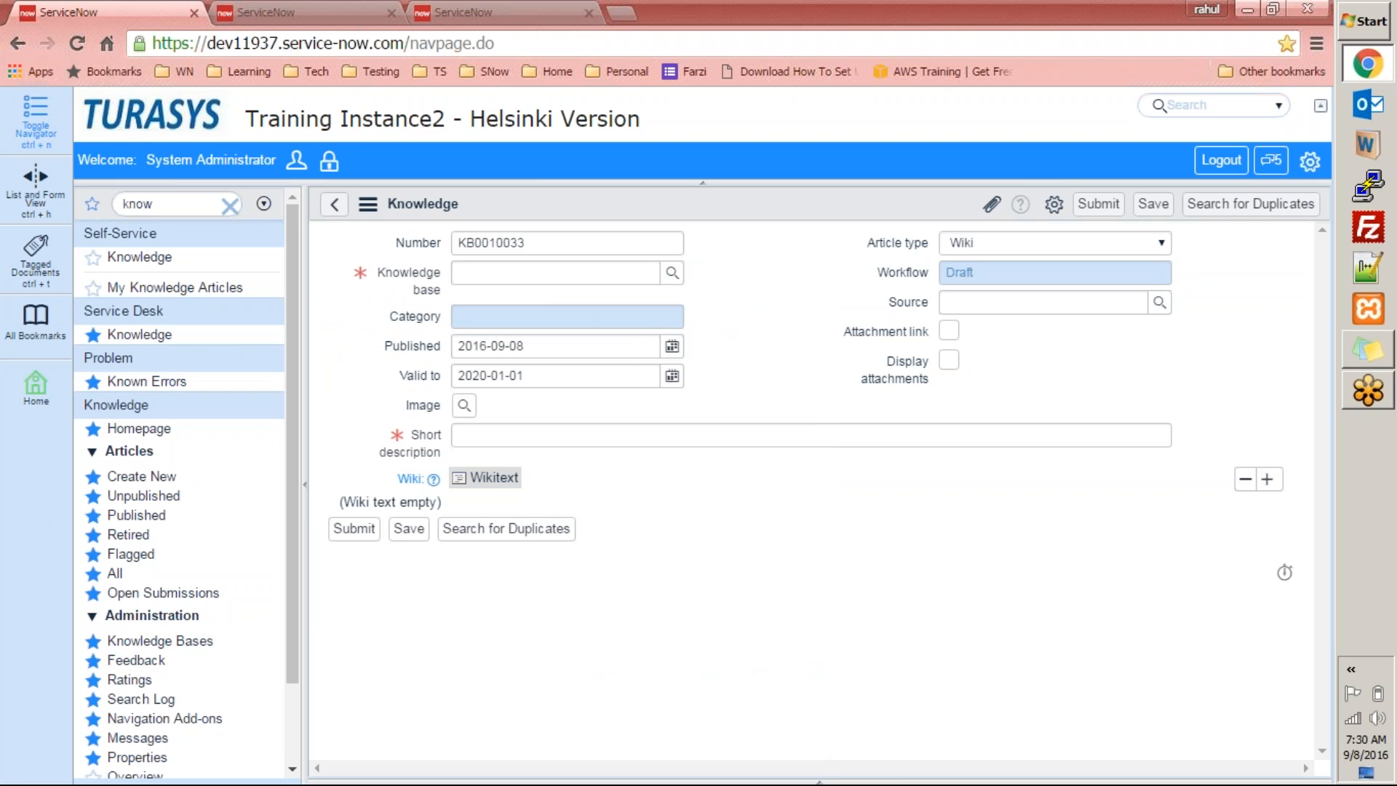
# View the category lookup for the new article and its blank form for adding a category, closing it without saving
pyautogui.click(672, 316)
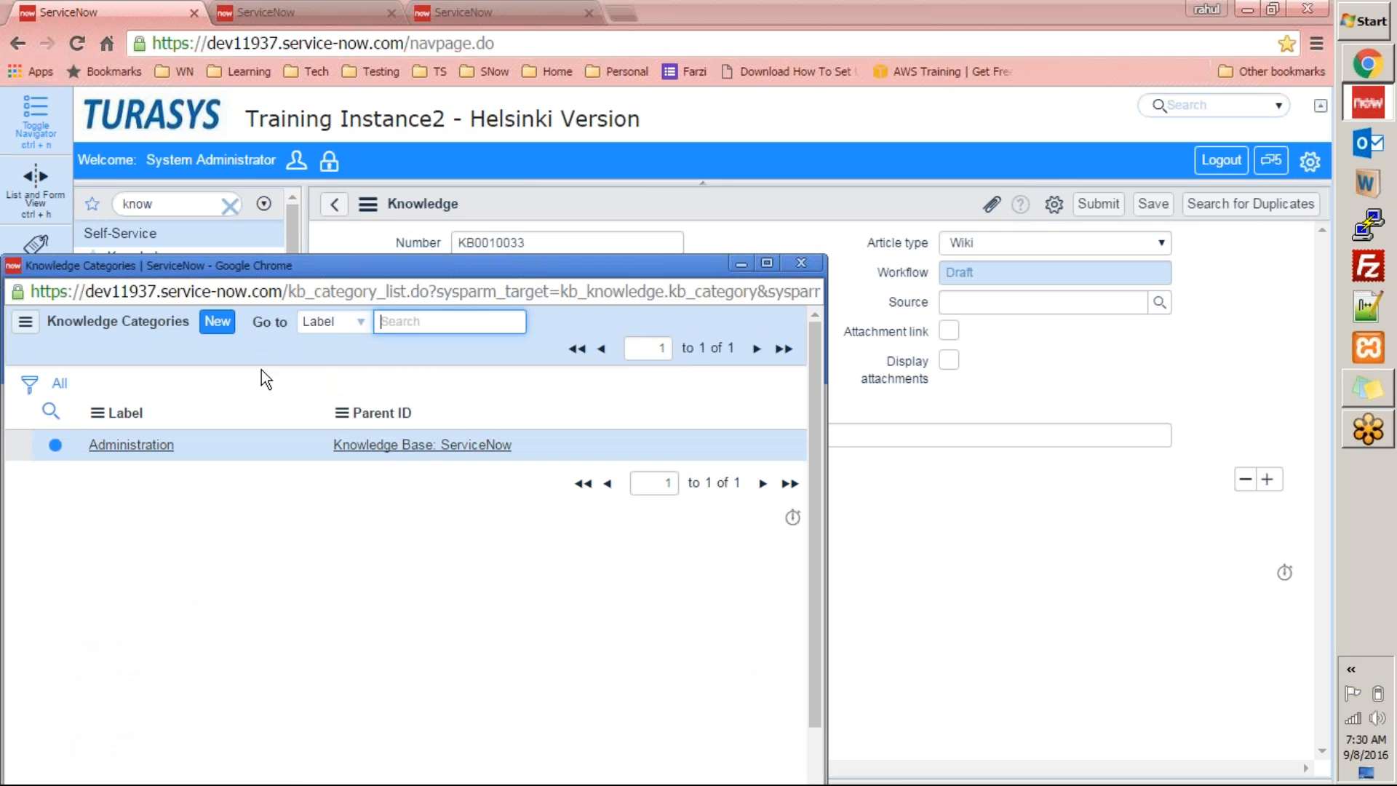
pyautogui.click(219, 329)
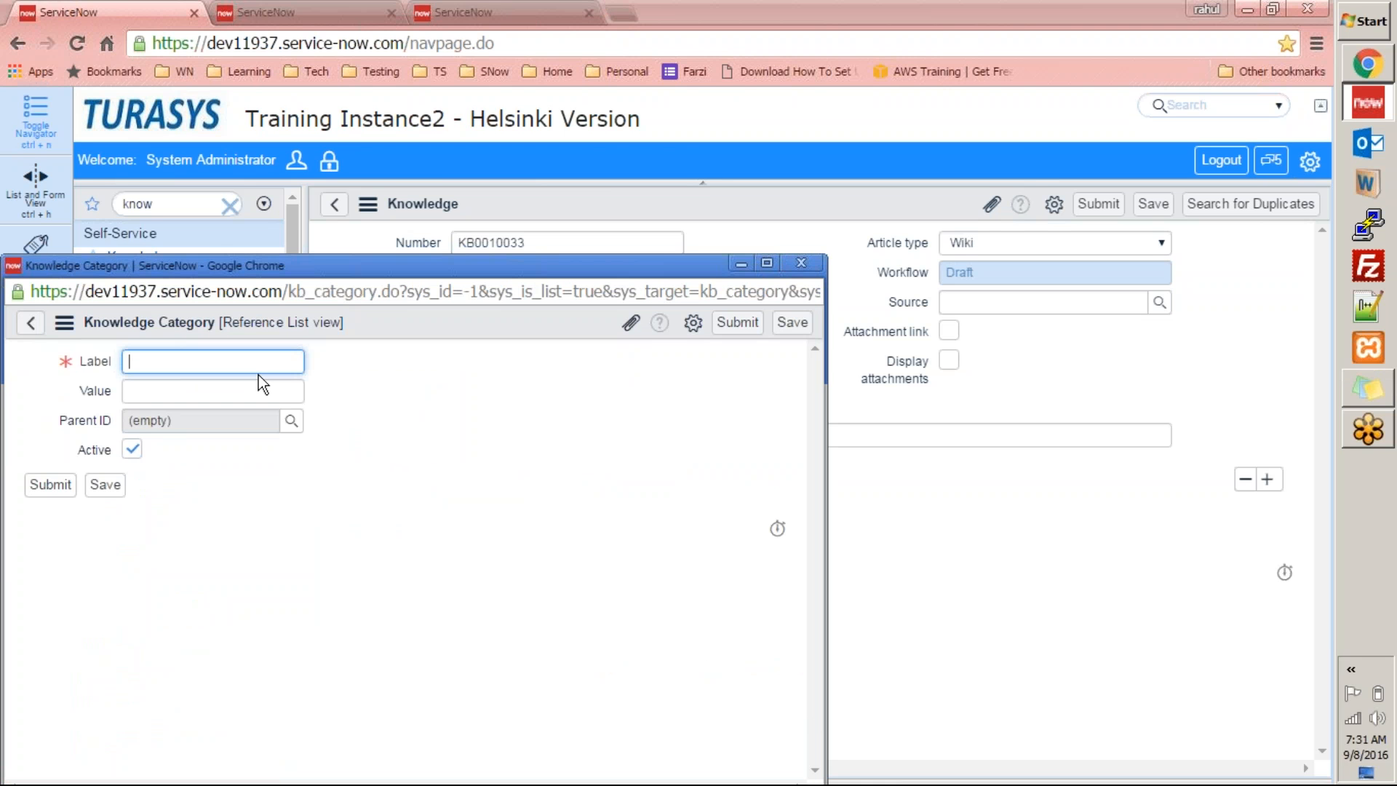
pyautogui.click(802, 262)
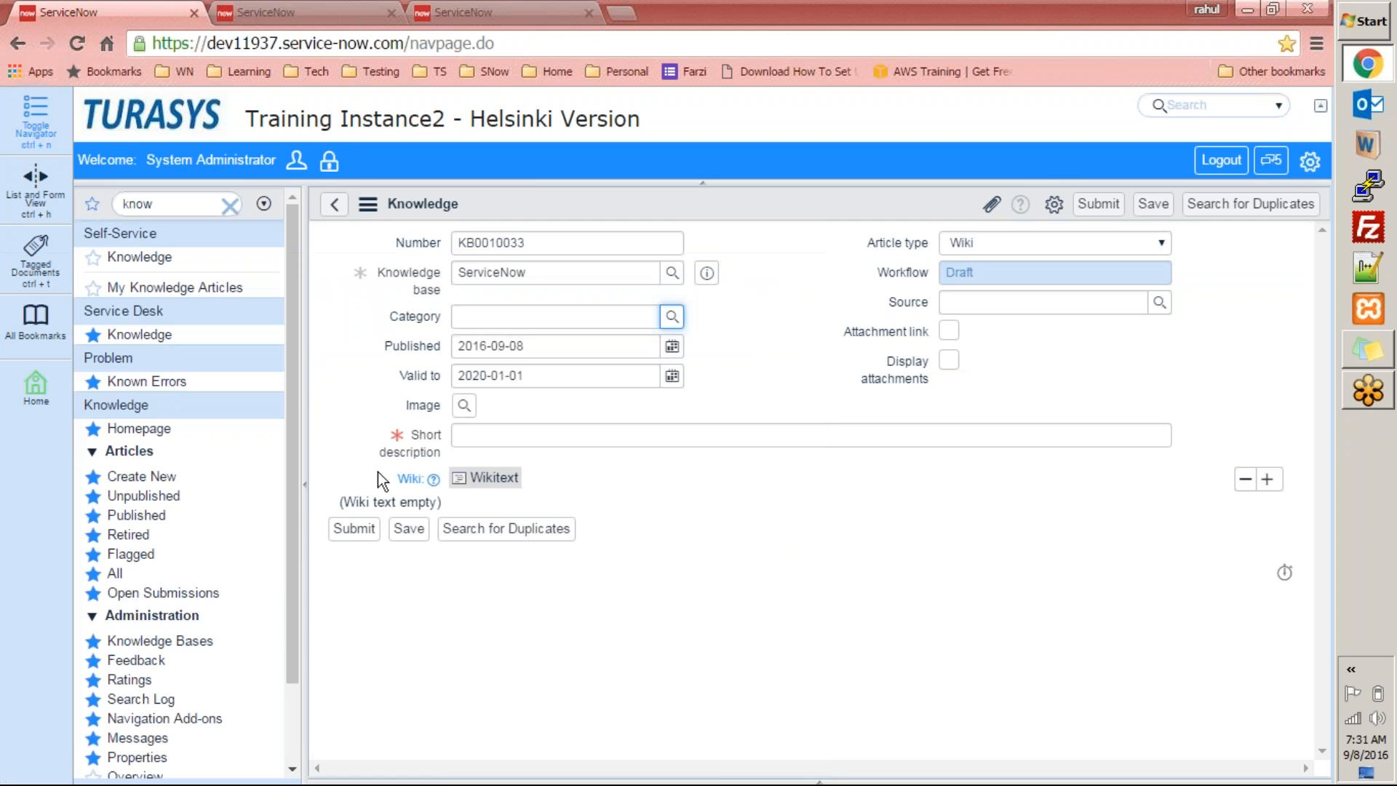
pyautogui.moveTo(292, 553); pyautogui.dragTo(294, 618)
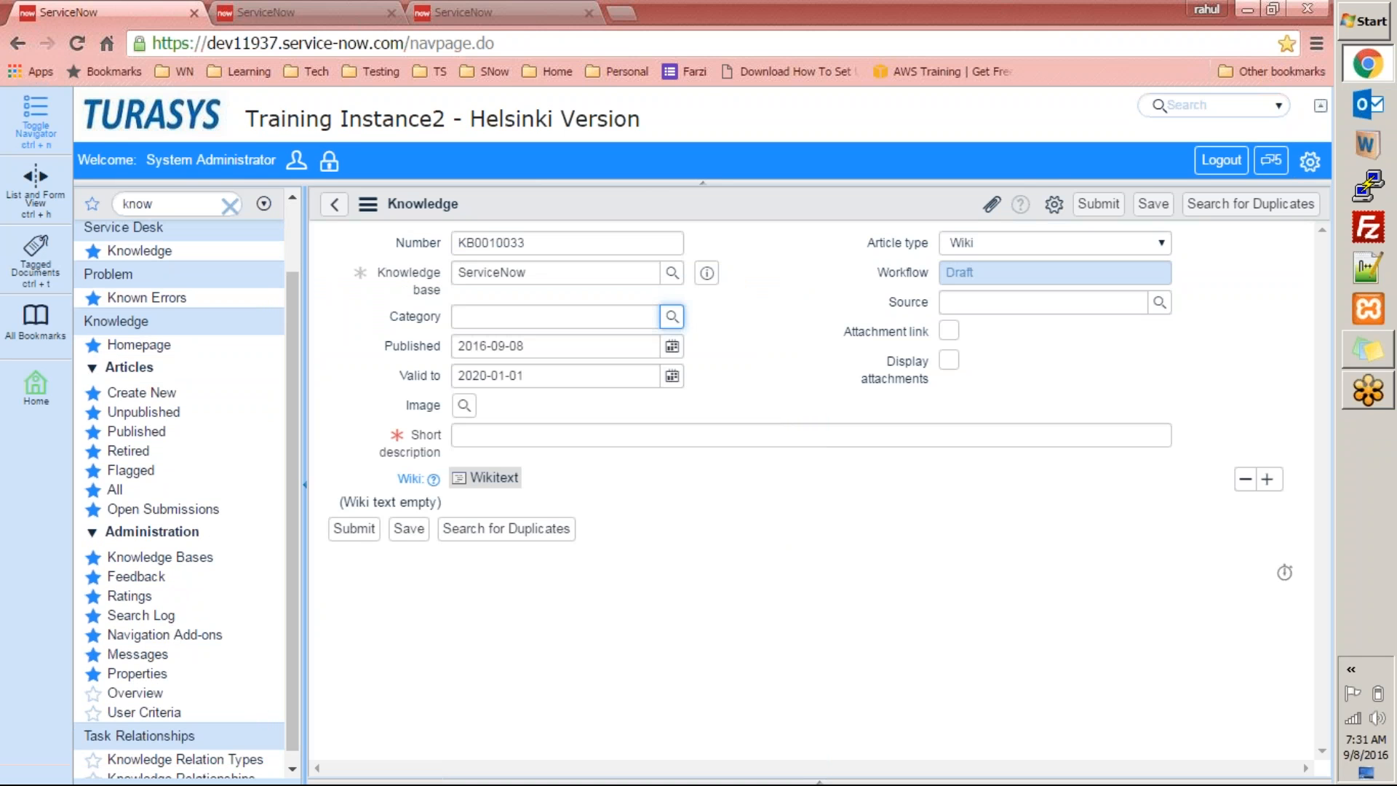
pyautogui.scroll(-1, 296, 648)
pyautogui.scroll(2, 298, 612)
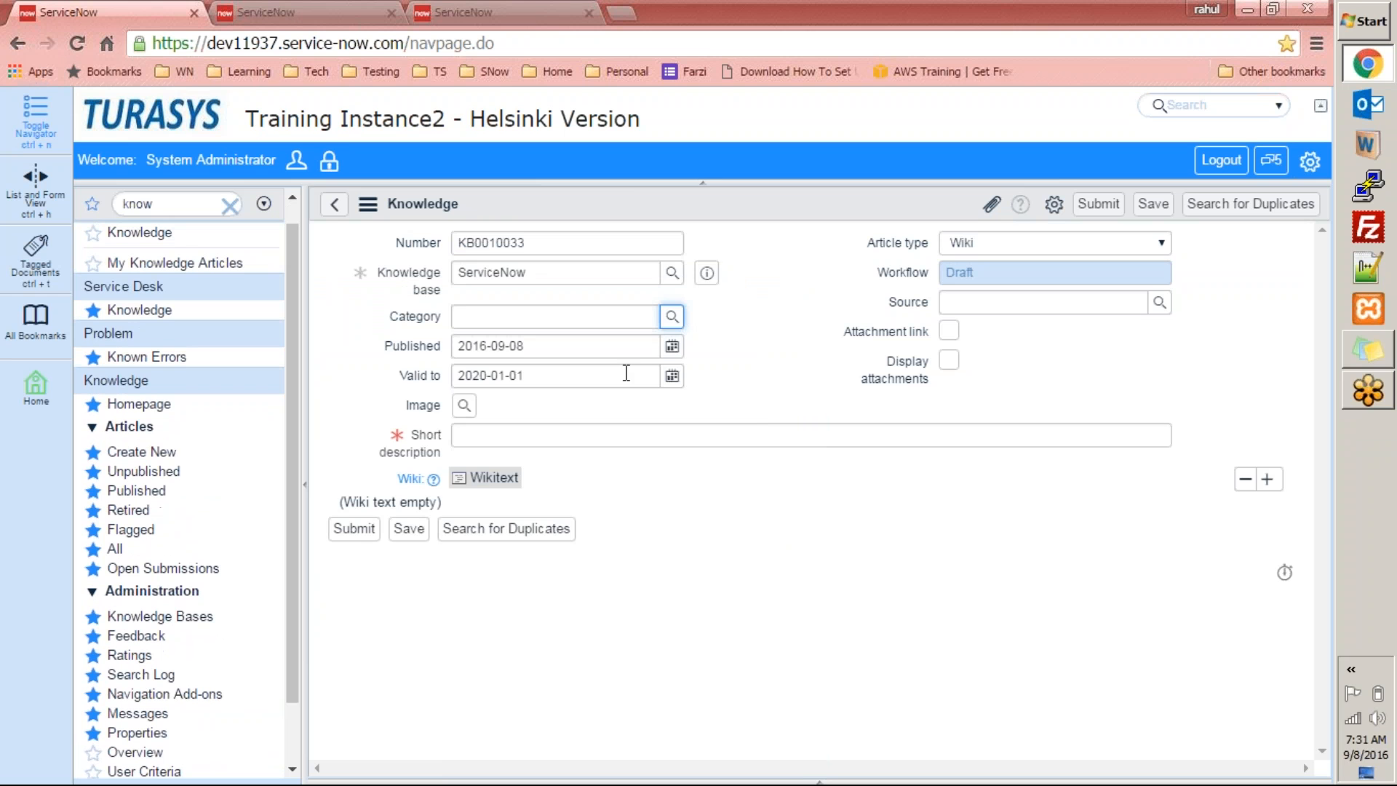
# Create a knowledge category labelled "WIki Page" with value "Wiki Pages" from the category lookup and assign it to the article
pyautogui.click(671, 319)
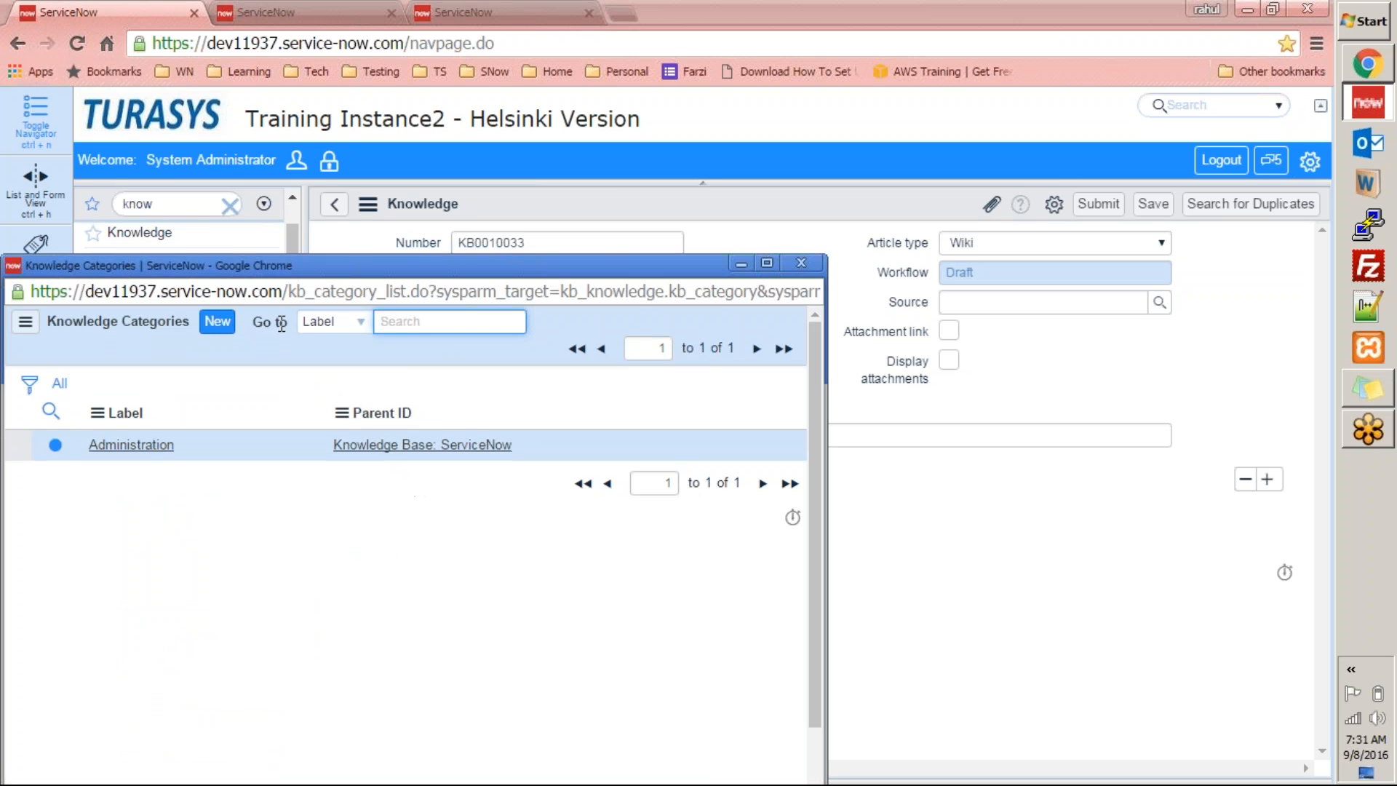
pyautogui.click(217, 321)
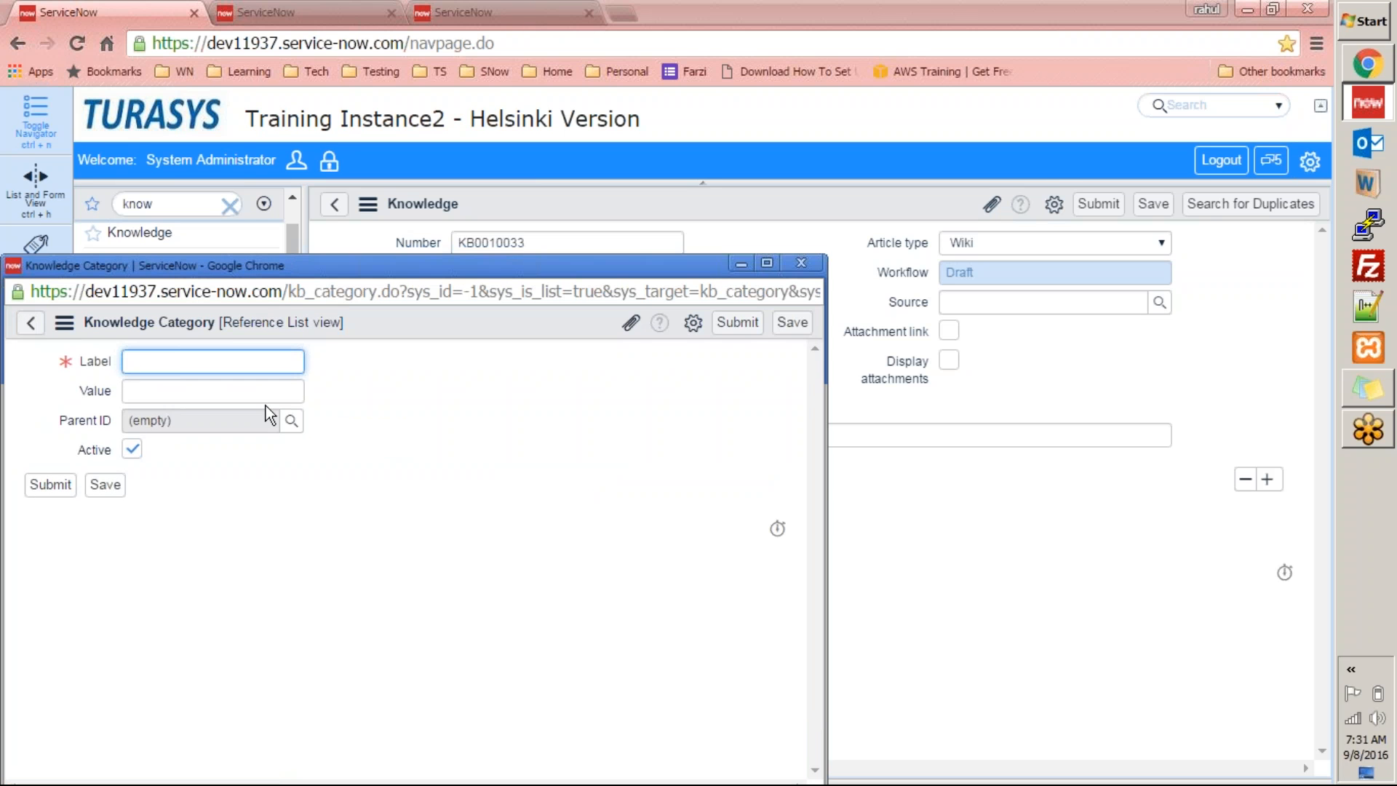
pyautogui.write('Wiki ')
pyautogui.write('Page')
pyautogui.press('Tab')
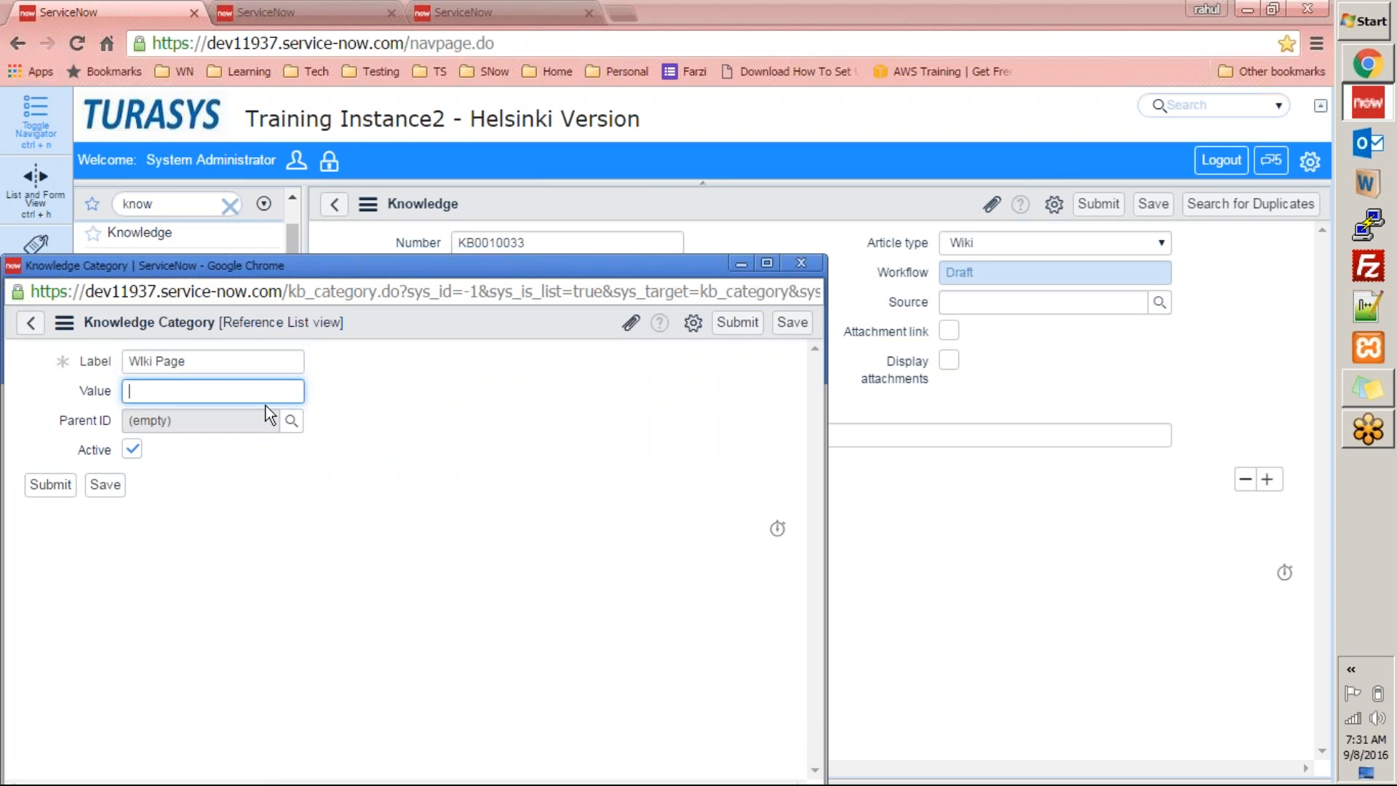
pyautogui.write('Wiki Pages')
pyautogui.click(51, 484)
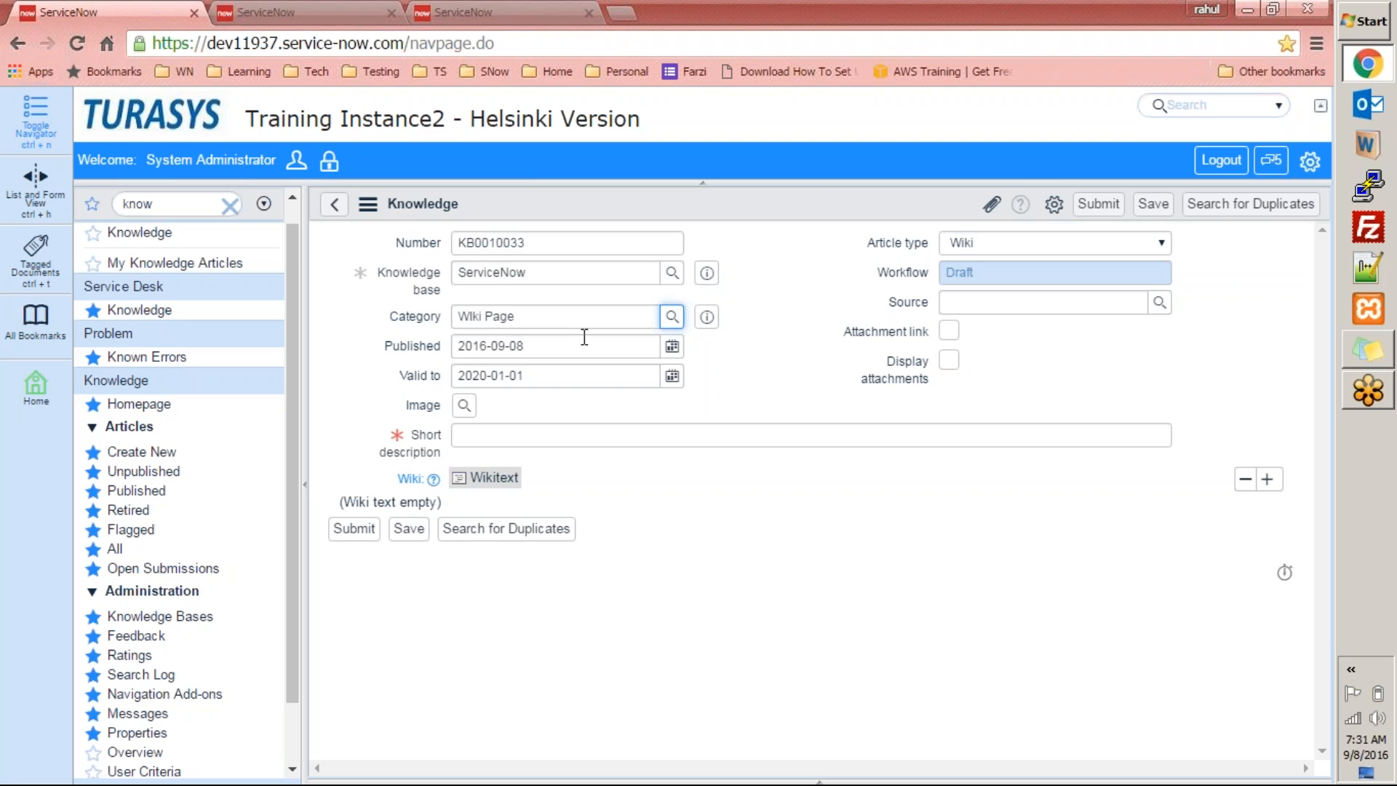
# Choose an icon from the /images/ directory for the article and set the short description to "How to create a sample wiki page in 5 minutes"
pyautogui.click(464, 406)
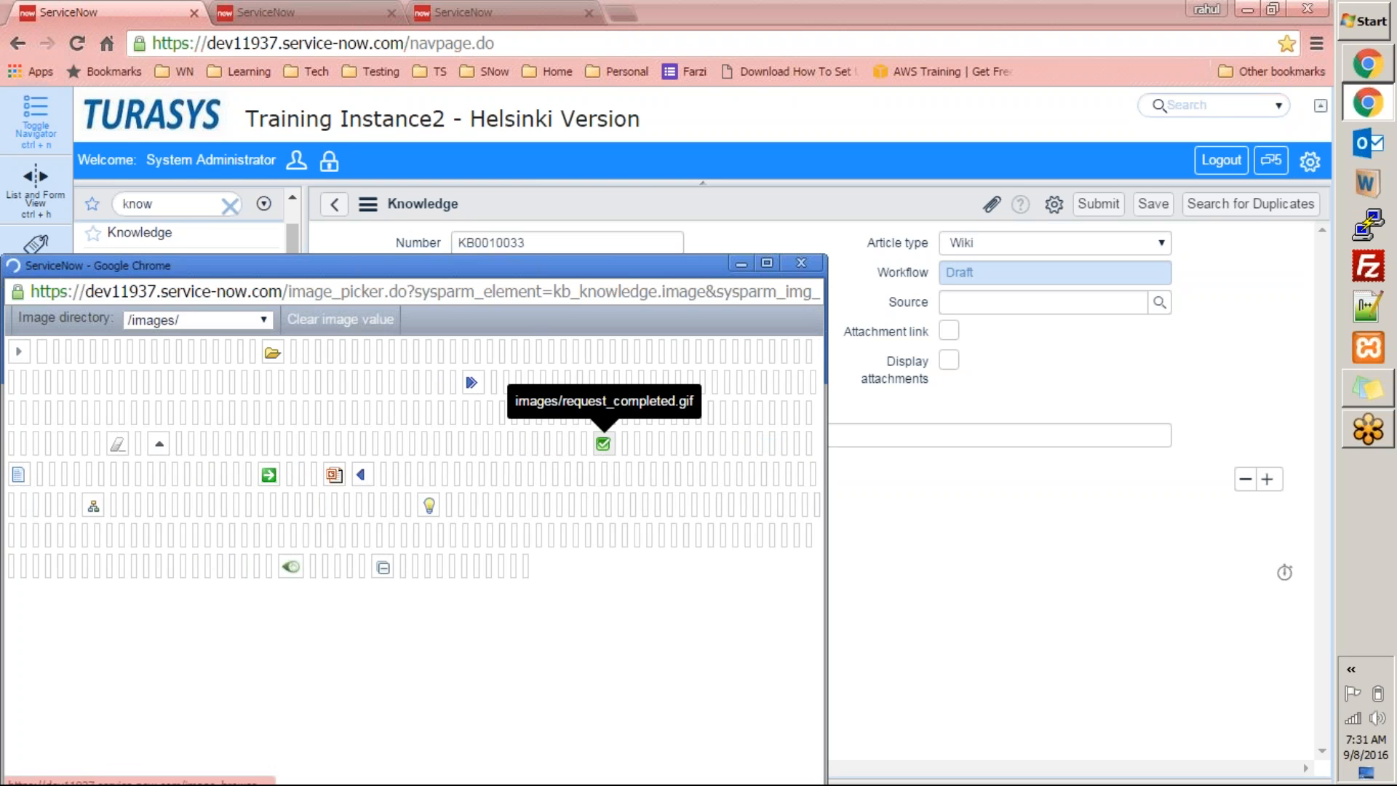
pyautogui.click(408, 485)
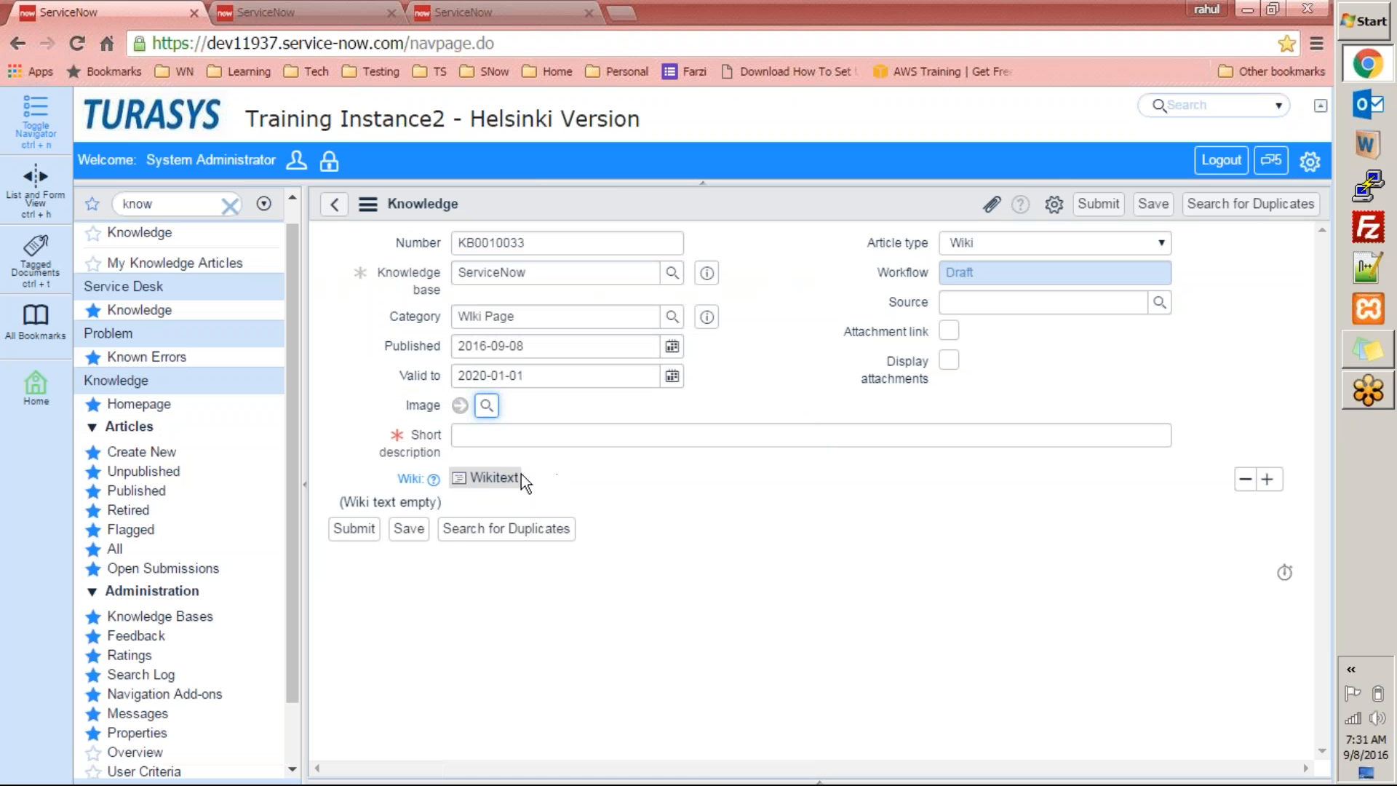
pyautogui.click(552, 442)
pyautogui.write('Sa')
pyautogui.press('BackSpace')
pyautogui.press('BackSpace')
pyautogui.write('Ho')
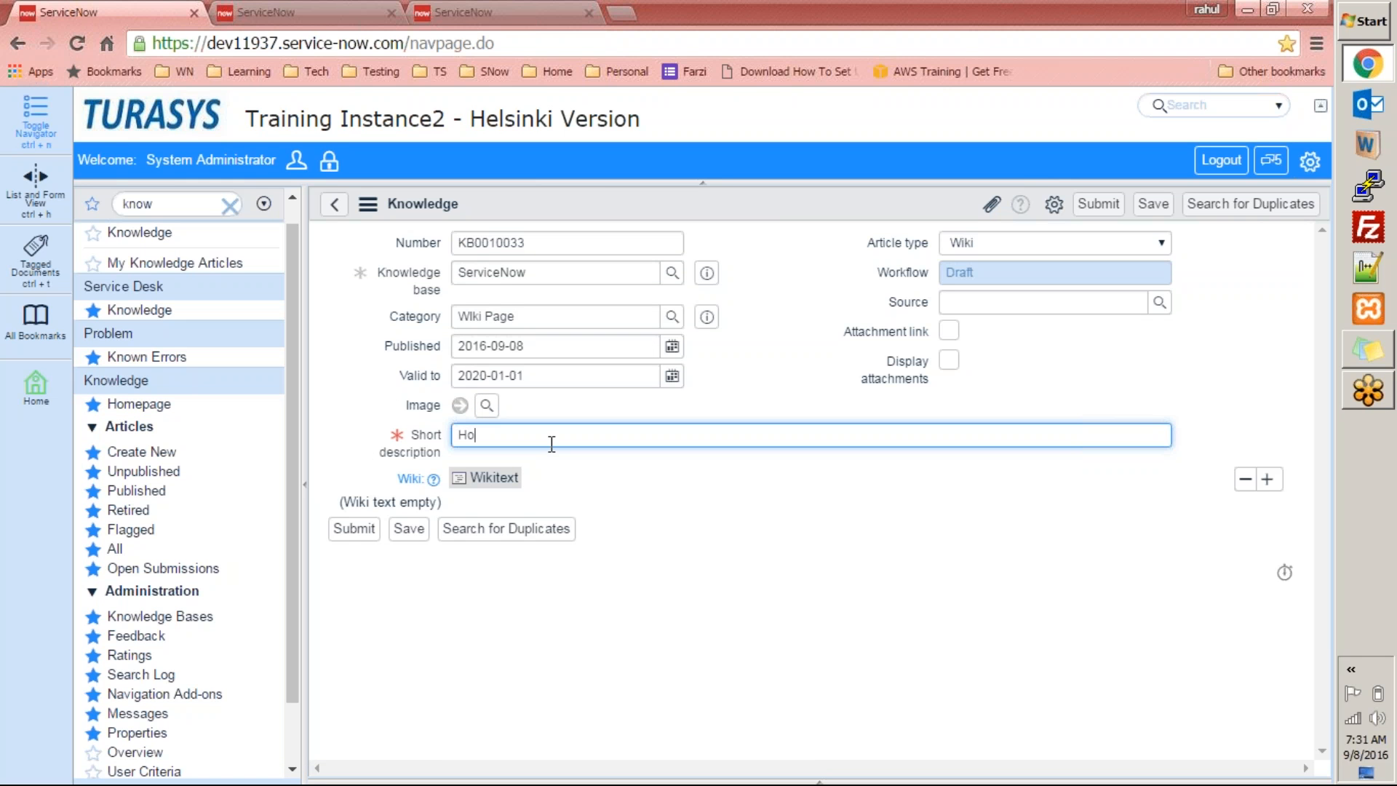
pyautogui.write('w to create a sample wiki page in')
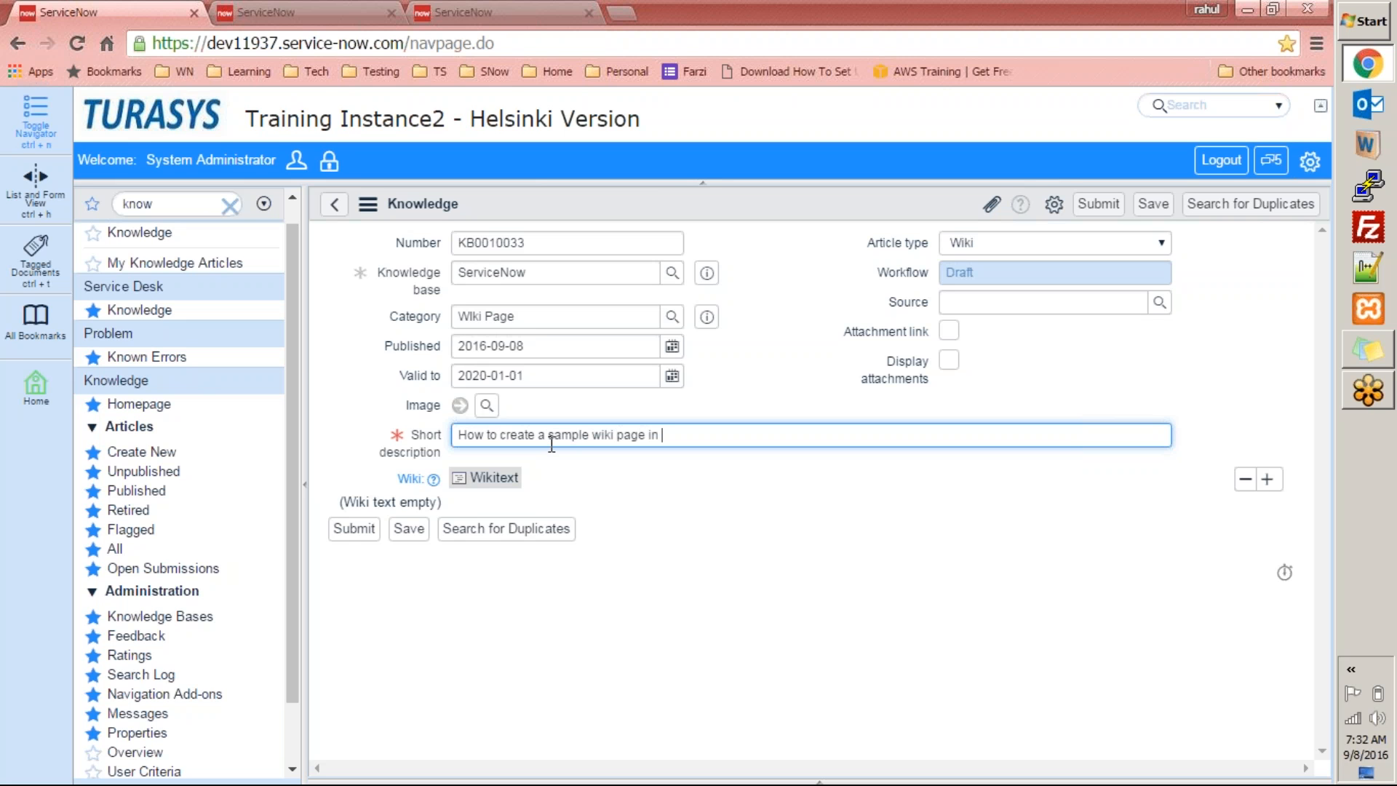
pyautogui.write(' 5 minutes')
# Copy the short description text and enable Display attachments for the article
pyautogui.hotkey('ctrl', 'a')
pyautogui.hotkey('ctrl', 'c')
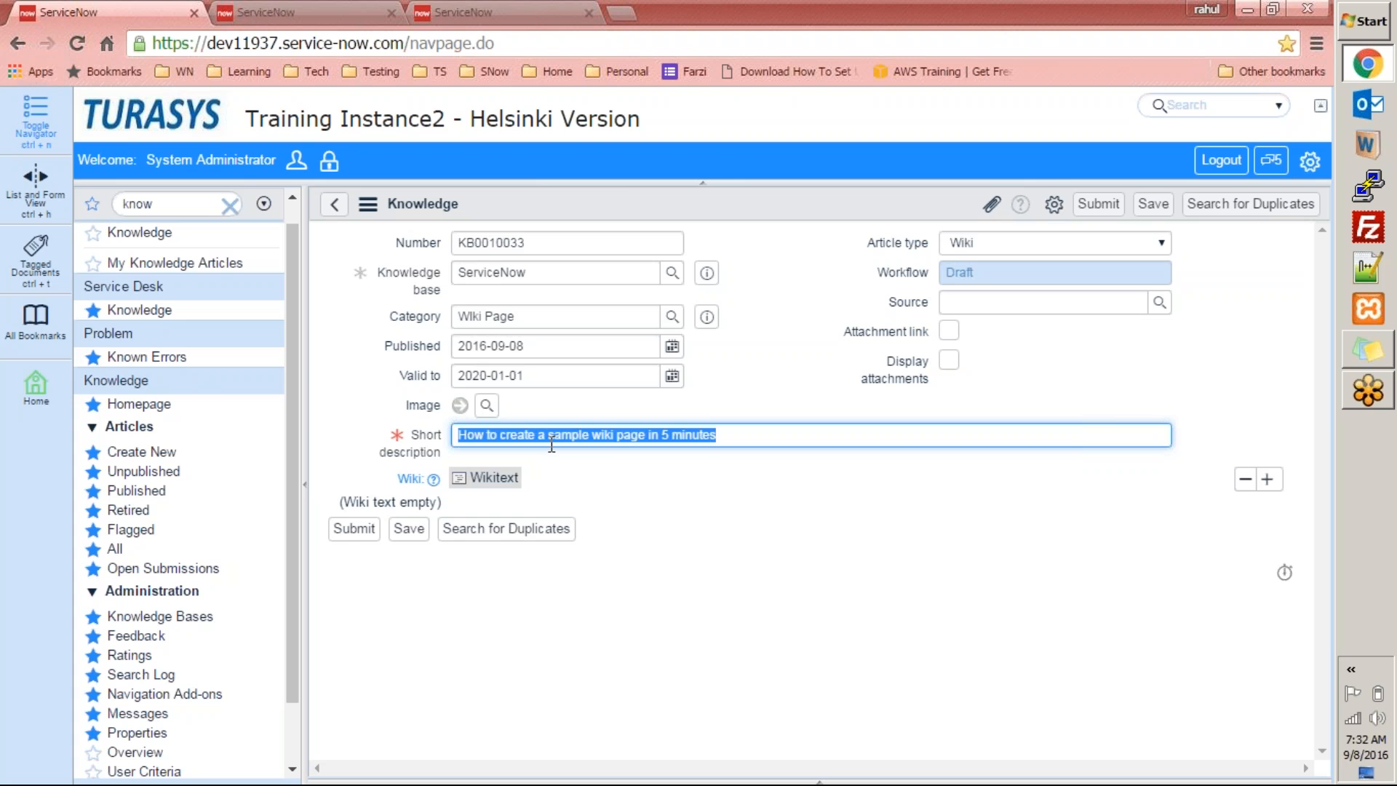
pyautogui.click(653, 495)
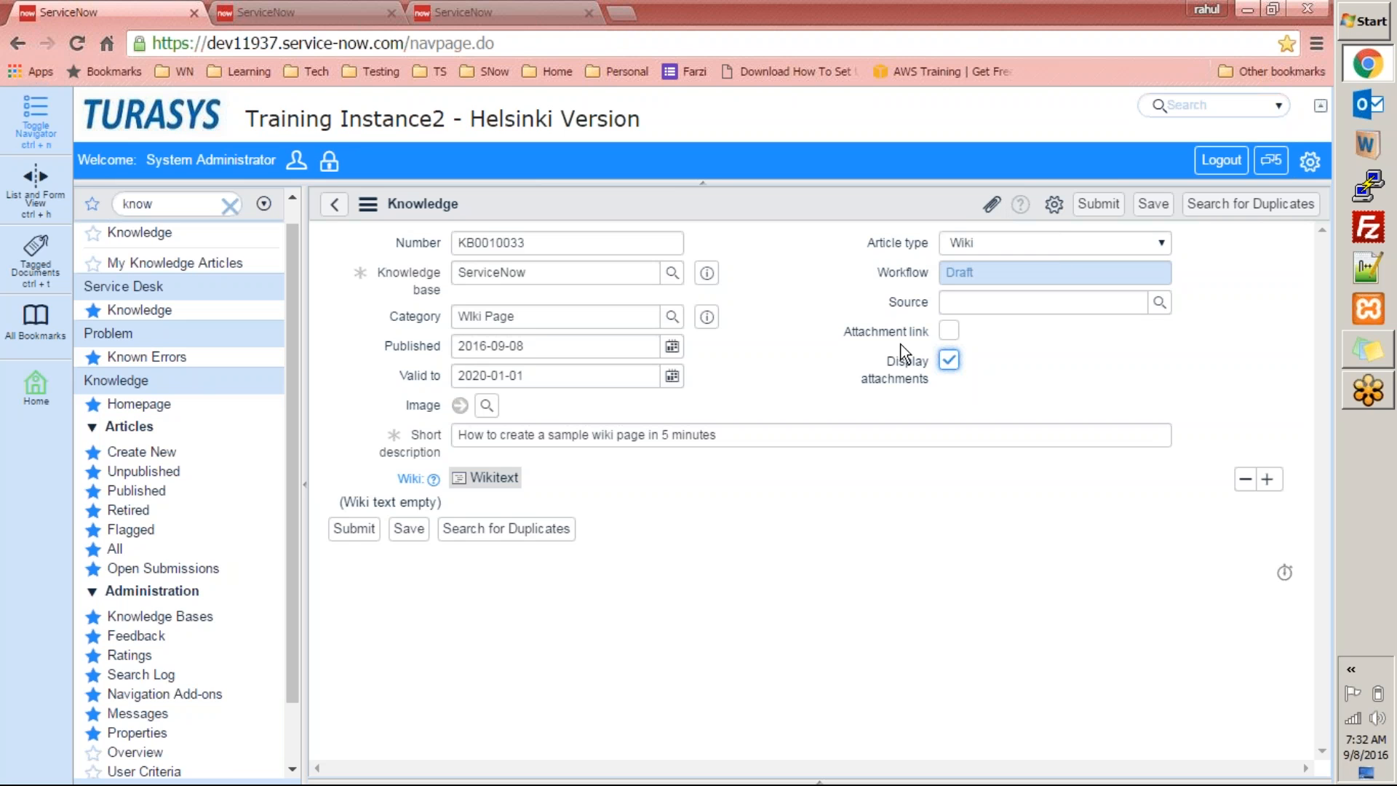
pyautogui.moveTo(905, 338)
# Fill the article's wikitext with the copied short description seven times, separated by blank lines, and submit the article
pyautogui.click(466, 479)
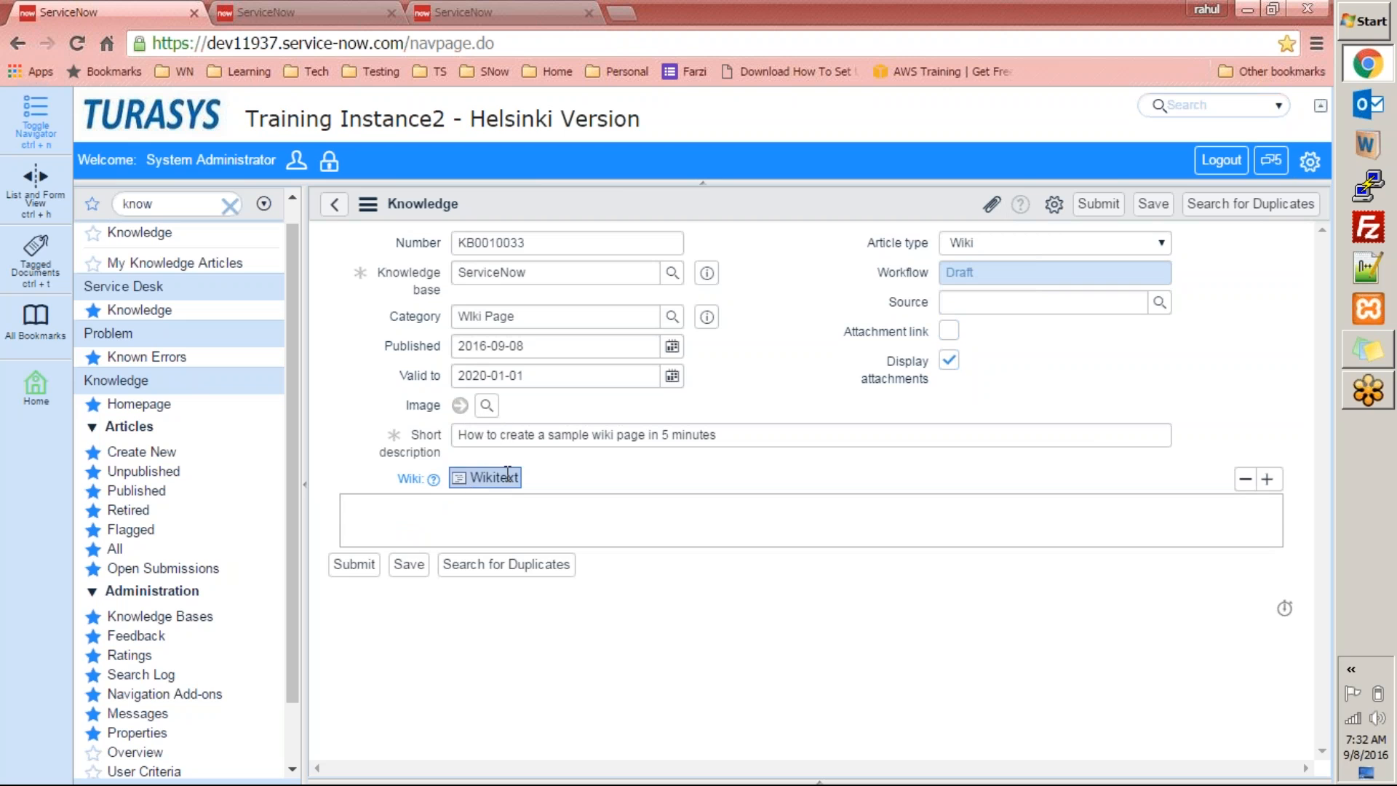
pyautogui.click(501, 504)
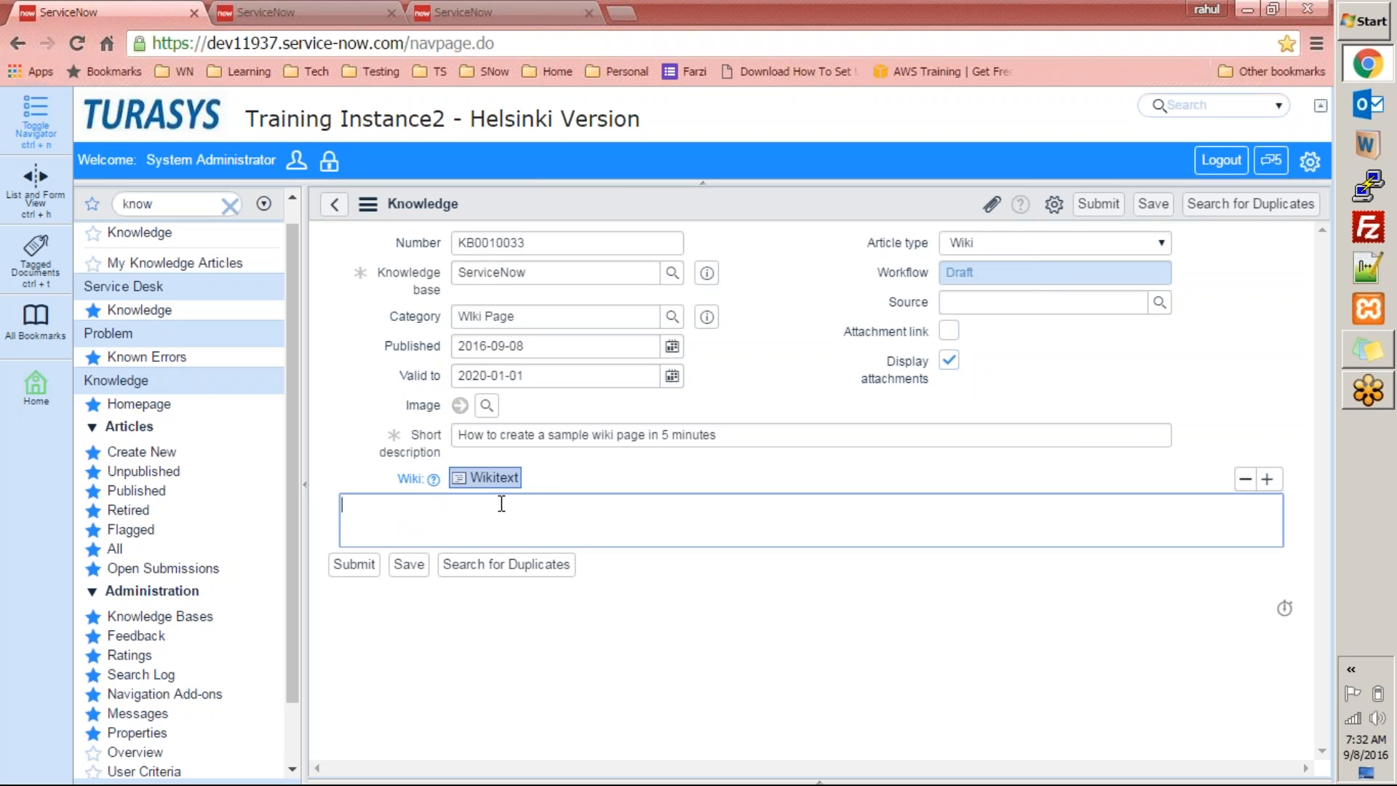
pyautogui.hotkey('ctrl', 'v')
pyautogui.press('Return')
pyautogui.press('Return')
pyautogui.hotkey('ctrl', 'v')
pyautogui.press('Return')
pyautogui.press('Return')
pyautogui.hotkey('ctrl', 'v')
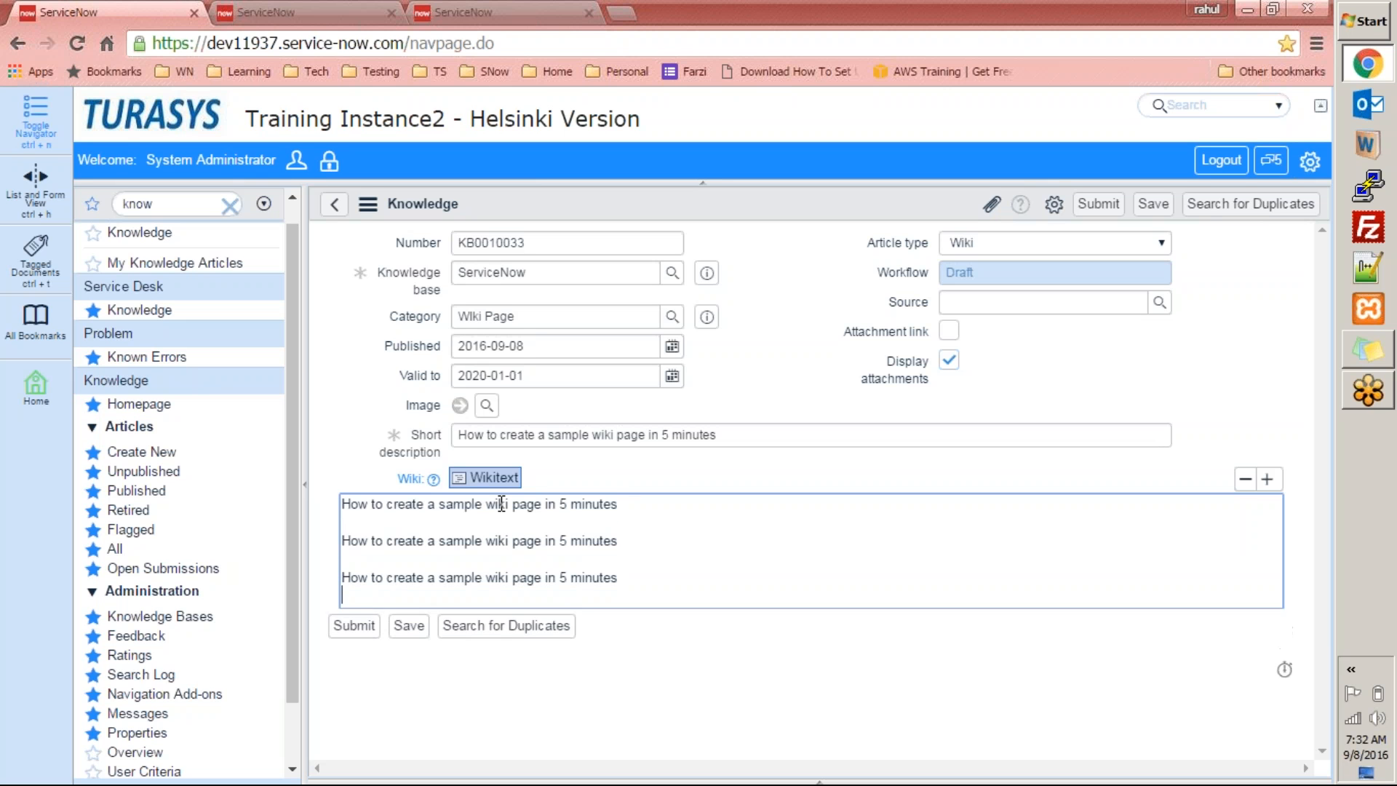
pyautogui.press('Return')
pyautogui.press('Return')
pyautogui.hotkey('ctrl', 'v')
pyautogui.press('Return')
pyautogui.press('Return')
pyautogui.hotkey('ctrl', 'v')
pyautogui.press('Return')
pyautogui.press('Return')
pyautogui.hotkey('ctrl', 'v')
pyautogui.press('Return')
pyautogui.press('Return')
pyautogui.hotkey('ctrl', 'v')
pyautogui.press('Return')
pyautogui.press('Return')
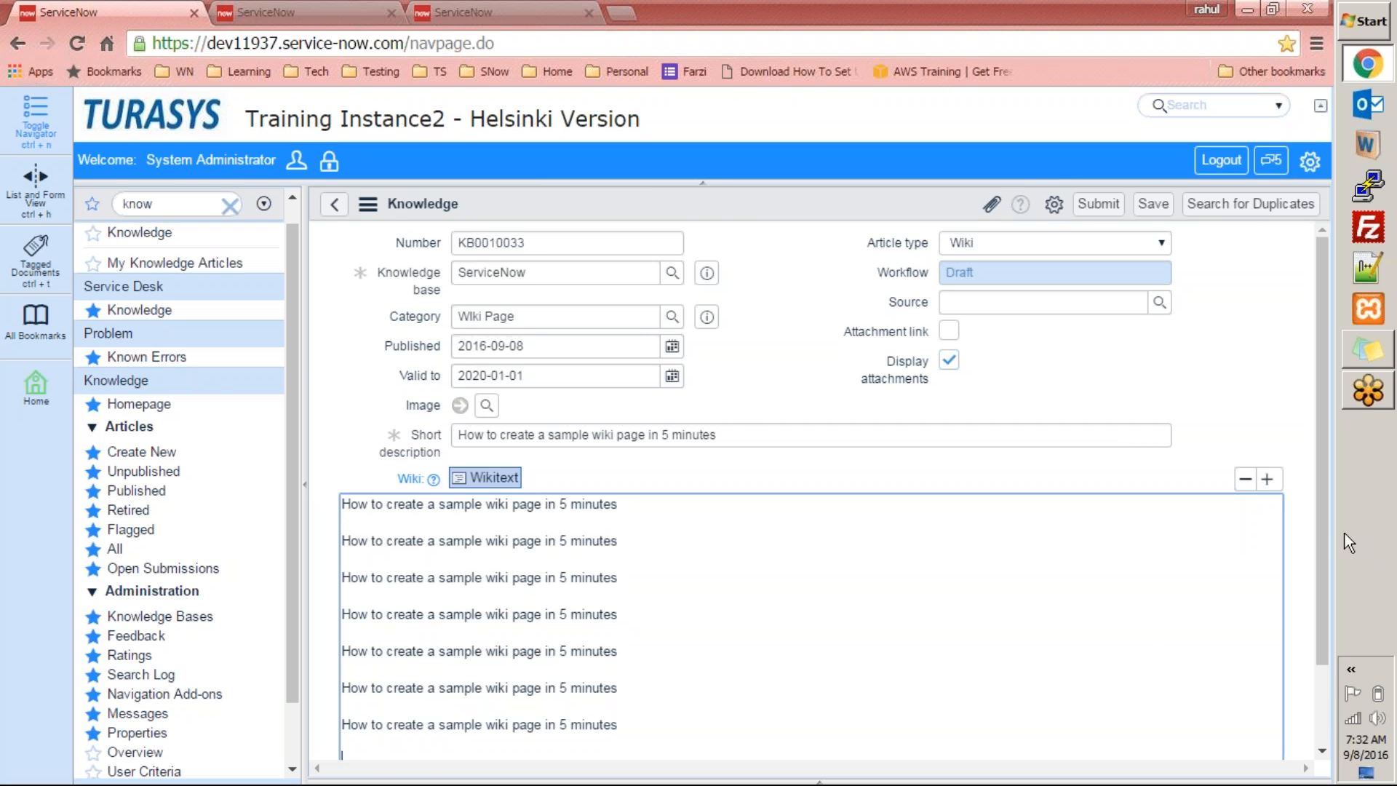
pyautogui.moveTo(1326, 530); pyautogui.dragTo(1330, 623)
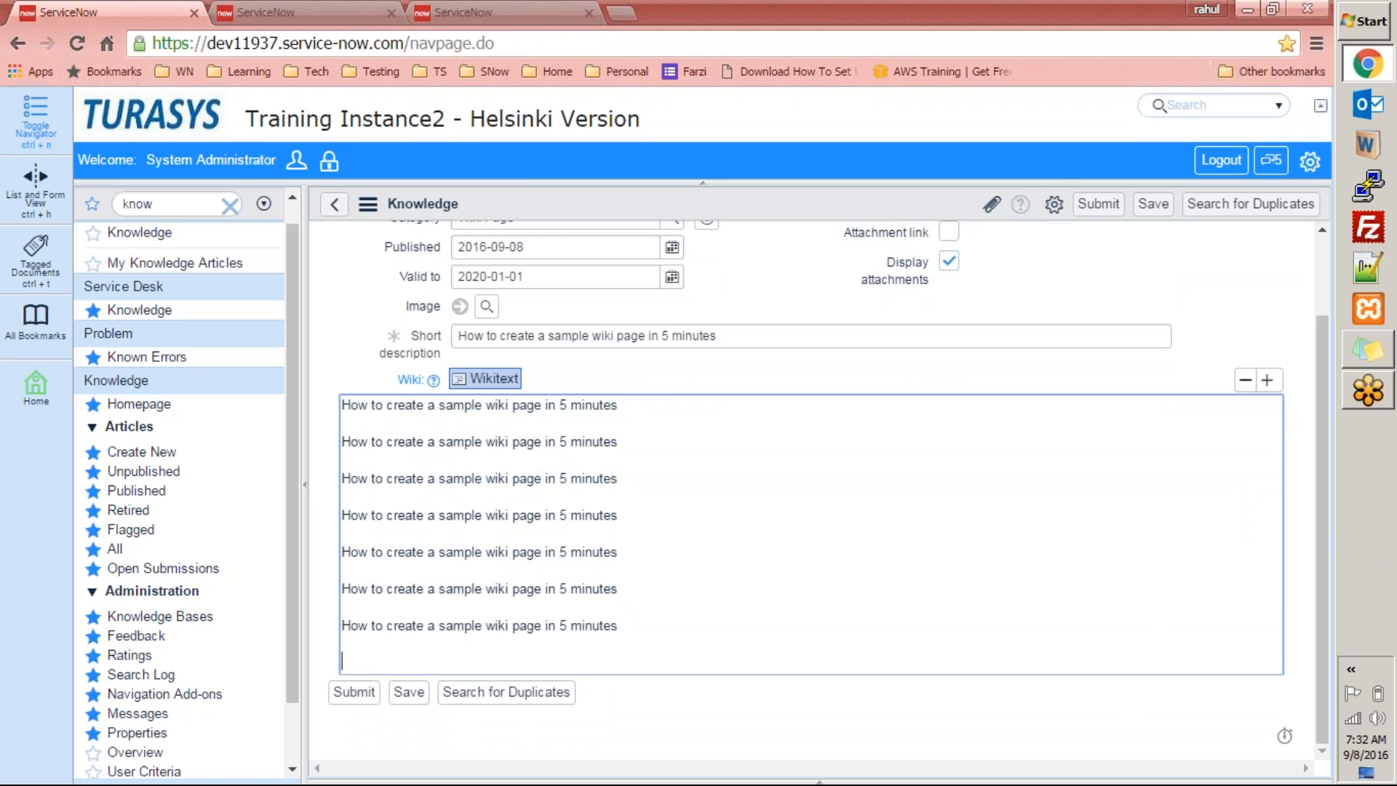
pyautogui.click(1101, 208)
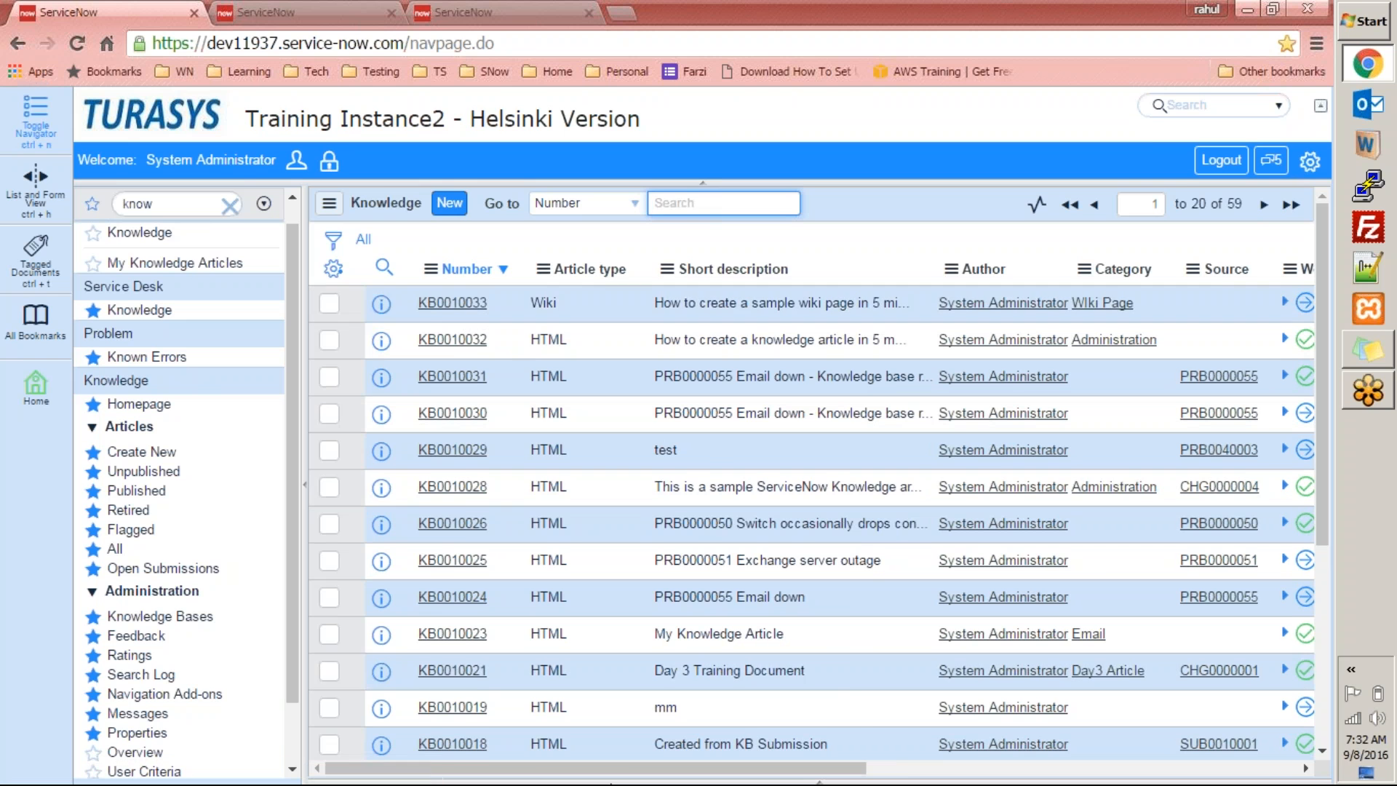
# Check the workflow column in the knowledge list, open the wiki article record KB0010033 and view its article page
pyautogui.moveTo(623, 773); pyautogui.dragTo(865, 713)
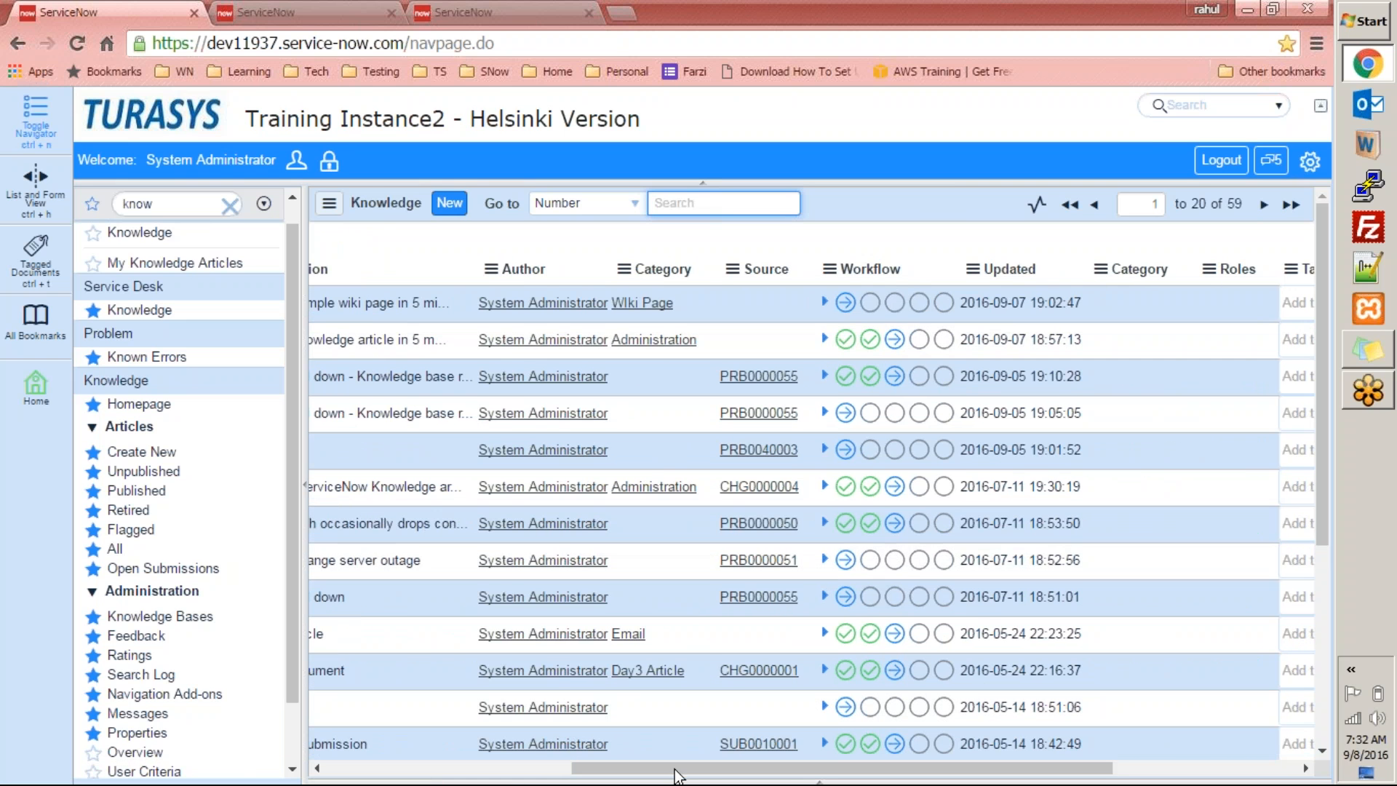
pyautogui.moveTo(675, 775); pyautogui.dragTo(400, 700)
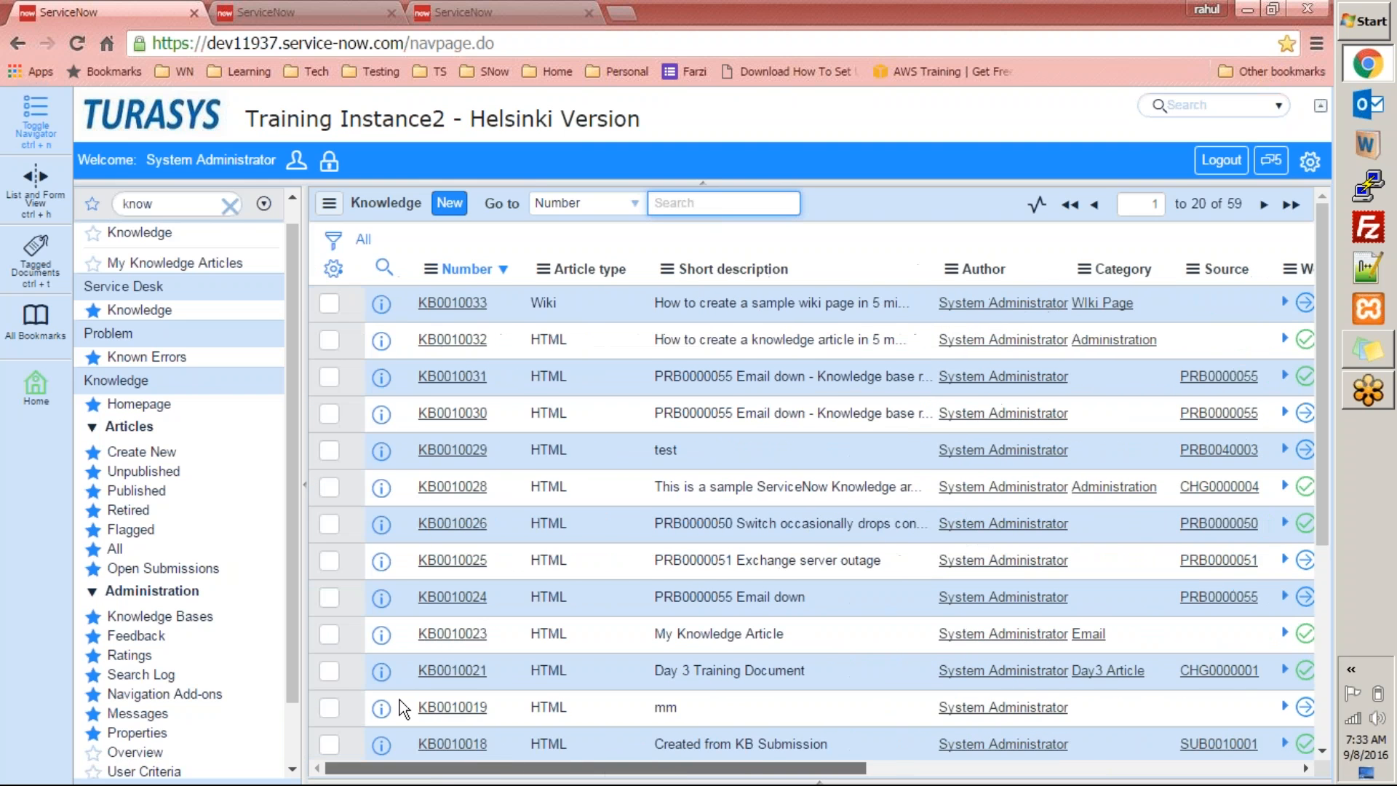
pyautogui.click(452, 302)
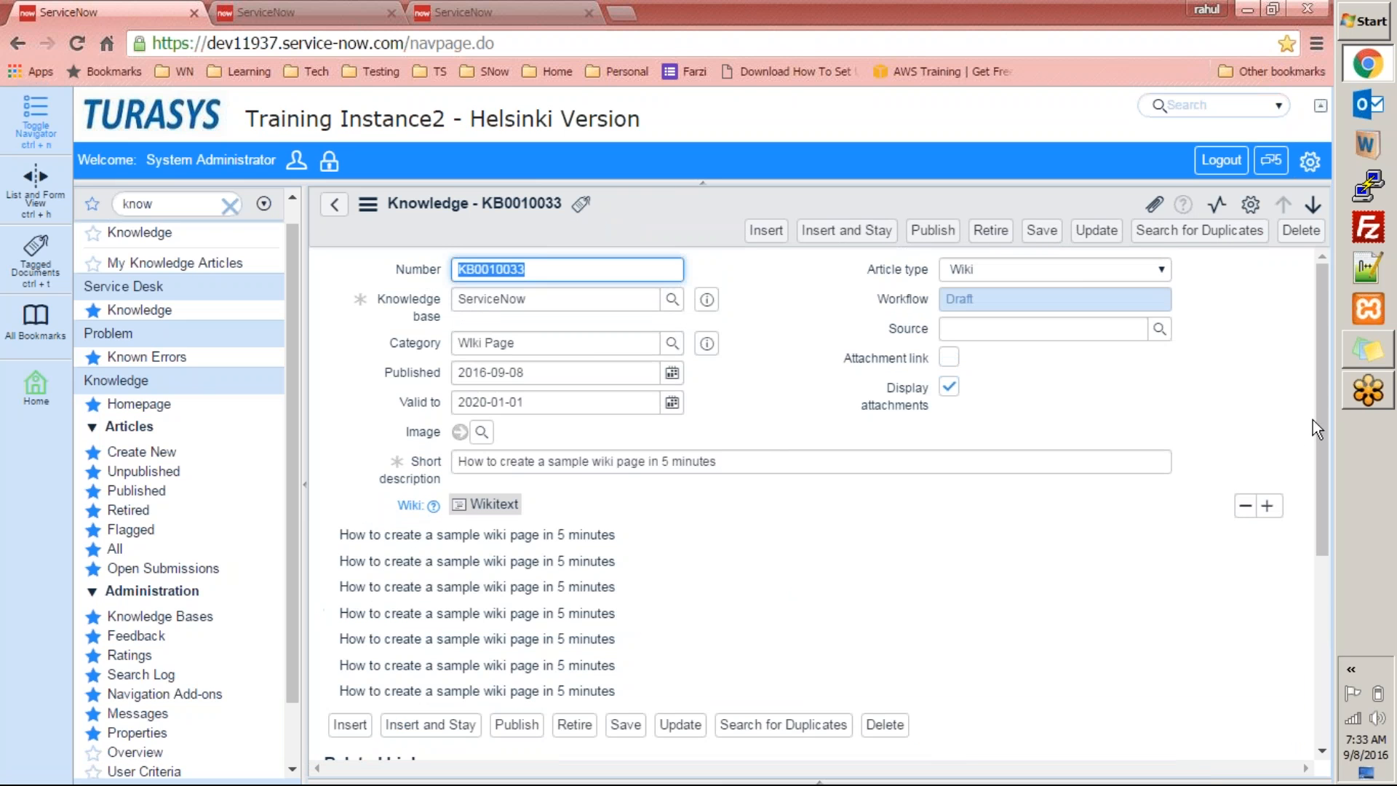
pyautogui.moveTo(1321, 419); pyautogui.dragTo(1333, 607)
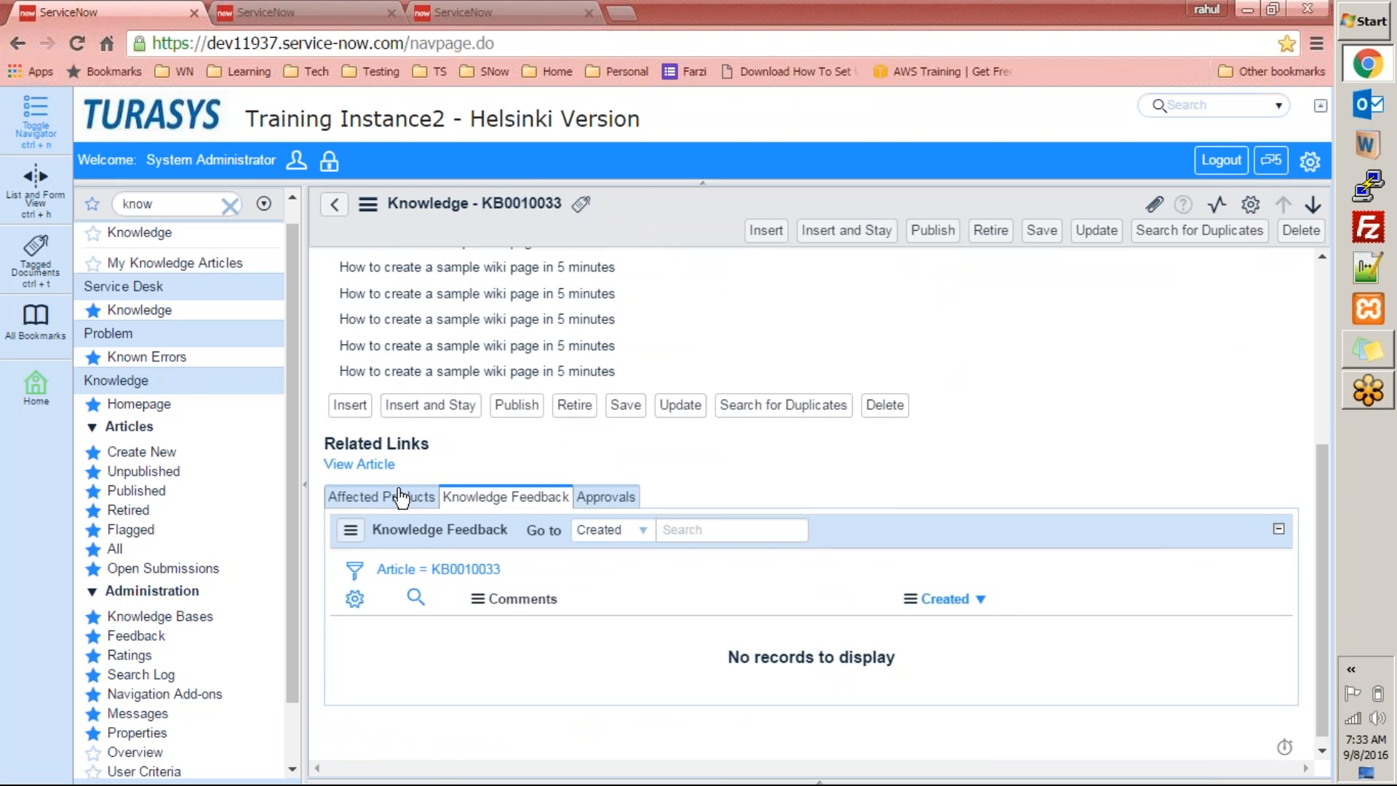
pyautogui.click(372, 465)
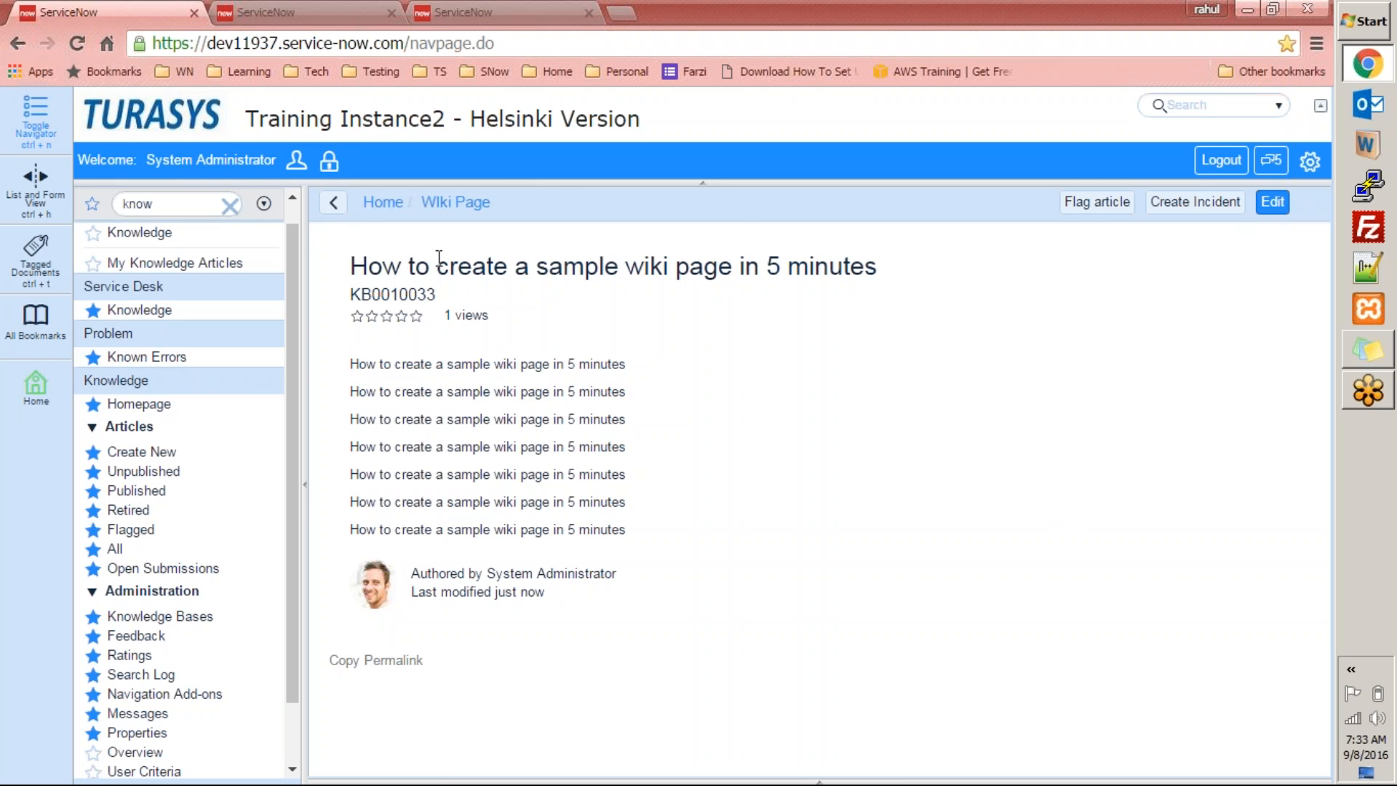
# Return to the wiki article's record and check its related Approvals list
pyautogui.click(334, 204)
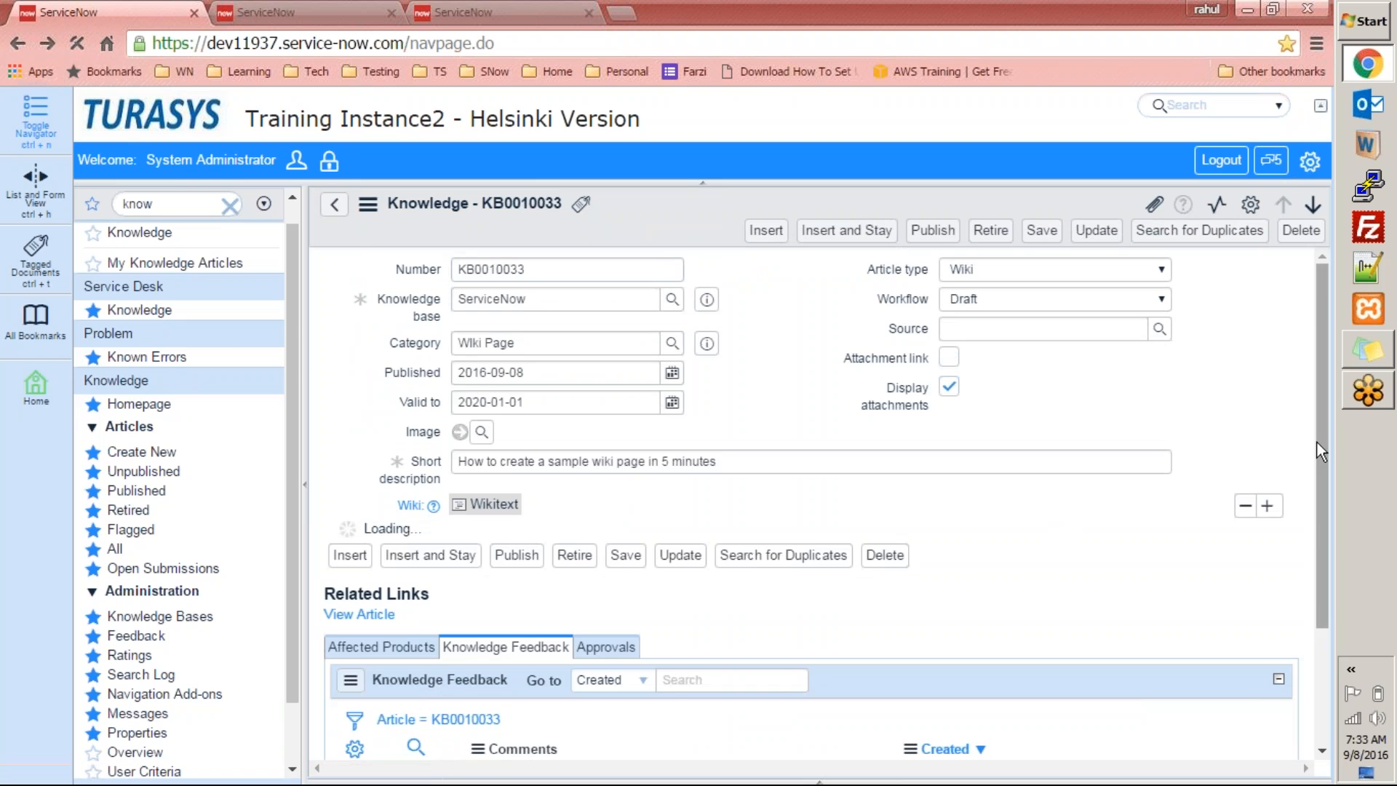
pyautogui.moveTo(1317, 440); pyautogui.dragTo(1335, 709)
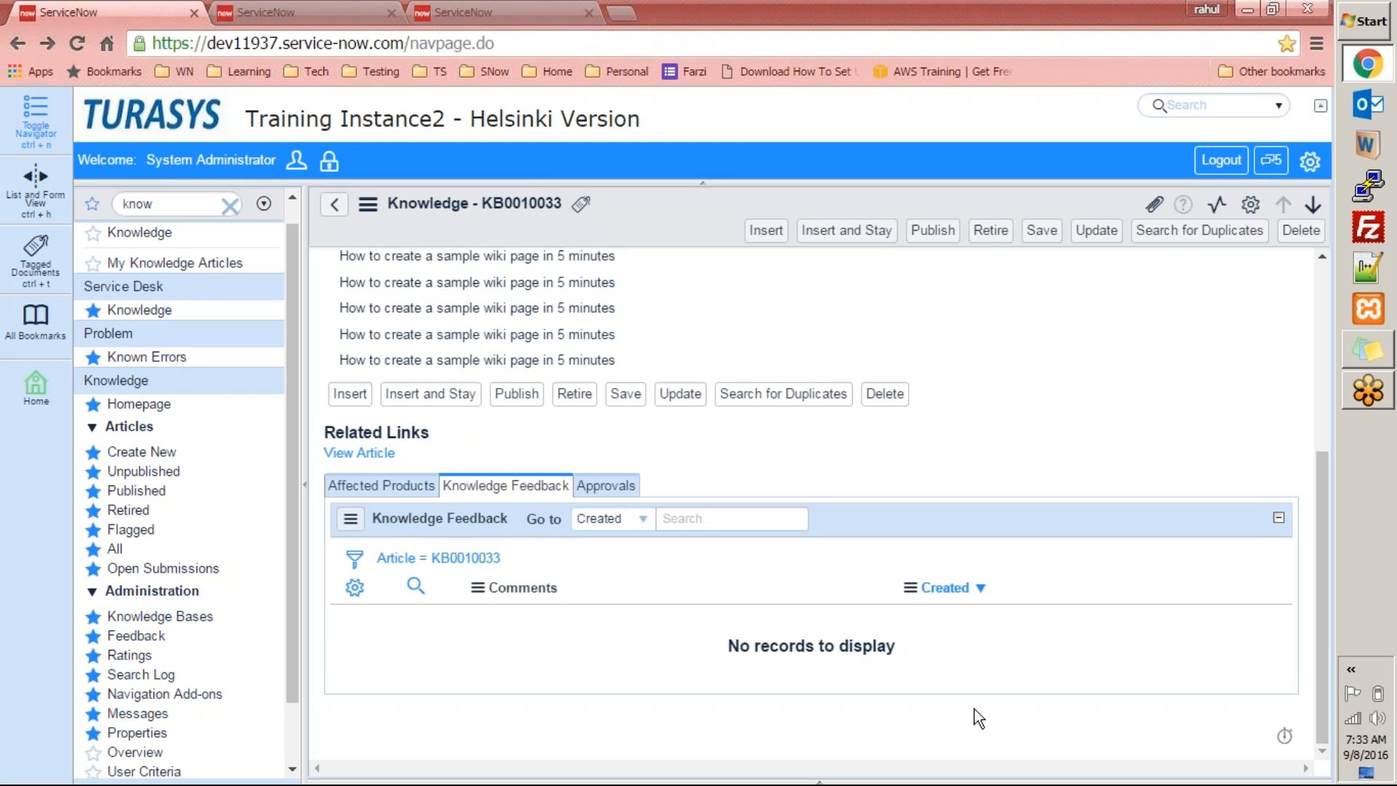
pyautogui.click(620, 485)
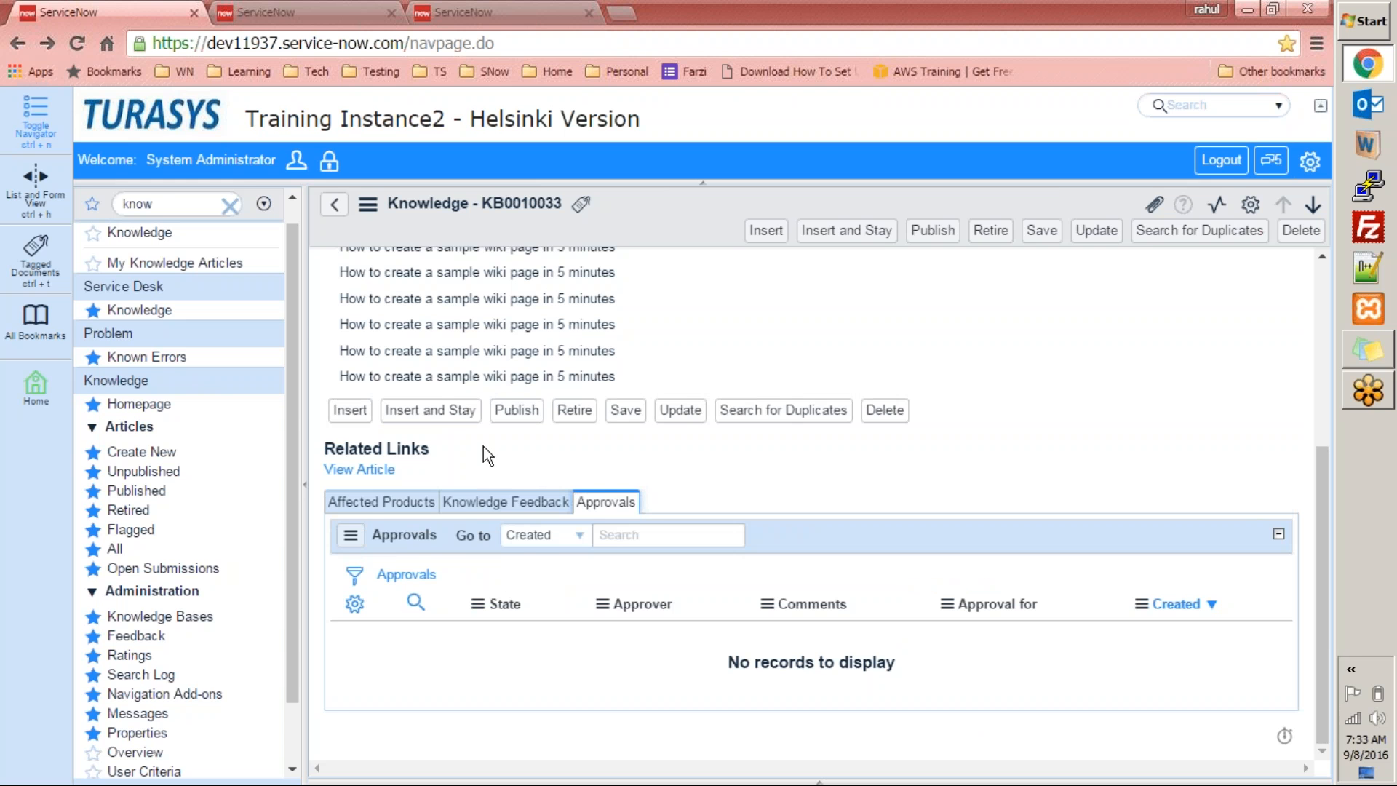
# Find the Workflow Editor by filtering the navigator in another browser tab, and examine the Change Request - Emergency workflow's approval activities
pyautogui.hotkey('ctrl', 'Tab')
pyautogui.click(177, 203)
pyautogui.write('work')
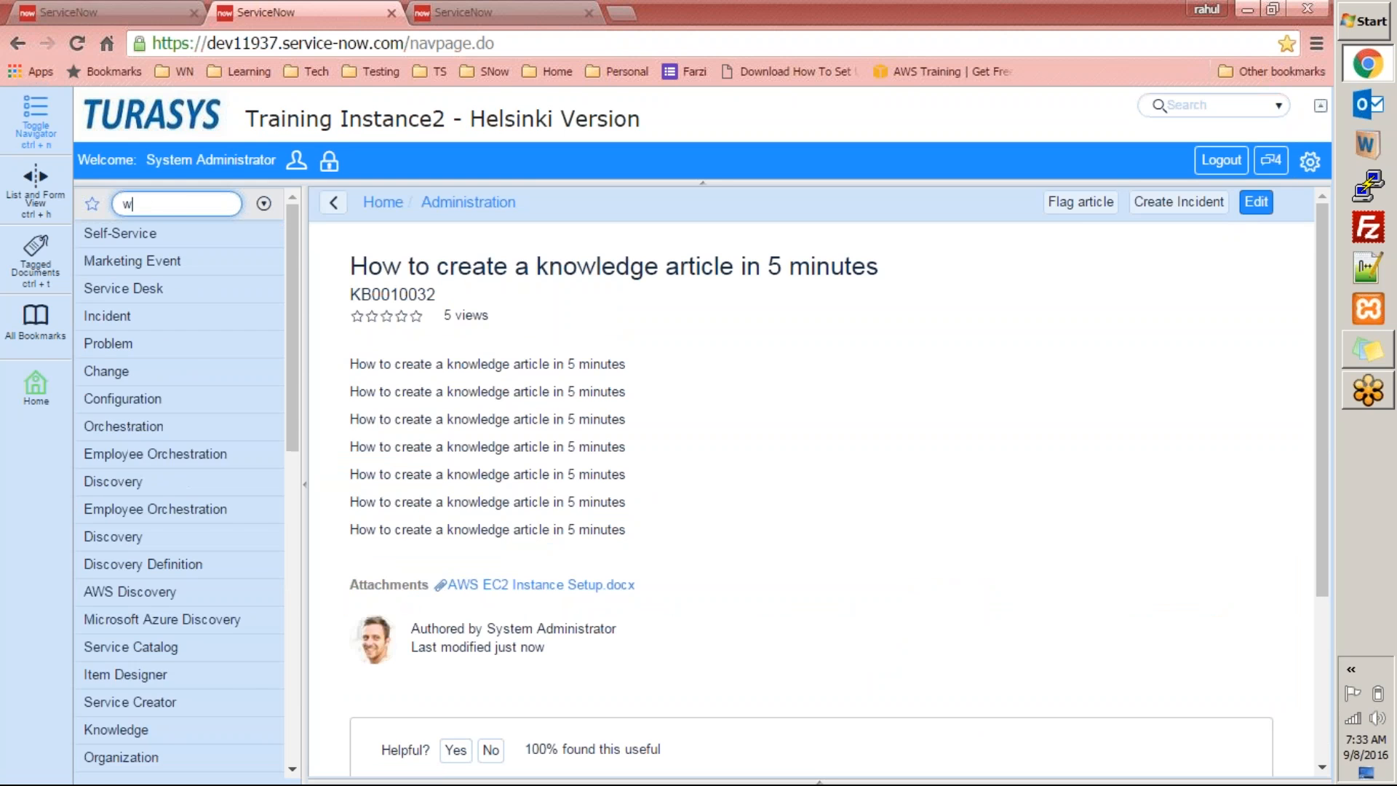
pyautogui.write('f')
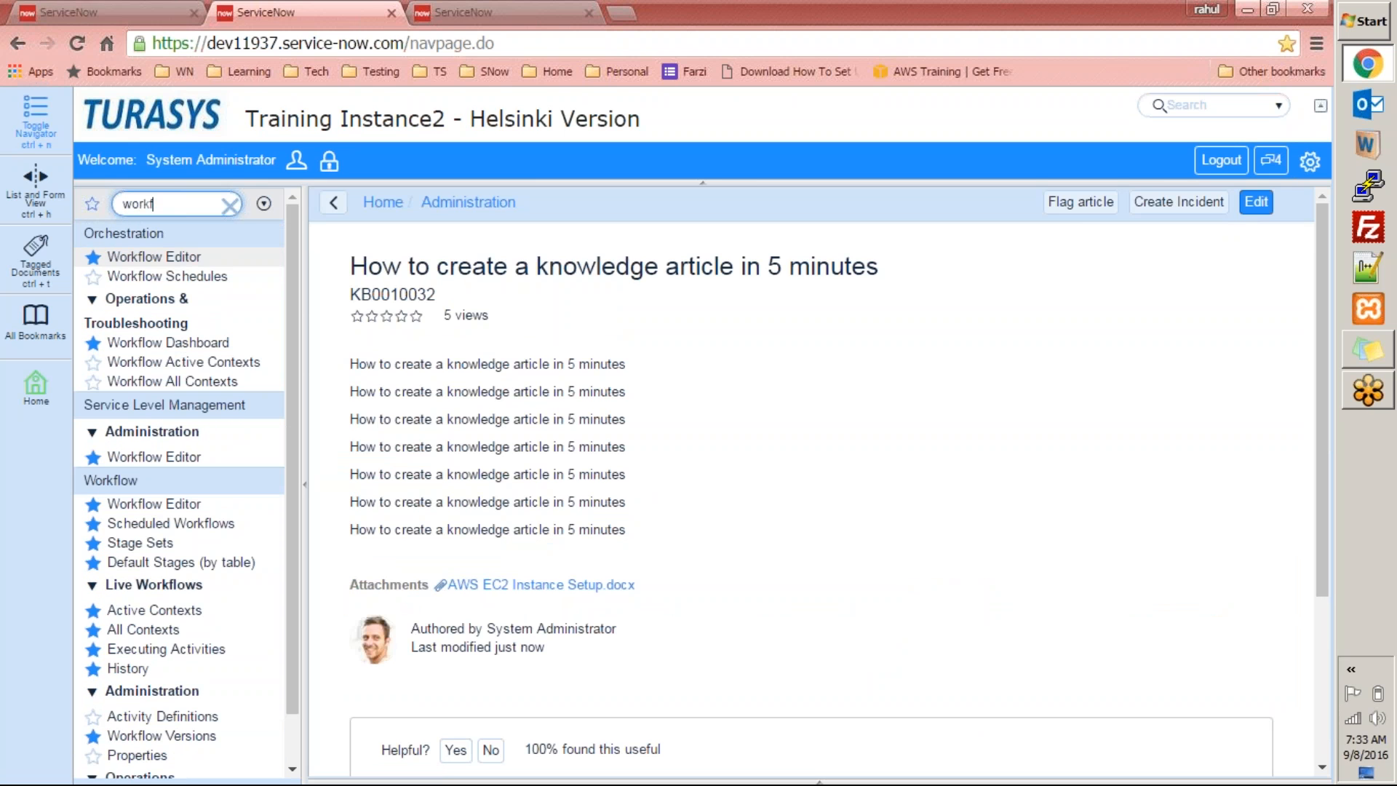
pyautogui.click(167, 263)
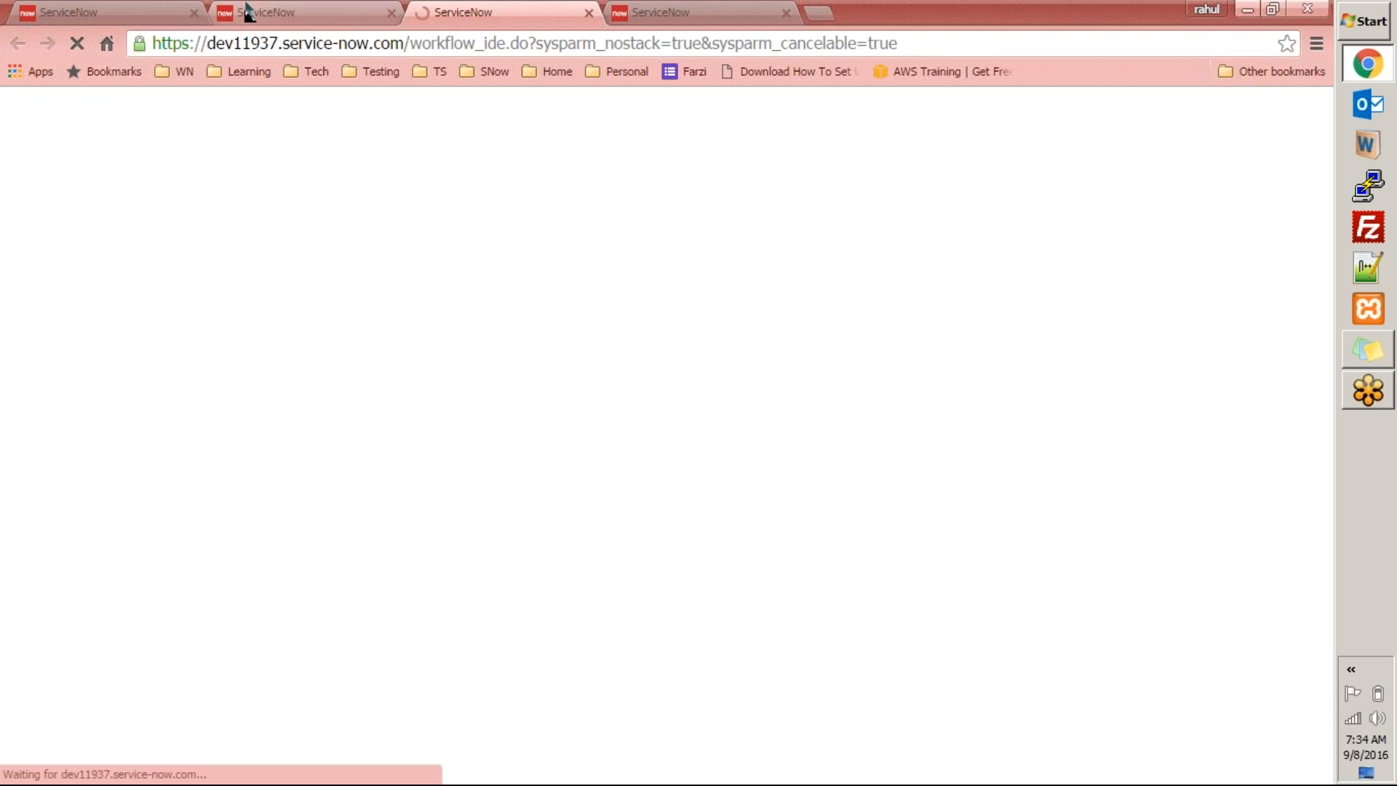
pyautogui.click(588, 13)
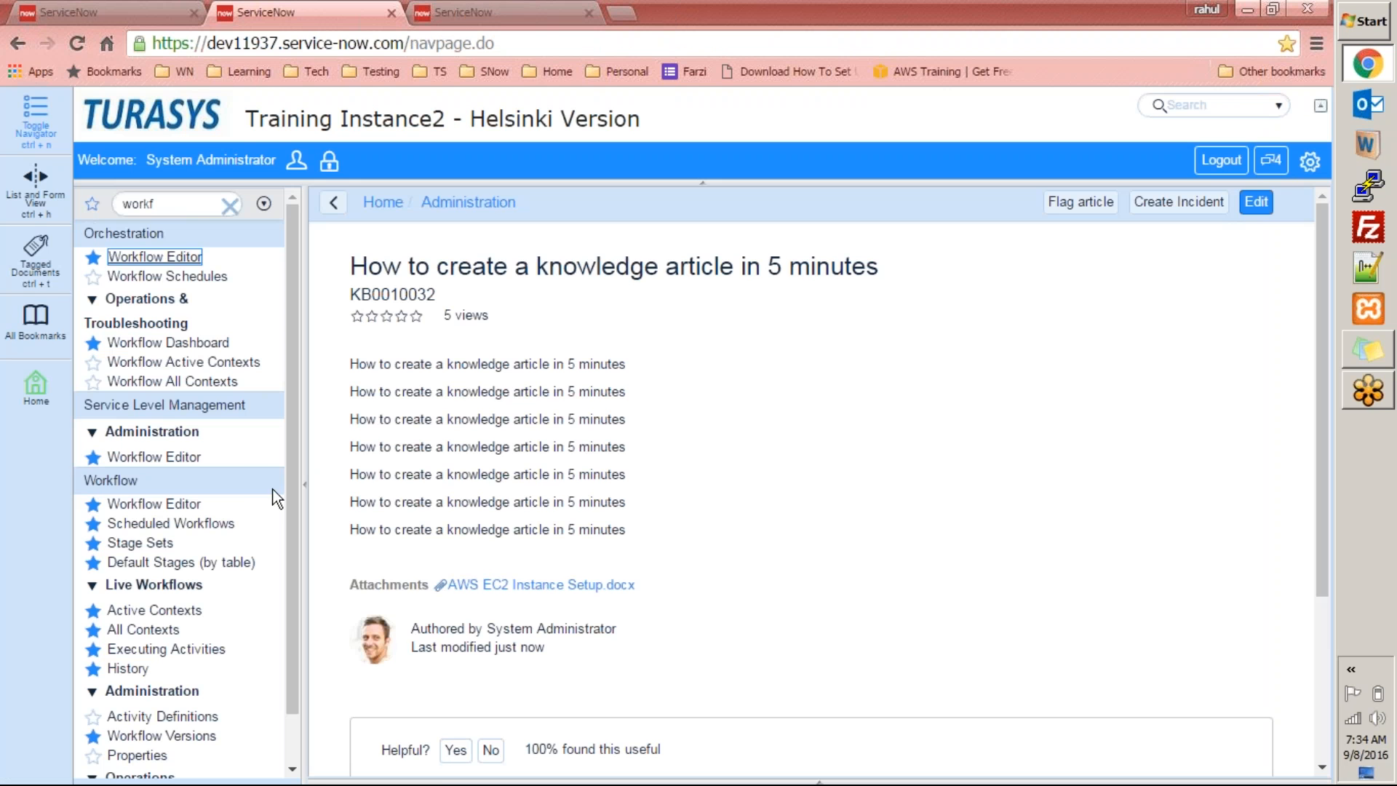
pyautogui.click(186, 506)
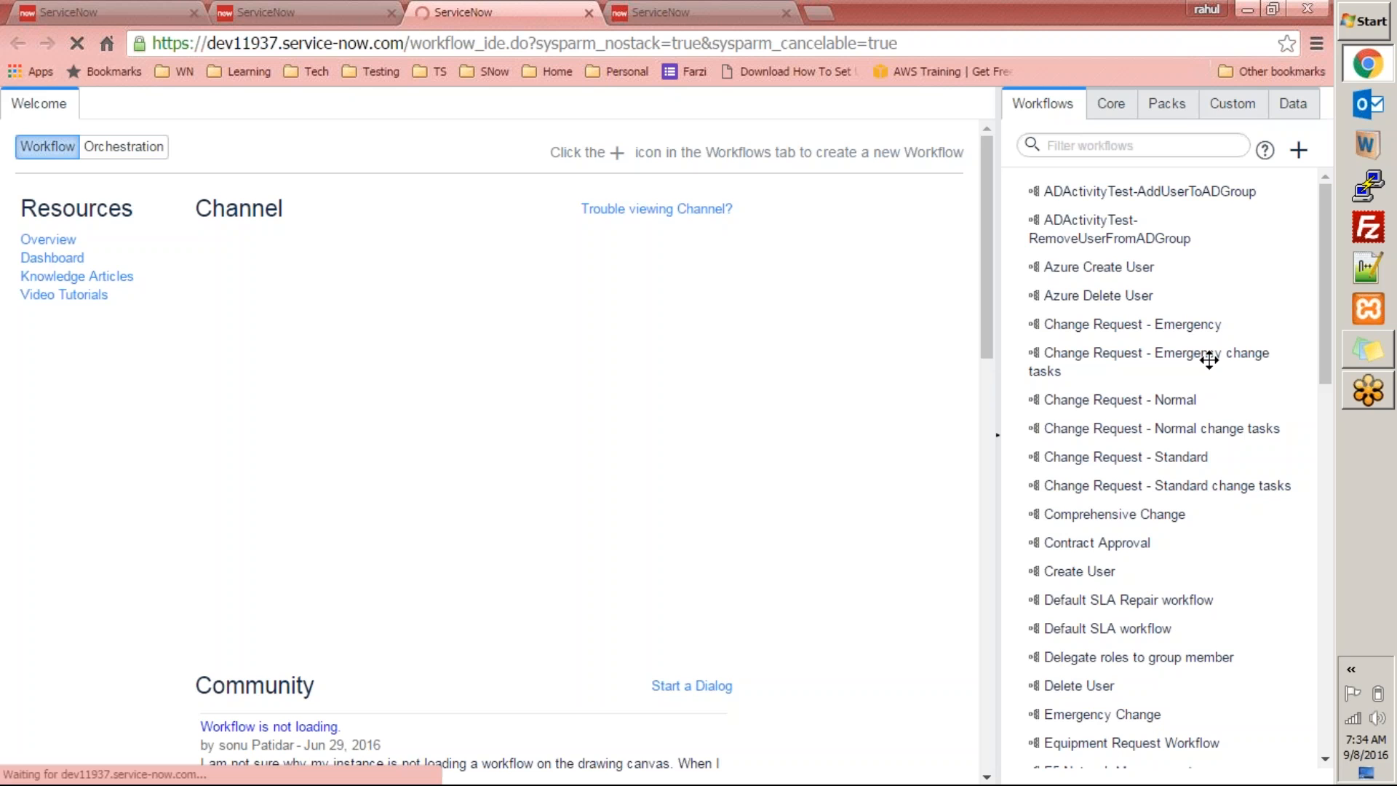
pyautogui.click(1181, 328)
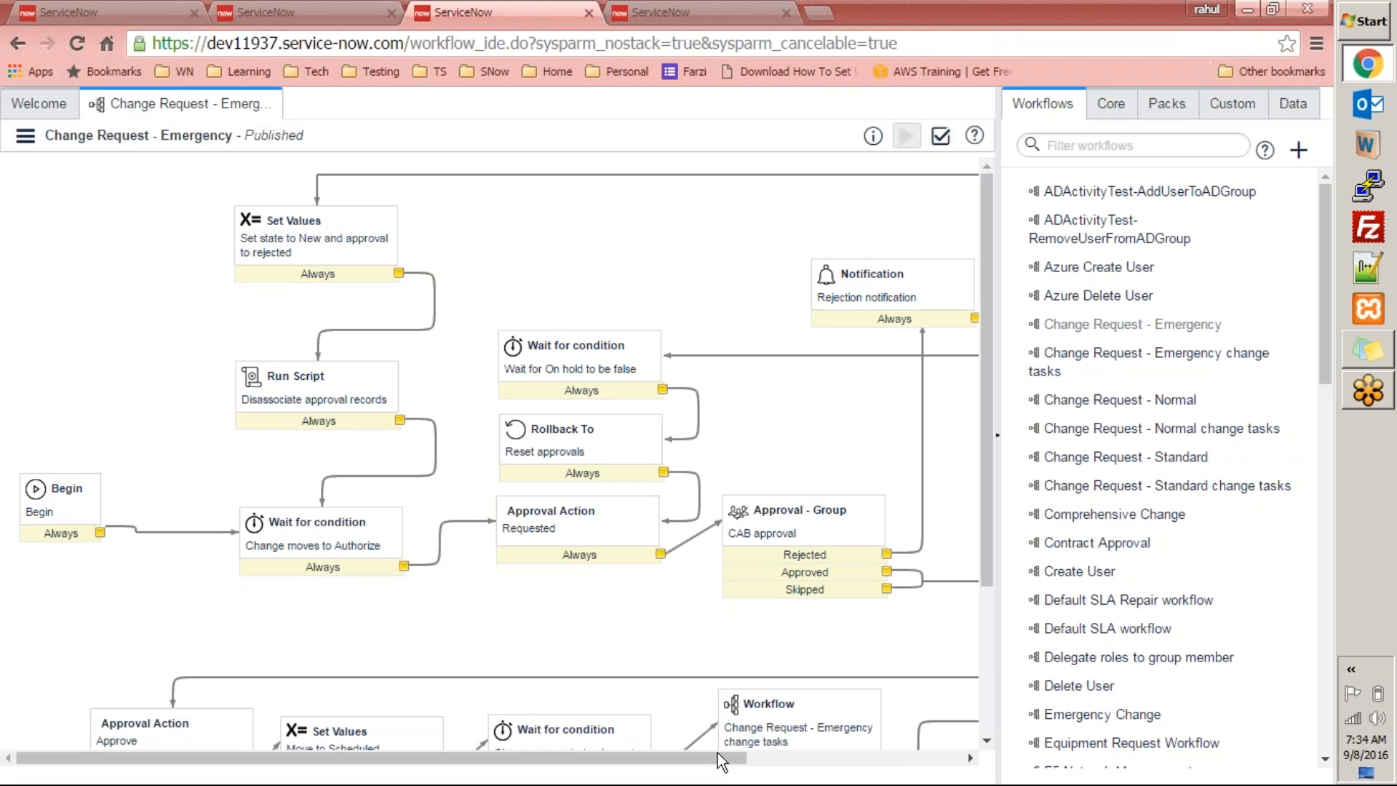
pyautogui.moveTo(791, 783)
pyautogui.mouseDown()
pyautogui.moveTo(872, 778)
pyautogui.moveTo(802, 767)
pyautogui.mouseUp()
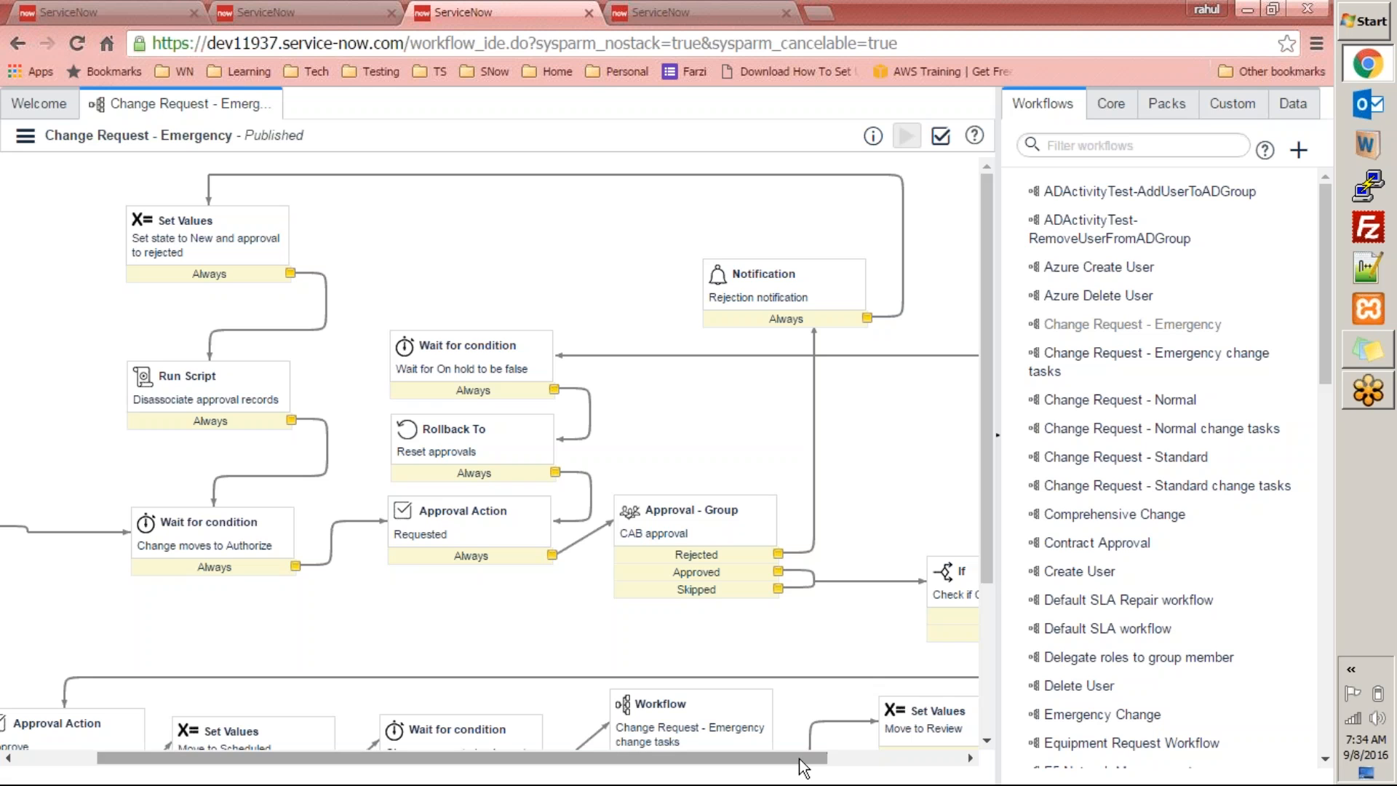
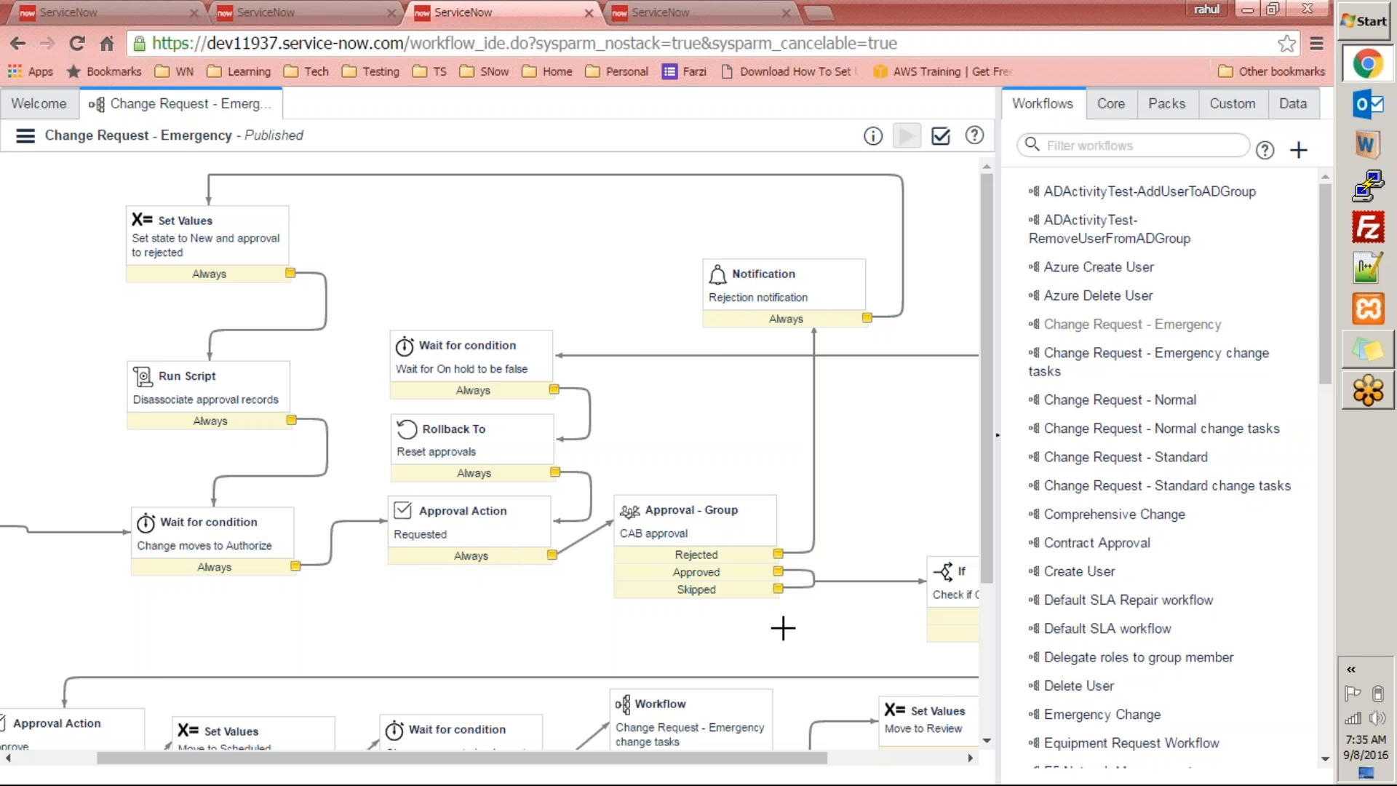
# Return to the browser tab with the wiki article's record and review the Flagged, Retired, Published and Unpublished article lists
pyautogui.click(309, 15)
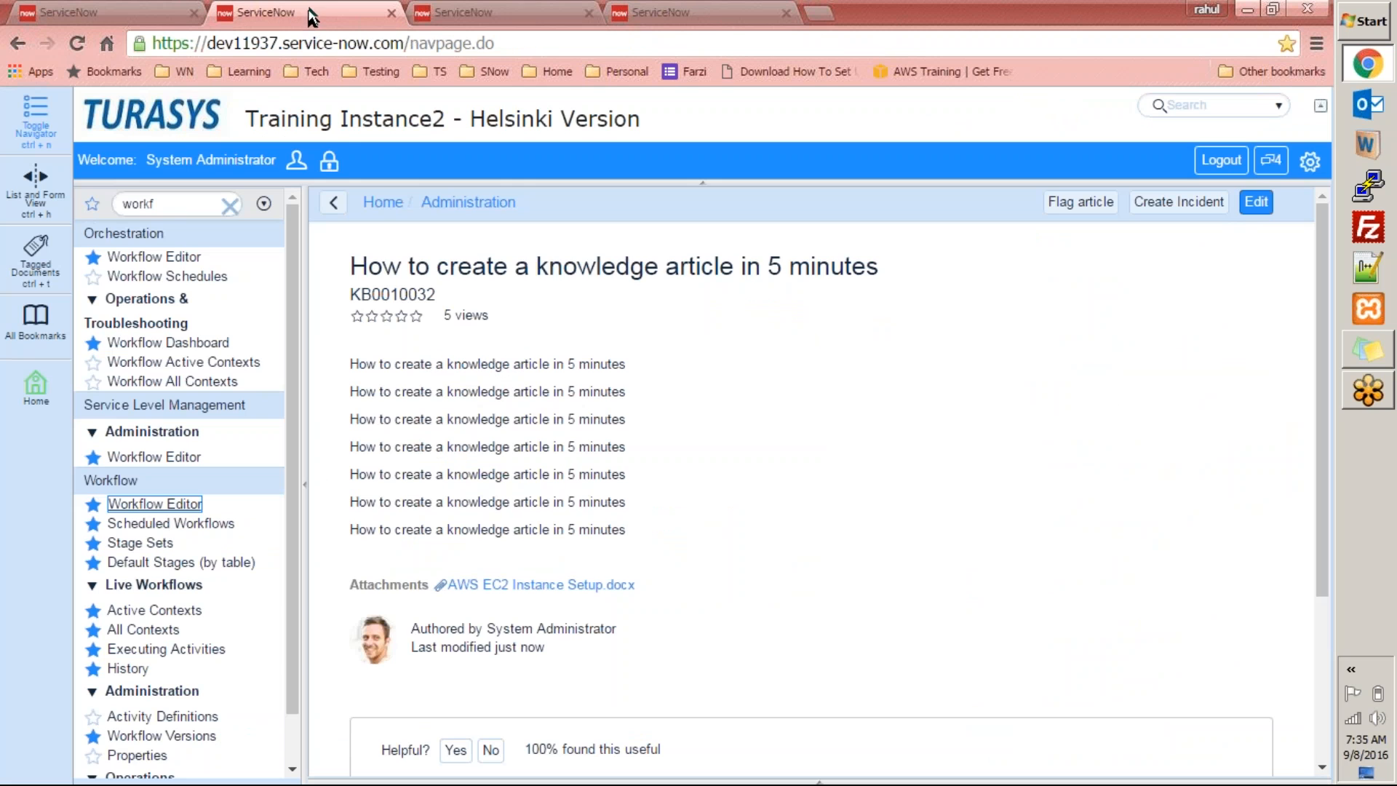
pyautogui.click(201, 13)
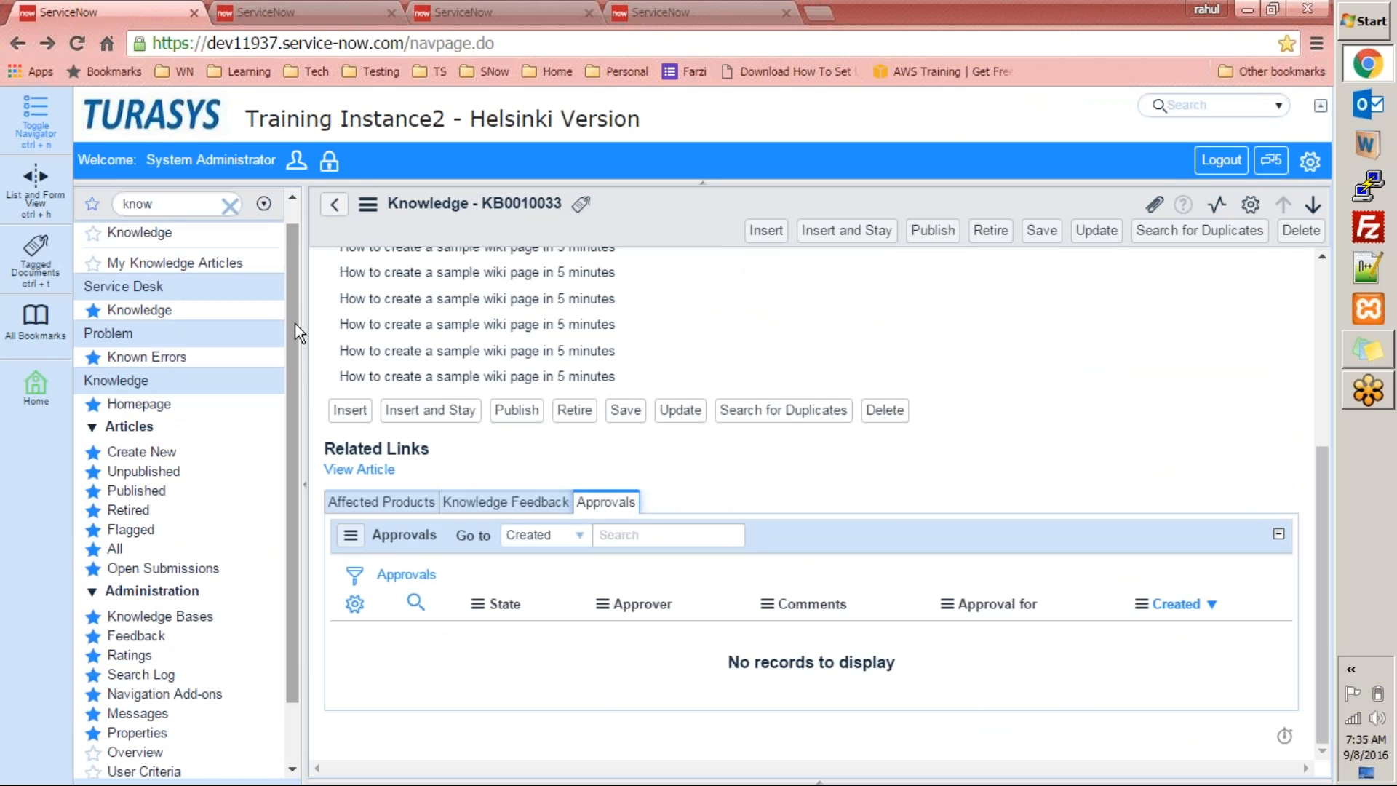
pyautogui.moveTo(294, 323); pyautogui.dragTo(296, 382)
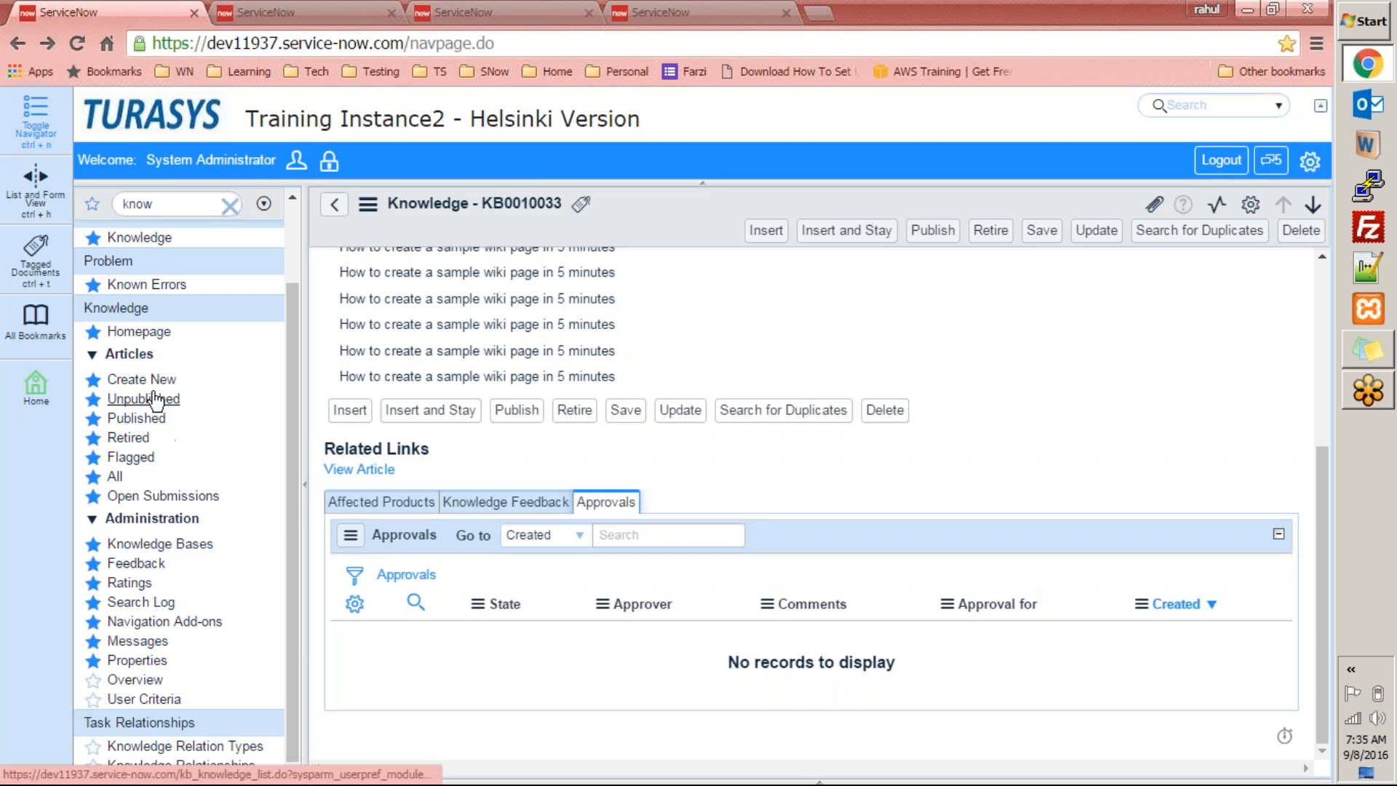
pyautogui.click(131, 459)
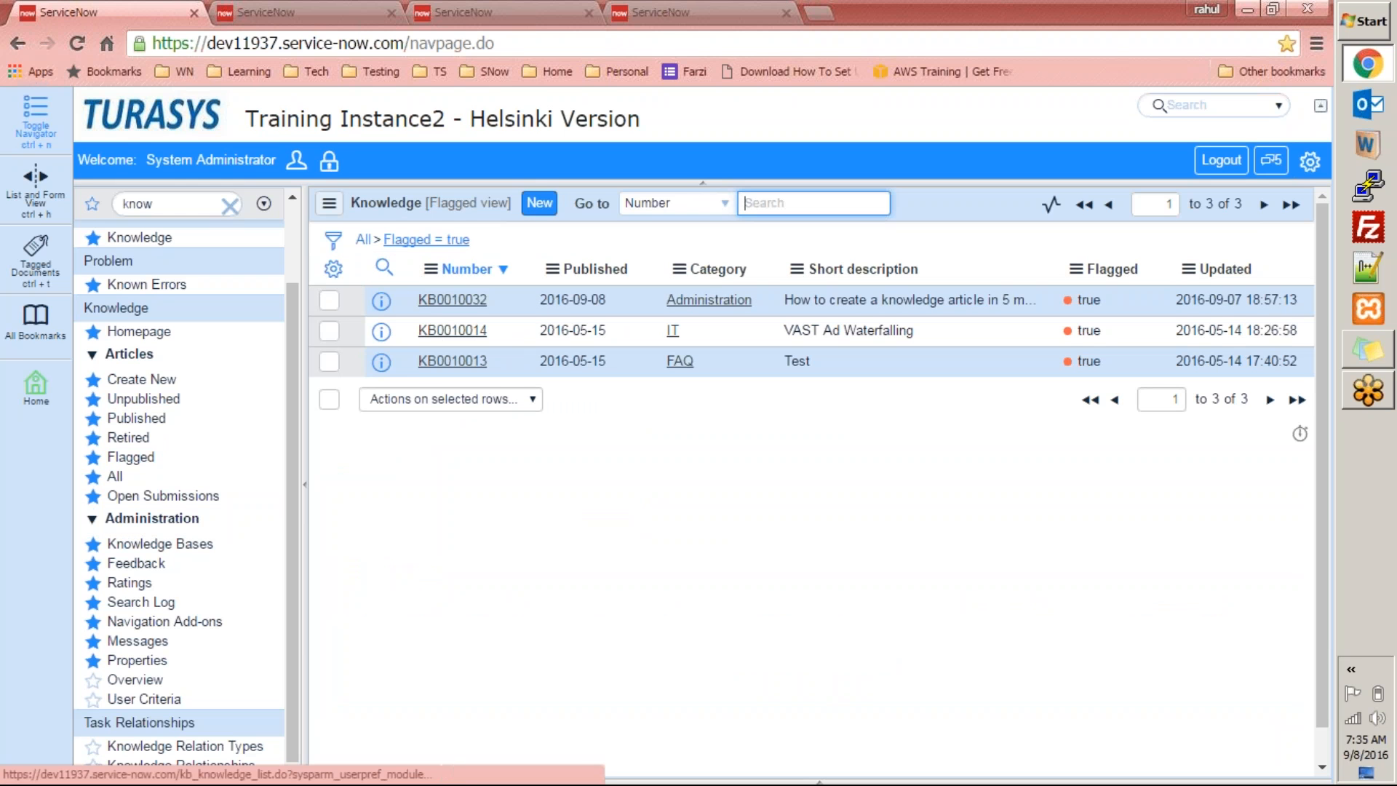
pyautogui.click(518, 365)
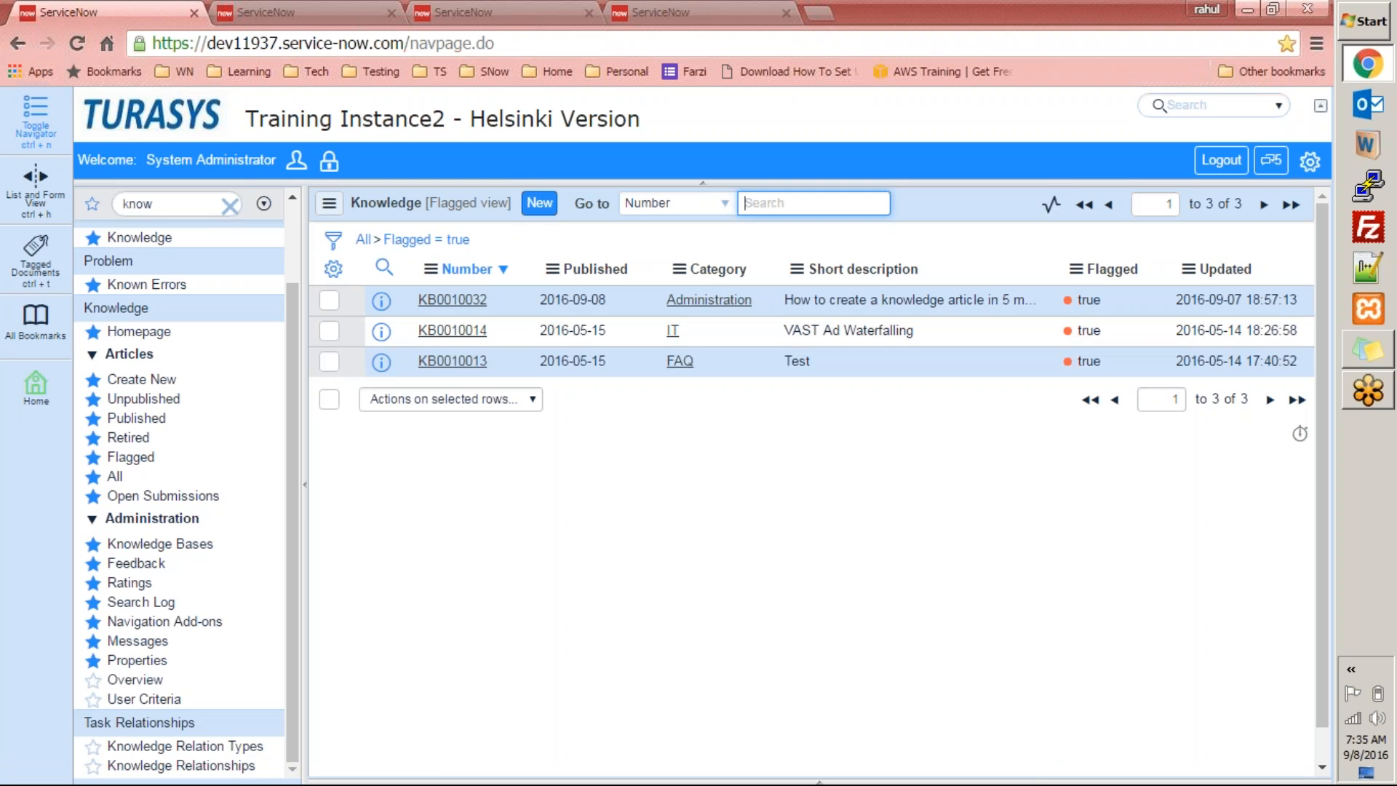
pyautogui.click(143, 437)
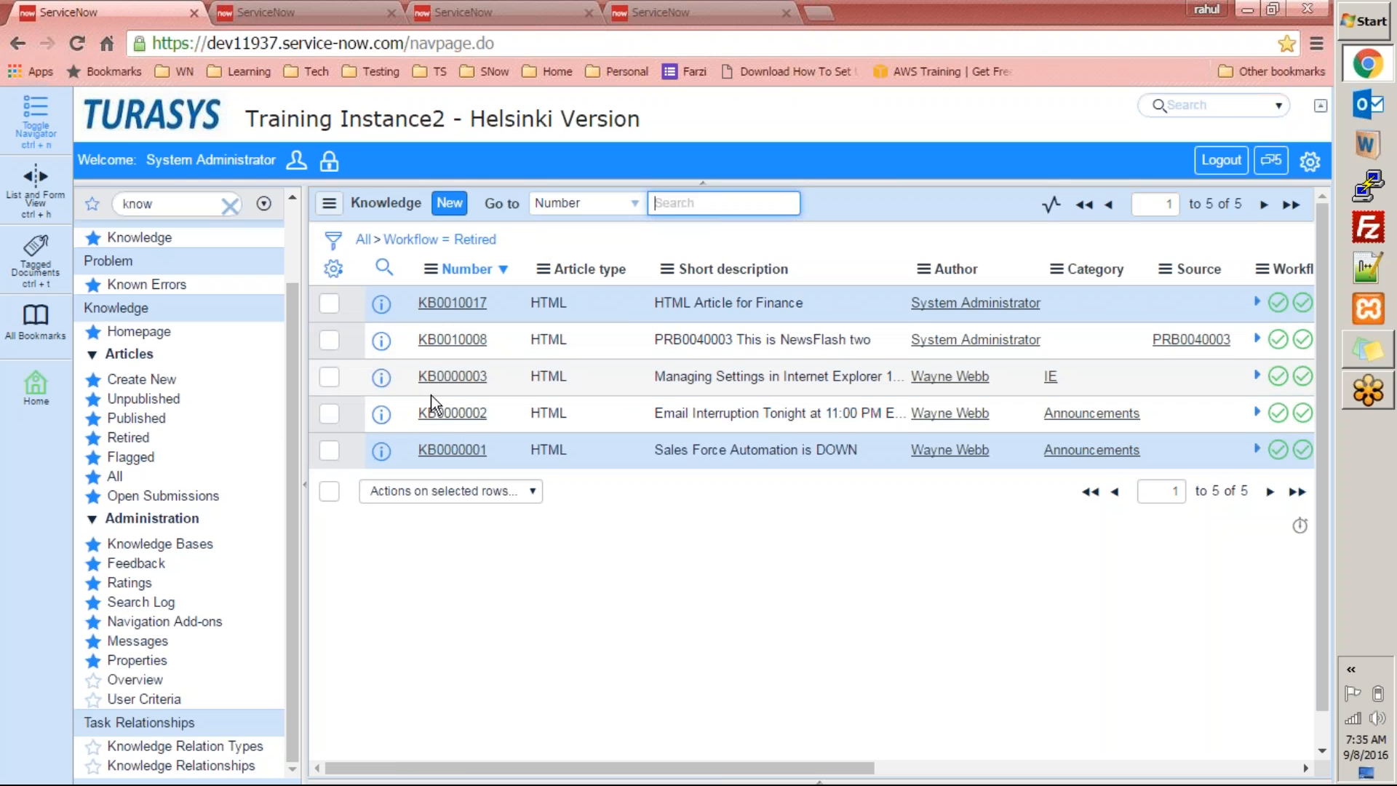
pyautogui.click(160, 416)
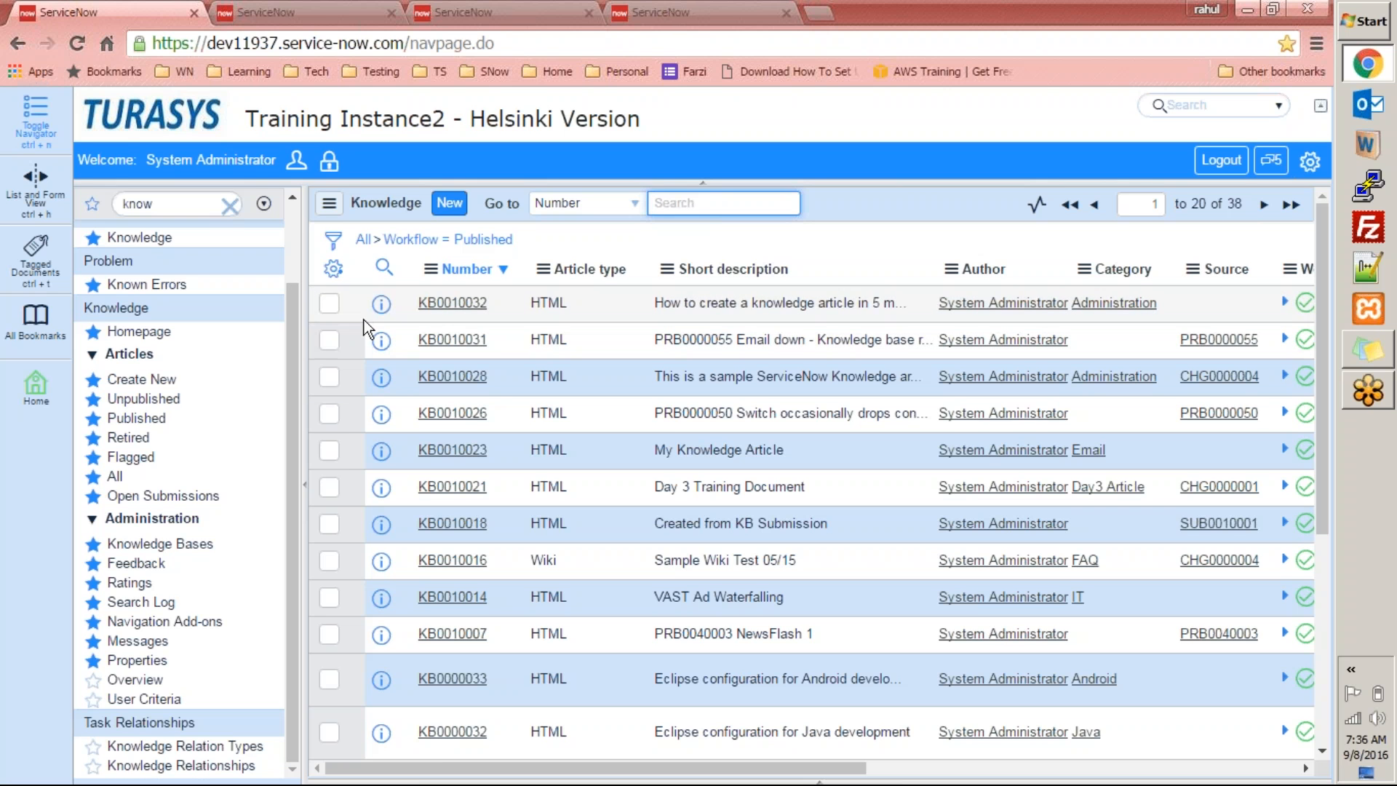
pyautogui.click(145, 400)
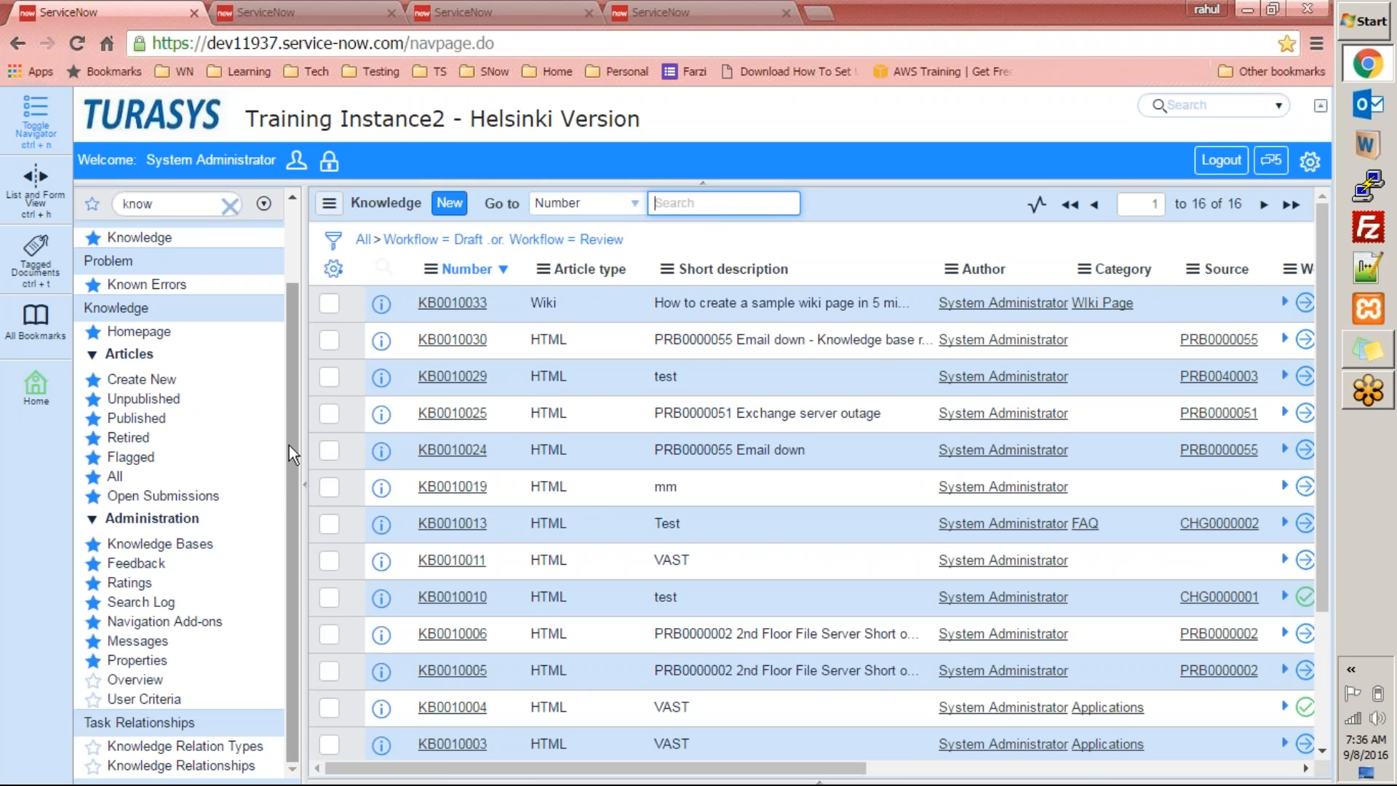
# Open the Knowledge Bases list, go to the knowledge homepage and check the knowledge bases offered as search scope
pyautogui.click(203, 545)
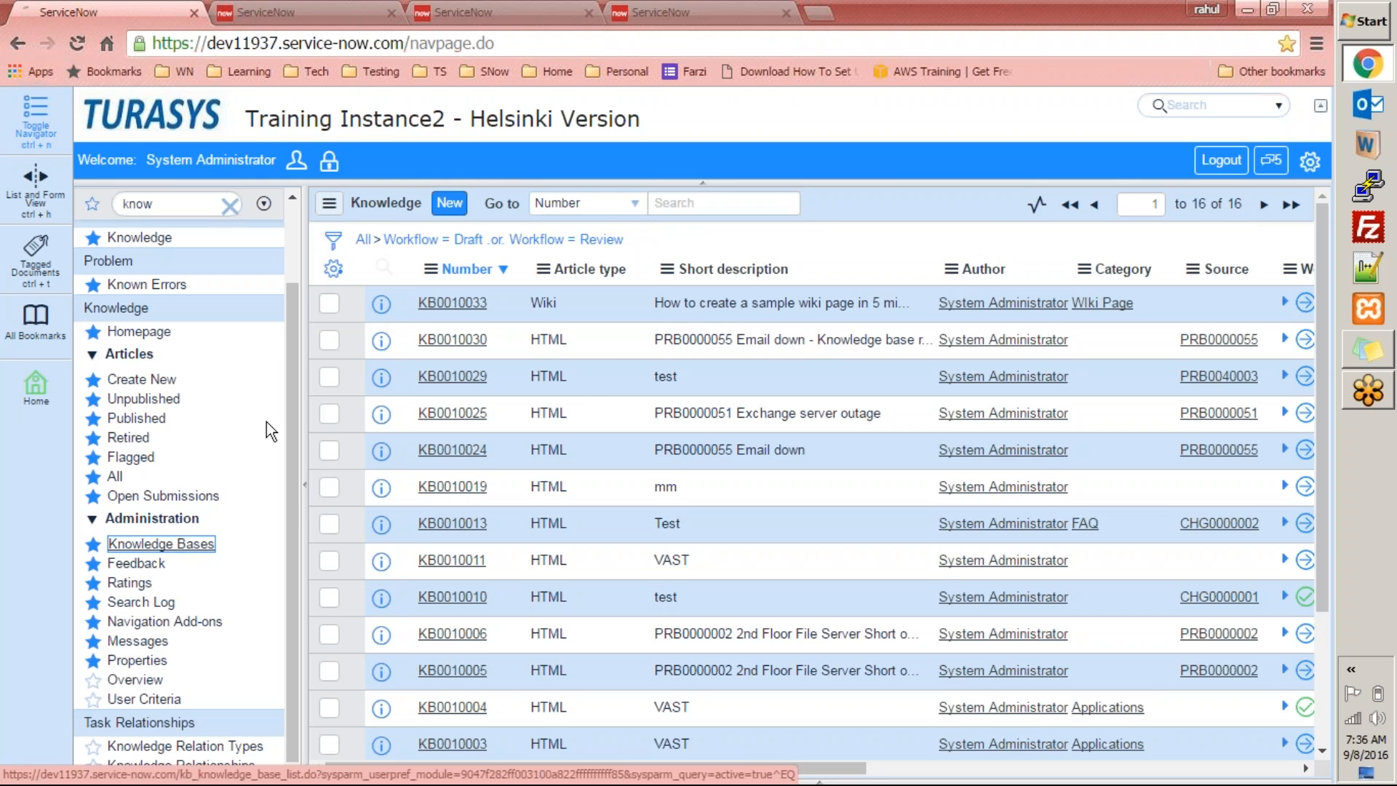
pyautogui.click(127, 334)
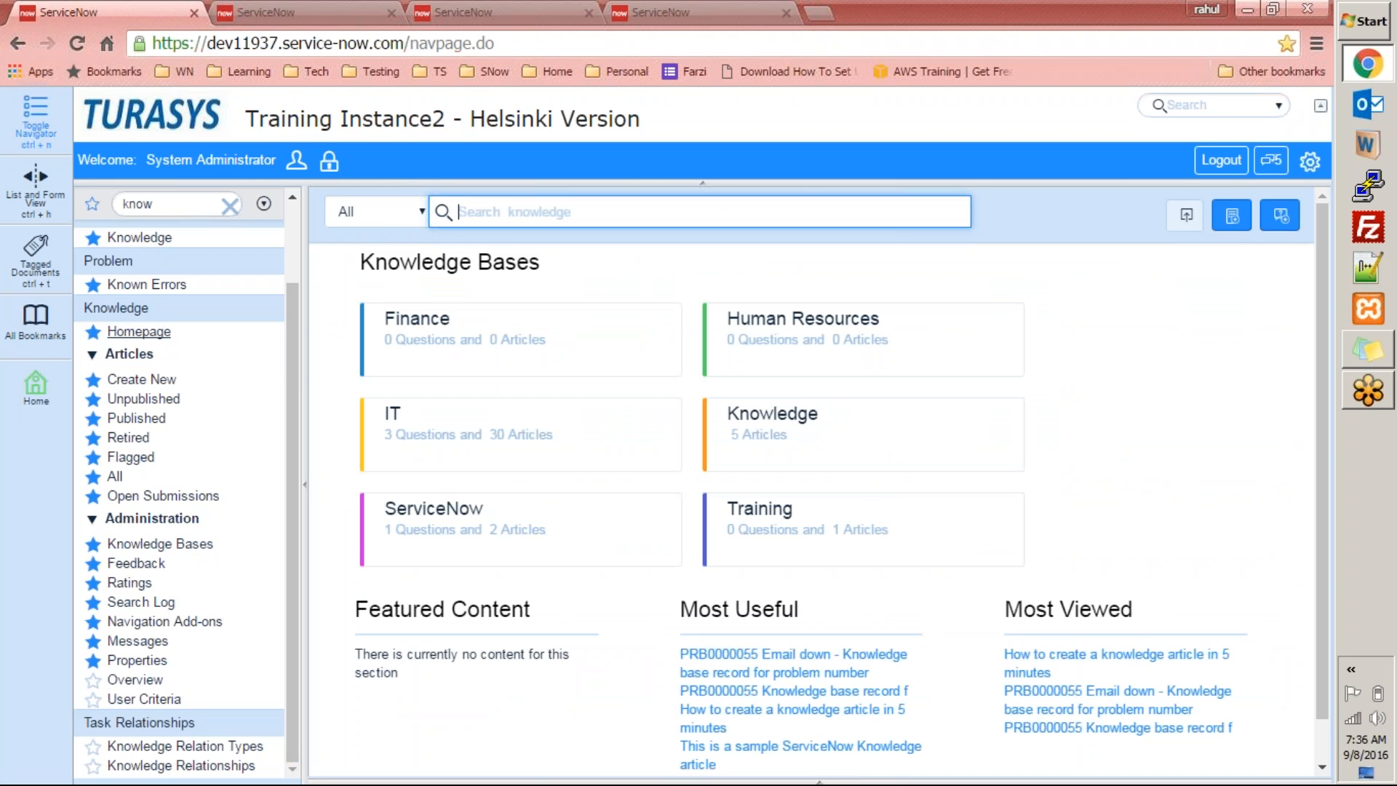
pyautogui.click(380, 220)
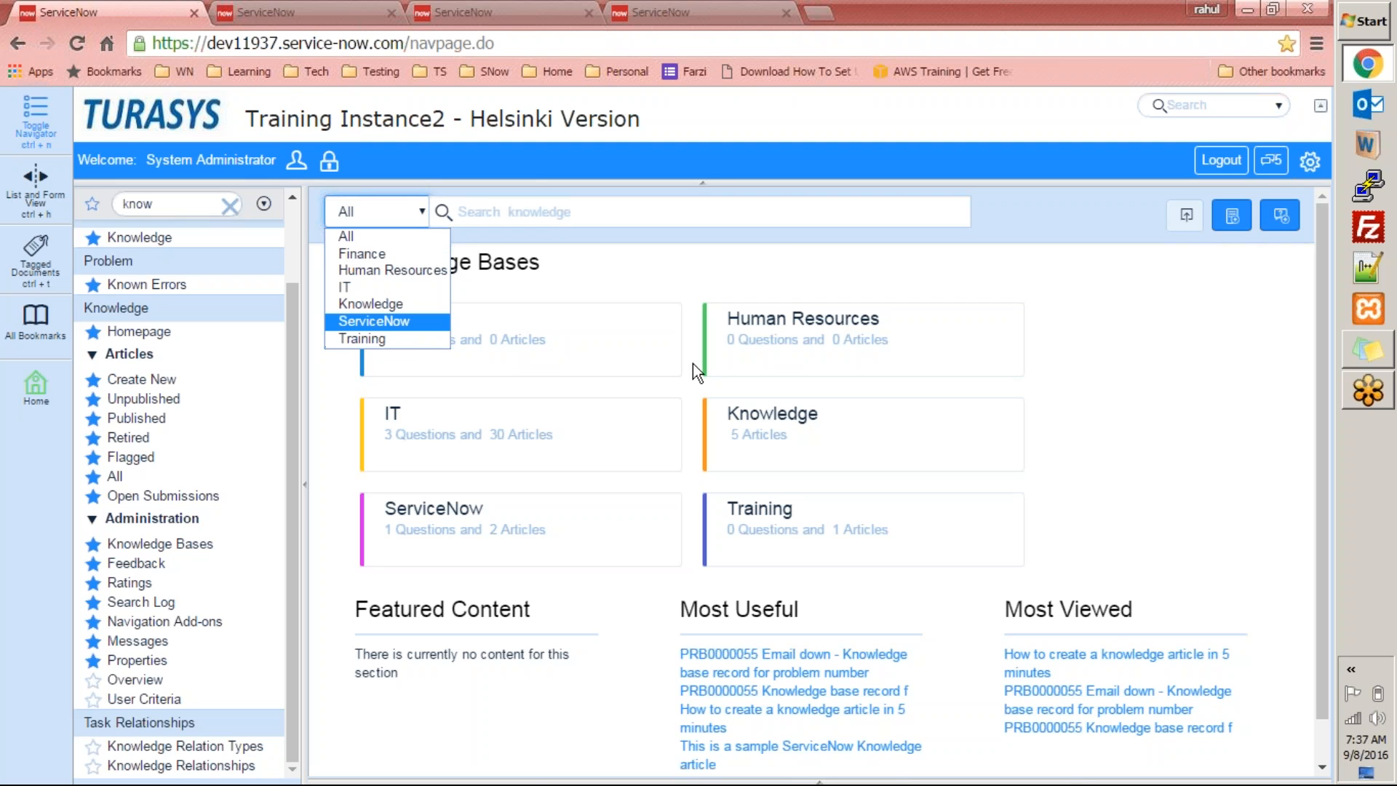
pyautogui.click(1116, 273)
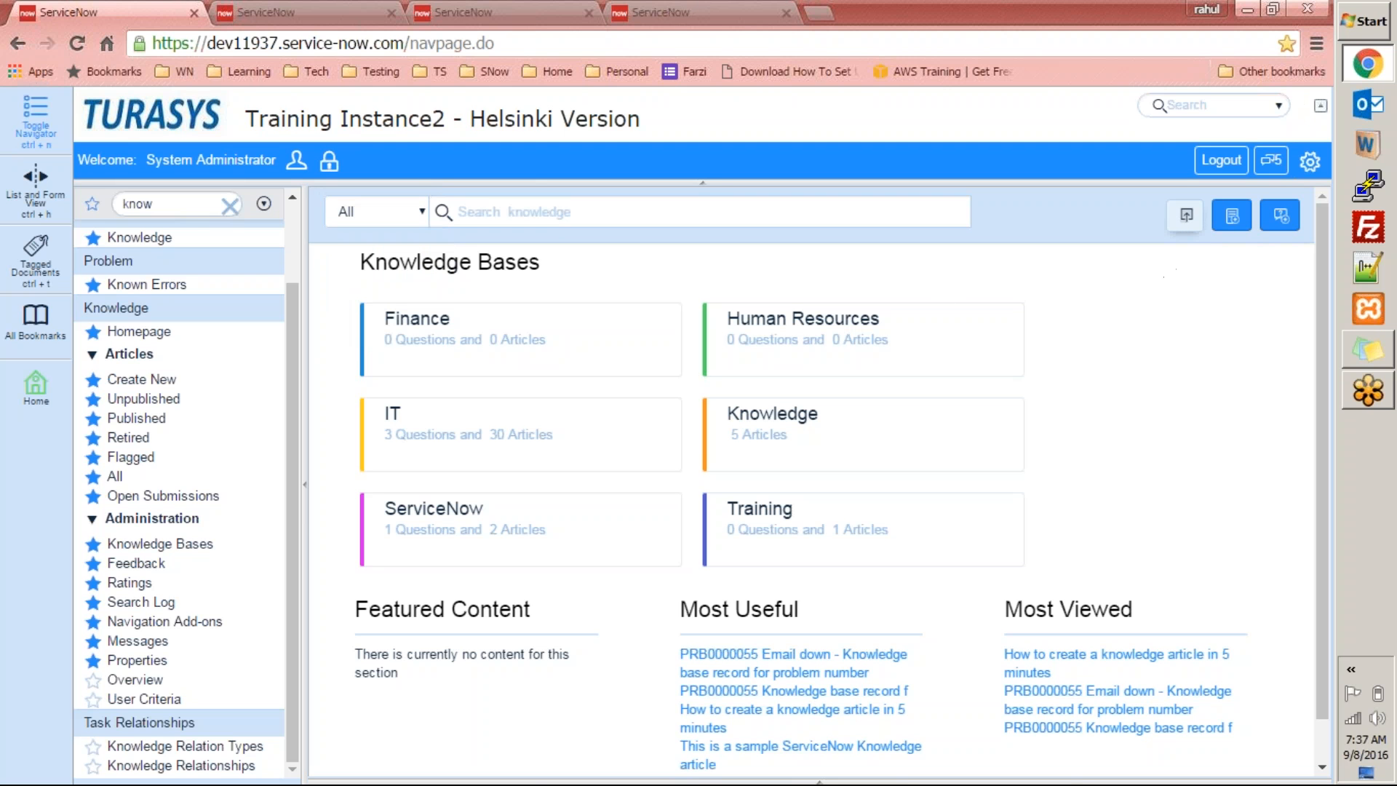
# Start an article import and select the Word file AWS EC2 Instance Setup.docx from the Desktop
pyautogui.click(1188, 218)
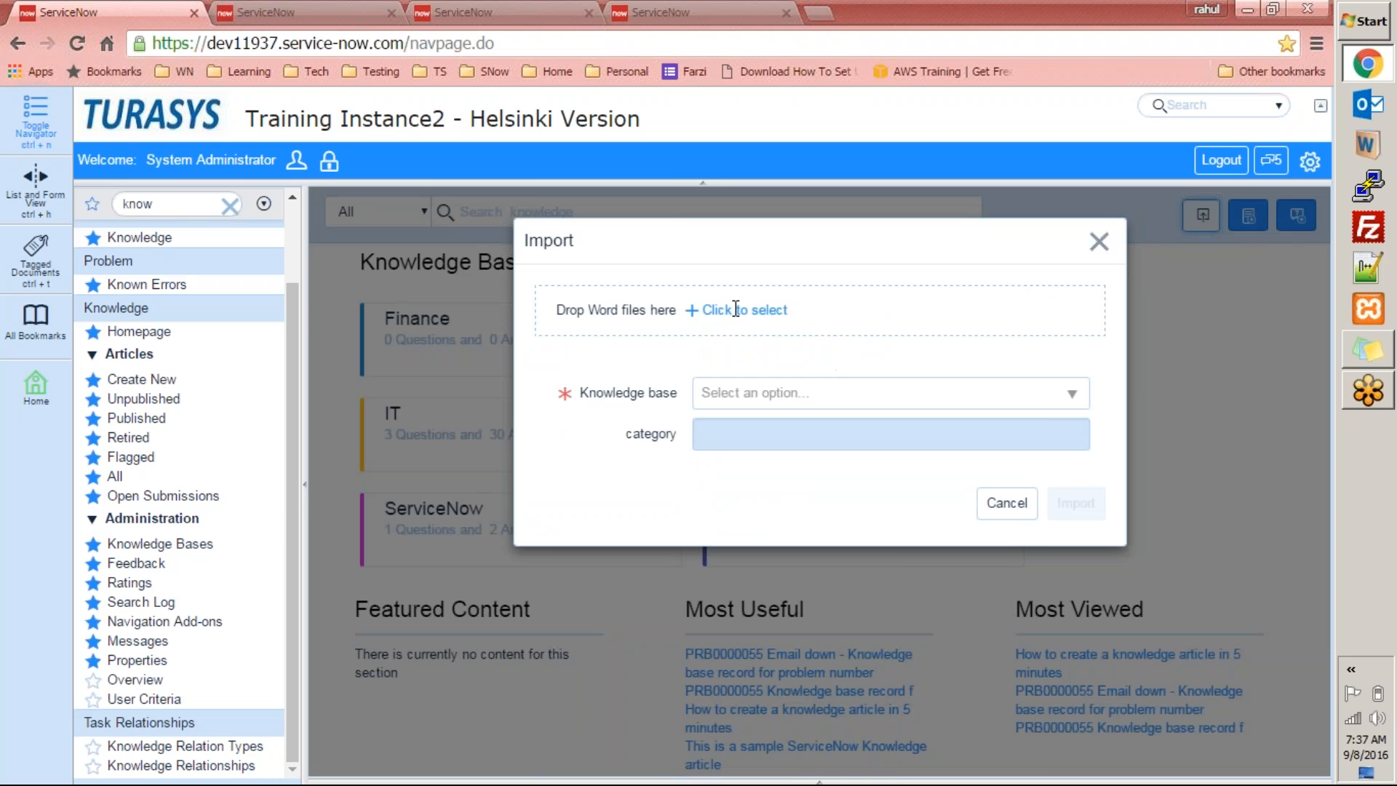
pyautogui.click(704, 312)
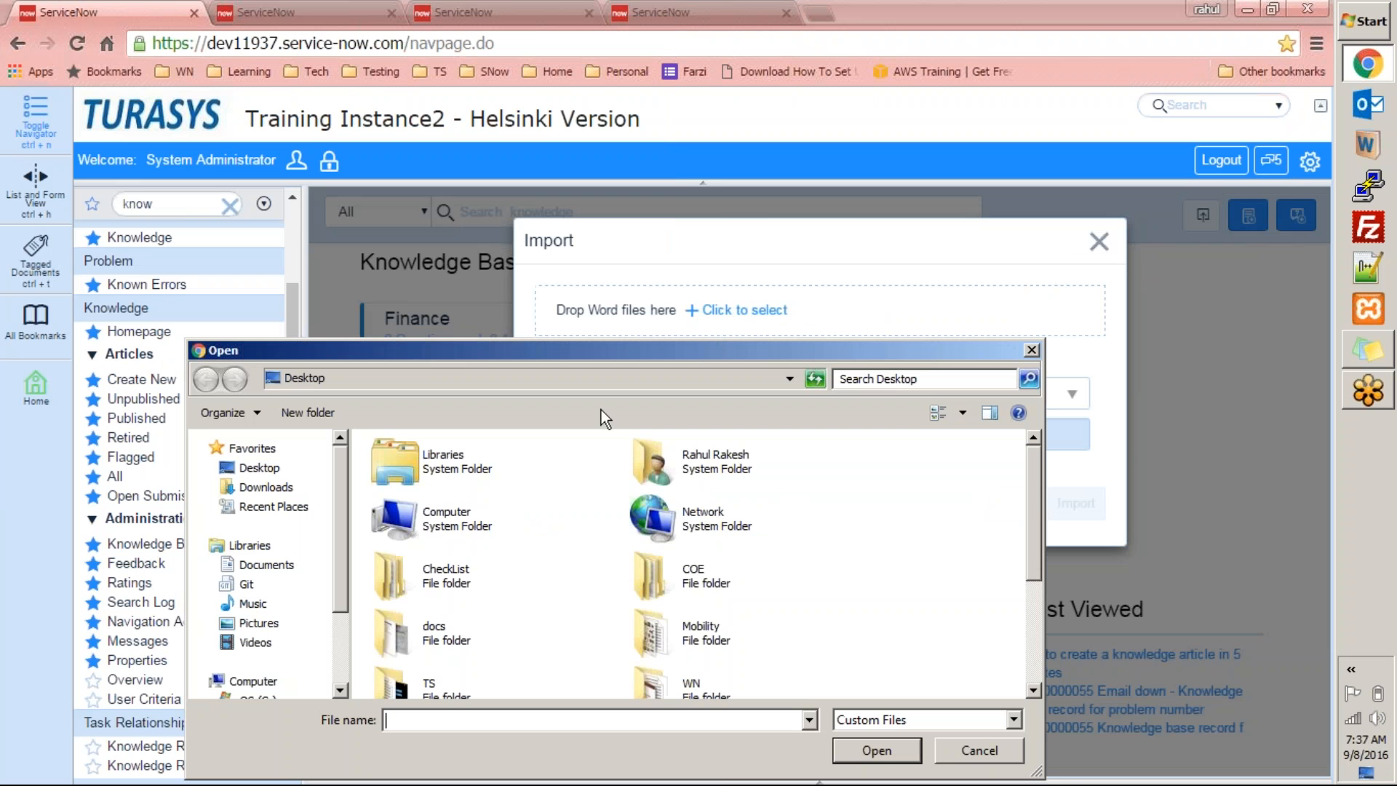
pyautogui.click(681, 578)
pyautogui.press('Down')
pyautogui.press('Down')
pyautogui.press('Down')
pyautogui.press('Down')
pyautogui.press('Left')
pyautogui.press('Up')
pyautogui.press('Right')
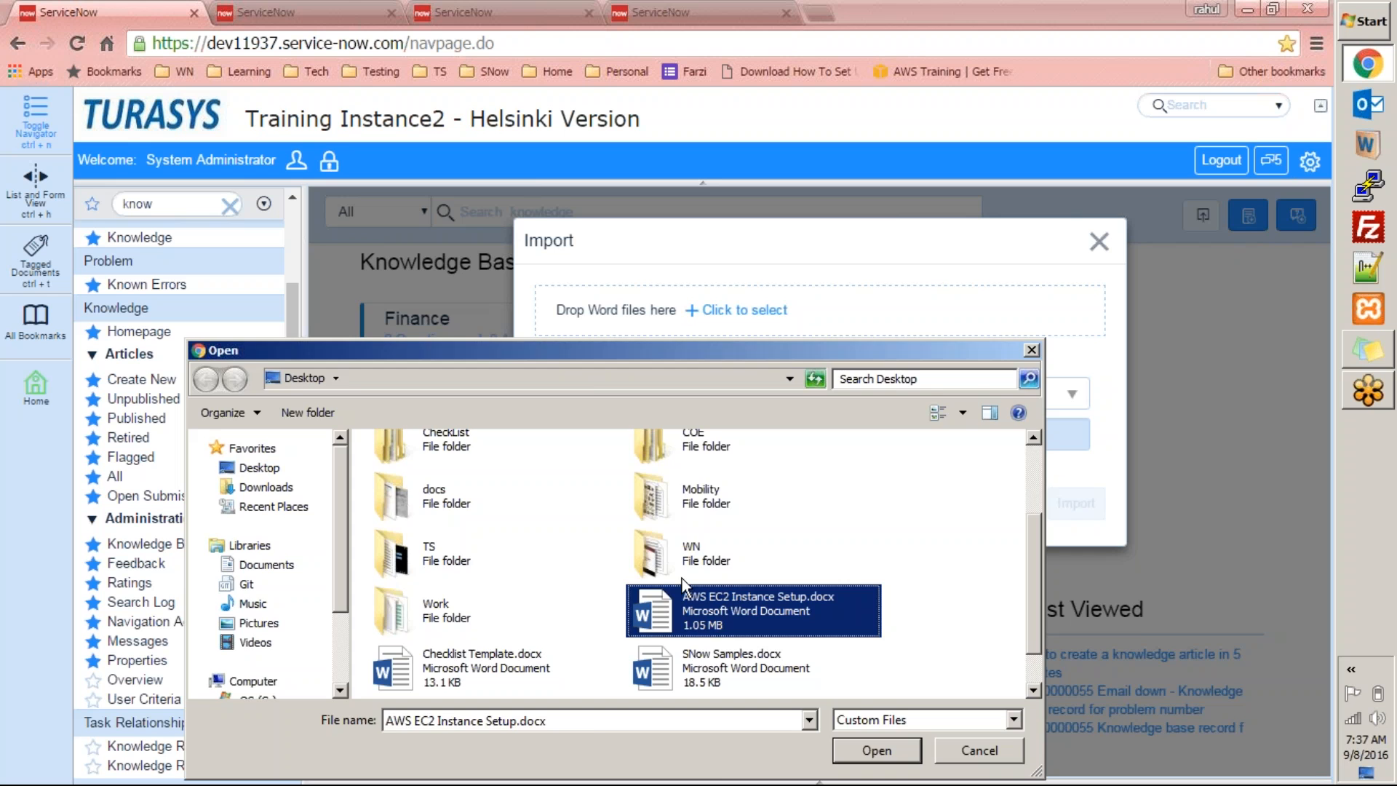
pyautogui.press('Return')
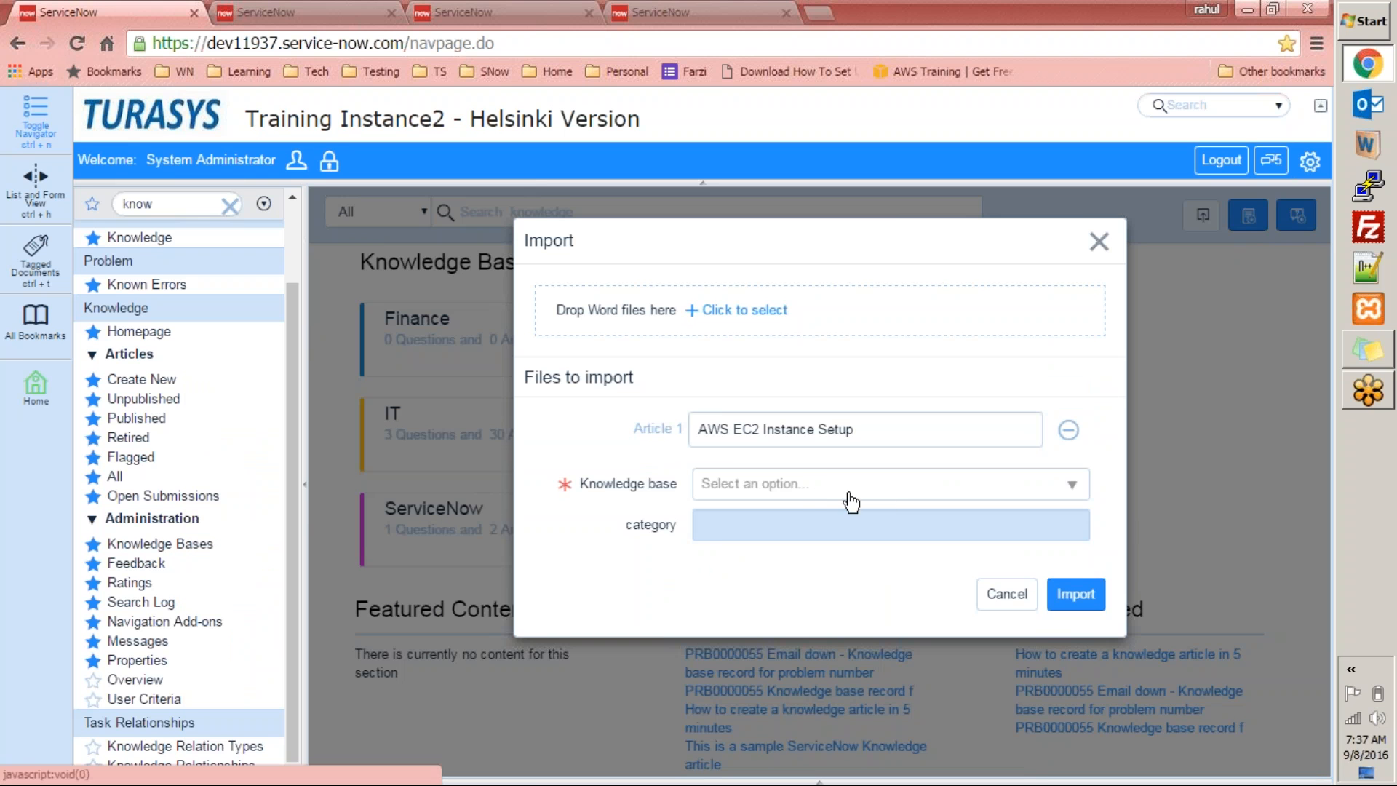
# Assign the import to the Training knowledge base and the Day3 Article category, and import the file
pyautogui.click(875, 496)
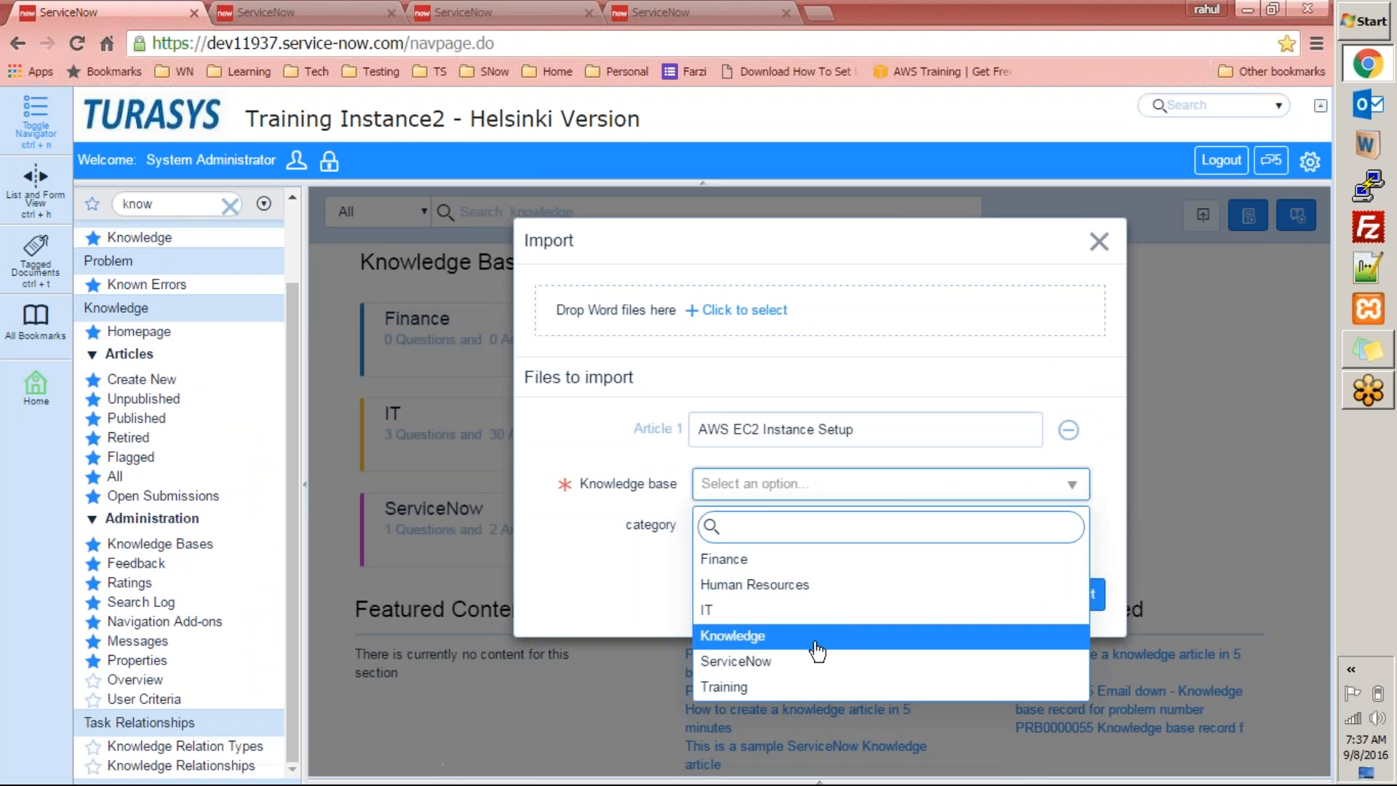
pyautogui.click(788, 684)
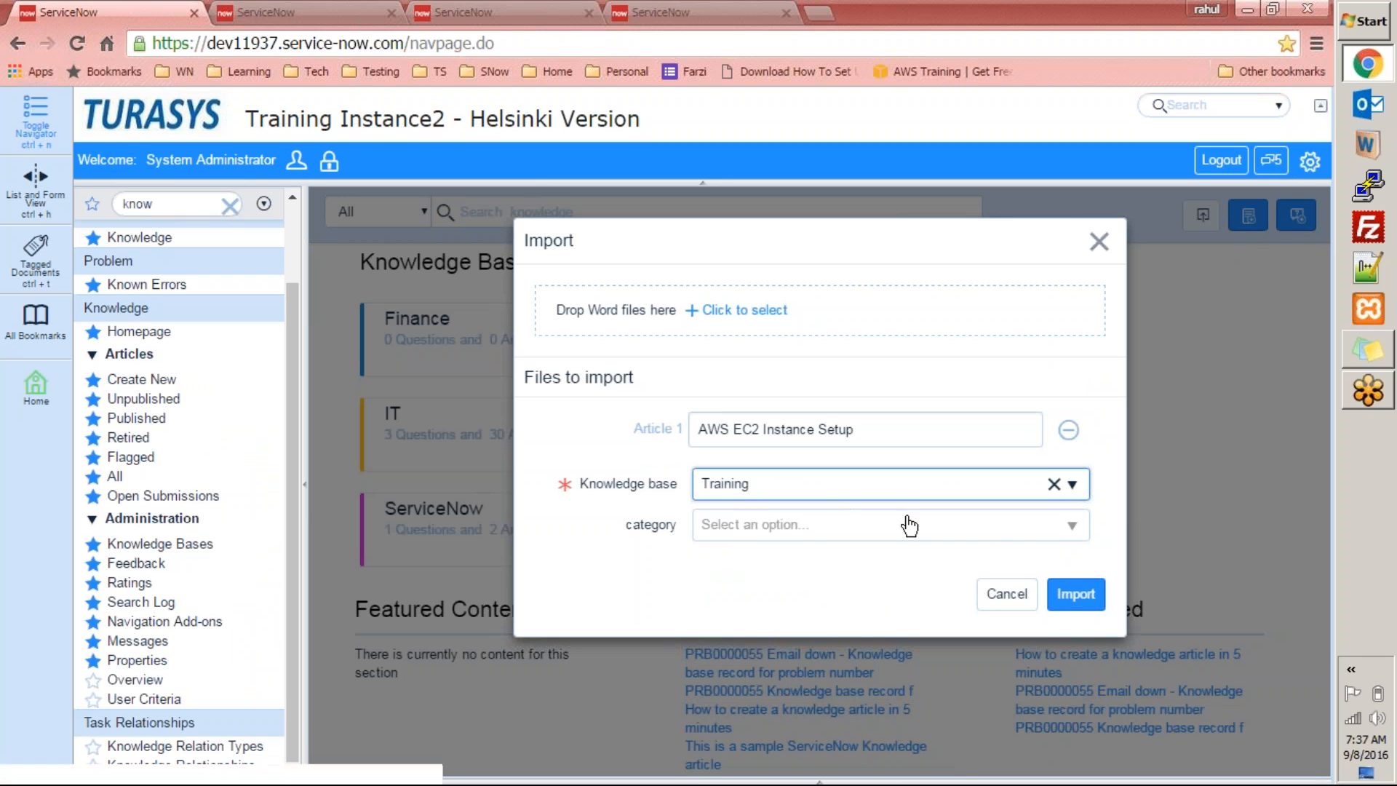
pyautogui.click(1063, 535)
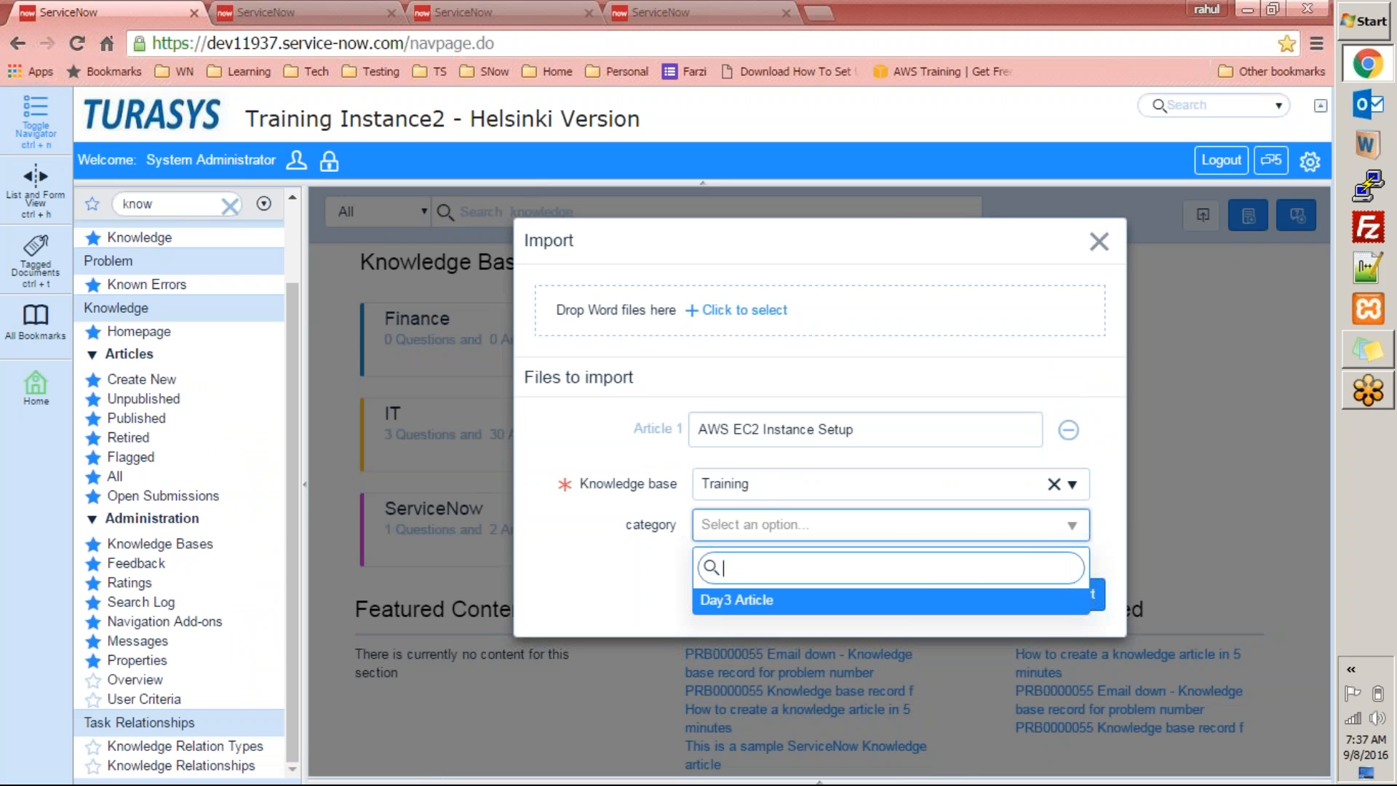
pyautogui.click(926, 604)
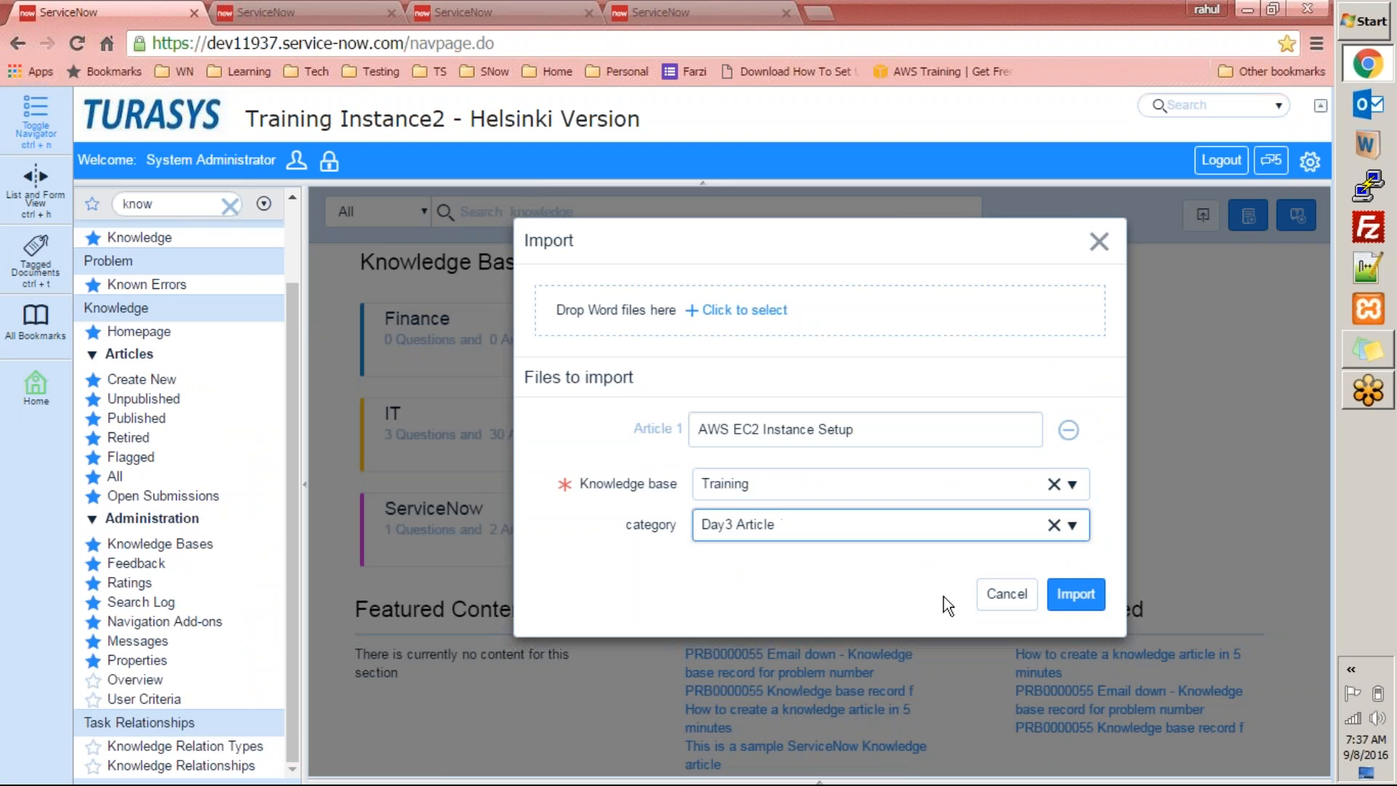
pyautogui.click(1075, 595)
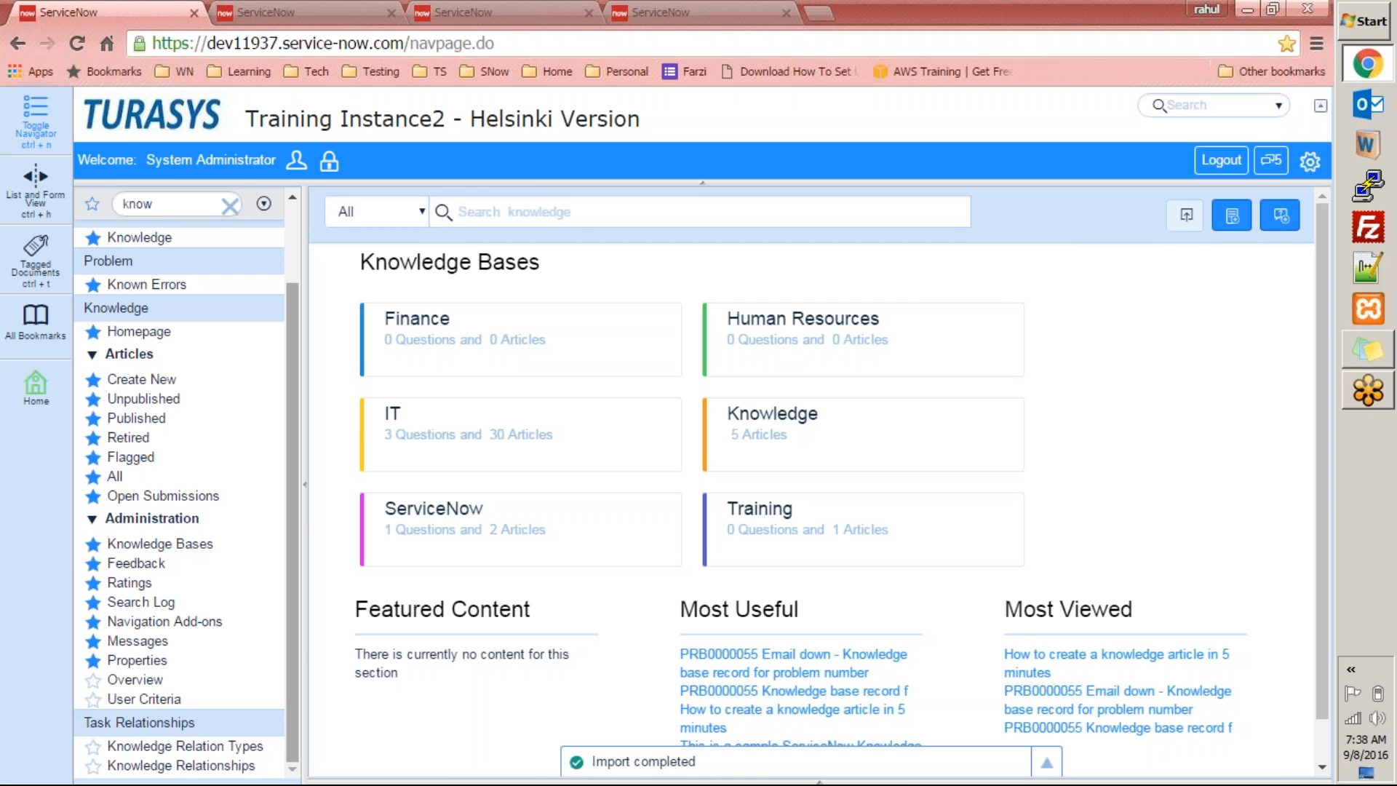
# Find the imported AWS EC2 Instance Setup article in the list of all articles, open its record and examine its text content
pyautogui.click(116, 476)
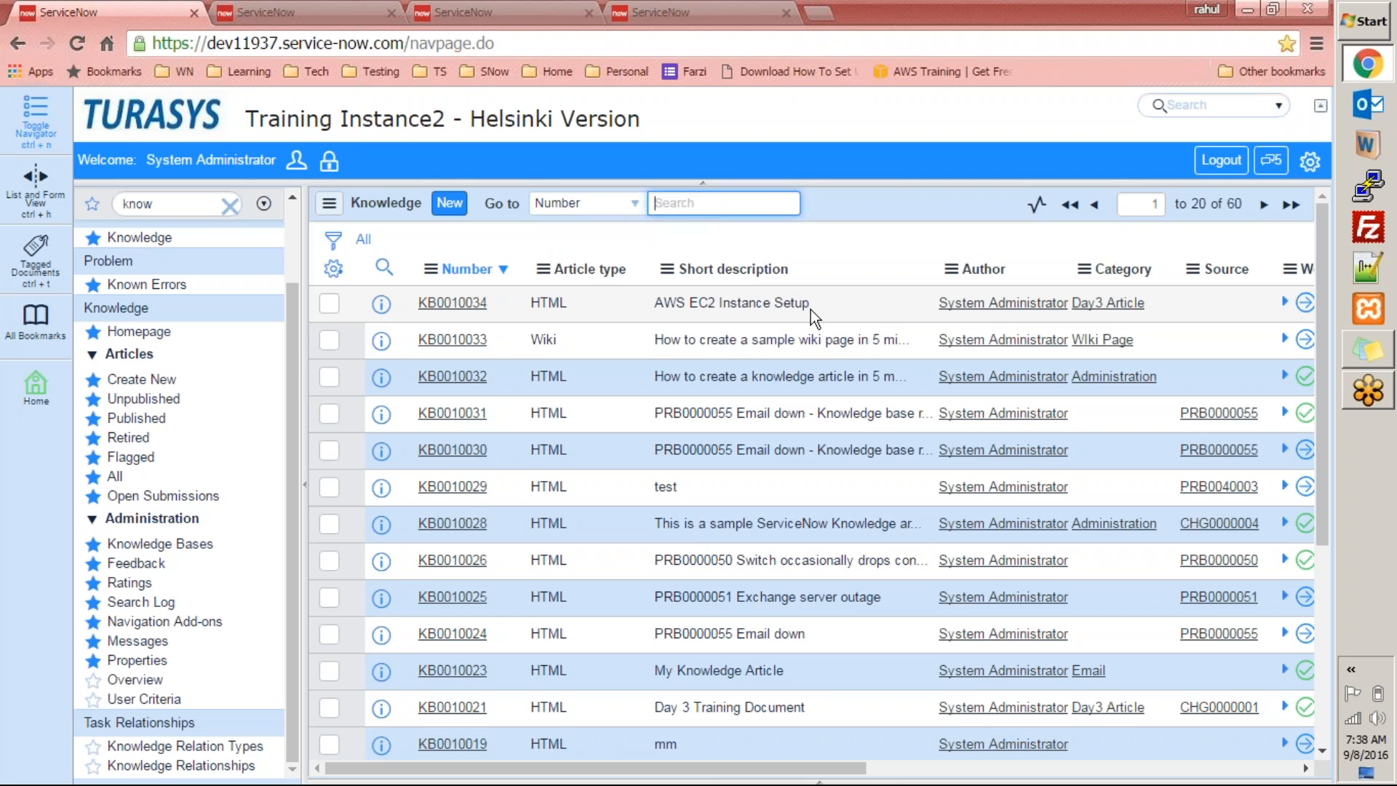
pyautogui.moveTo(809, 304); pyautogui.dragTo(652, 304)
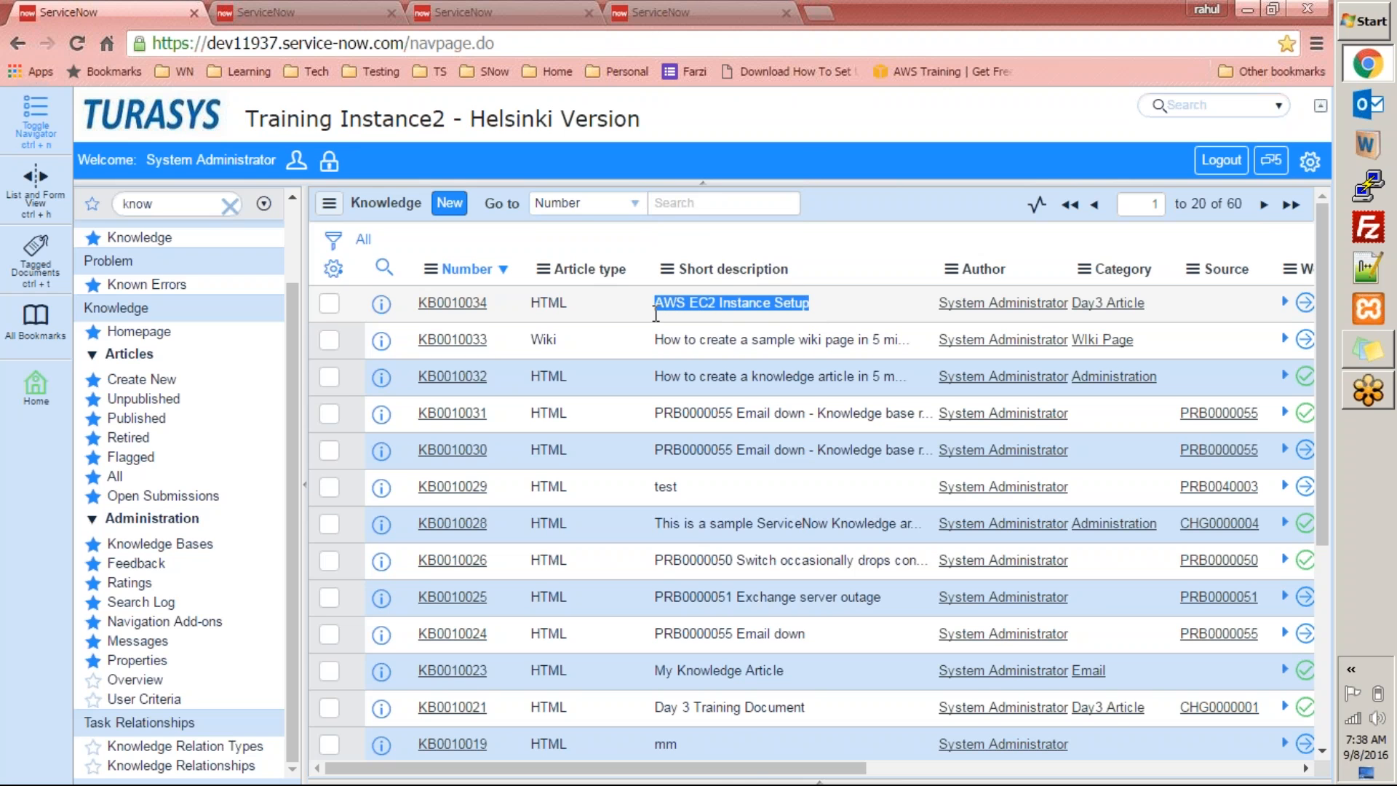
pyautogui.click(740, 781)
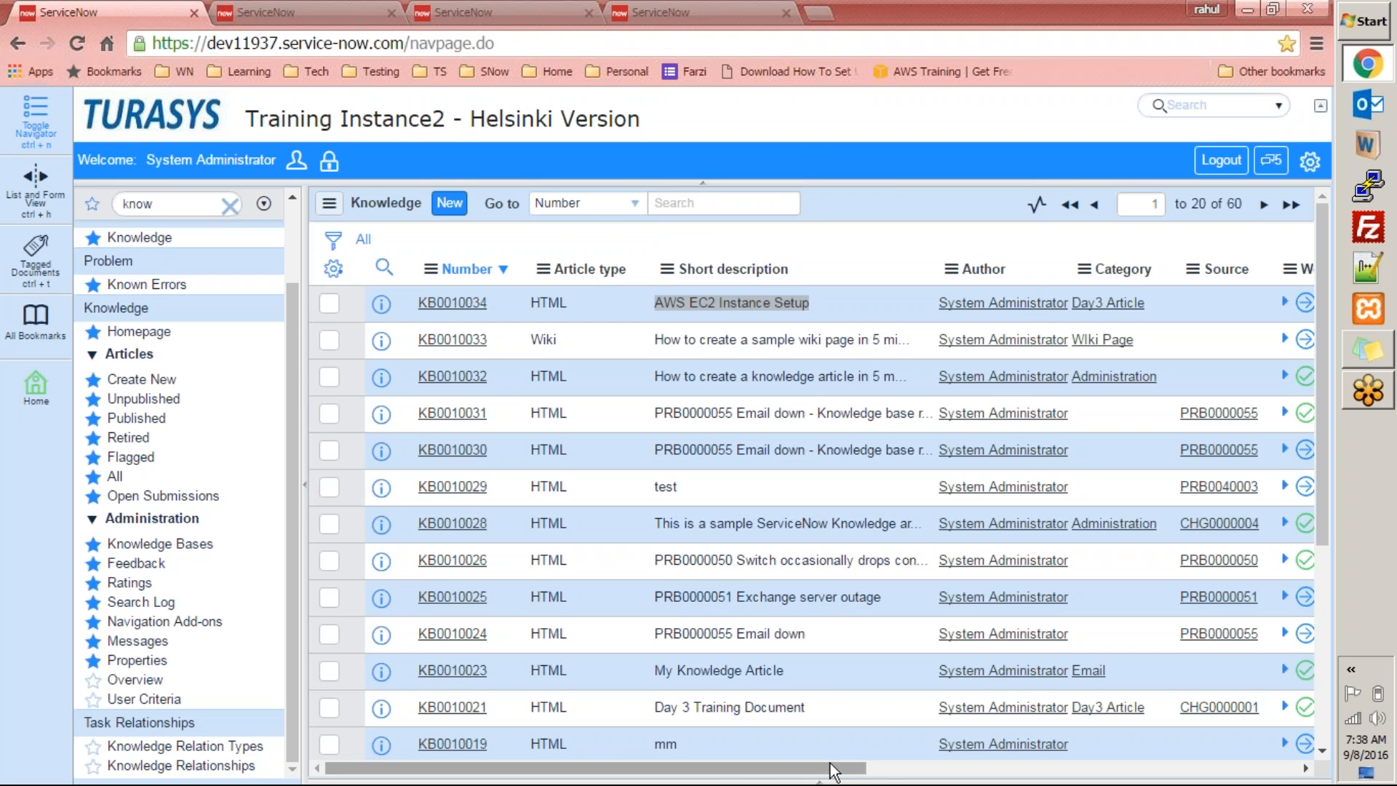
pyautogui.moveTo(827, 771); pyautogui.dragTo(680, 719)
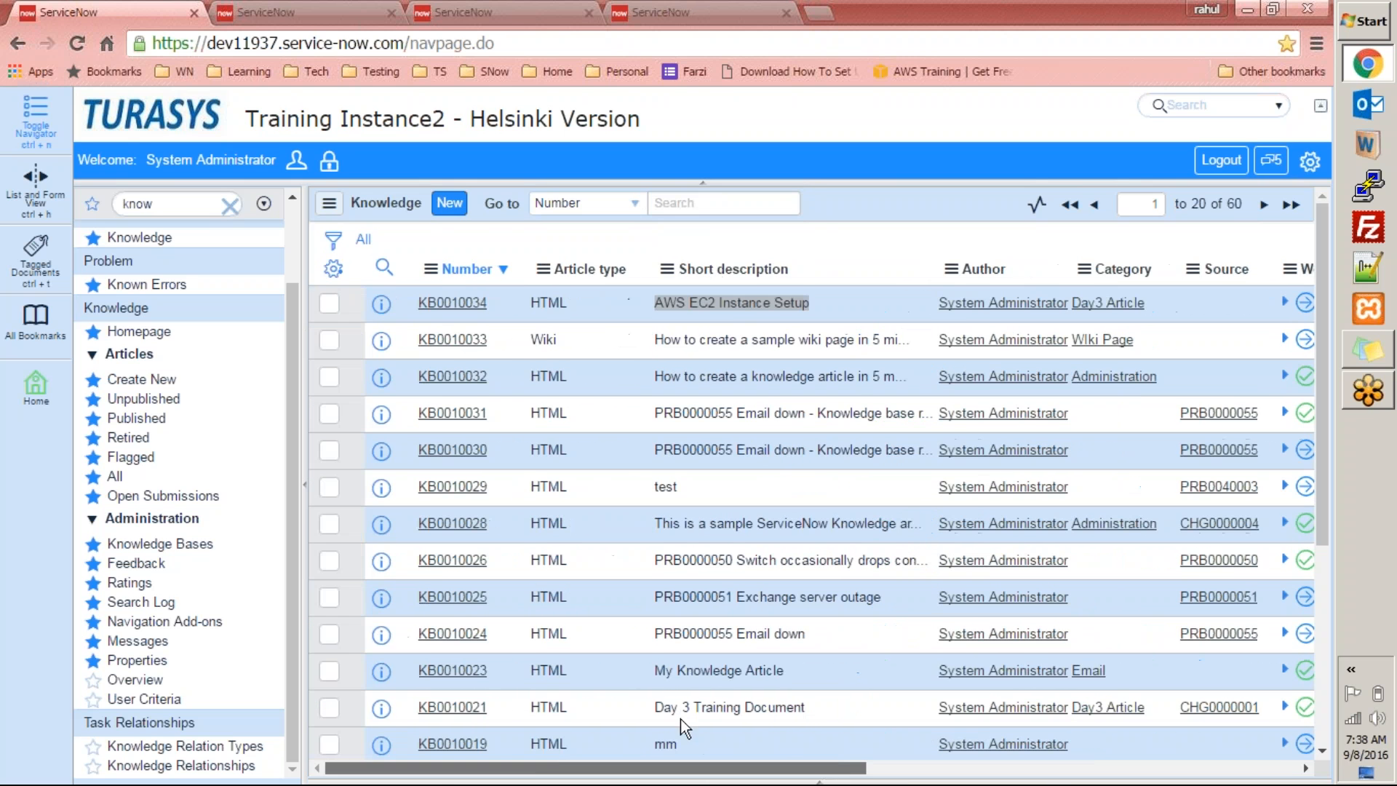
pyautogui.click(450, 301)
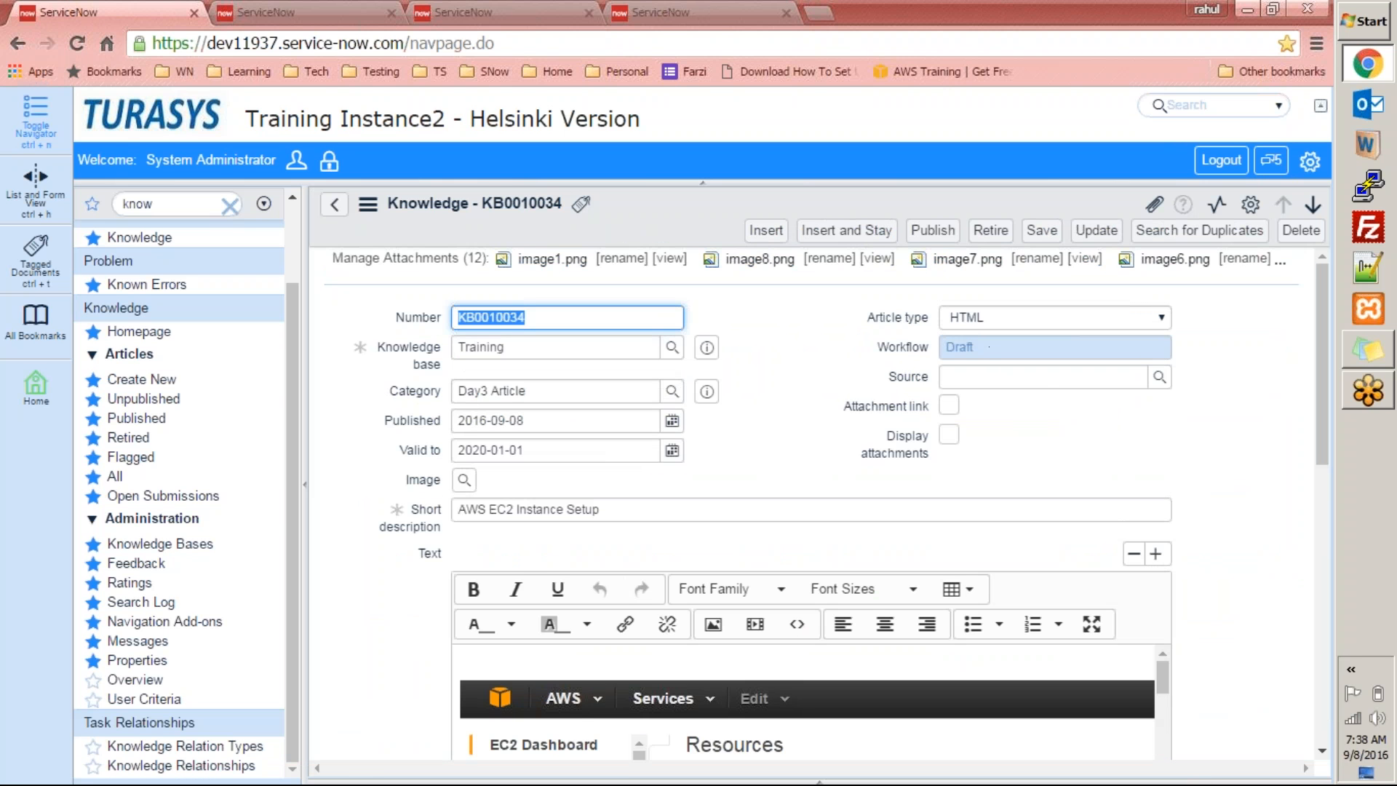
pyautogui.moveTo(1322, 421); pyautogui.dragTo(1313, 545)
pyautogui.moveTo(1159, 378); pyautogui.dragTo(1173, 709)
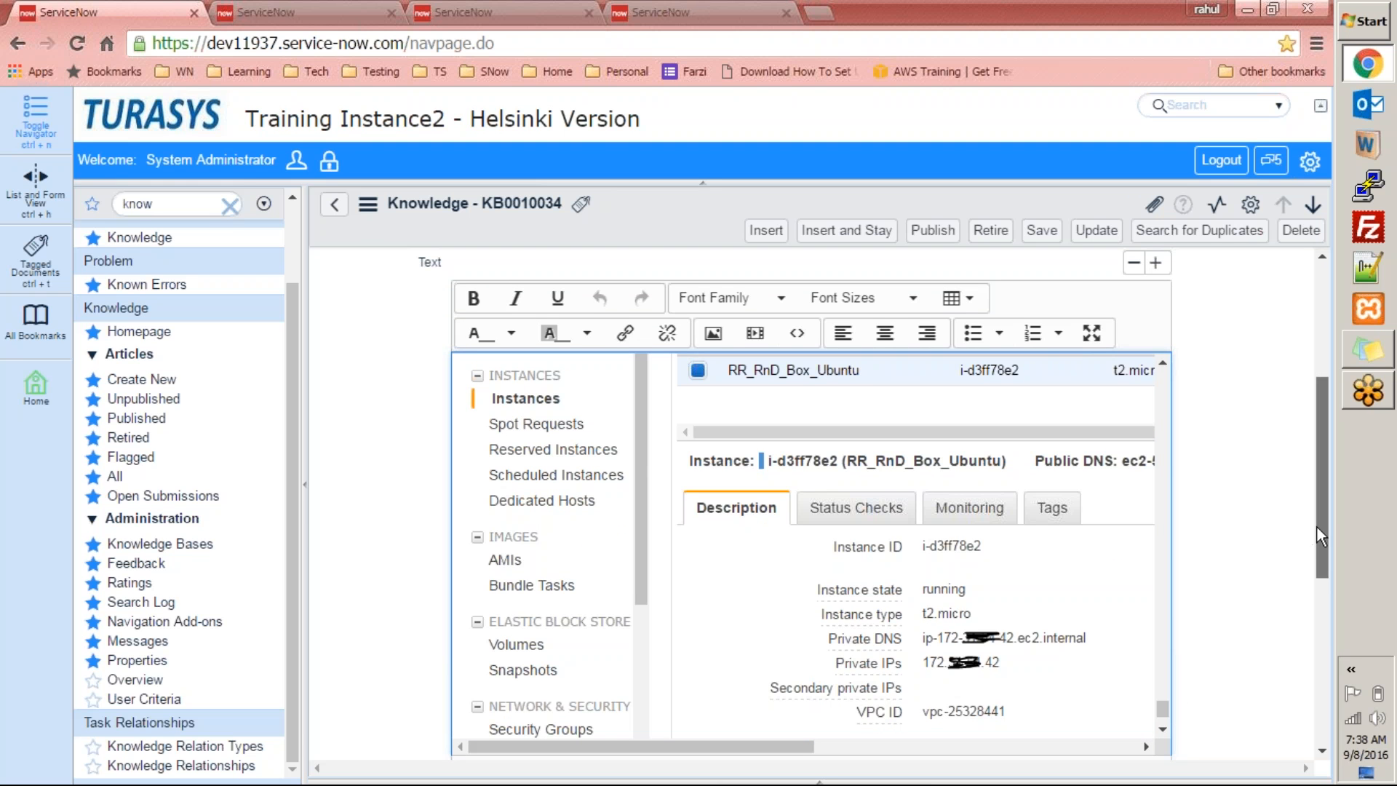
pyautogui.moveTo(1317, 526); pyautogui.dragTo(1313, 632)
# View the imported article's page and read through its content
pyautogui.click(385, 607)
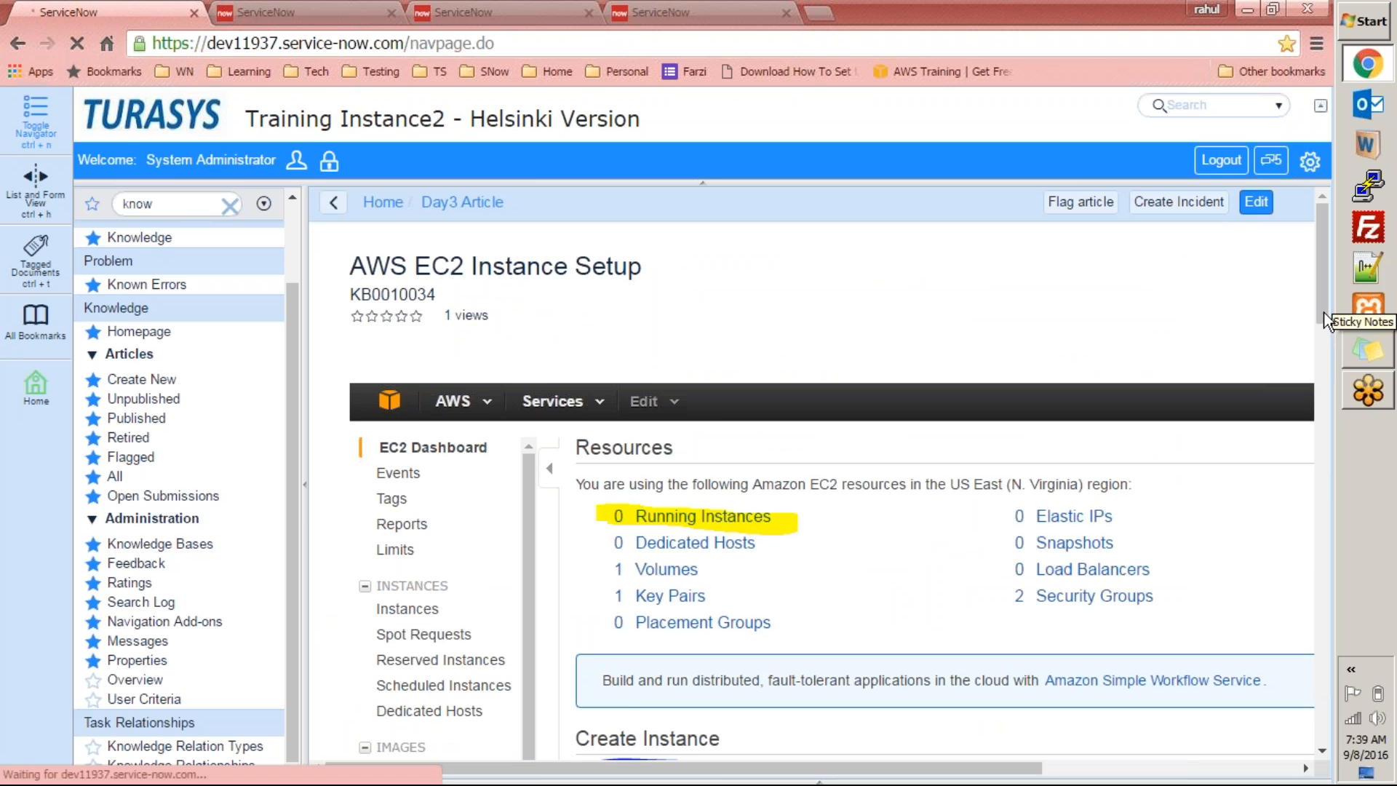
pyautogui.scroll(-7, 1319, 327)
pyautogui.moveTo(1317, 302); pyautogui.dragTo(1350, 784)
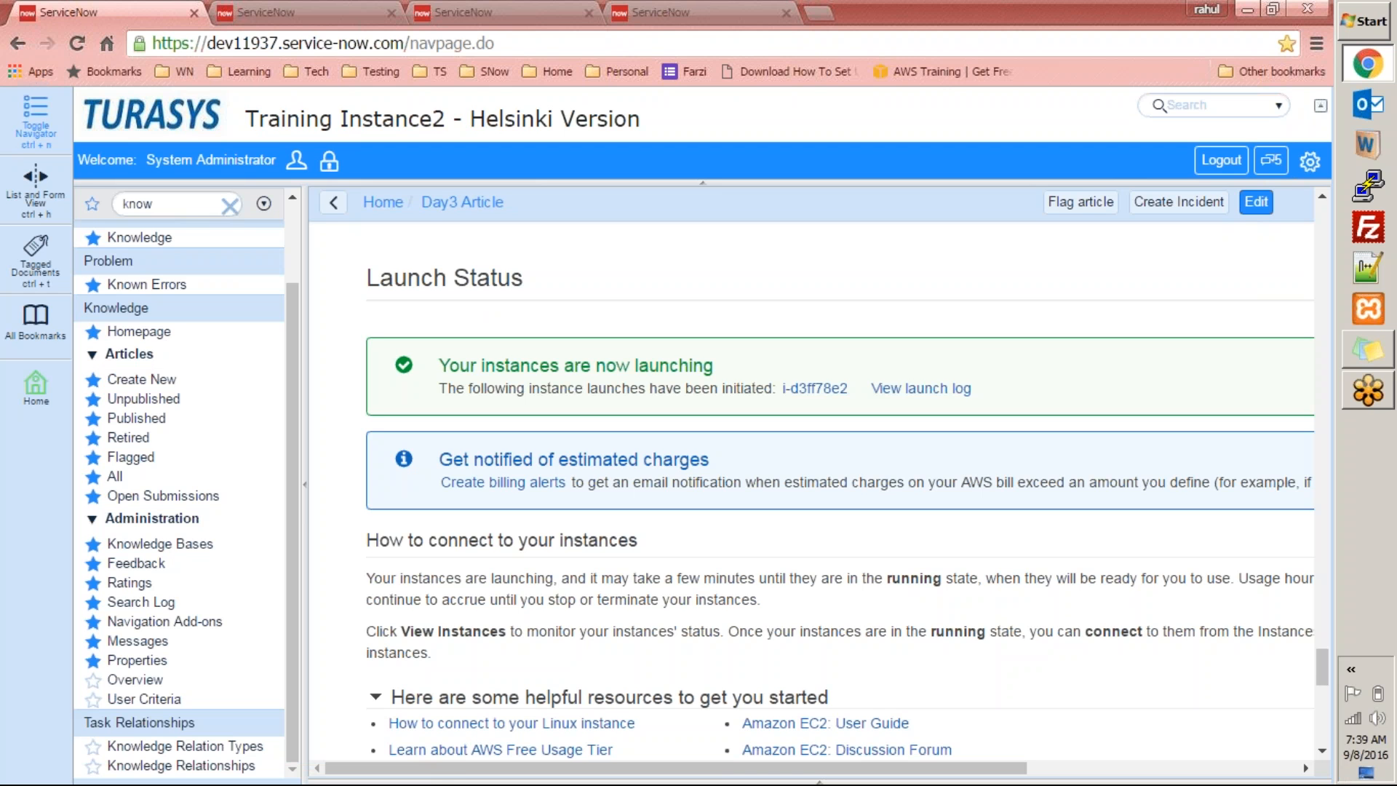
# Check the knowledge homepage, reopen the AWS EC2 Instance Setup record from the list of all articles and publish it
pyautogui.click(139, 331)
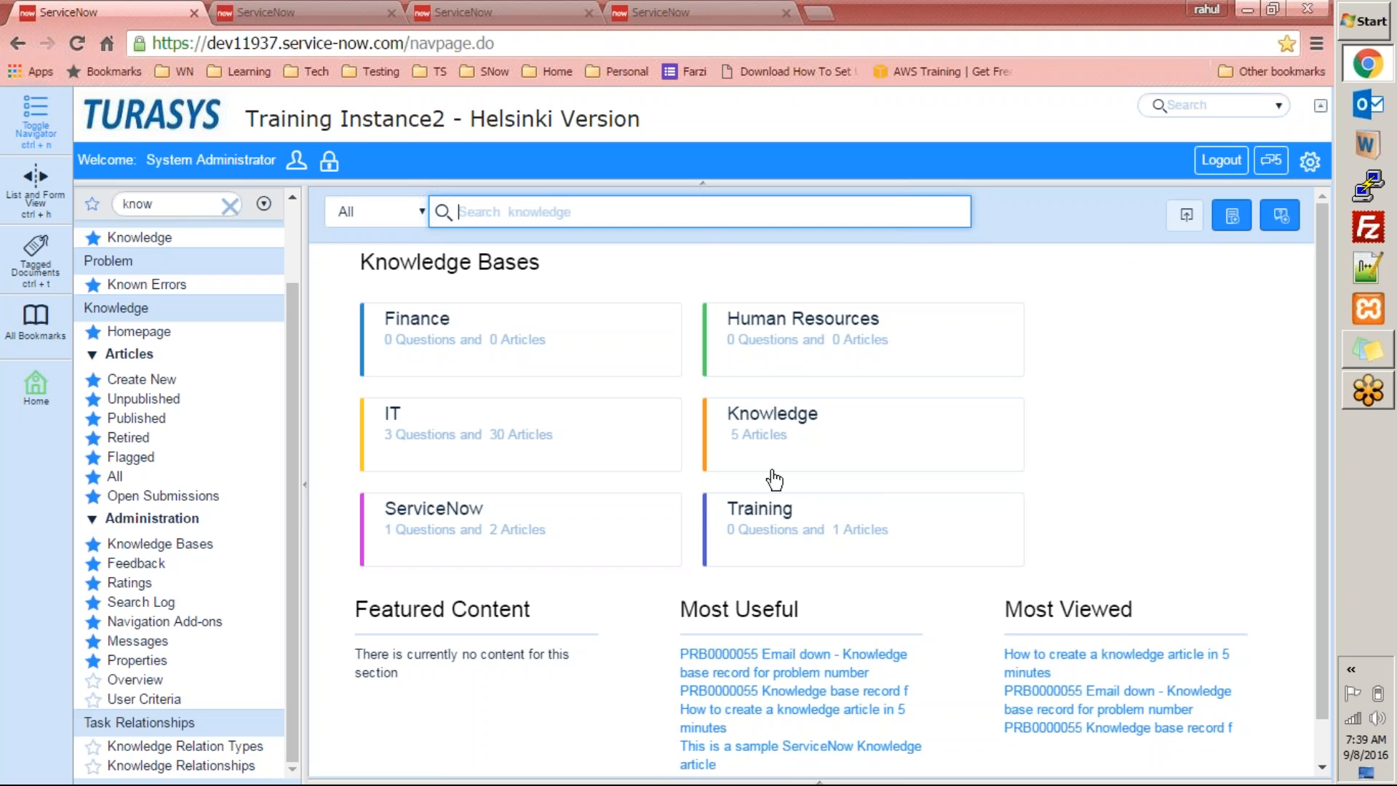
pyautogui.click(114, 477)
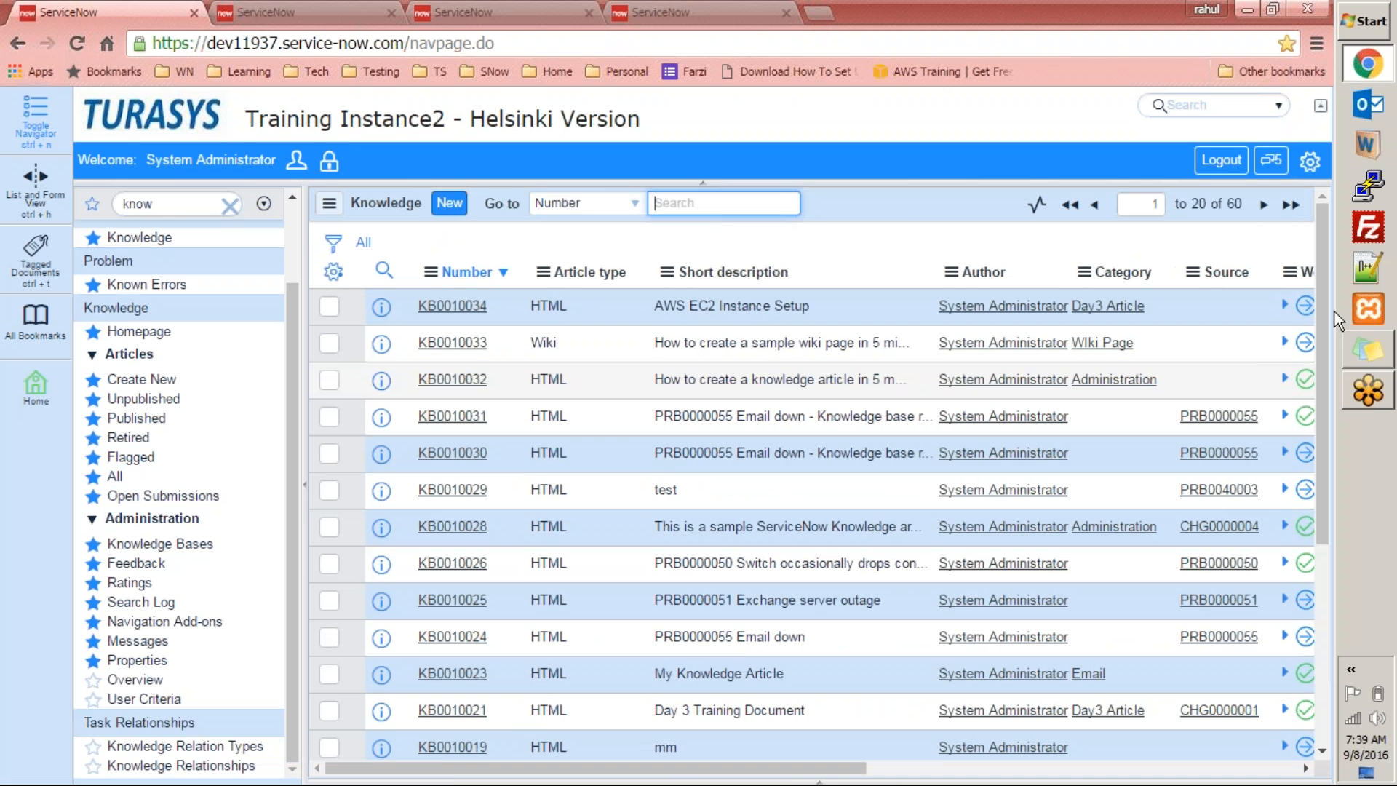
pyautogui.click(462, 305)
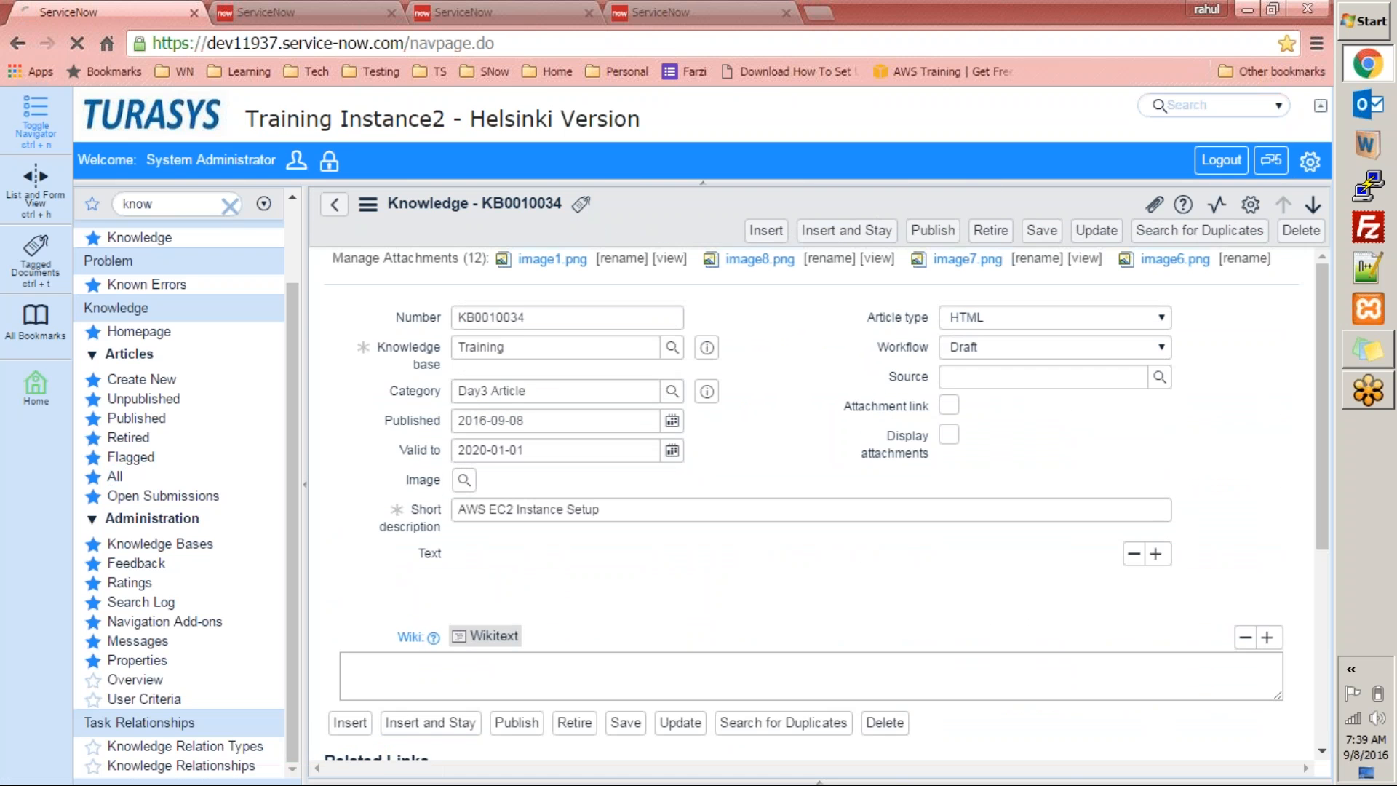
pyautogui.click(936, 232)
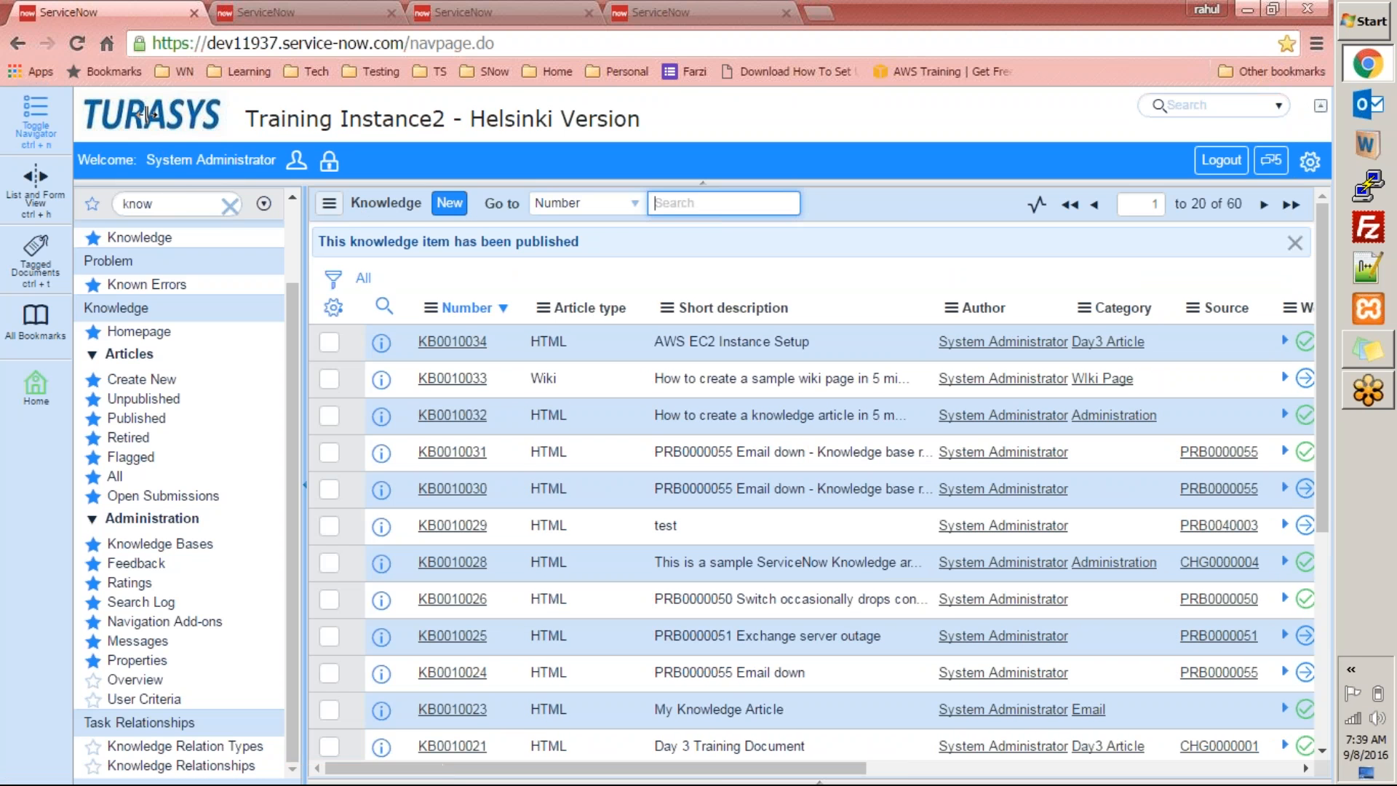
# Start a new question from the knowledge homepage and title it "how to create a question"
pyautogui.click(139, 331)
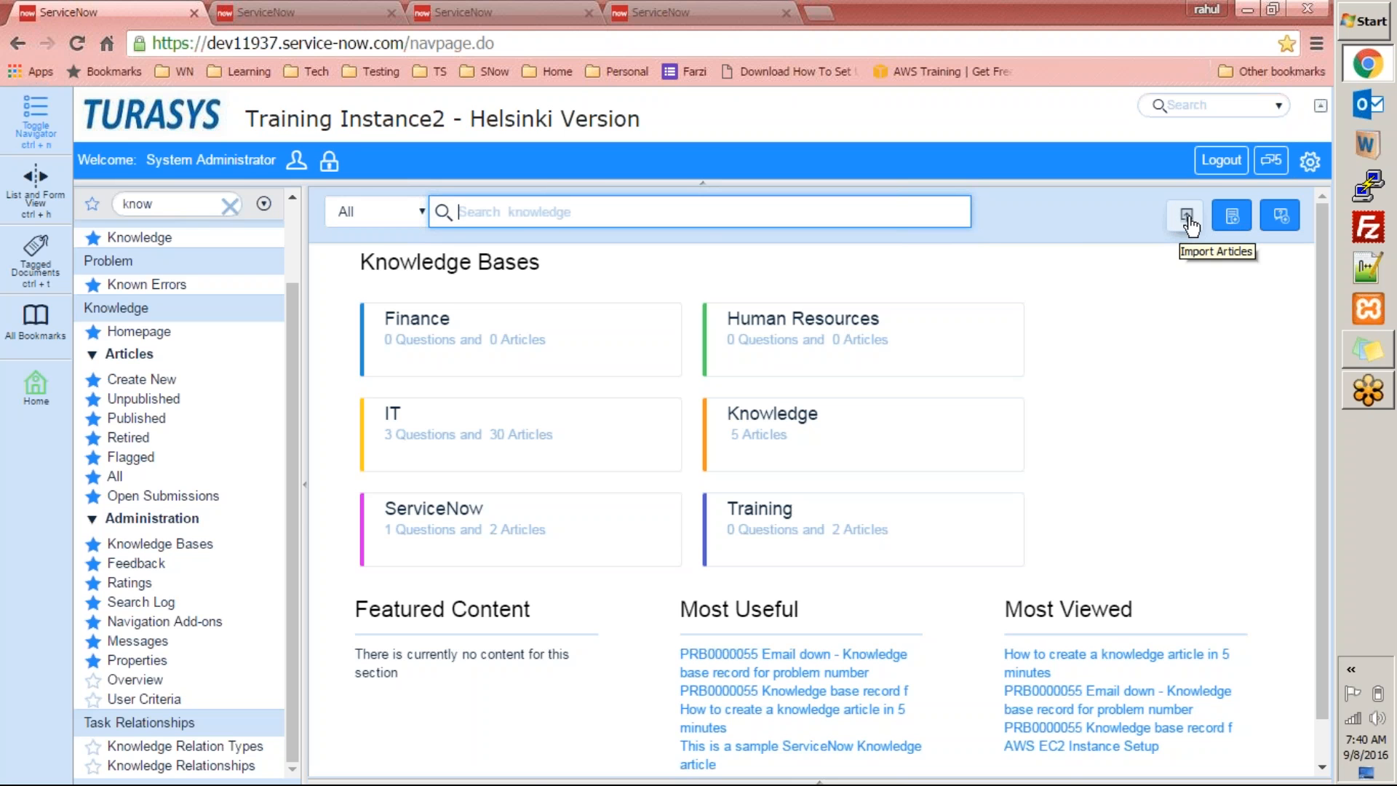
pyautogui.click(1282, 219)
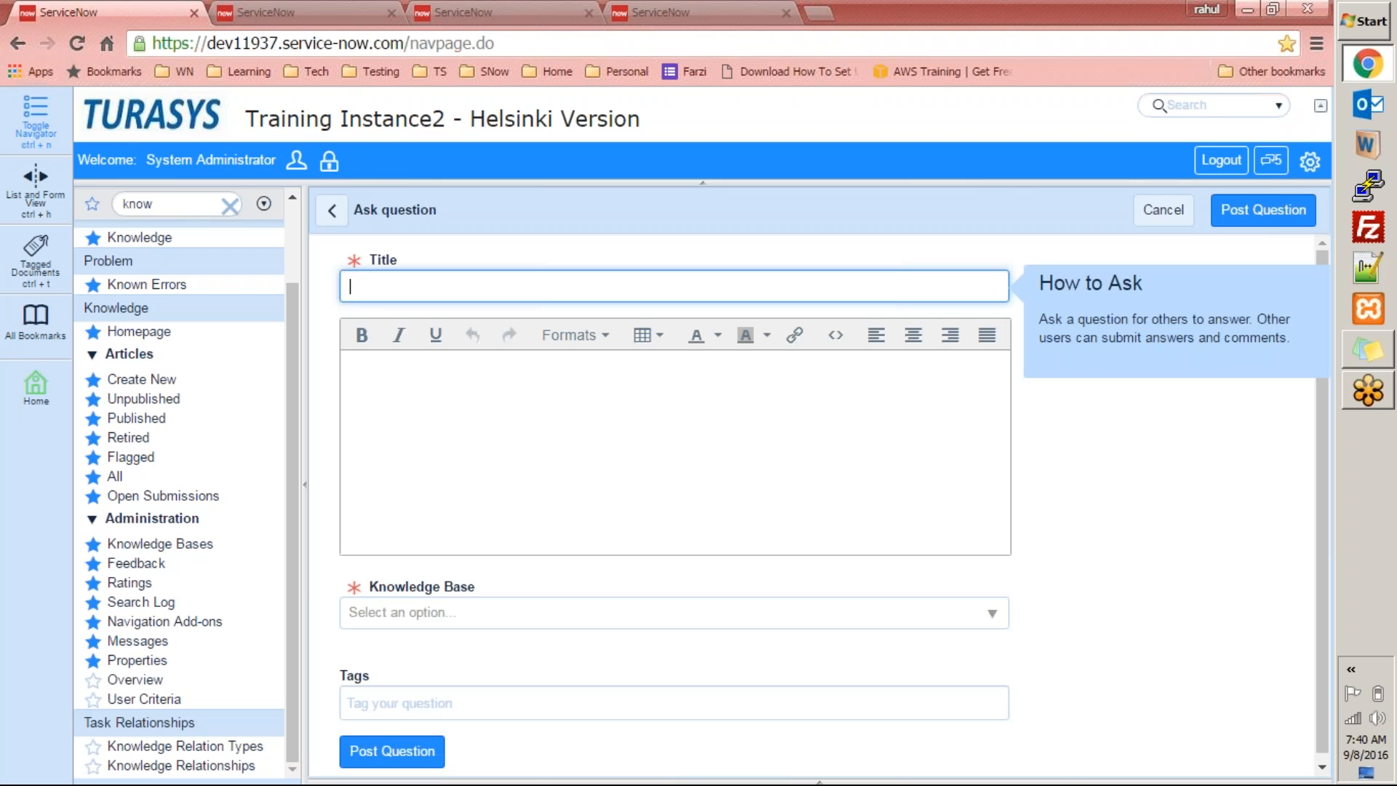
pyautogui.write('how to create a questio')
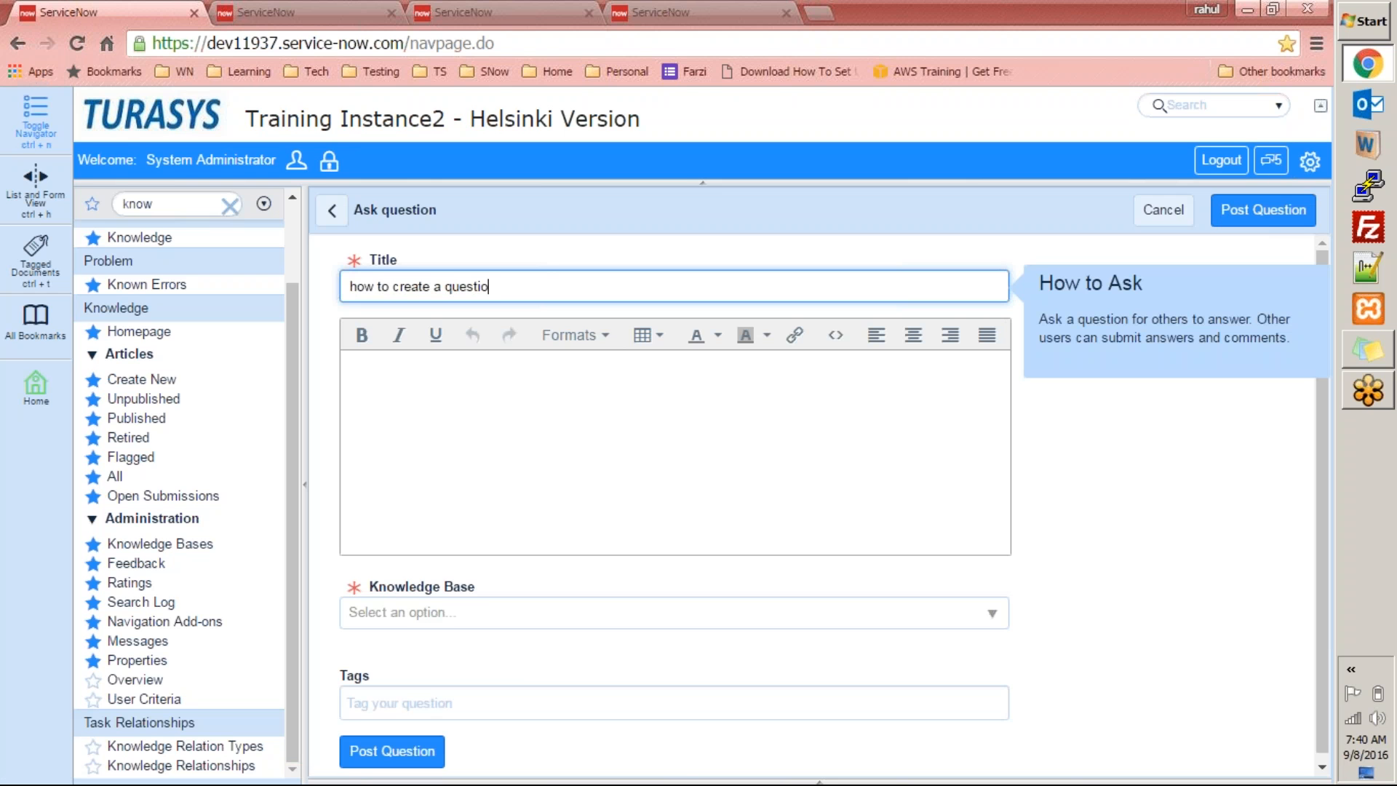
pyautogui.write('n')
pyautogui.click(843, 425)
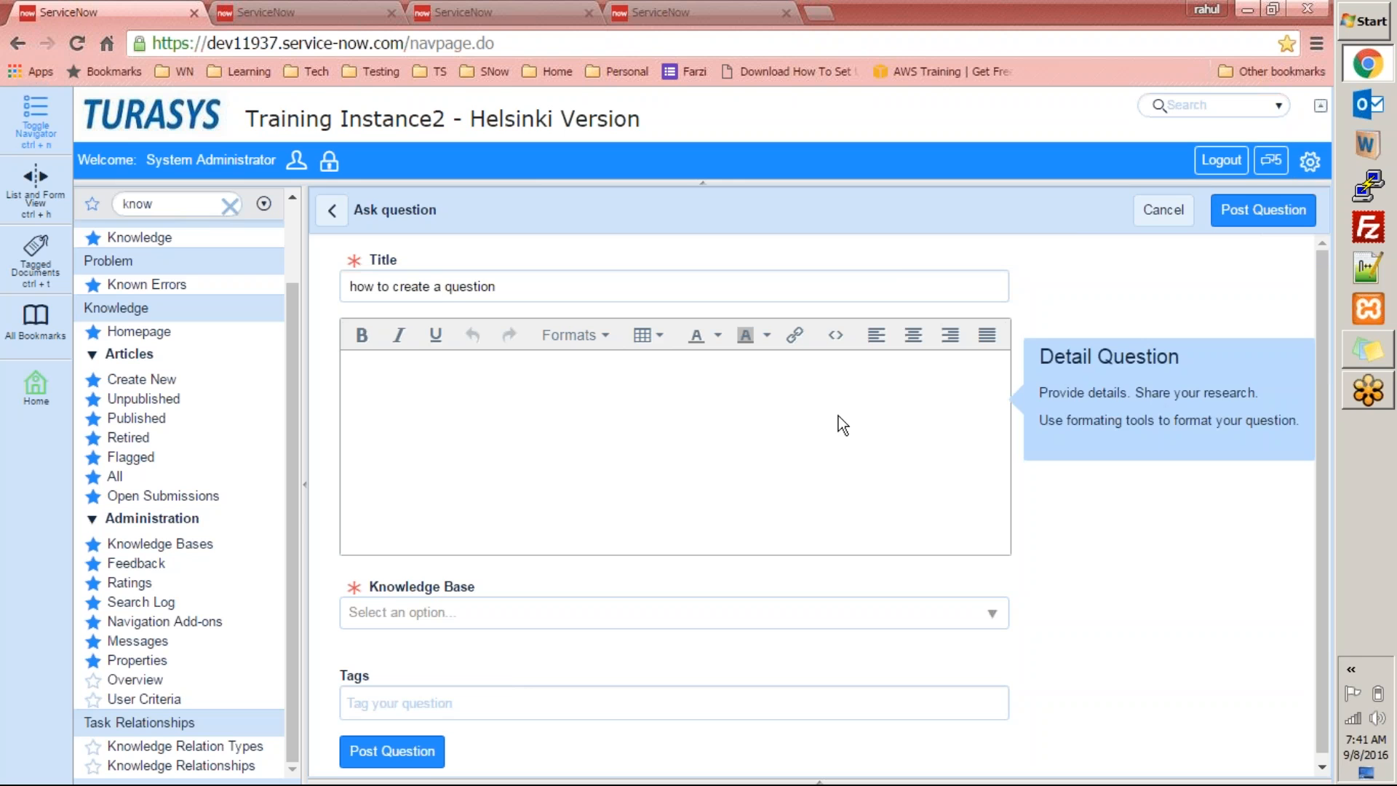
pyautogui.click(737, 290)
pyautogui.hotkey('ctrl', 'a')
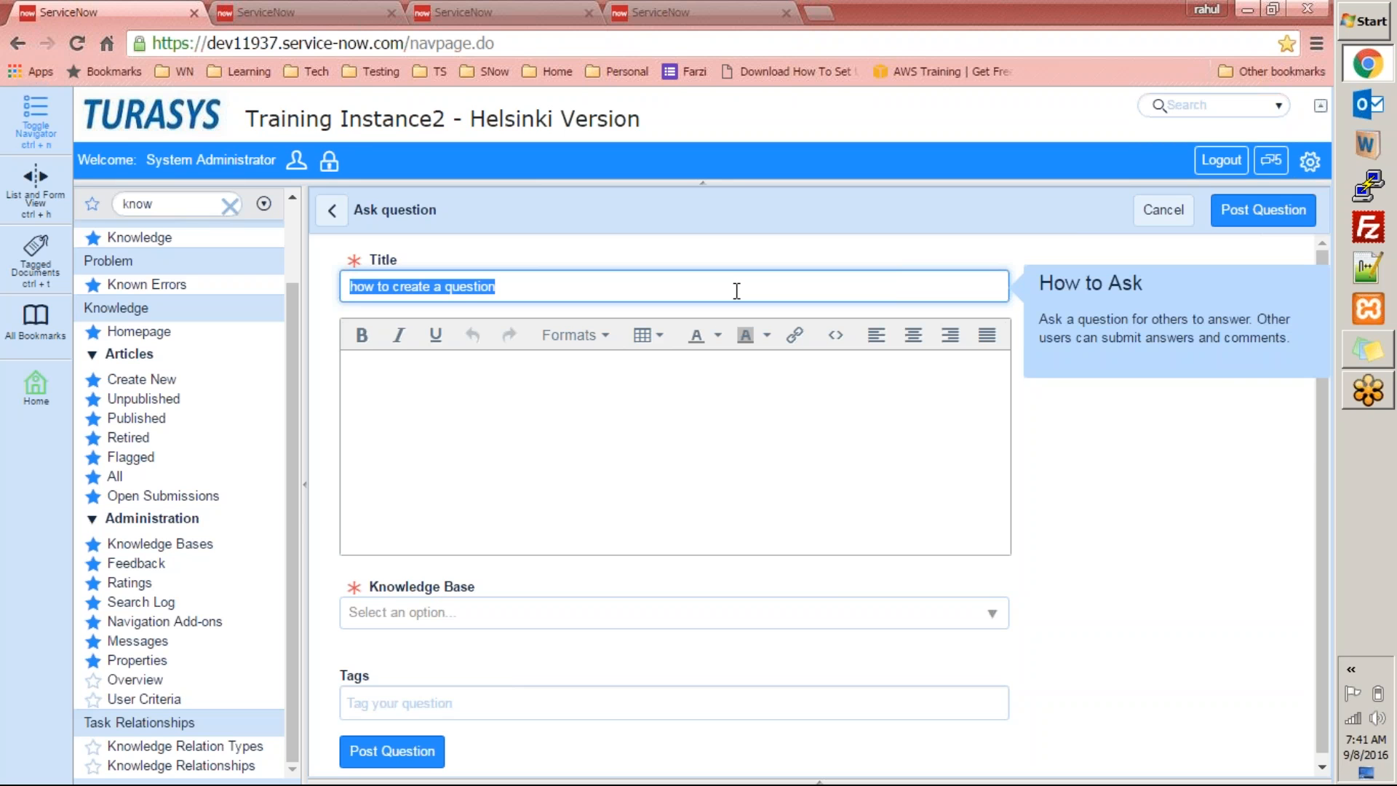
pyautogui.click(670, 400)
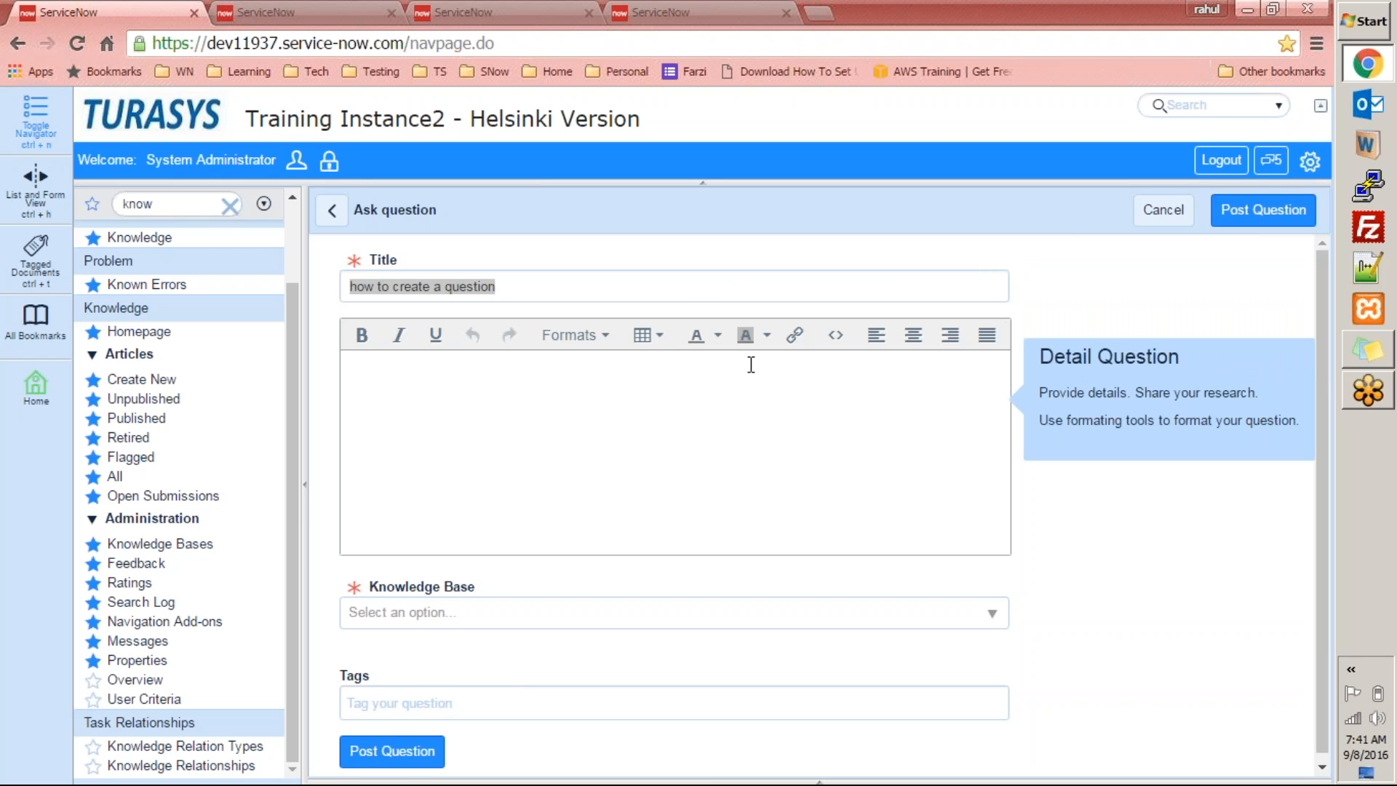
pyautogui.click(701, 285)
pyautogui.click(575, 410)
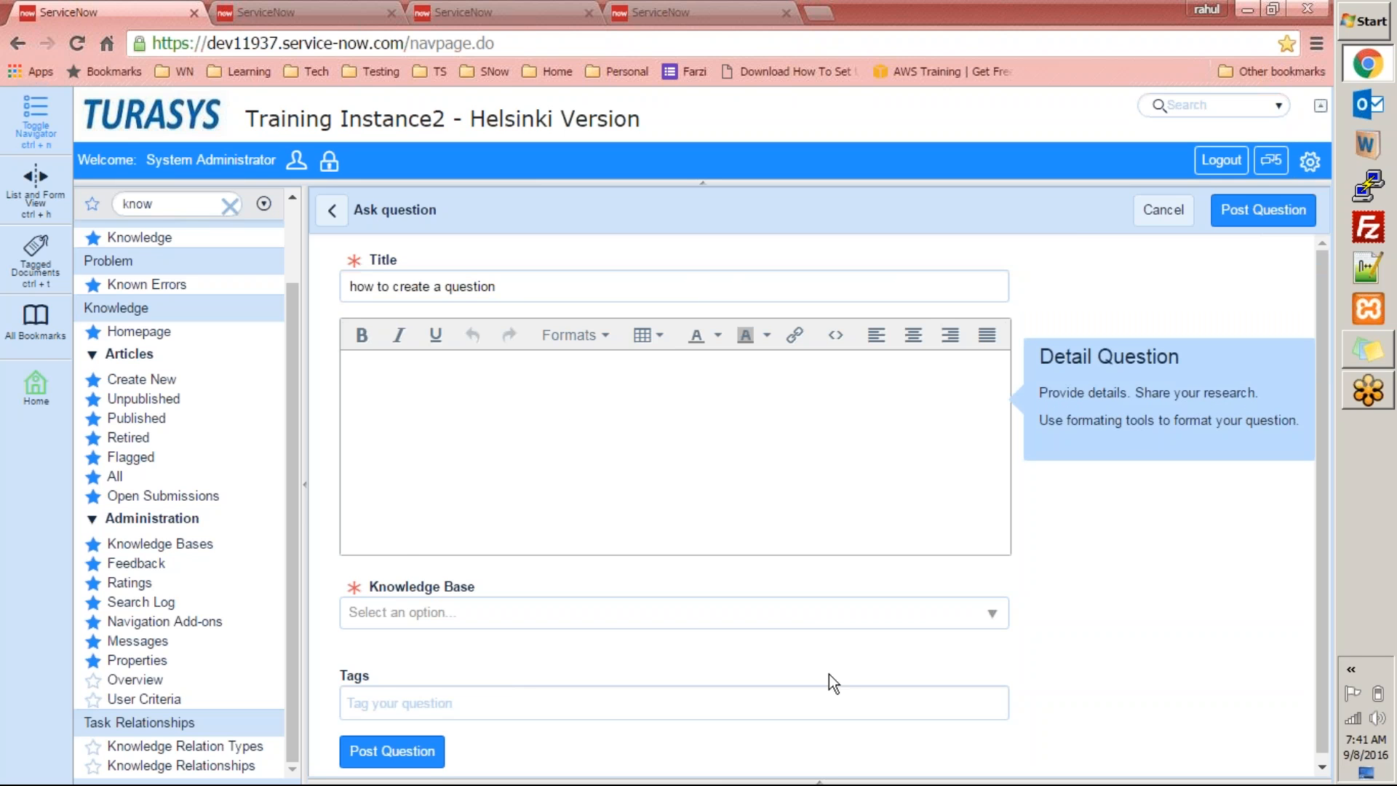
# Assign the question to the Training knowledge base and Day3 Article category, tag it "mytag" and post it
pyautogui.click(808, 615)
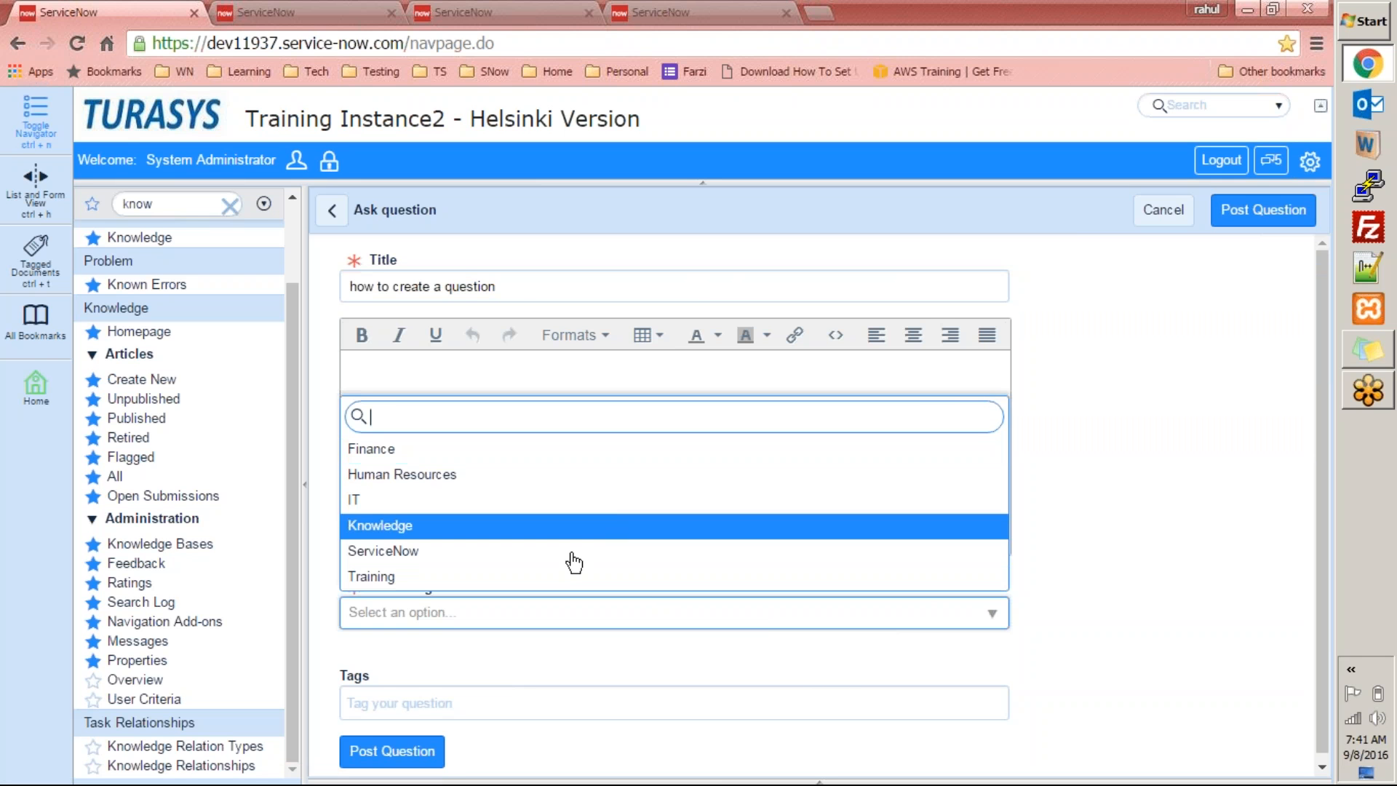
pyautogui.click(575, 578)
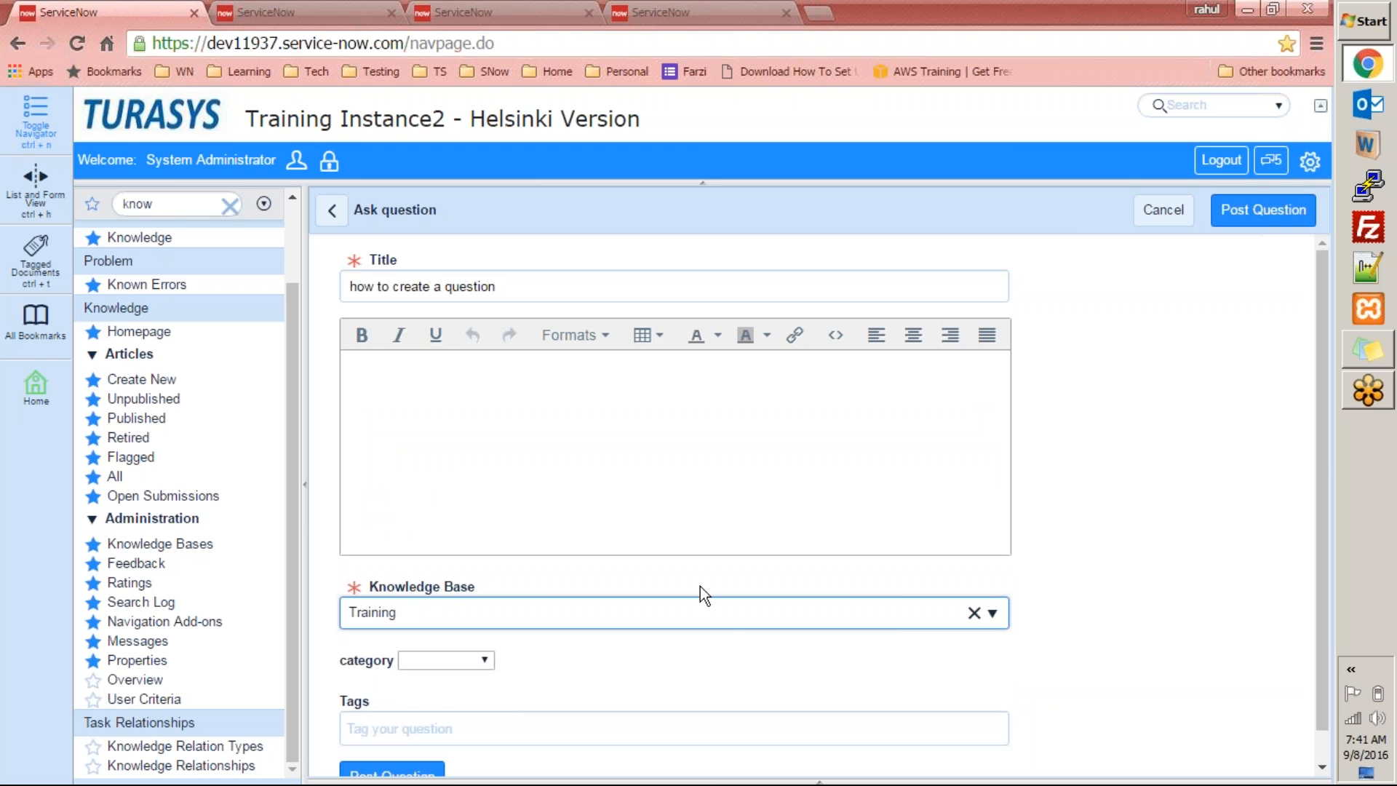
pyautogui.moveTo(1324, 448); pyautogui.dragTo(1323, 559)
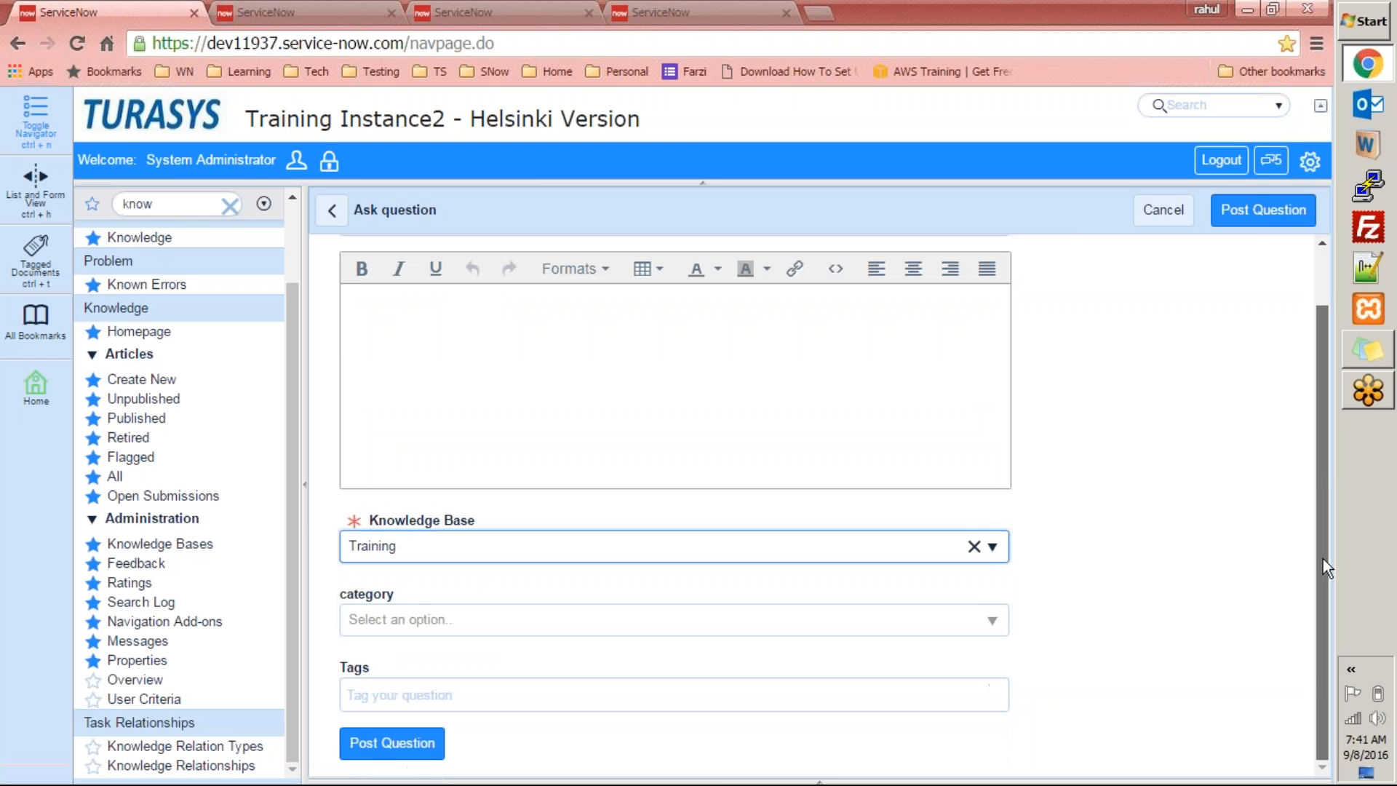
pyautogui.click(982, 619)
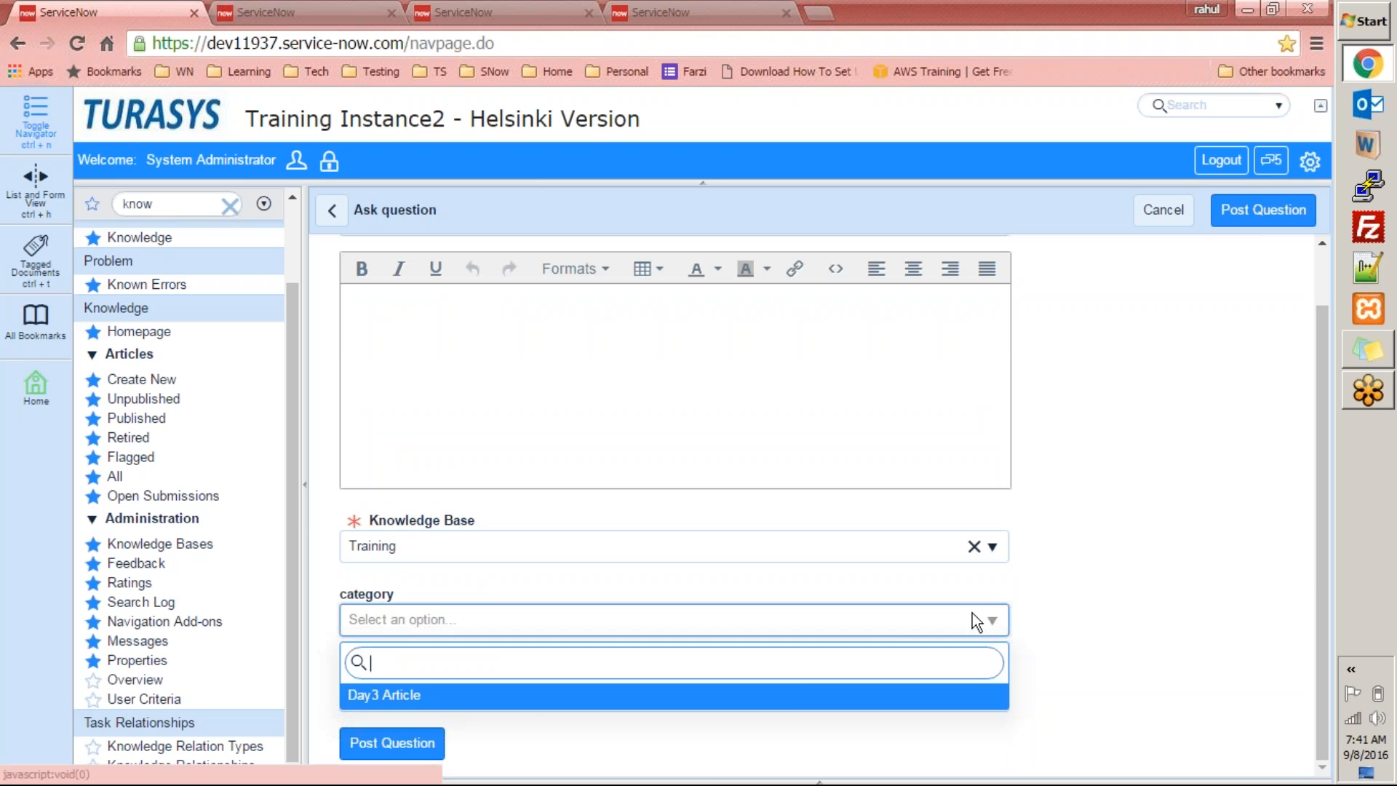
pyautogui.click(788, 703)
pyautogui.click(718, 702)
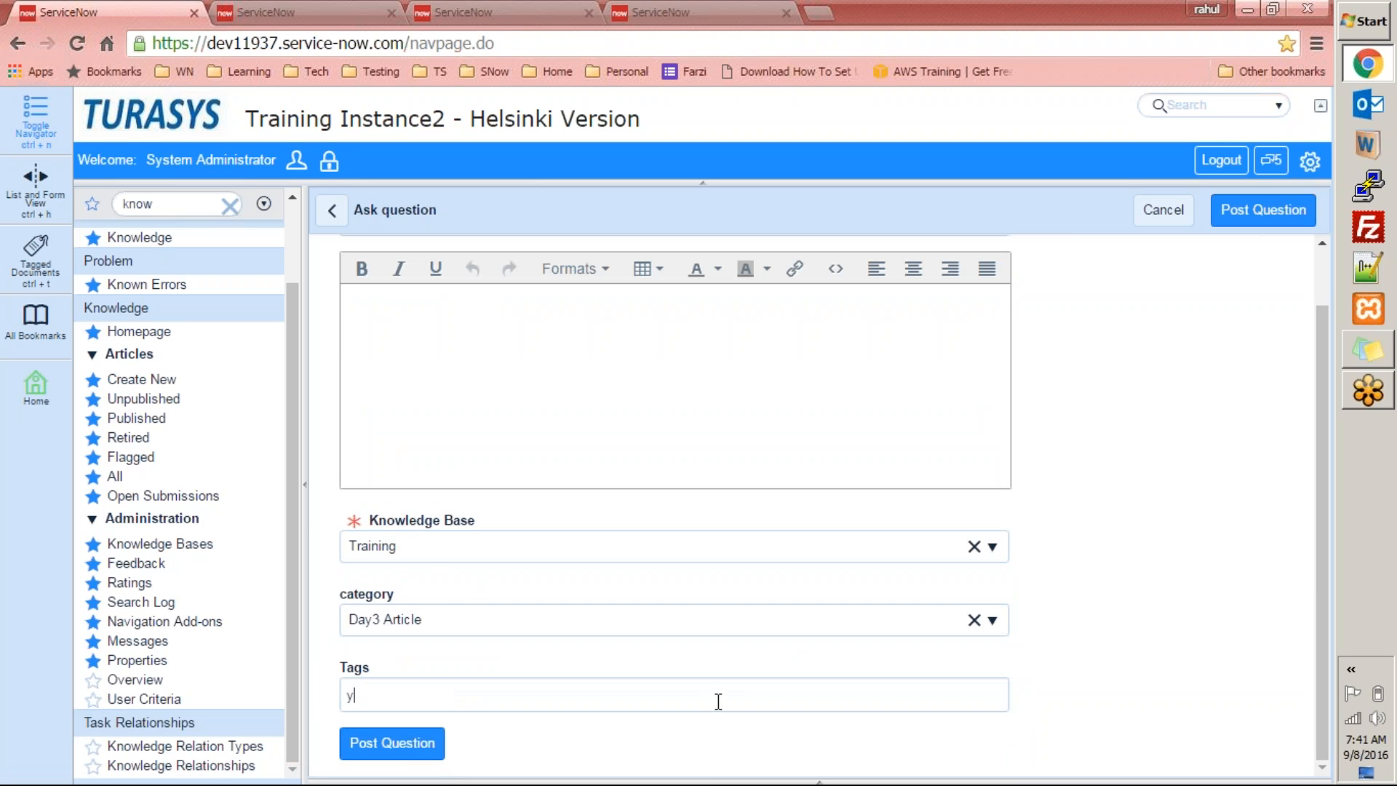
pyautogui.write('y')
pyautogui.press('BackSpace')
pyautogui.write('mytag')
pyautogui.click(415, 757)
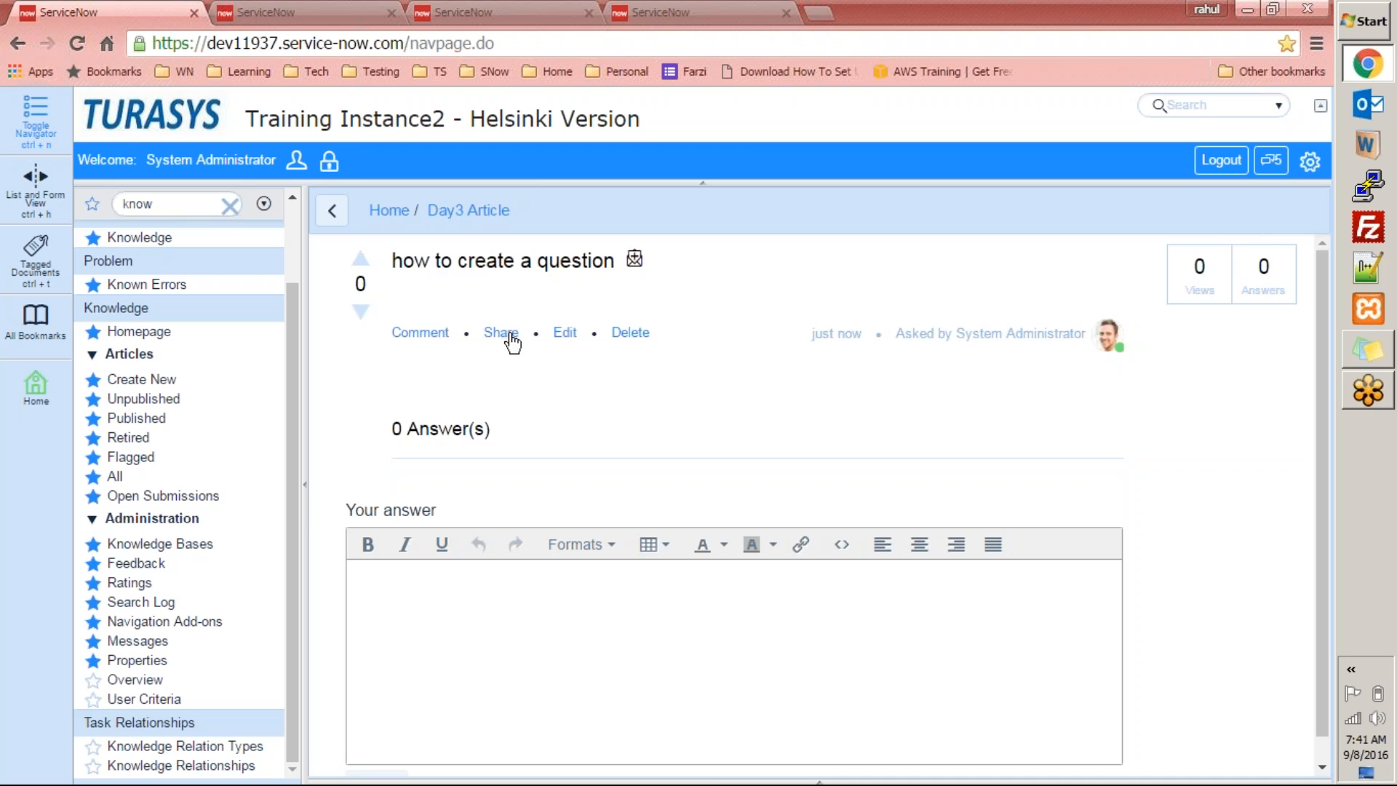
# Edit the posted question's title to "how to create a question in servicenow" and save the update
pyautogui.click(568, 337)
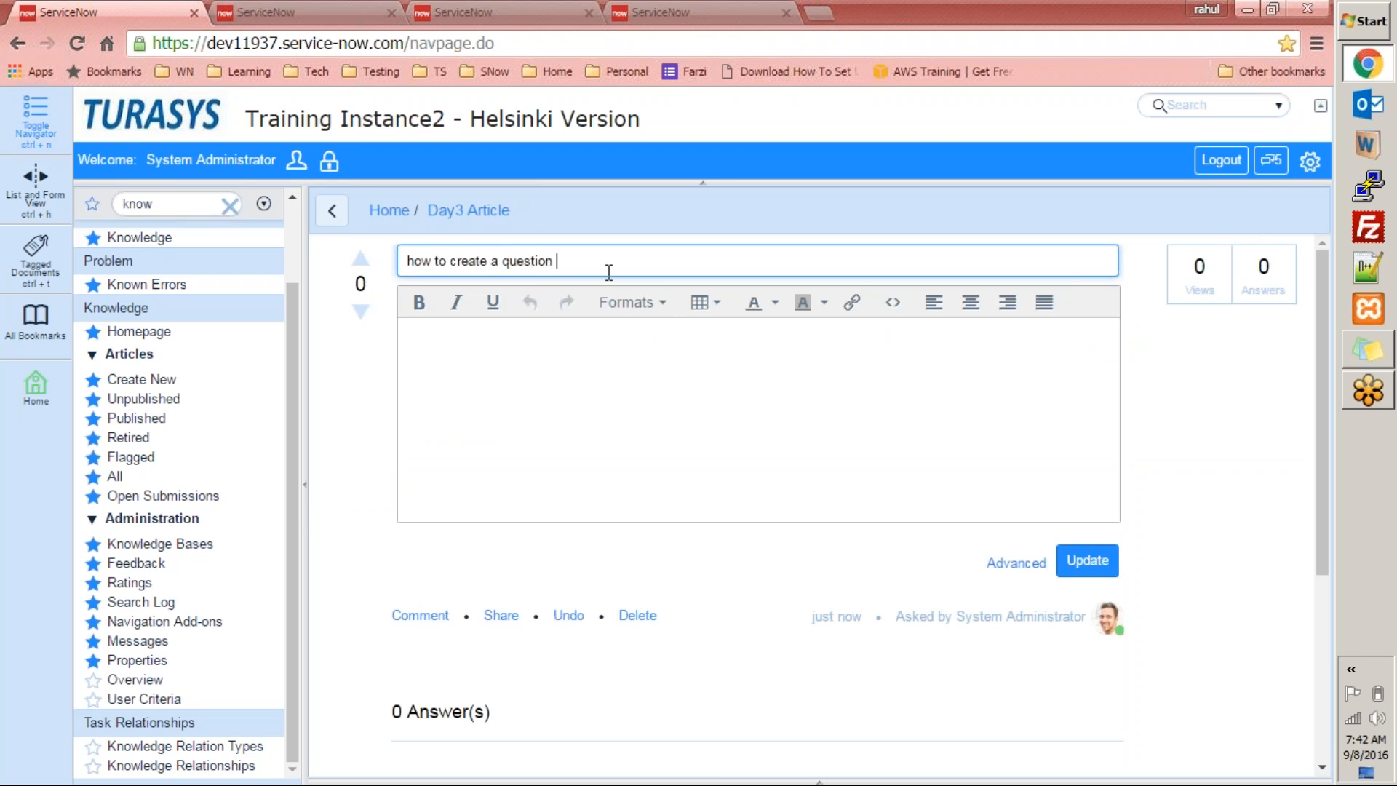
pyautogui.write('in servicenow')
pyautogui.click(1072, 561)
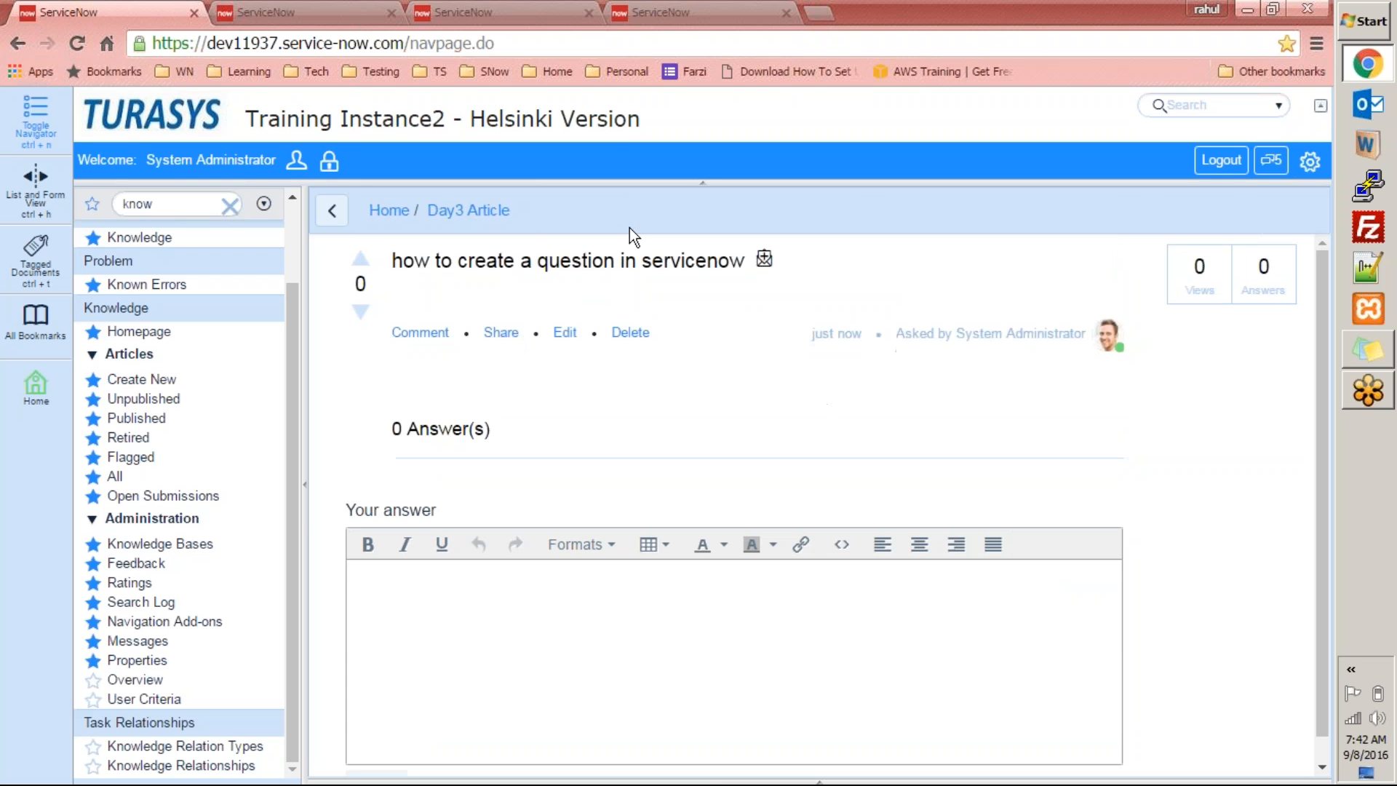
# Impersonate another user from the recent impersonations and open the new question in the Training knowledge base
pyautogui.click(299, 171)
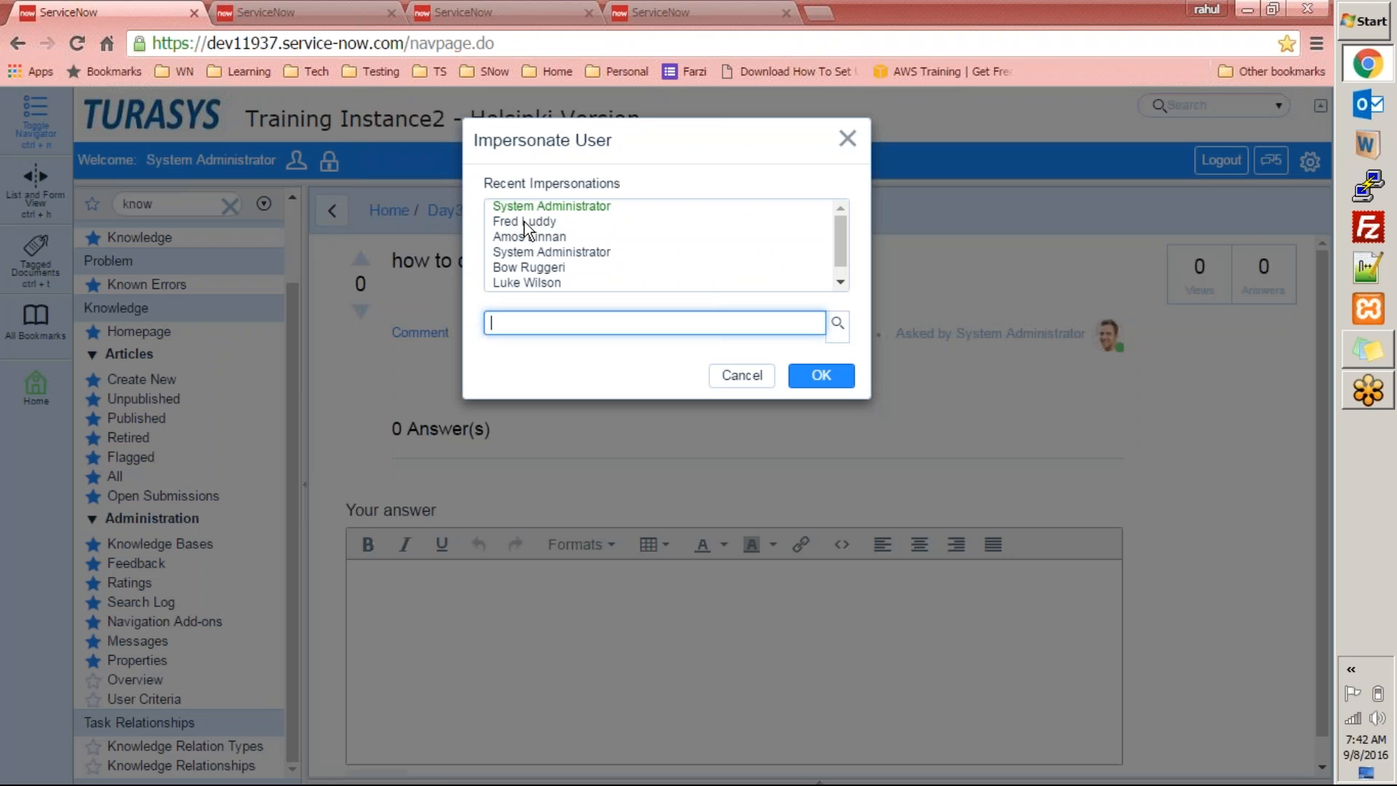
pyautogui.click(524, 221)
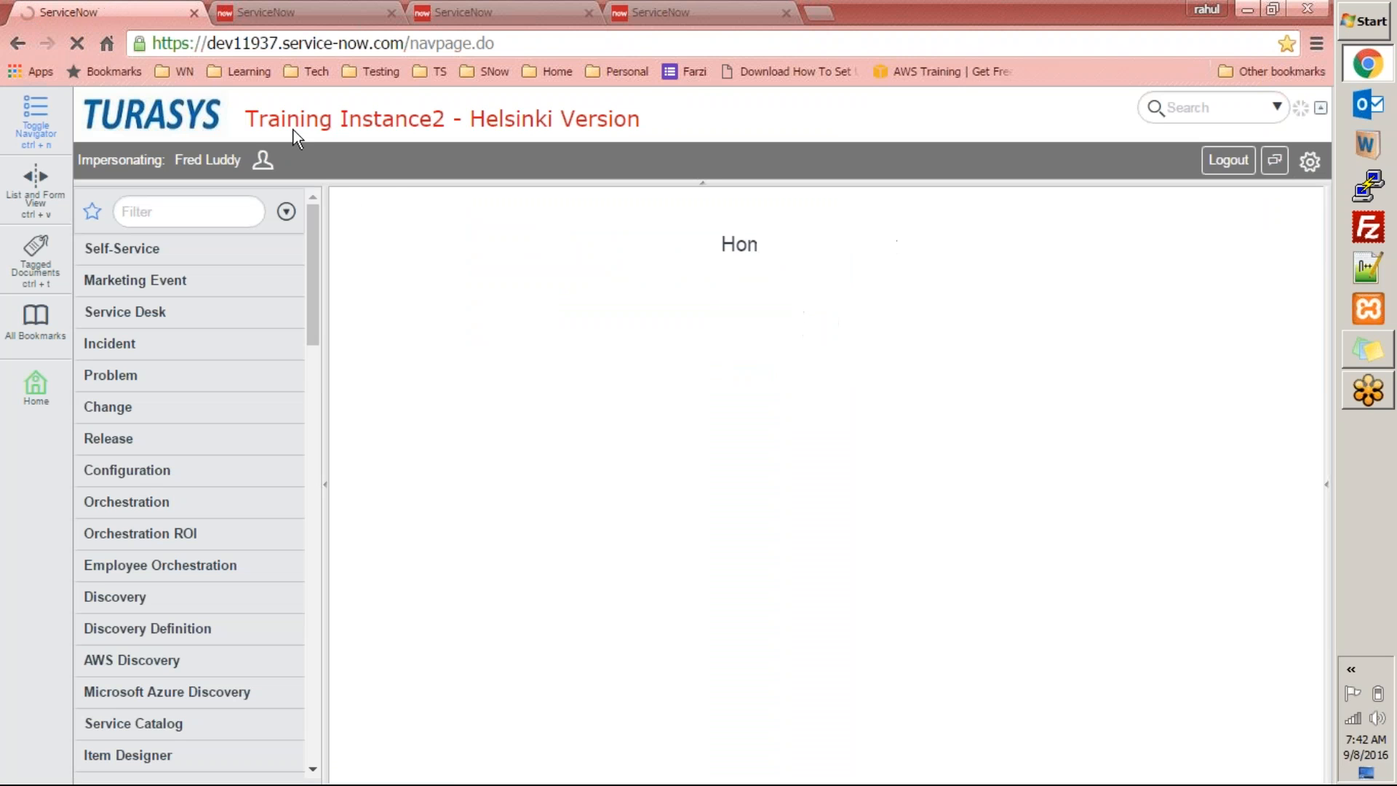
pyautogui.click(203, 216)
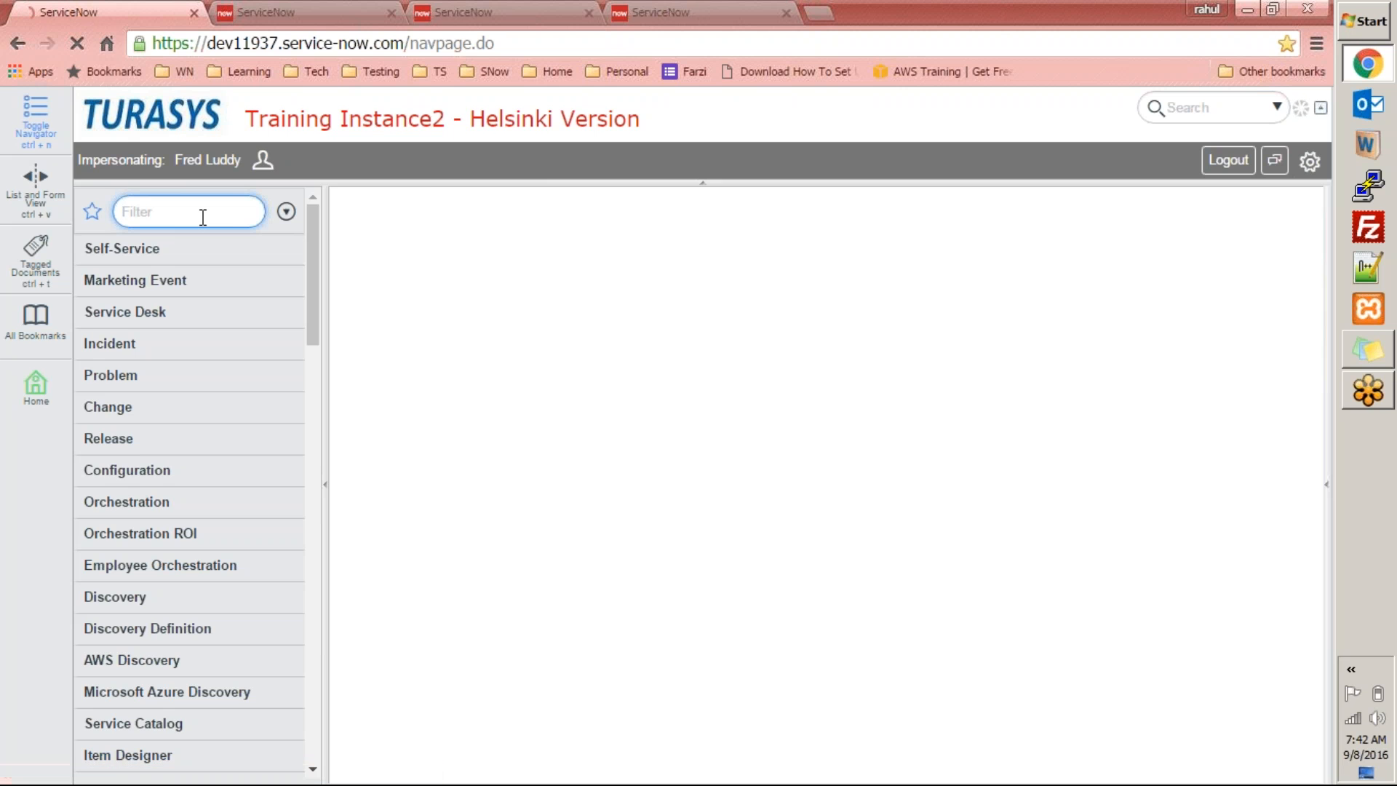
pyautogui.write('knowl')
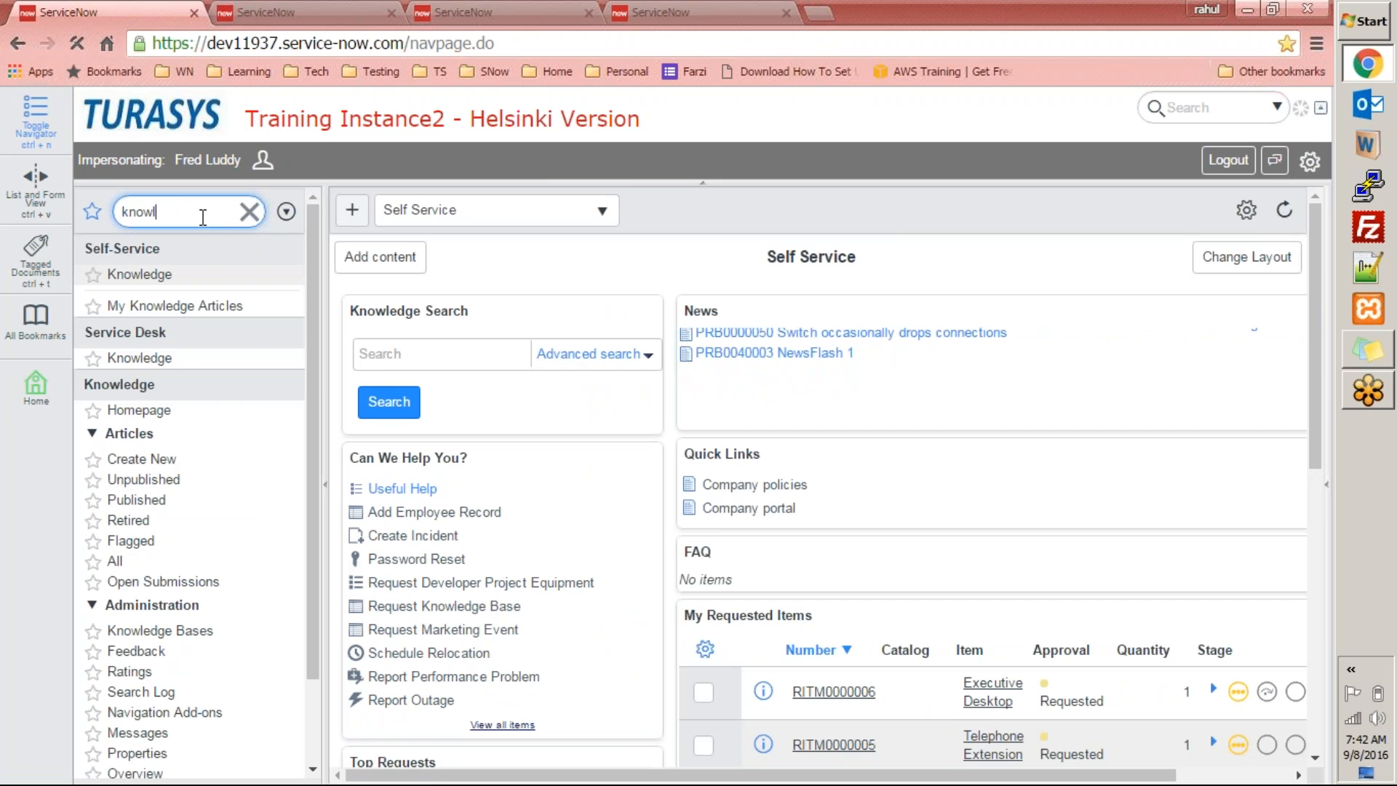
pyautogui.click(144, 412)
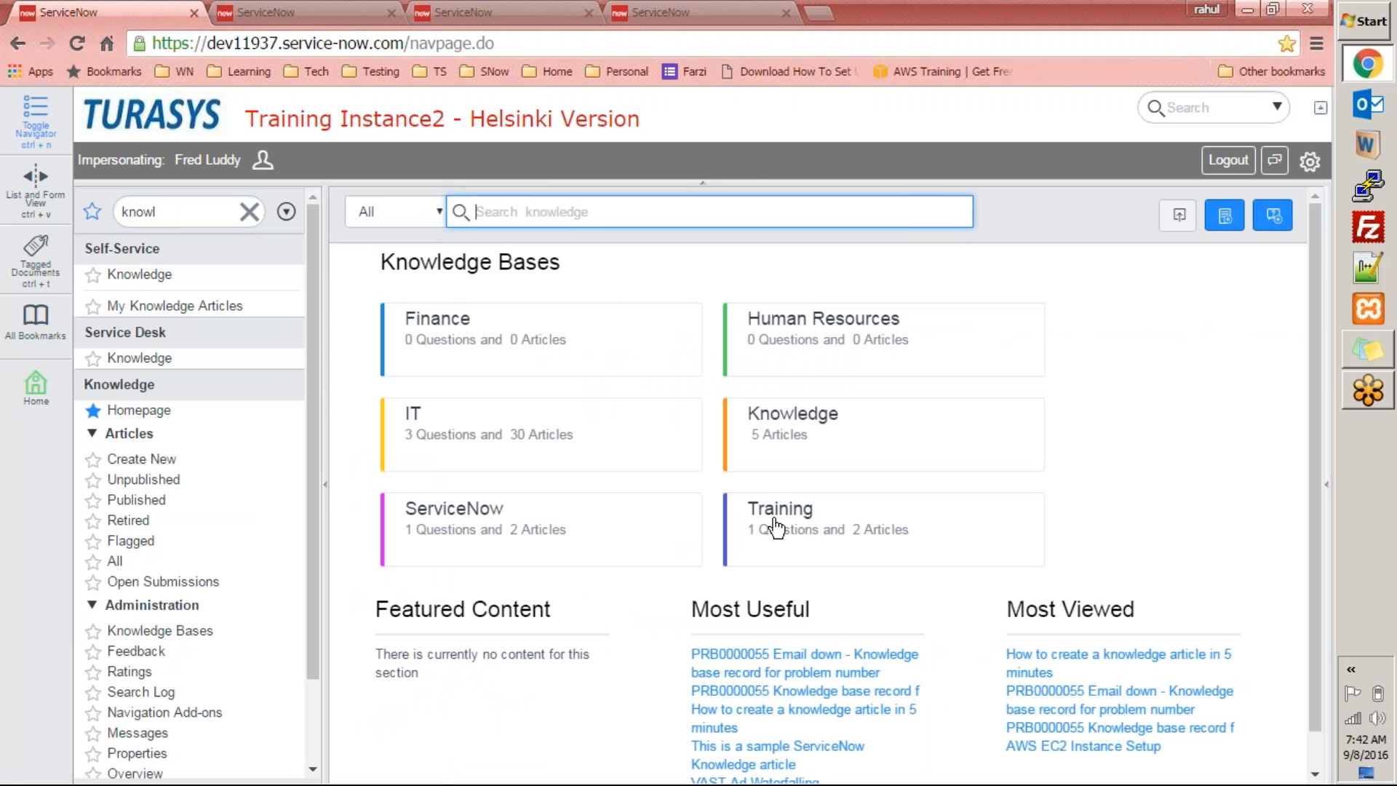
pyautogui.click(785, 524)
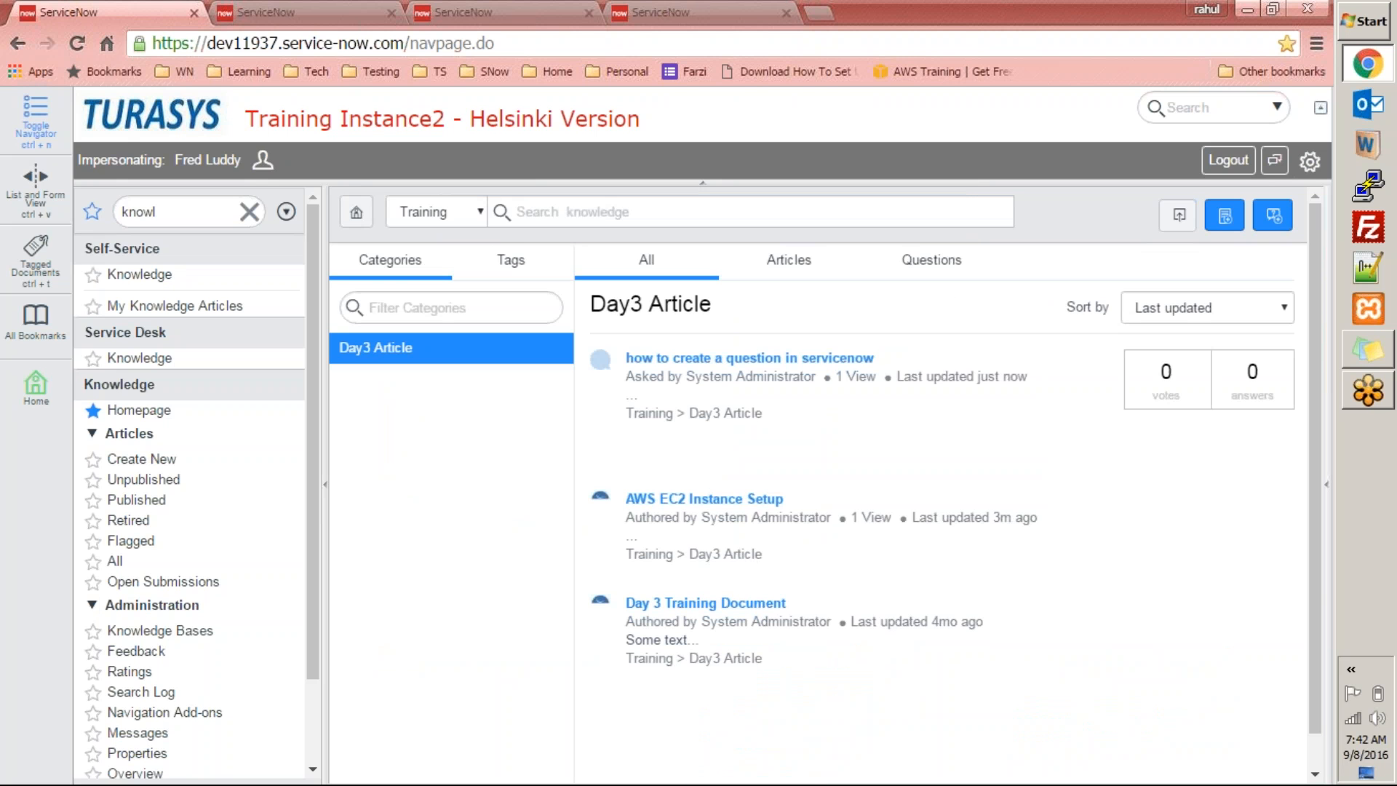
pyautogui.click(763, 358)
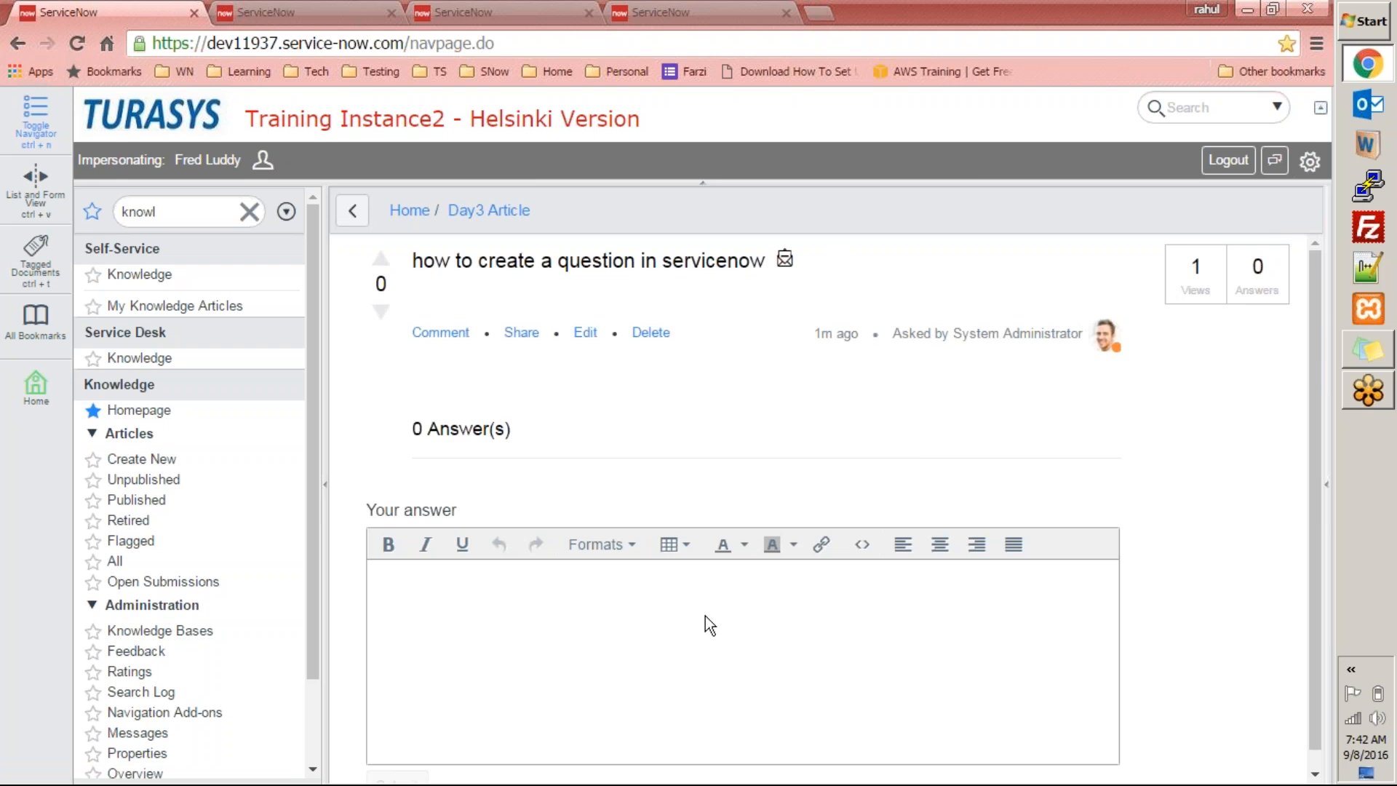
# Post the comment "test comments" on the question
pyautogui.scroll(-1, 1311, 495)
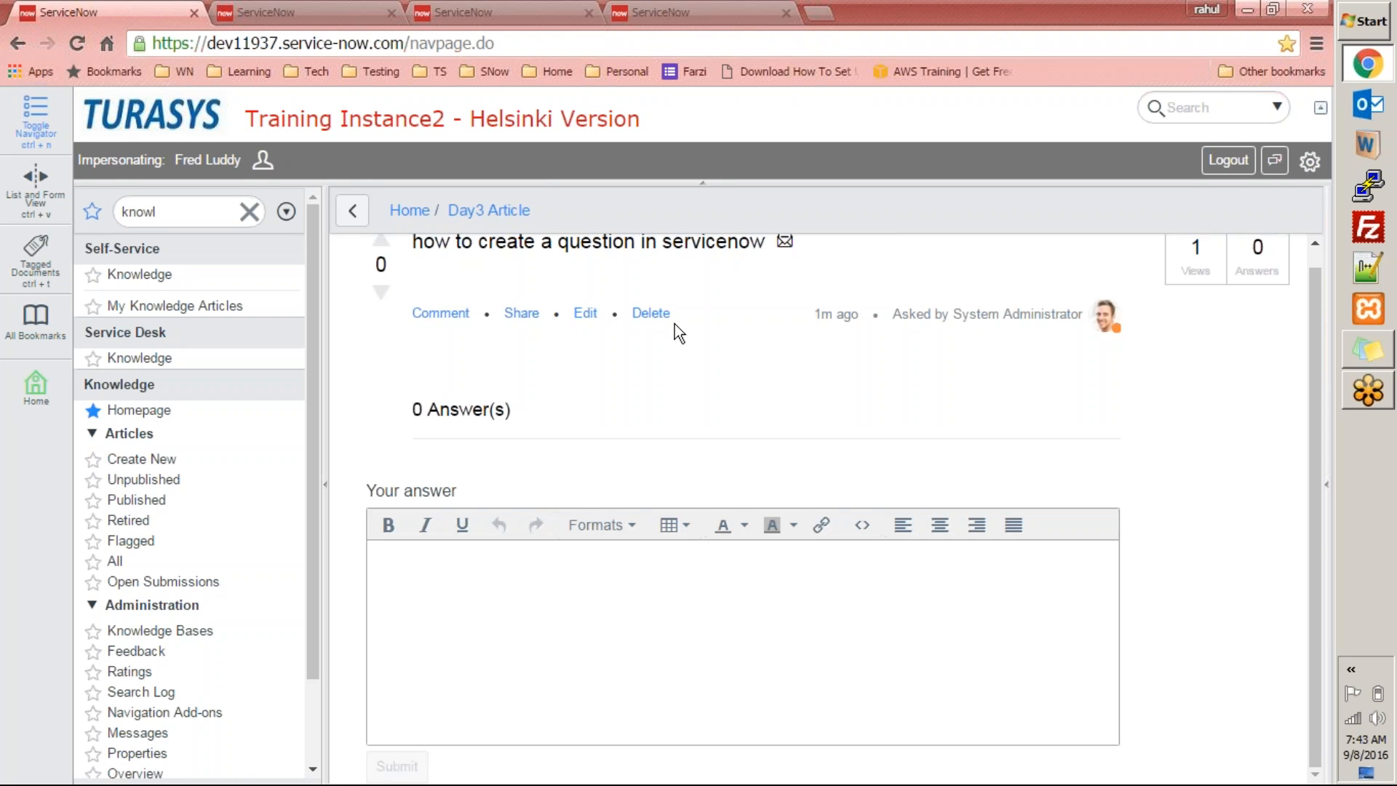
pyautogui.click(456, 317)
pyautogui.click(484, 380)
pyautogui.write('r')
pyautogui.press('BackSpace')
pyautogui.write('twa')
pyautogui.press('BackSpace')
pyautogui.press('BackSpace')
pyautogui.write('war')
pyautogui.press('BackSpace')
pyautogui.press('BackSpace')
pyautogui.press('BackSpace')
pyautogui.press('BackSpace')
pyautogui.press('BackSpace')
pyautogui.write('test comments')
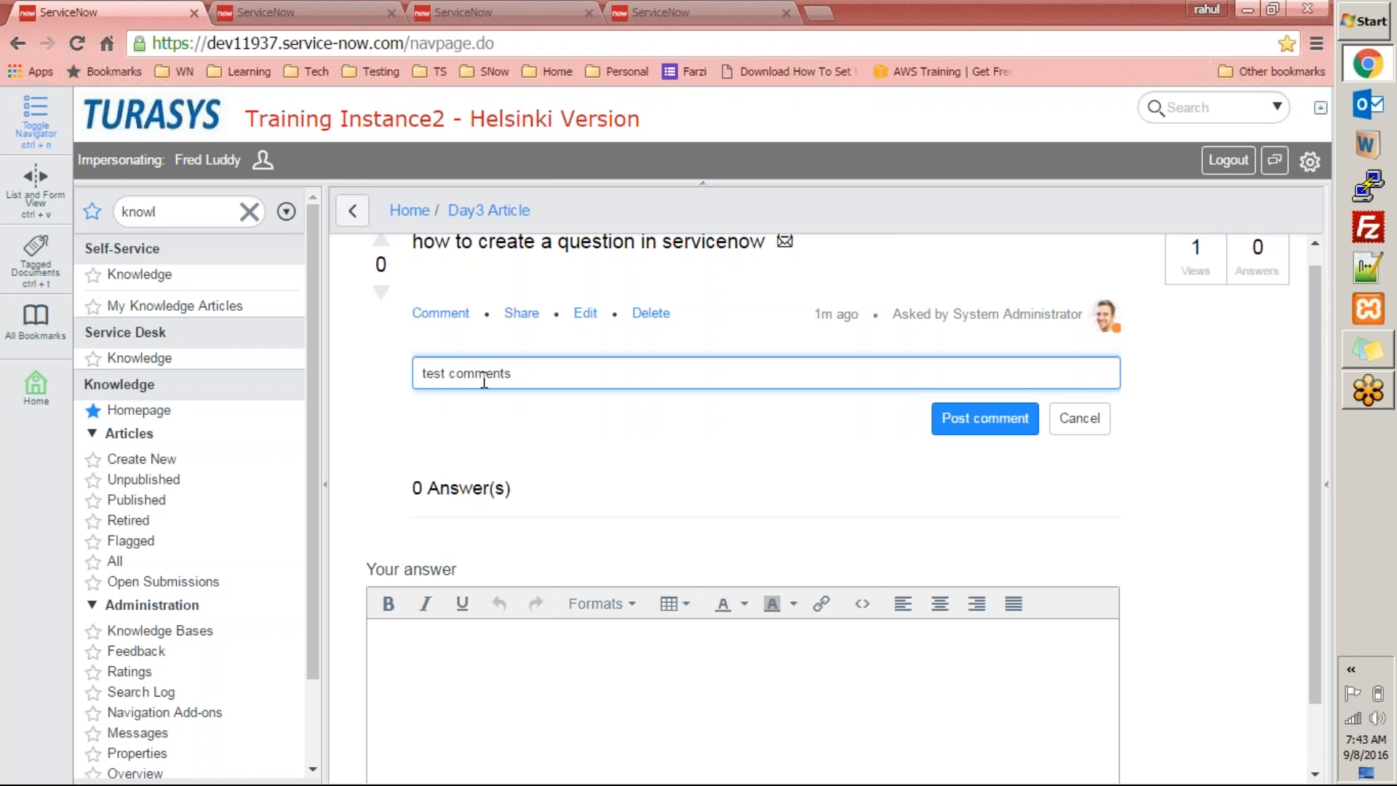
pyautogui.click(982, 422)
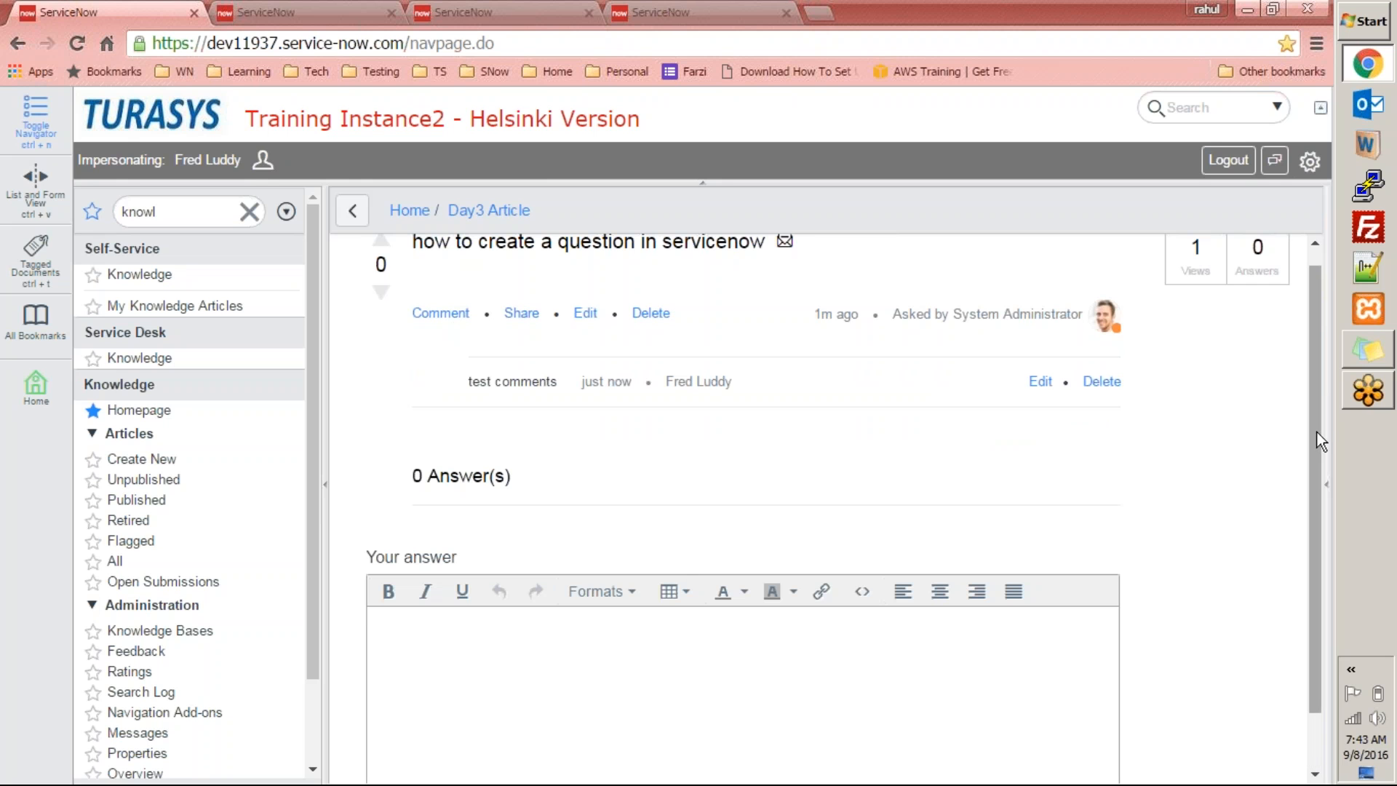
# Look over the question's answer area, and switch the impersonation back to System Administrator
pyautogui.moveTo(1313, 439); pyautogui.dragTo(1303, 613)
pyautogui.scroll(1, 1283, 444)
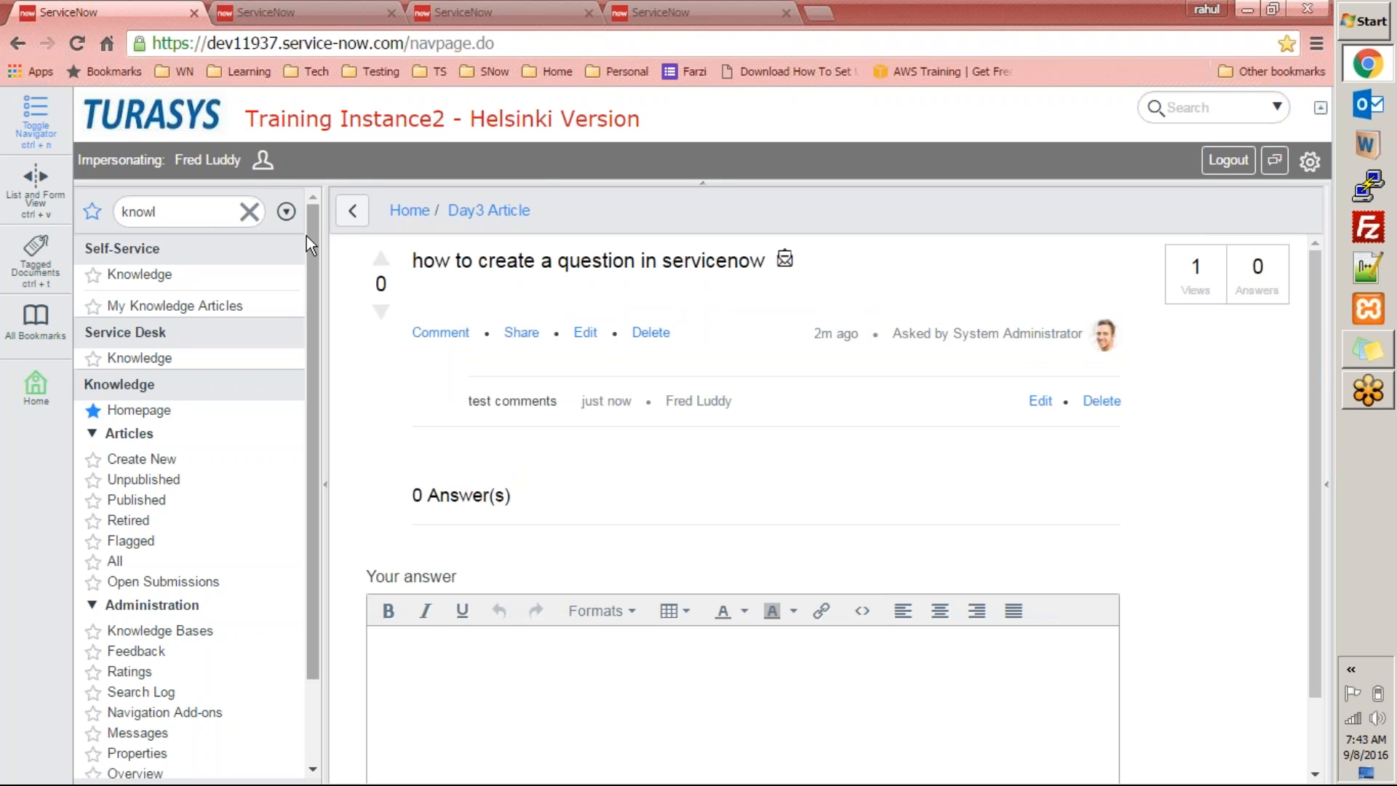
pyautogui.click(263, 167)
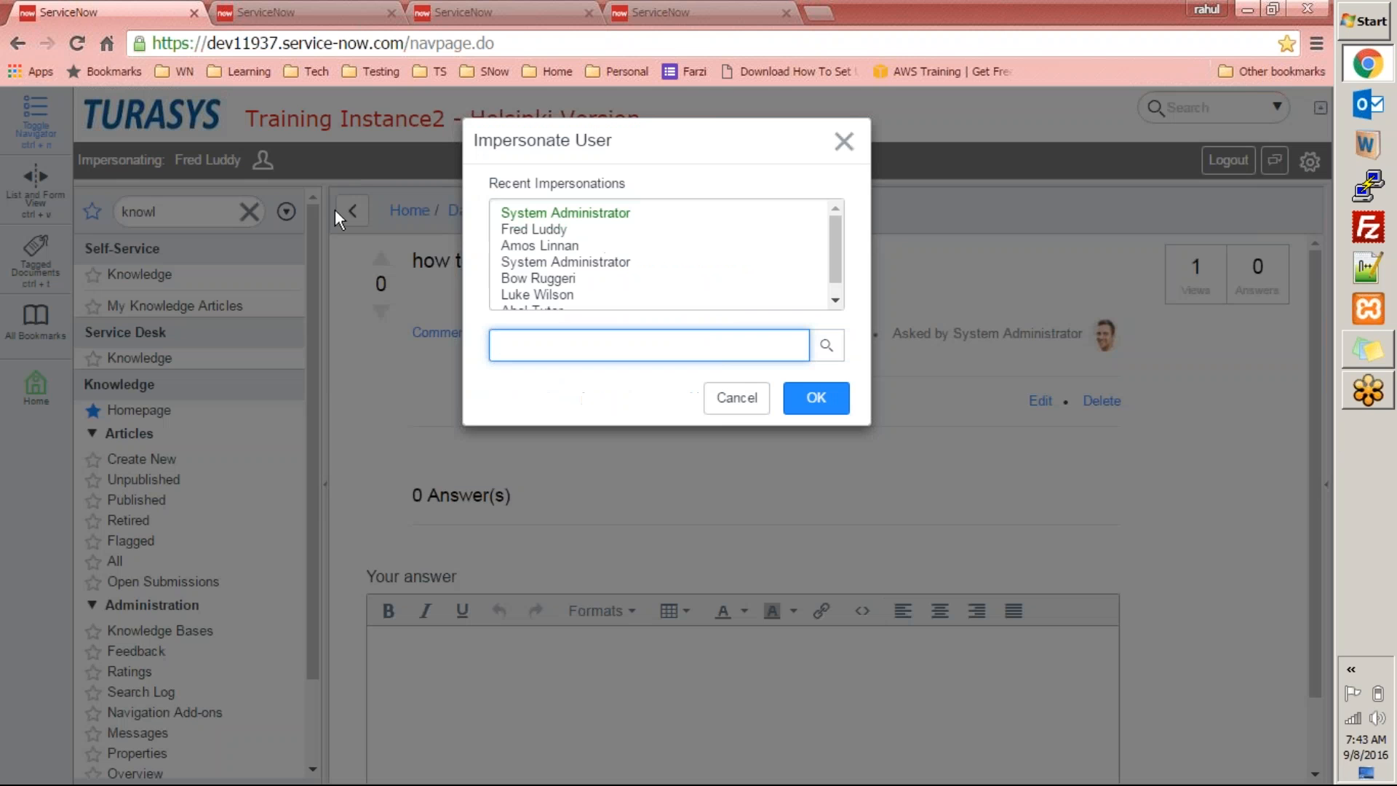
pyautogui.click(505, 212)
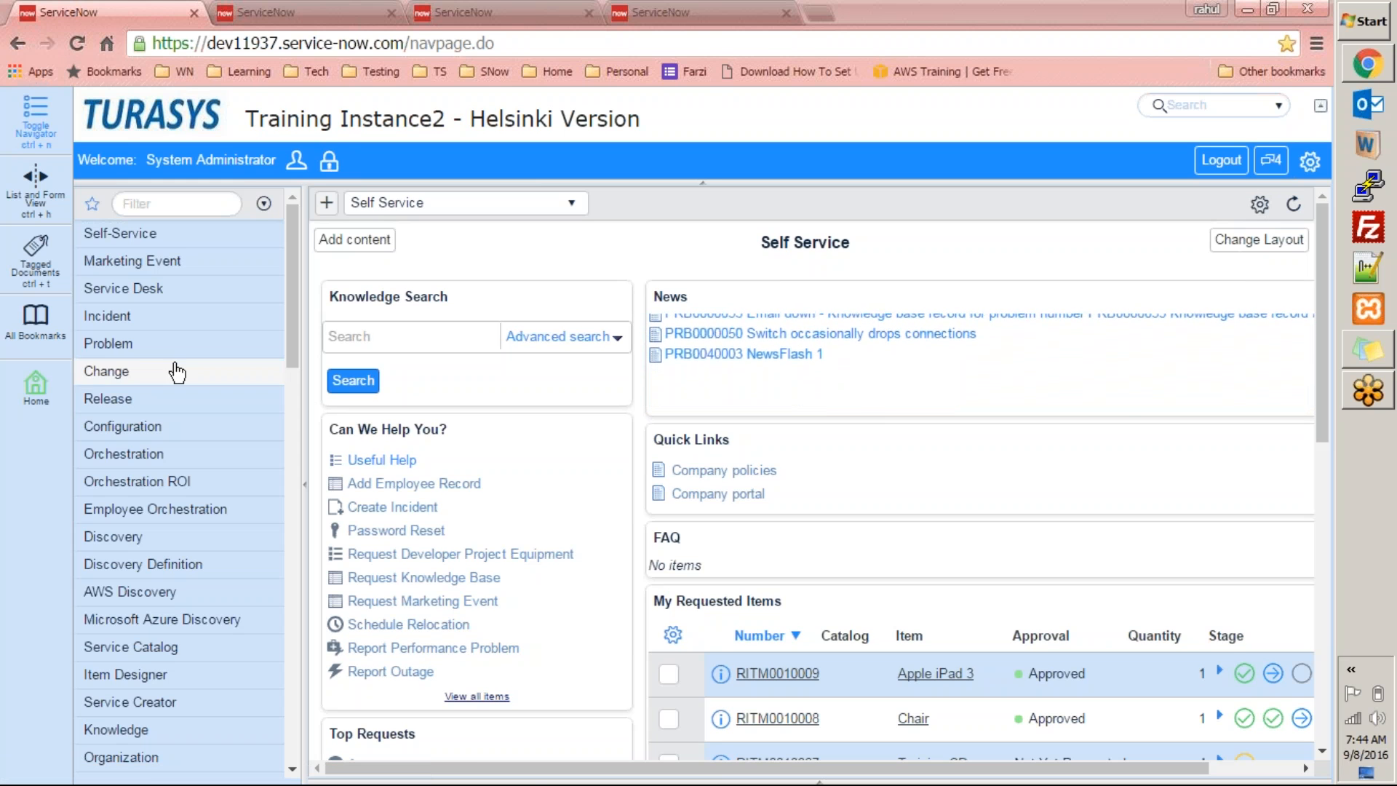
# View the list of all knowledge articles, and review the knowledge homepage down to its Most Useful and Most Viewed sections
pyautogui.click(146, 728)
pyautogui.moveTo(295, 325); pyautogui.dragTo(294, 421)
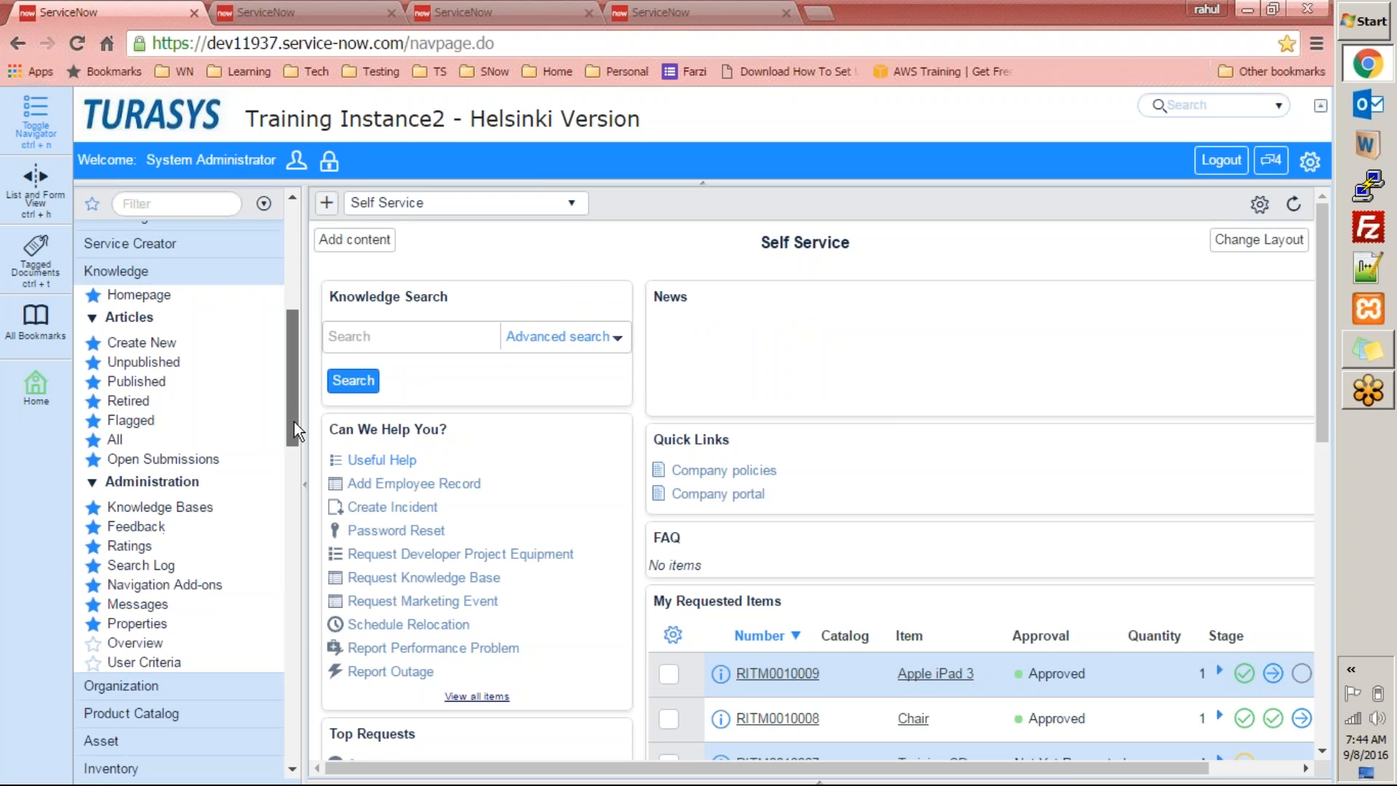
pyautogui.click(115, 439)
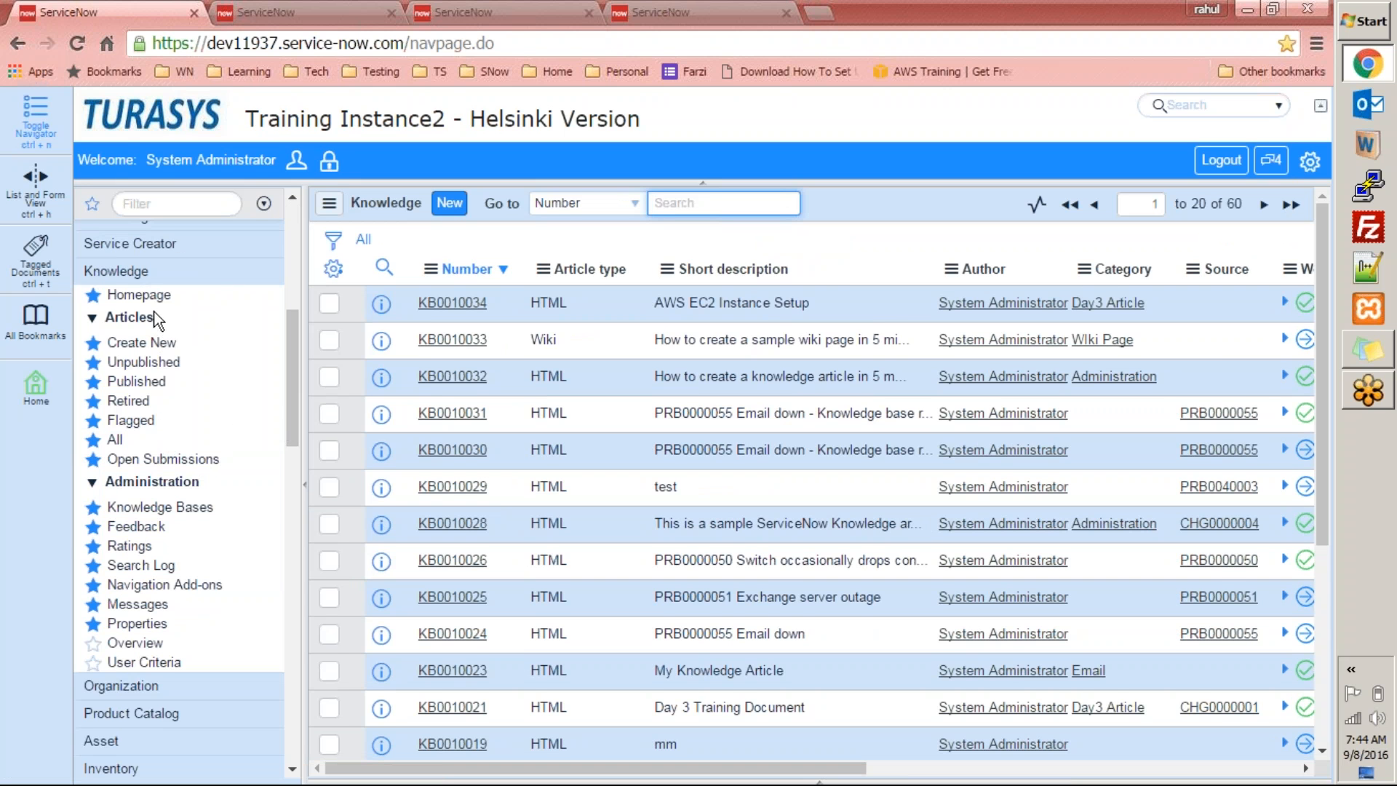
pyautogui.click(141, 295)
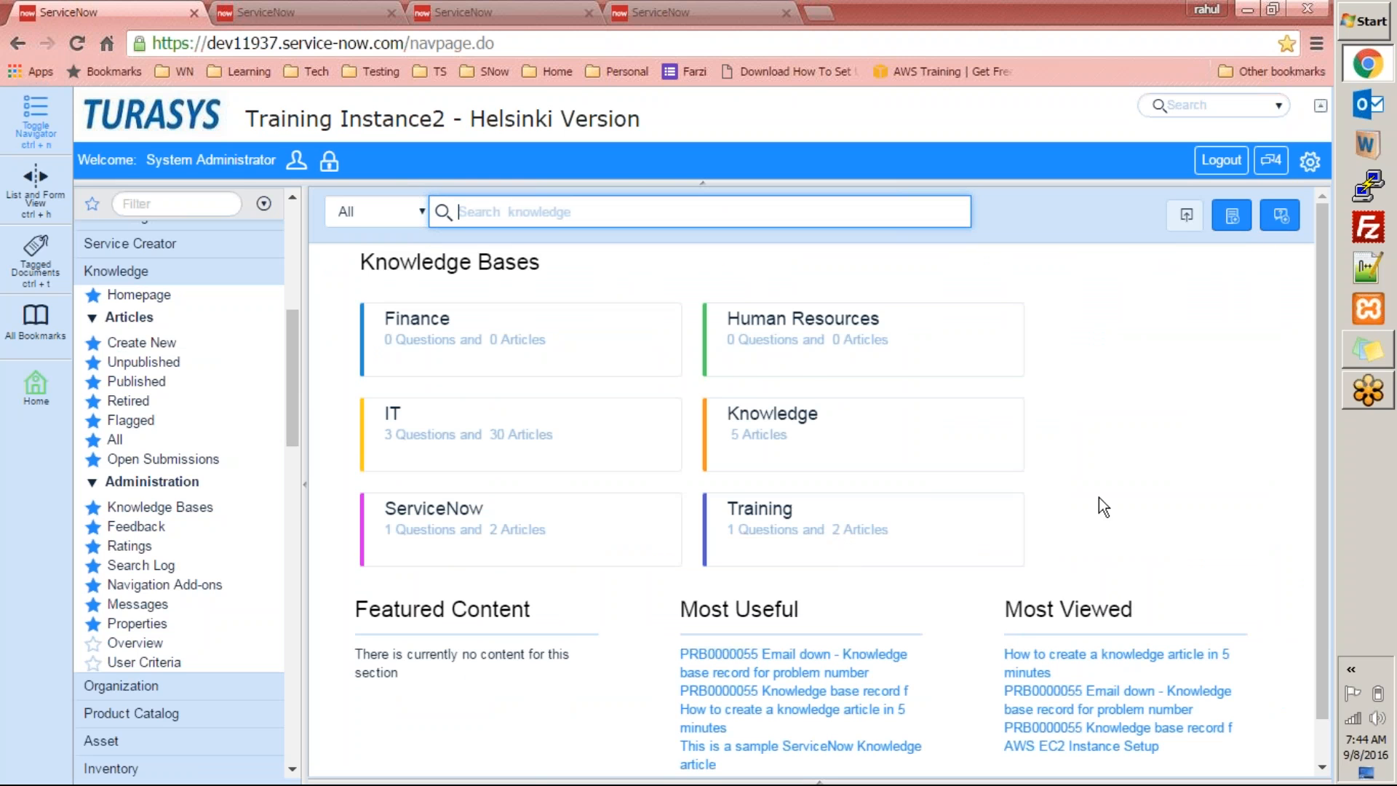
pyautogui.moveTo(1321, 294); pyautogui.dragTo(1321, 373)
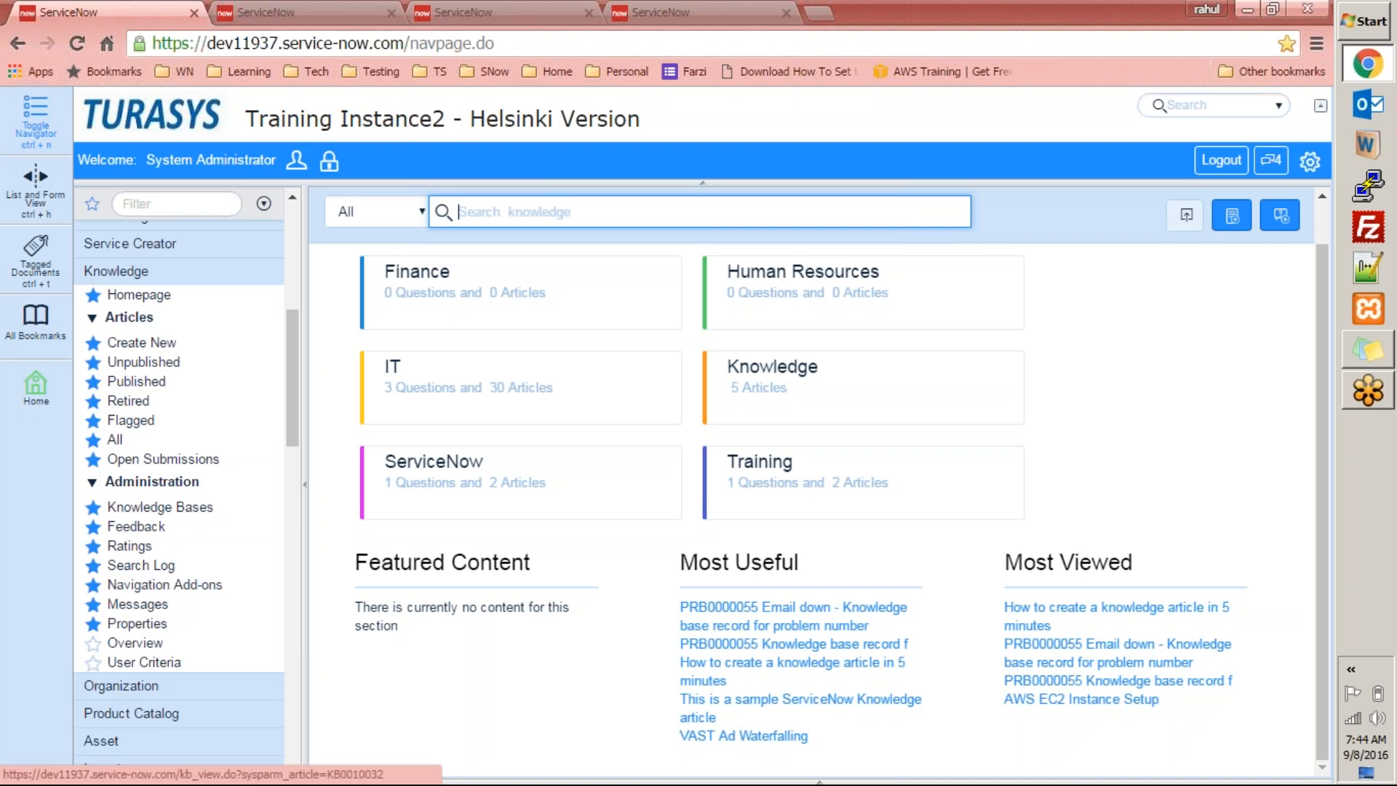
# Open the AWS EC2 Instance Setup article from the Most Viewed section three times in new browser tabs
pyautogui.middleClick(1082, 705)
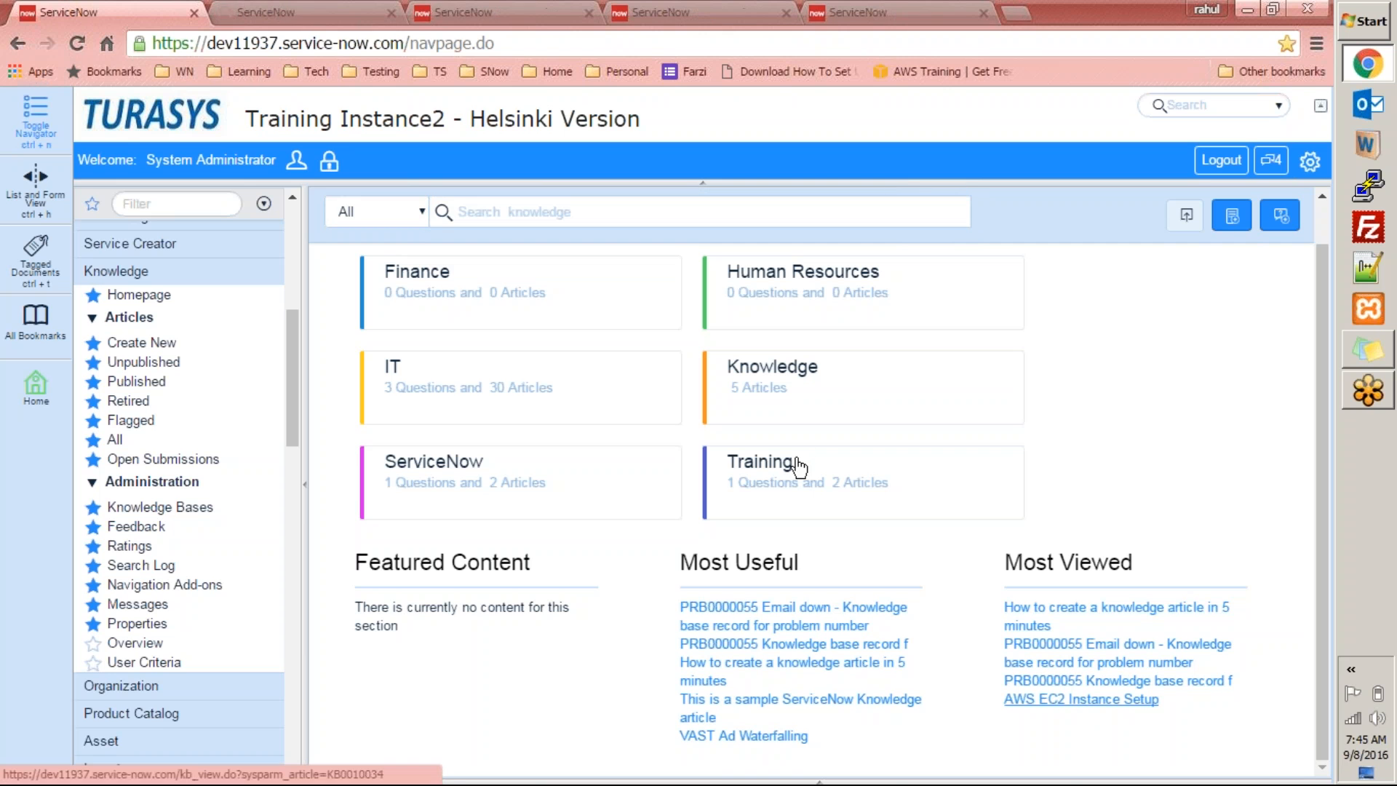
pyautogui.middleClick(1137, 703)
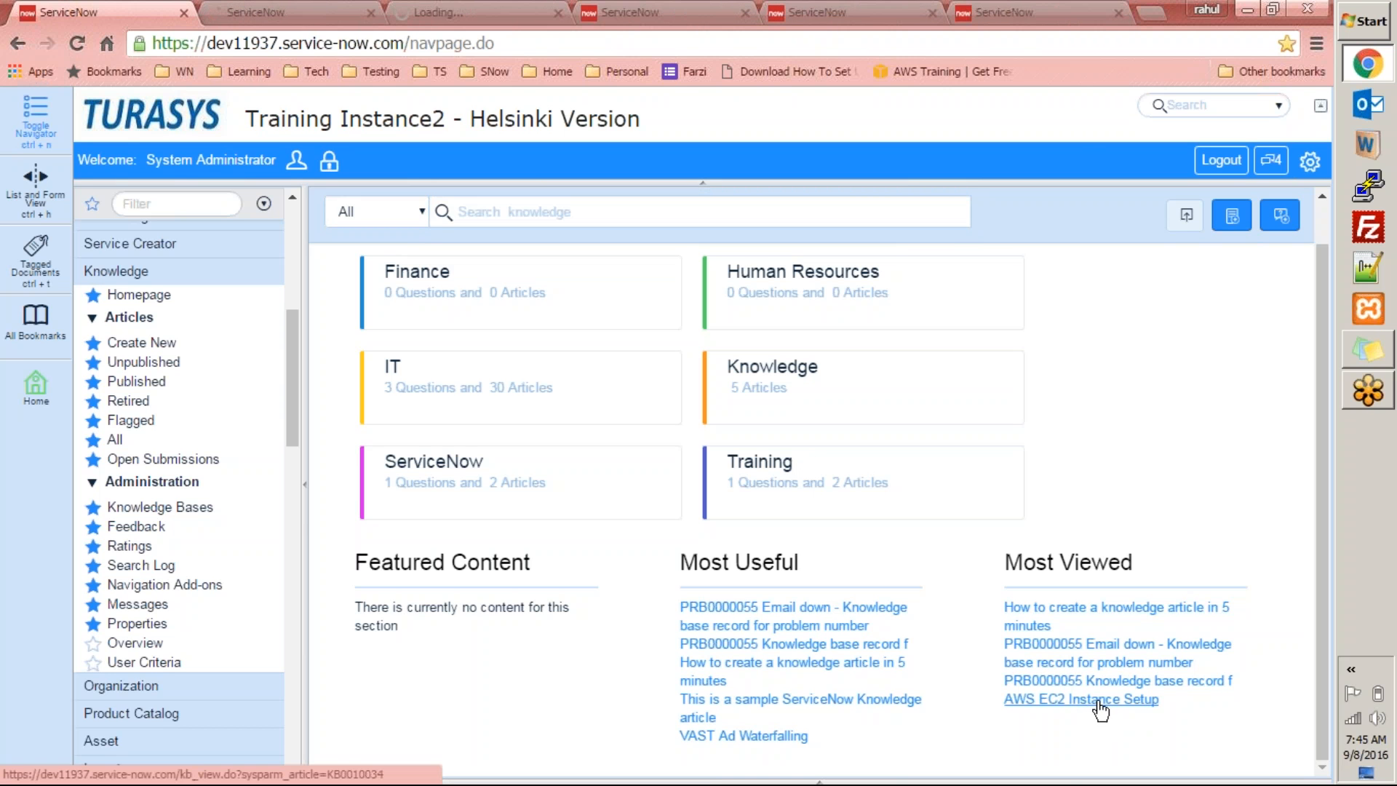
pyautogui.middleClick(1101, 710)
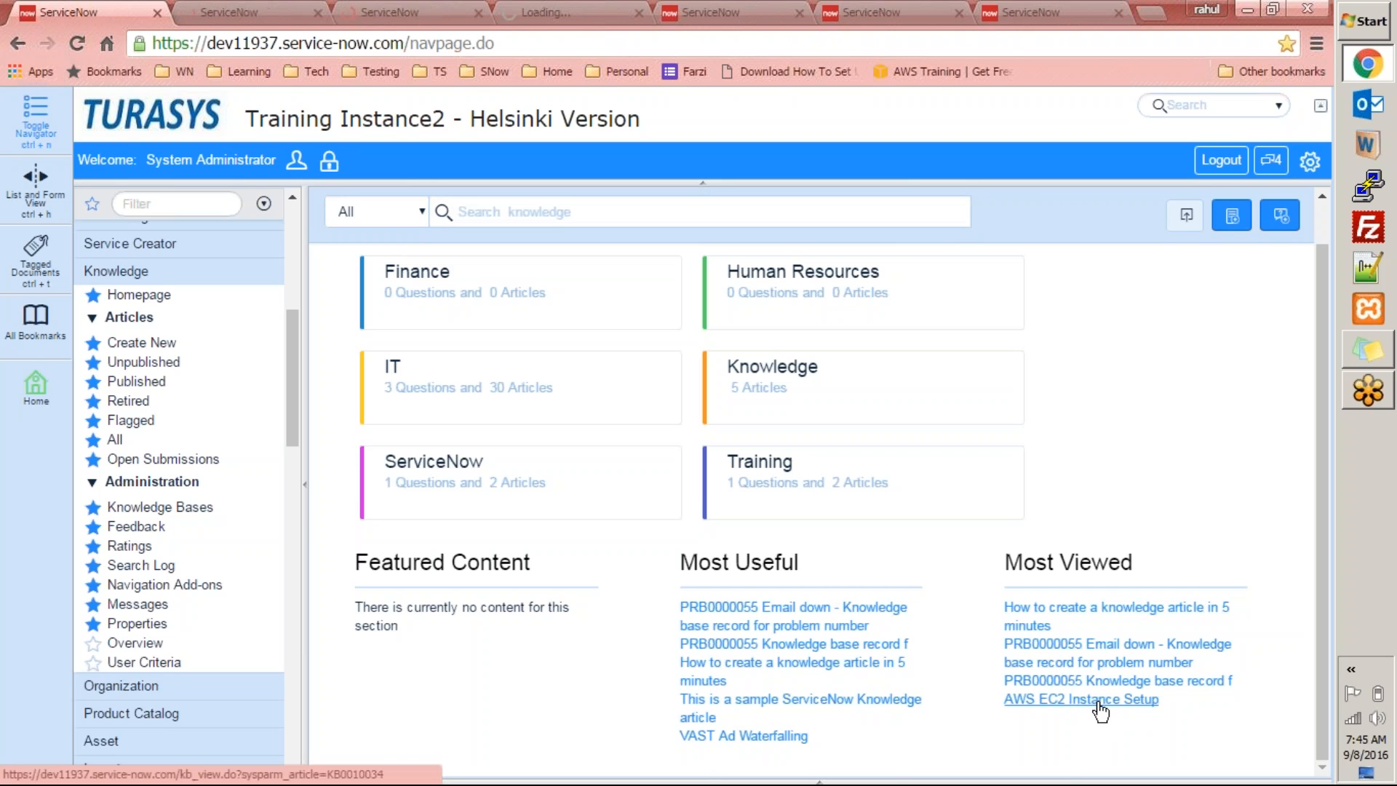
# Open the AWS EC2 Instance Setup article twice more in new browser tabs, and close all of its article tabs
pyautogui.middleClick(1061, 712)
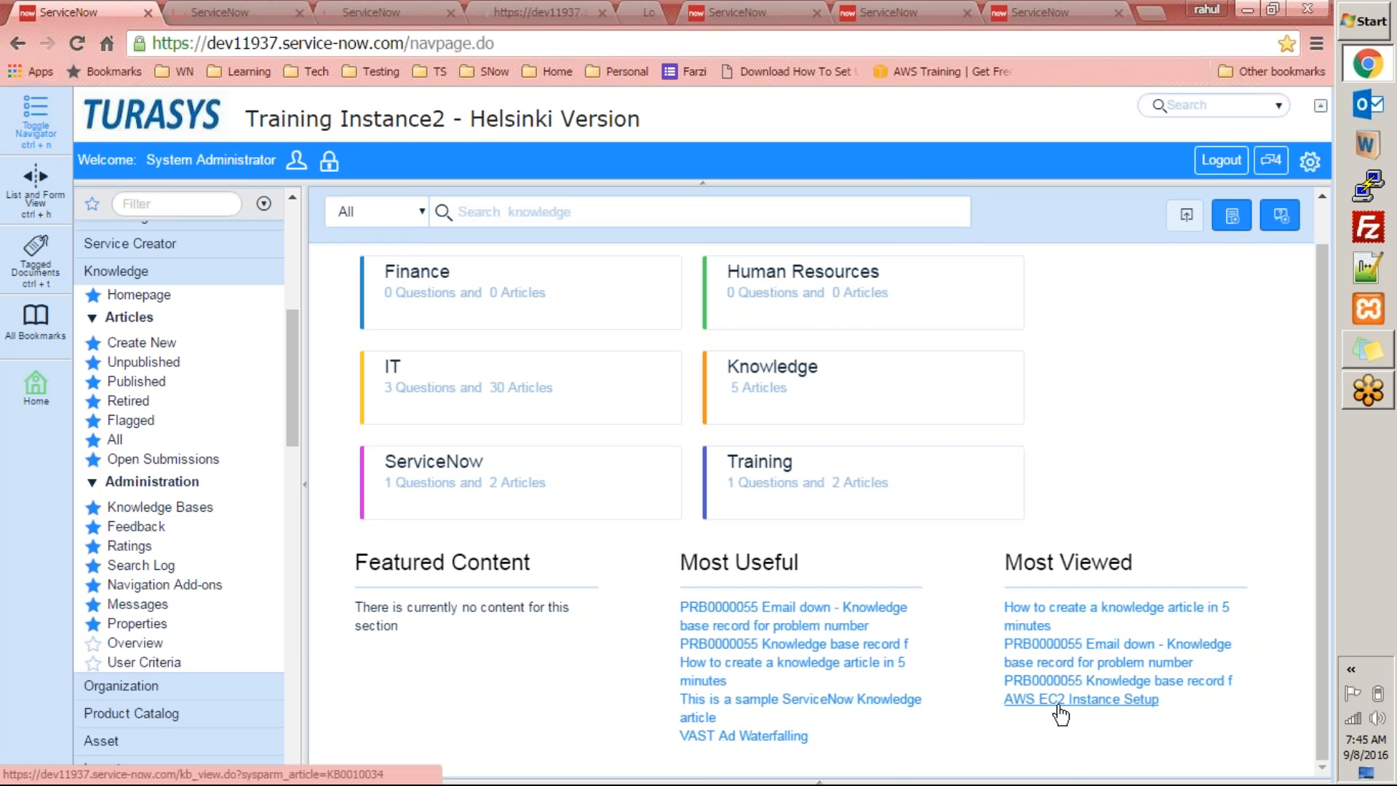
pyautogui.middleClick(1050, 710)
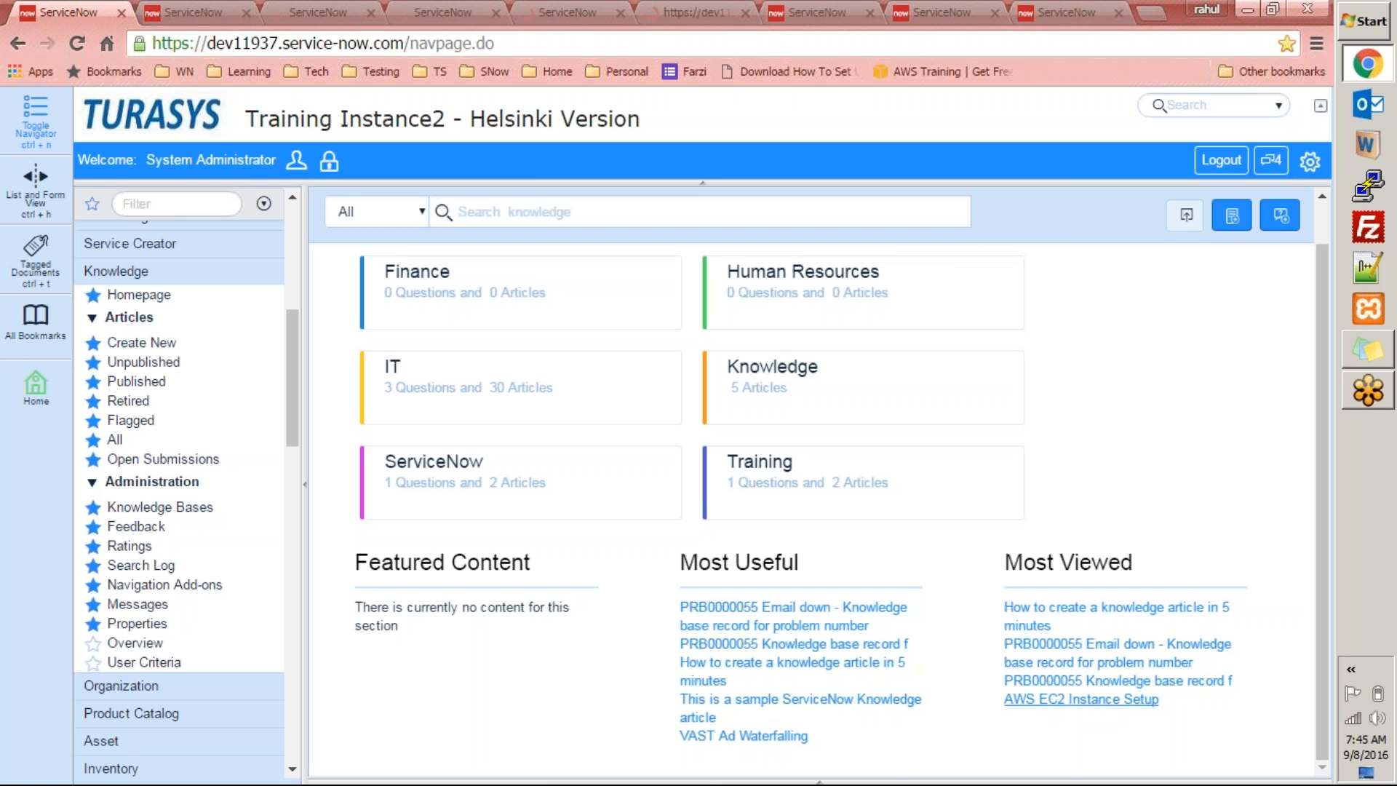
pyautogui.click(247, 13)
pyautogui.click(246, 13)
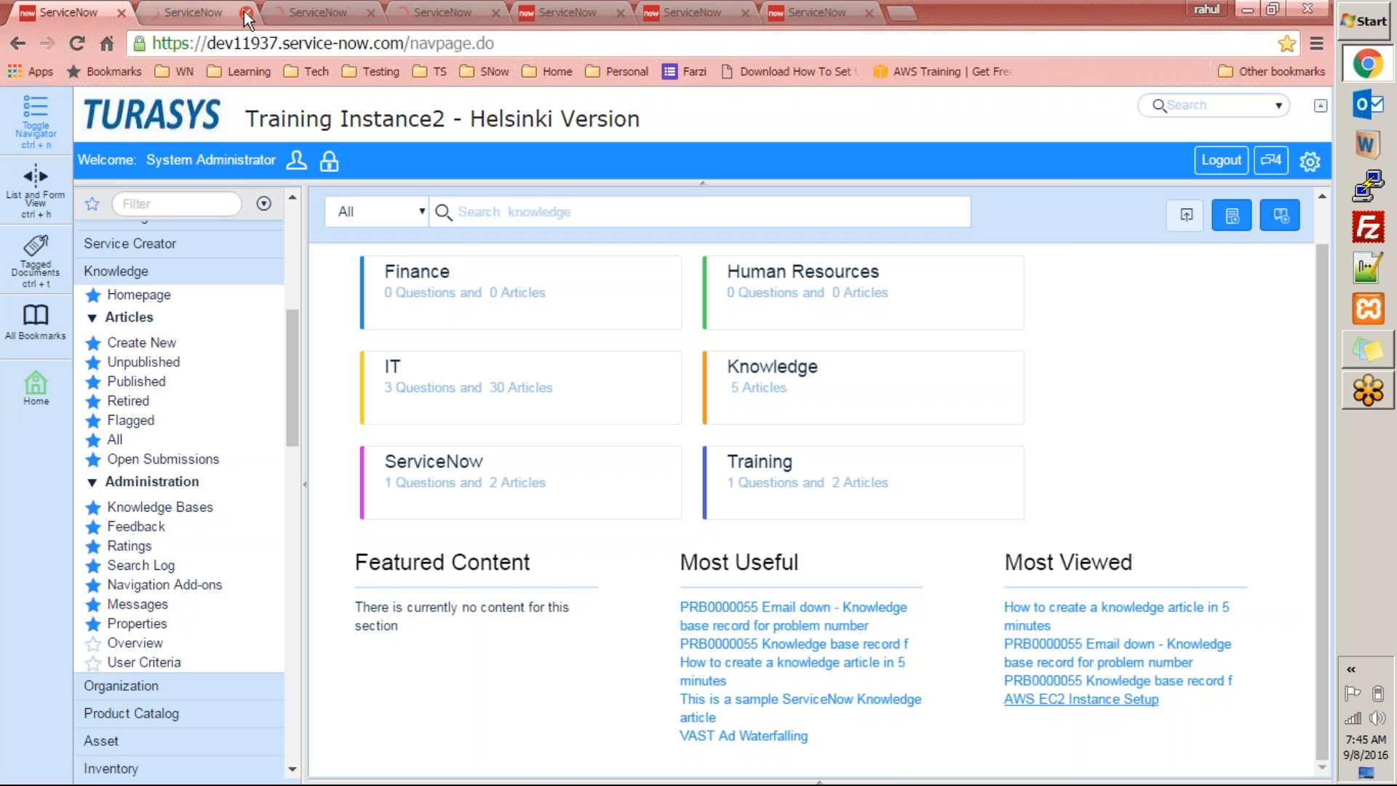
pyautogui.click(246, 12)
pyautogui.click(248, 14)
pyautogui.click(244, 14)
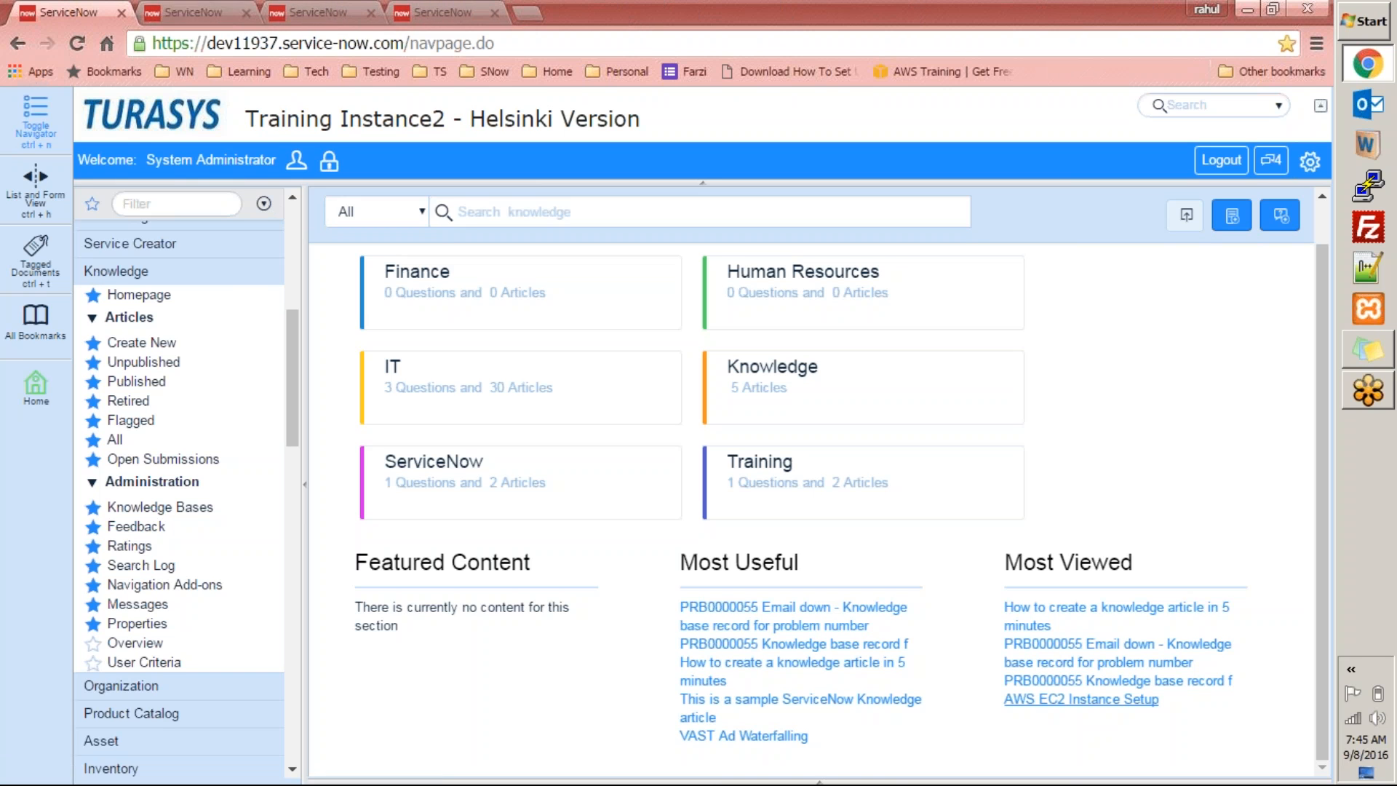
# Reload the knowledge homepage and review the order of the articles in the Most Viewed section
pyautogui.click(140, 295)
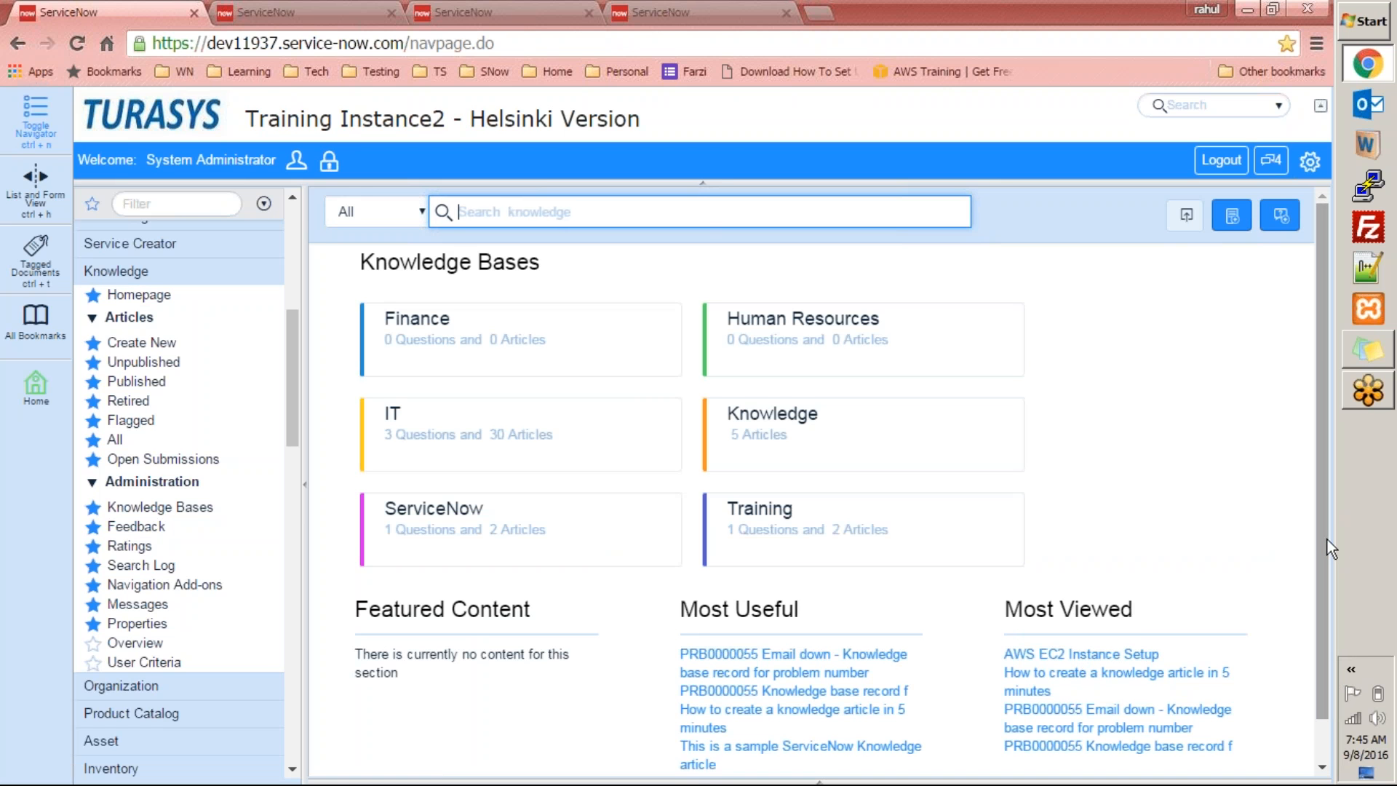
pyautogui.scroll(-1, 1311, 639)
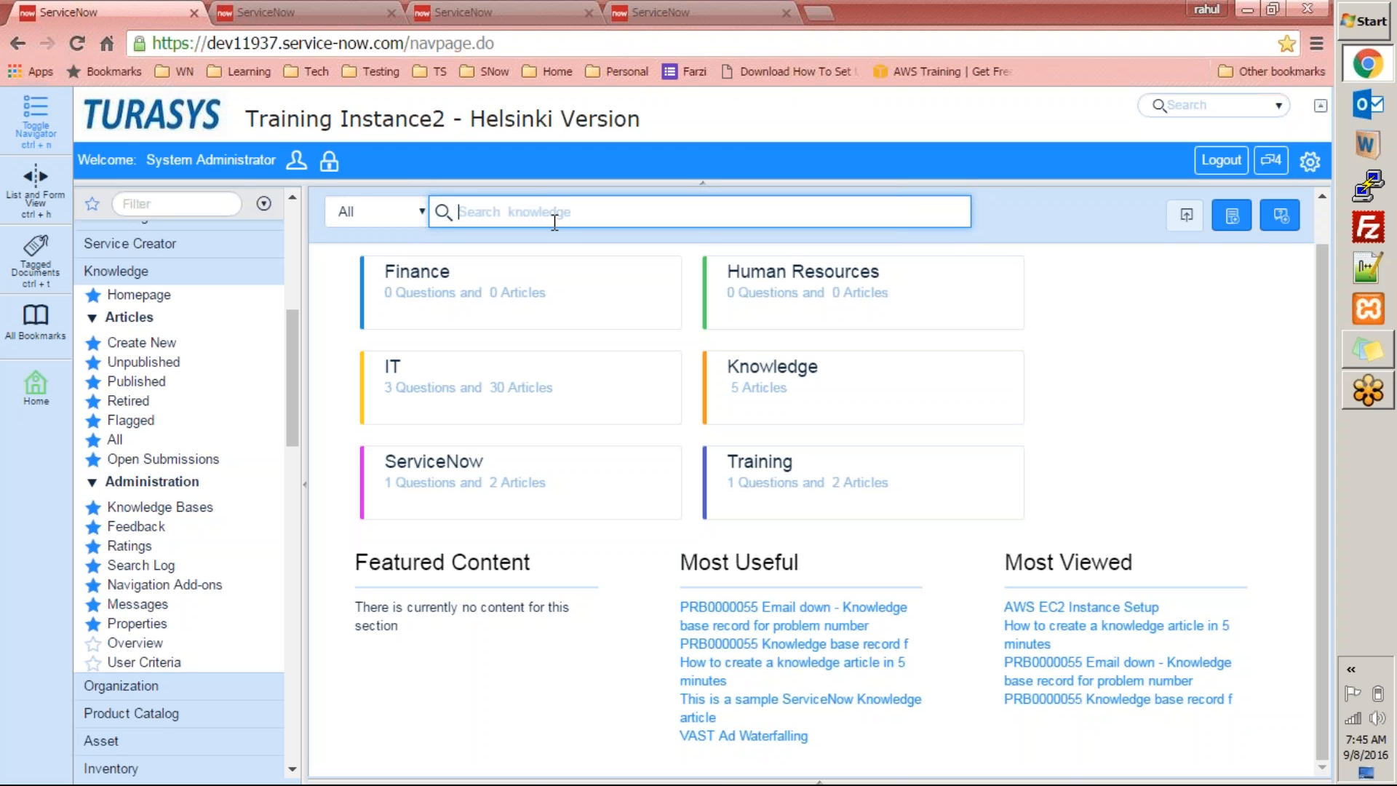
# Search all knowledge bases for a person's first name, and view the search log of knowledge searches
pyautogui.write('michael')
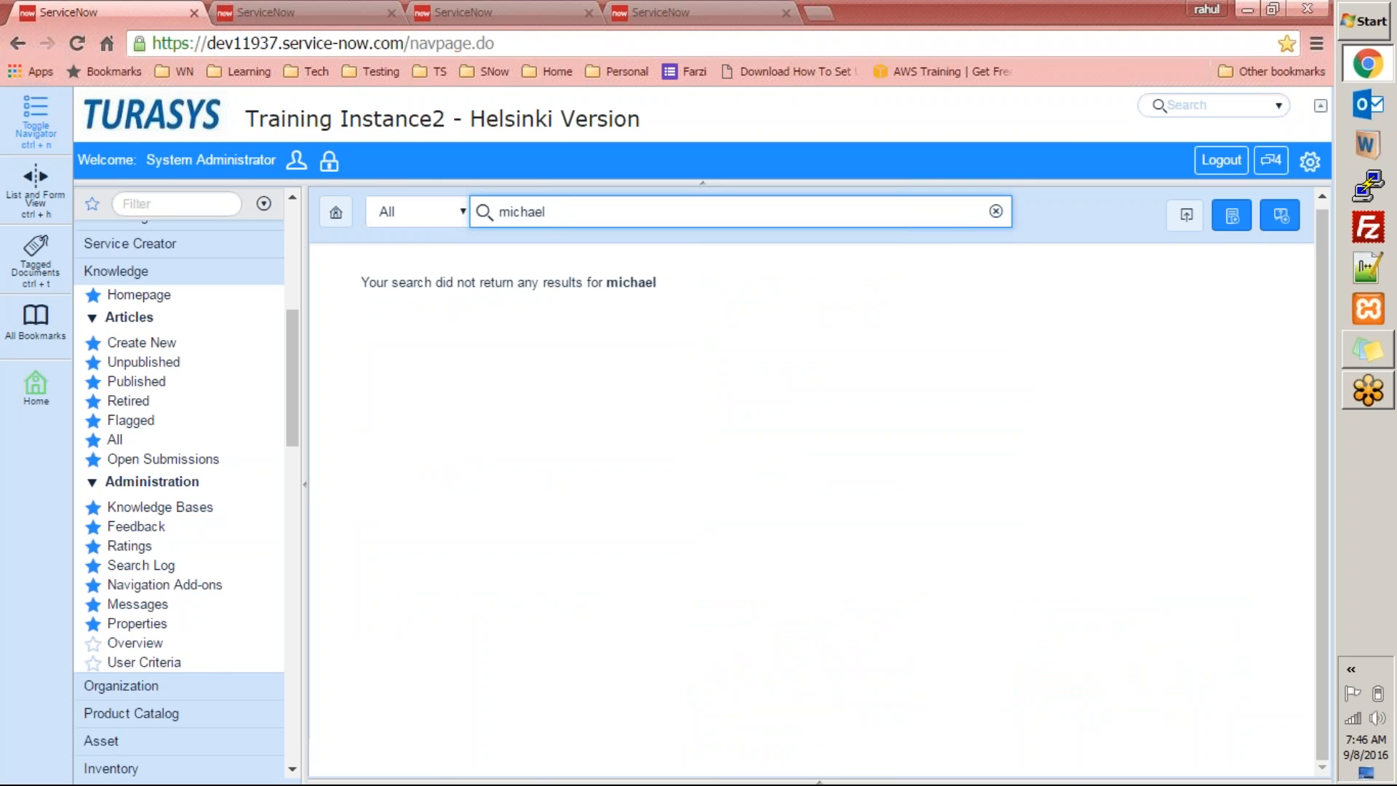
pyautogui.click(158, 568)
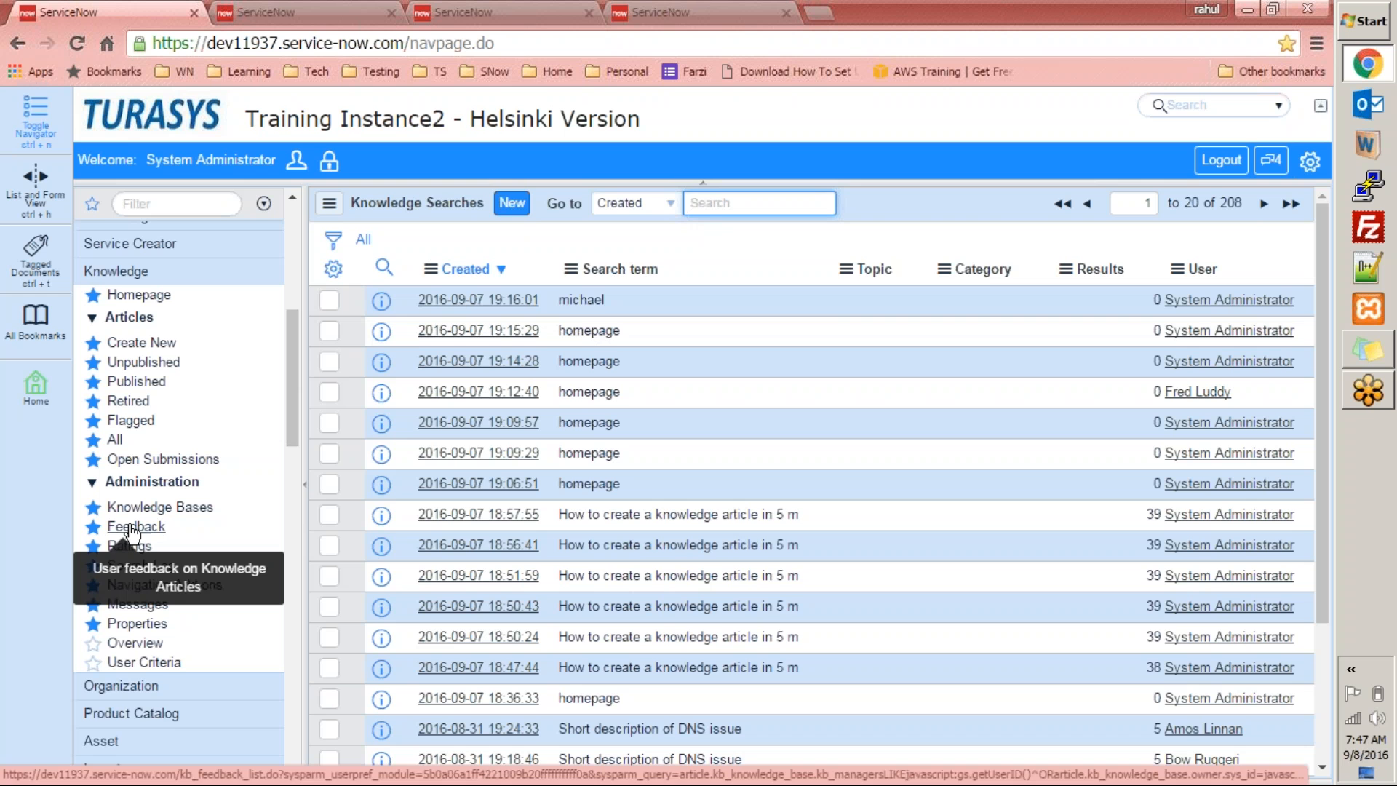
pyautogui.click(142, 565)
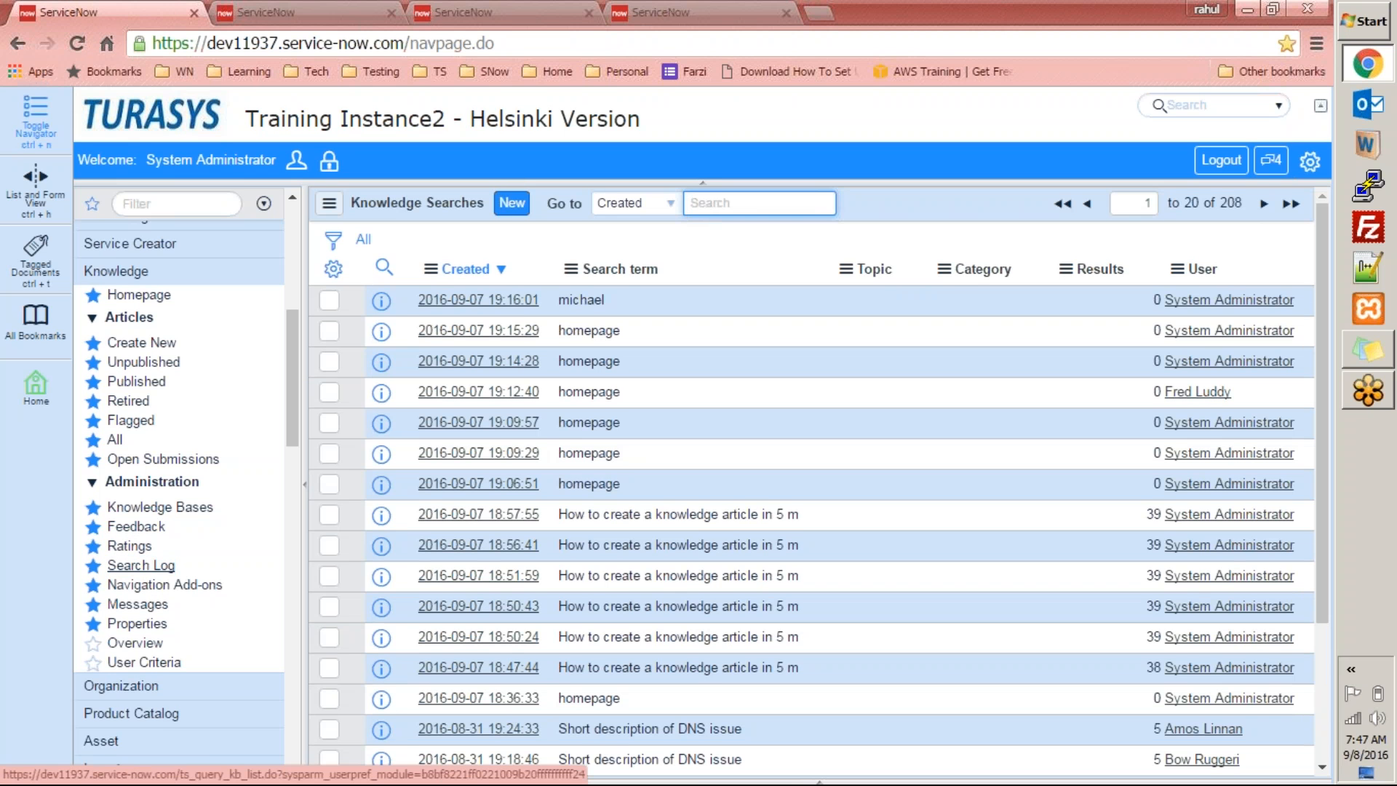
# Return to the knowledge homepage, and view the blank form for a new record from the Knowledge Bases list
pyautogui.click(131, 294)
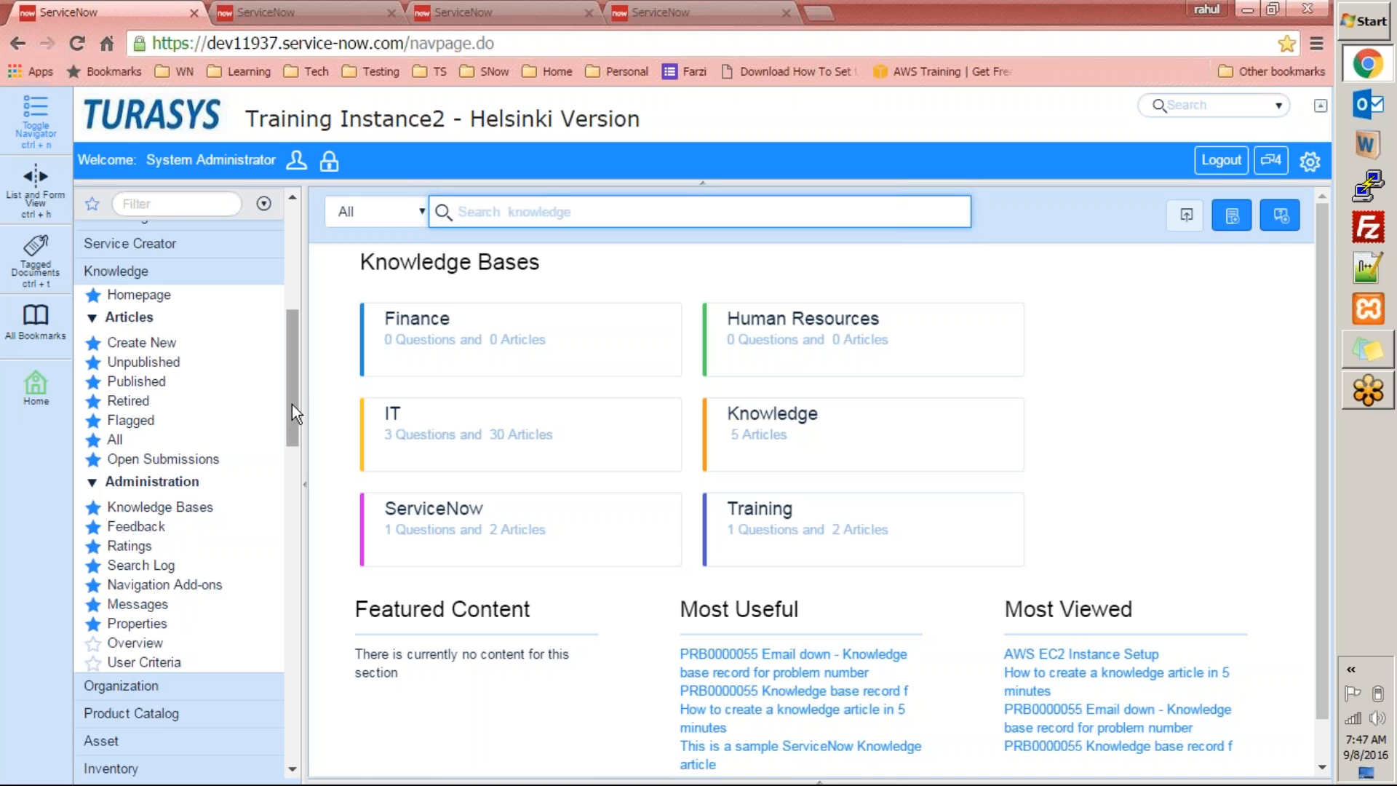
pyautogui.moveTo(291, 404); pyautogui.dragTo(286, 381)
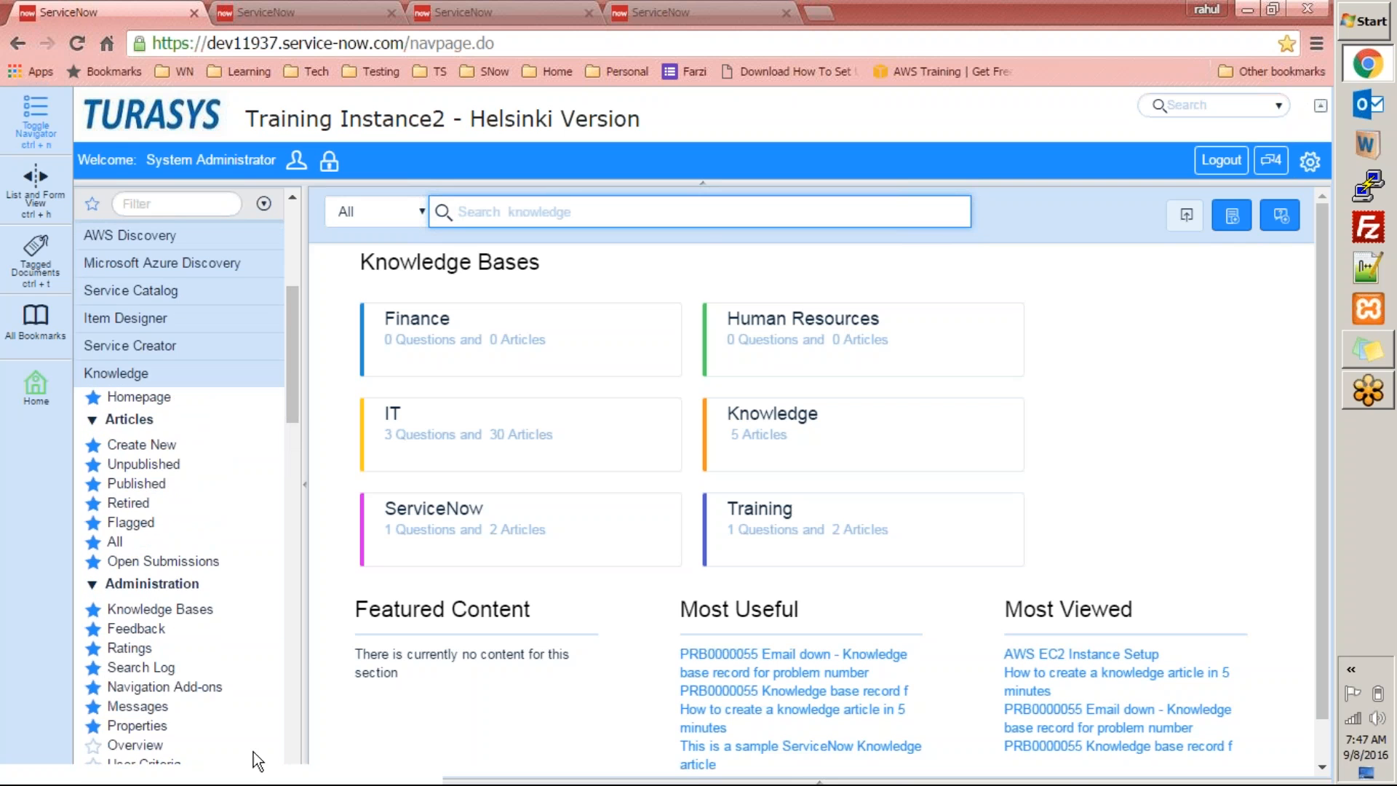
pyautogui.moveTo(296, 395); pyautogui.dragTo(288, 444)
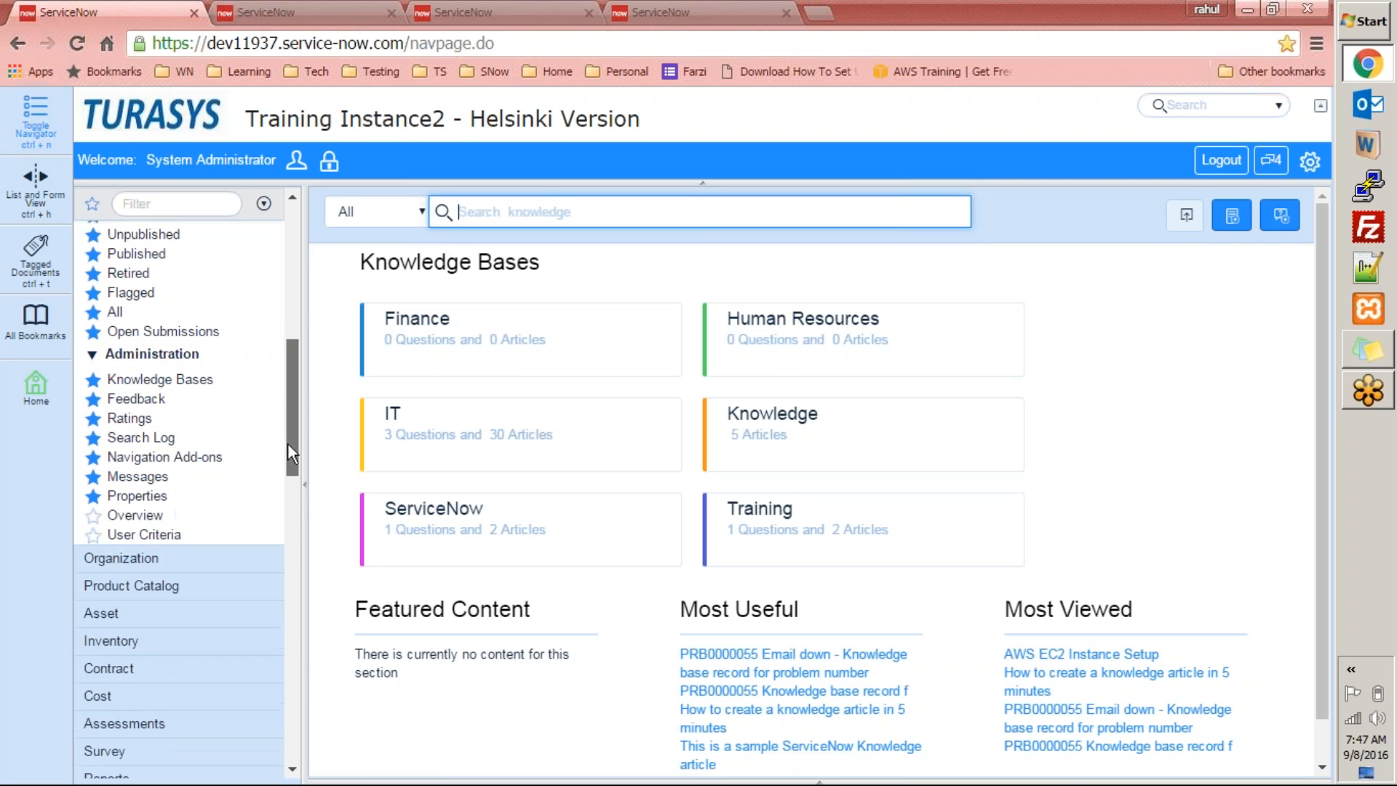
pyautogui.click(181, 382)
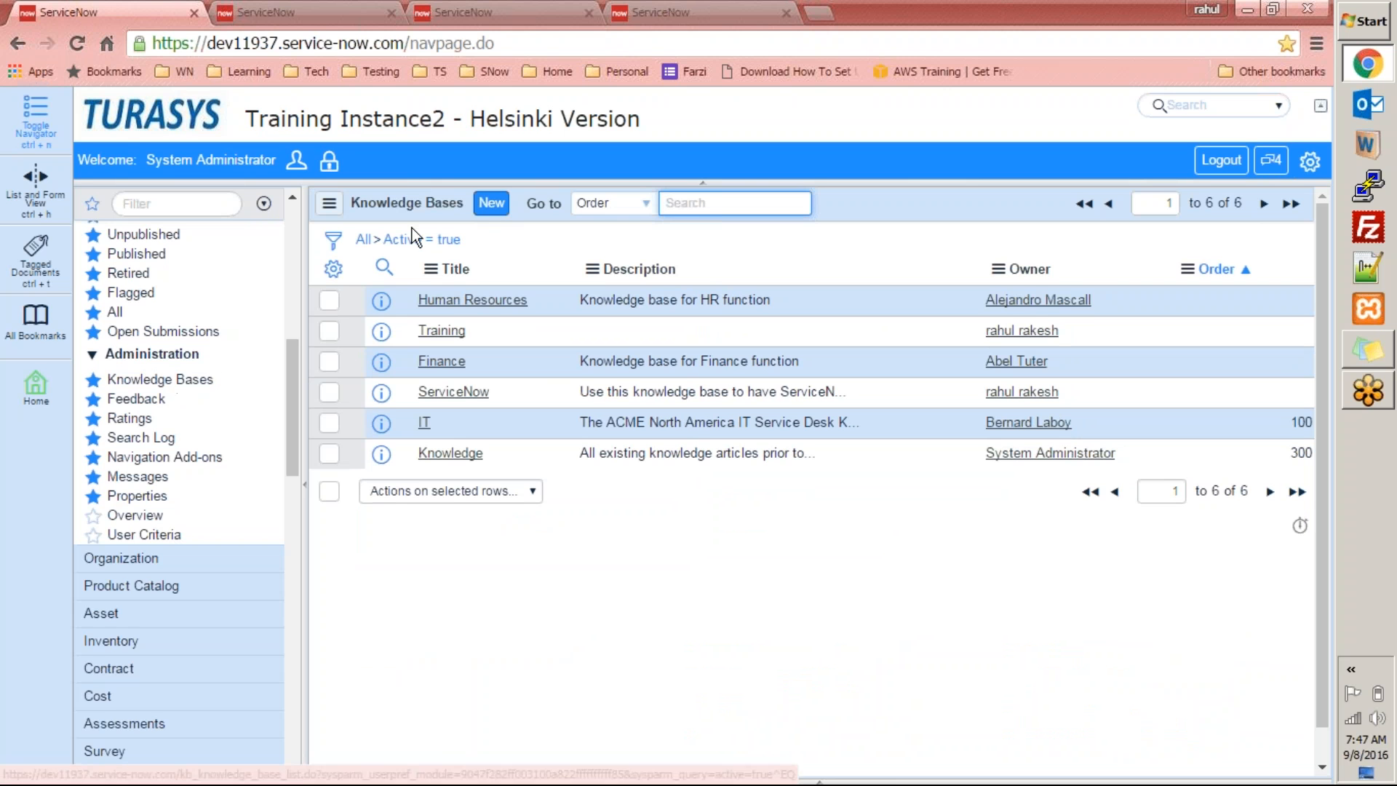
pyautogui.click(492, 203)
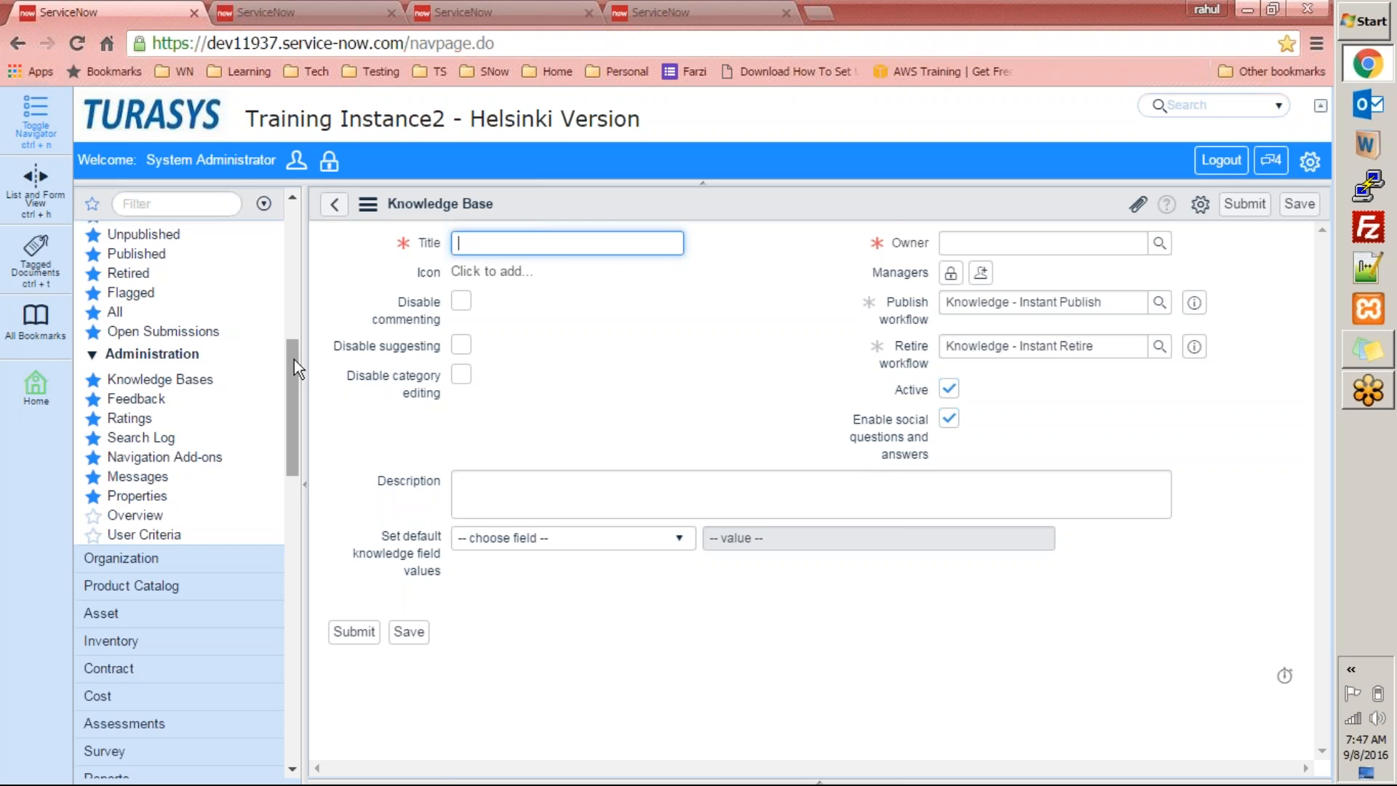
# View the knowledge feedback list, and filter the ratings list to the entries for article KB0010032
pyautogui.click(138, 399)
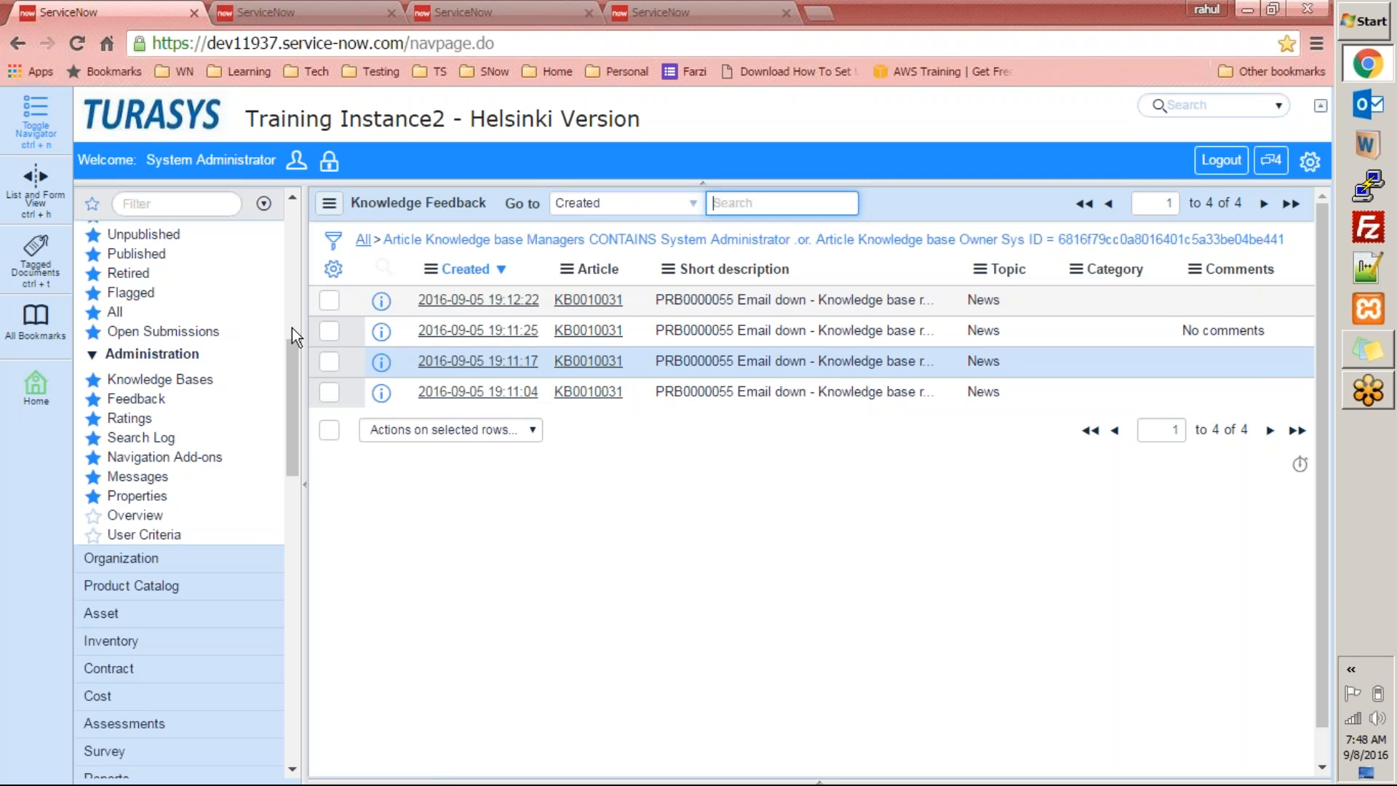
pyautogui.click(139, 426)
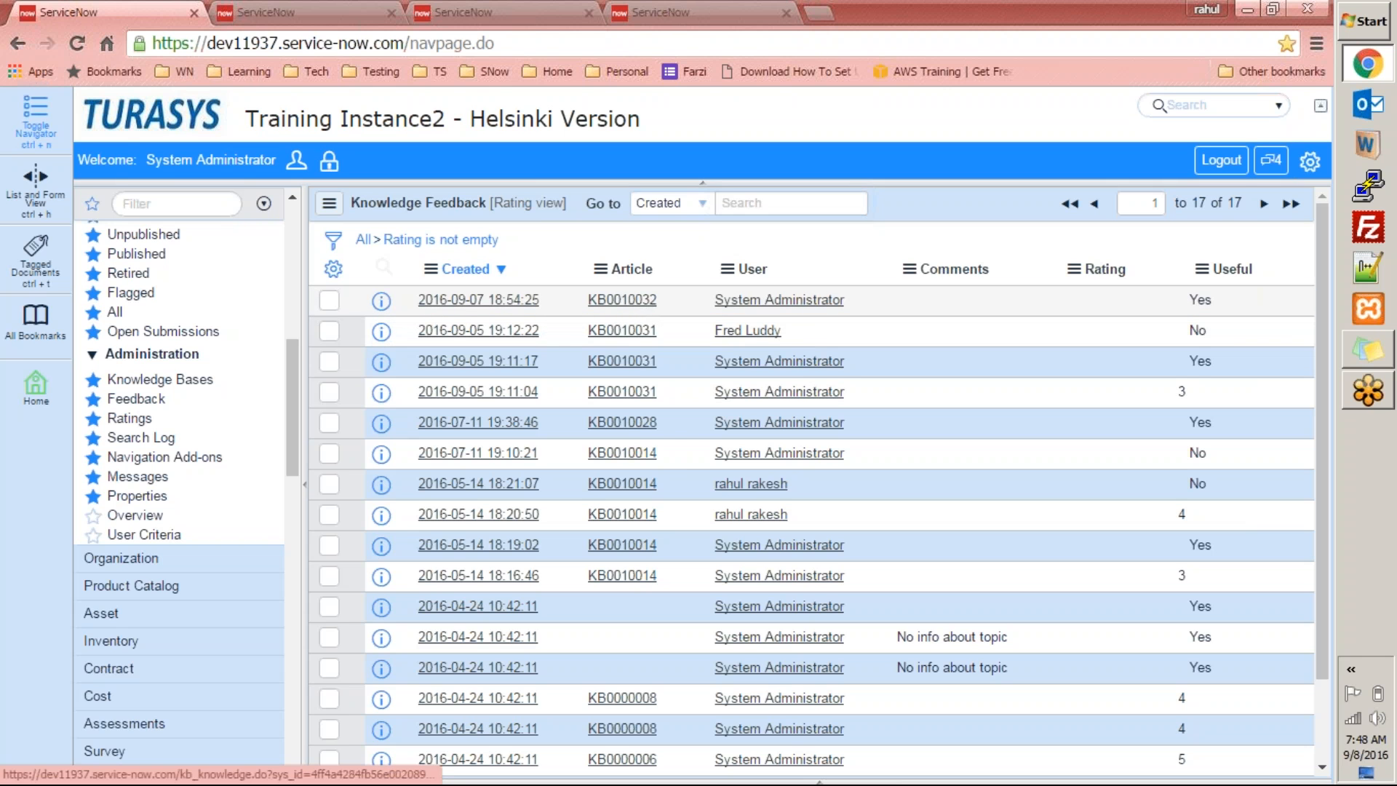
pyautogui.rightClick(640, 309)
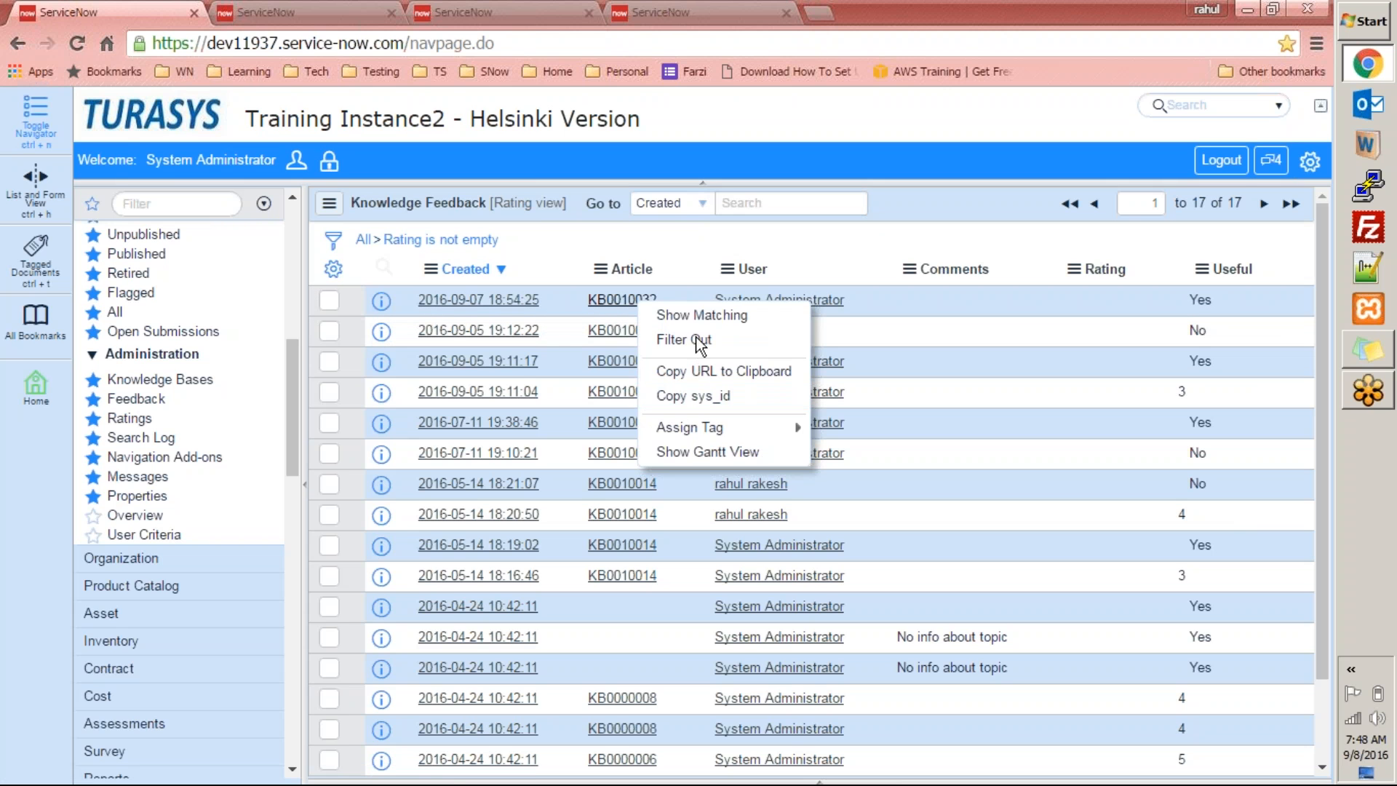
pyautogui.click(700, 315)
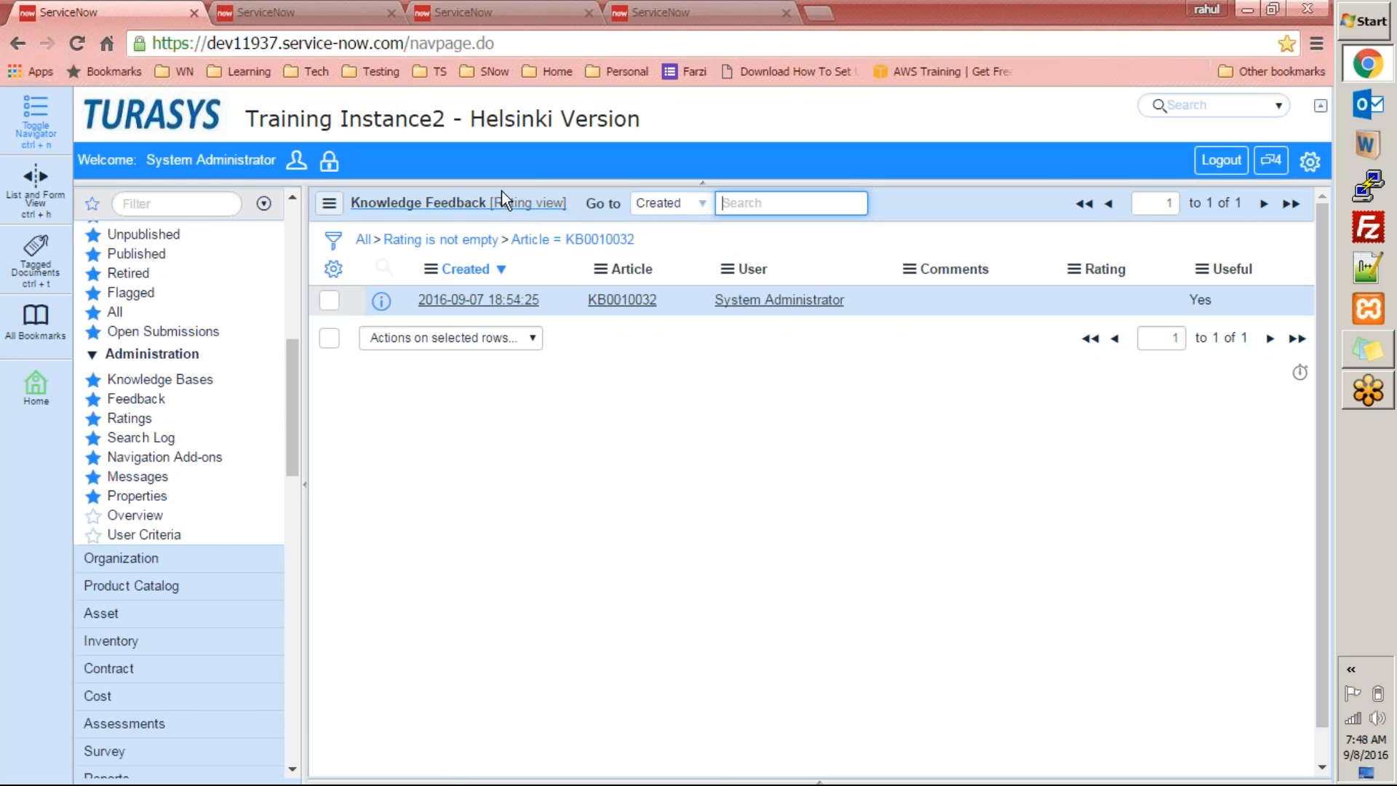
# Close the workflow editor tab, look over the Knowledge table's schema map, and return to the ratings list
pyautogui.click(295, 10)
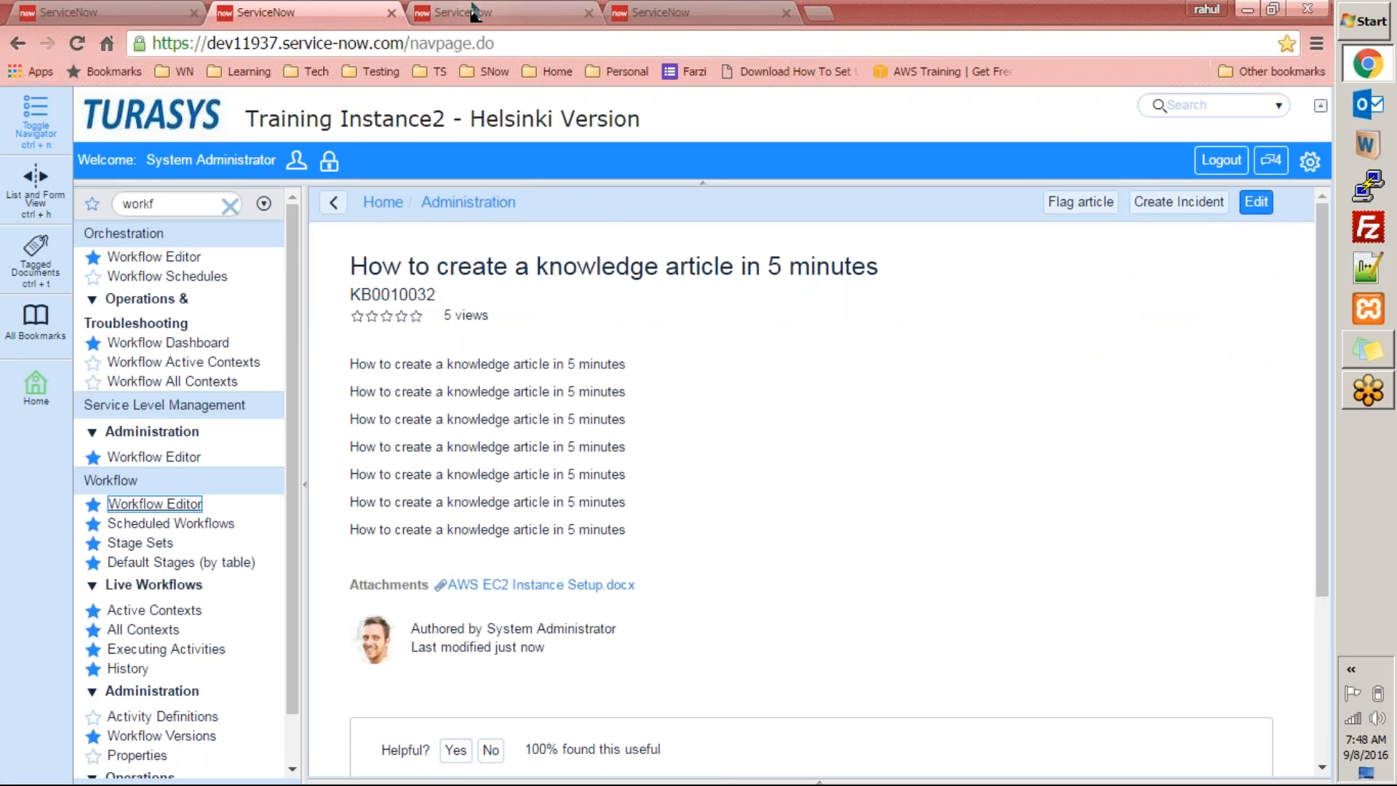
pyautogui.click(473, 13)
pyautogui.click(590, 13)
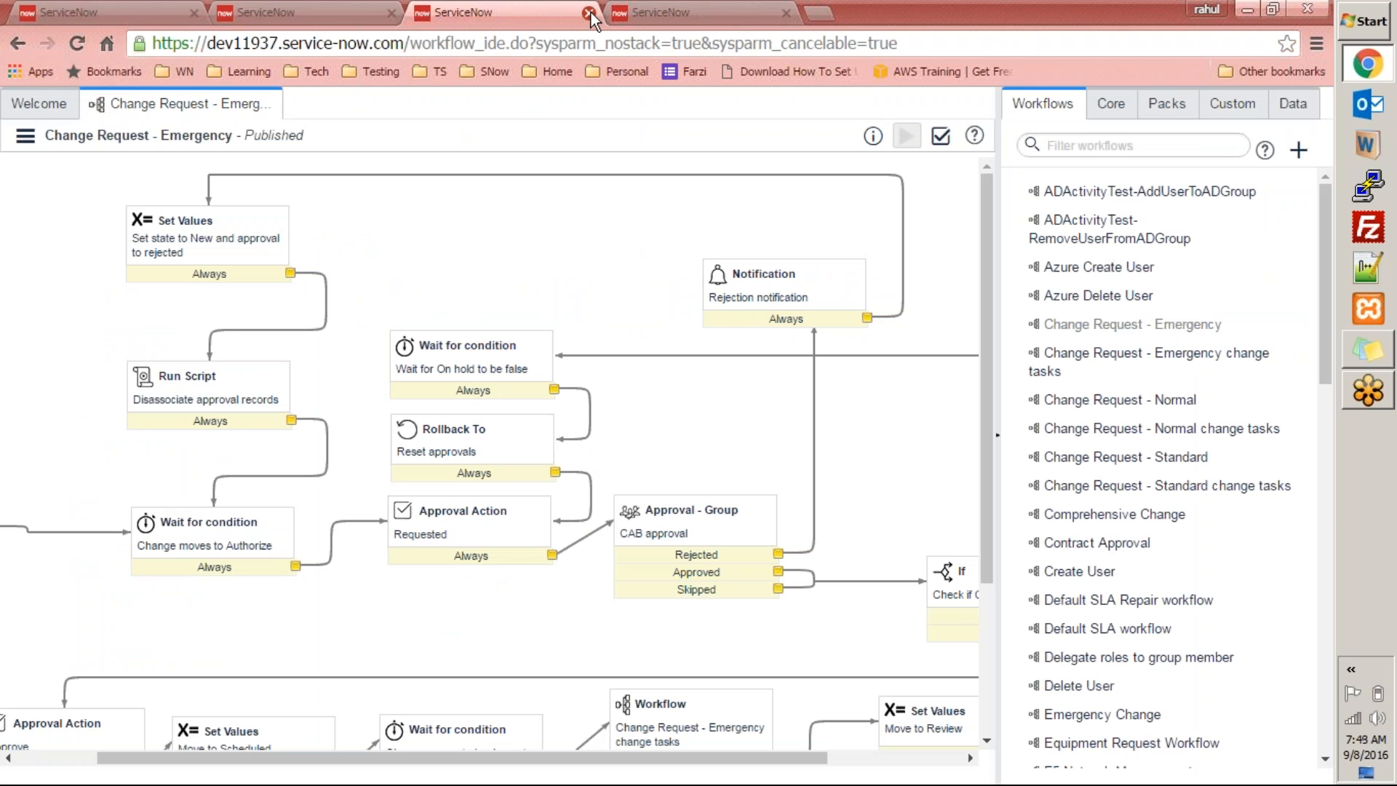
pyautogui.hotkey('ctrl', 'Tab')
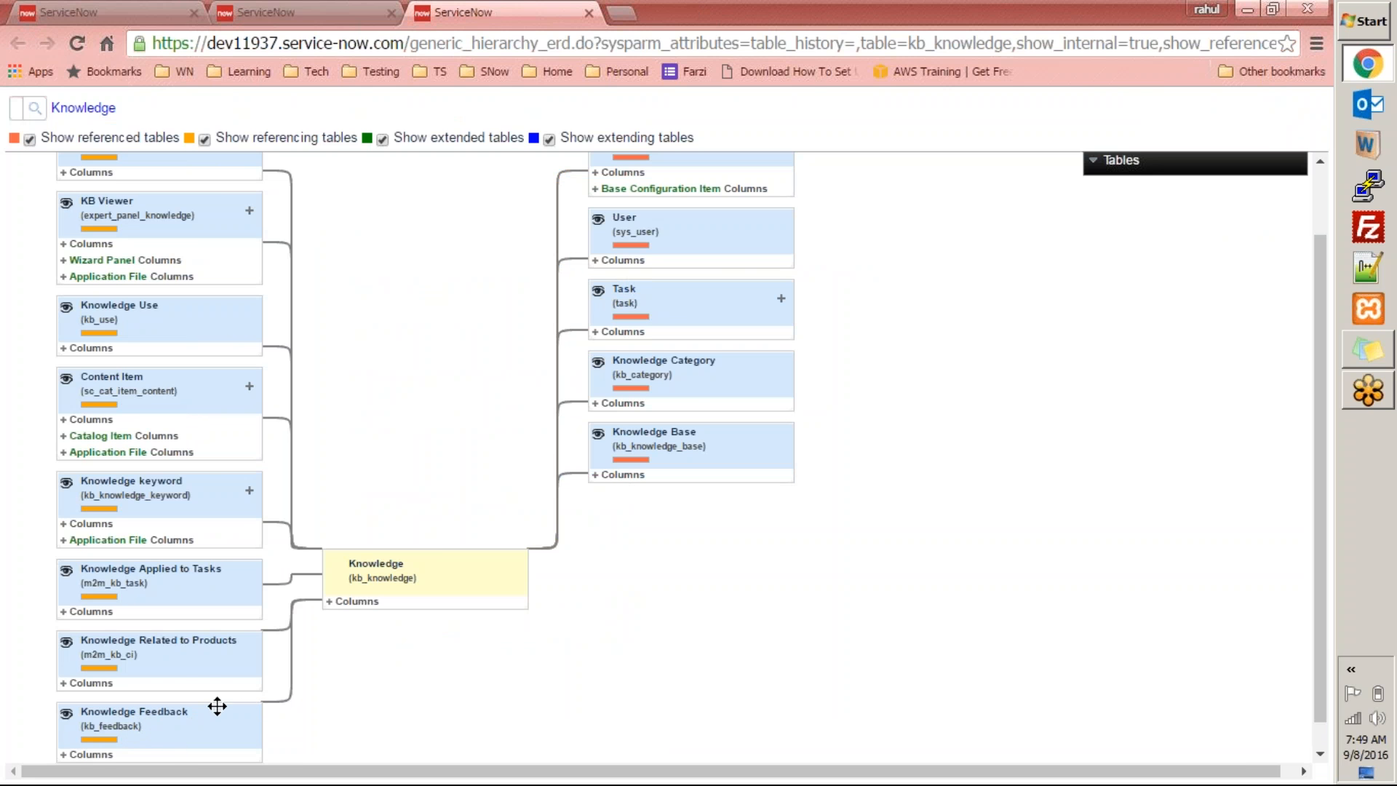
pyautogui.click(364, 12)
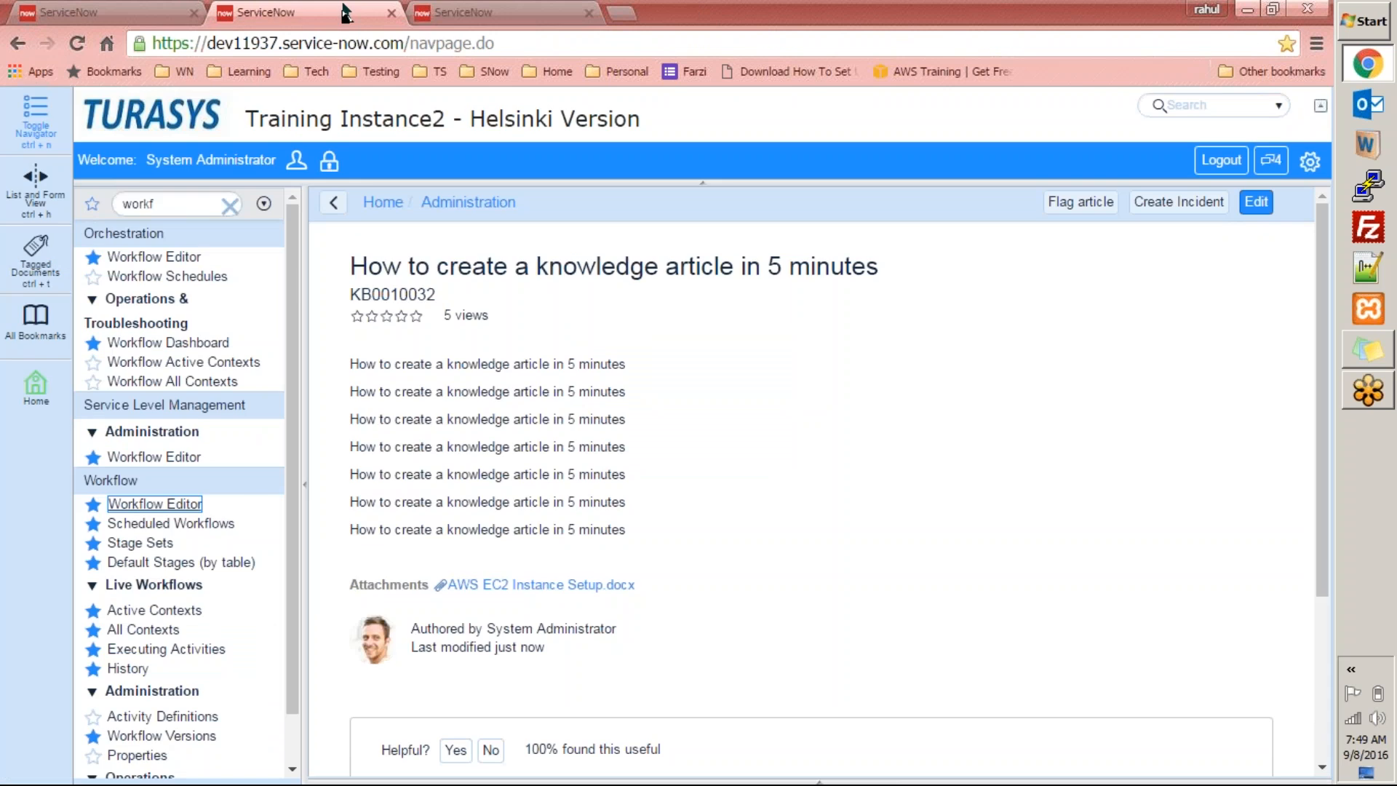
pyautogui.click(126, 10)
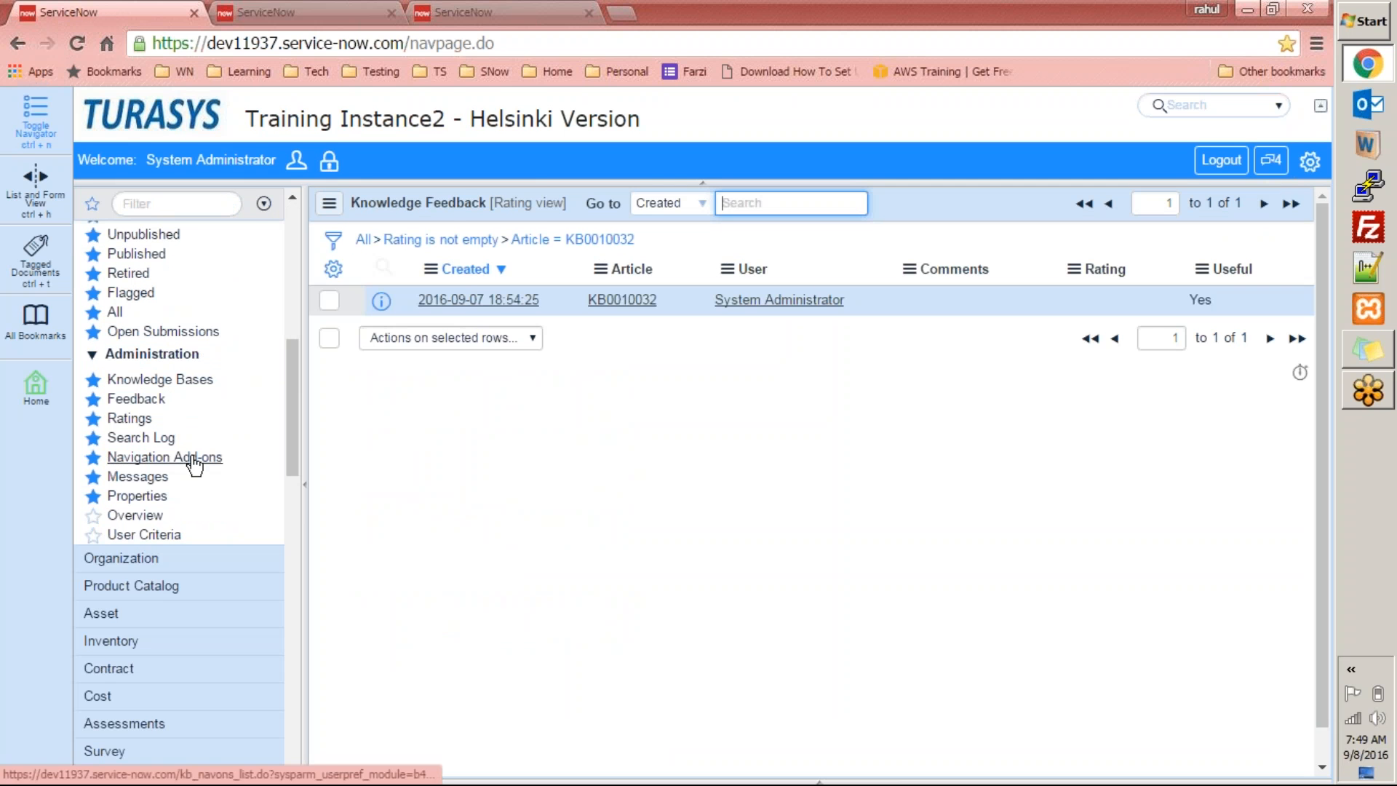
# View the list of knowledge navigation add-ons, and go back to the knowledge homepage
pyautogui.click(165, 457)
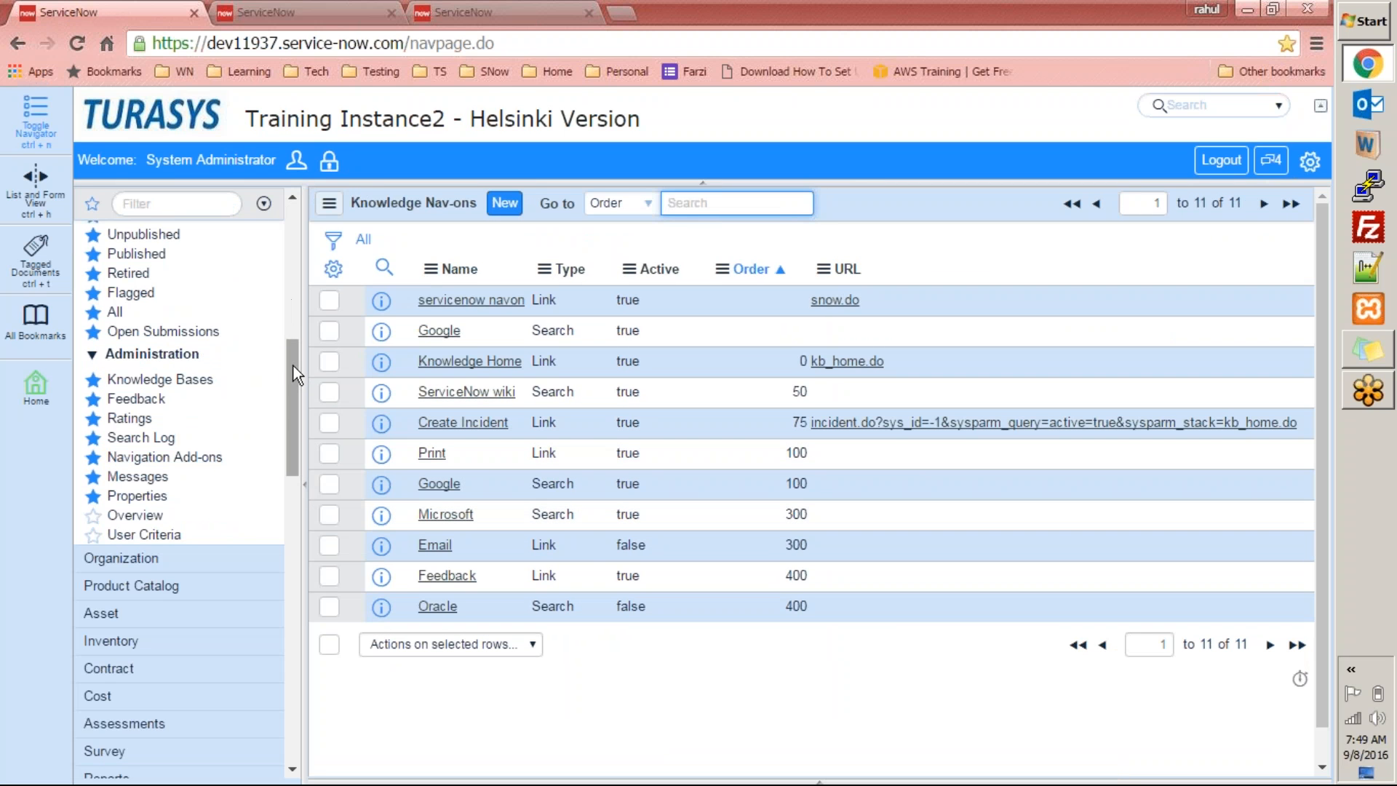
pyautogui.scroll(4, 294, 295)
pyautogui.click(150, 471)
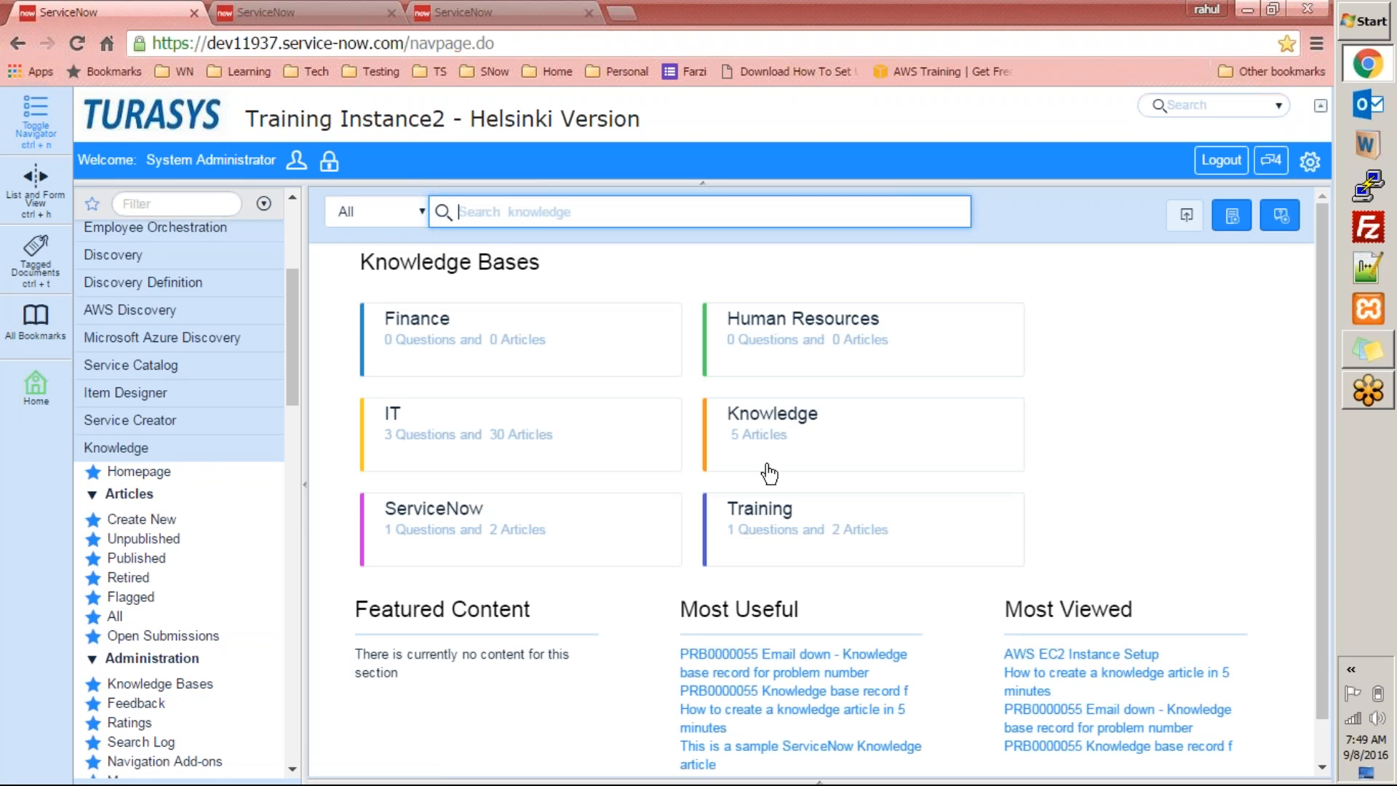
# Browse the IT knowledge base through its Applications > Microsoft > Excel, Devices and IT categories
pyautogui.click(392, 425)
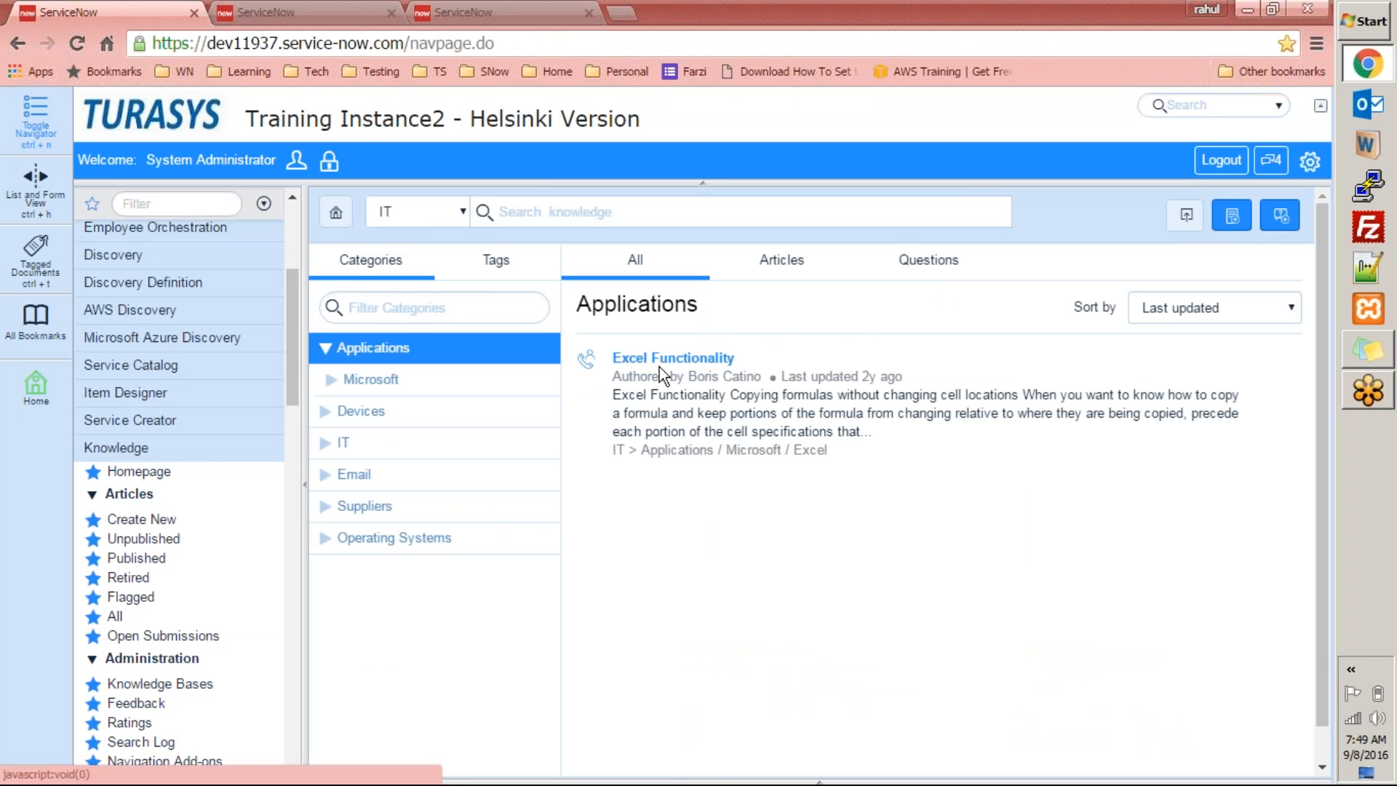
pyautogui.click(417, 379)
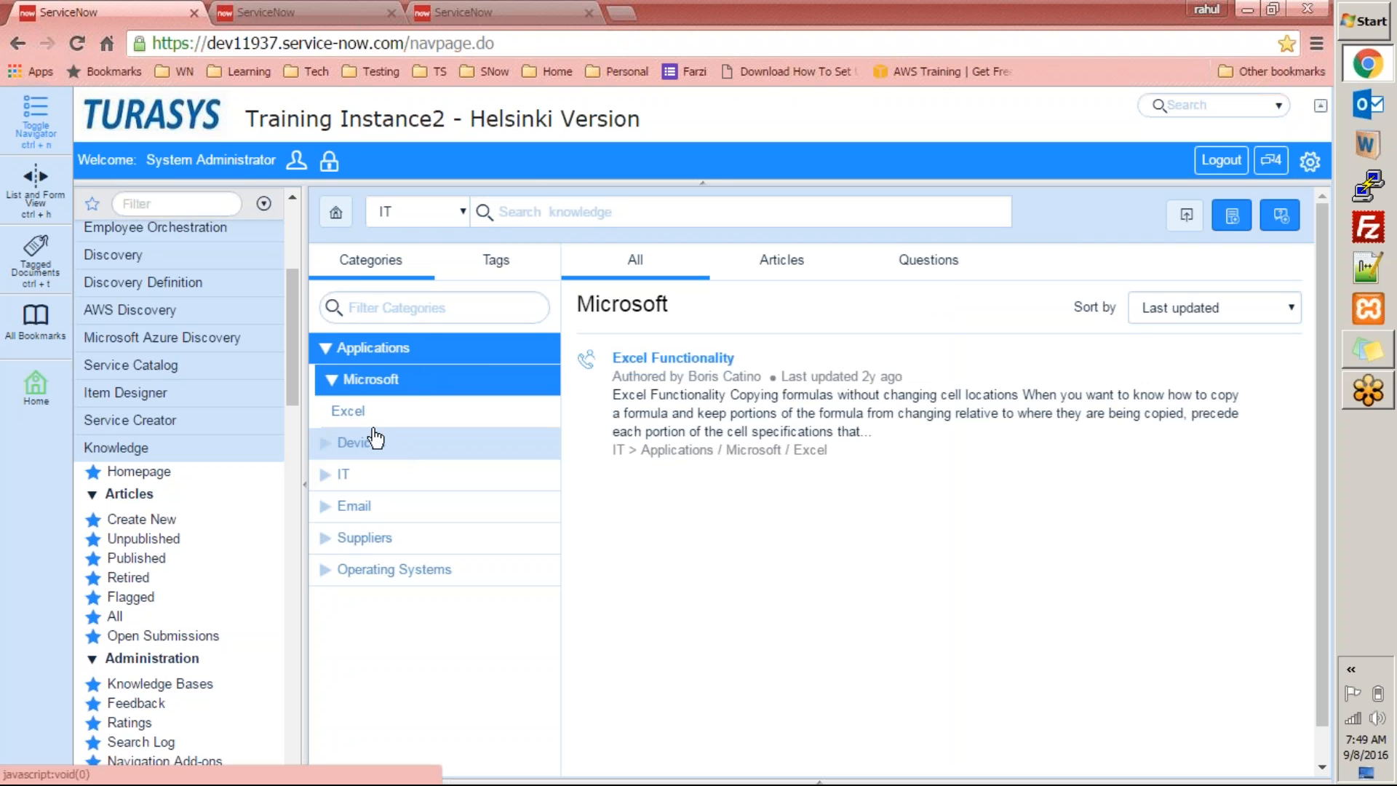
pyautogui.click(360, 410)
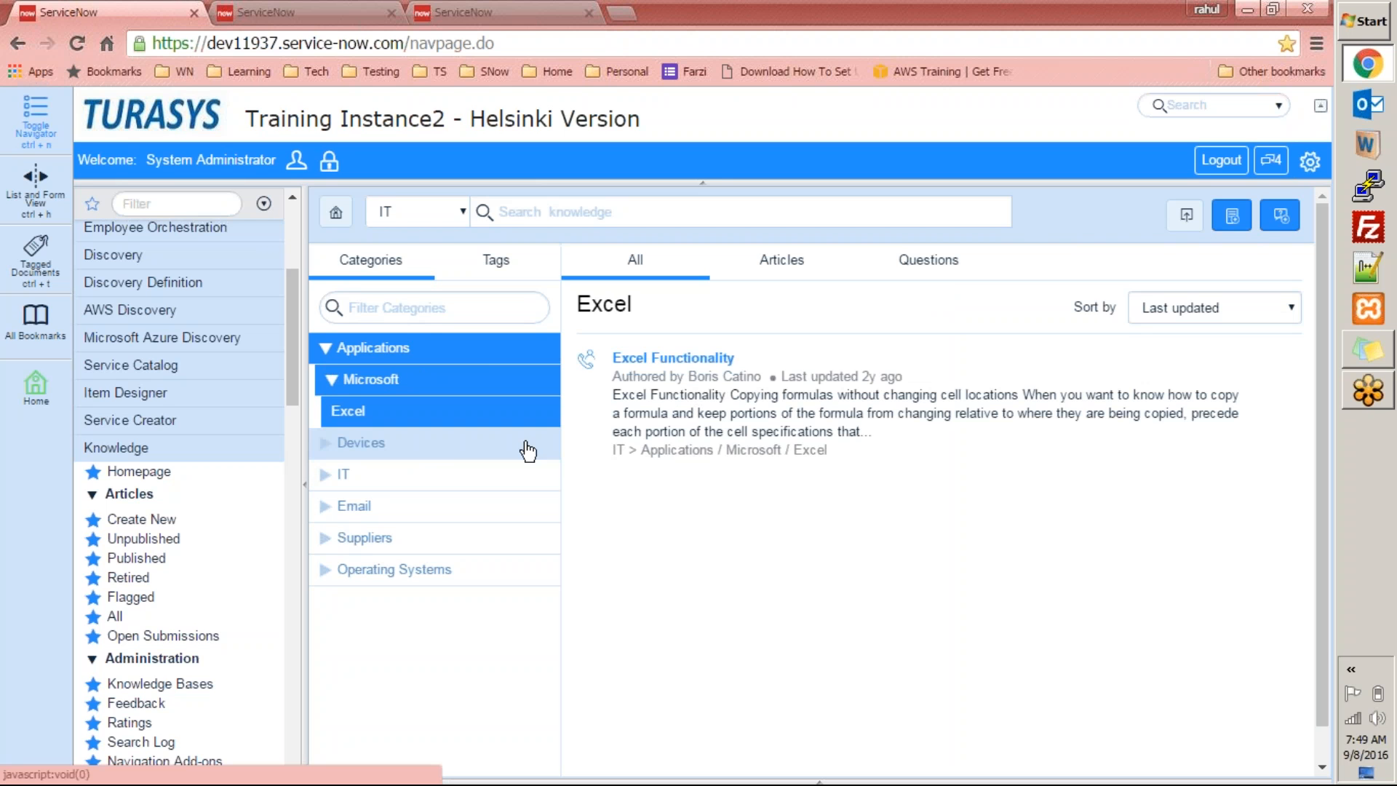
pyautogui.click(440, 453)
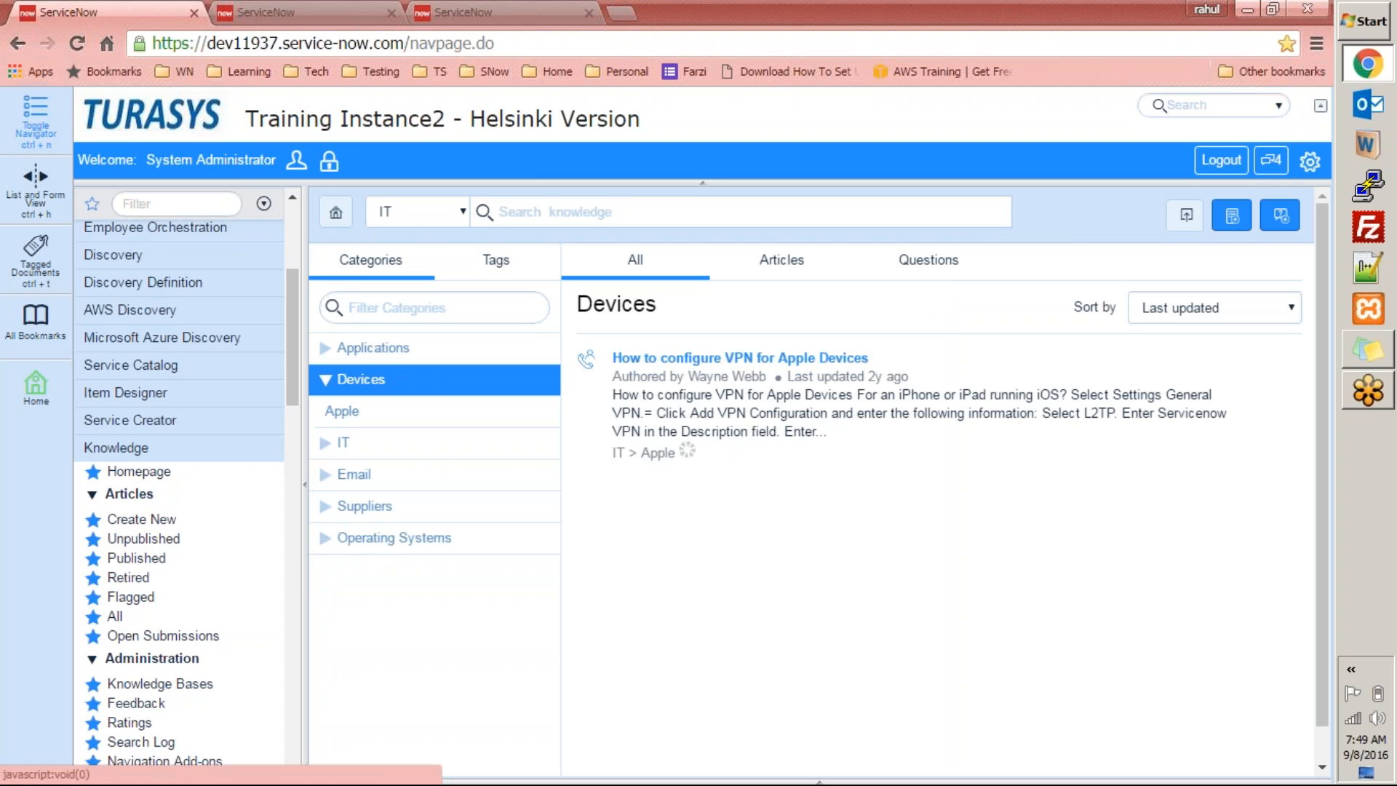
pyautogui.click(428, 460)
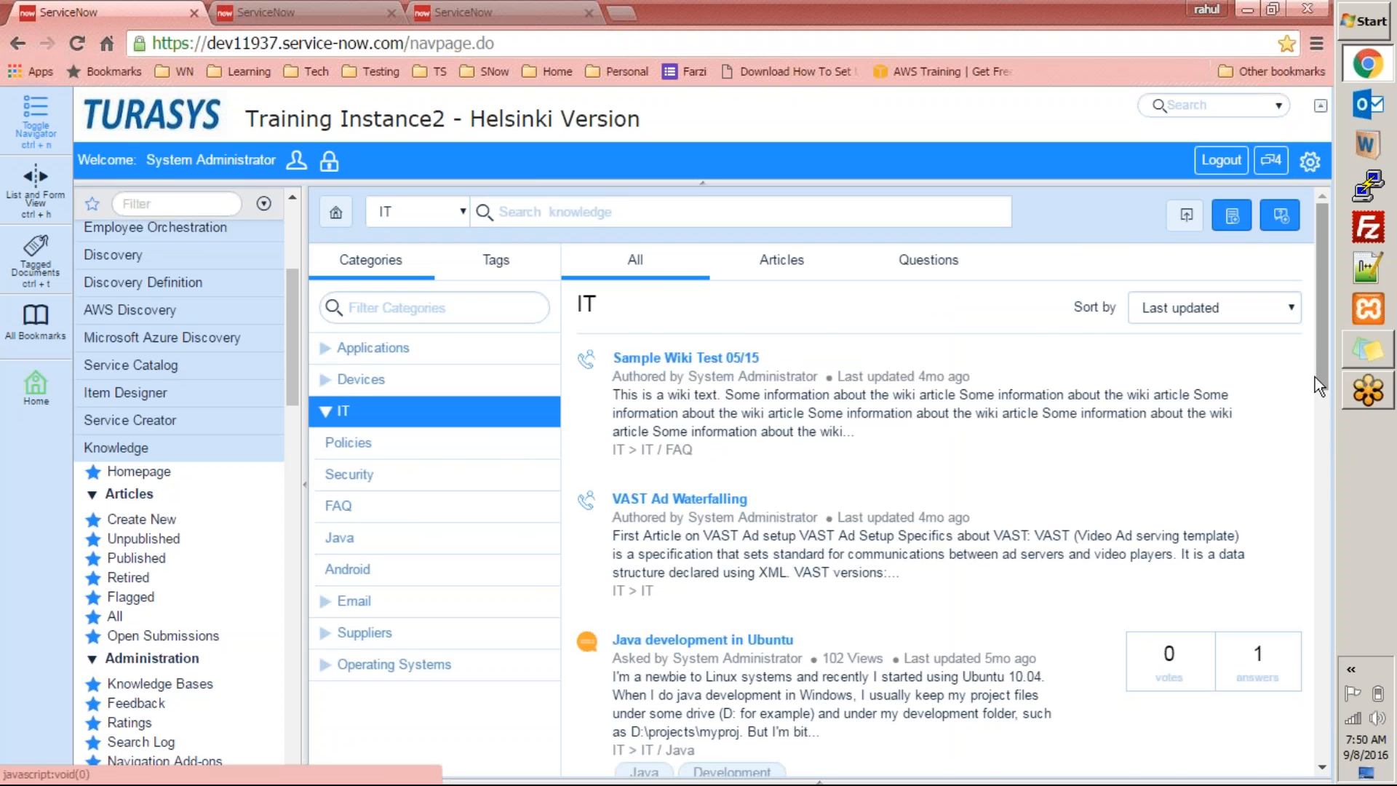
pyautogui.moveTo(1316, 365)
pyautogui.mouseDown()
pyautogui.moveTo(1319, 487)
pyautogui.moveTo(1317, 361)
pyautogui.mouseUp()
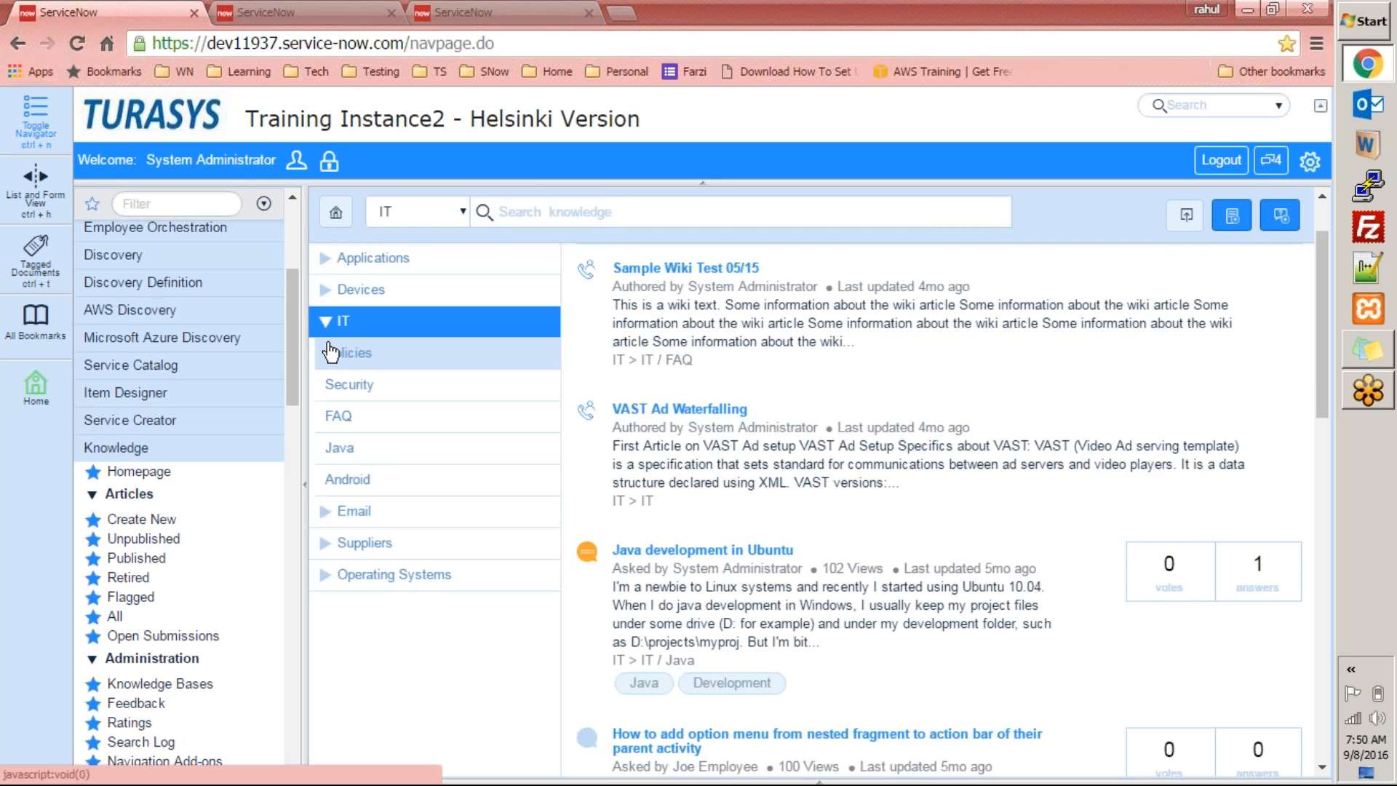
# View the navigation add-ons and knowledge messages lists, inspect the test message record, and return to the messages list
pyautogui.moveTo(296, 340); pyautogui.dragTo(296, 387)
pyautogui.click(160, 551)
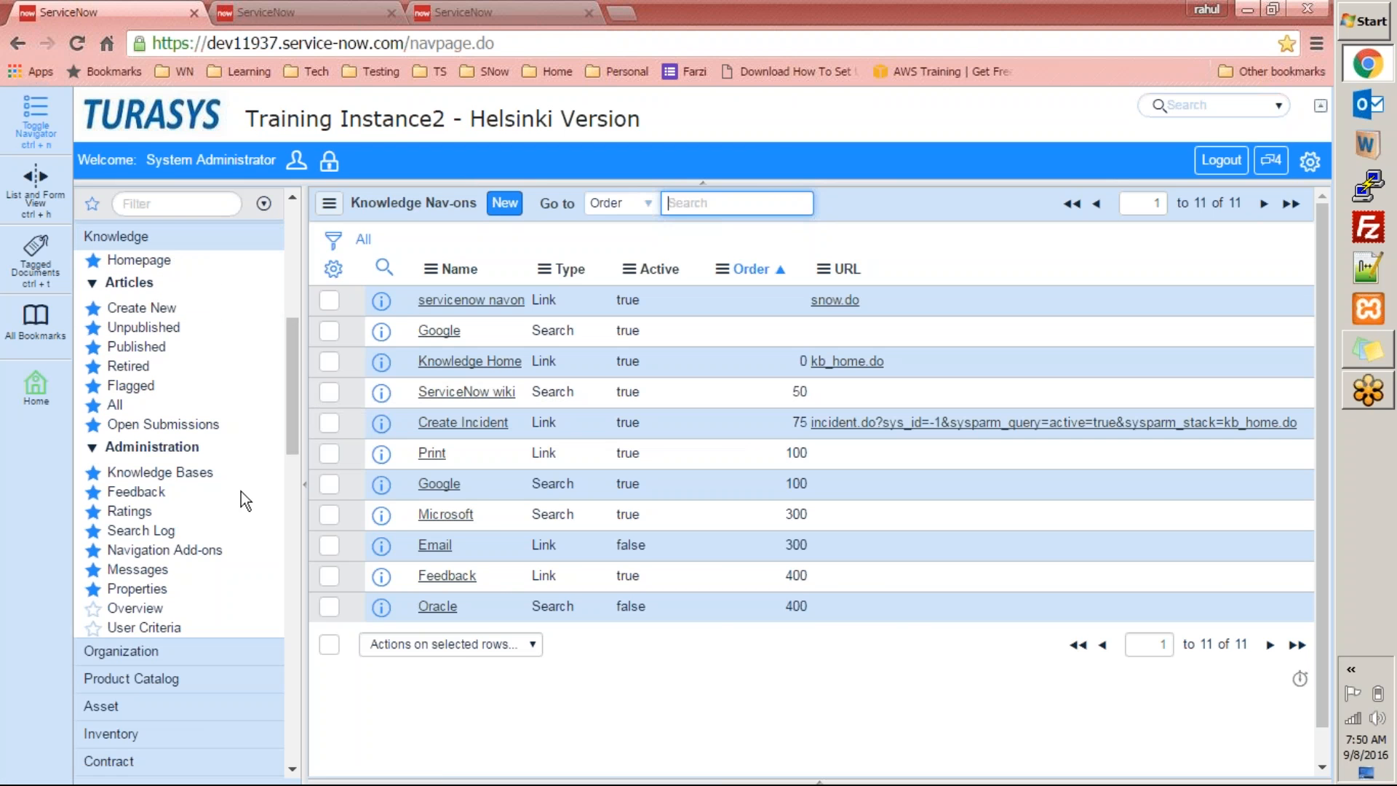
pyautogui.click(155, 579)
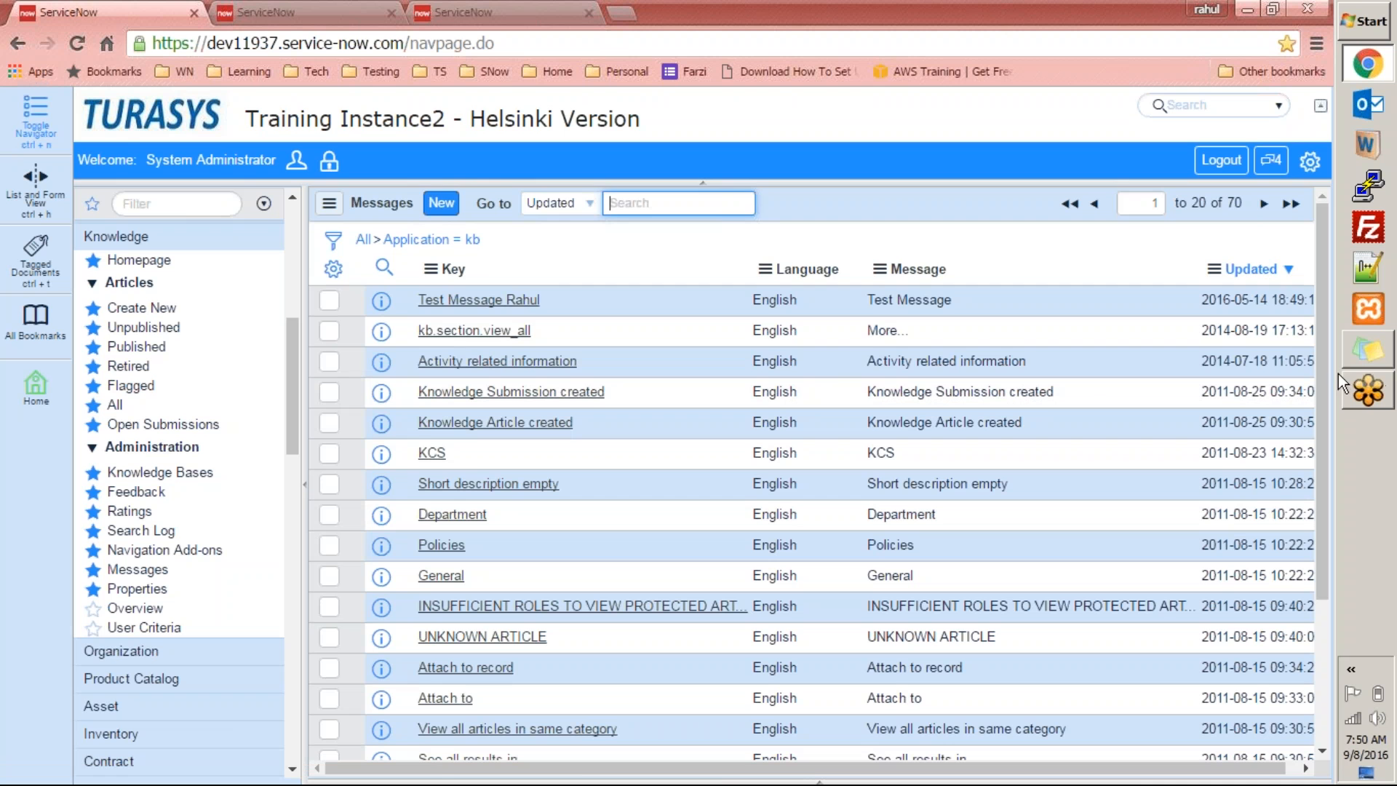
pyautogui.click(478, 300)
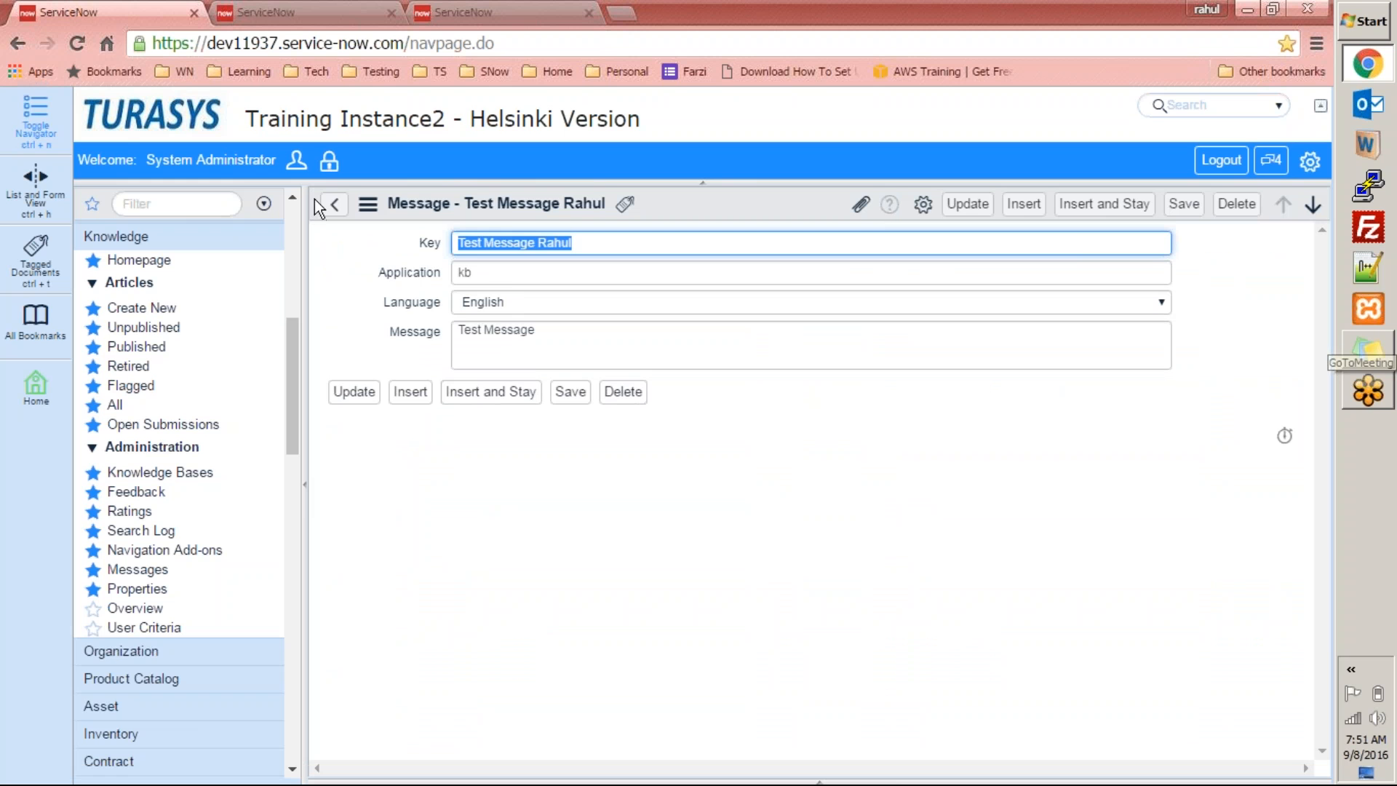
pyautogui.click(334, 205)
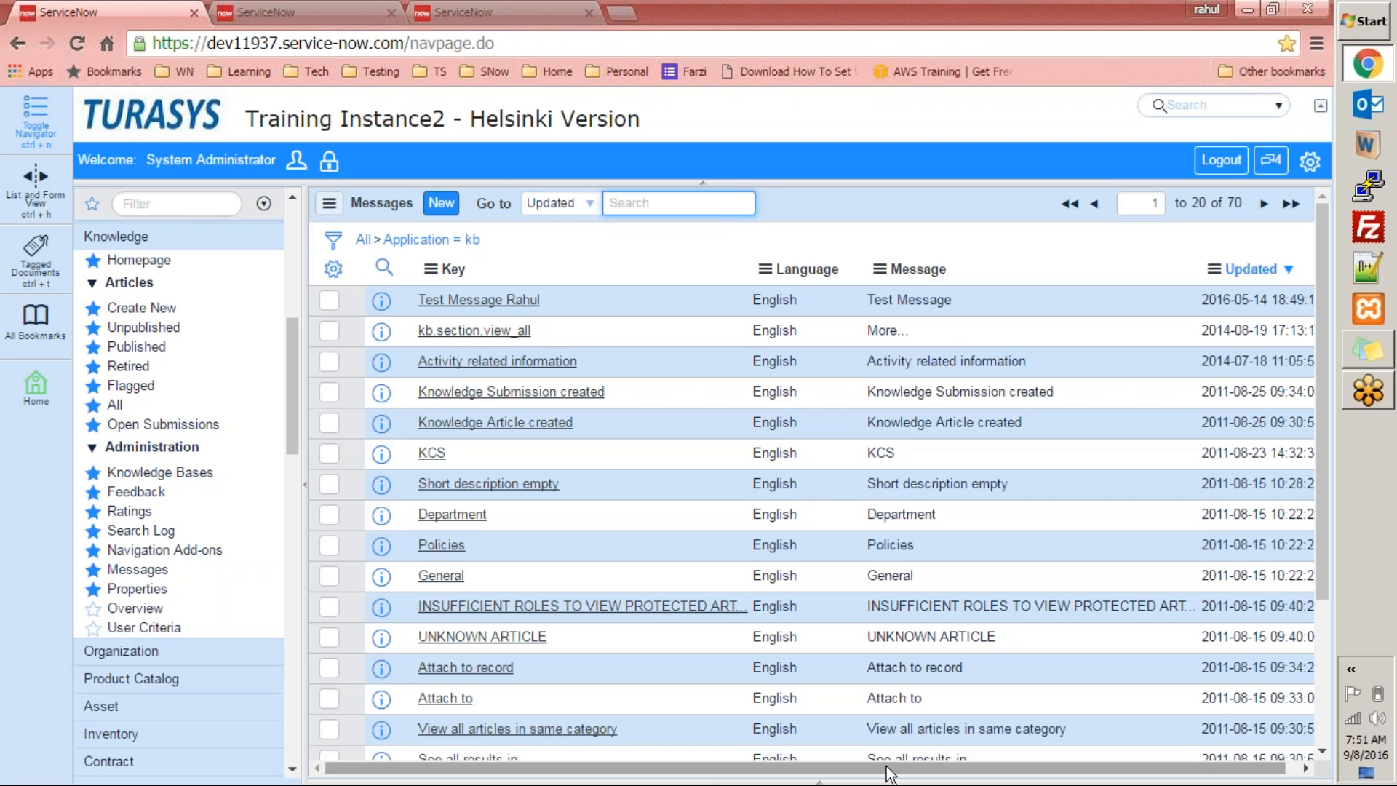
# Sort the knowledge messages list by Updated in ascending order, and return it to descending order
pyautogui.moveTo(889, 775); pyautogui.dragTo(1105, 777)
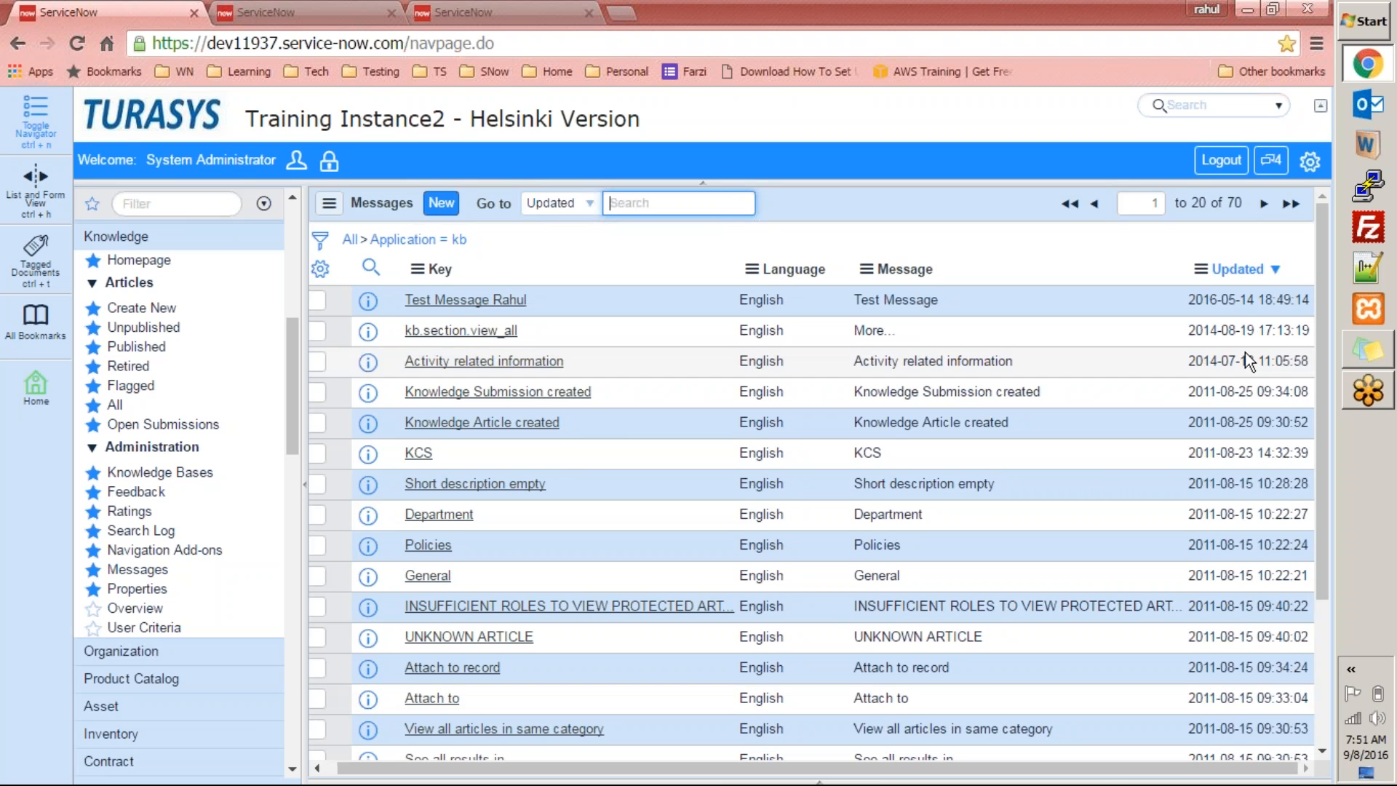
pyautogui.click(1242, 270)
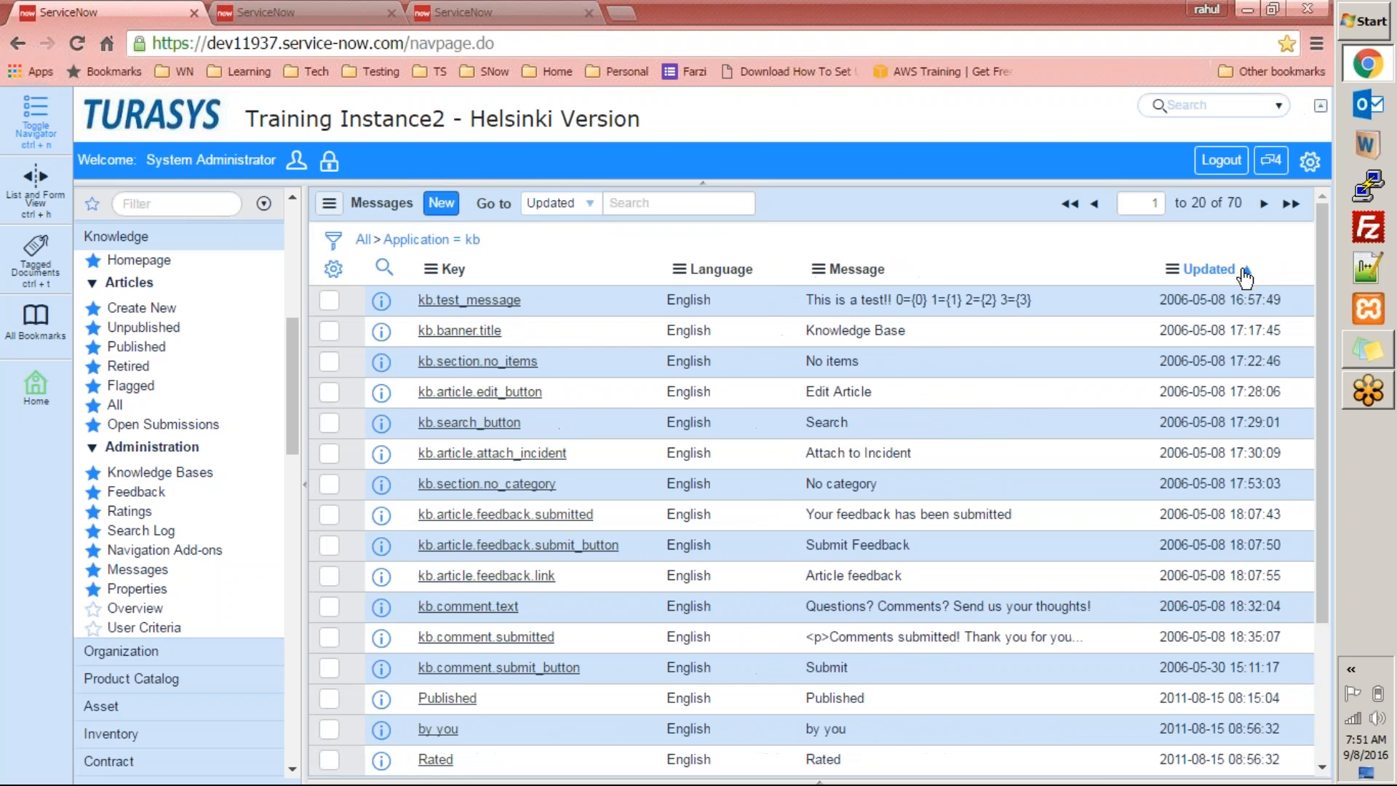
pyautogui.click(1246, 272)
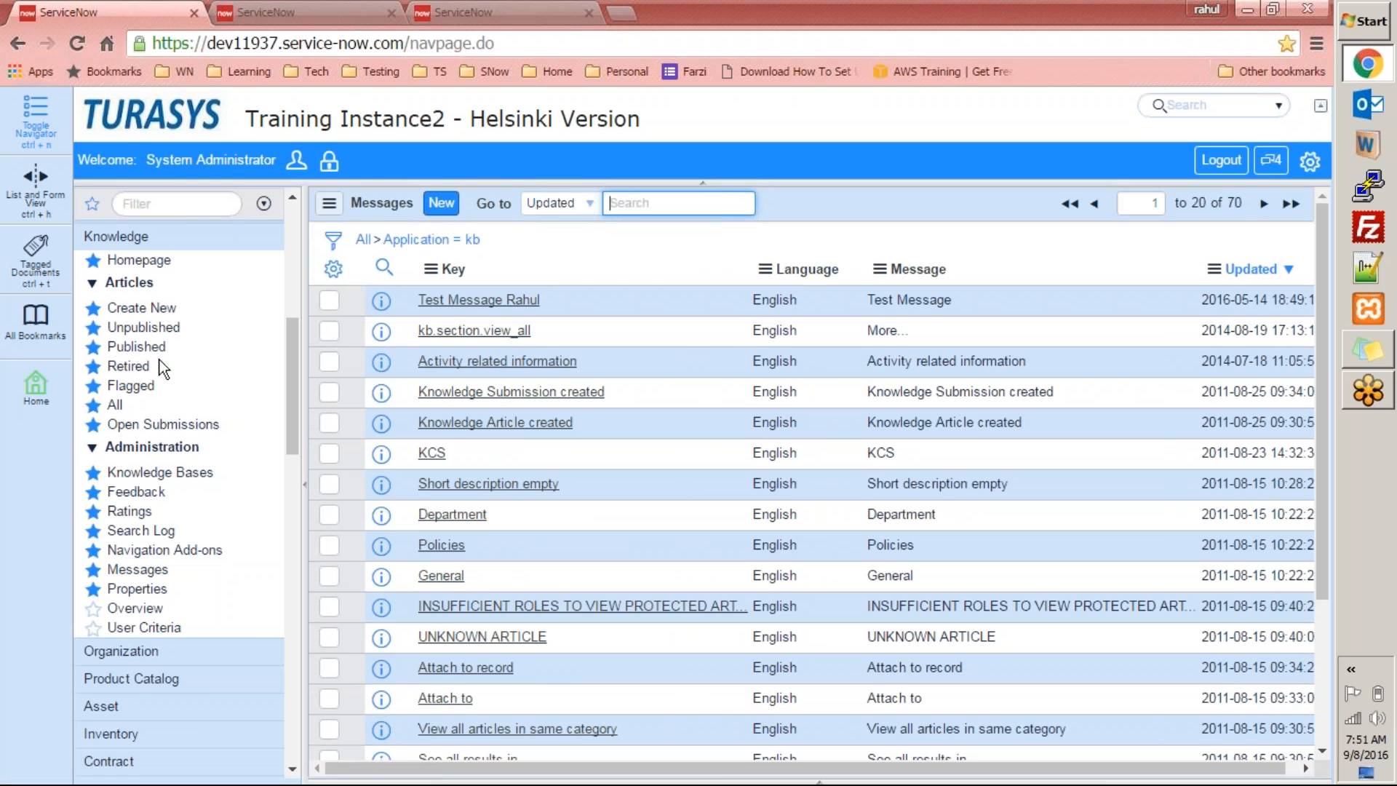
# Return to the knowledge homepage, look over its content, and open the IT knowledge base
pyautogui.click(140, 262)
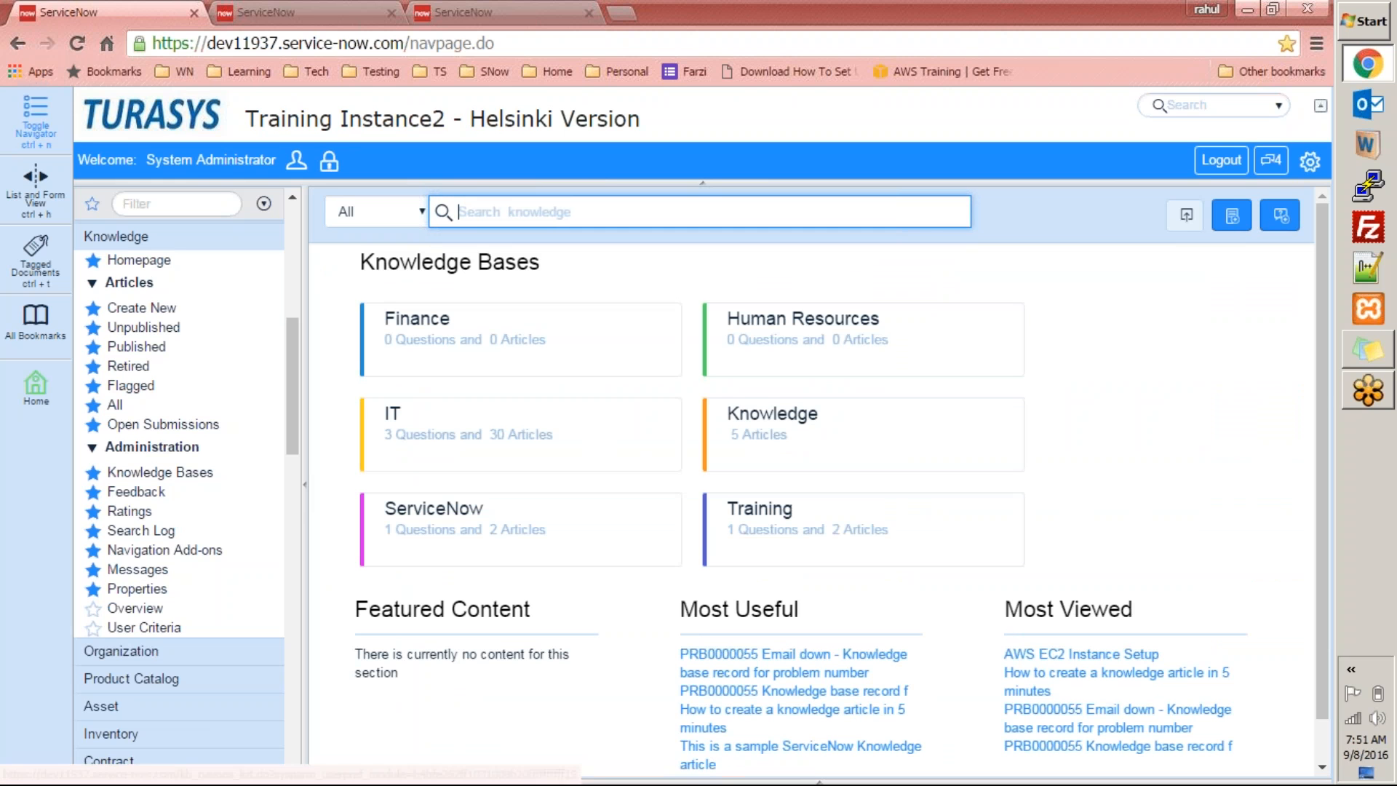
pyautogui.scroll(-1, 1318, 459)
pyautogui.scroll(1, 1278, 437)
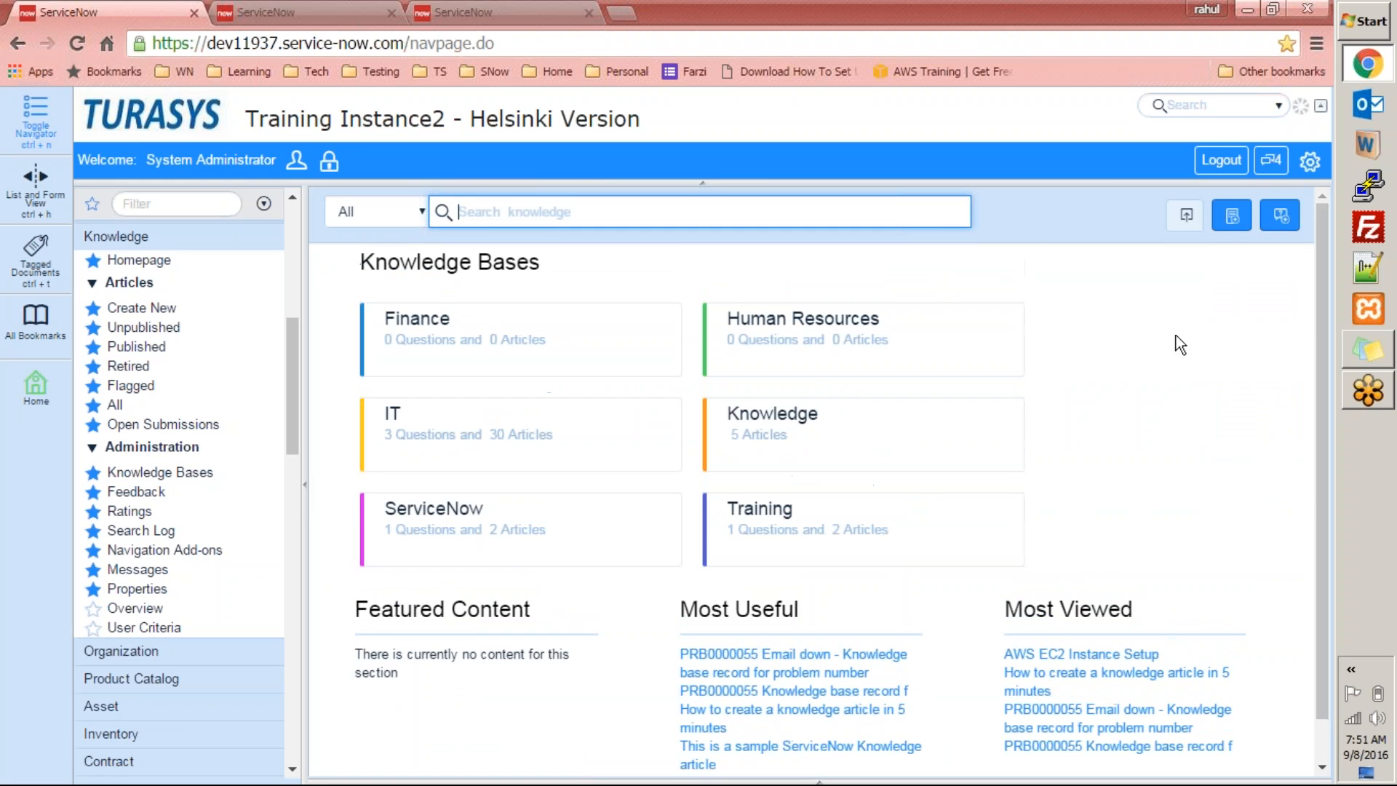
pyautogui.click(392, 431)
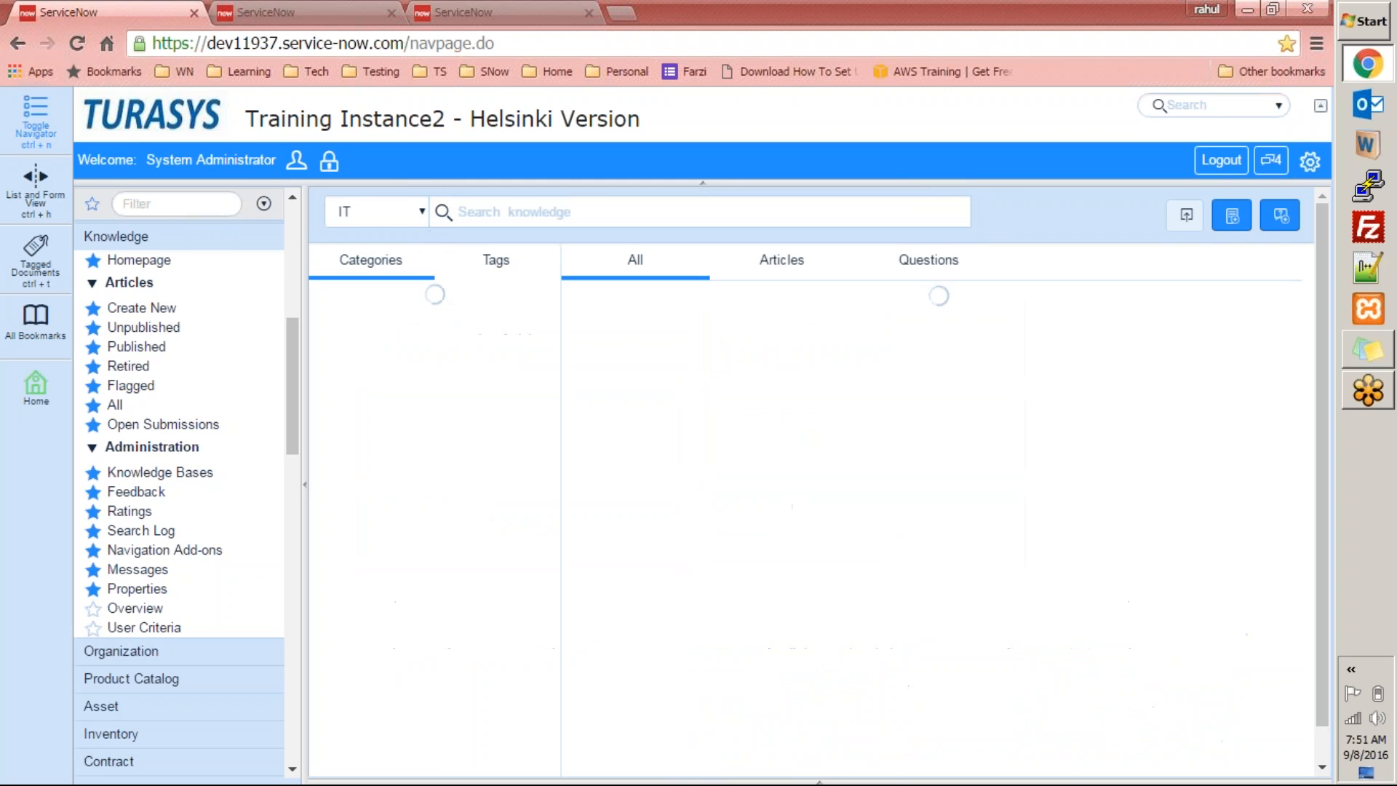
# Search the Knowledge table's schema map for "messa", clear the search, and return to the IT knowledge base page
pyautogui.click(507, 12)
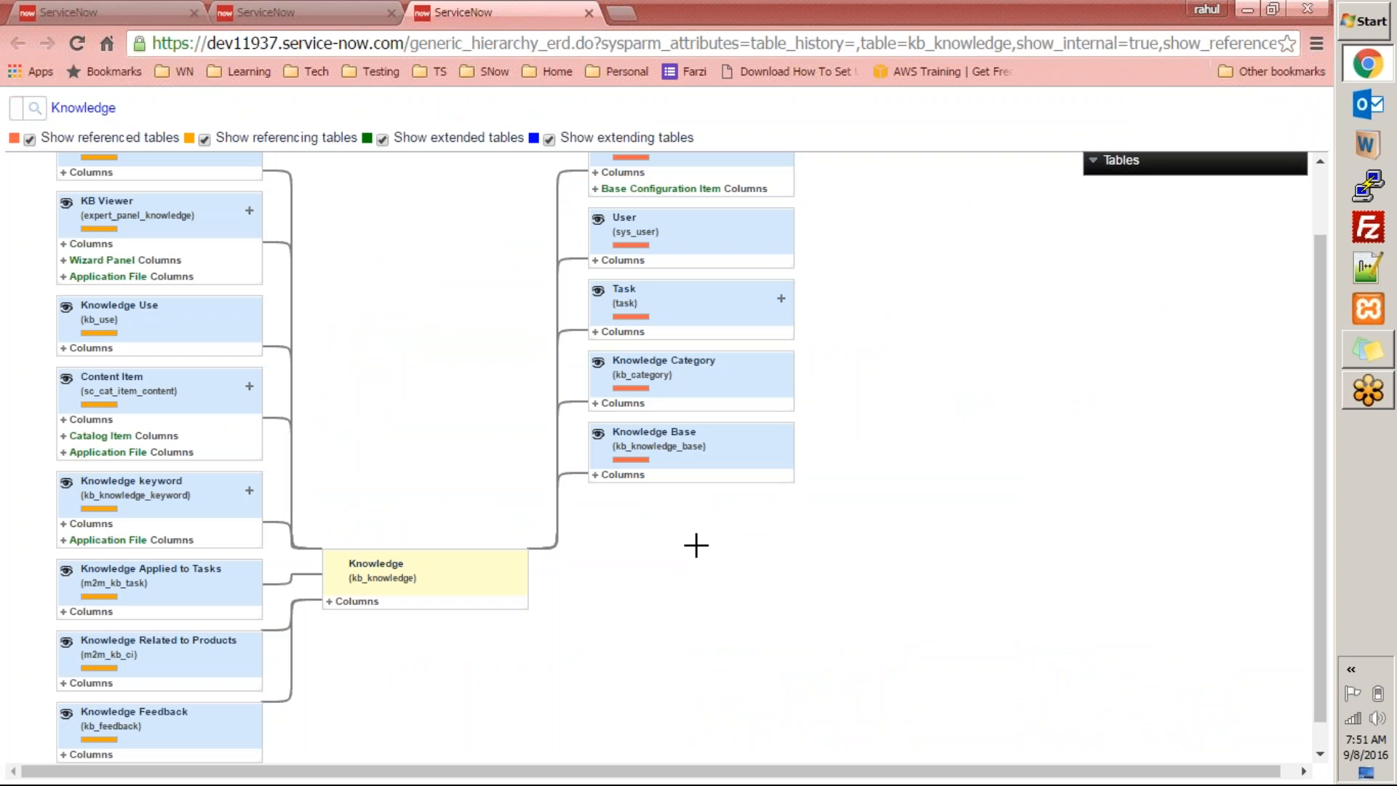
pyautogui.hotkey('ctrl', 'f')
pyautogui.write('messa')
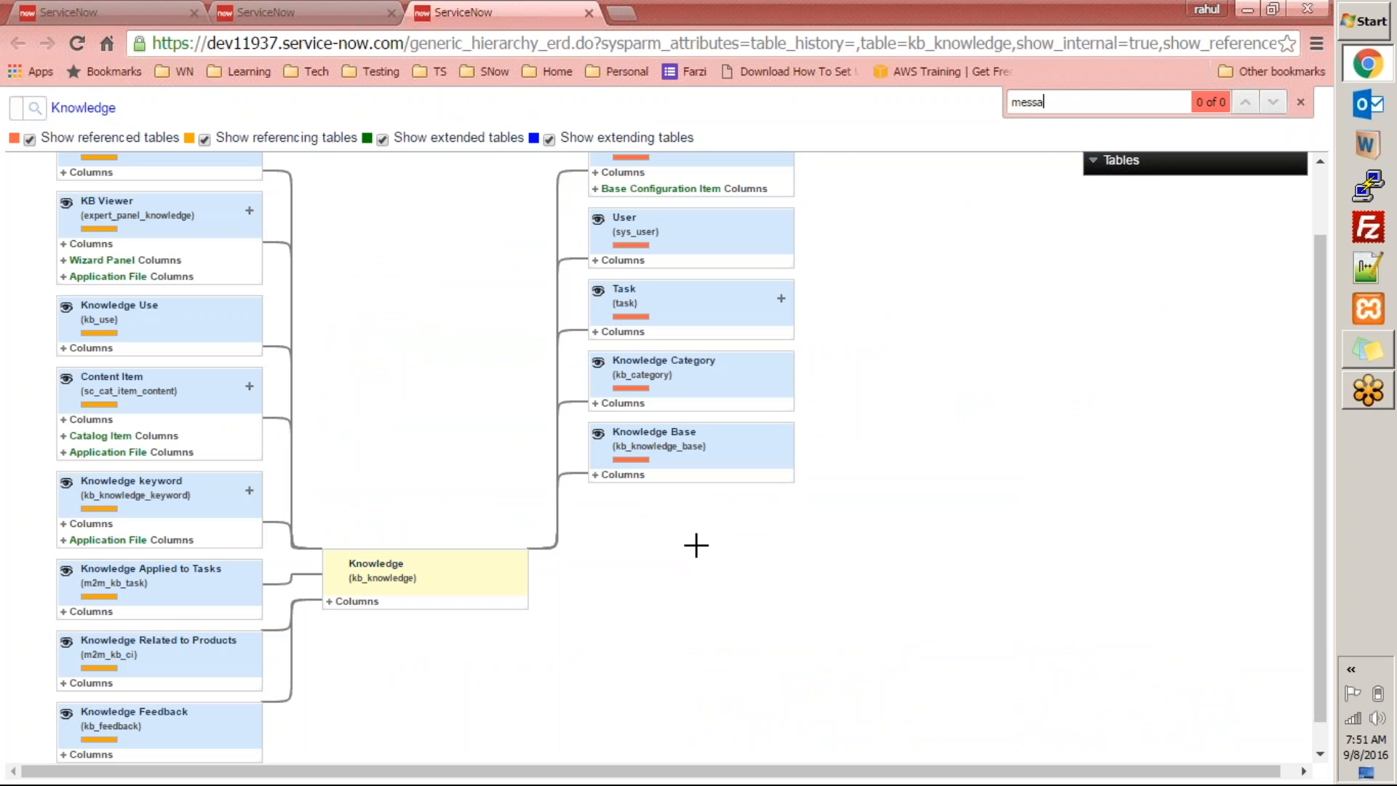
pyautogui.press('BackSpace')
pyautogui.press('BackSpace')
pyautogui.press('BackSpace')
pyautogui.press('BackSpace')
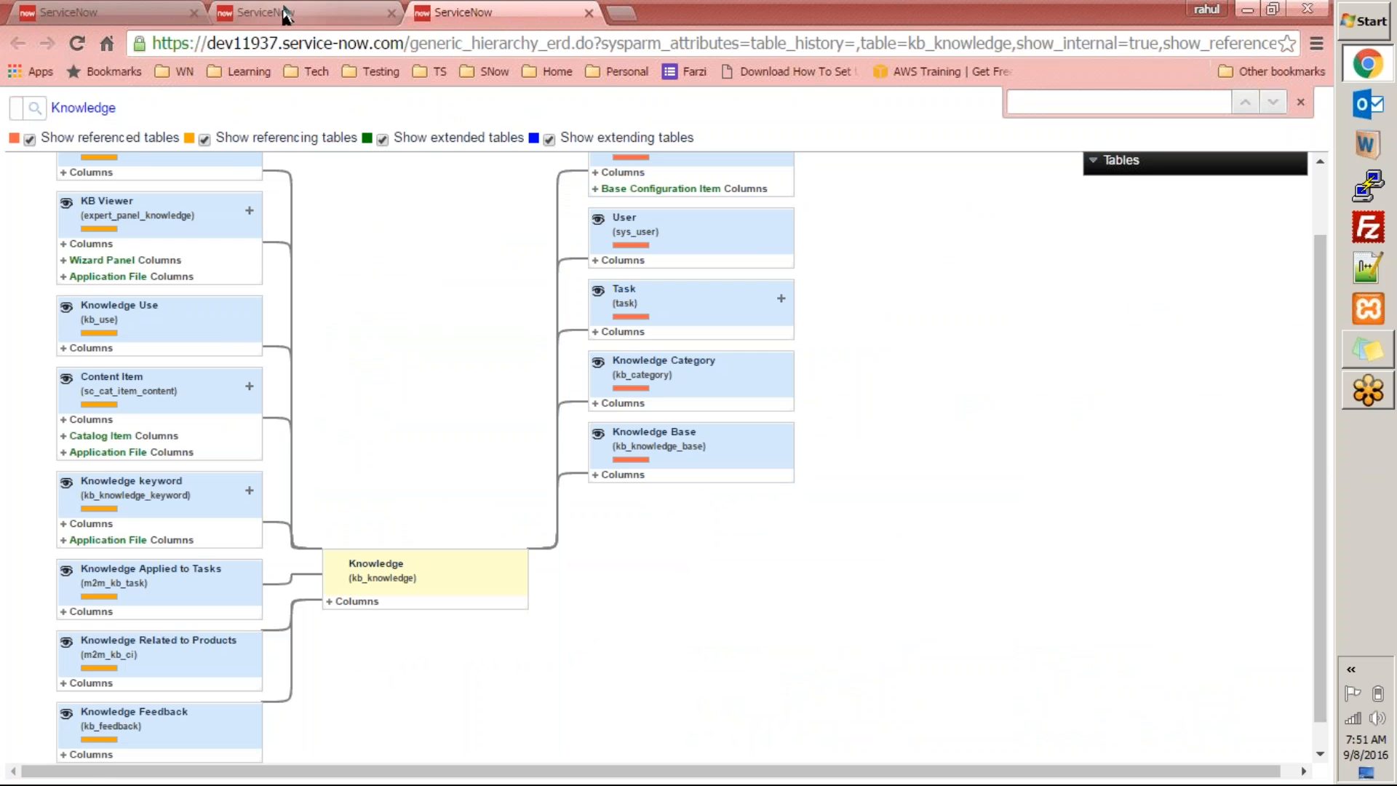
pyautogui.click(109, 12)
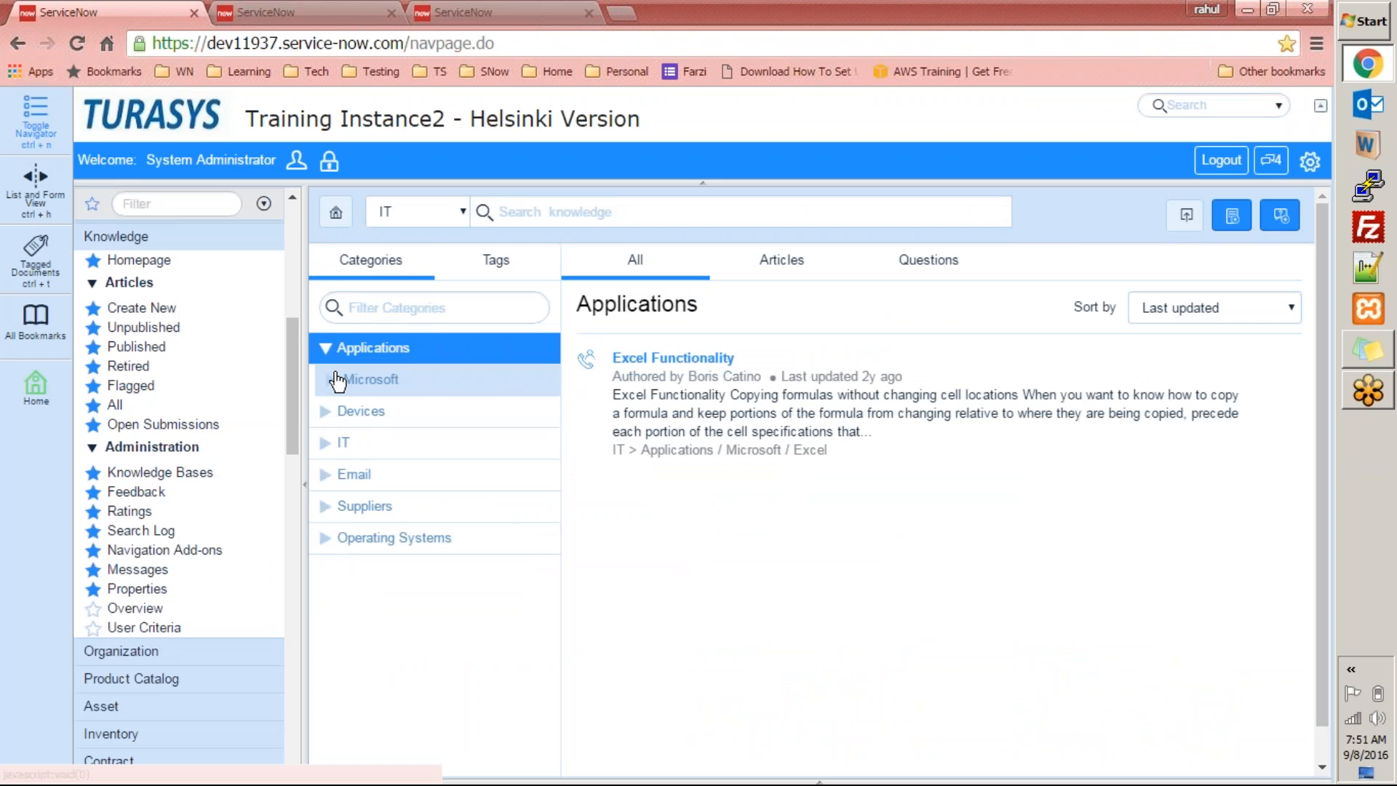
# Open the definition of the knowledge Messages module and view its link type settings
pyautogui.rightClick(139, 568)
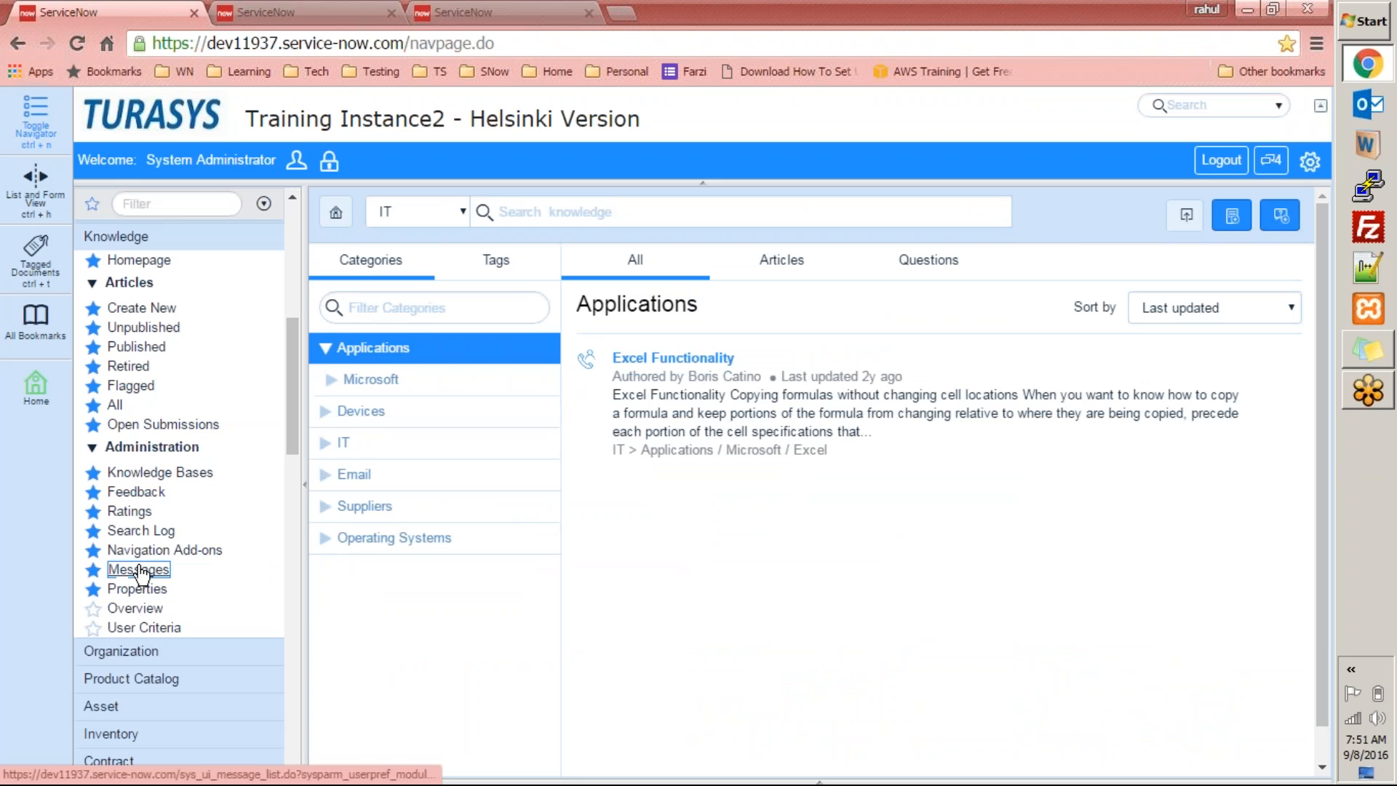
pyautogui.rightClick(93, 571)
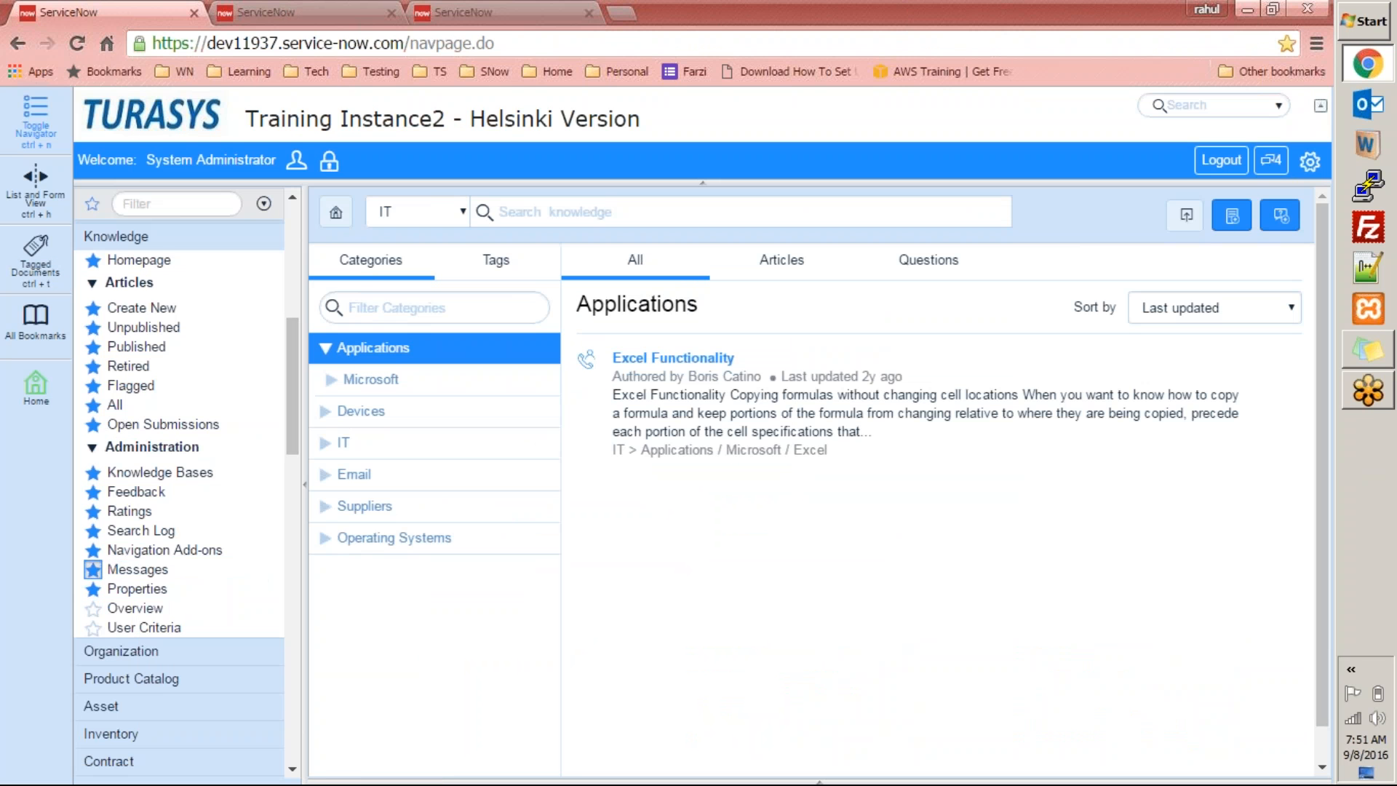
pyautogui.click(112, 591)
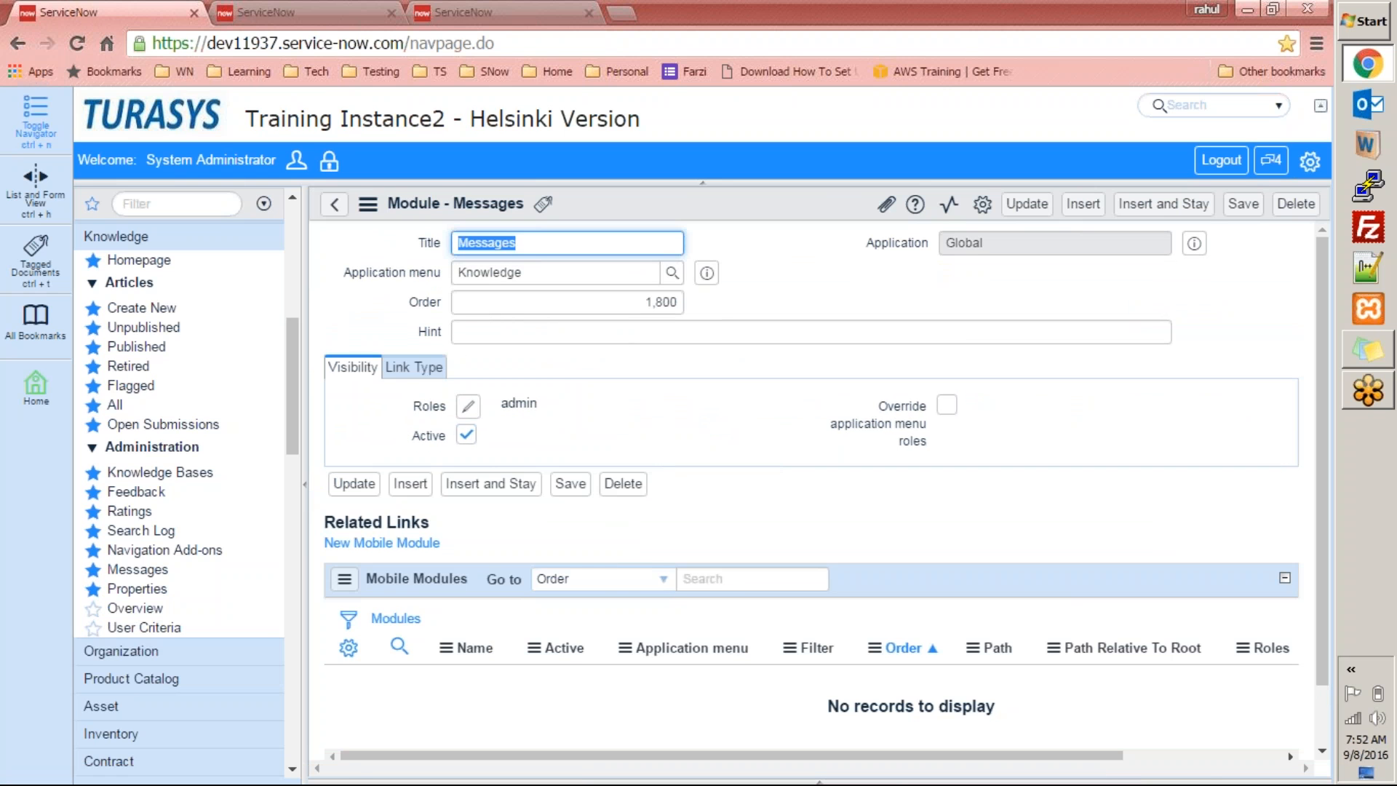
pyautogui.click(413, 367)
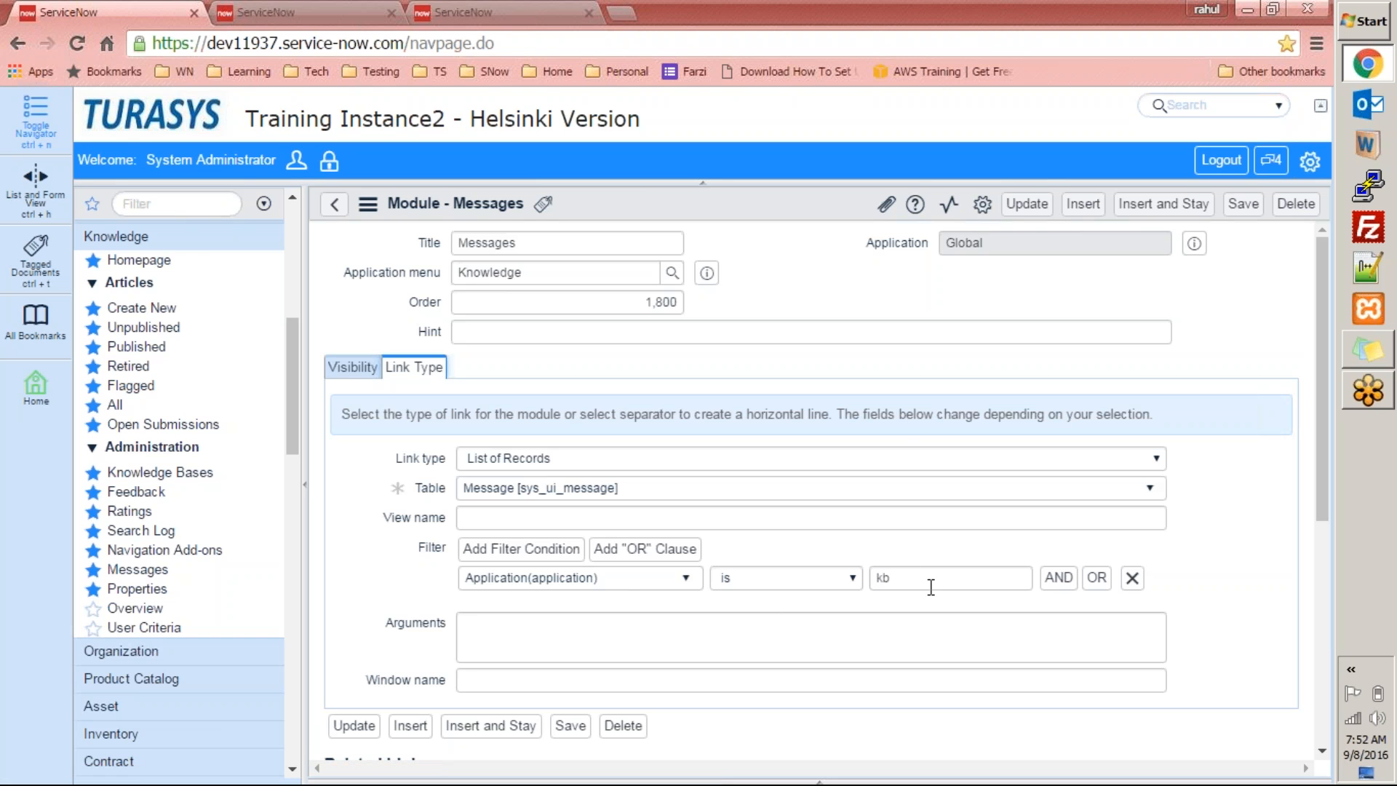
# Filter the navigator by "message", open the knowledge Messages list, and look through the matching modules
pyautogui.click(182, 202)
pyautogui.write('m')
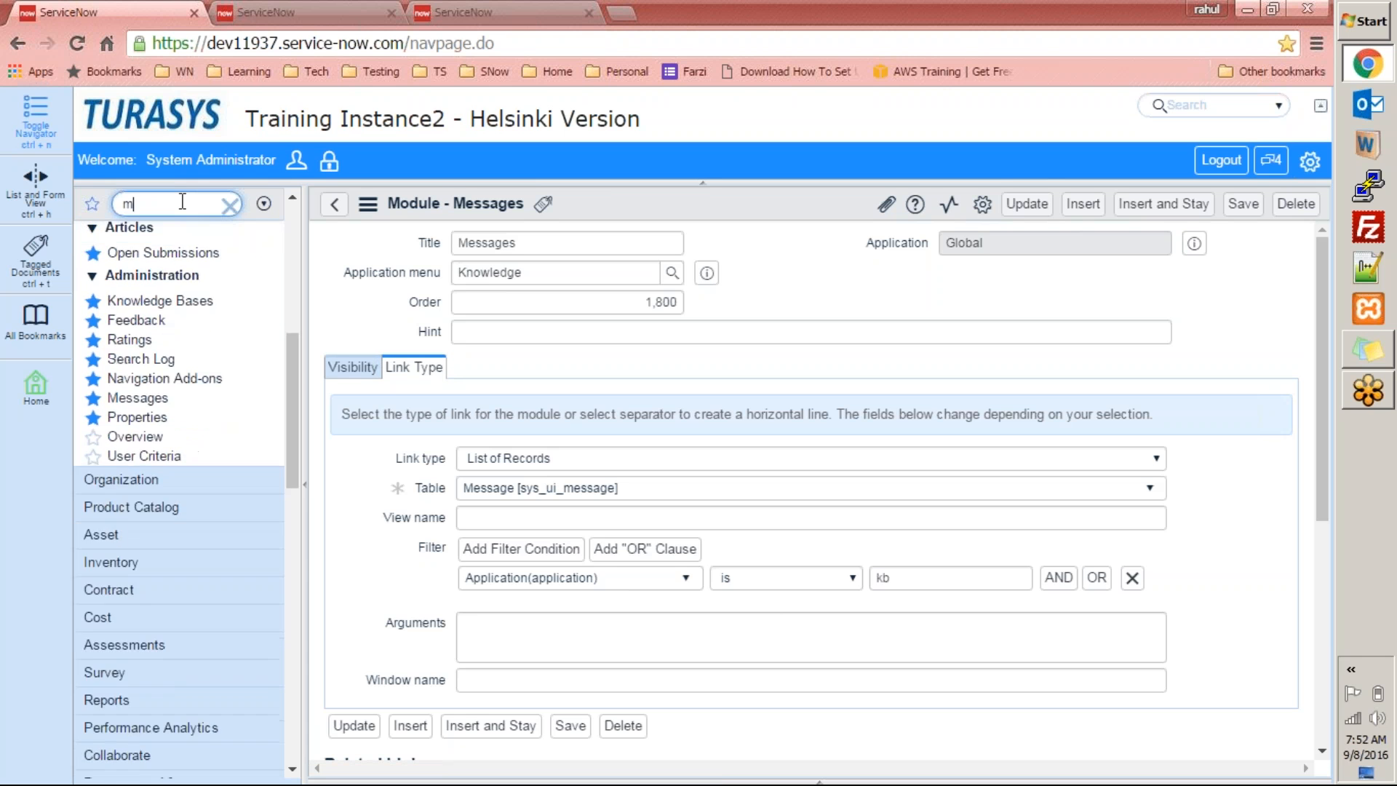
pyautogui.write('essage')
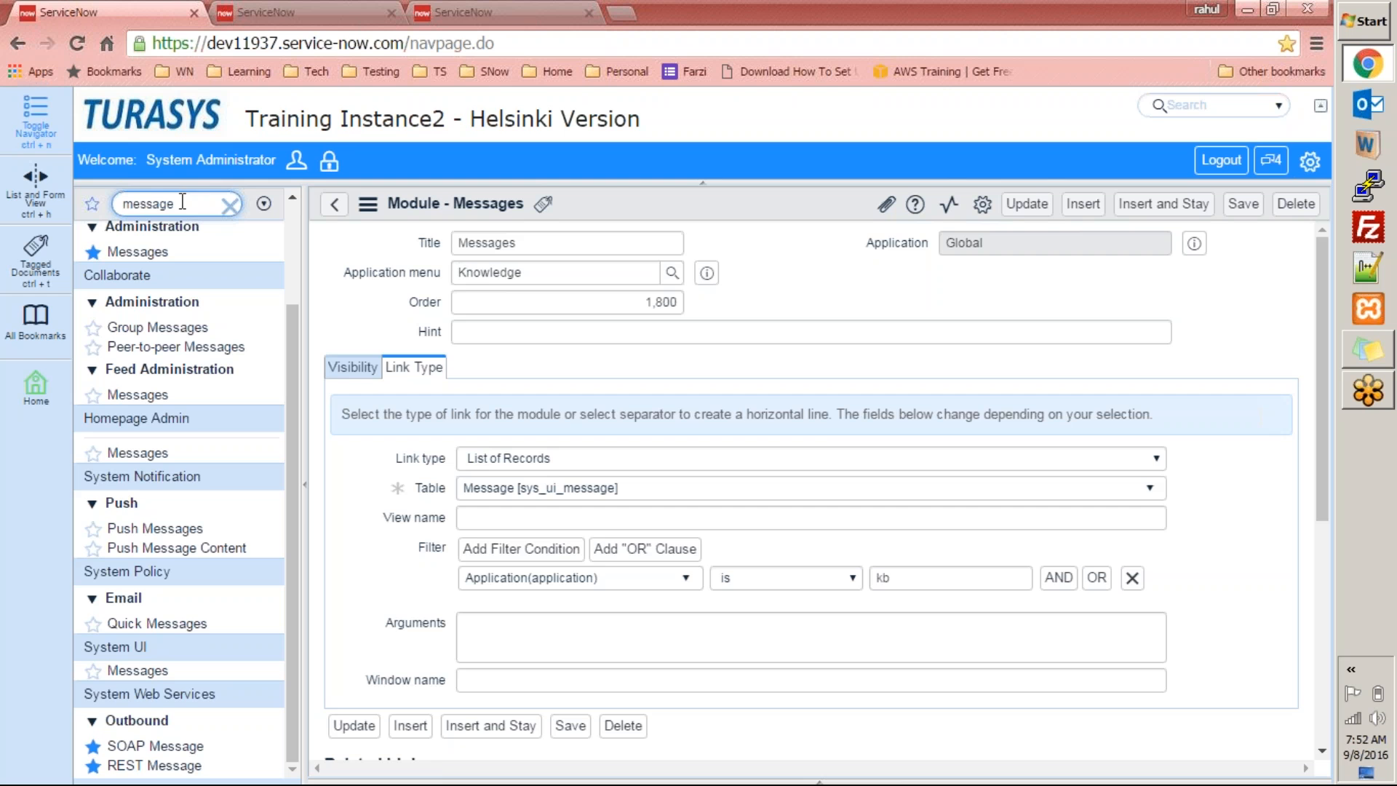
pyautogui.click(146, 251)
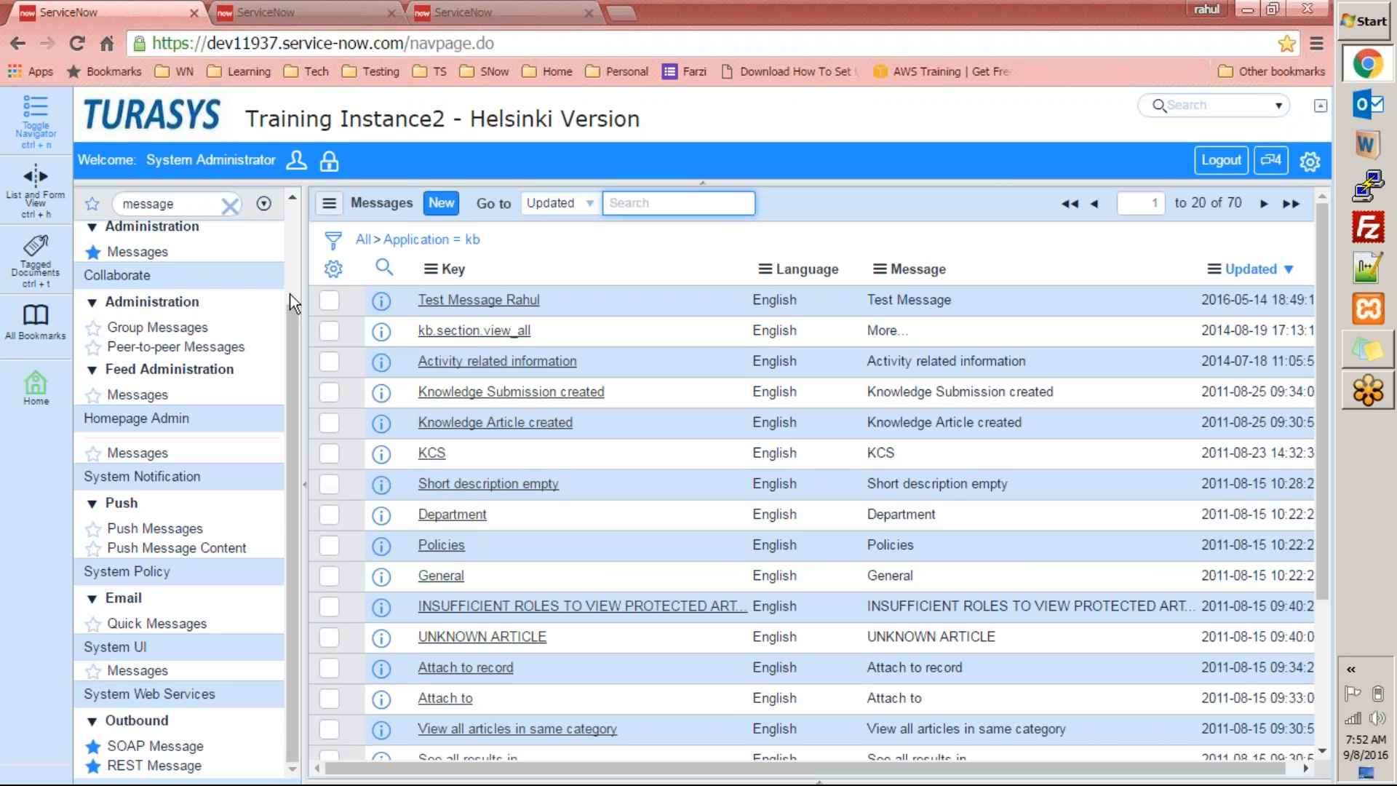
pyautogui.moveTo(291, 326); pyautogui.dragTo(307, 467)
pyautogui.moveTo(291, 333); pyautogui.dragTo(287, 227)
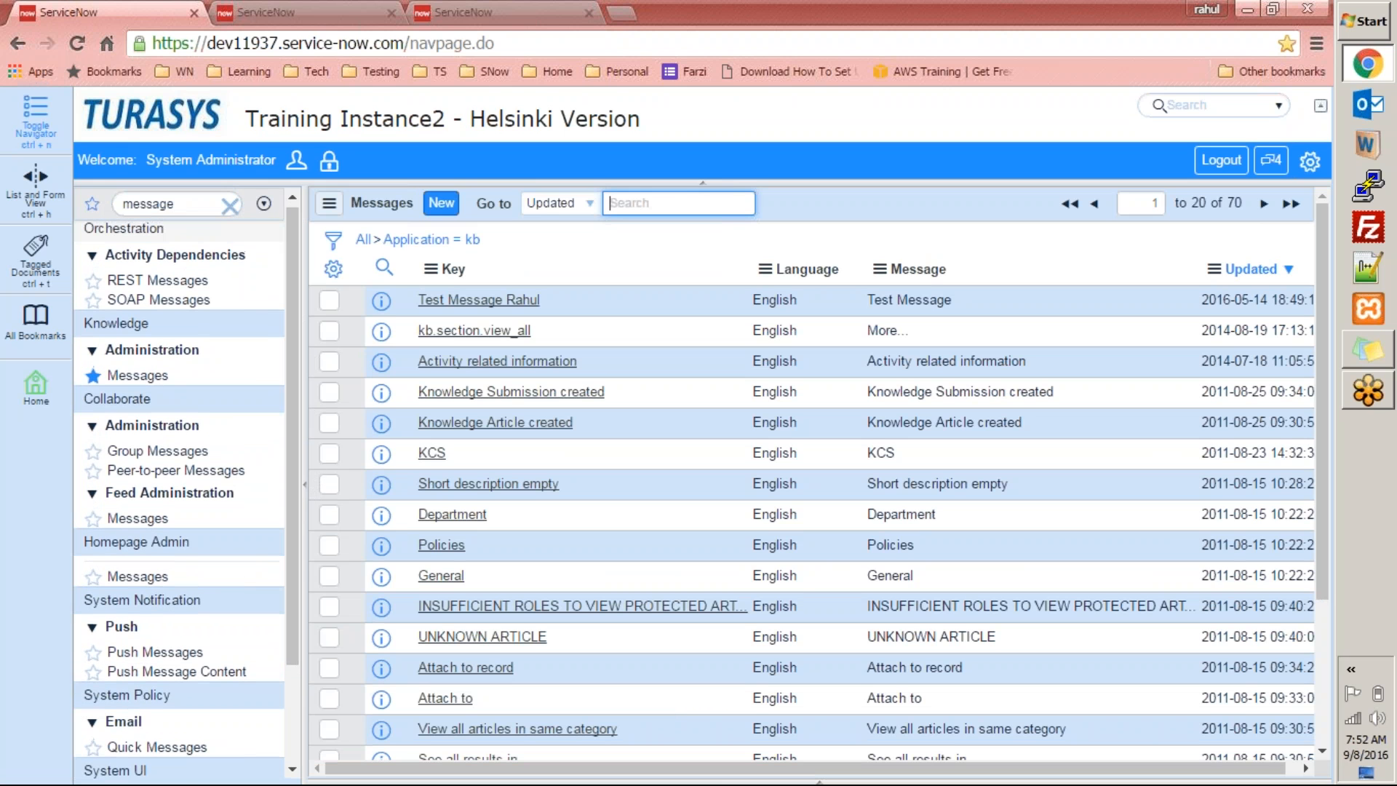
# Replace the navigator filter with "knowled" to list the knowledge modules
pyautogui.doubleClick(210, 203)
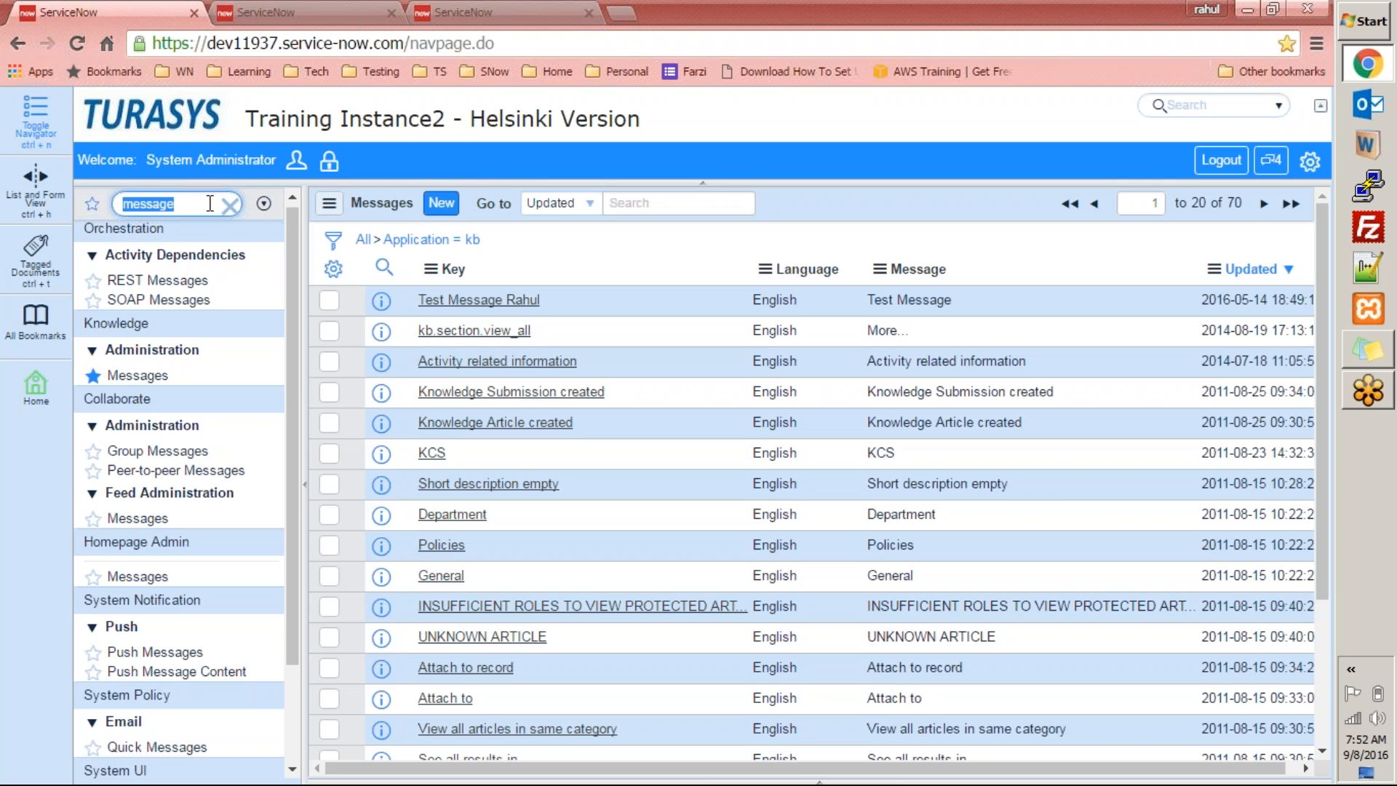
pyautogui.write('mes')
pyautogui.press('BackSpace')
pyautogui.press('BackSpace')
pyautogui.press('BackSpace')
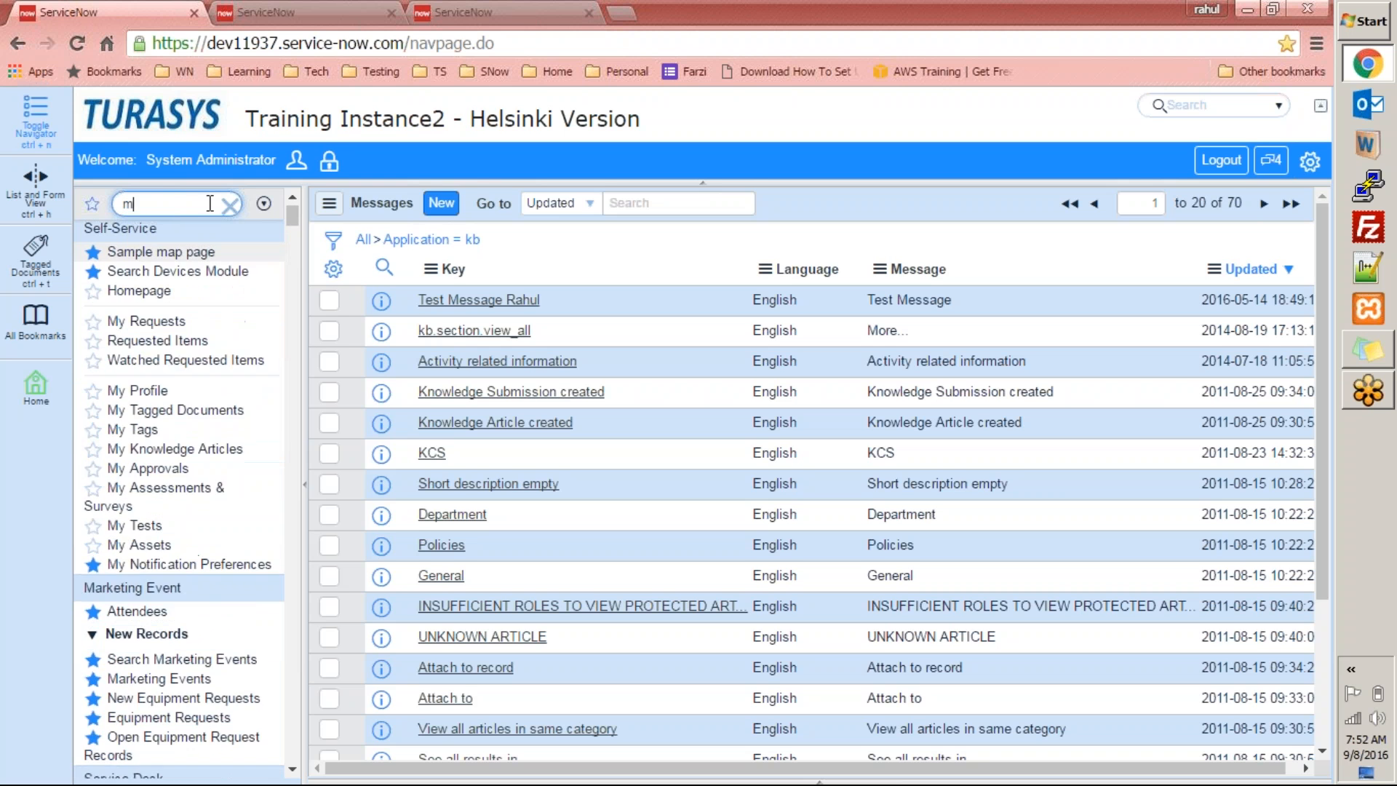
pyautogui.write('knowled')
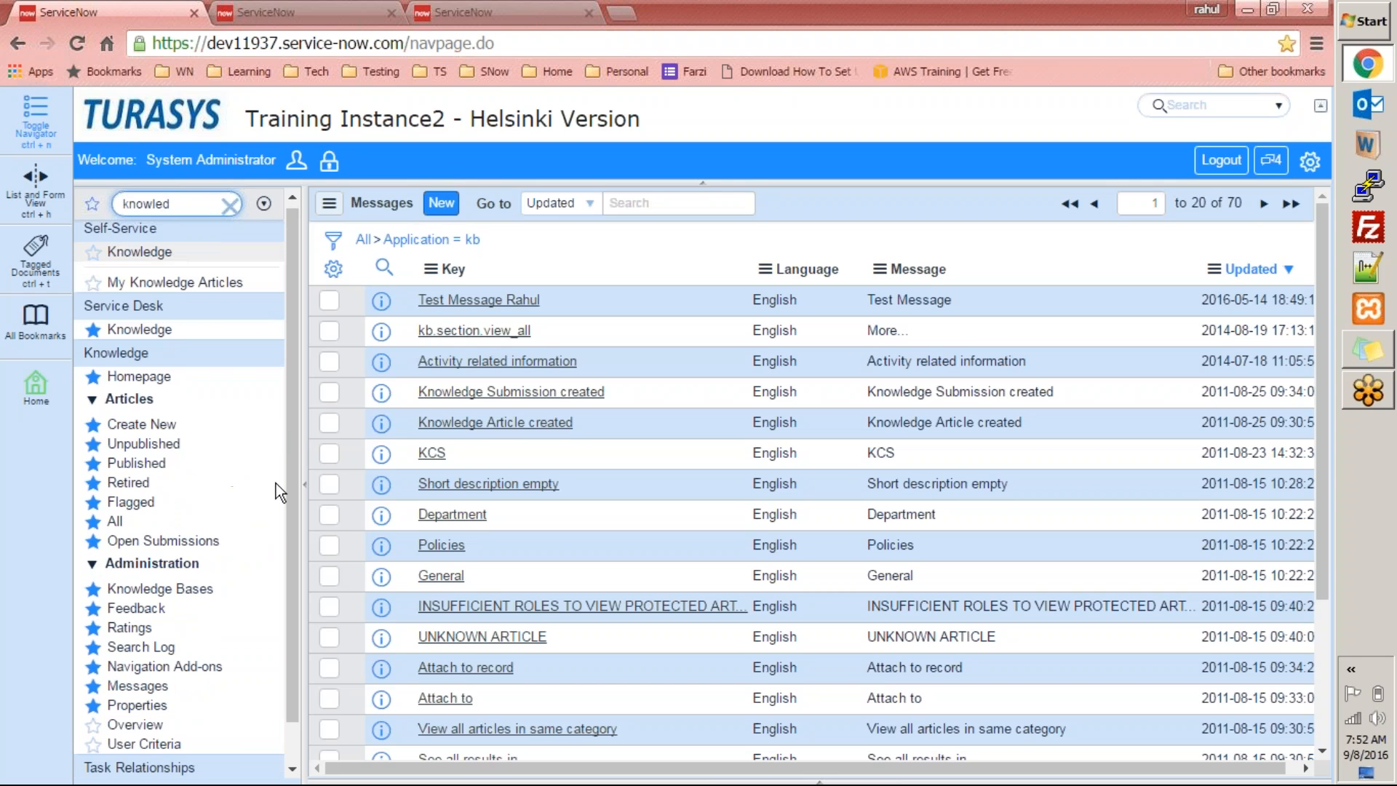
pyautogui.scroll(-1, 291, 439)
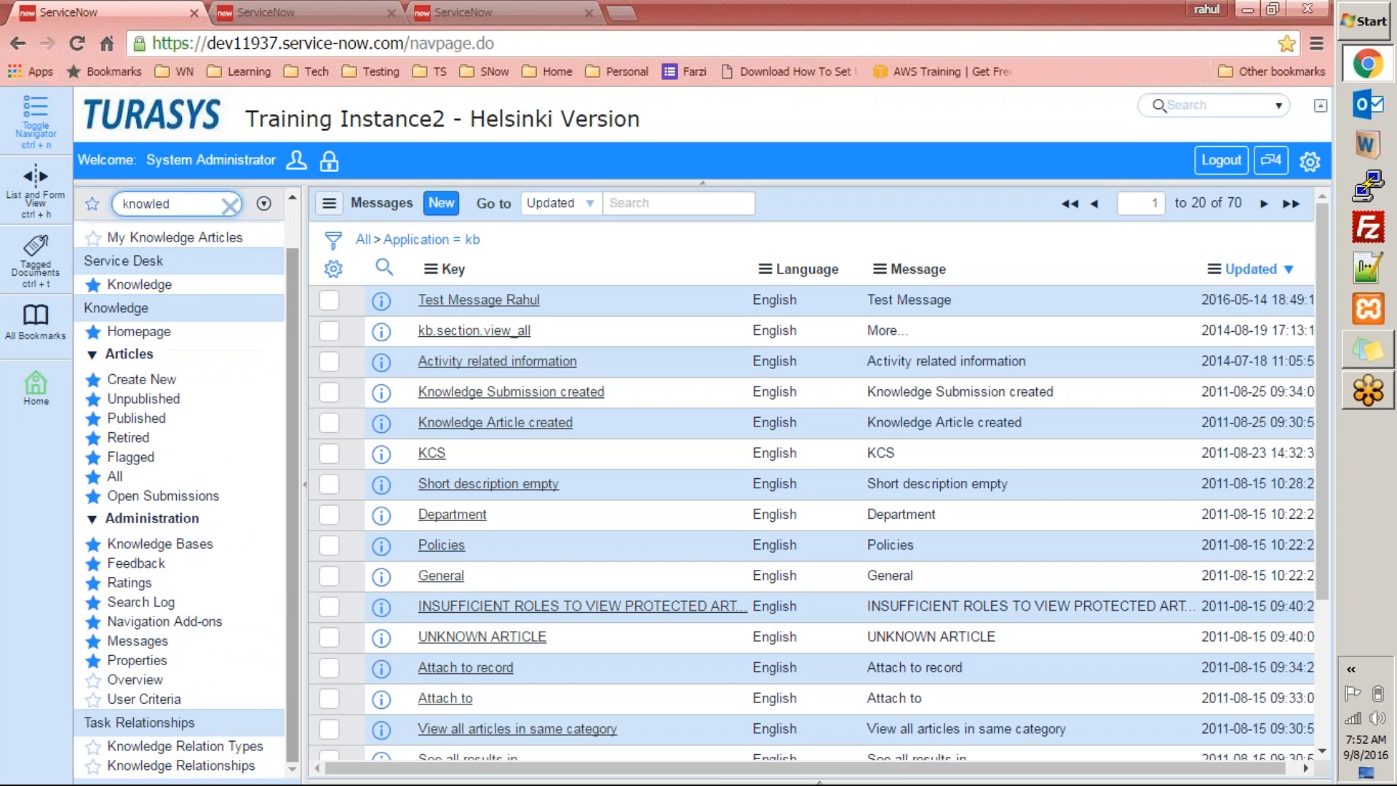
# Review the Knowledge Management Properties page, from the portal settings and workflow-state role lists through to Other Knowledge Properties
pyautogui.click(142, 660)
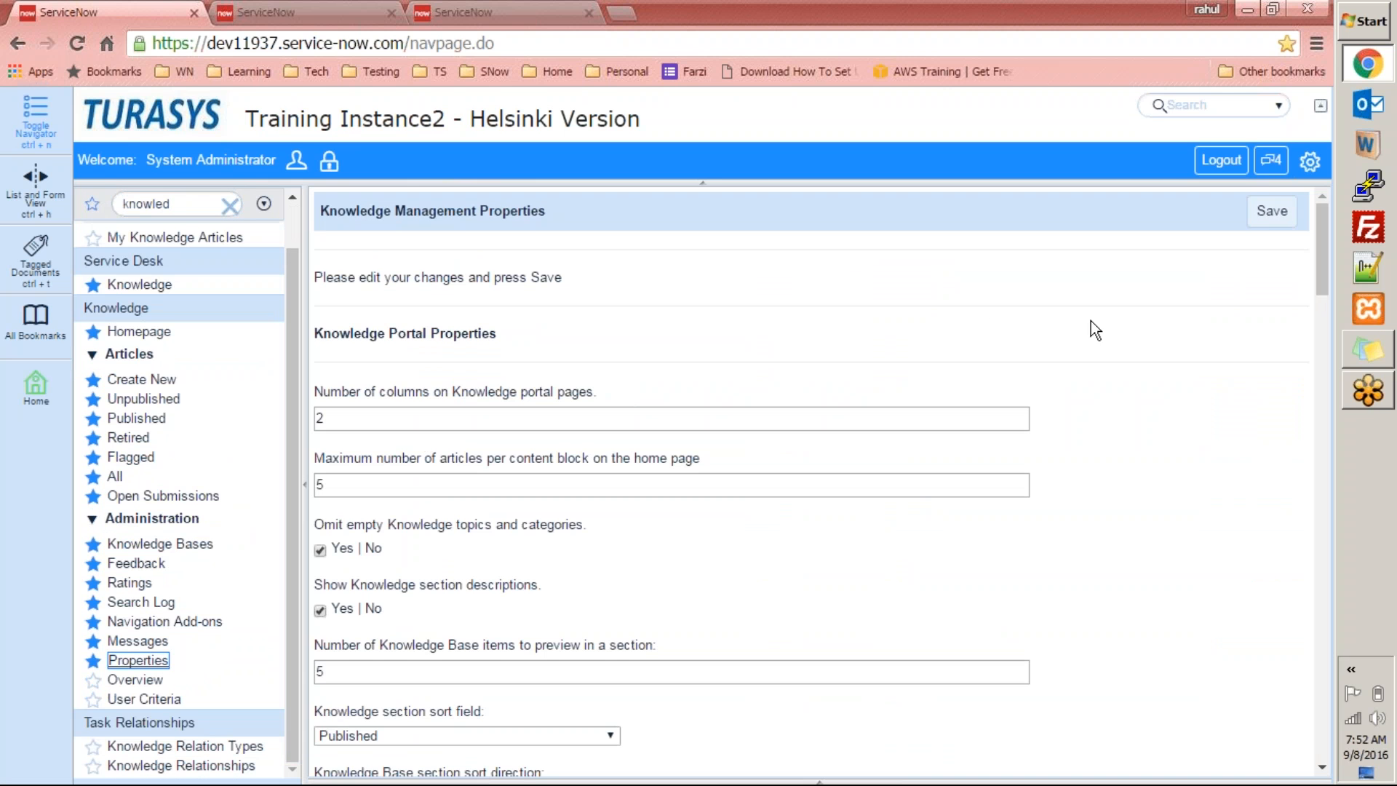
pyautogui.moveTo(1326, 265); pyautogui.dragTo(1332, 380)
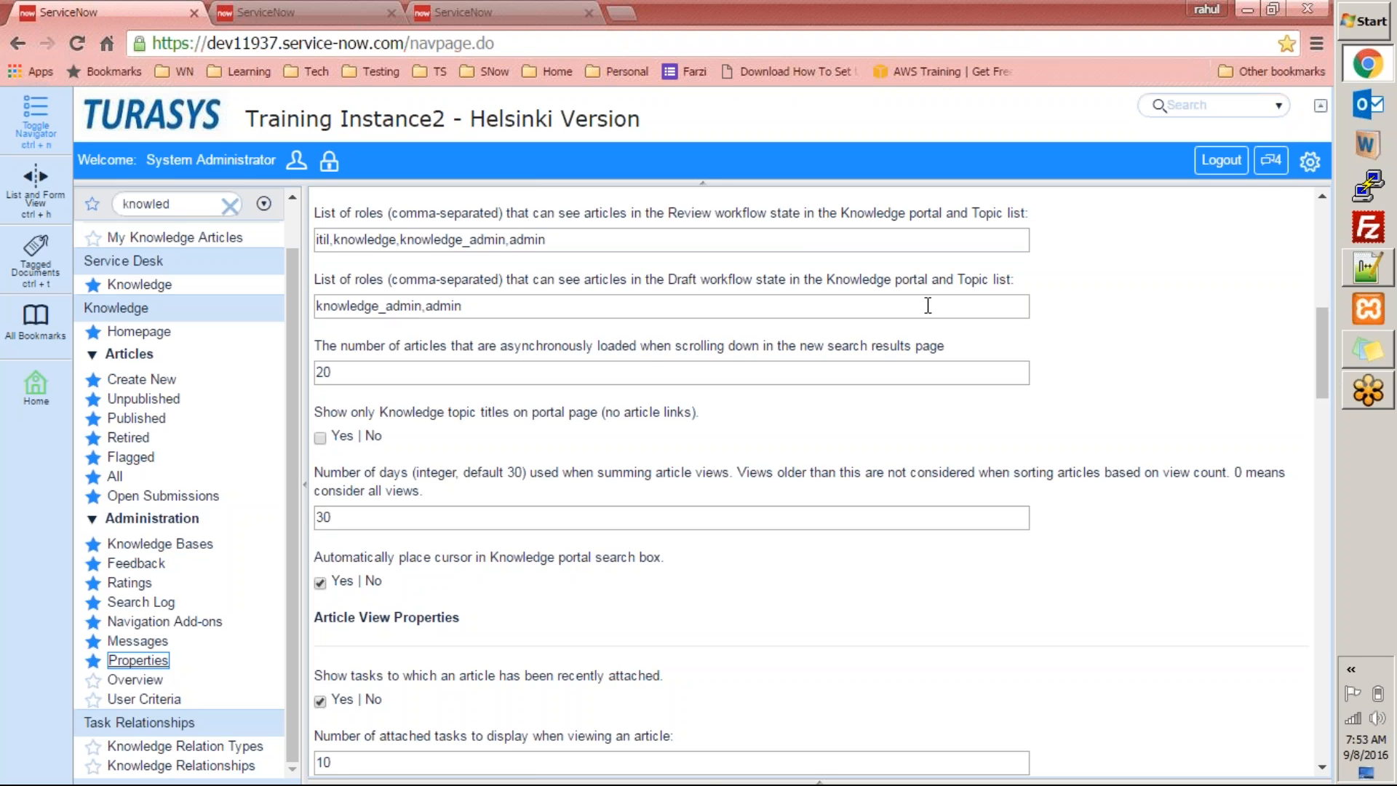
pyautogui.moveTo(638, 354)
pyautogui.moveTo(1323, 340); pyautogui.dragTo(1320, 317)
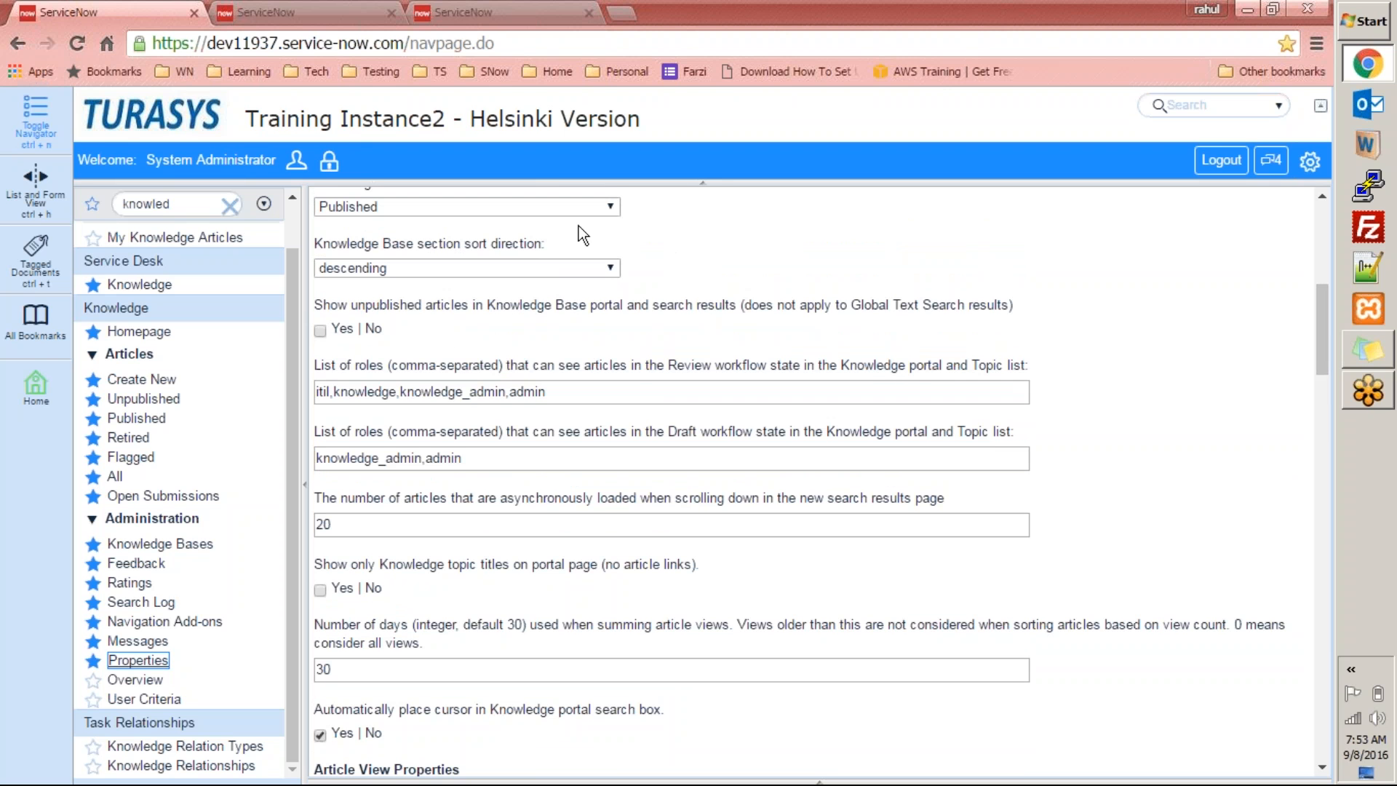
pyautogui.moveTo(1326, 338); pyautogui.dragTo(1325, 320)
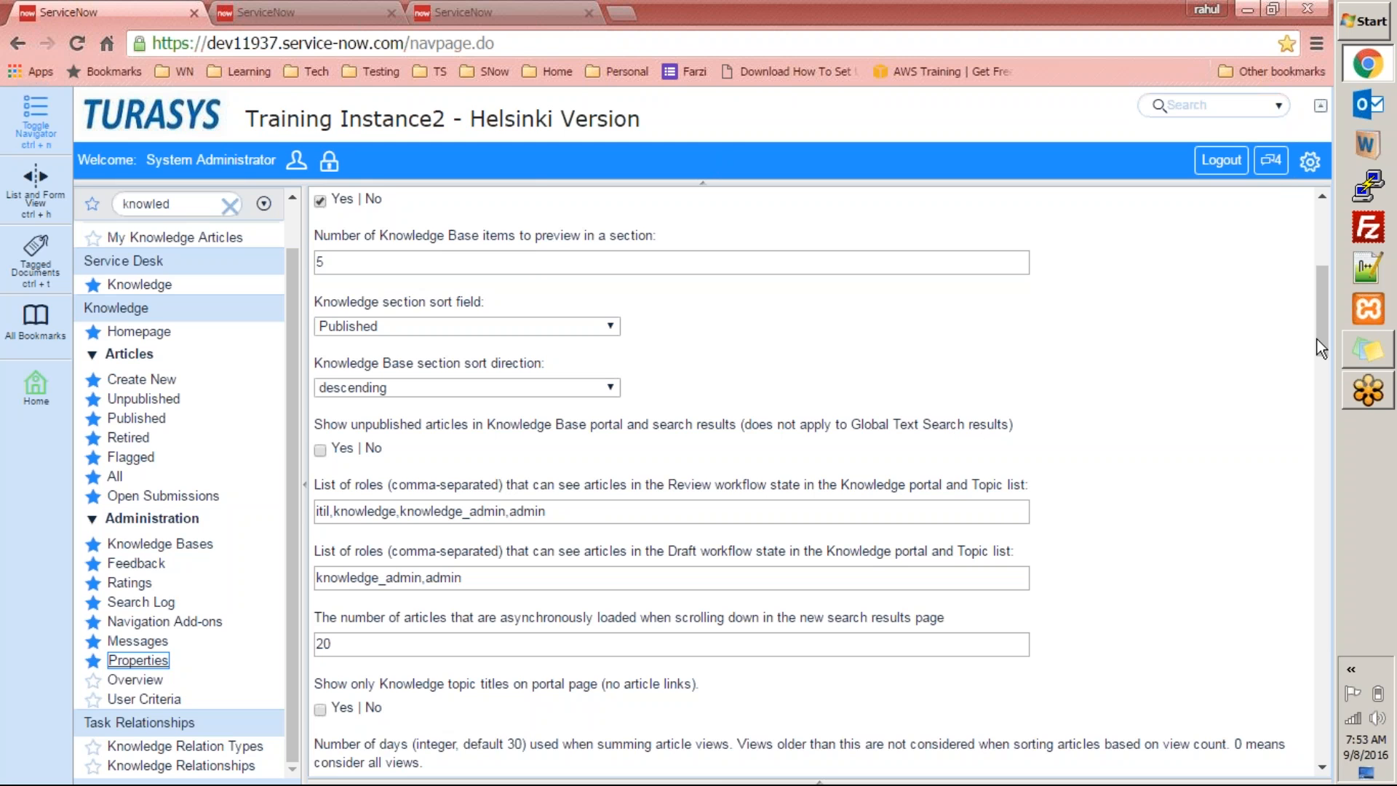
pyautogui.moveTo(1326, 338); pyautogui.dragTo(1321, 704)
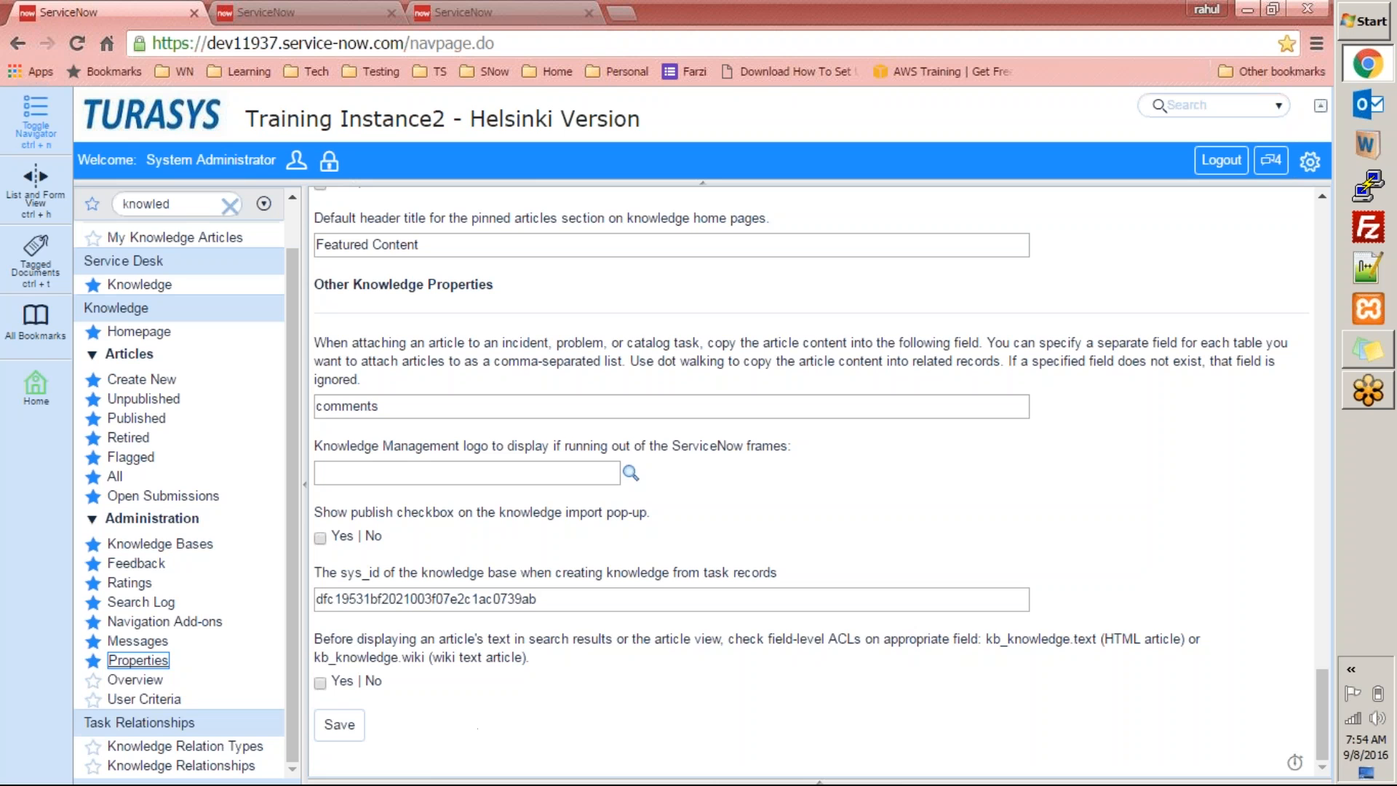
# View the Knowledge Management overview dashboard and expand the flagged article KB0010032 group
pyautogui.click(135, 679)
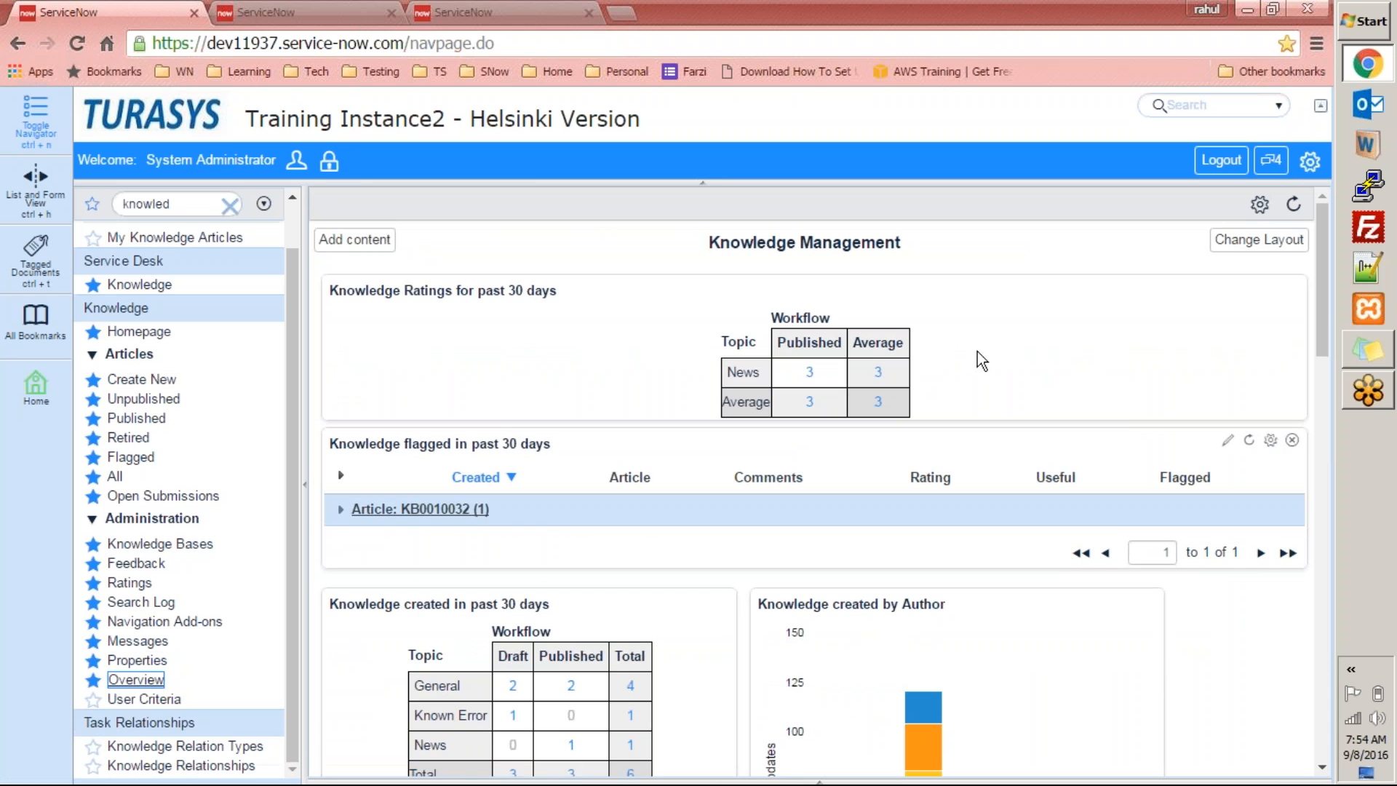
pyautogui.moveTo(1322, 322); pyautogui.dragTo(1289, 273)
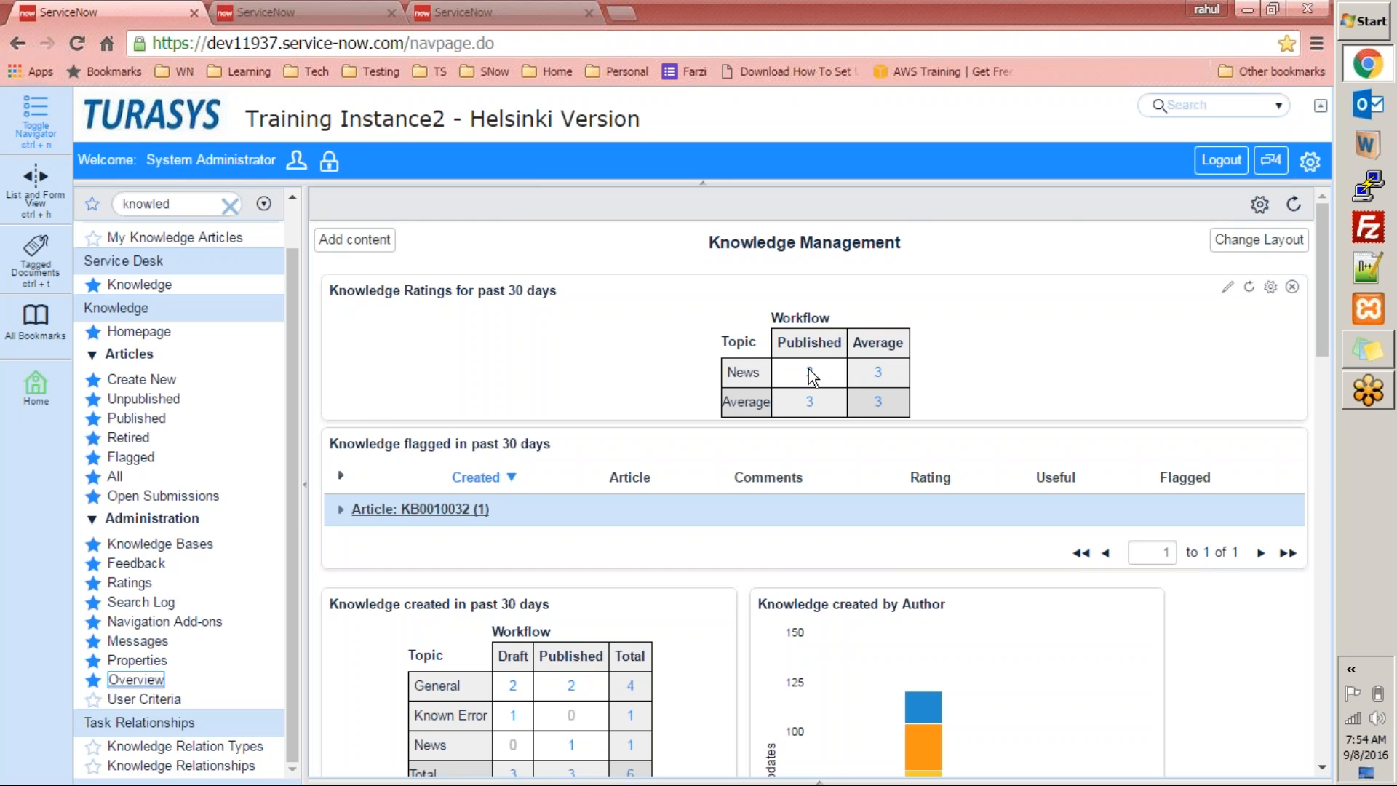
pyautogui.moveTo(811, 374)
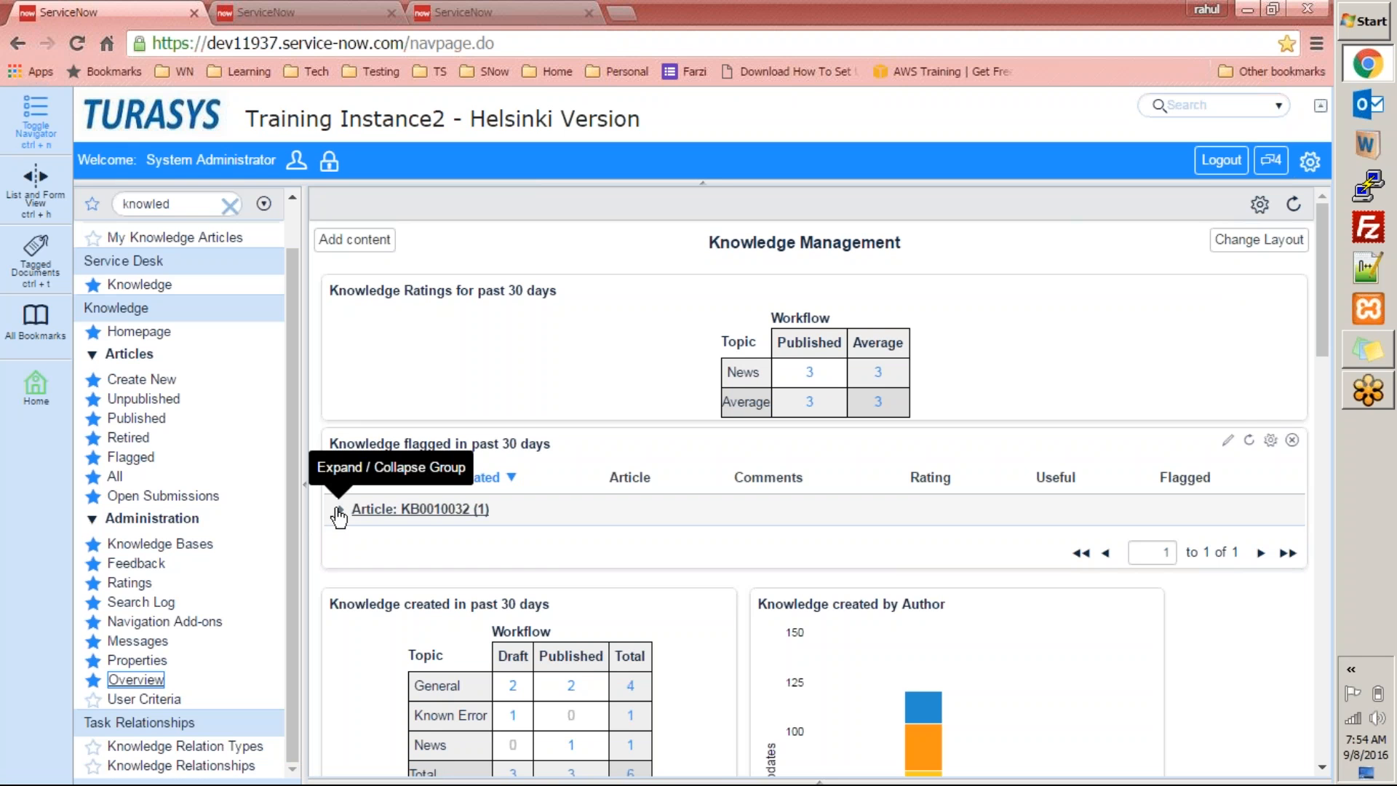
pyautogui.click(339, 510)
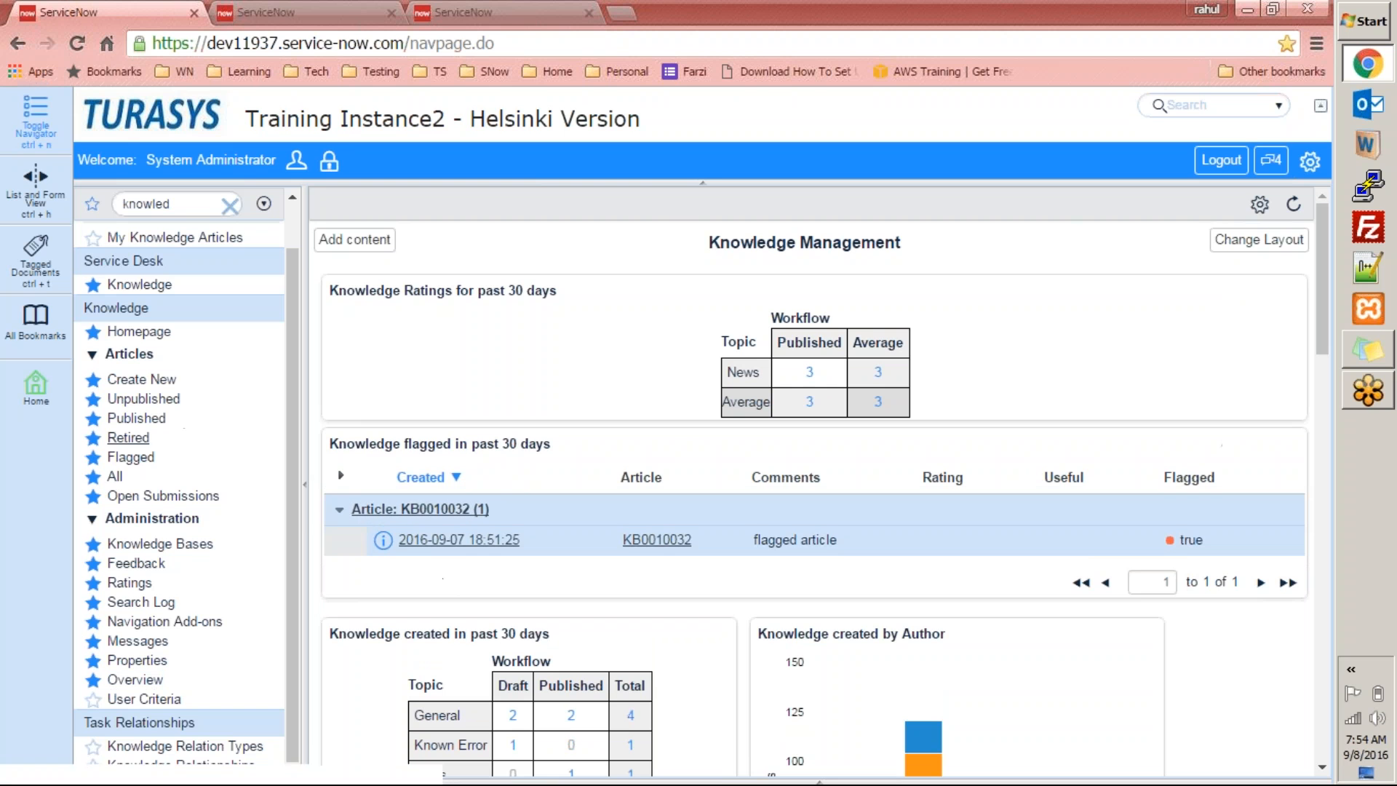
# Find the AWS EC2 Instance Setup article, KB0010034, and flag it from its knowledge homepage view with the comment "flagged"
pyautogui.click(115, 476)
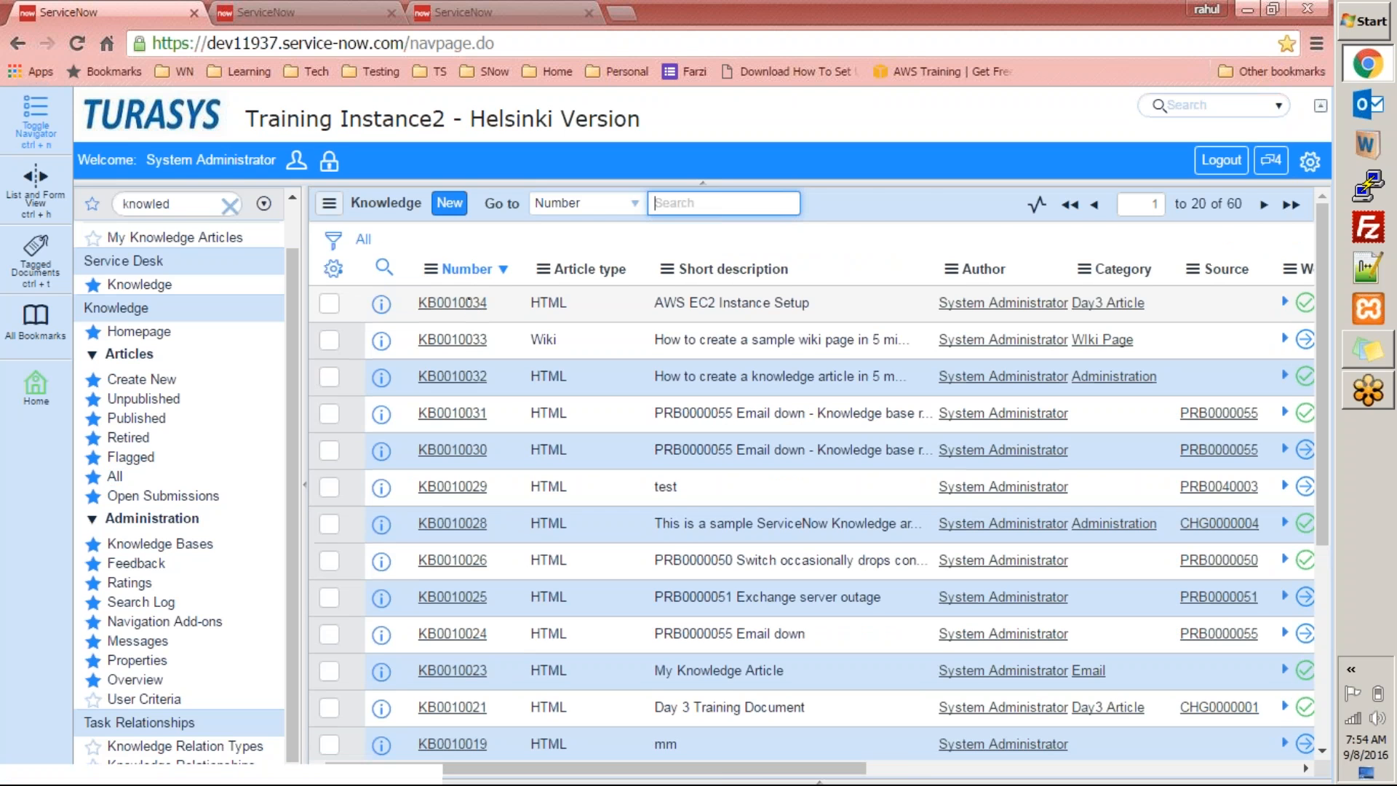
pyautogui.click(473, 306)
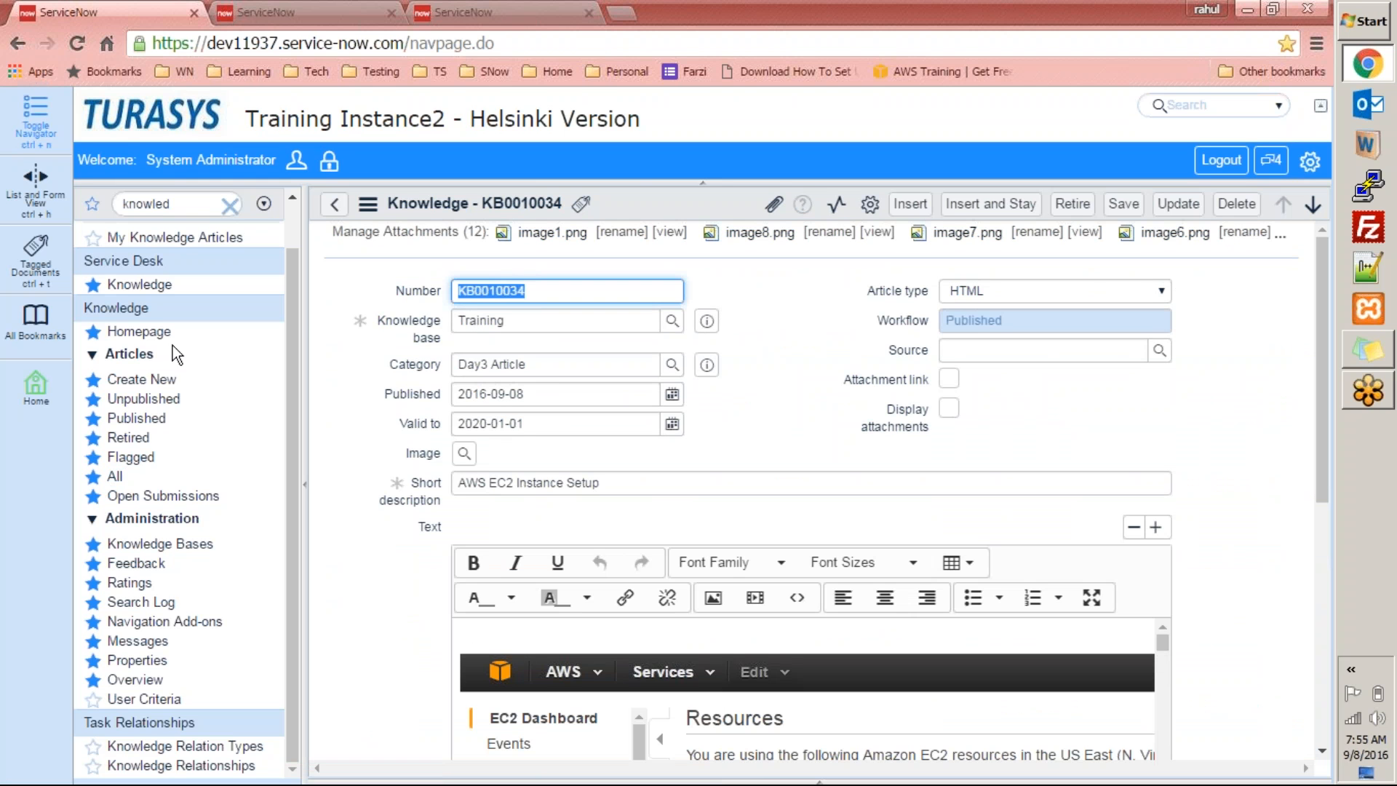
pyautogui.click(139, 331)
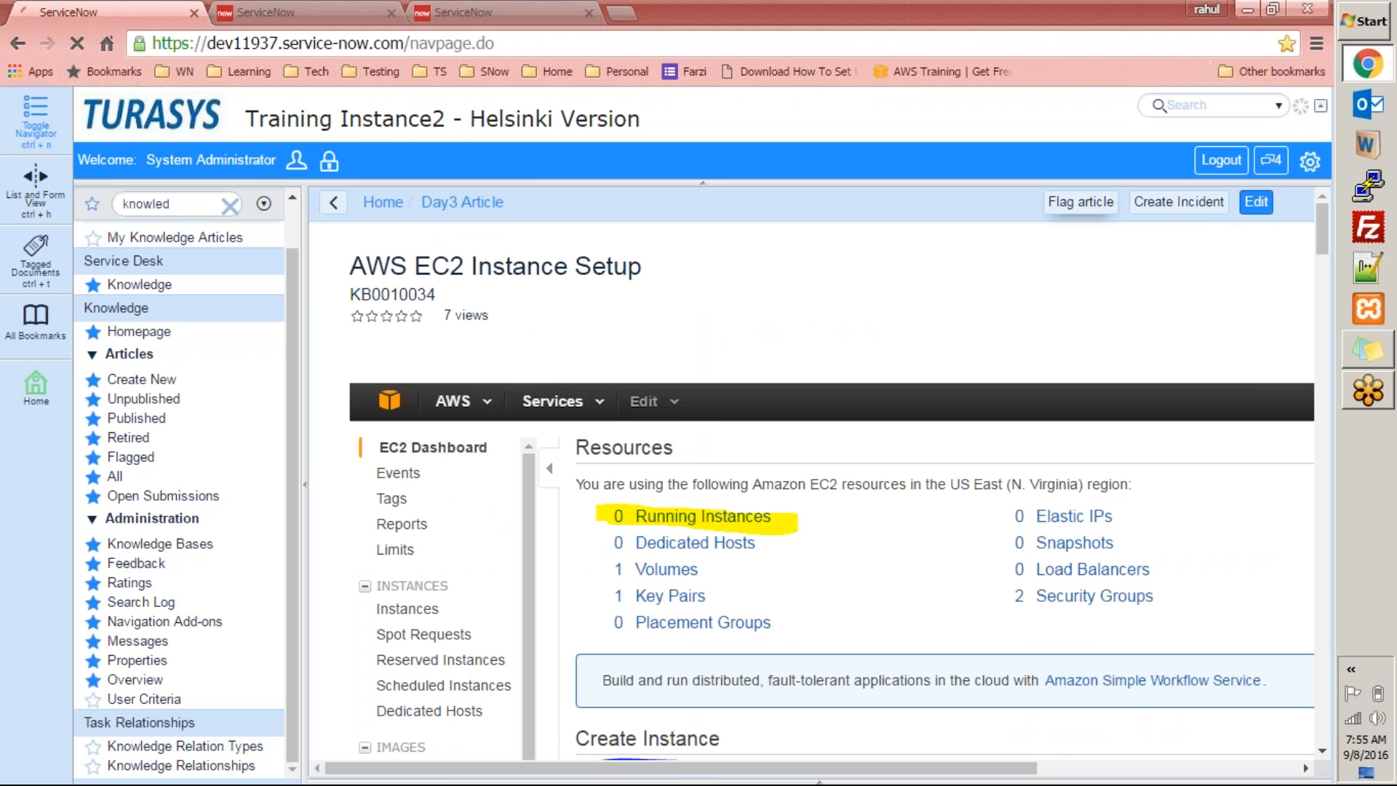
pyautogui.click(1082, 204)
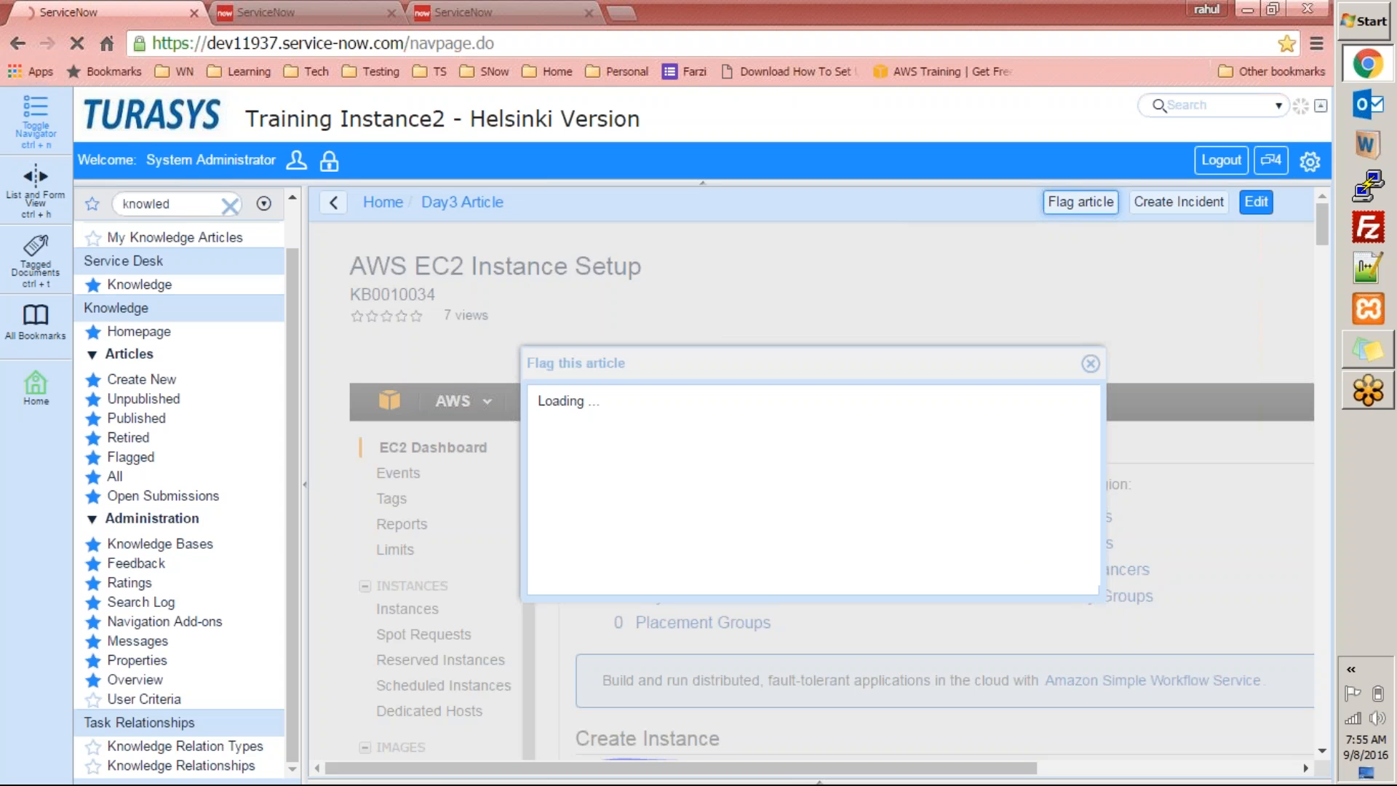
pyautogui.click(800, 453)
pyautogui.write('flagged')
pyautogui.click(1063, 572)
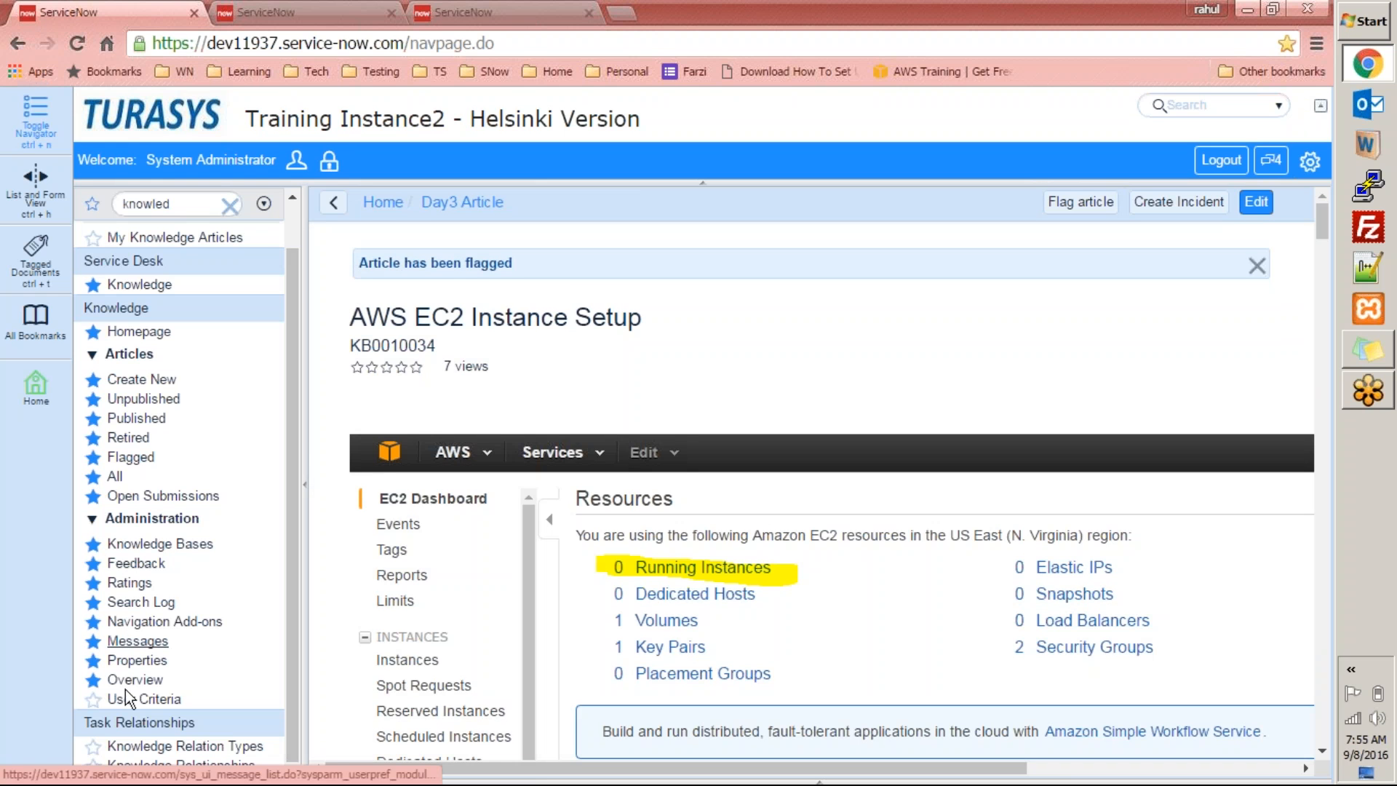
# Reopen the Knowledge Management overview dashboard and check the articles flagged in the past 30 days
pyautogui.click(135, 679)
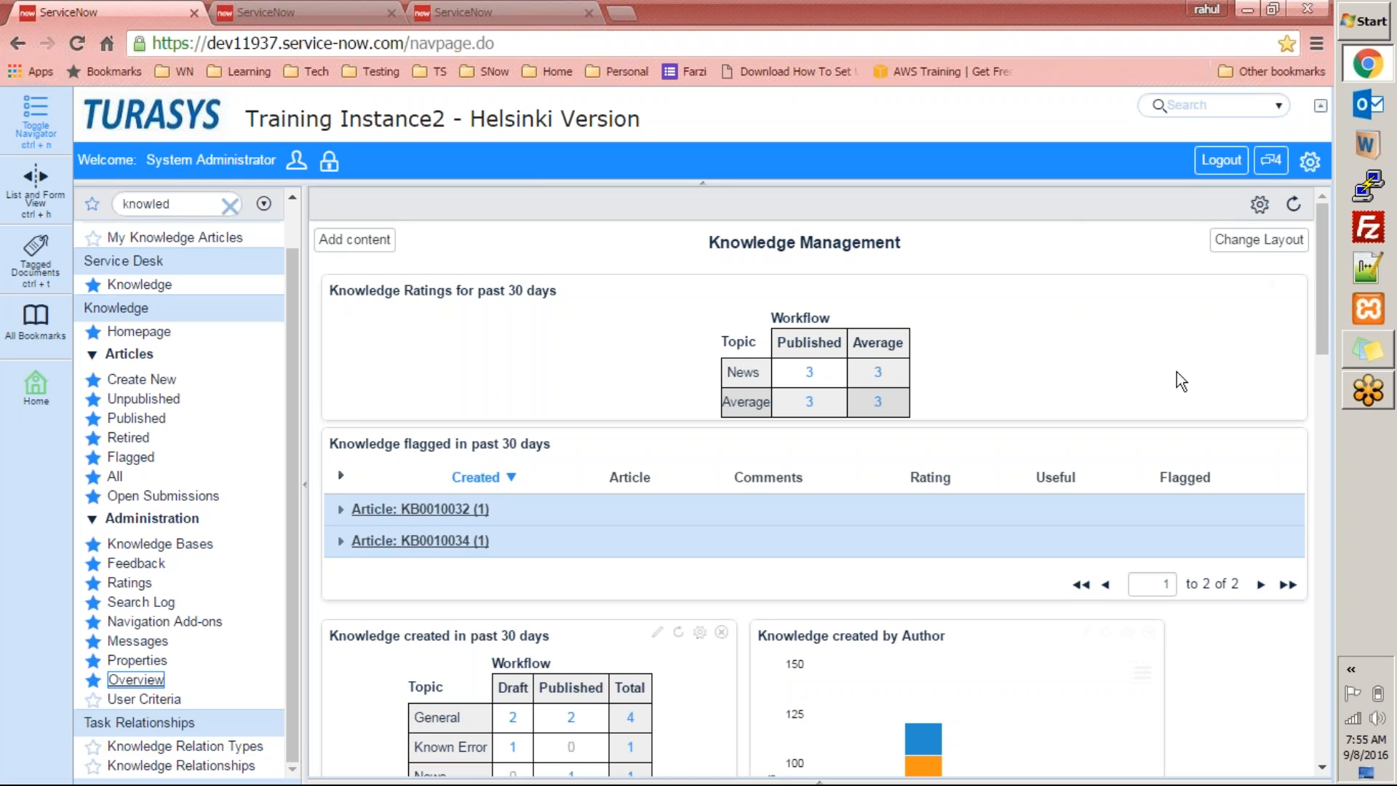
pyautogui.moveTo(1321, 317); pyautogui.dragTo(1279, 284)
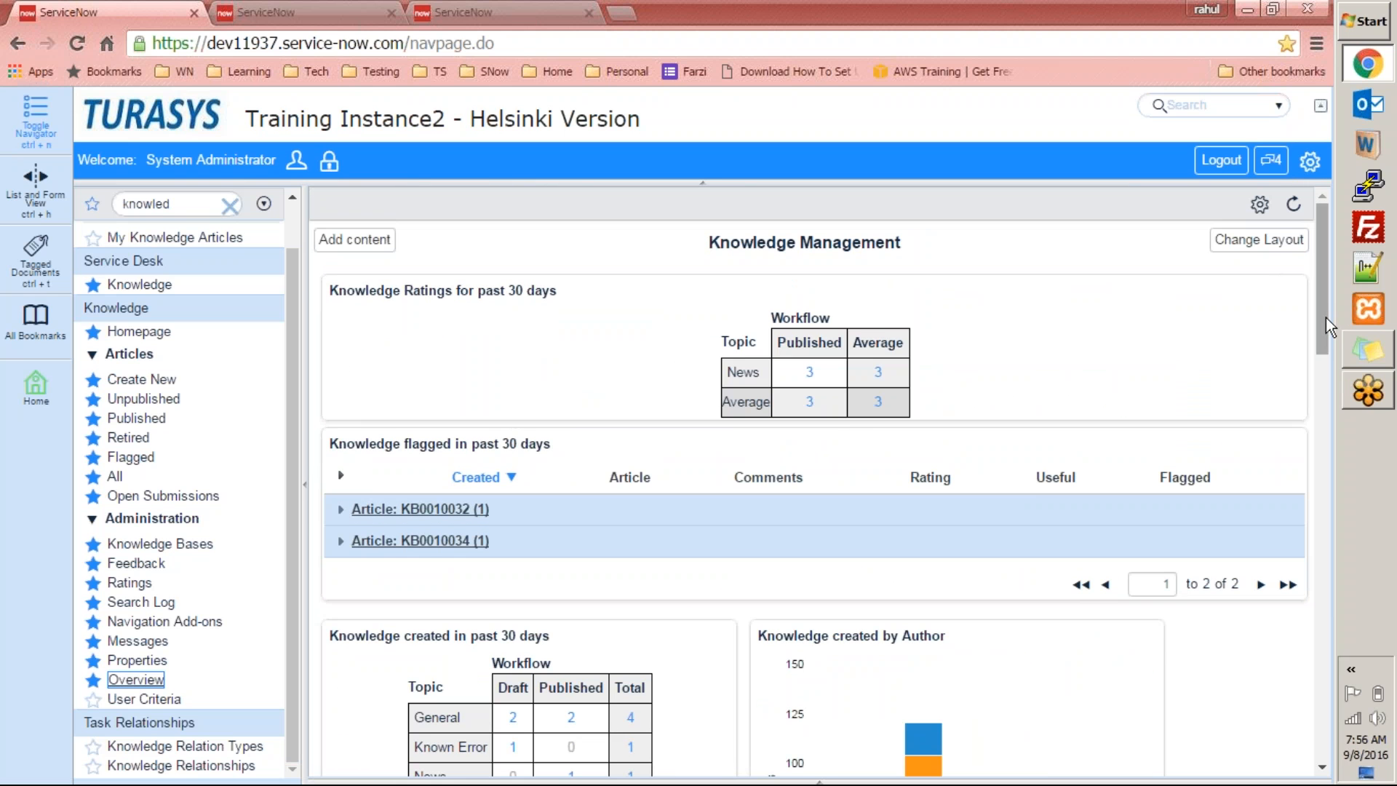
pyautogui.moveTo(1325, 326); pyautogui.dragTo(1330, 267)
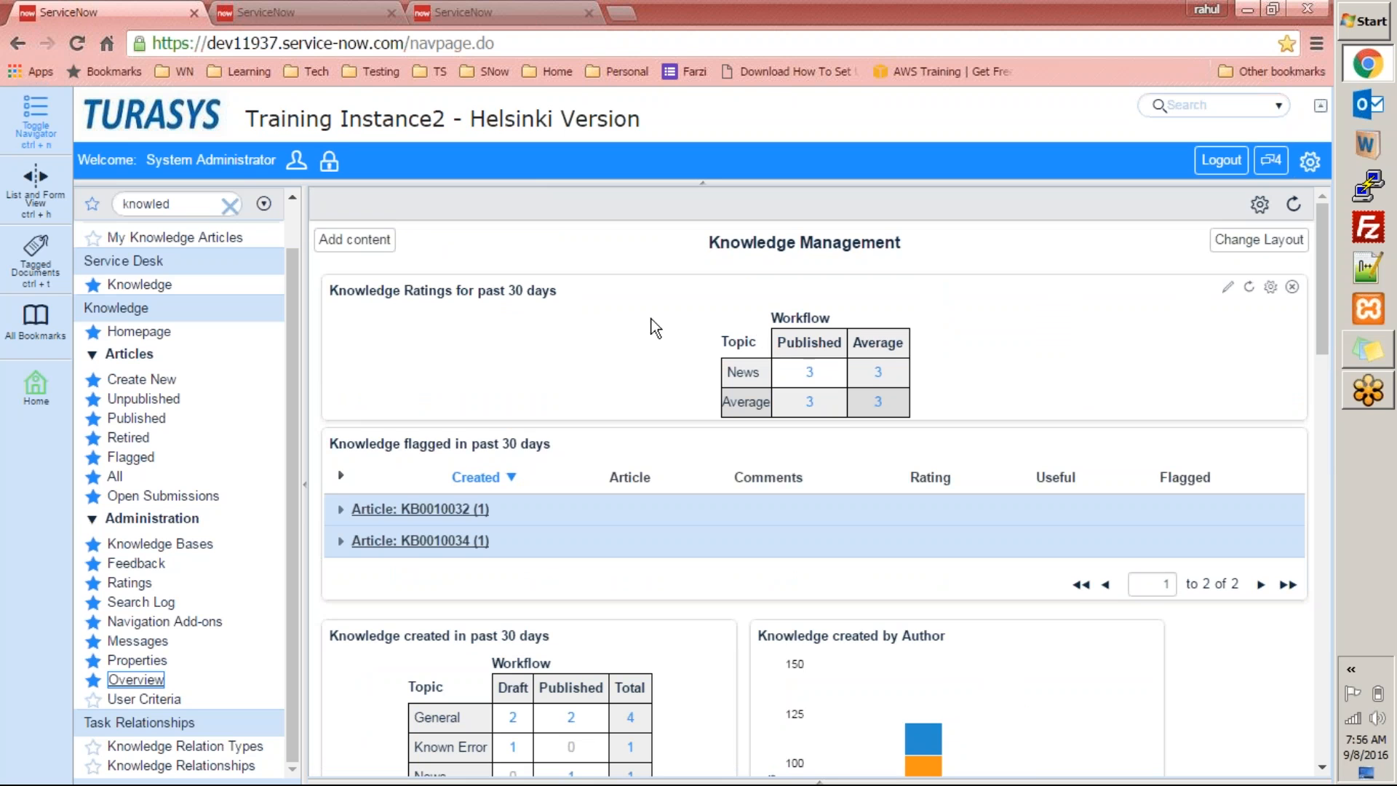
# Preview the API Usage (Last 30 Days) report from API Transactions Stats as dashboard content, and leave without adding it
pyautogui.click(375, 242)
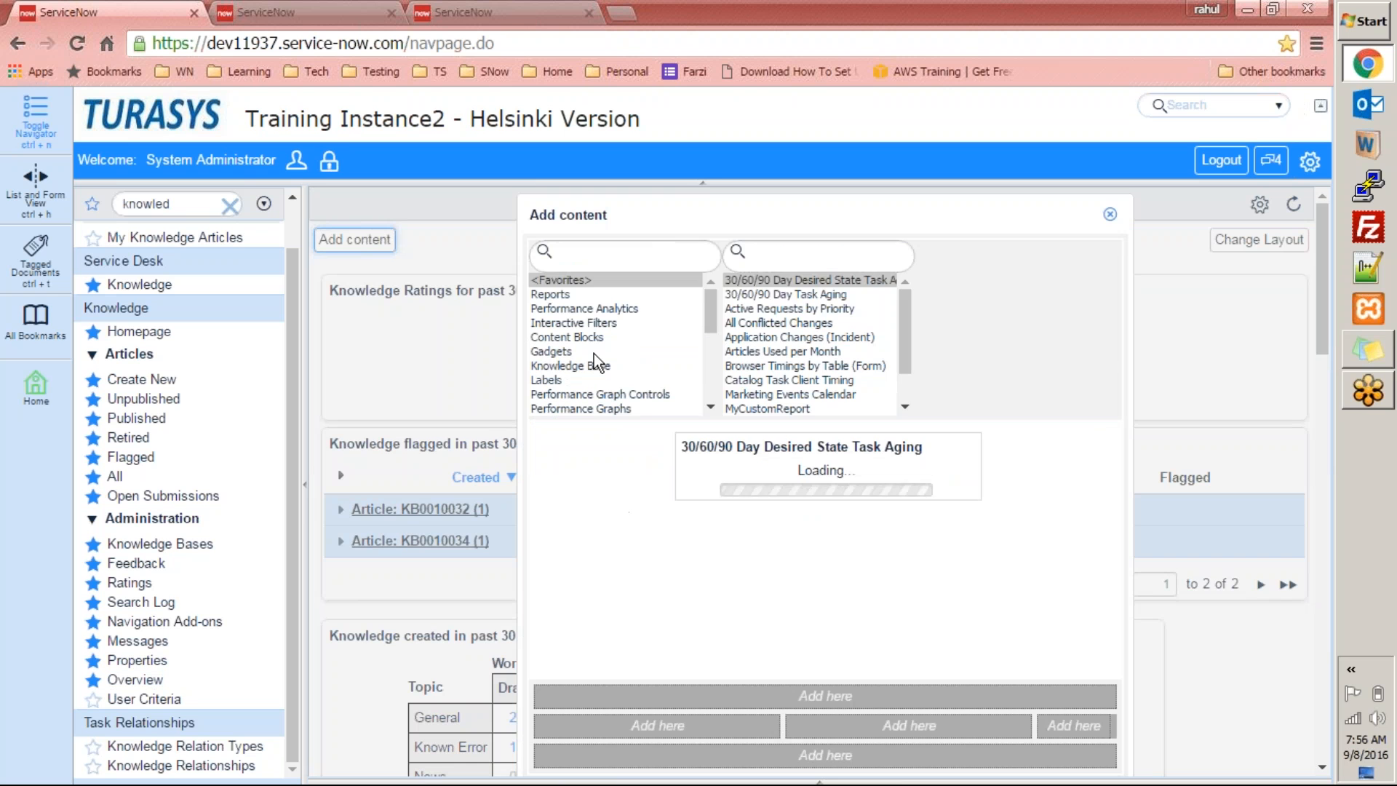
pyautogui.click(571, 294)
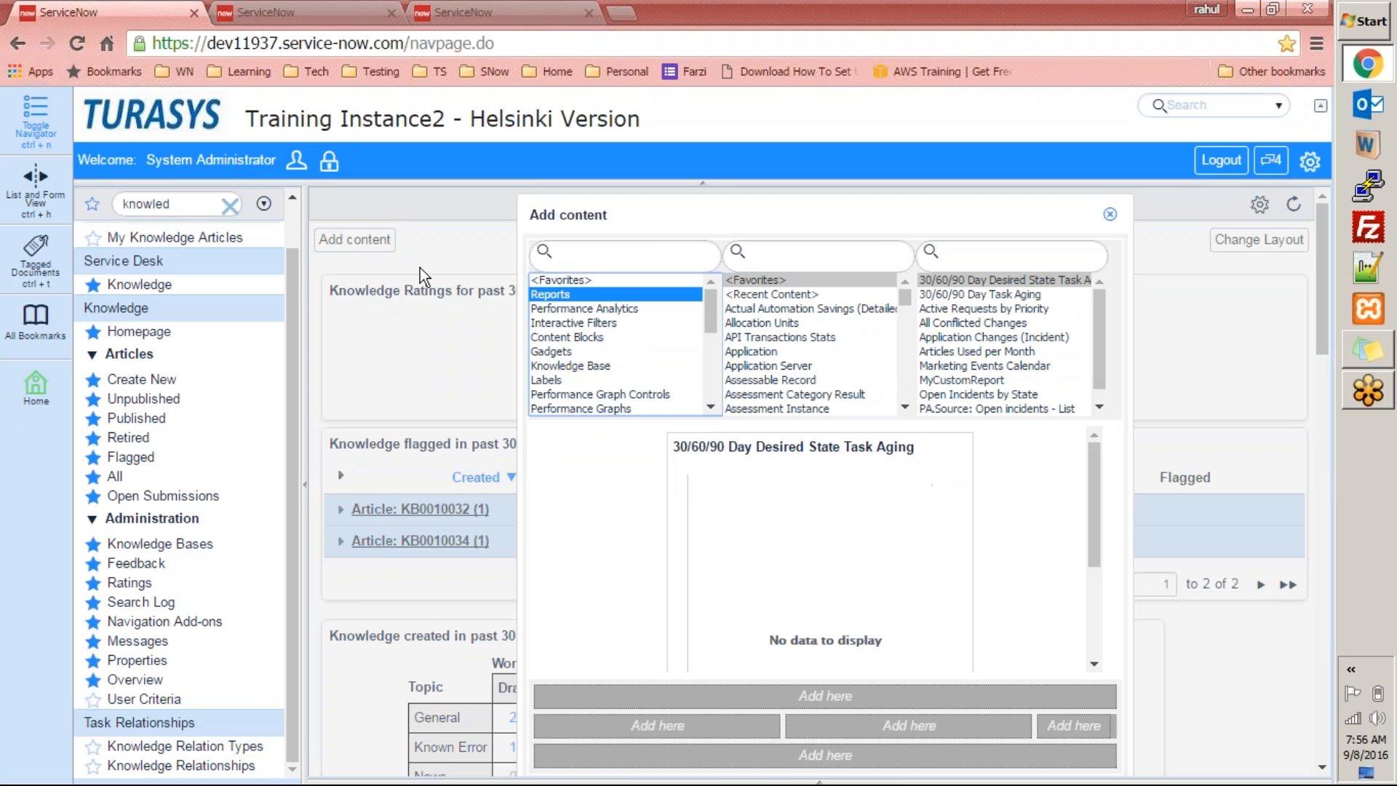
pyautogui.click(752, 336)
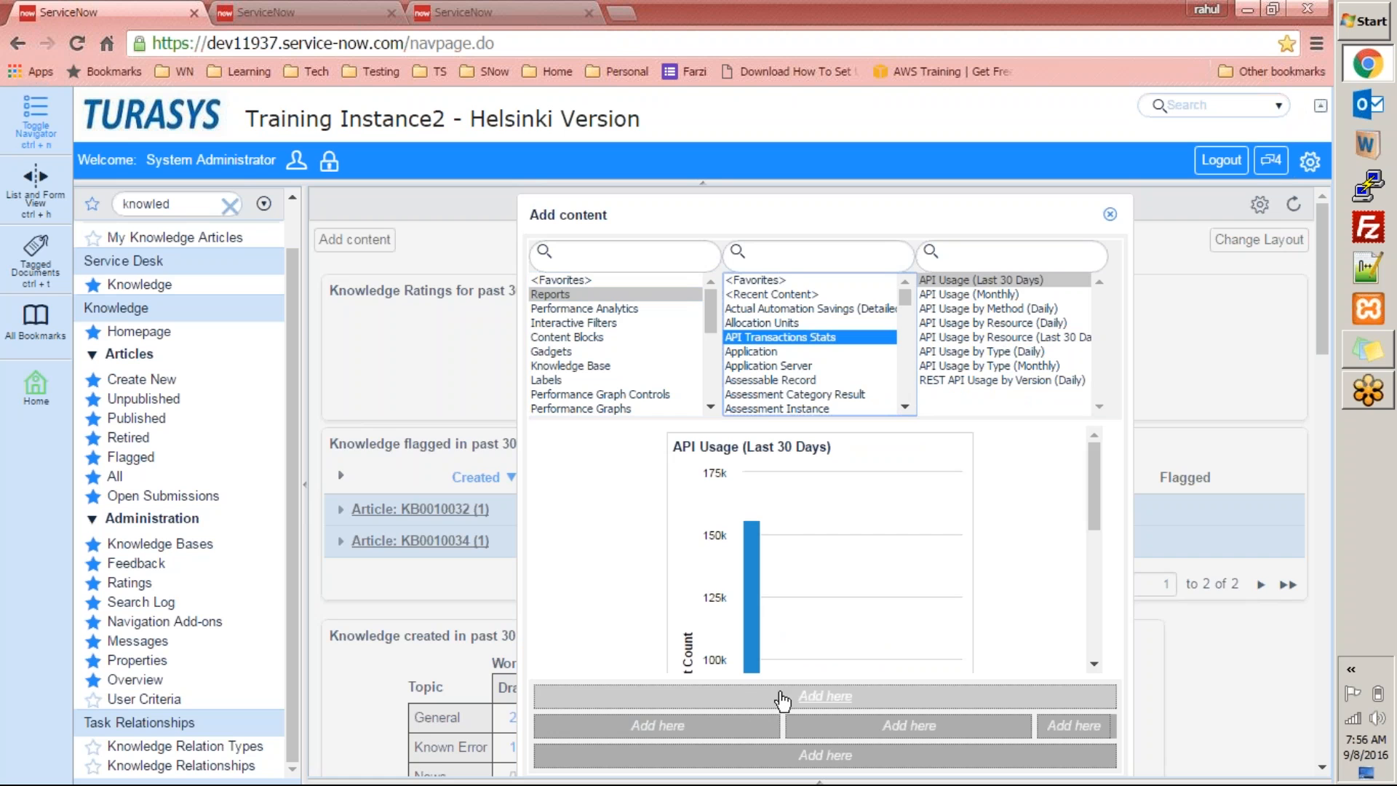
pyautogui.click(1110, 214)
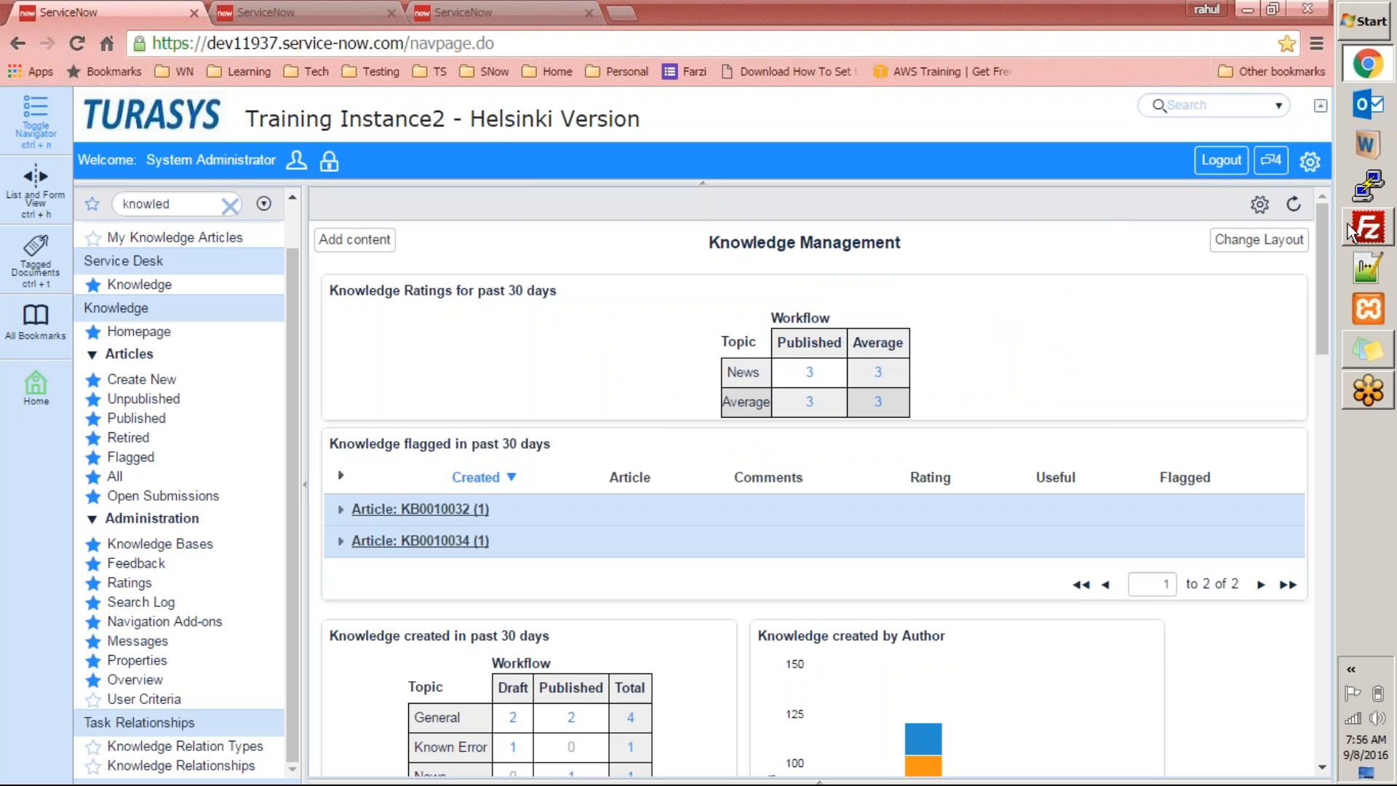
# Examine the dashboard's knowledge creation, views and use reports, including the per-author breakdowns in the charts
pyautogui.moveTo(1326, 246); pyautogui.dragTo(1329, 323)
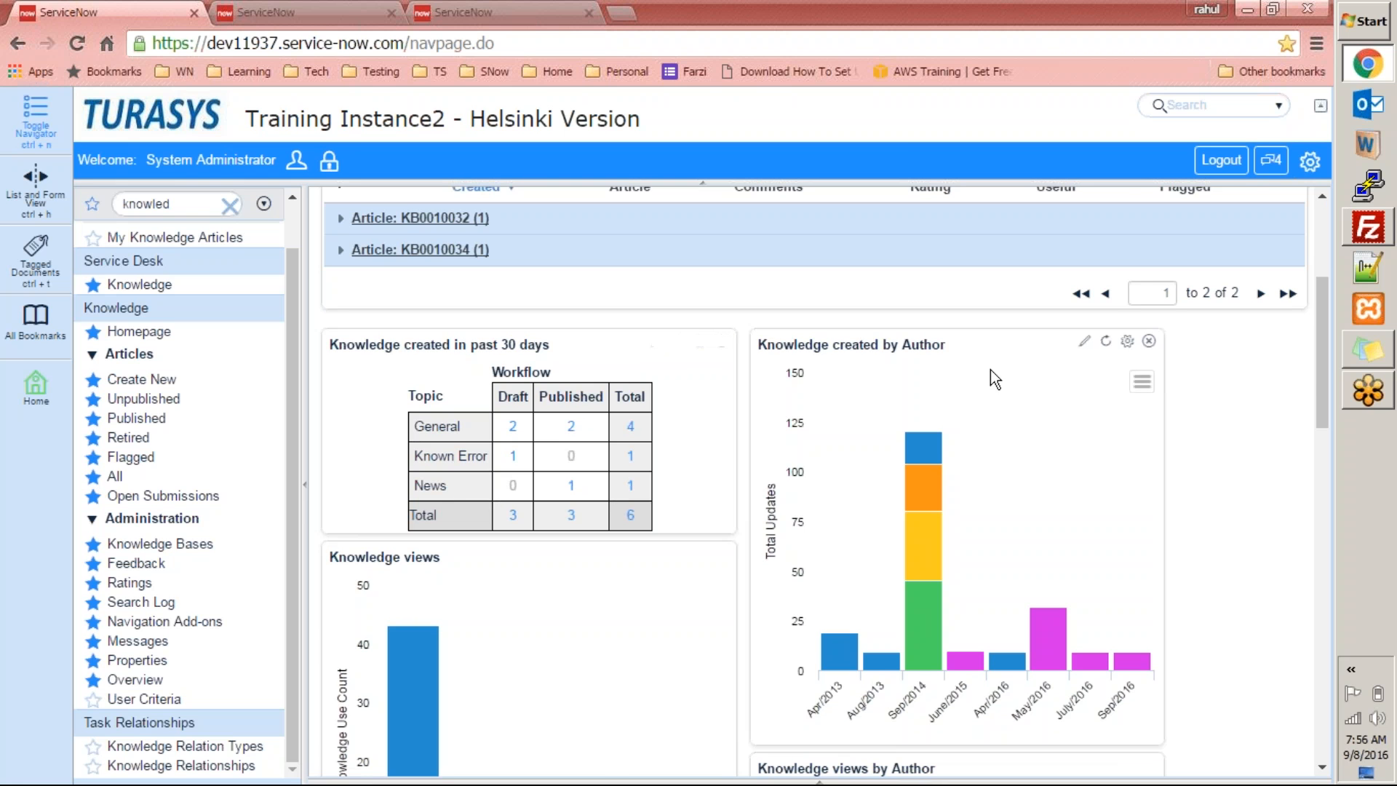
pyautogui.moveTo(1325, 355); pyautogui.dragTo(1320, 405)
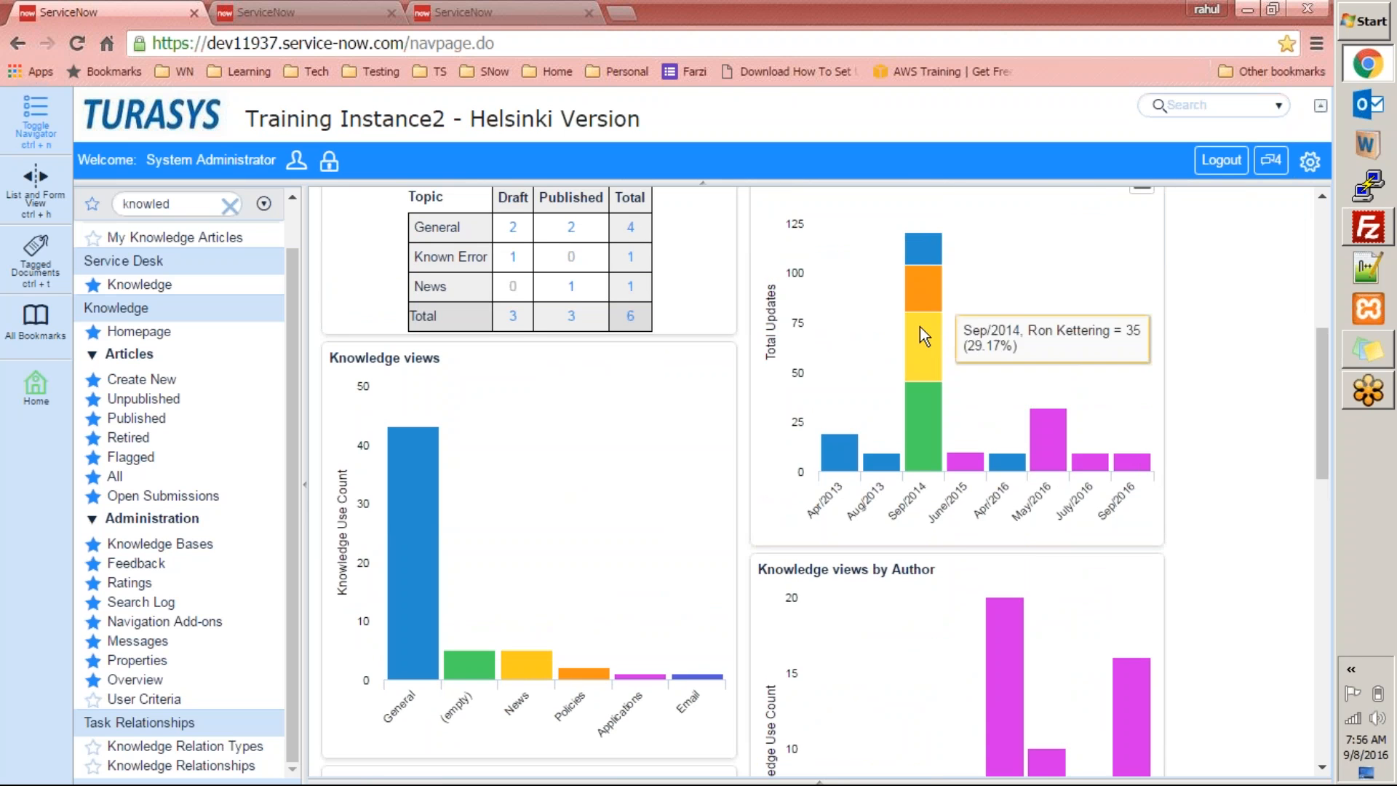
pyautogui.moveTo(924, 248)
pyautogui.moveTo(1135, 473)
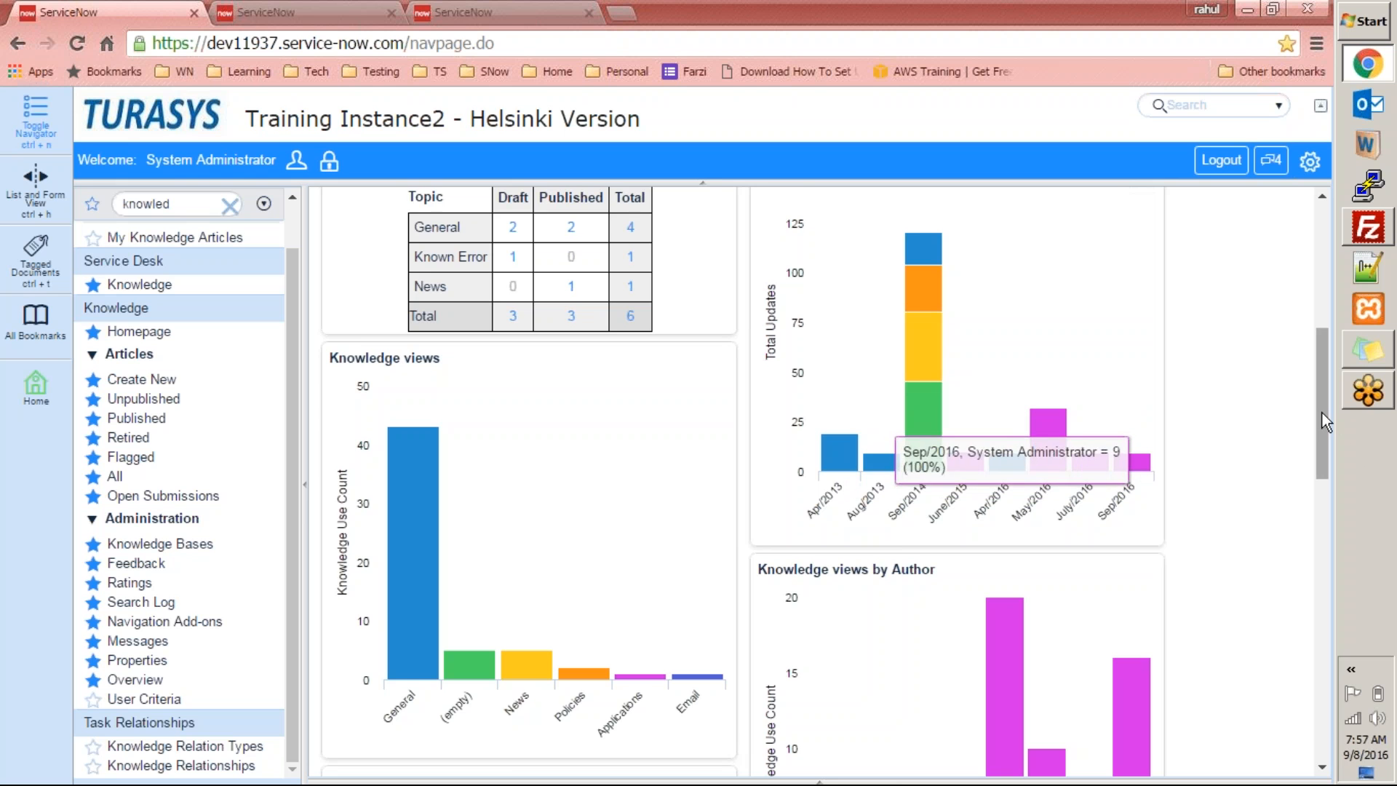
pyautogui.moveTo(1321, 412); pyautogui.dragTo(1305, 483)
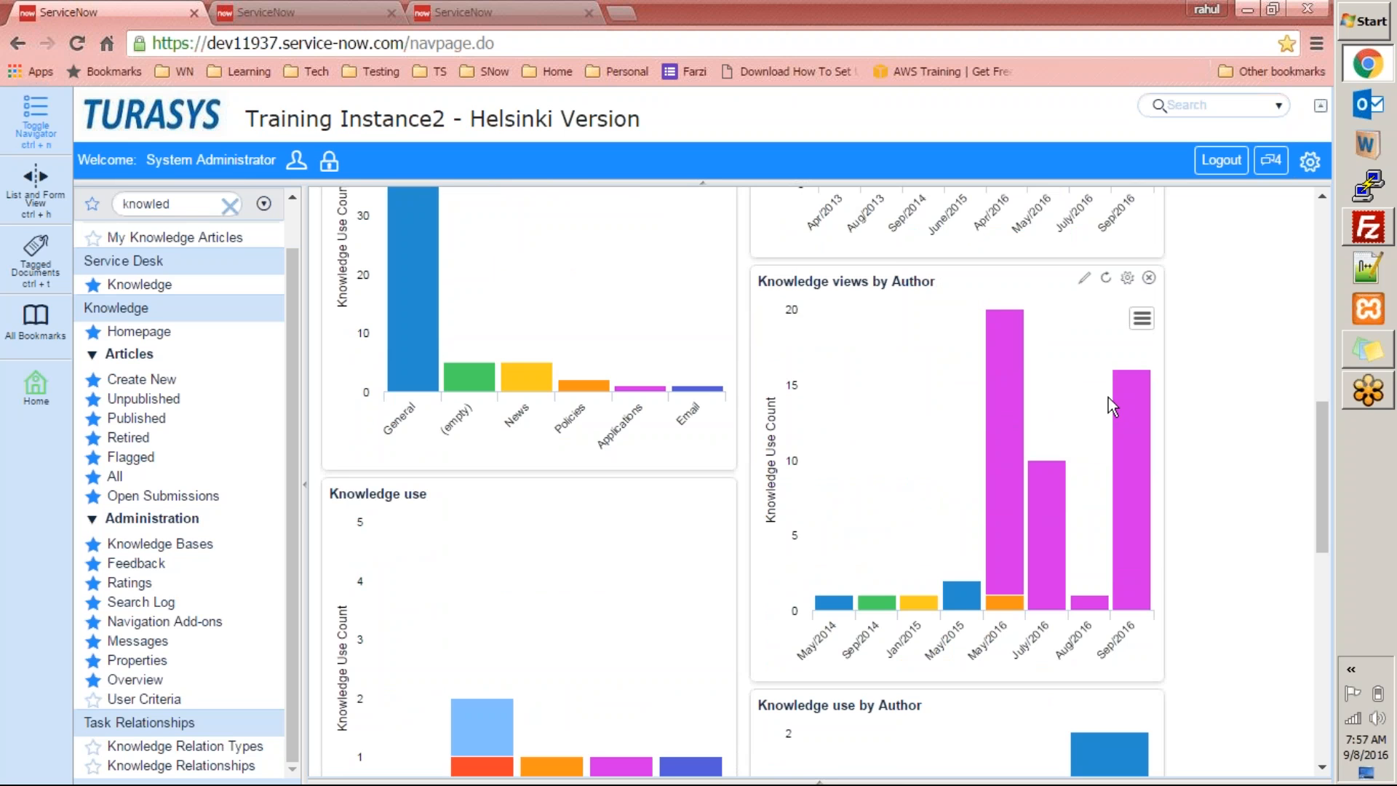
pyautogui.moveTo(1132, 397)
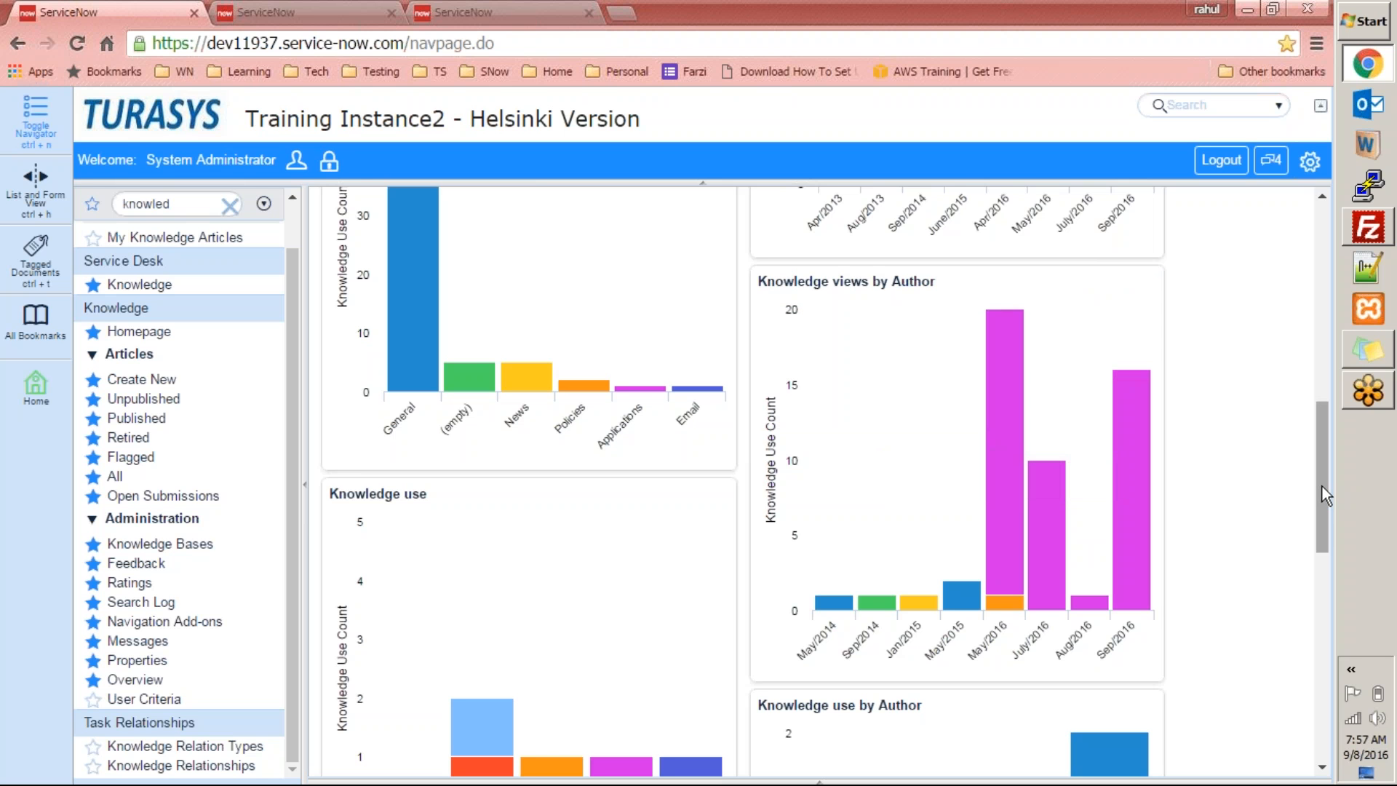
pyautogui.moveTo(1322, 483); pyautogui.dragTo(1199, 208)
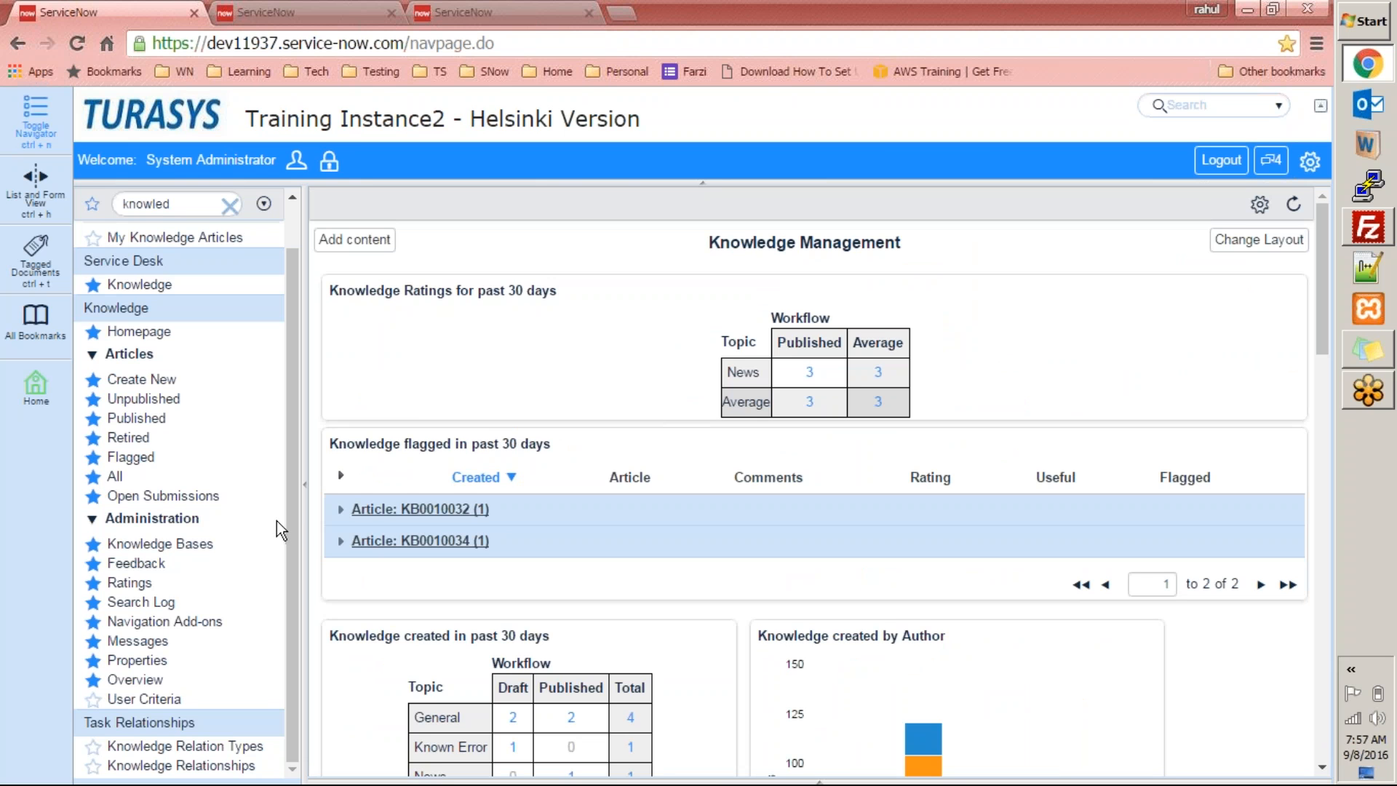
# Open the User Criteria records, view the blank form for a new criterion, and return to the list
pyautogui.click(146, 700)
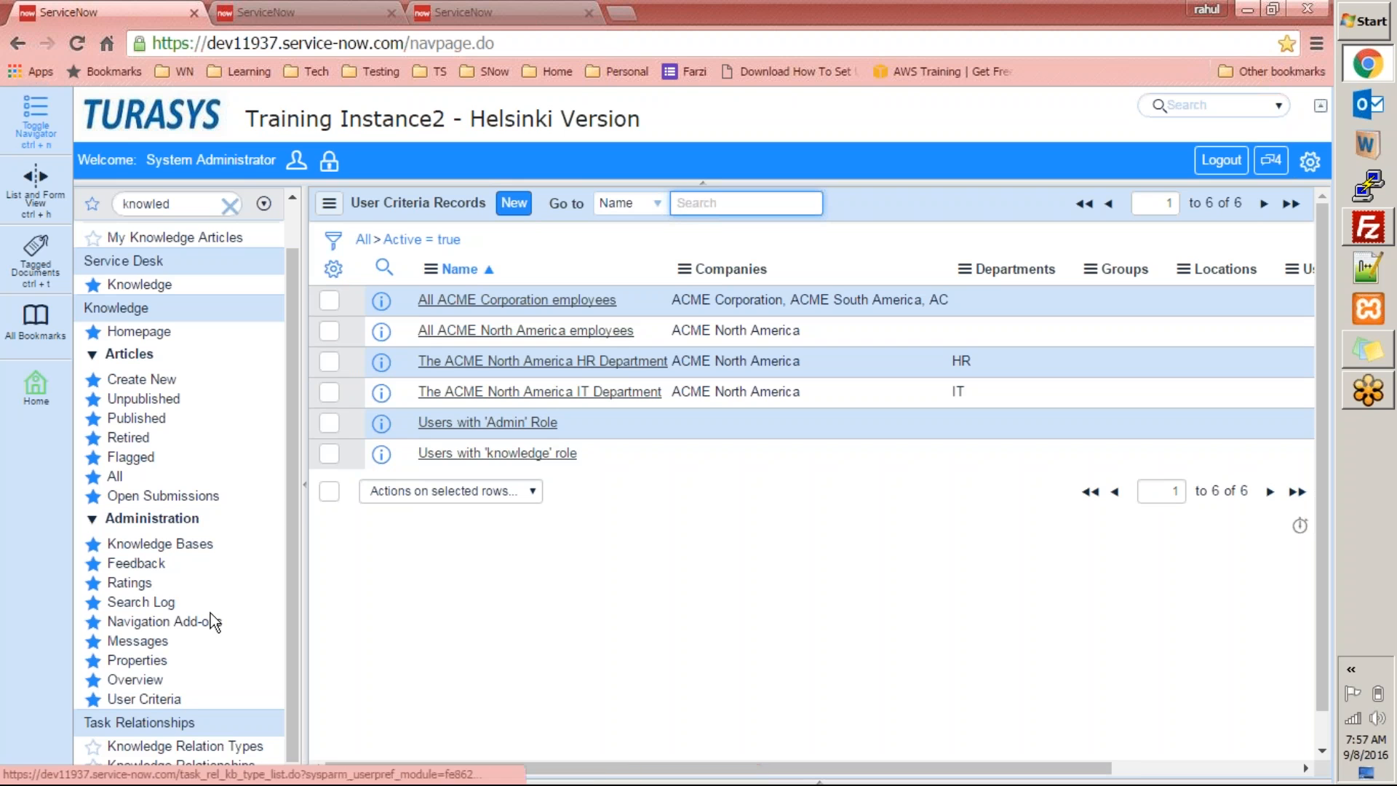
pyautogui.click(518, 204)
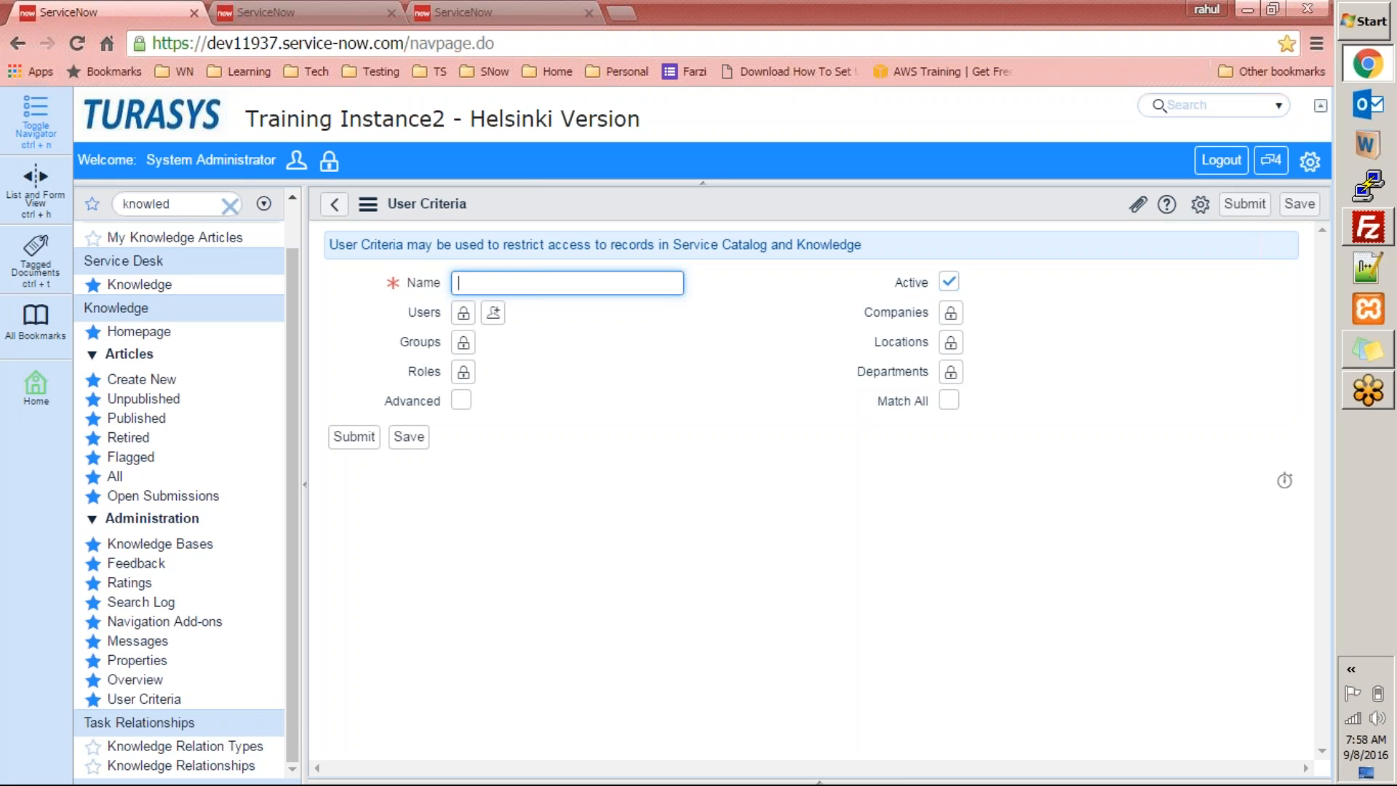
pyautogui.click(335, 206)
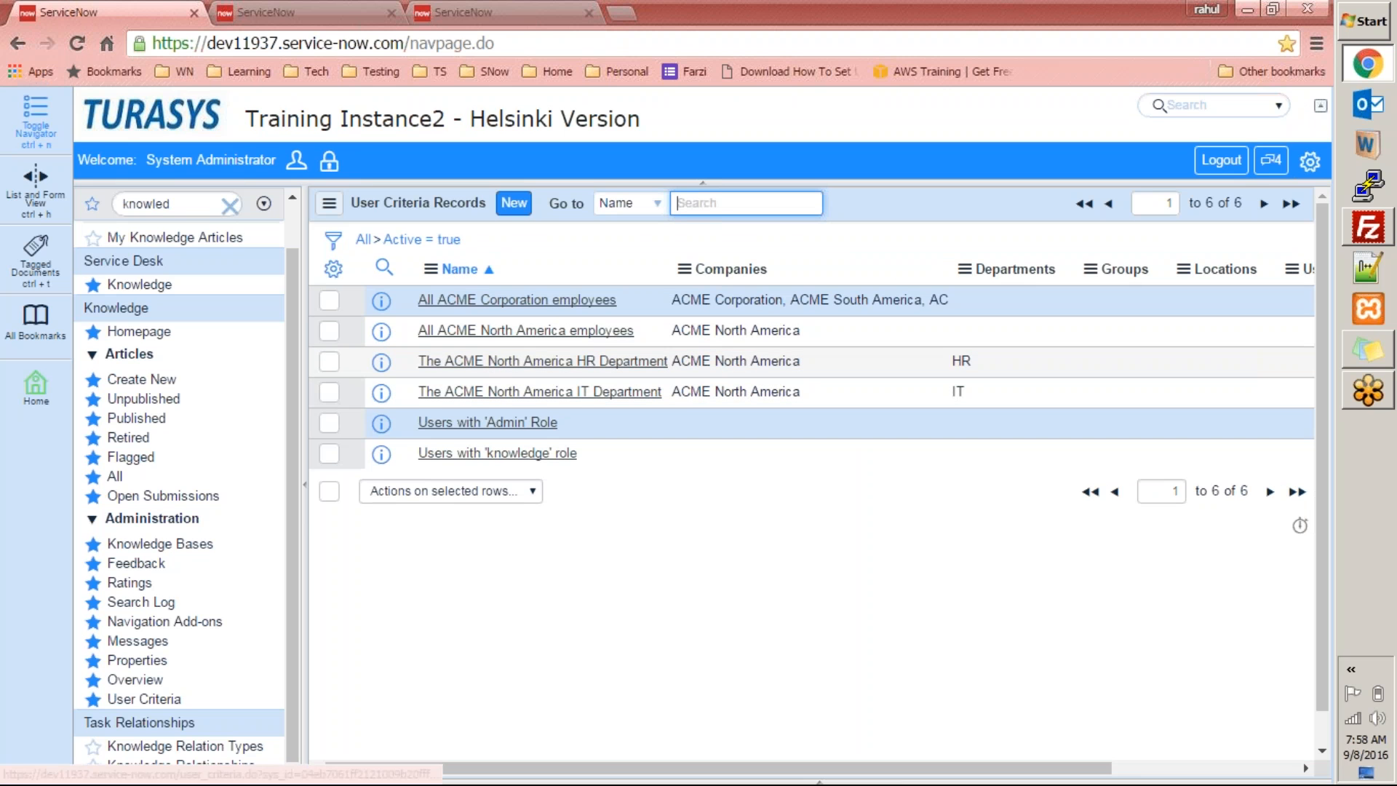
# Add the knowledge role to the All ACME Corporation employees user criteria and lock the Roles field
pyautogui.click(496, 311)
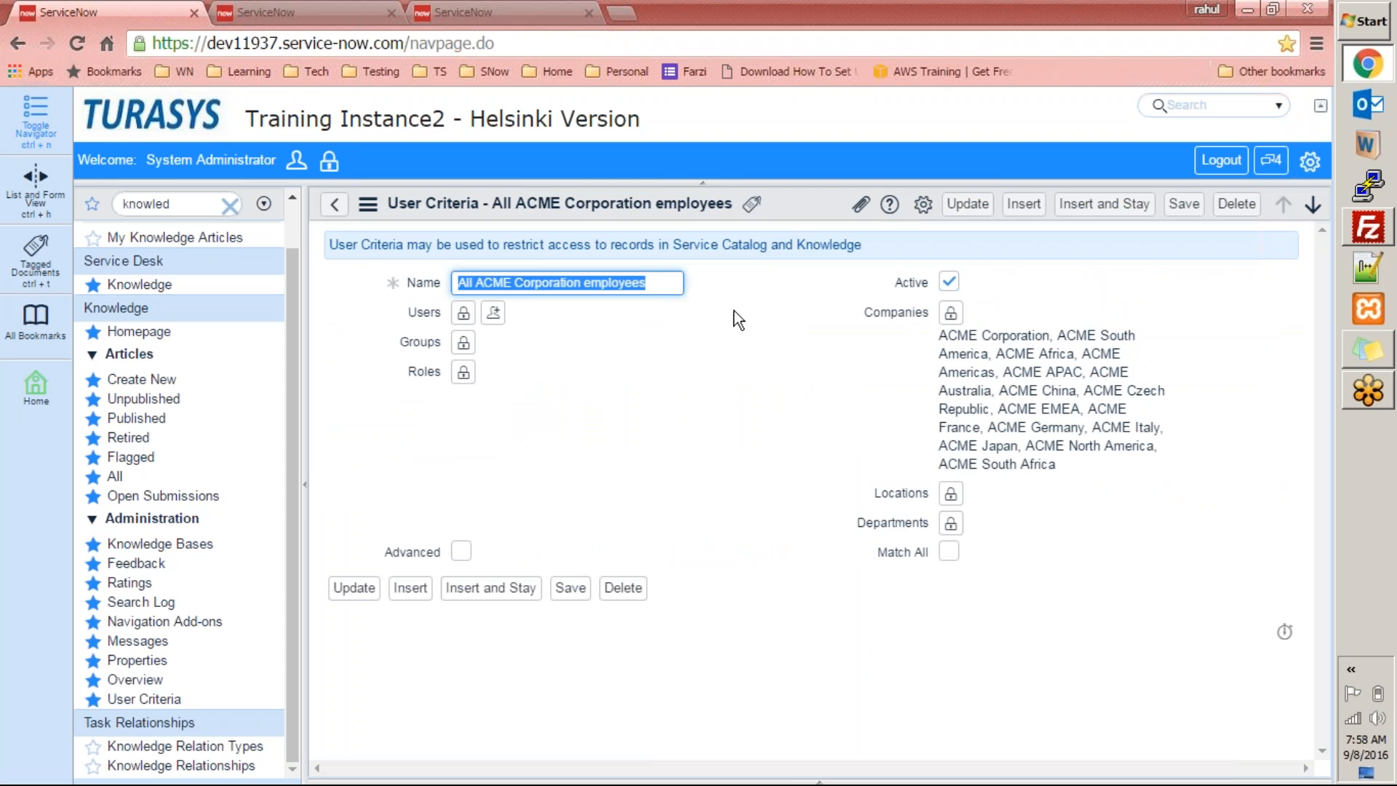
pyautogui.click(464, 373)
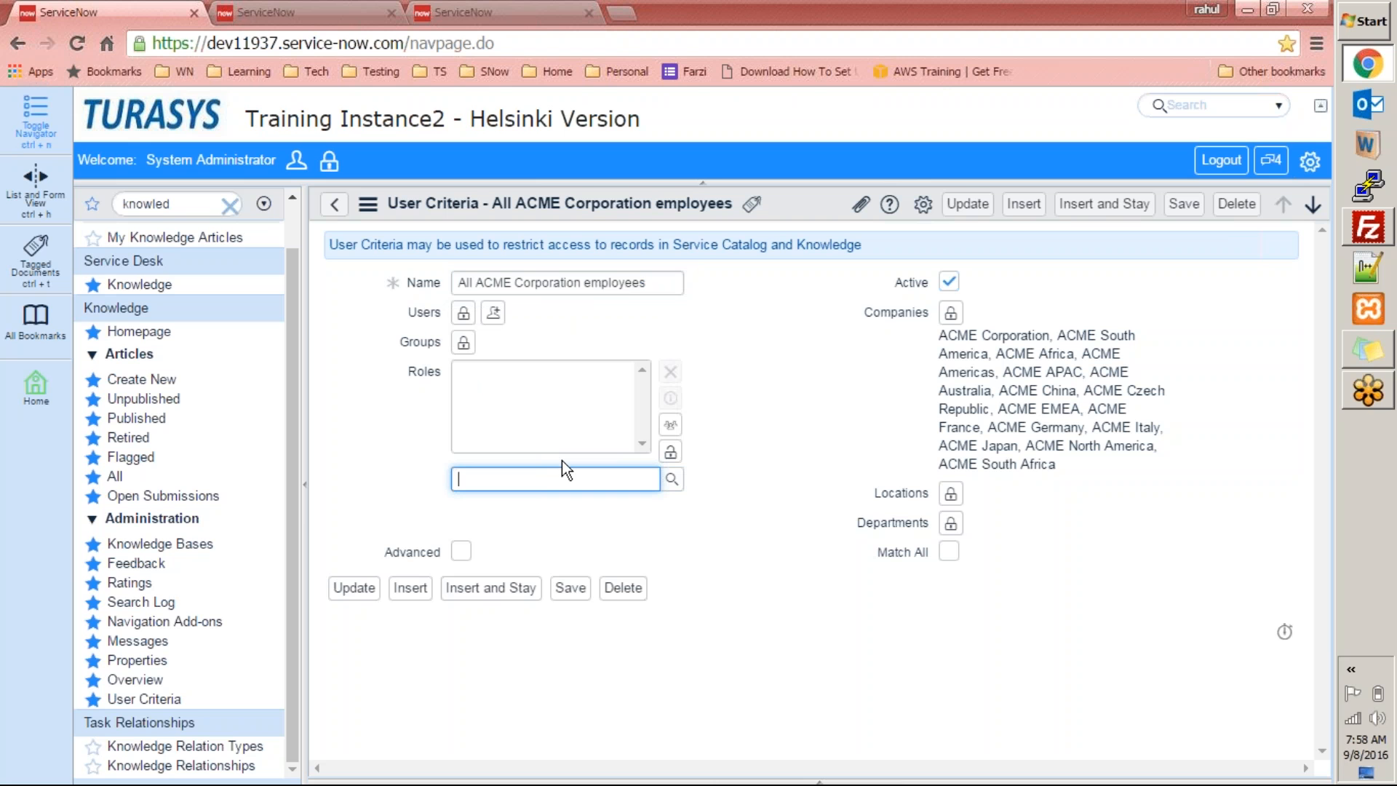
pyautogui.write('know')
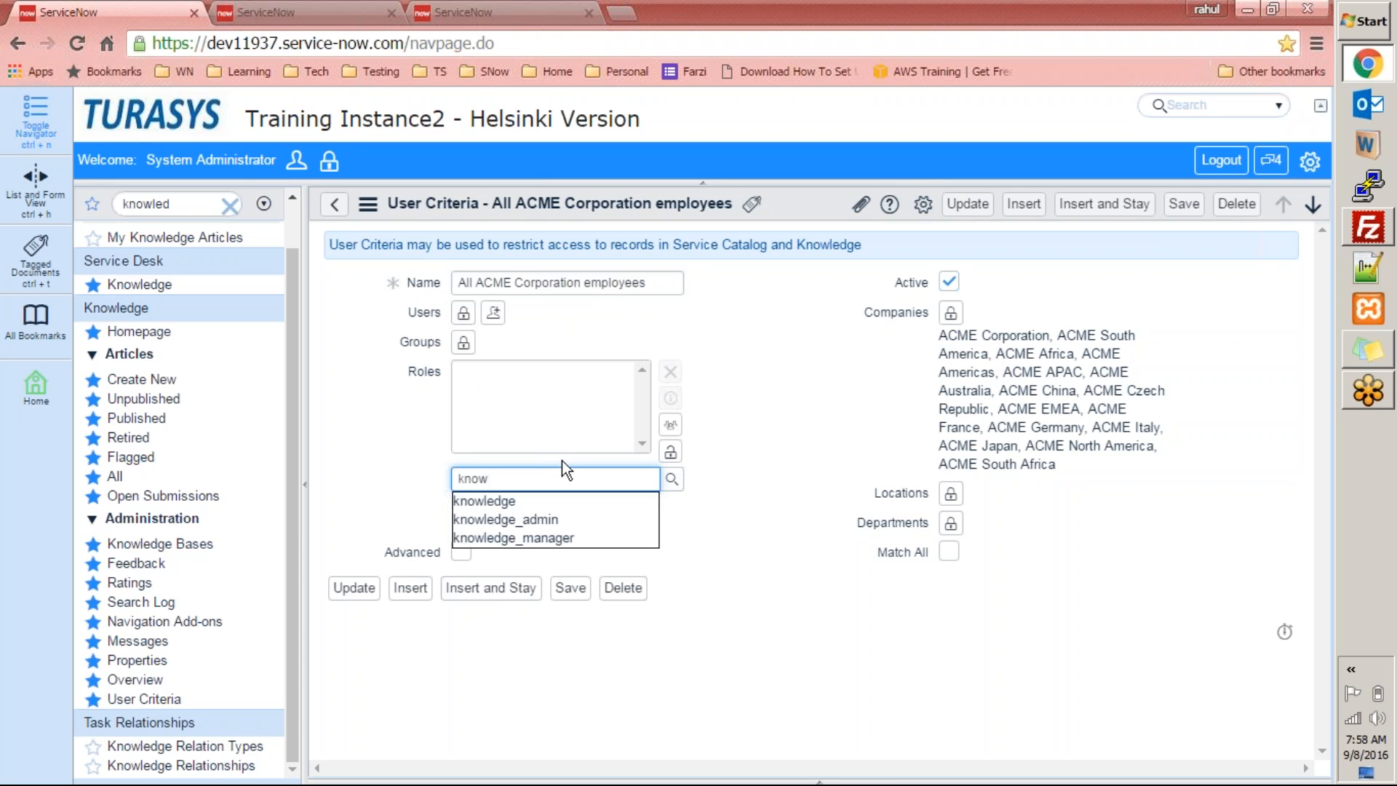
pyautogui.click(521, 504)
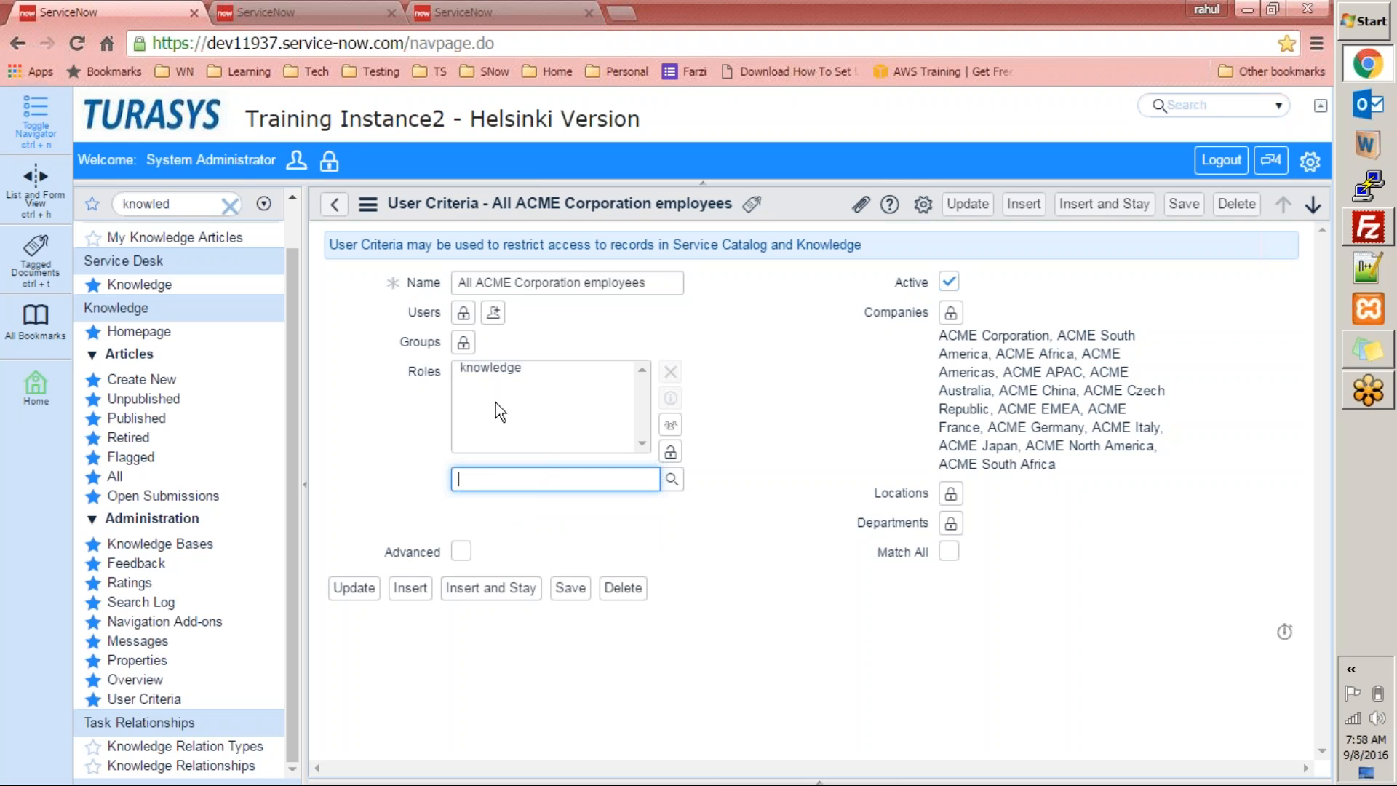
pyautogui.click(671, 452)
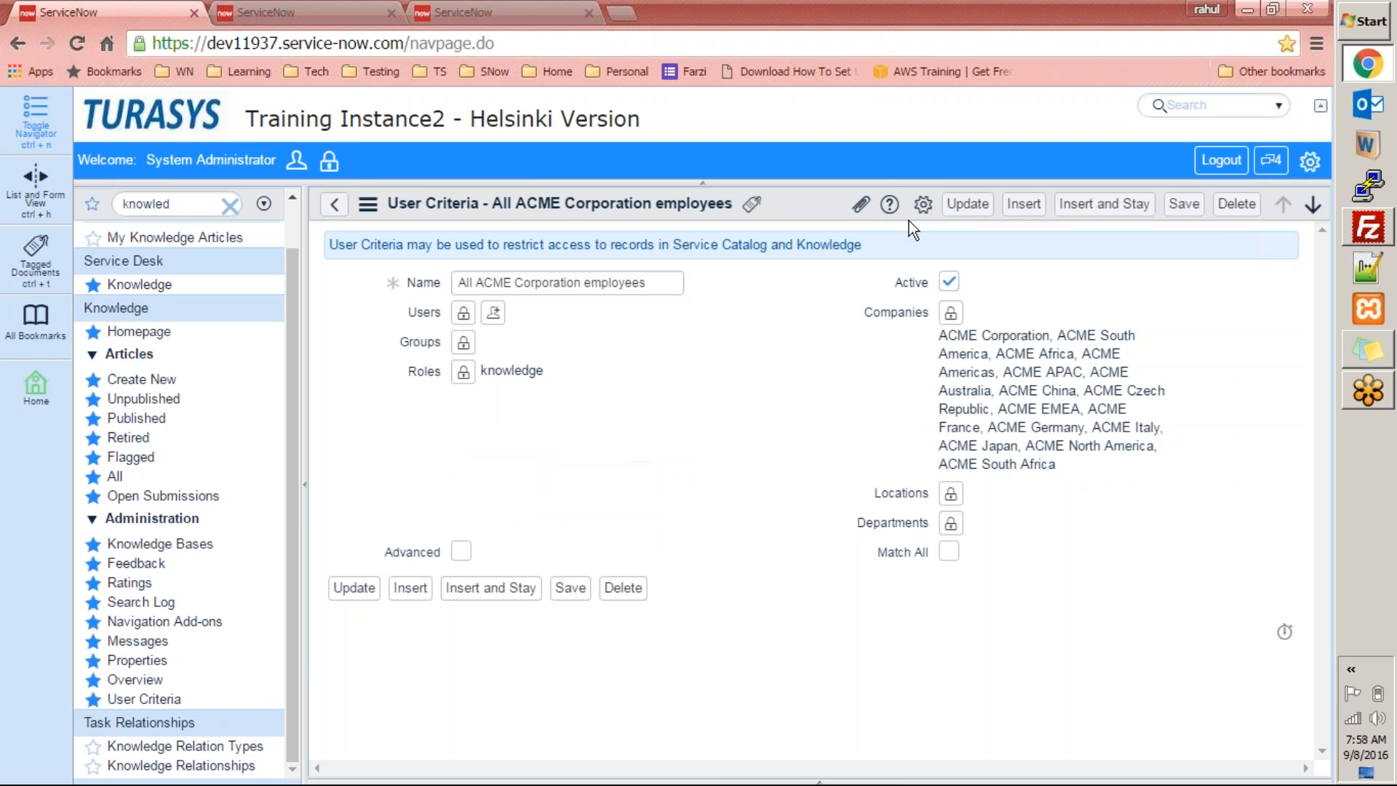
# Add the first named user from the user lookup to the criteria's Users field and update the record
pyautogui.click(463, 313)
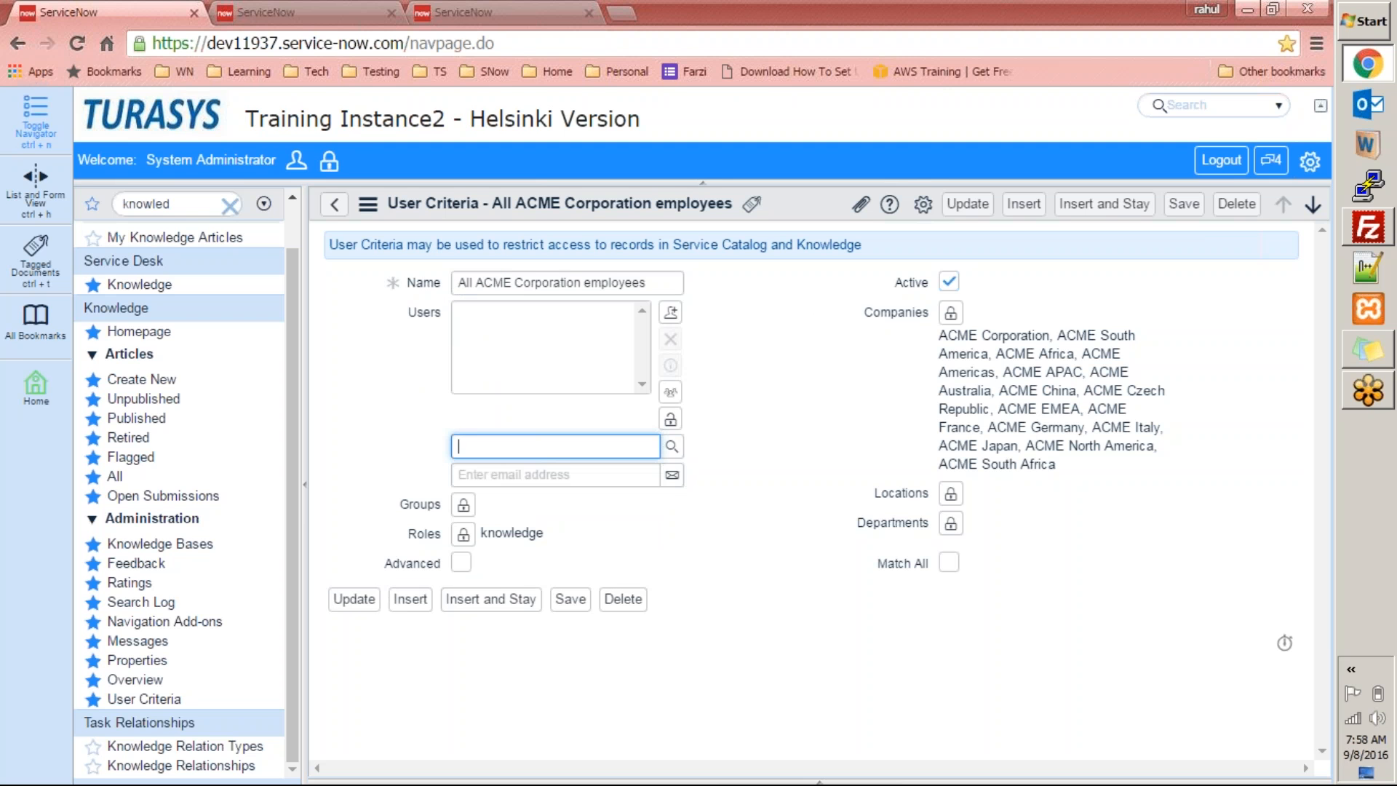
pyautogui.click(672, 446)
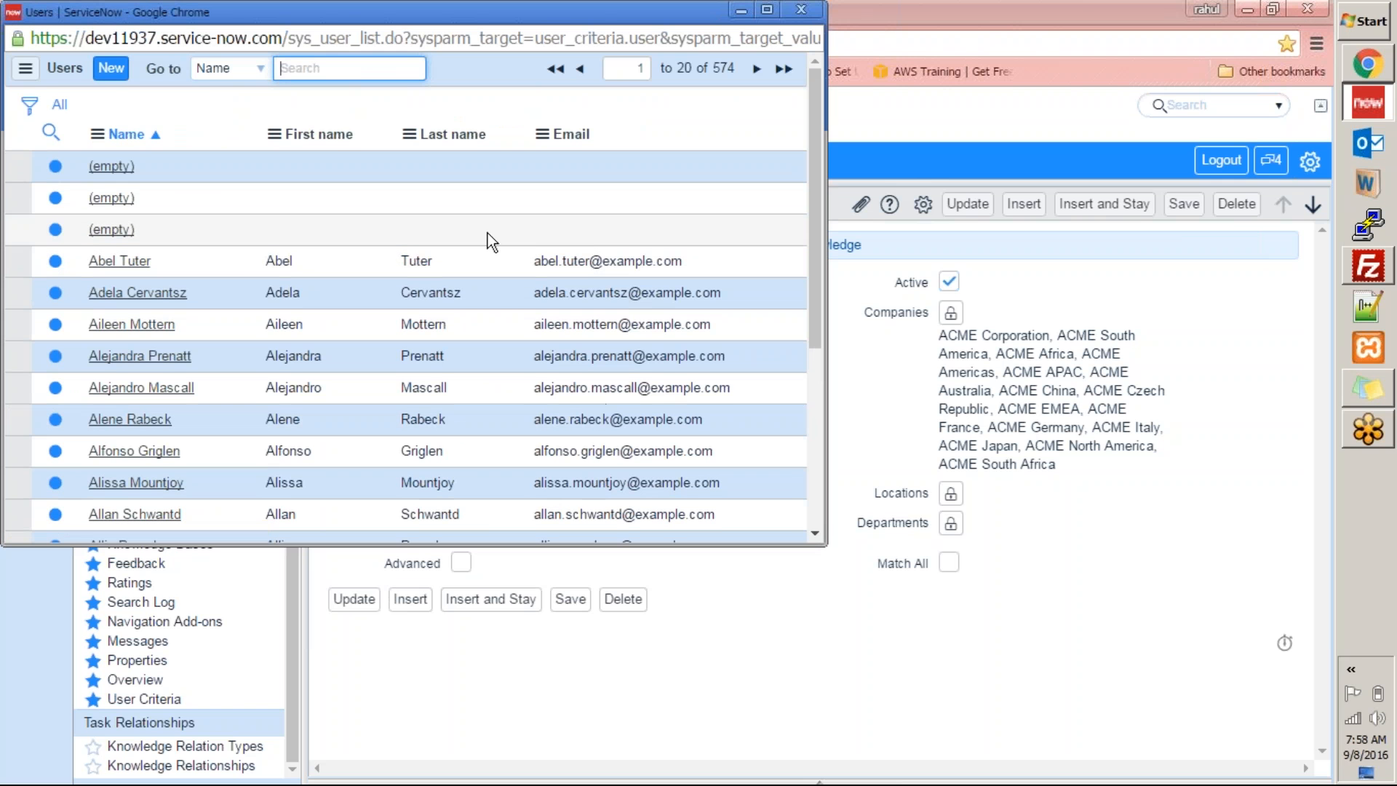
pyautogui.click(149, 264)
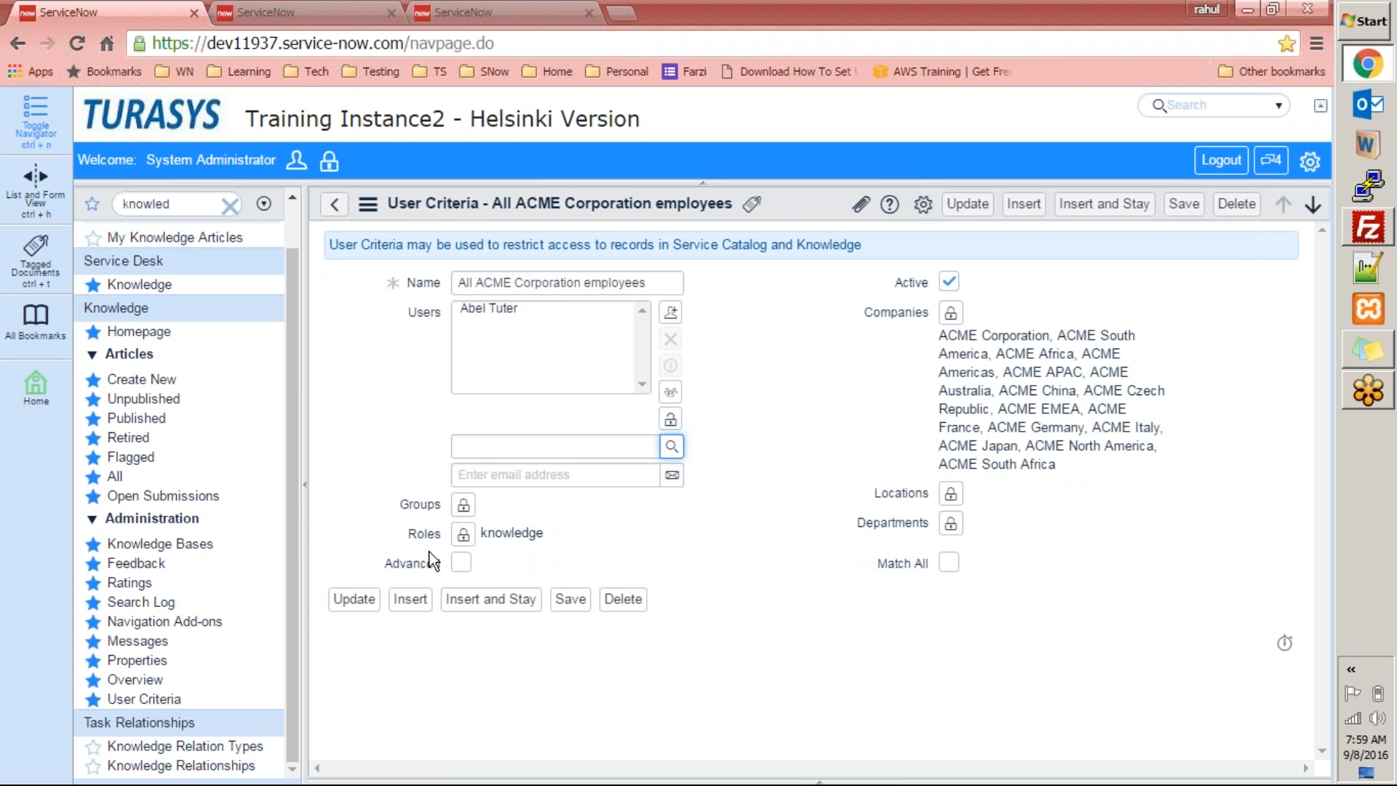
pyautogui.click(358, 602)
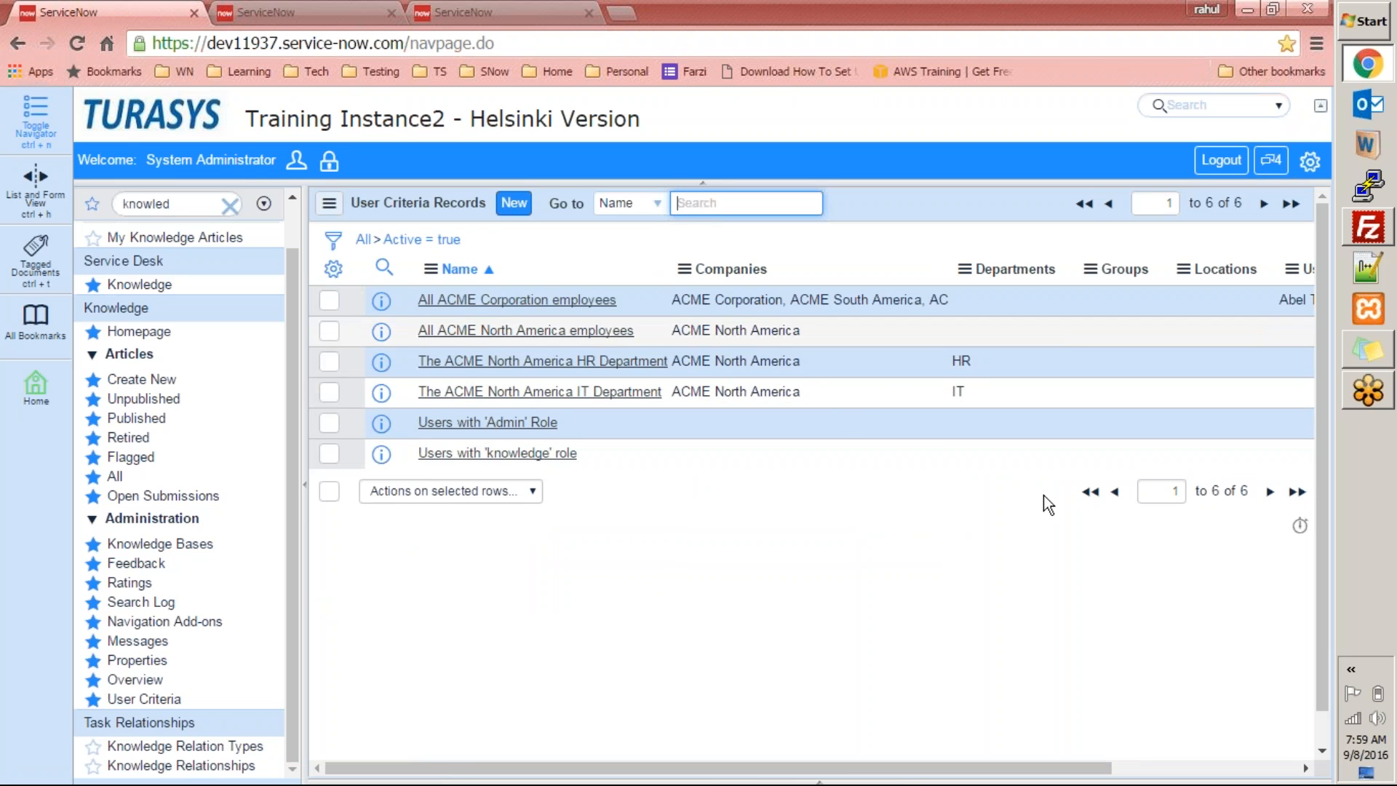
# Review the Users, Roles and Match All columns of the user criteria list
pyautogui.moveTo(904, 772); pyautogui.dragTo(1158, 740)
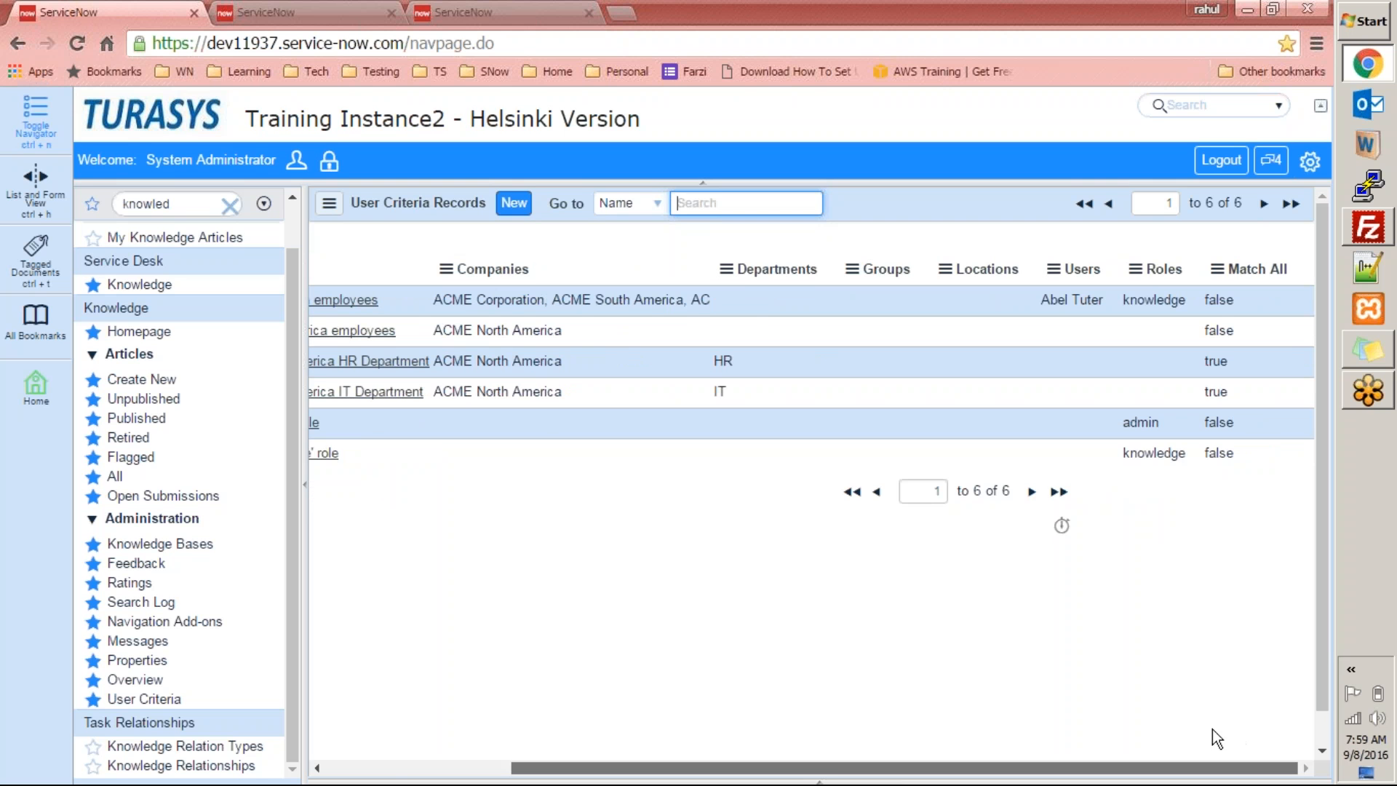
pyautogui.moveTo(1111, 699); pyautogui.dragTo(770, 655)
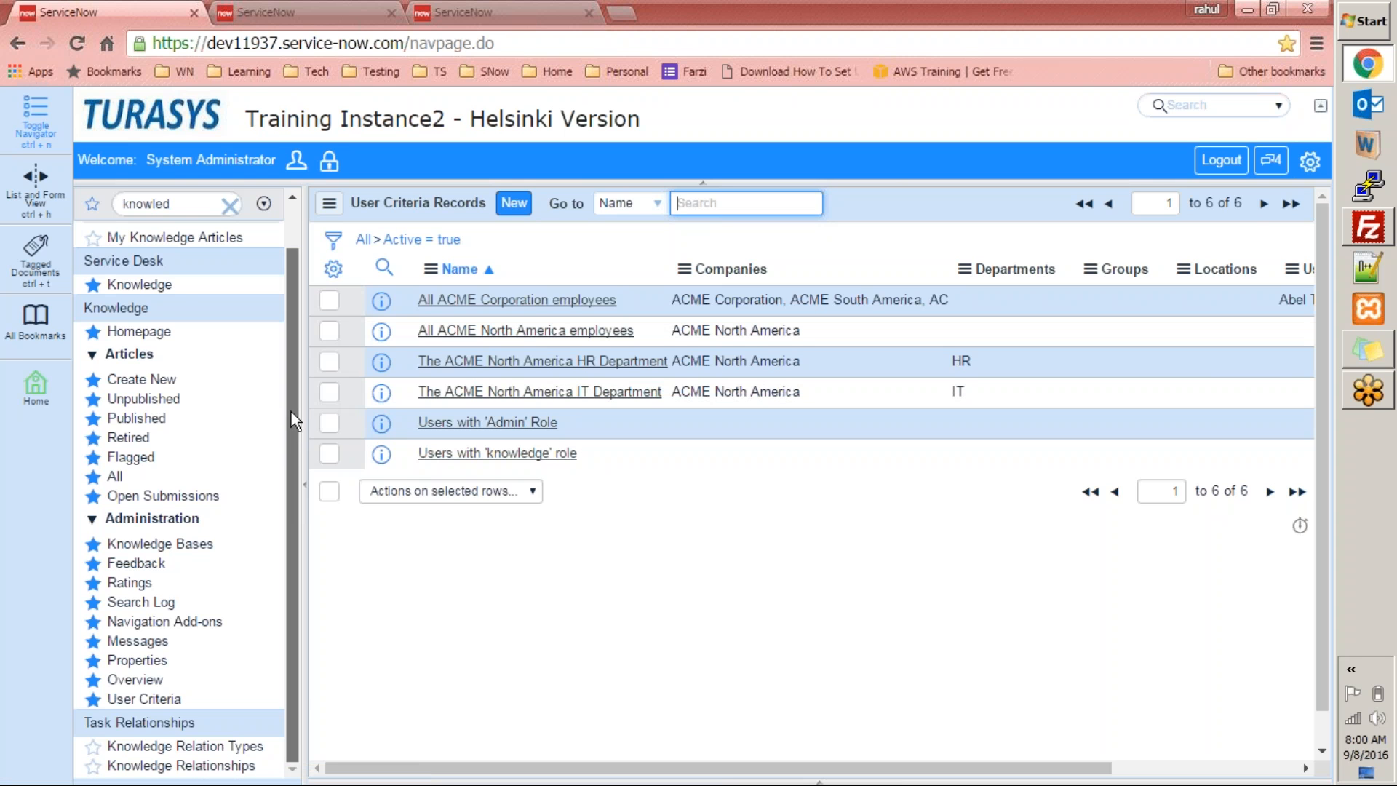
pyautogui.moveTo(280, 500); pyautogui.dragTo(299, 380)
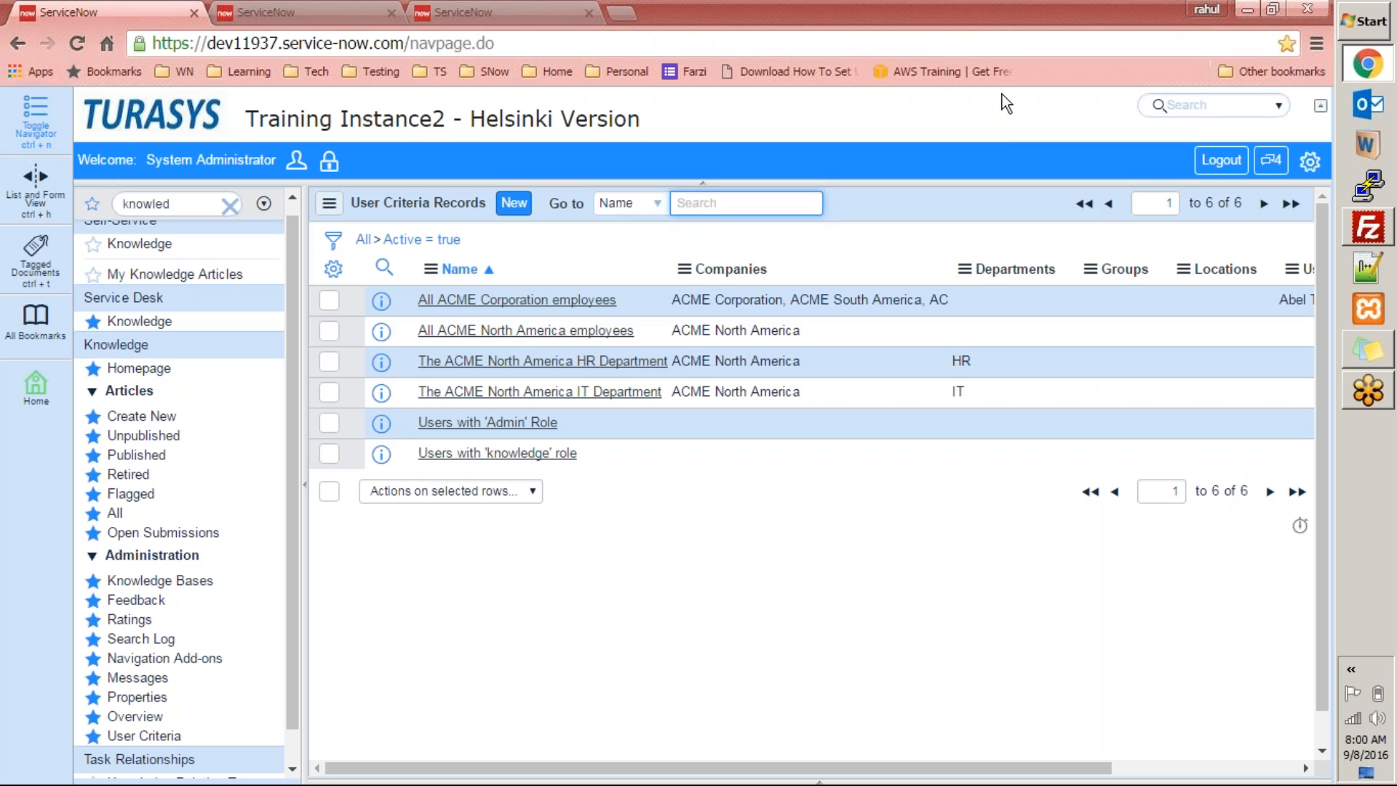
pyautogui.click(987, 23)
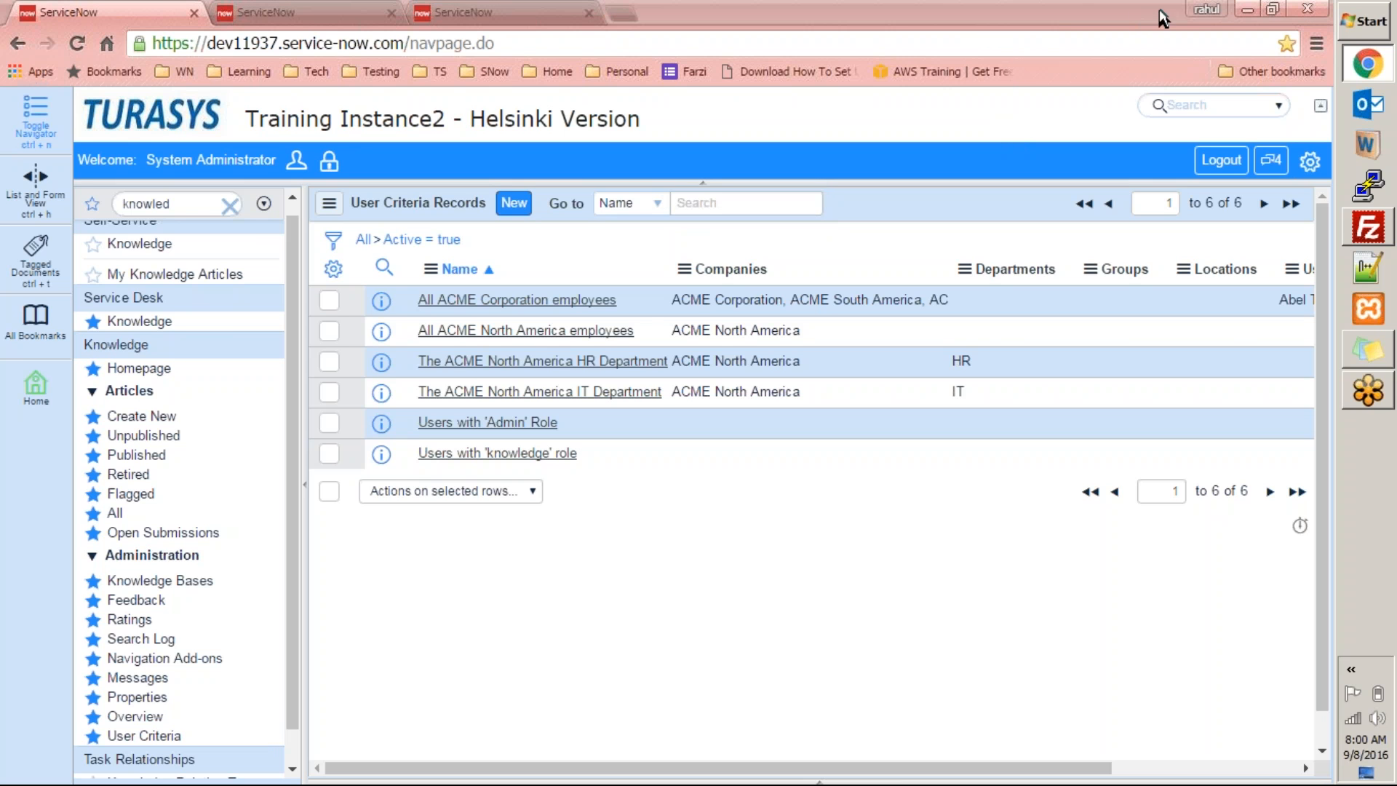
pyautogui.click(1212, 25)
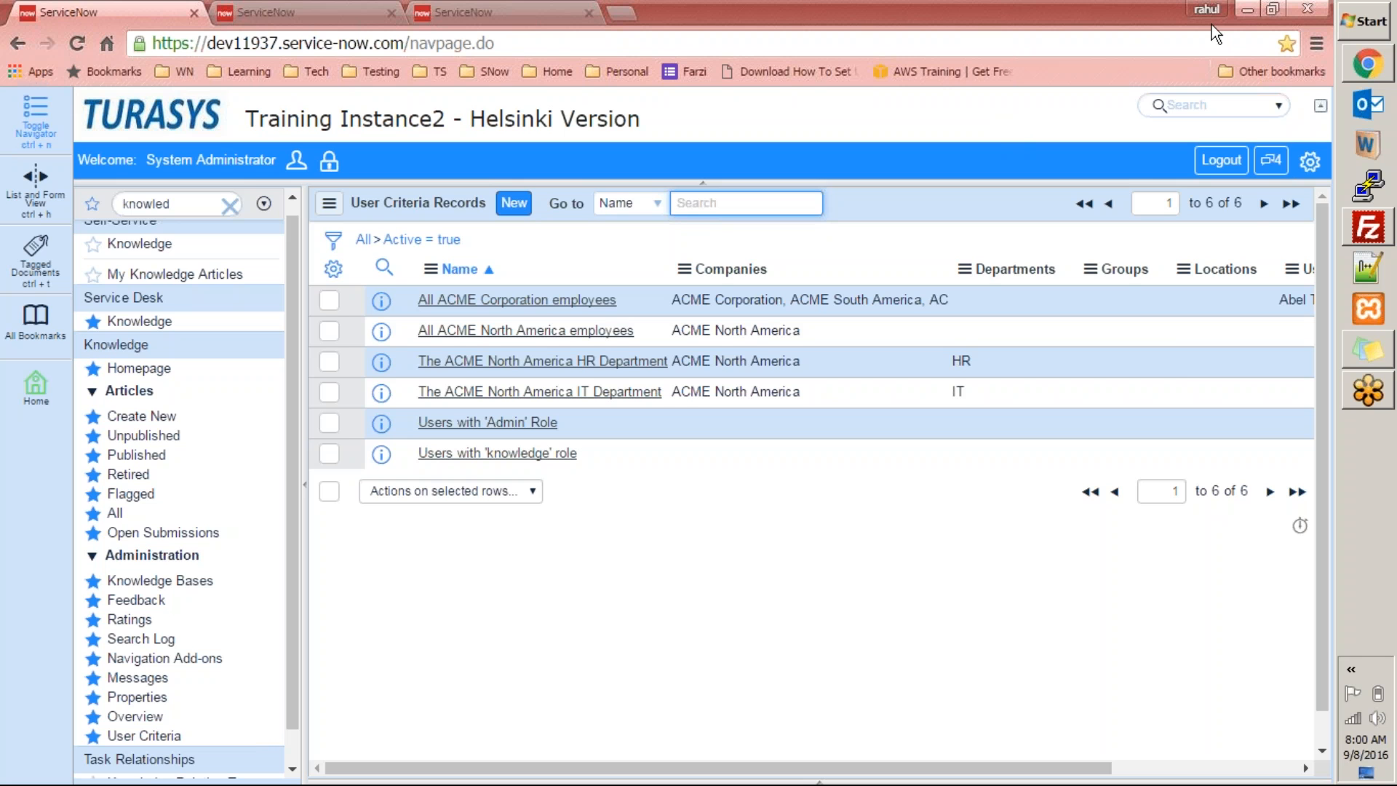